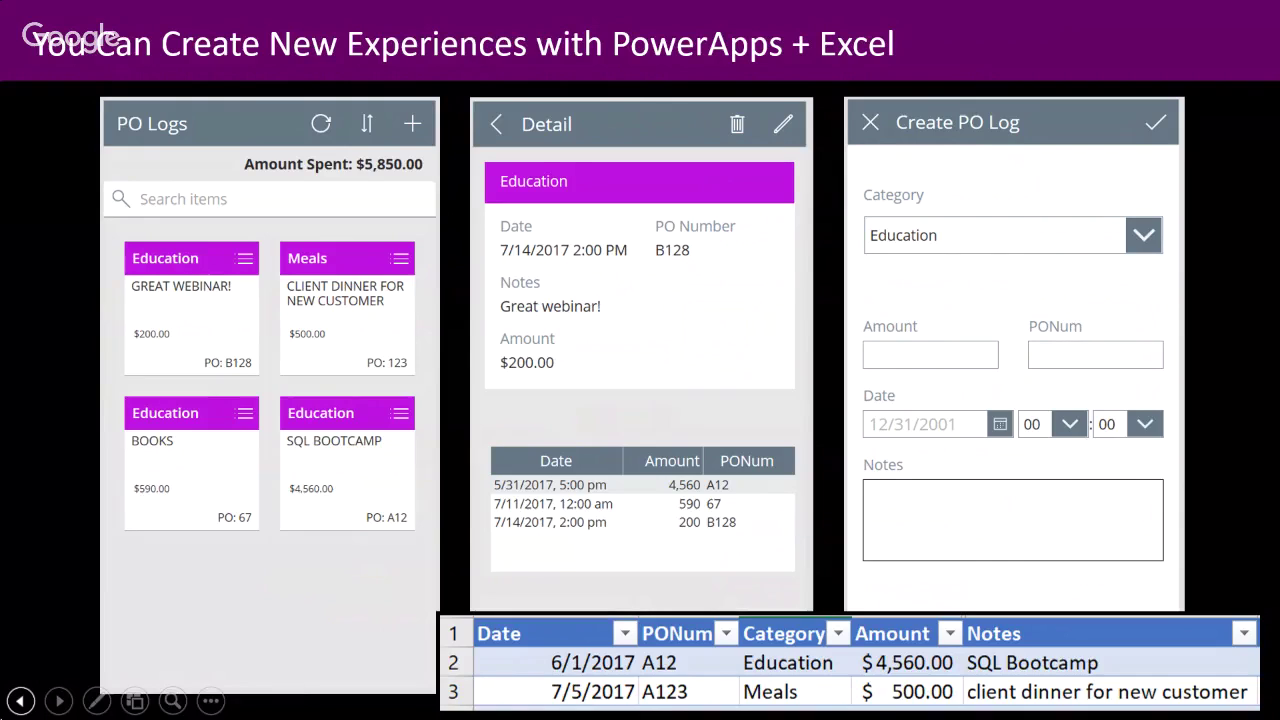
# - Switch from the slide show to Excel and open the recent workbook ExcelDemo.xlsx stored on the Desktop
pyautogui.press('Right')
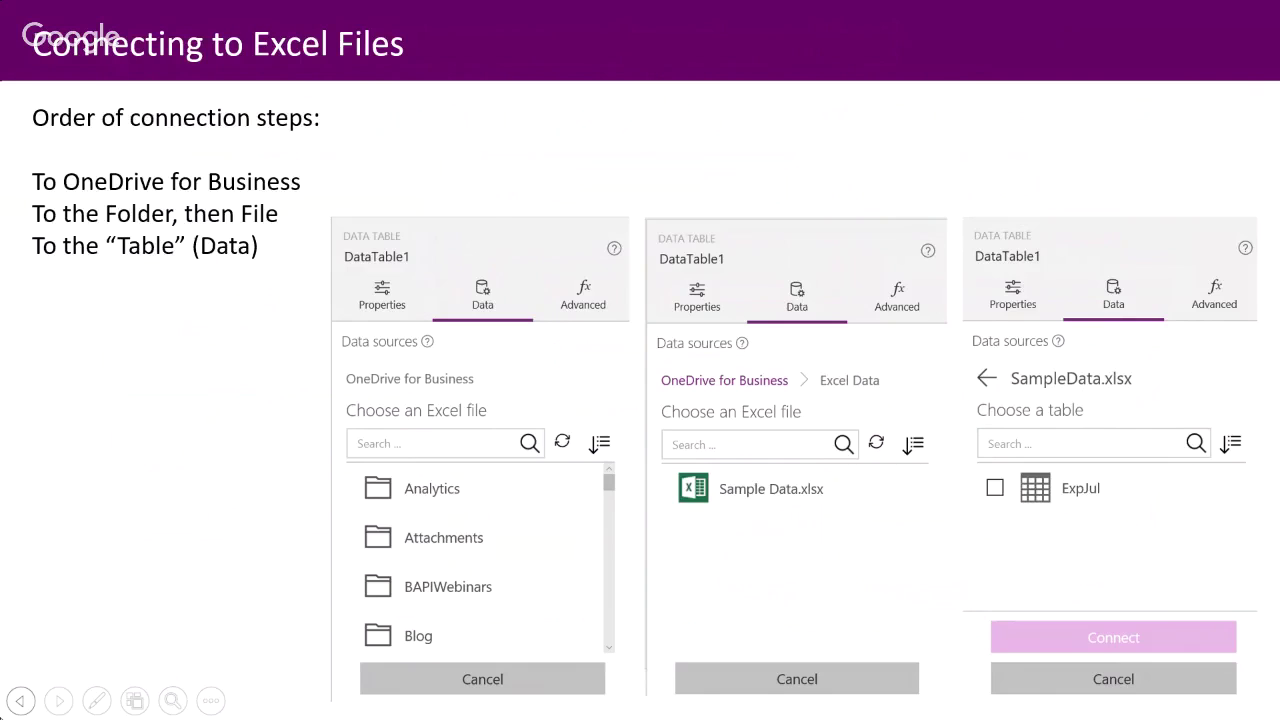
pyautogui.hotkey('alt', 'Tab')
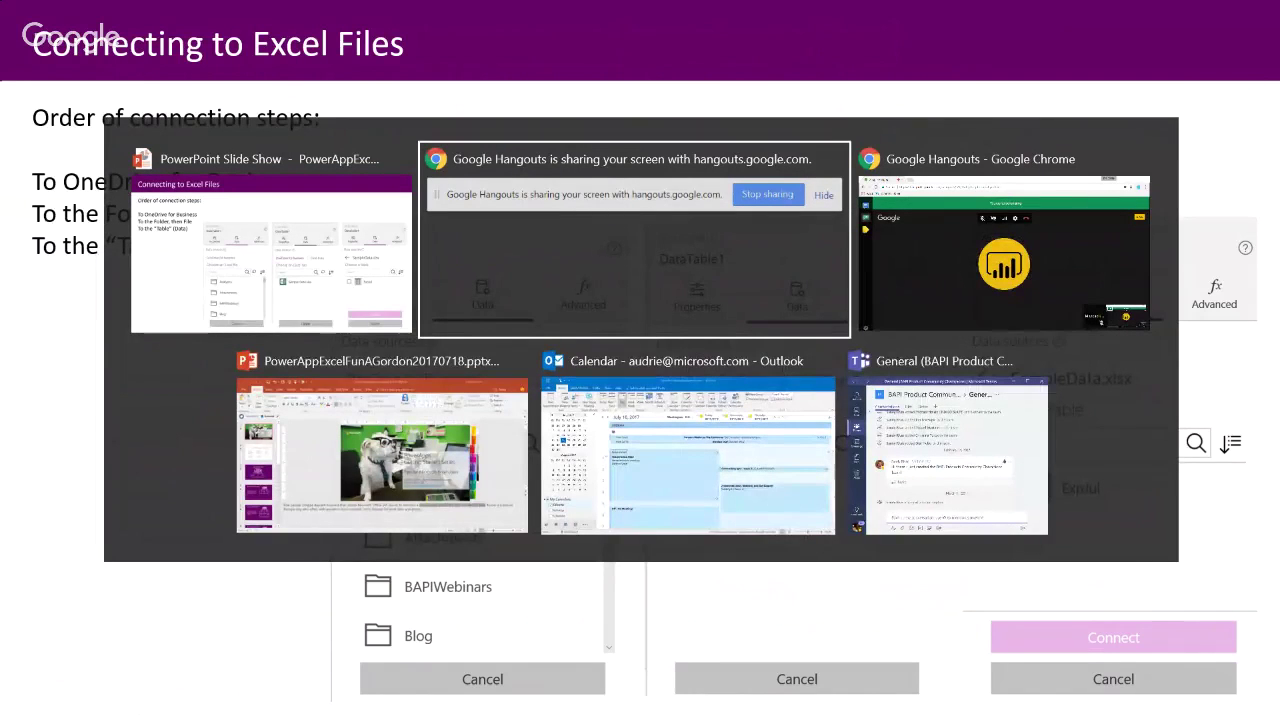
pyautogui.press('Tab')
pyautogui.press('Tab')
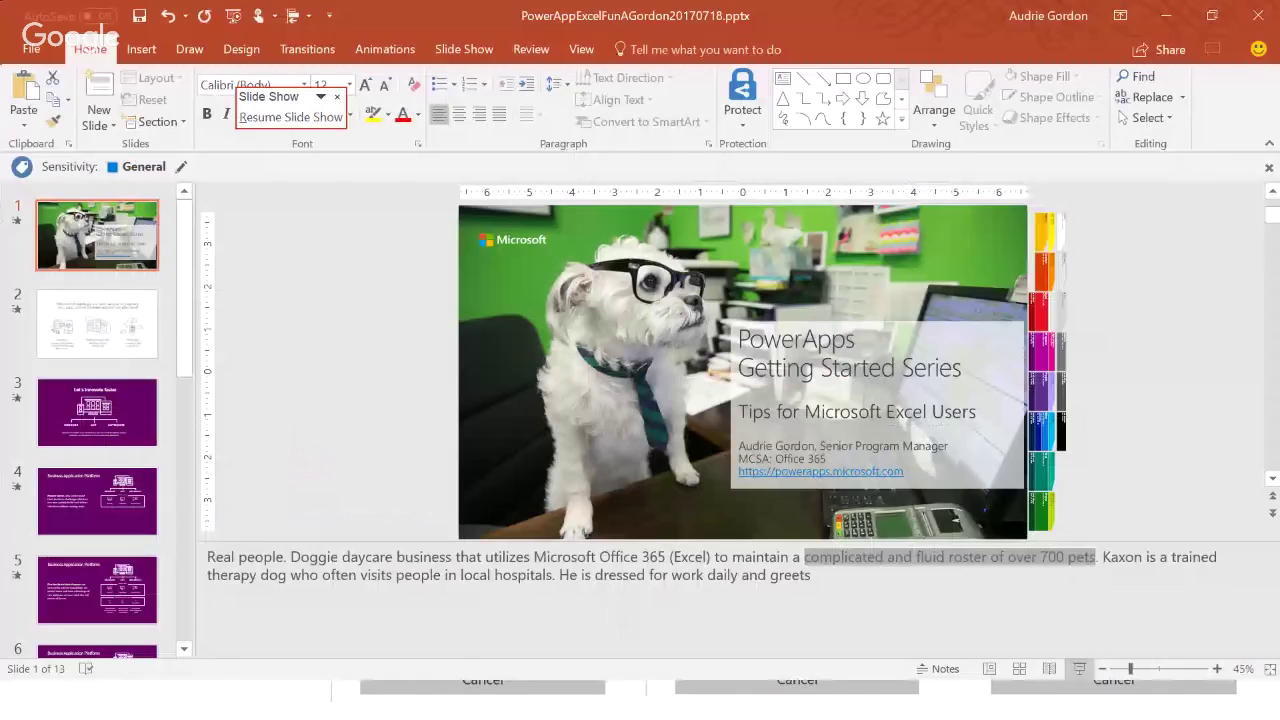
pyautogui.press('super')
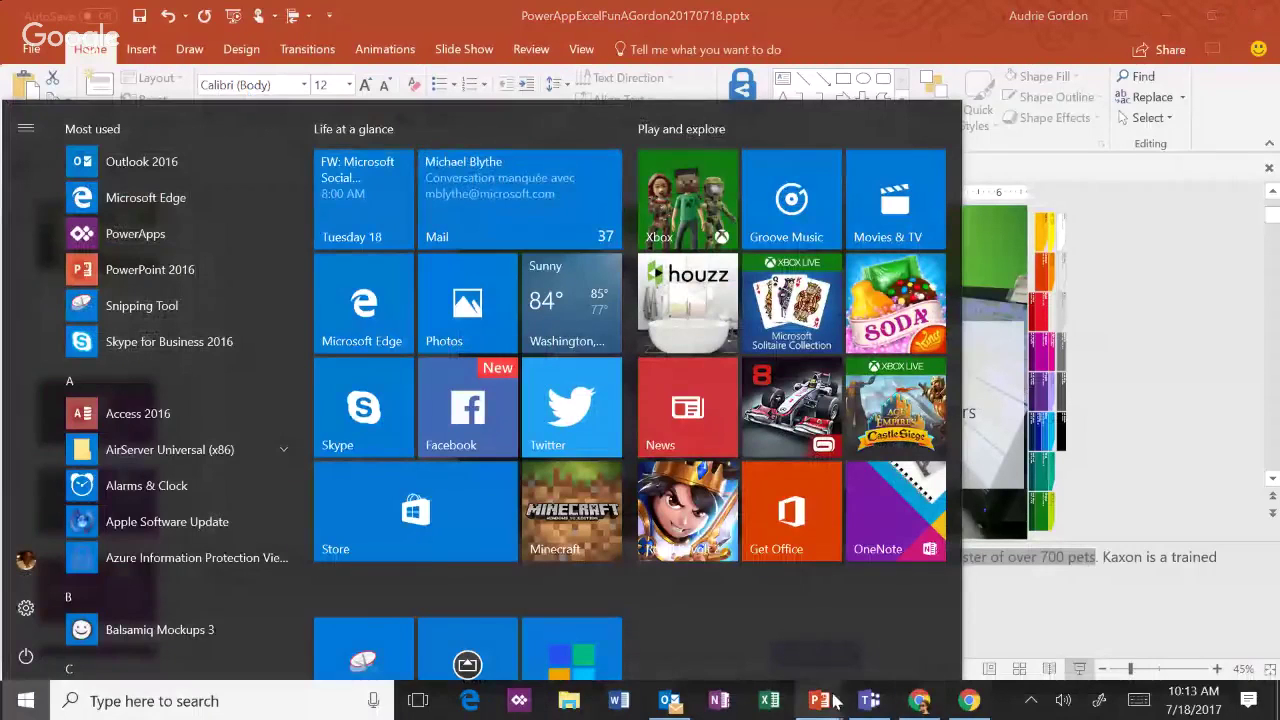
pyautogui.click(769, 700)
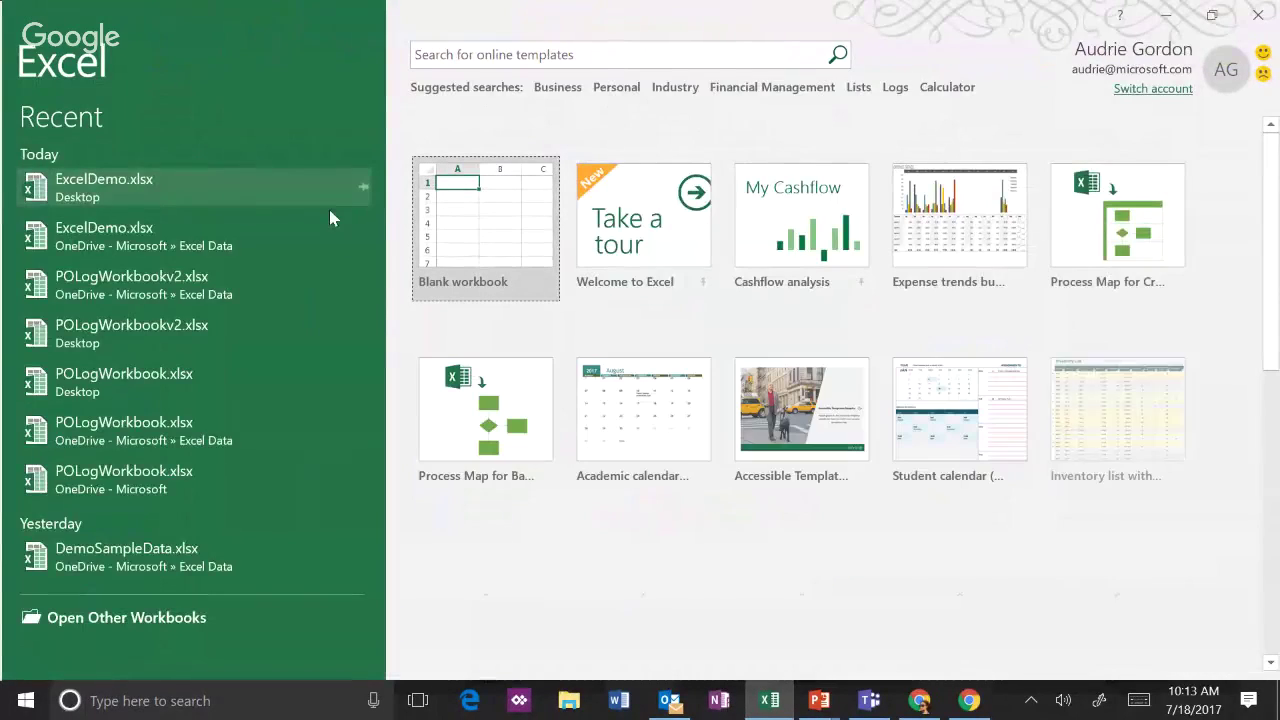
pyautogui.click(189, 187)
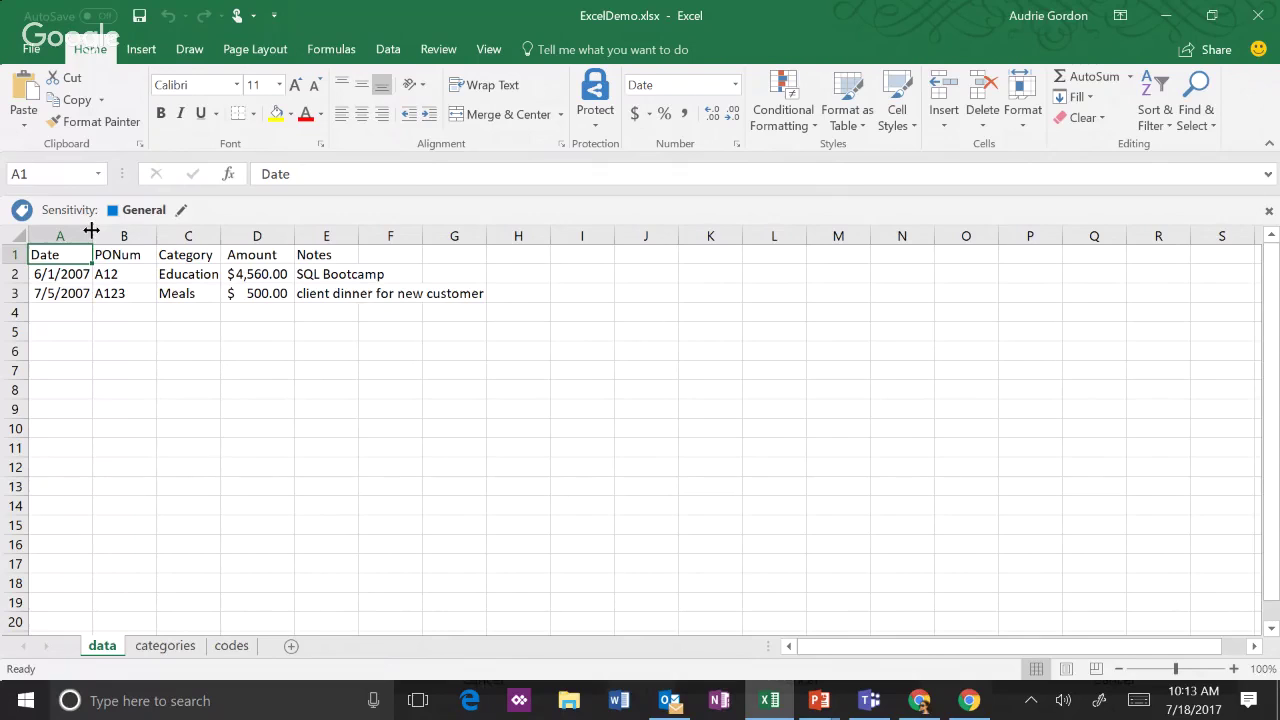
# - Look through the categories and codes sheets and return to the data sheet
pyautogui.click(165, 646)
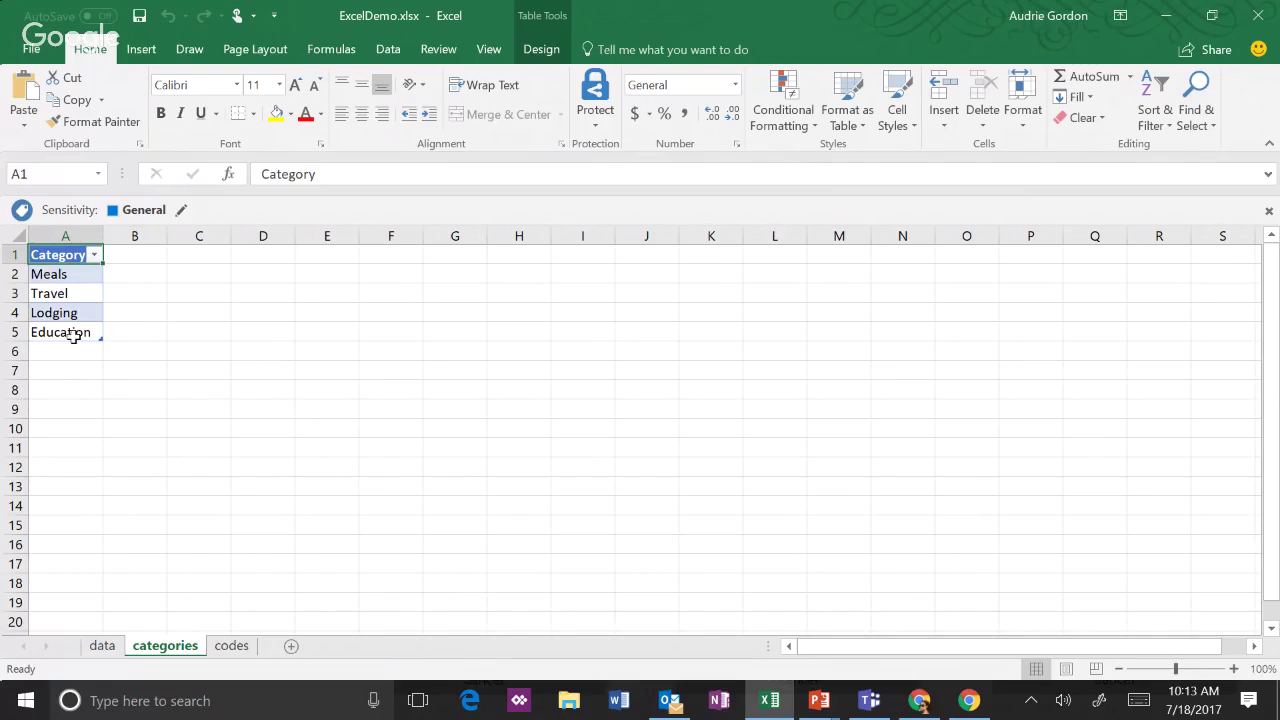
pyautogui.click(232, 648)
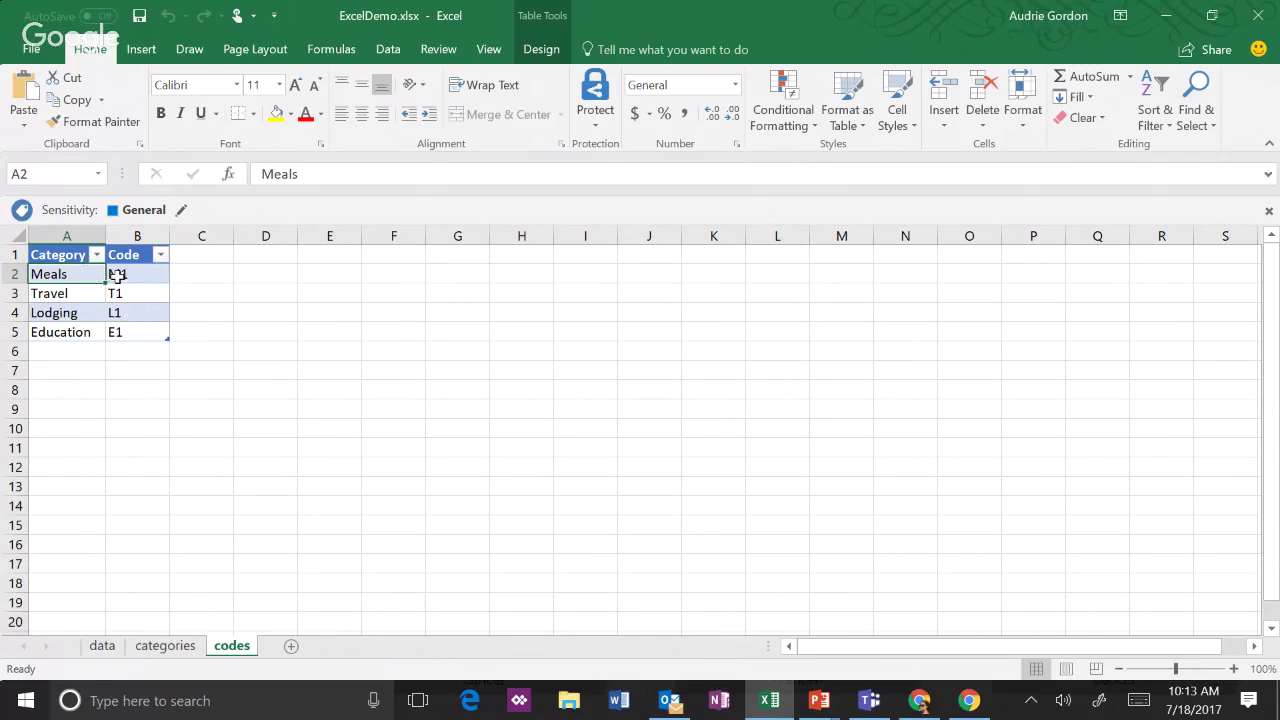
pyautogui.click(156, 654)
pyautogui.click(102, 646)
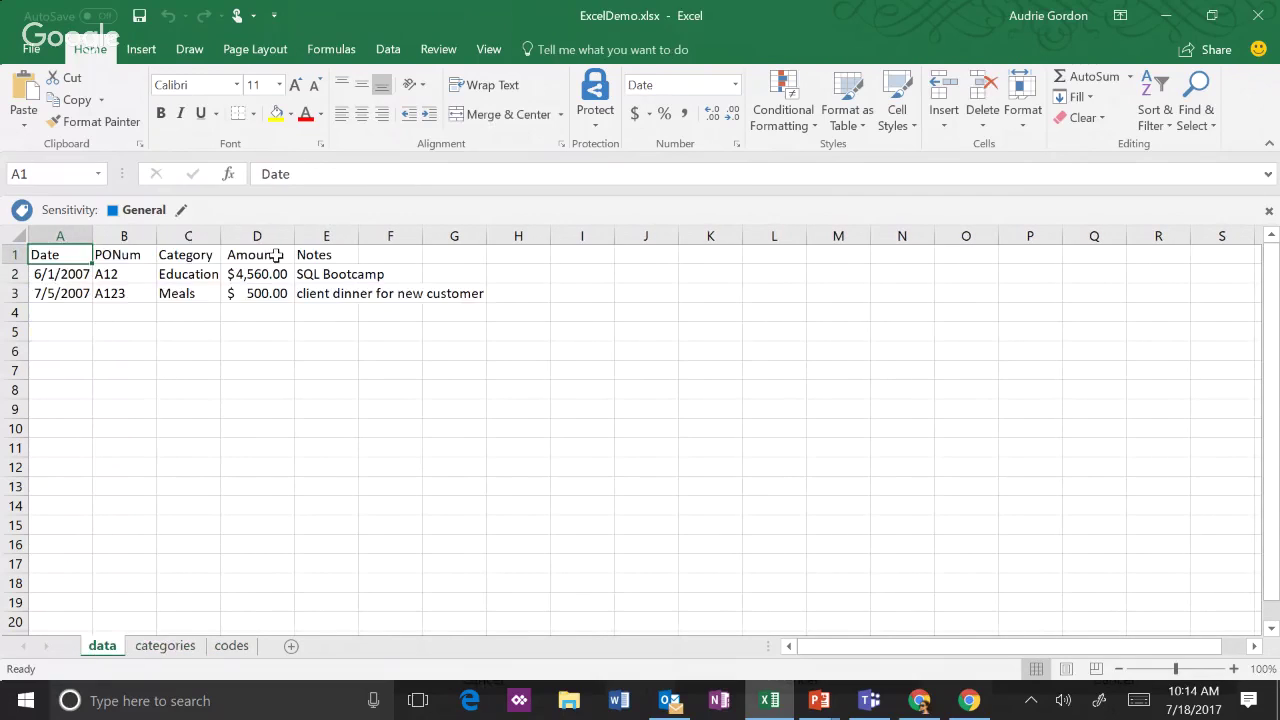
# - Fit the Notes column to its contents and format the range A1:E3 as a table with headers in the orange medium style
pyautogui.doubleClick(358, 236)
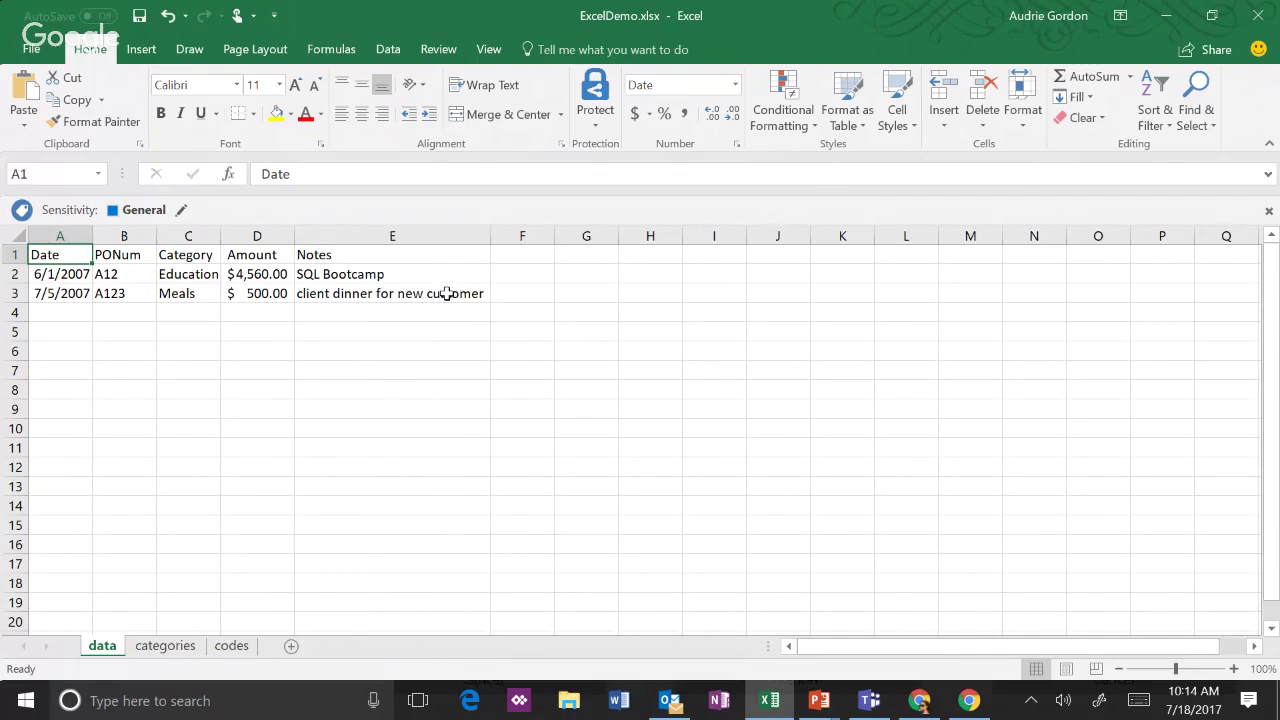
pyautogui.click(850, 118)
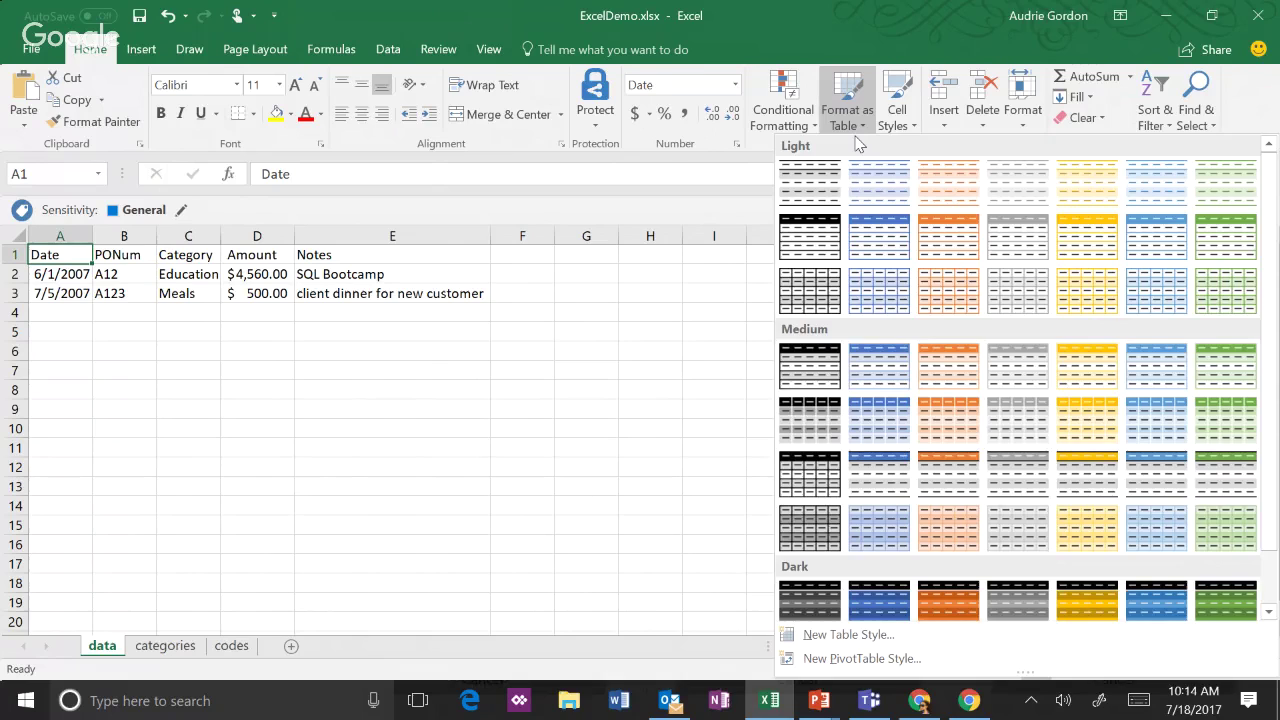
pyautogui.click(931, 378)
pyautogui.click(252, 479)
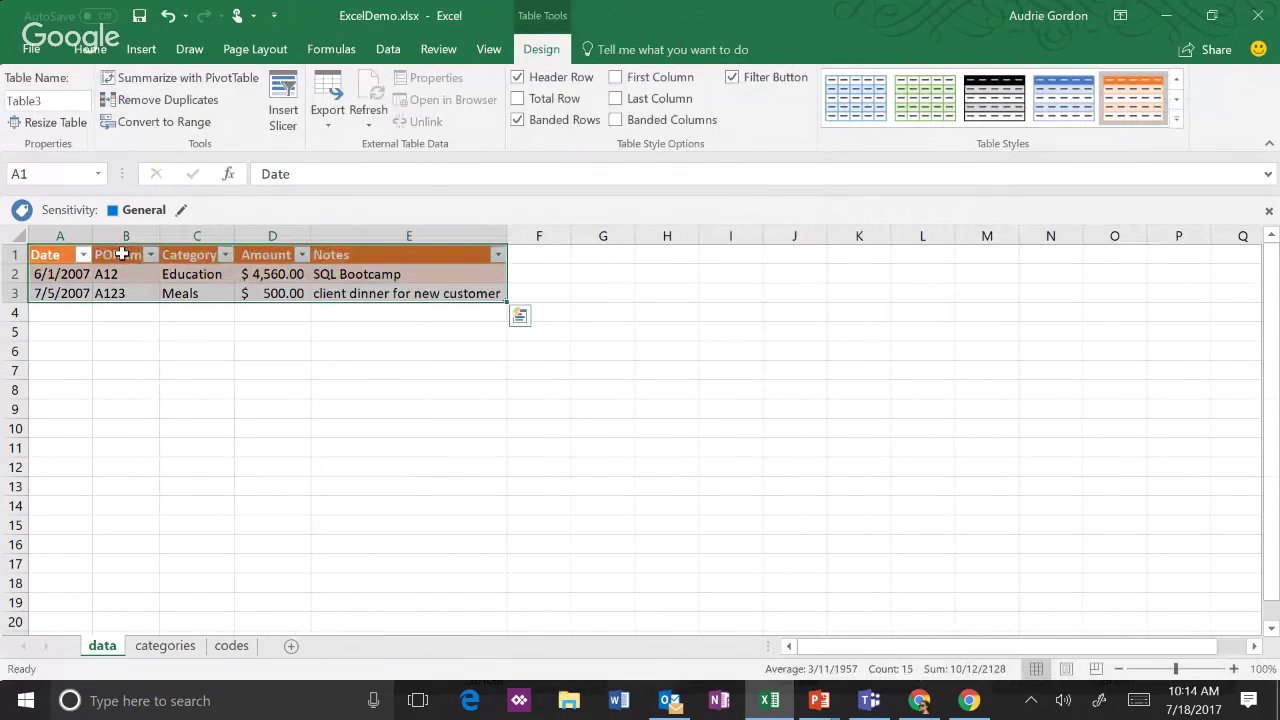
# - Rename the new table on the data sheet as poLog
pyautogui.click(55, 100)
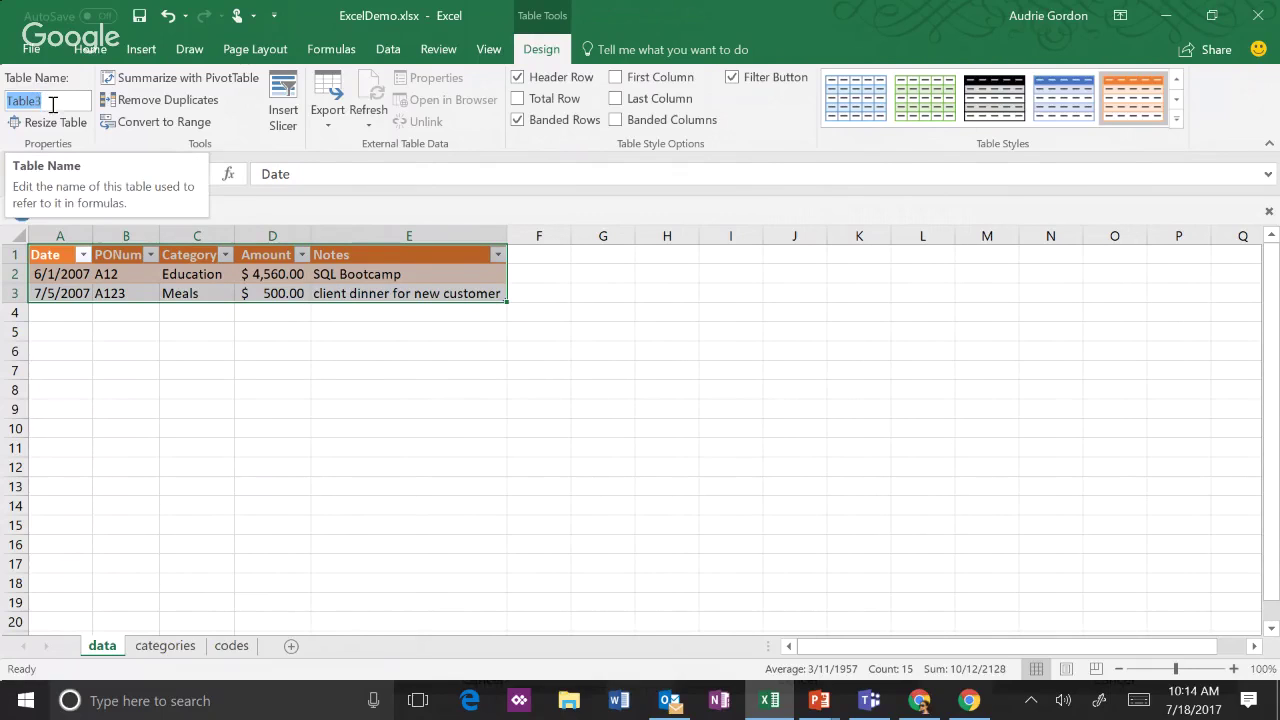
pyautogui.write('p')
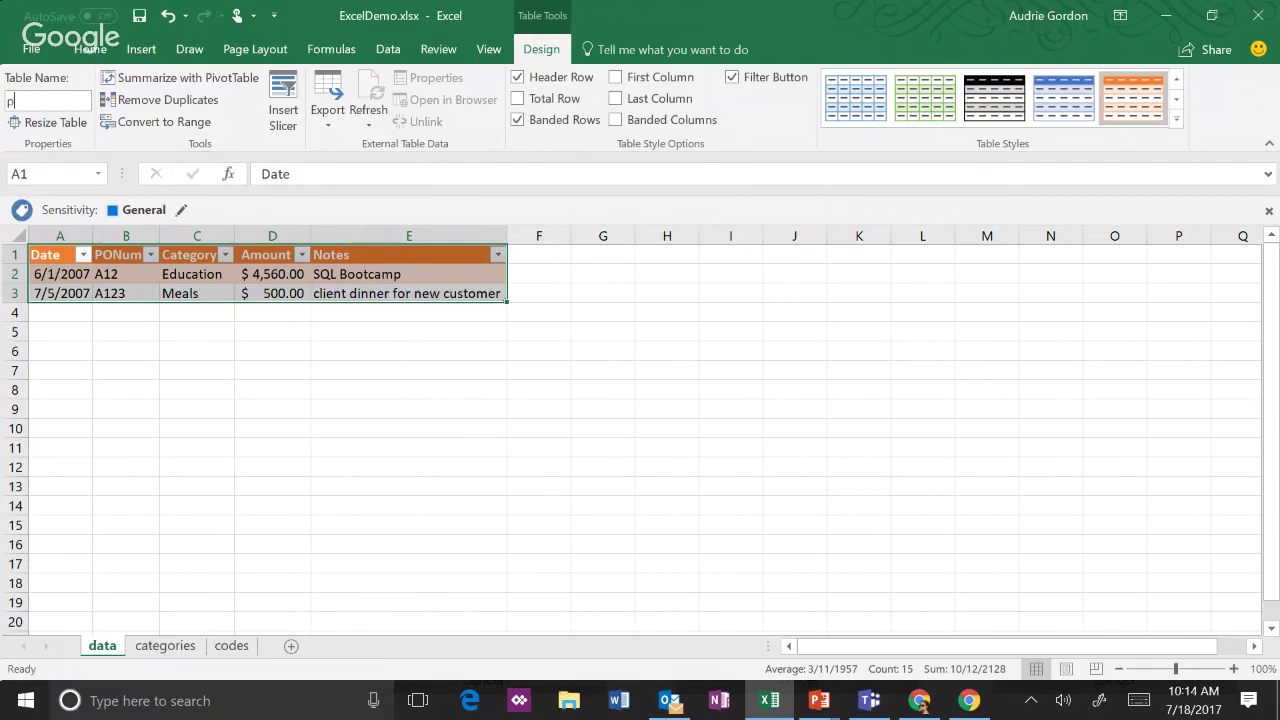
pyautogui.write('olO')
pyautogui.press('BackSpace')
pyautogui.write('.og')
pyautogui.click(52, 102)
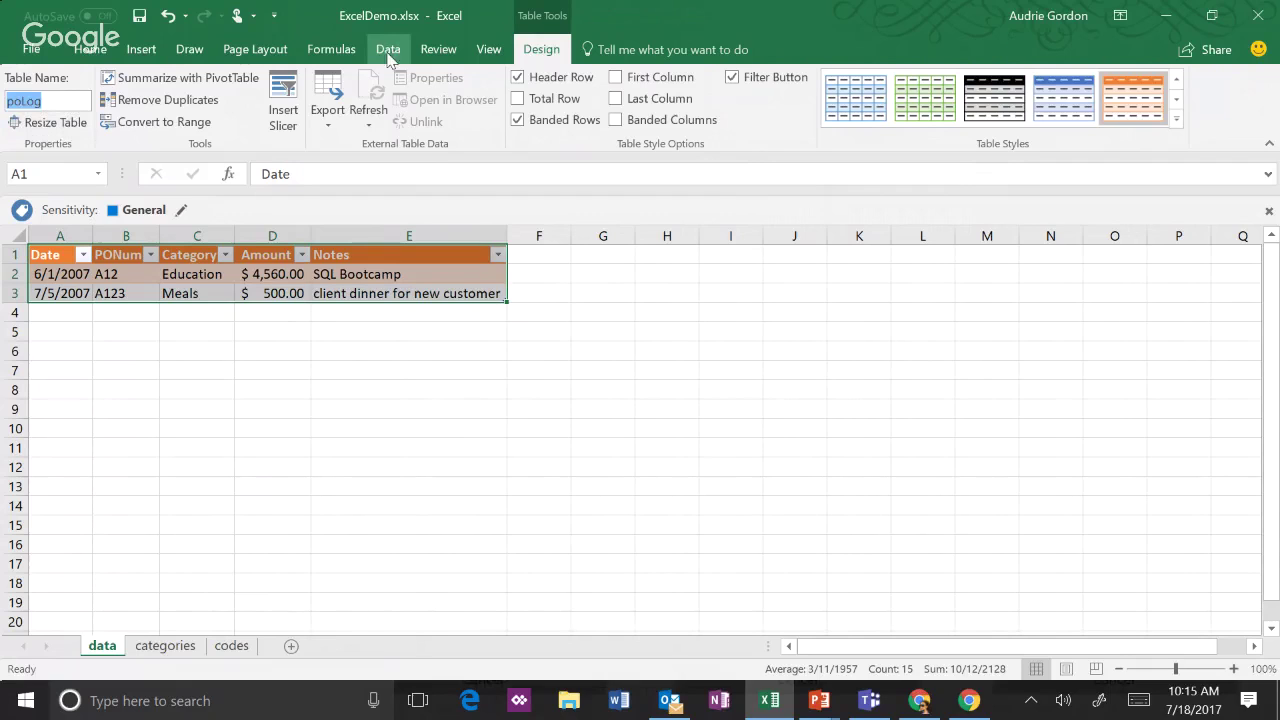
# - Review the workbook's table names in the Name Manager, including the details of the categories table's entry
pyautogui.click(356, 50)
pyautogui.click(522, 118)
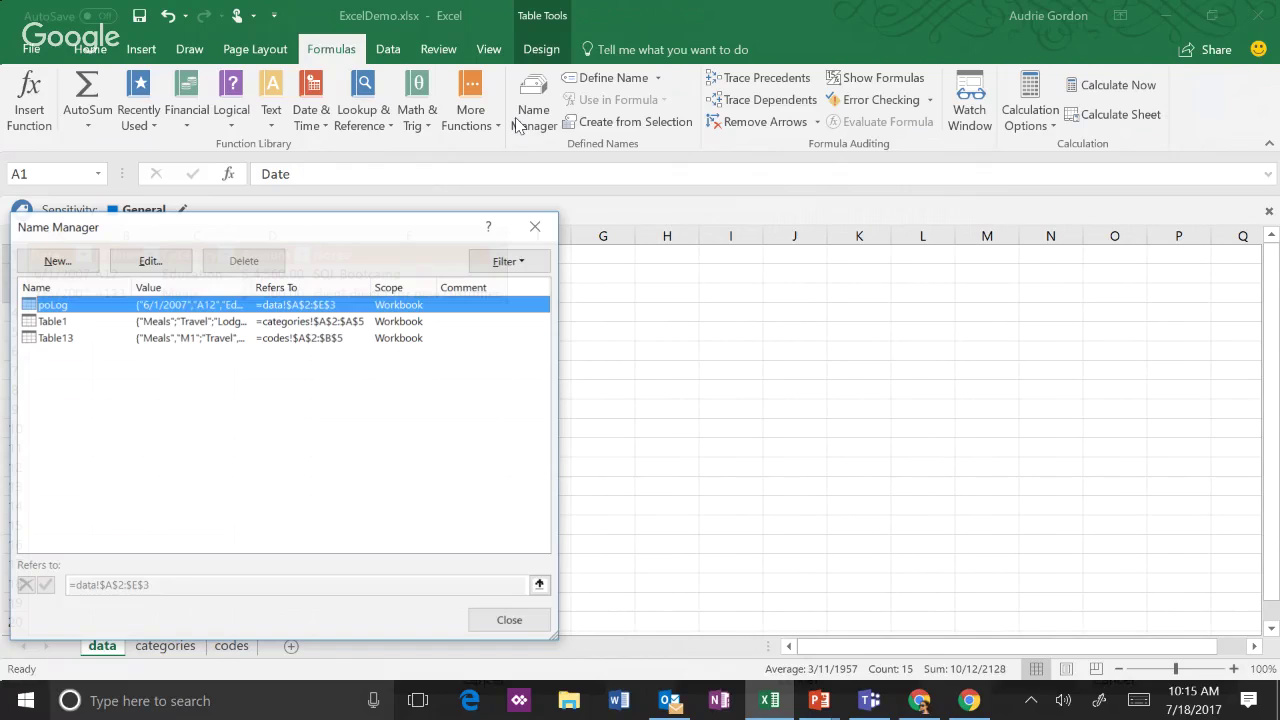
pyautogui.click(70, 323)
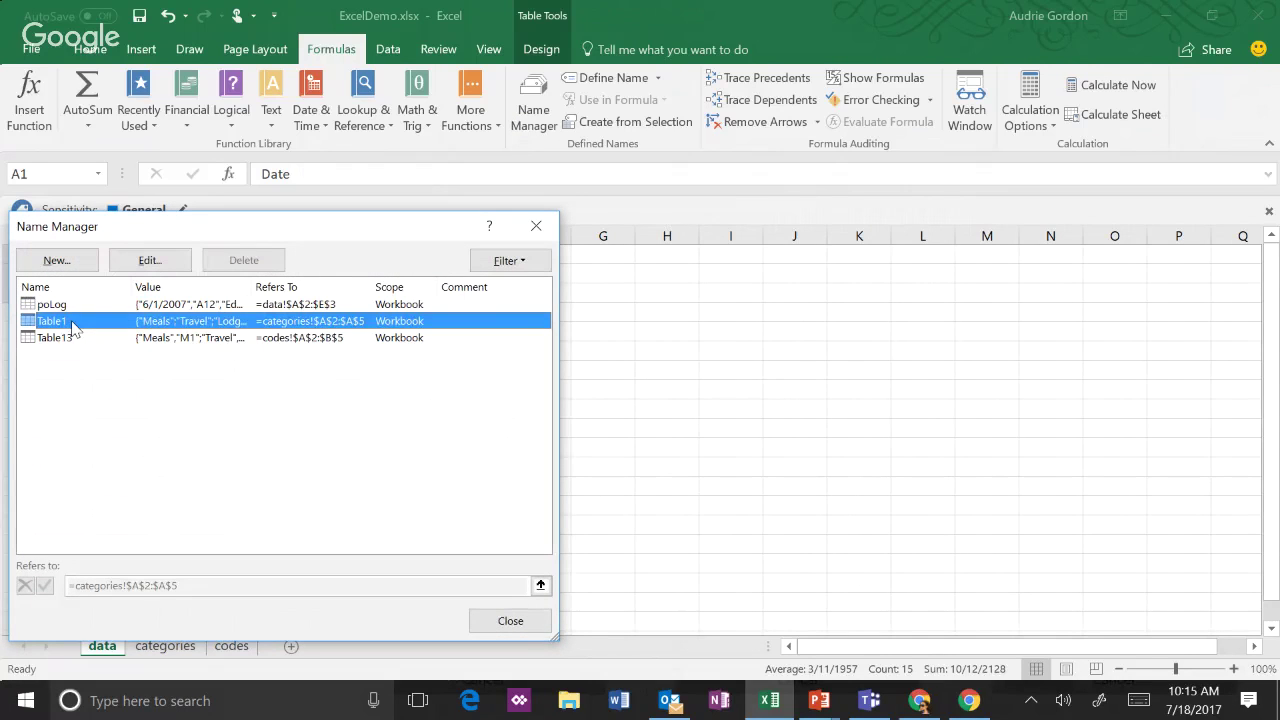
pyautogui.click(158, 259)
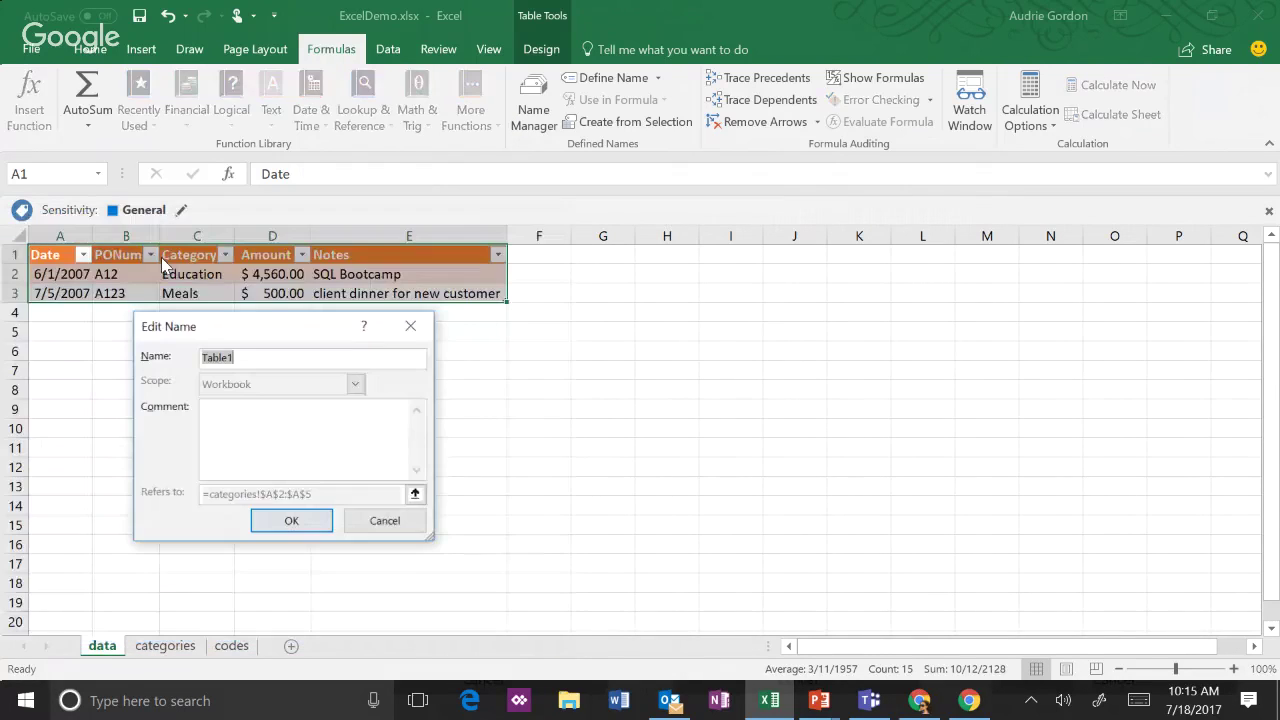
pyautogui.click(385, 521)
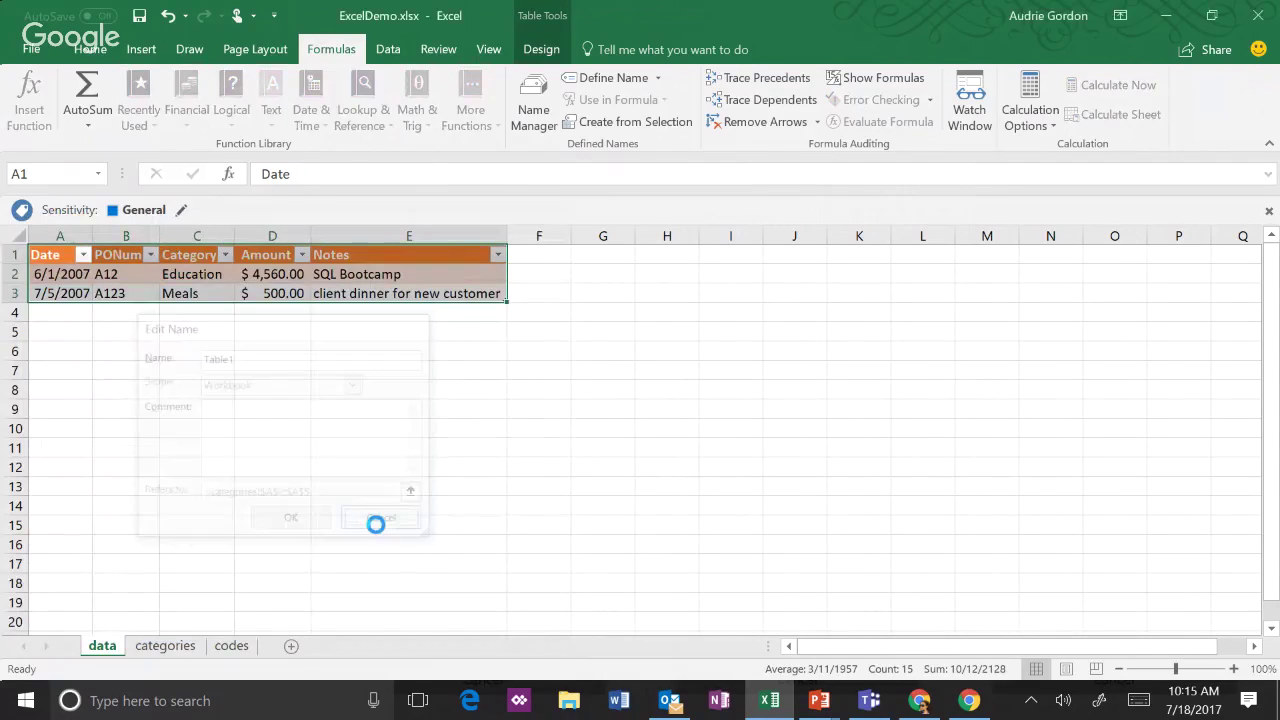
pyautogui.click(78, 305)
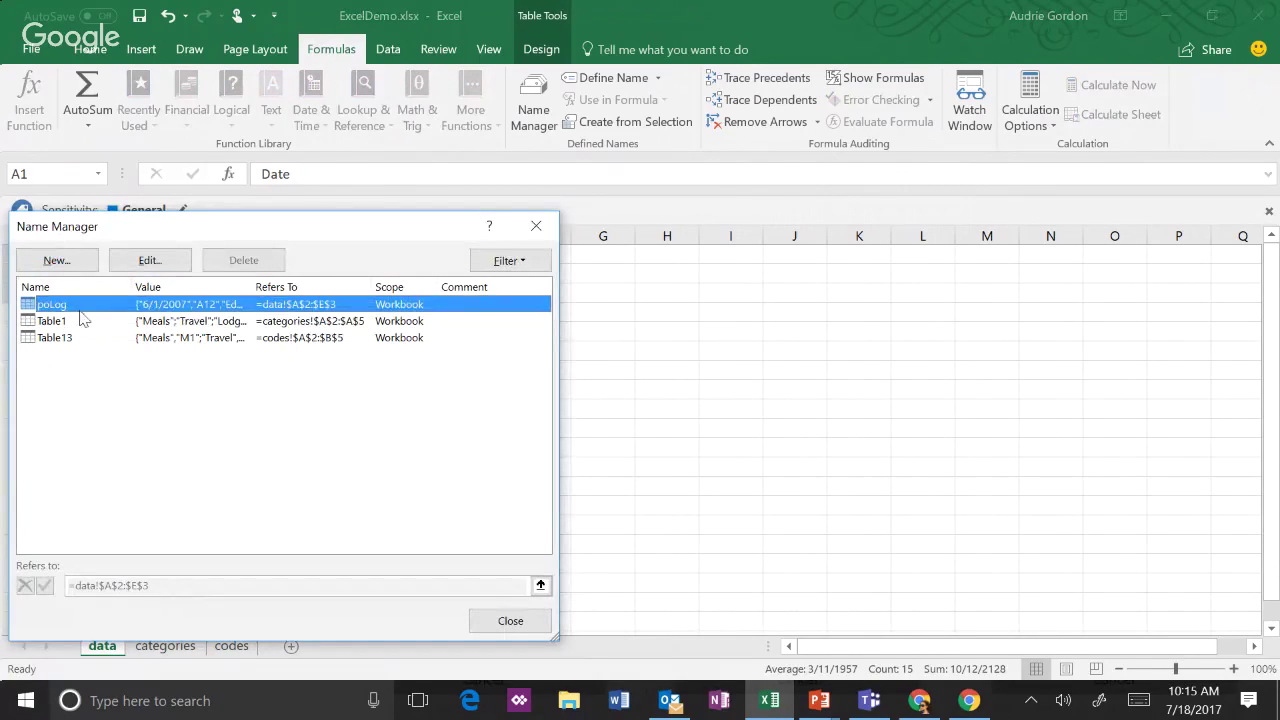
pyautogui.click(536, 226)
# - Go to the categories sheet and select the Table1 range by its name
pyautogui.click(165, 646)
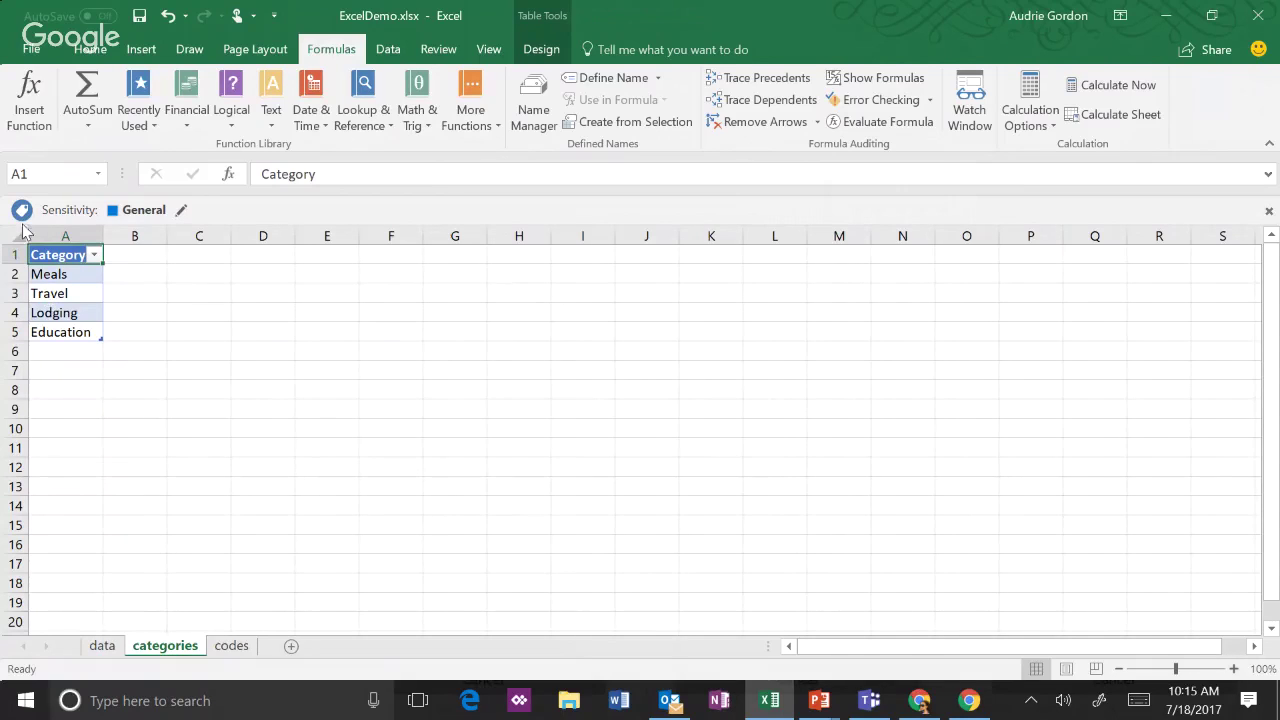
pyautogui.click(98, 174)
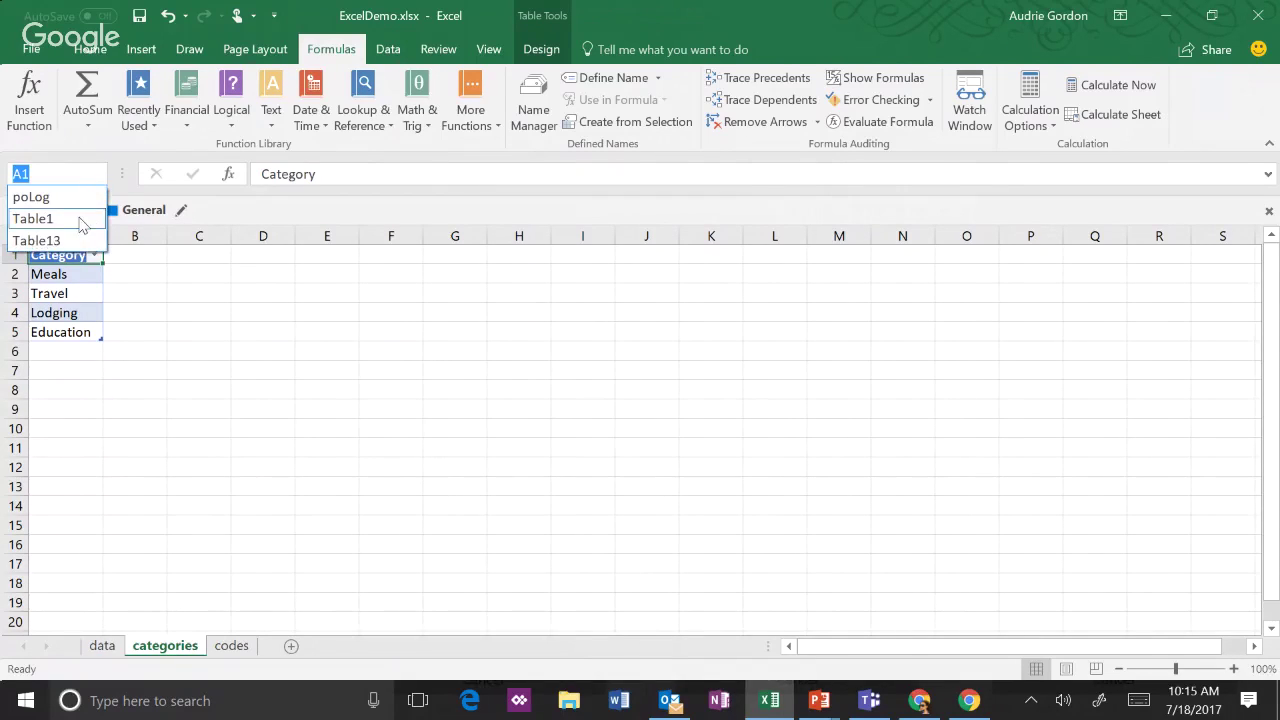
pyautogui.click(75, 213)
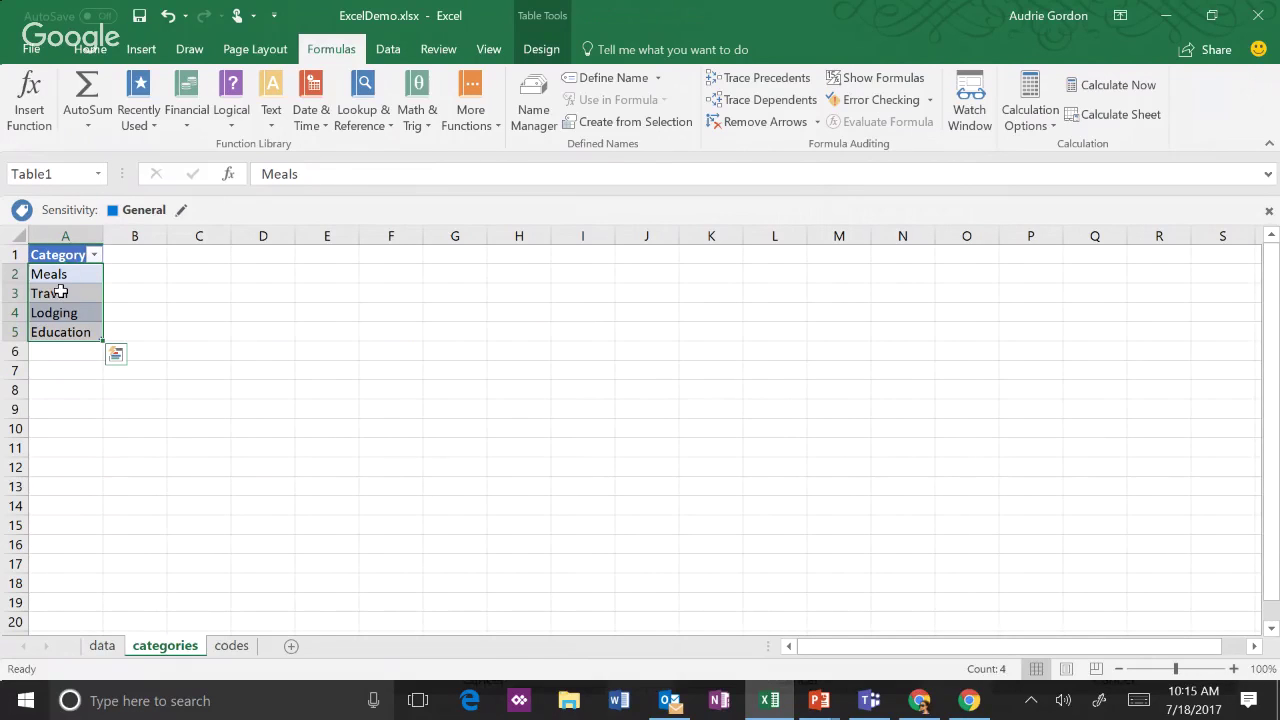
# - Rename Table1 as Categories in the Name Manager and close the manager
pyautogui.click(533, 116)
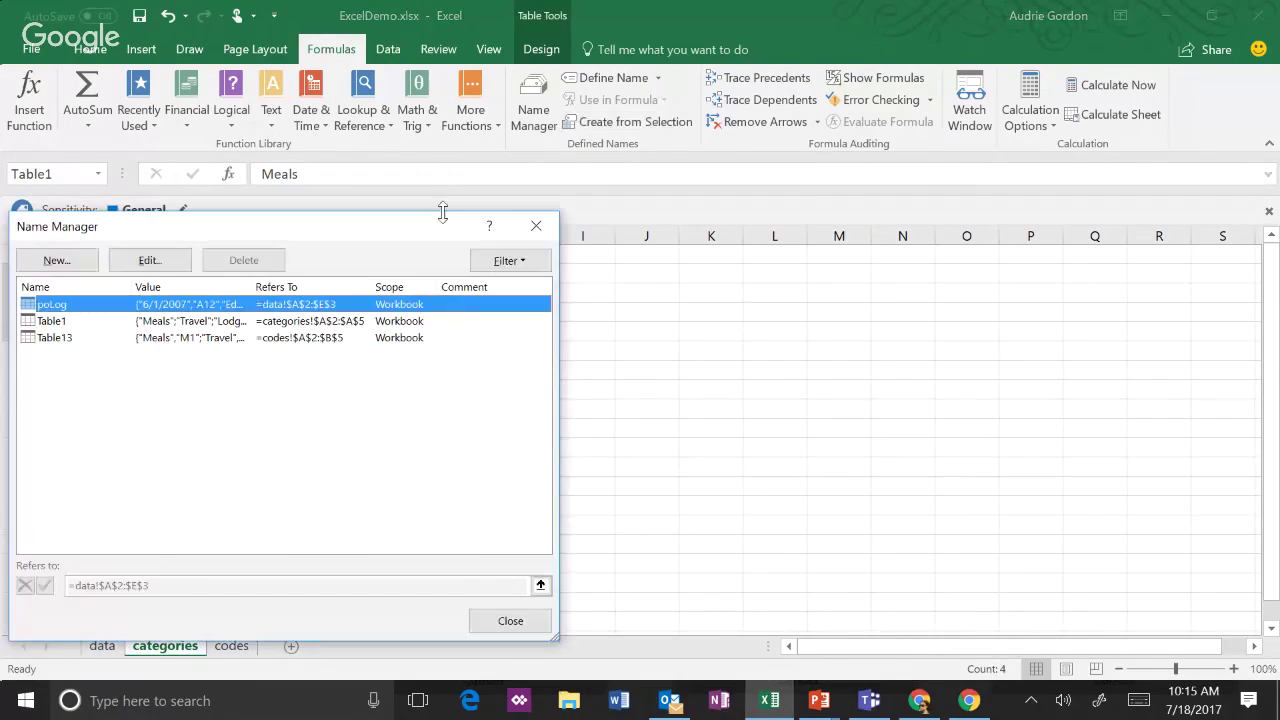
pyautogui.click(87, 321)
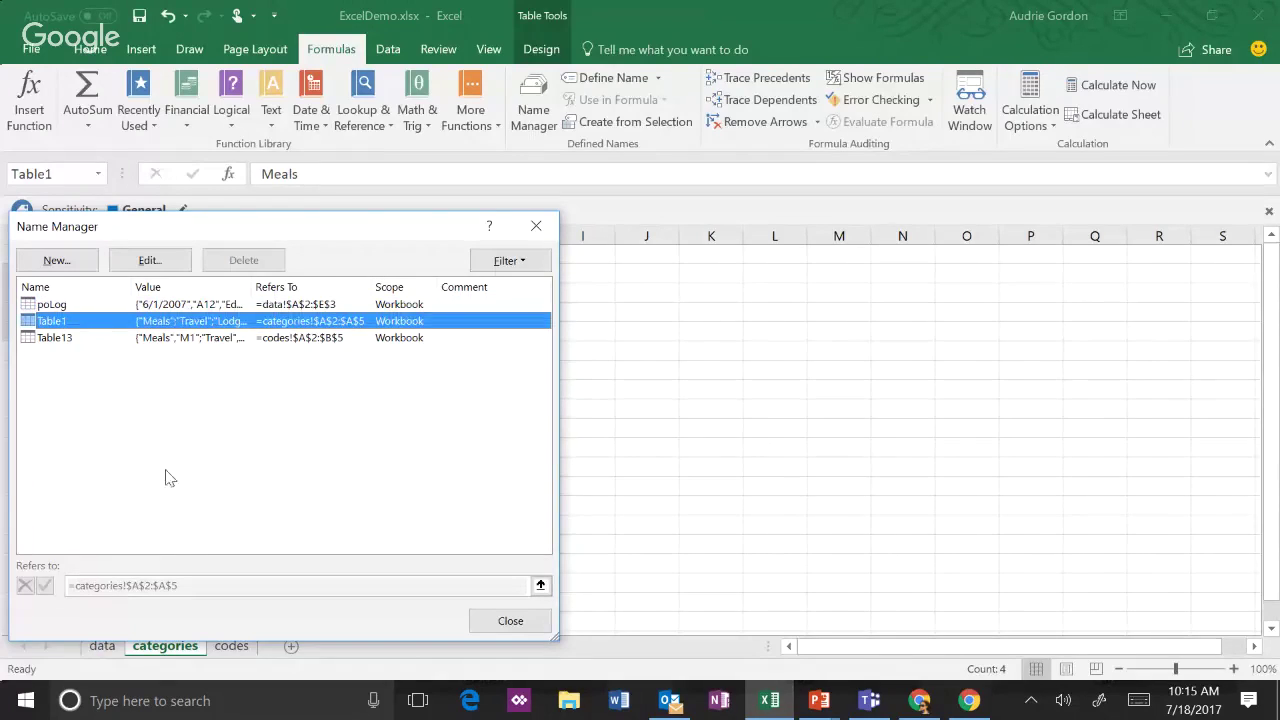
pyautogui.click(148, 260)
pyautogui.write('Categories')
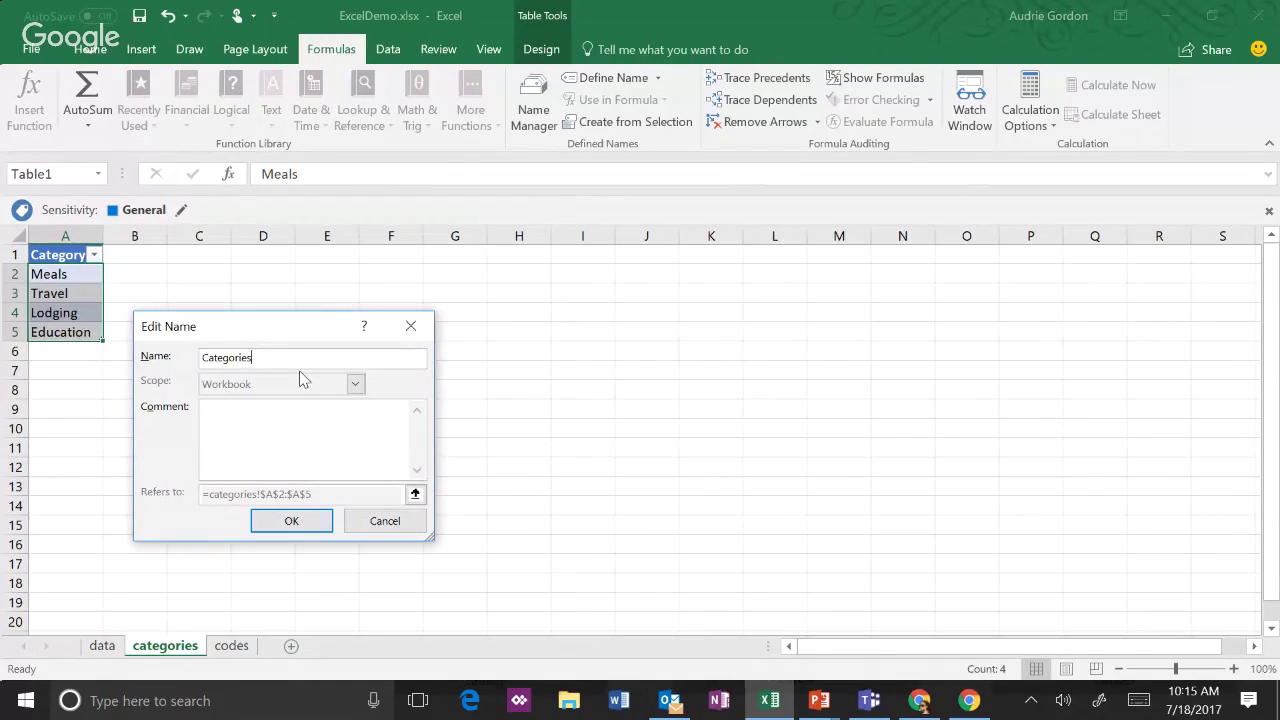
pyautogui.click(302, 522)
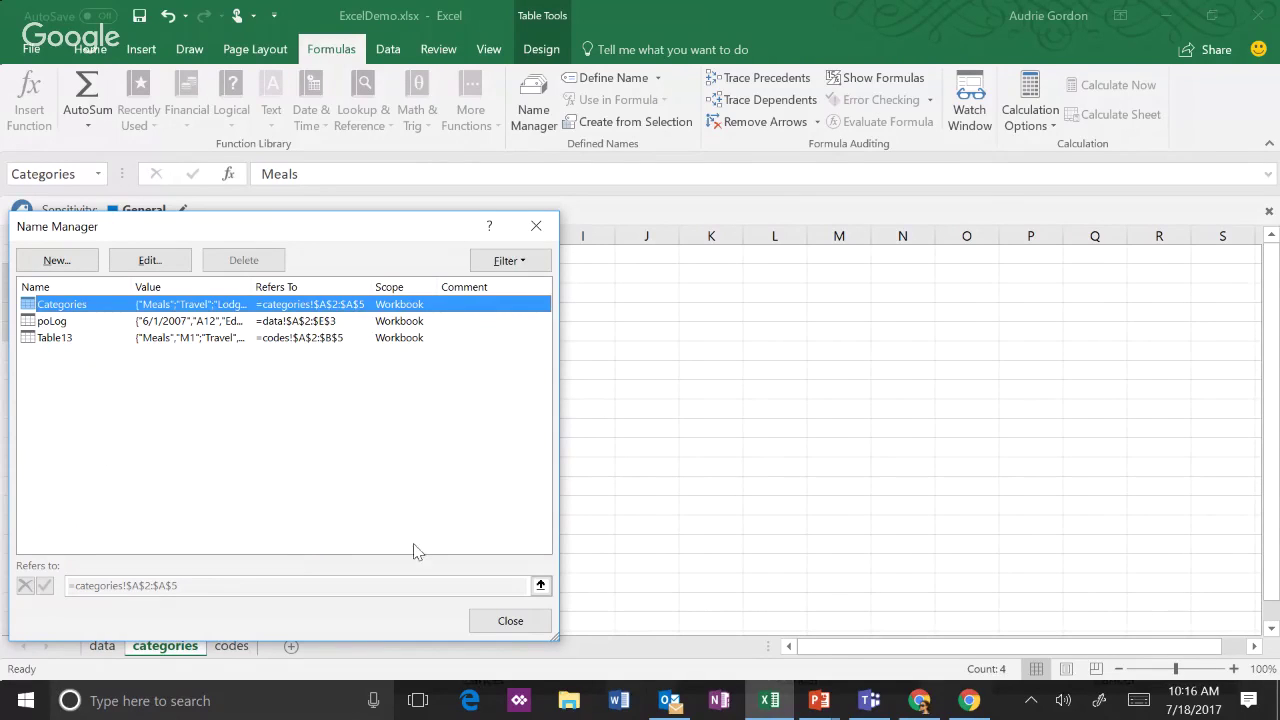
pyautogui.click(472, 619)
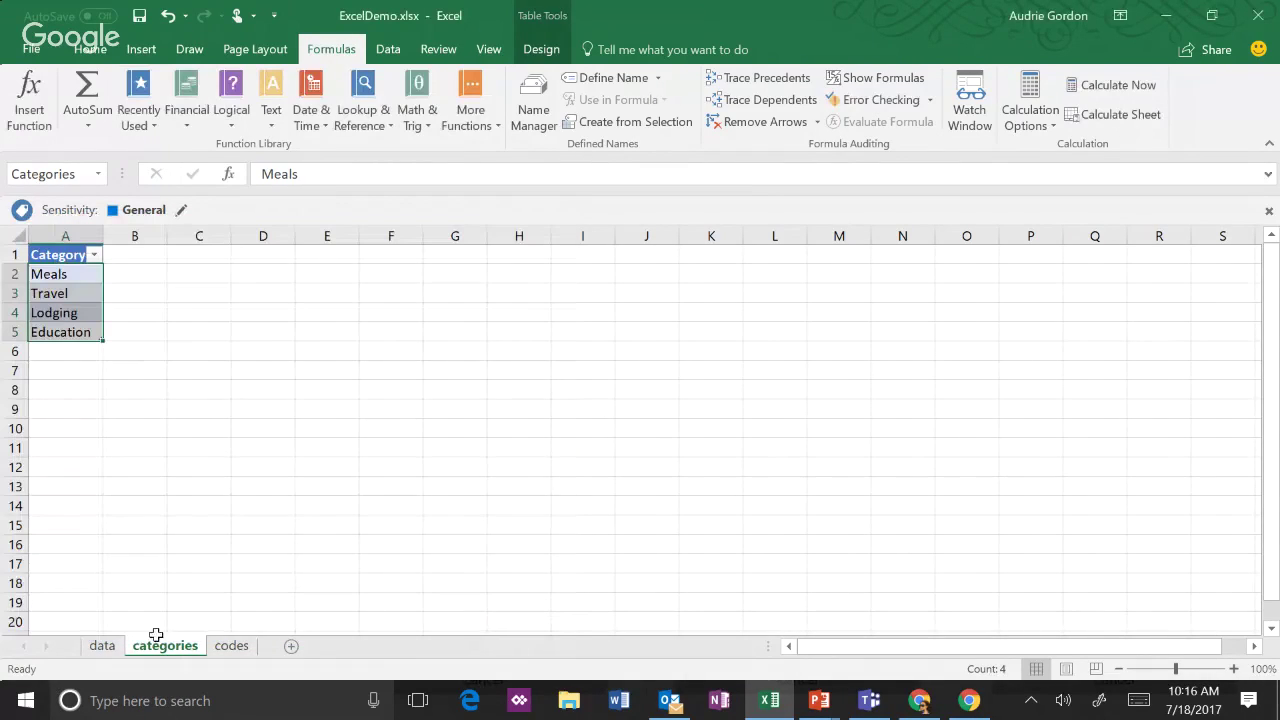
# - Return to the data sheet and save the workbook to OneDrive - Microsoft as ExcelDemo20170718
pyautogui.click(108, 646)
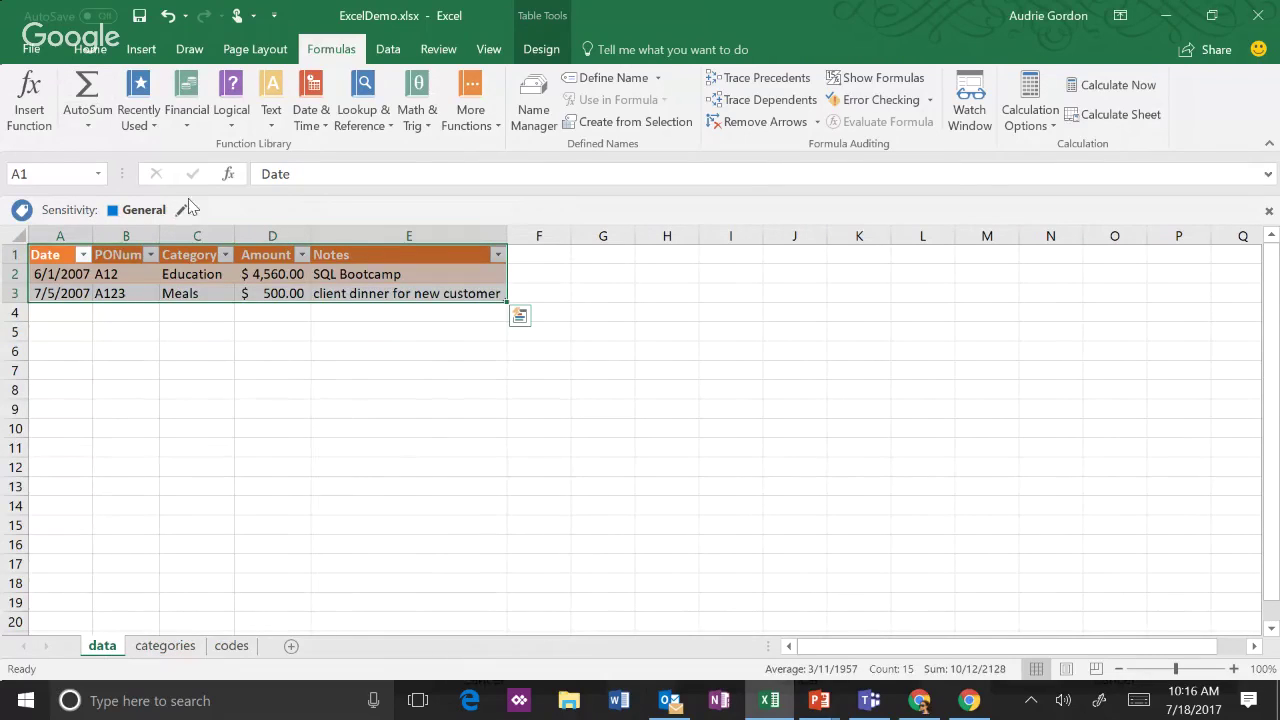
pyautogui.click(30, 50)
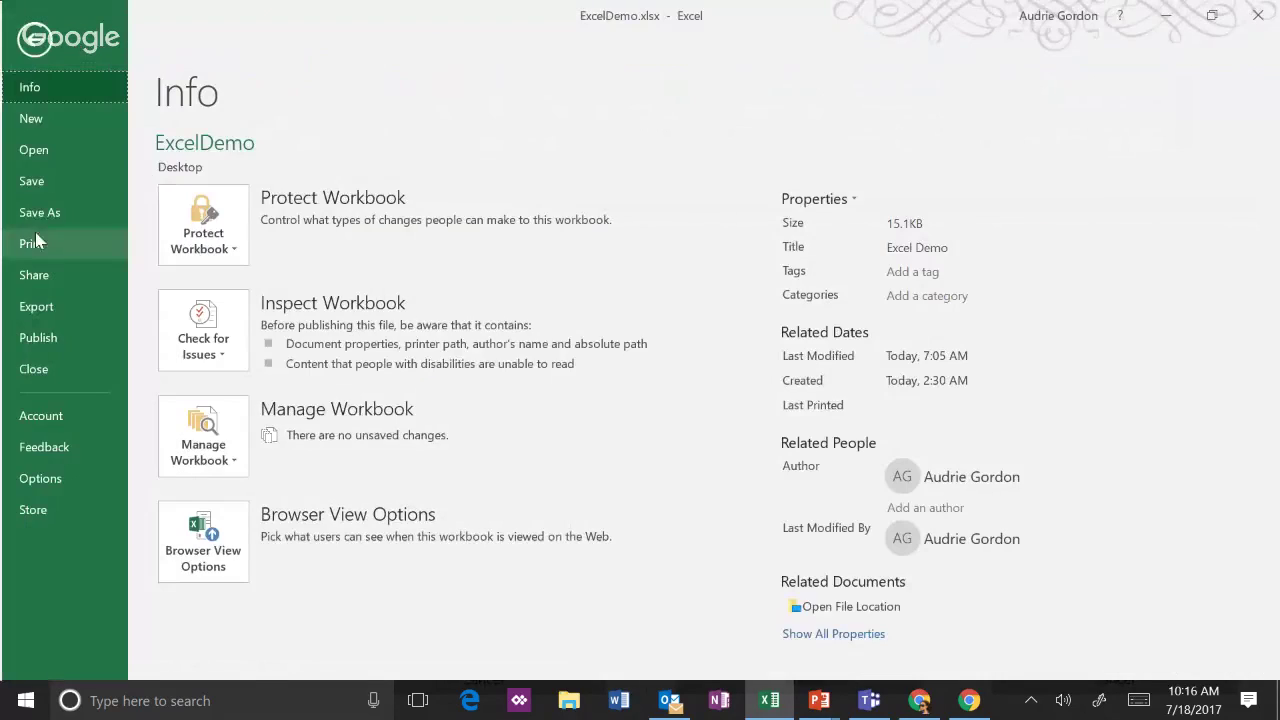
pyautogui.click(50, 218)
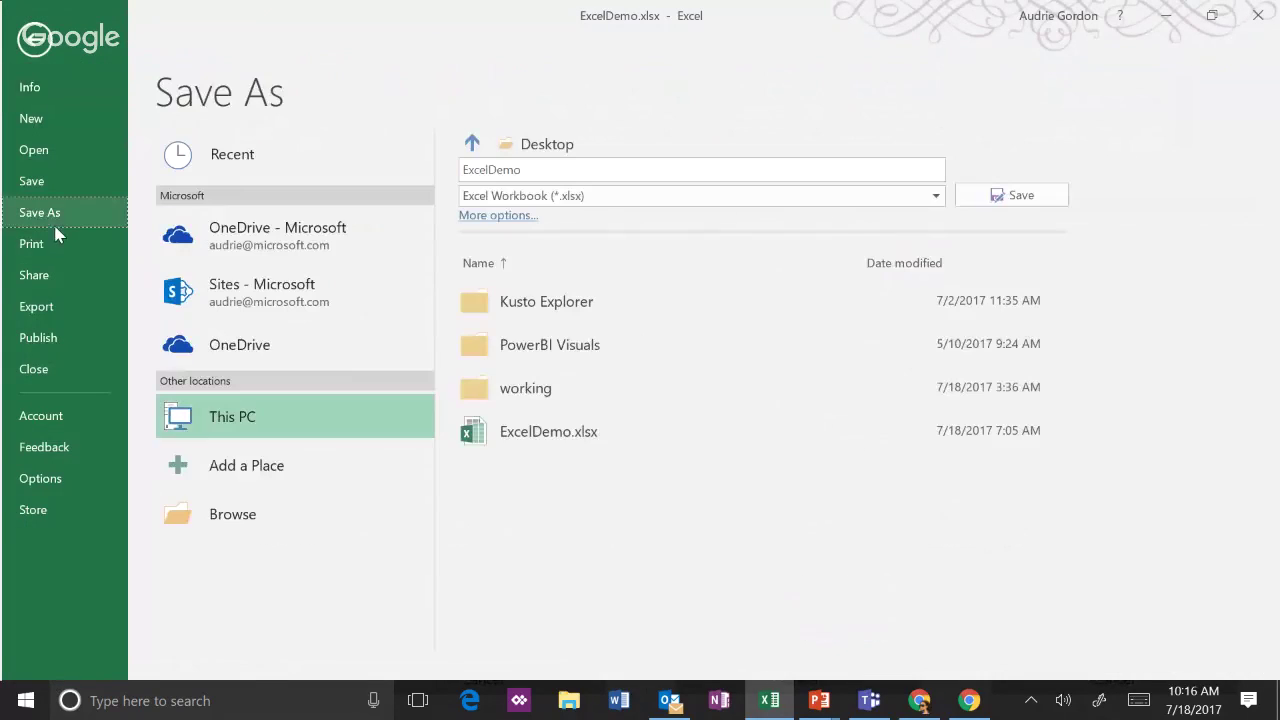
pyautogui.click(291, 245)
pyautogui.click(545, 172)
pyautogui.click(550, 174)
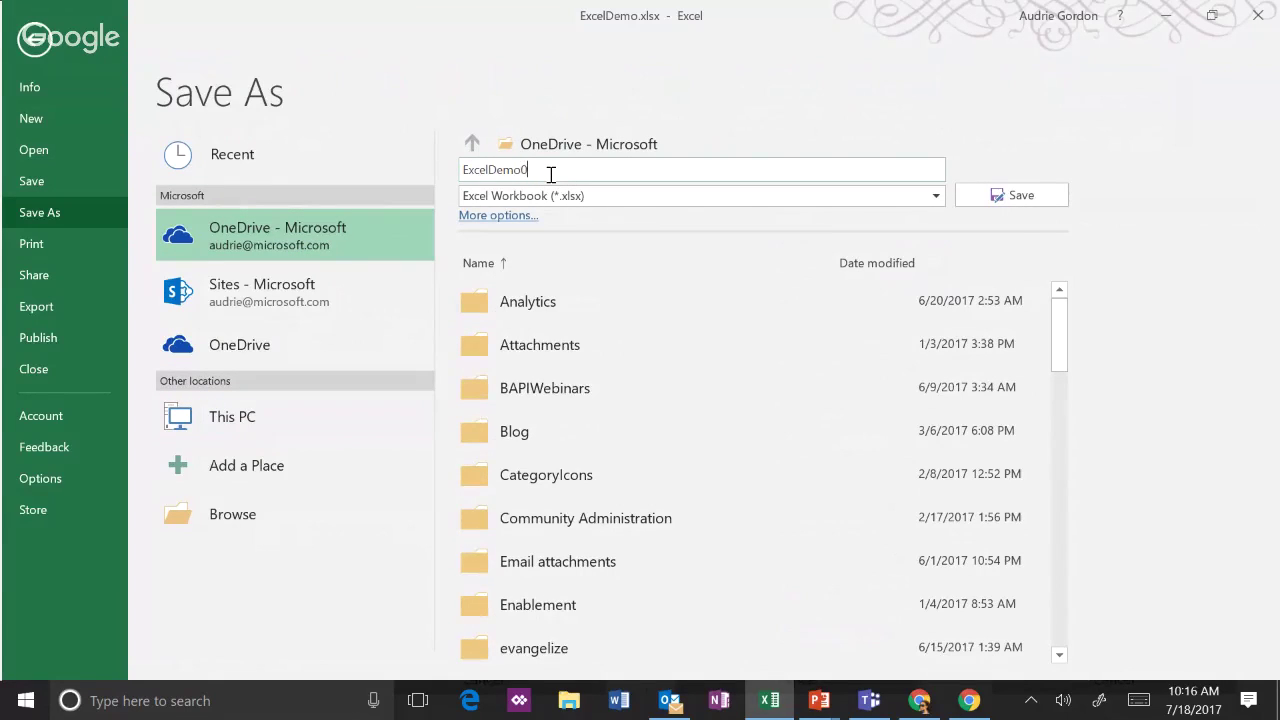
pyautogui.write('20170718')
pyautogui.click(1028, 198)
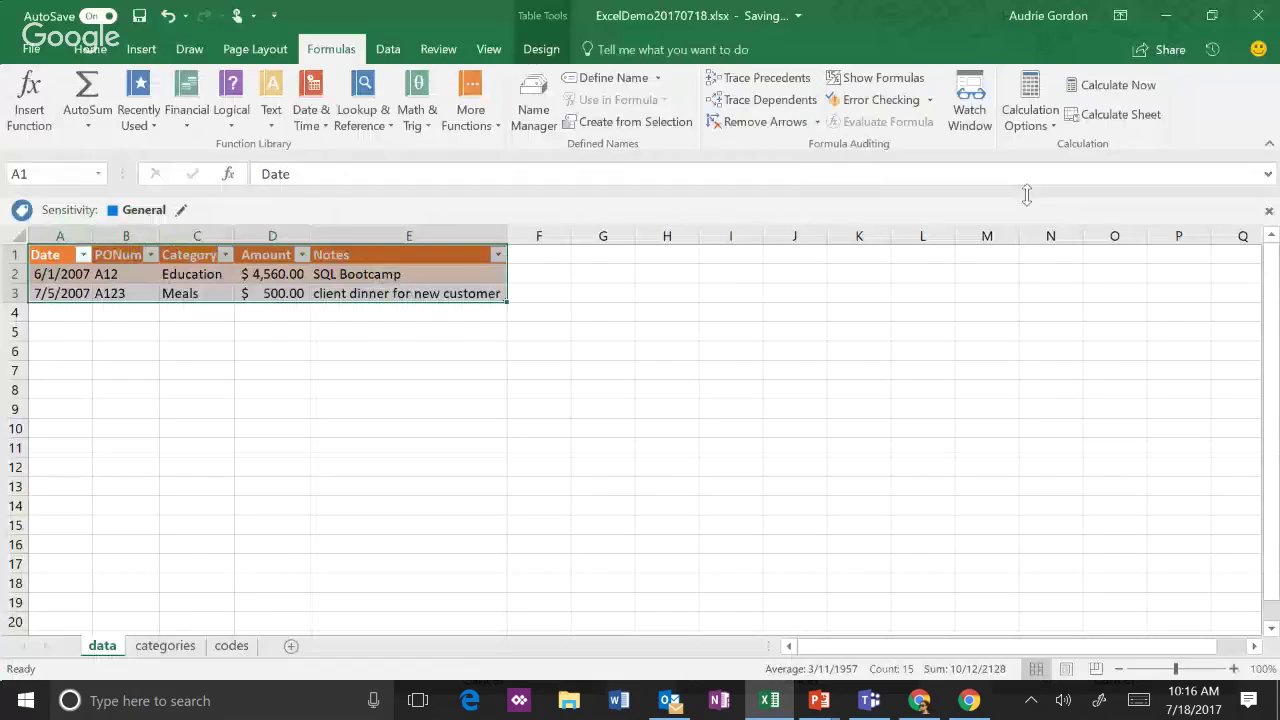
# - Close the workbook and switch back to the running PowerPoint slide show
pyautogui.click(1258, 24)
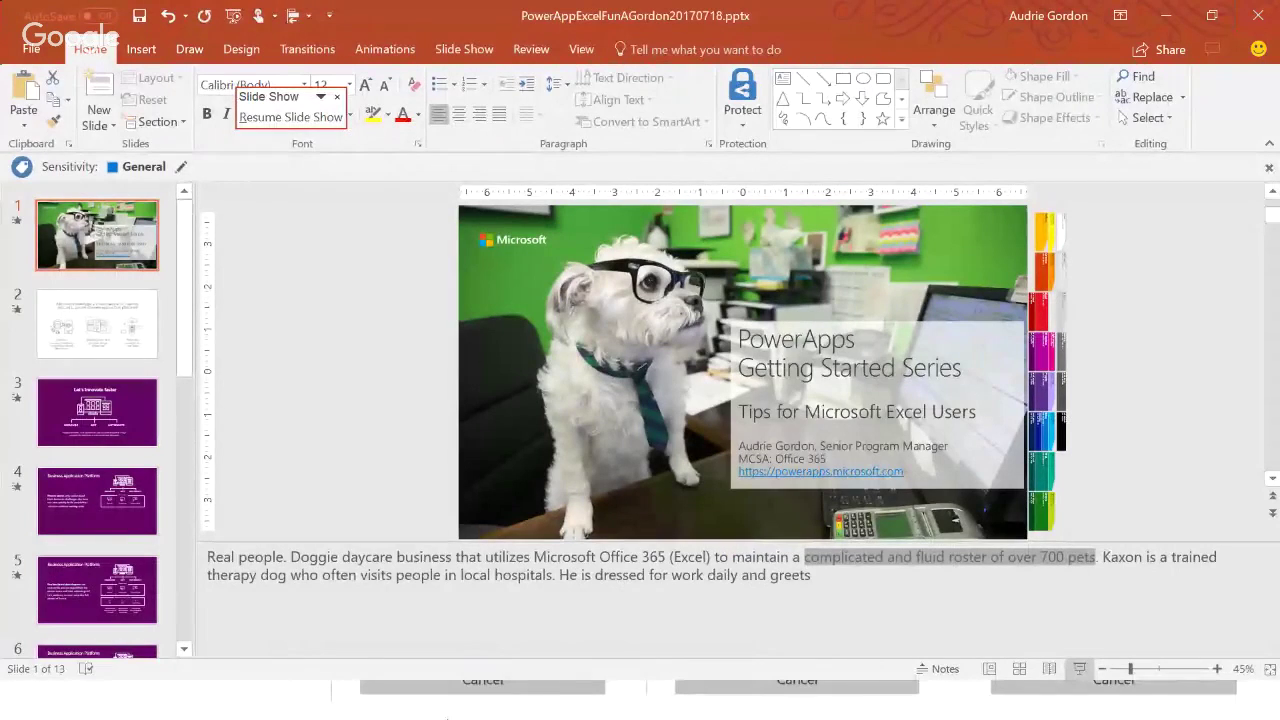
pyautogui.hotkey('alt', 'Tab')
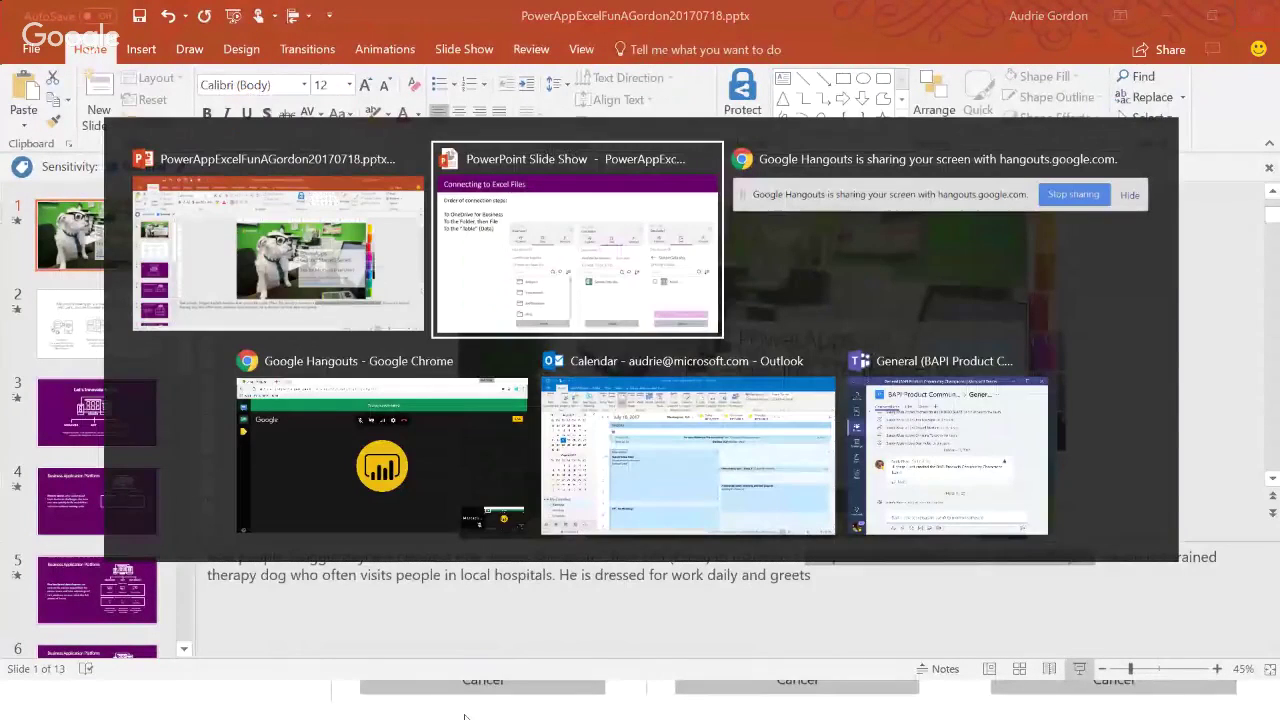
# - Leave the PowerPoint presentation and switch to the Microsoft Edge browser
pyautogui.hotkey('alt', 'Tab')
pyautogui.hotkey('alt', 'Tab')
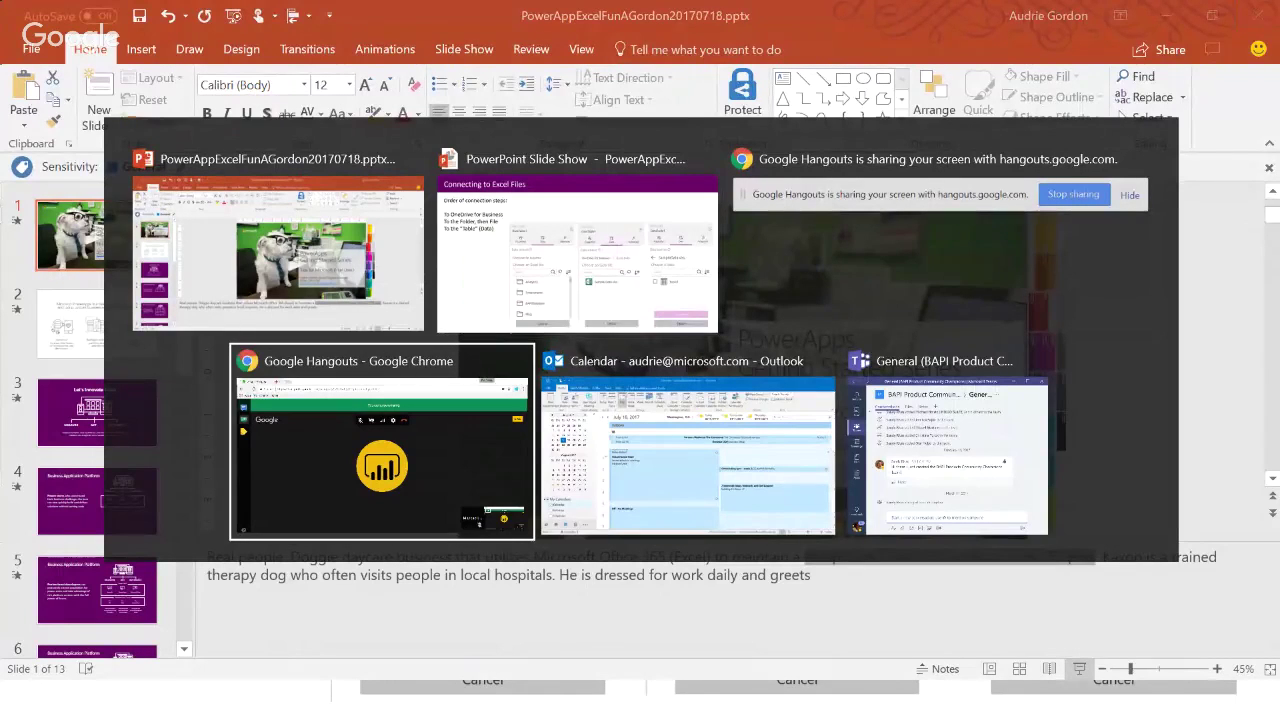
pyautogui.hotkey('alt', 'Tab')
pyautogui.hotkey('alt', 'Tab')
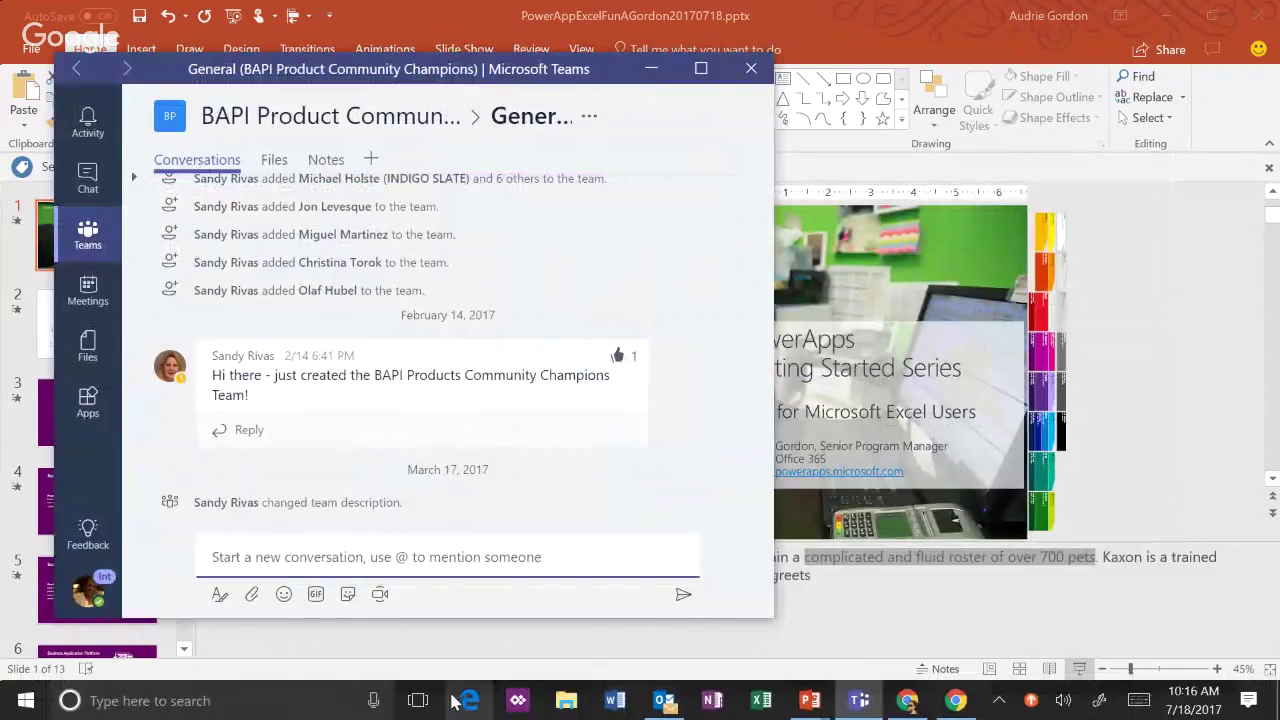
pyautogui.click(467, 699)
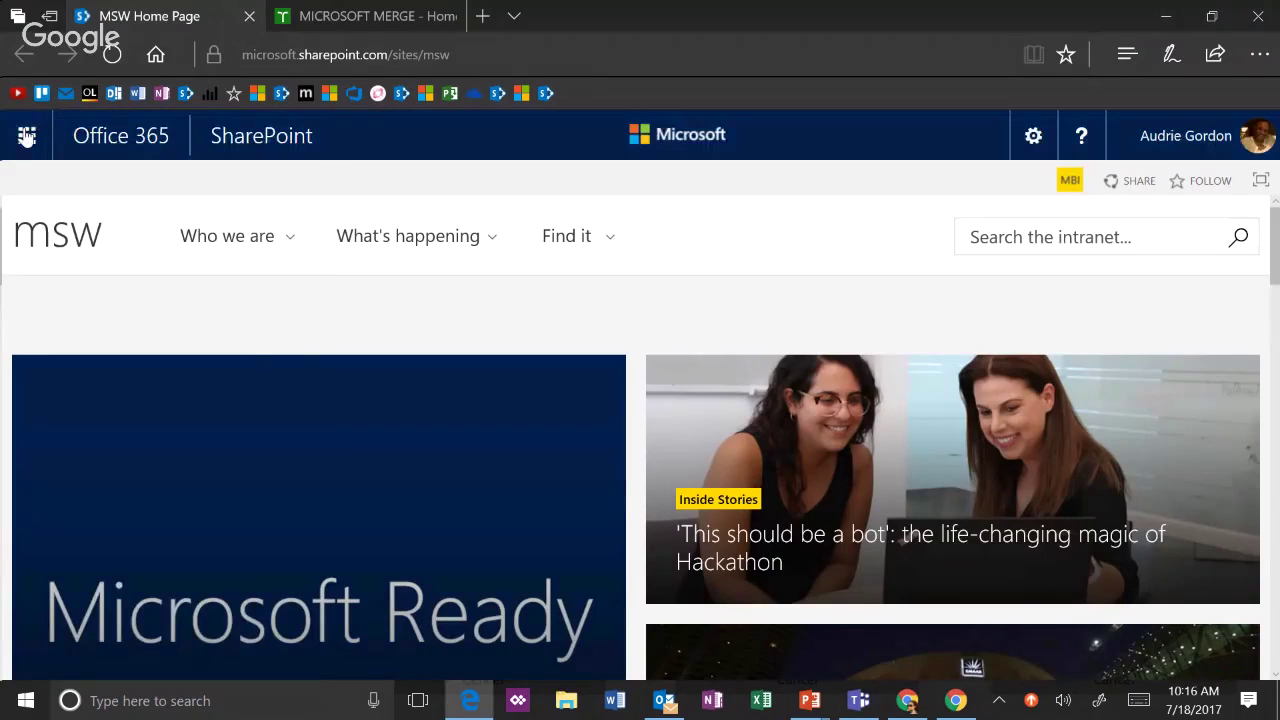
# - Open PowerApps from the Office 365 apps and start a new phone-layout app based on OneDrive for Business data
pyautogui.click(26, 136)
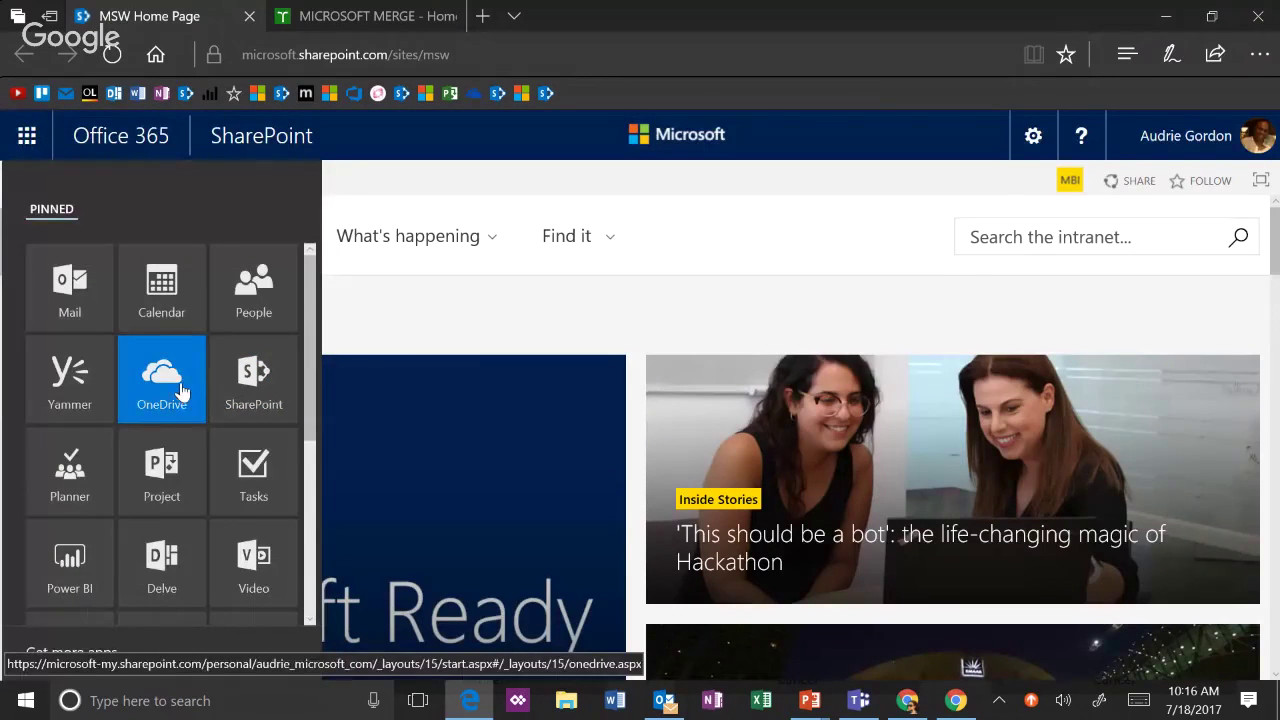
pyautogui.scroll(-1, 246, 420)
pyautogui.scroll(-3, 248, 440)
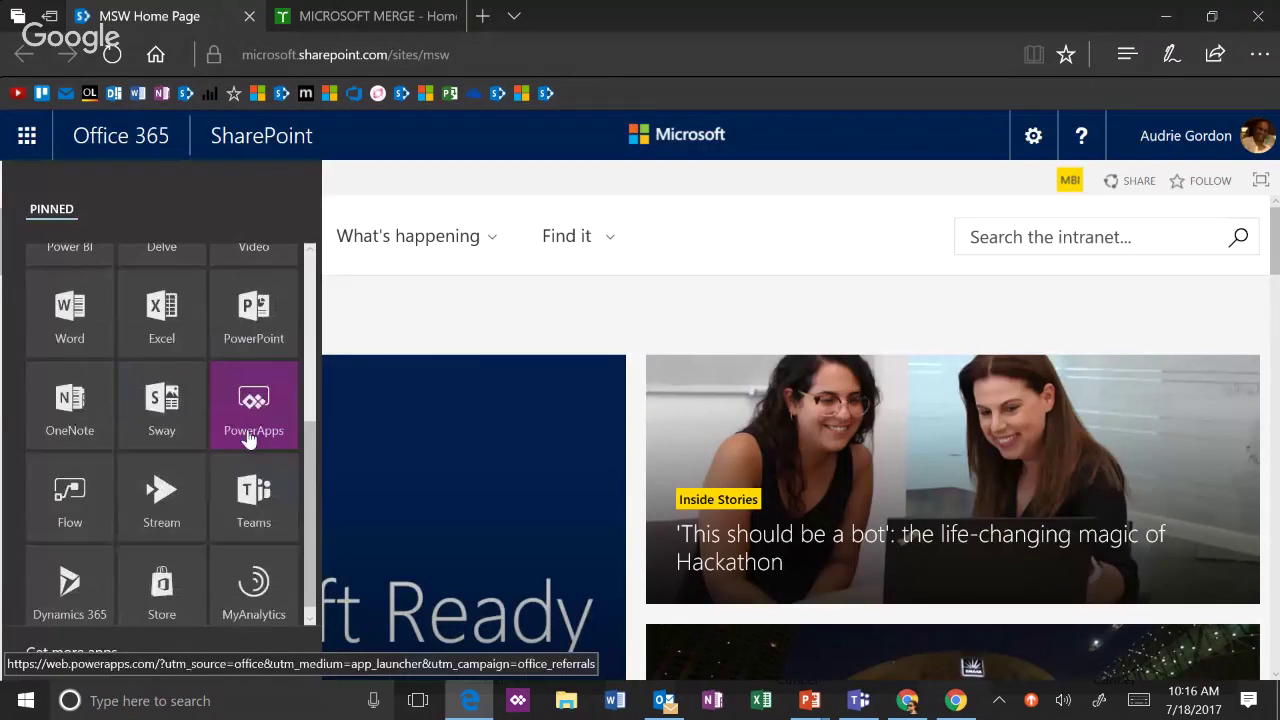
pyautogui.click(254, 414)
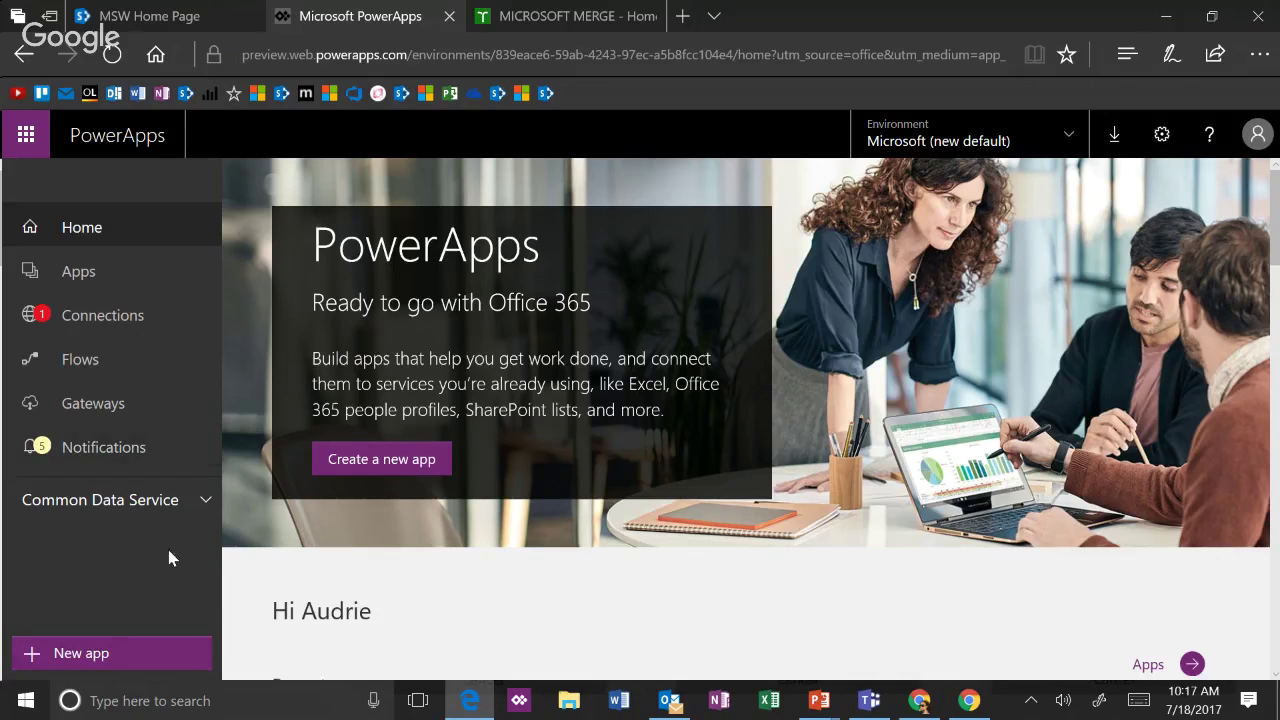
pyautogui.click(65, 665)
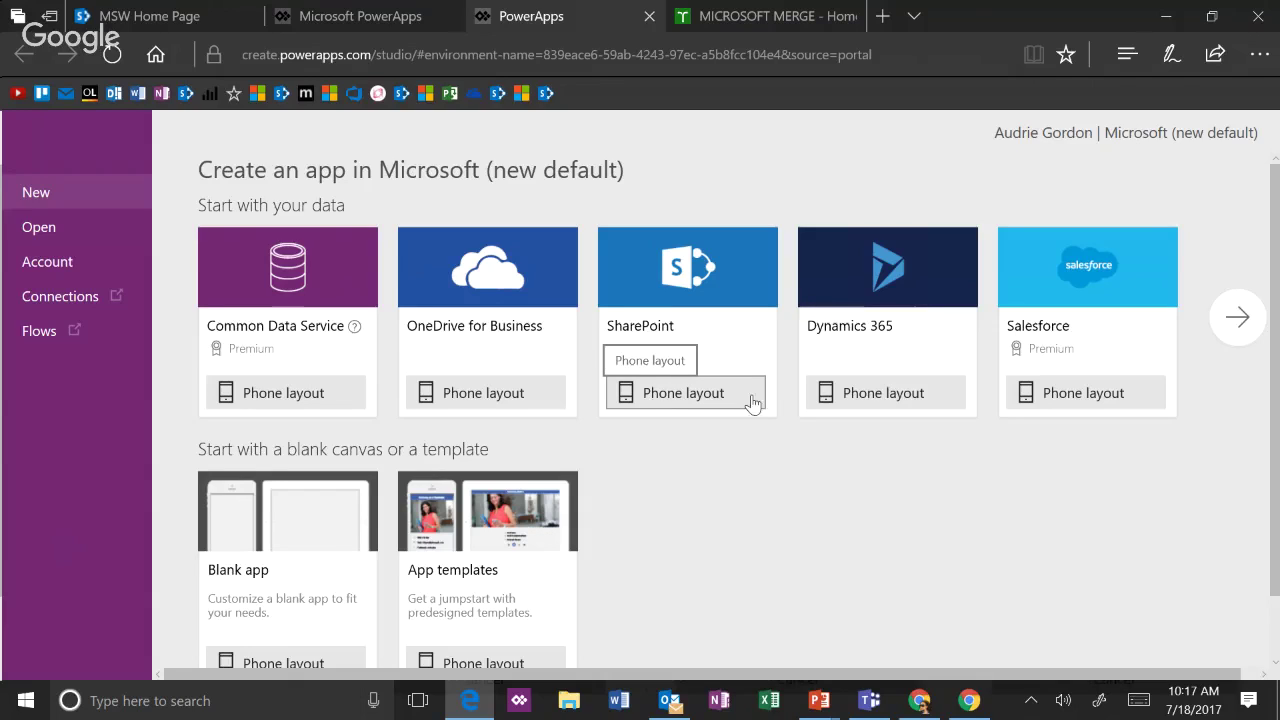
pyautogui.click(513, 402)
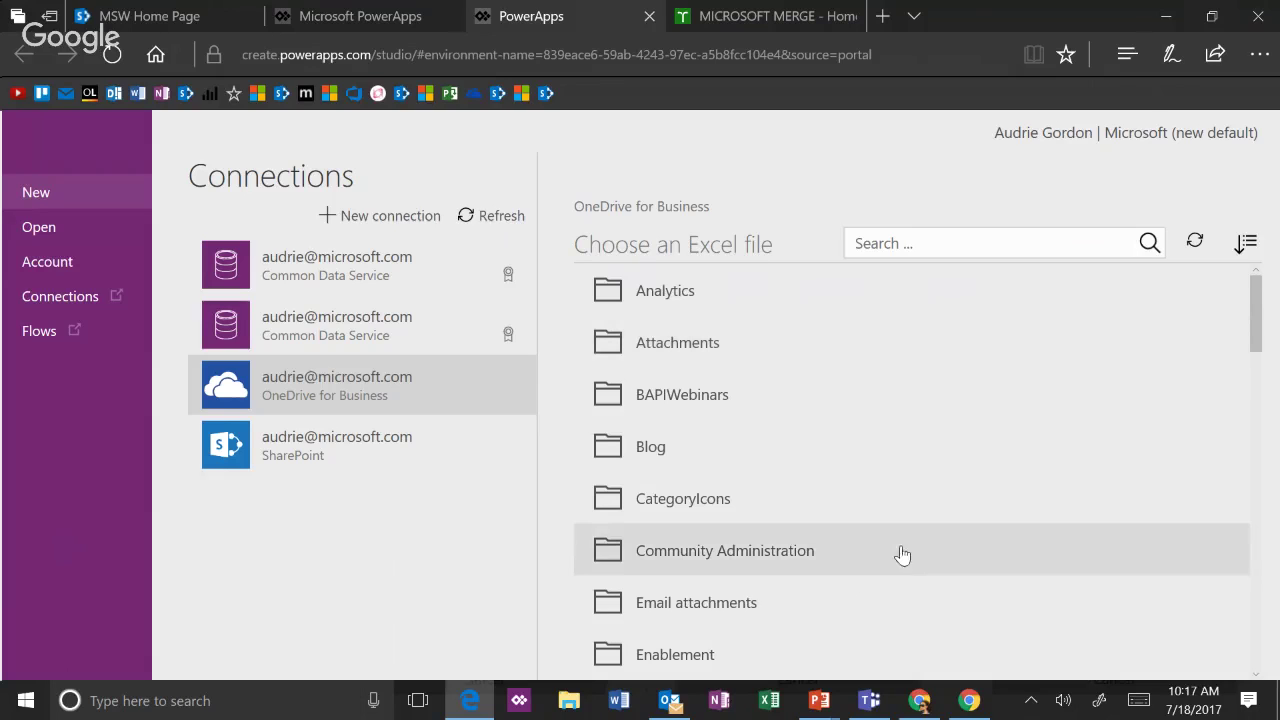
# - Choose ExcelDemo20170718.xlsx in OneDrive for Business and connect the app to its poLog table
pyautogui.scroll(-1, 907, 542)
pyautogui.scroll(-6, 907, 542)
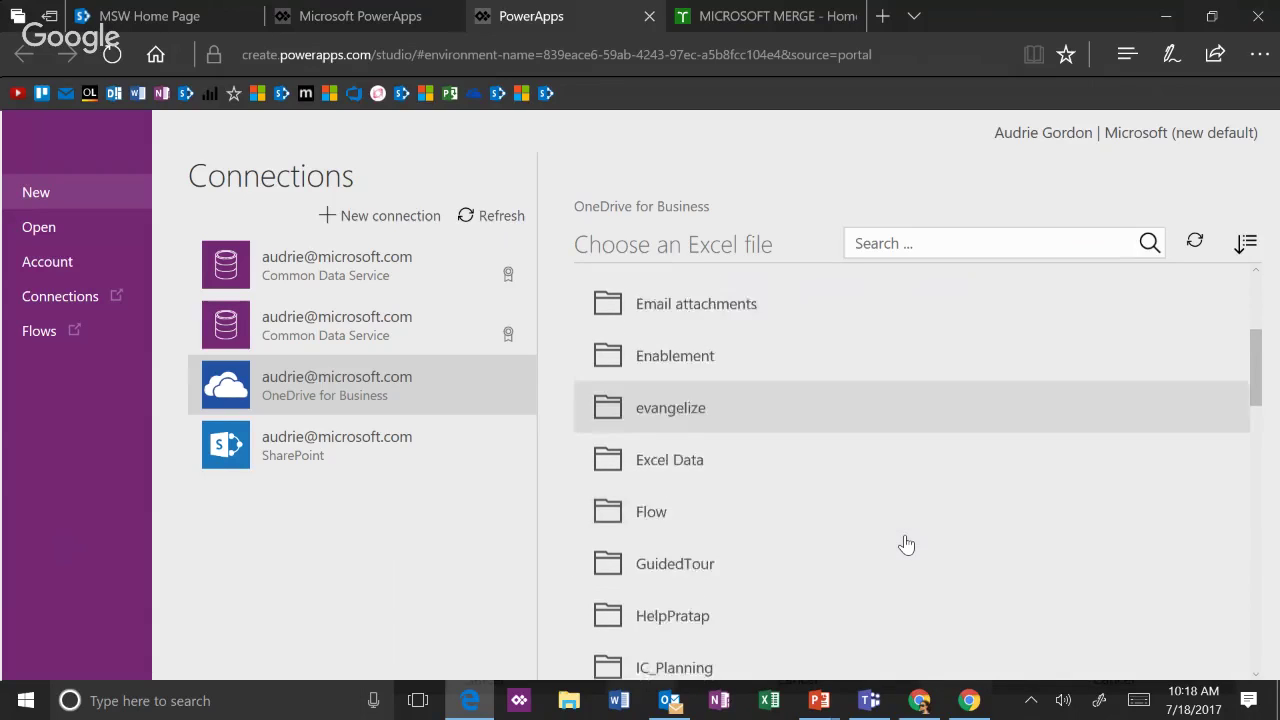
pyautogui.scroll(-3, 904, 543)
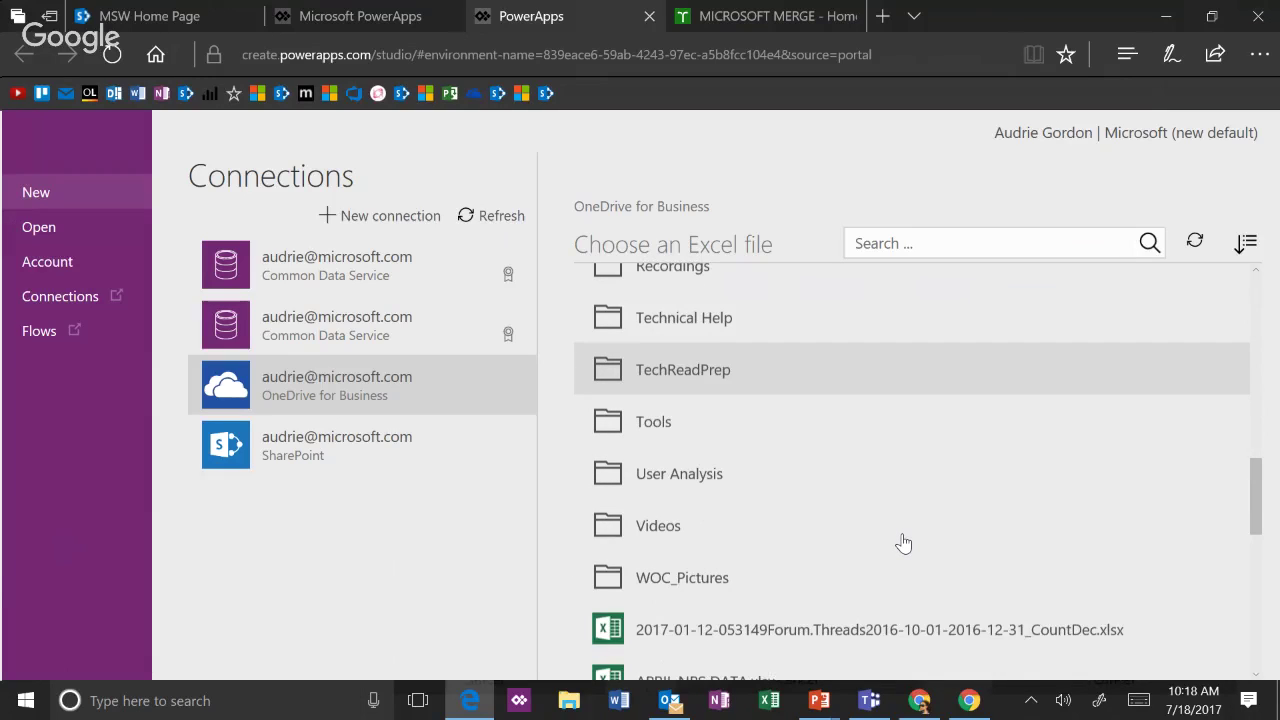
pyautogui.scroll(-3, 904, 543)
pyautogui.scroll(-1, 903, 541)
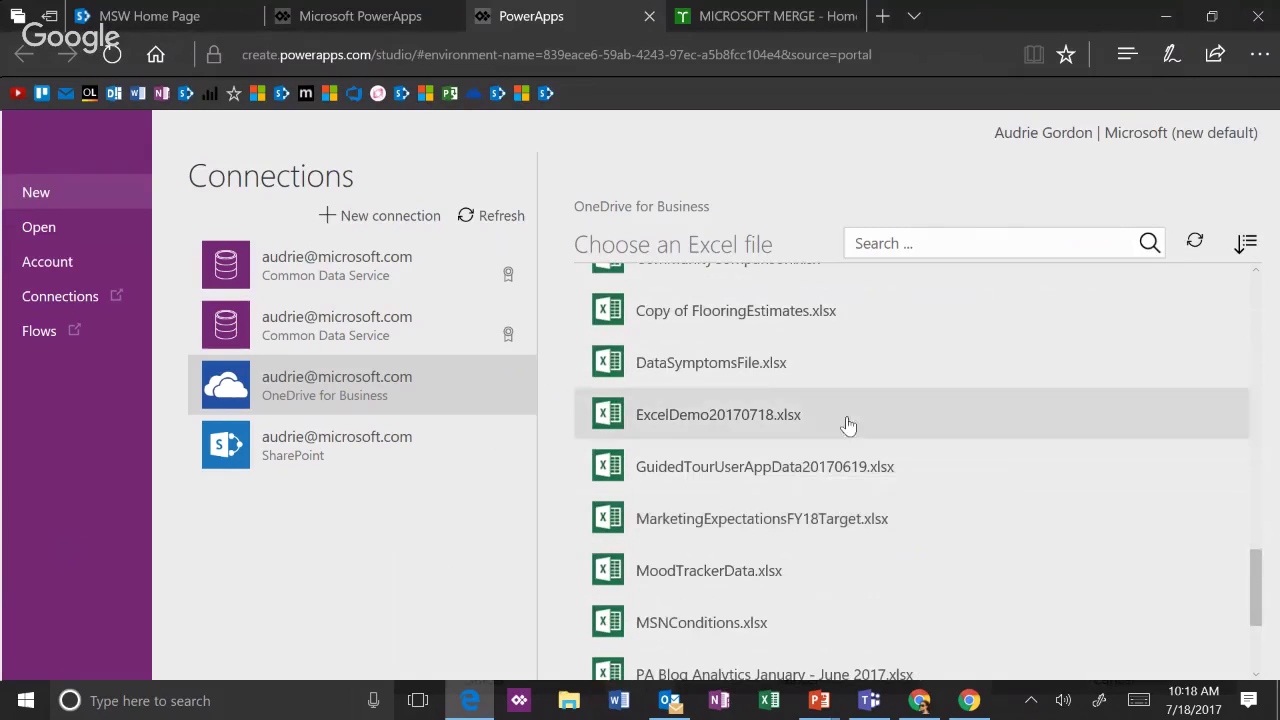
pyautogui.click(703, 416)
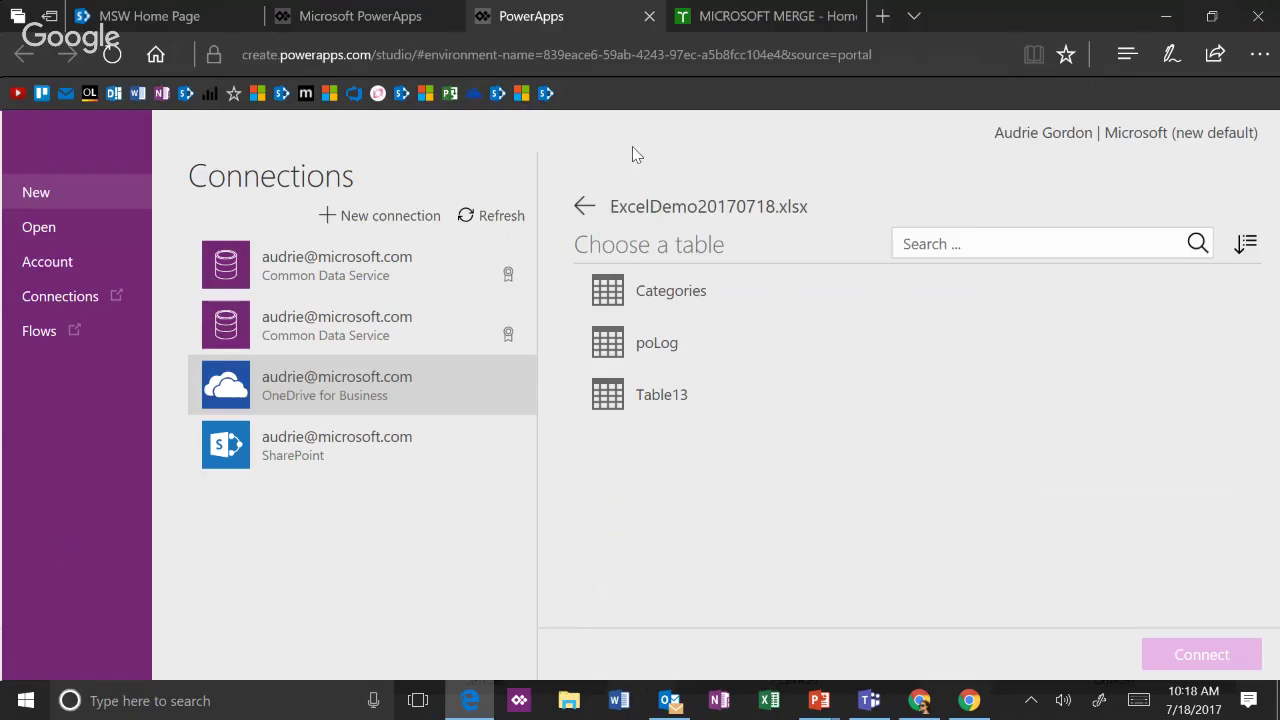
pyautogui.click(703, 367)
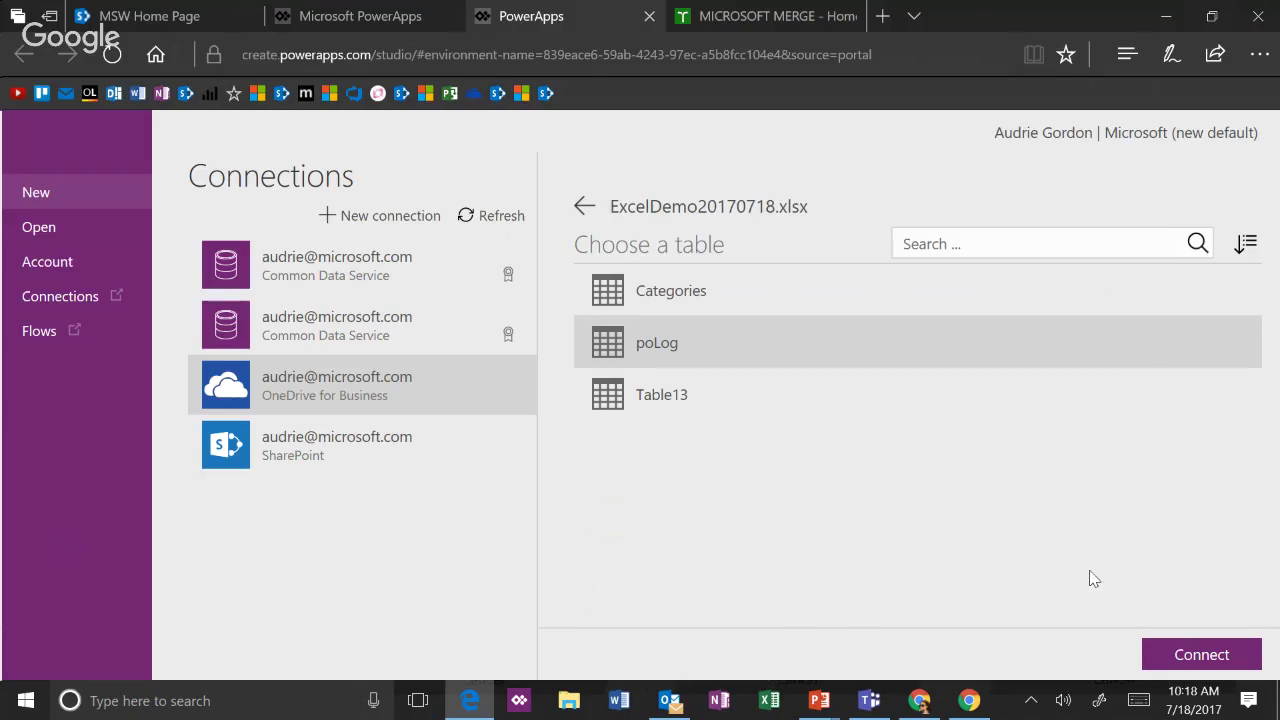
pyautogui.click(1215, 658)
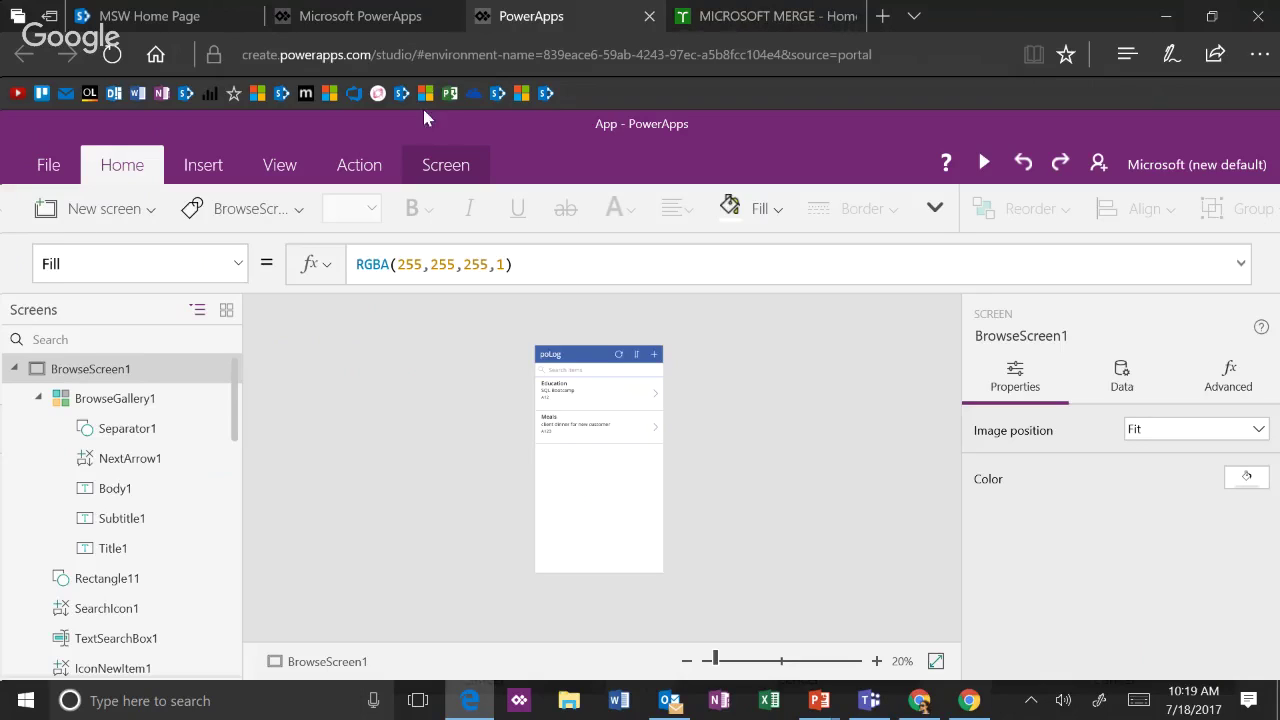
# - Show the app's data sources and start previewing the generated app
pyautogui.click(279, 165)
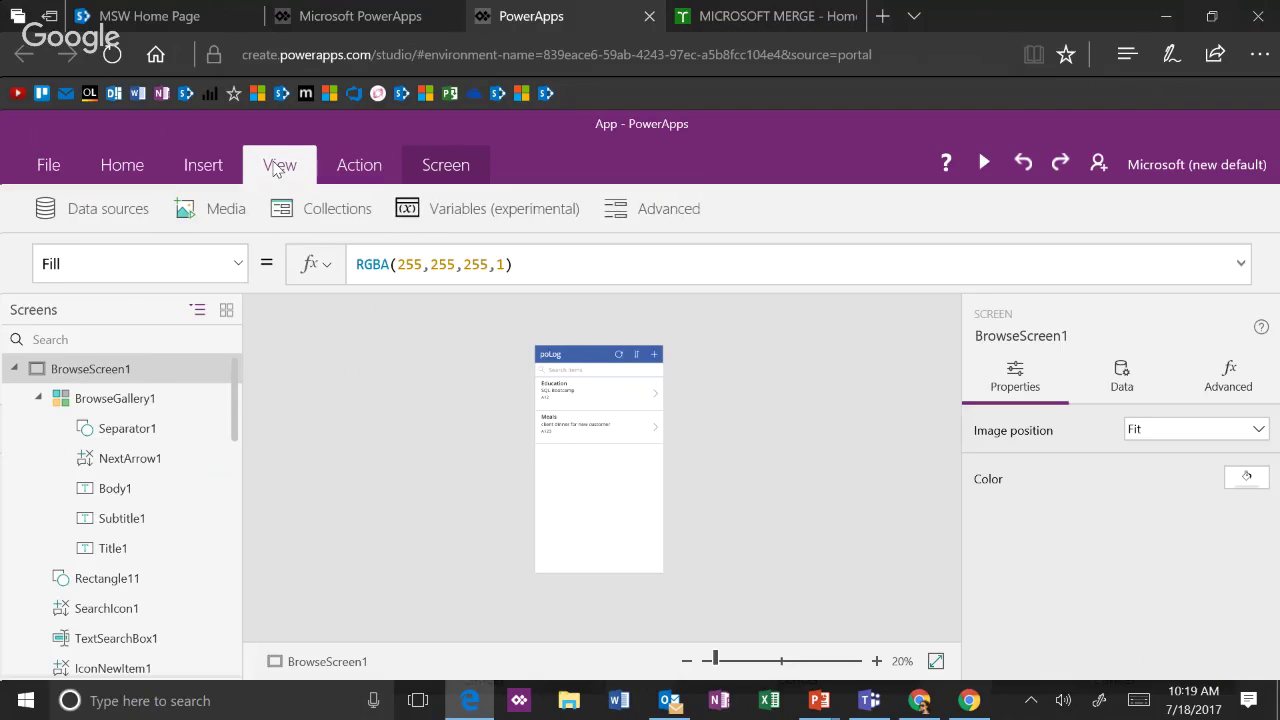
pyautogui.click(118, 218)
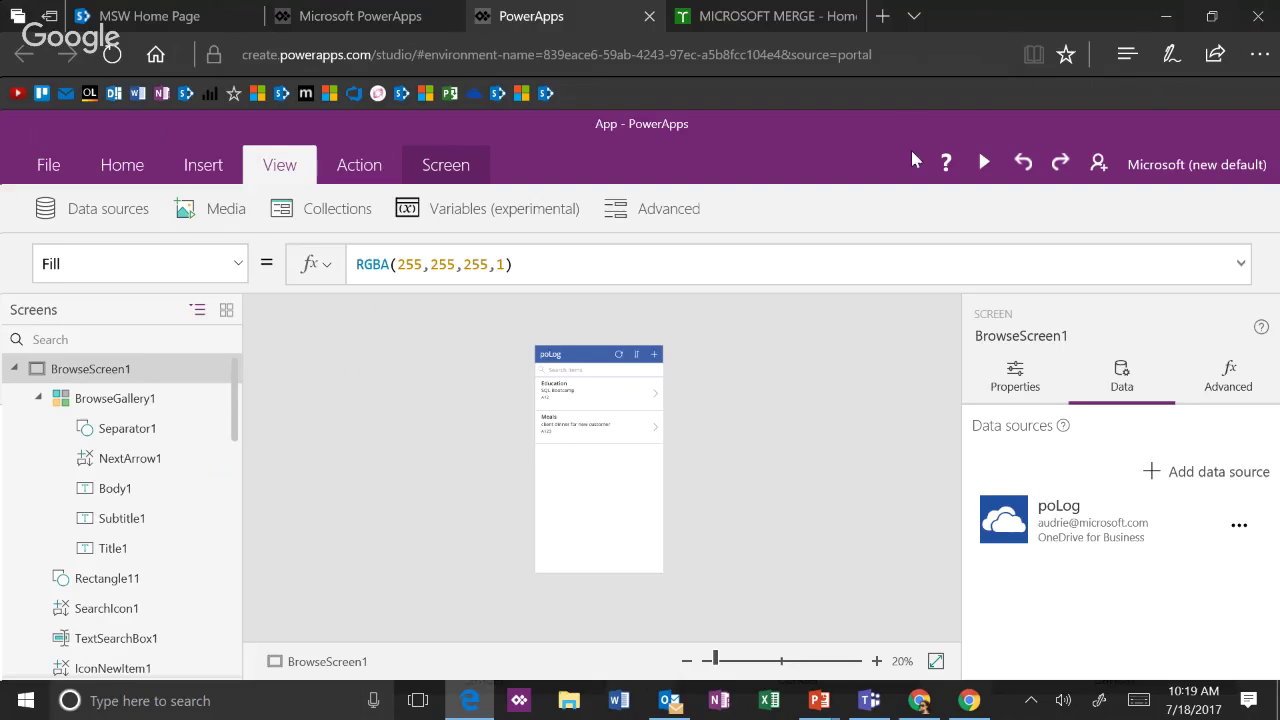
pyautogui.click(983, 164)
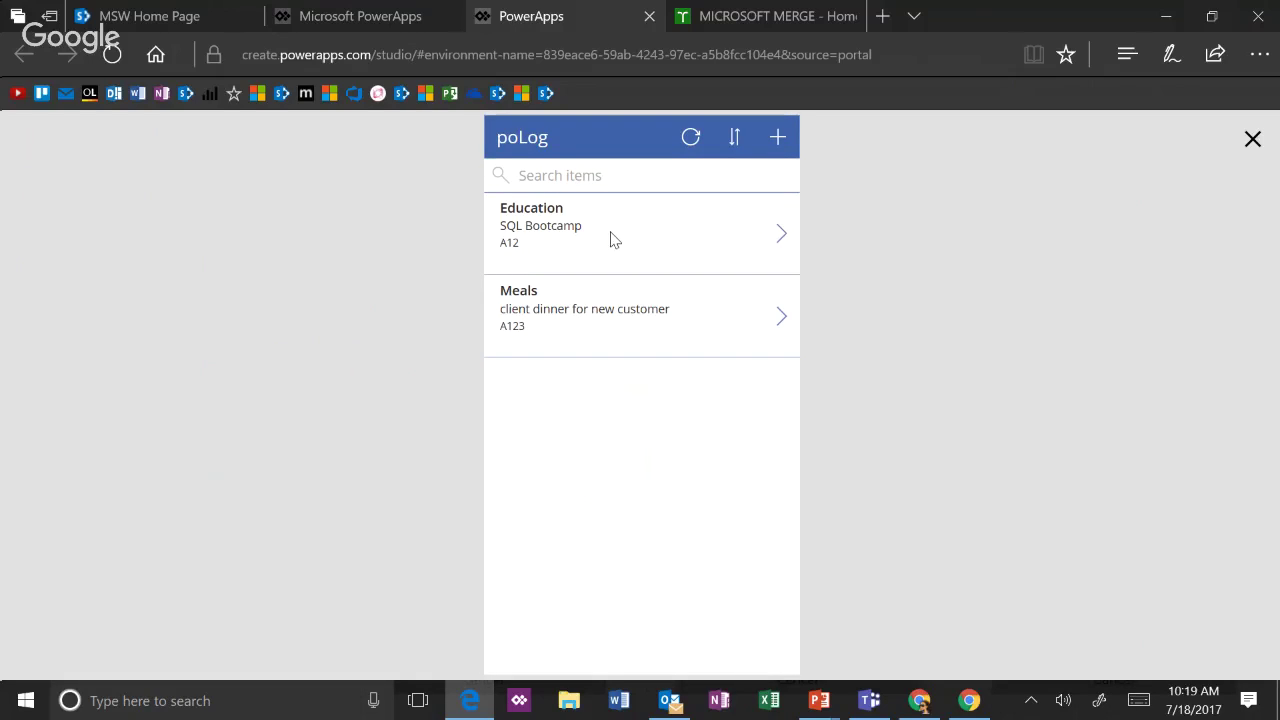
# - Edit the Education record with a new PO number in the PONum field, save it and close the preview
pyautogui.click(784, 244)
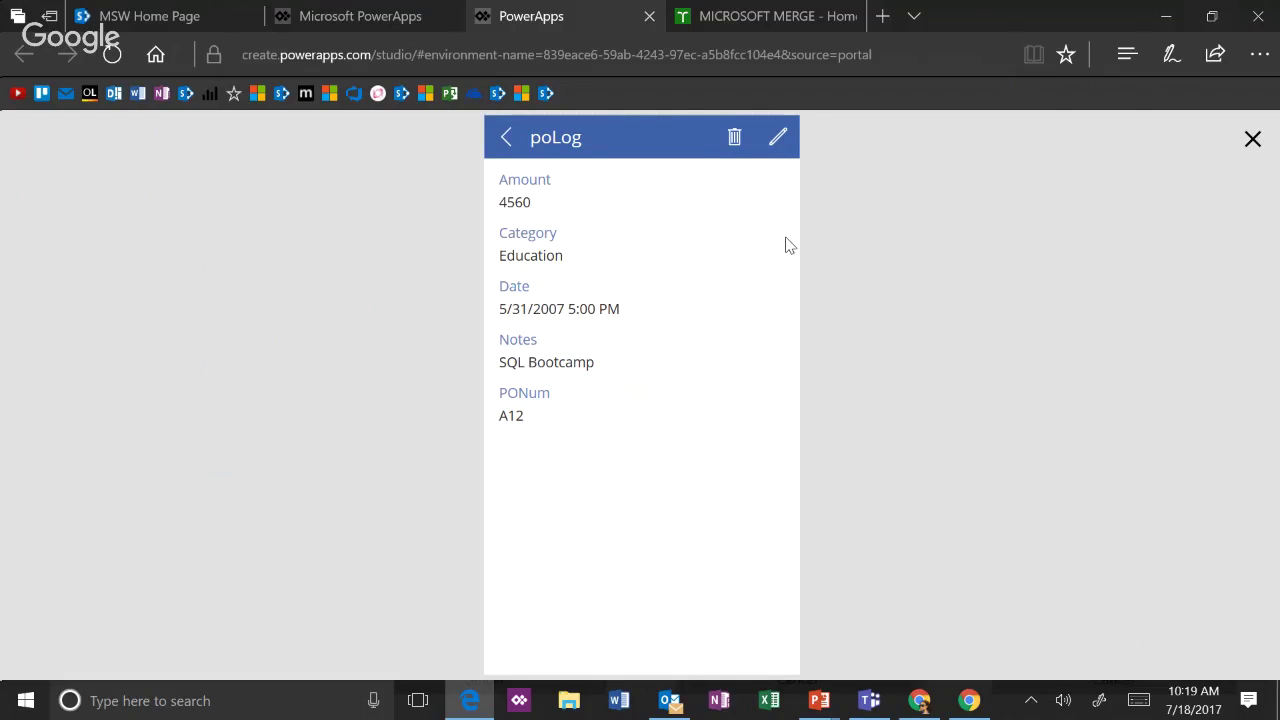
pyautogui.click(772, 148)
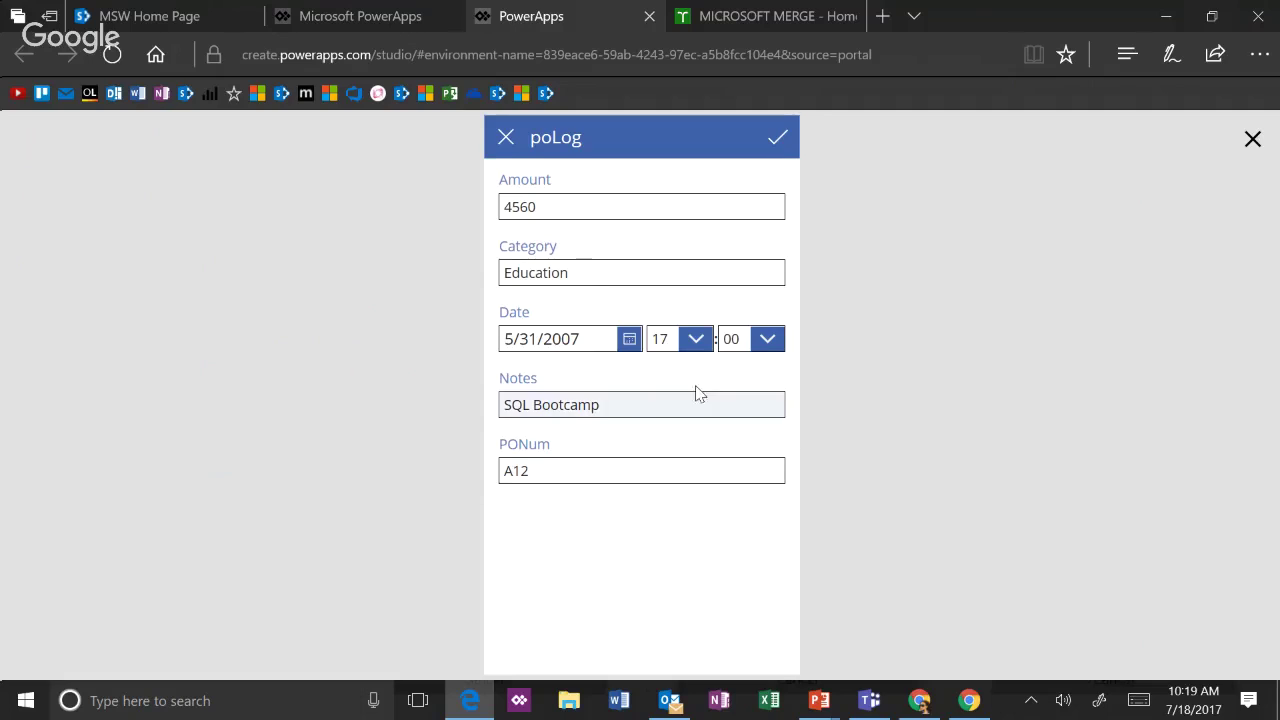
pyautogui.click(565, 473)
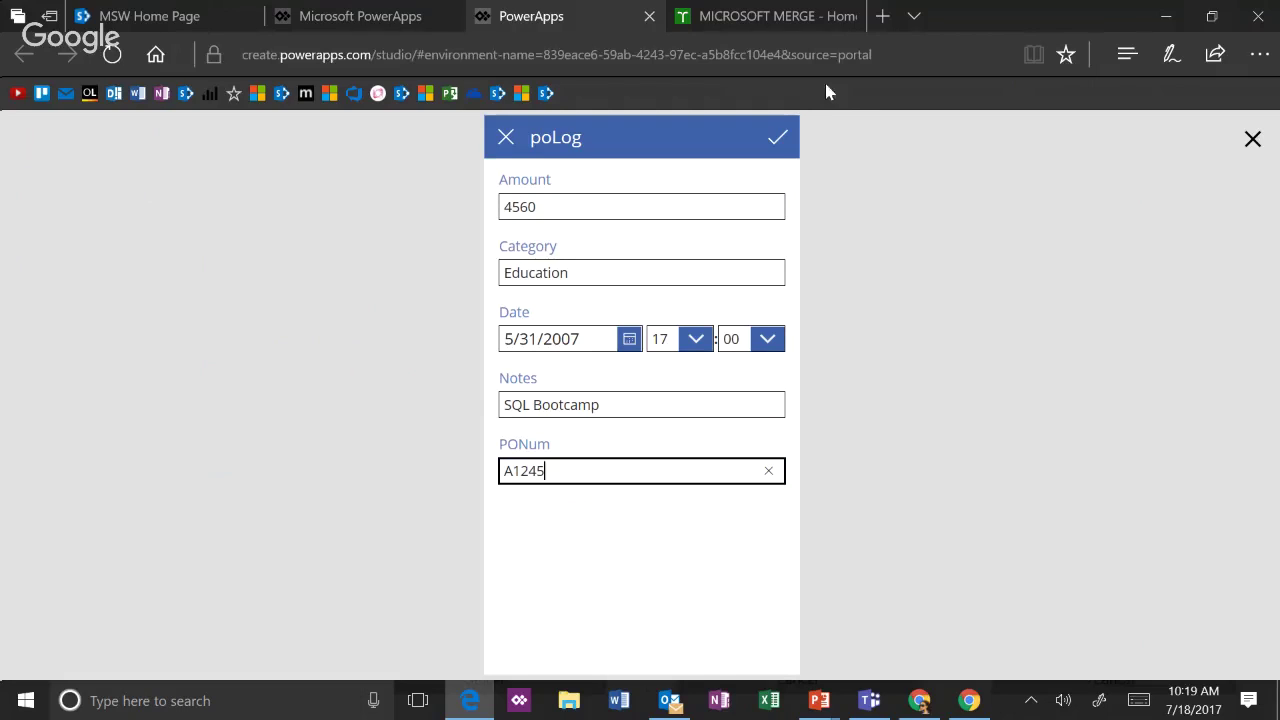
pyautogui.click(777, 155)
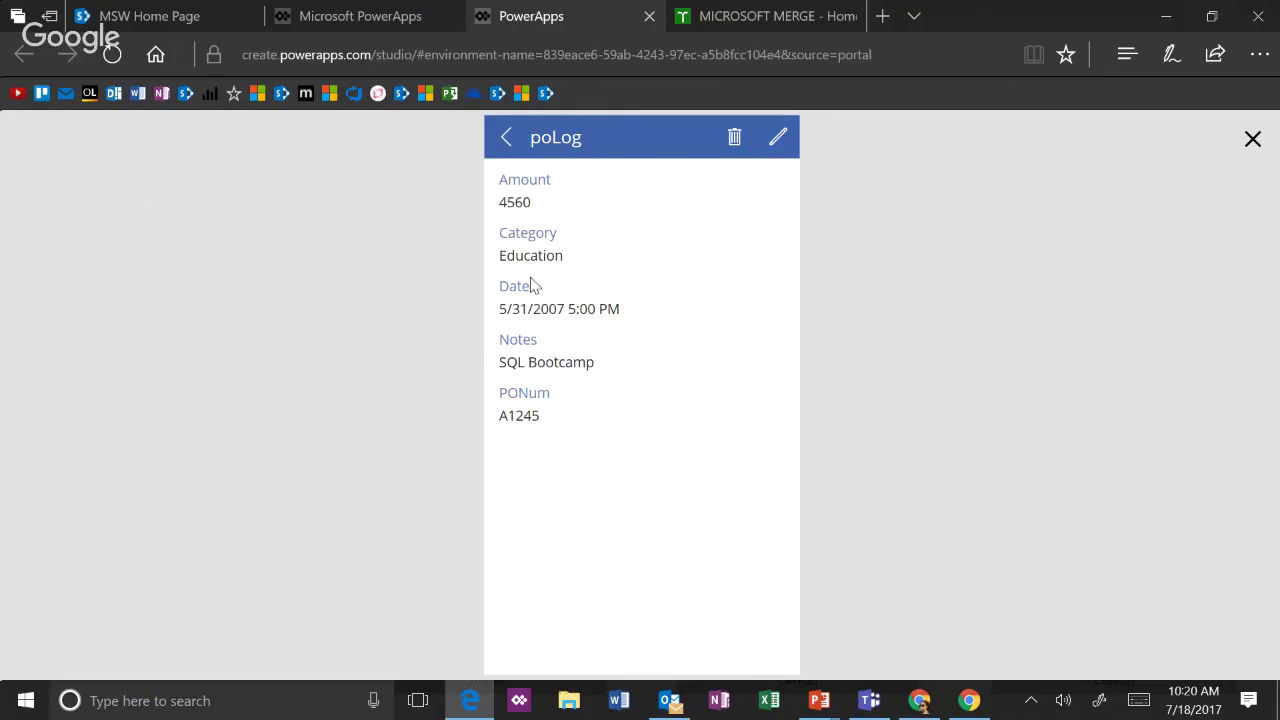
pyautogui.click(506, 142)
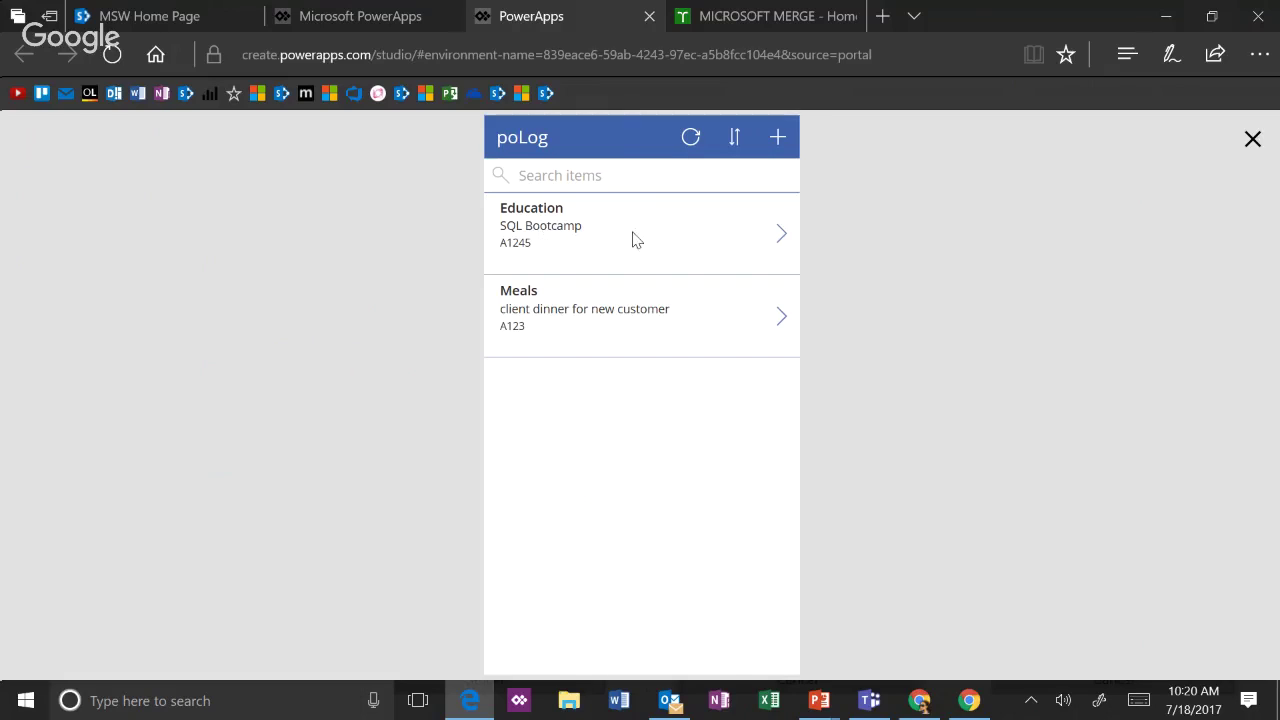
pyautogui.click(1253, 140)
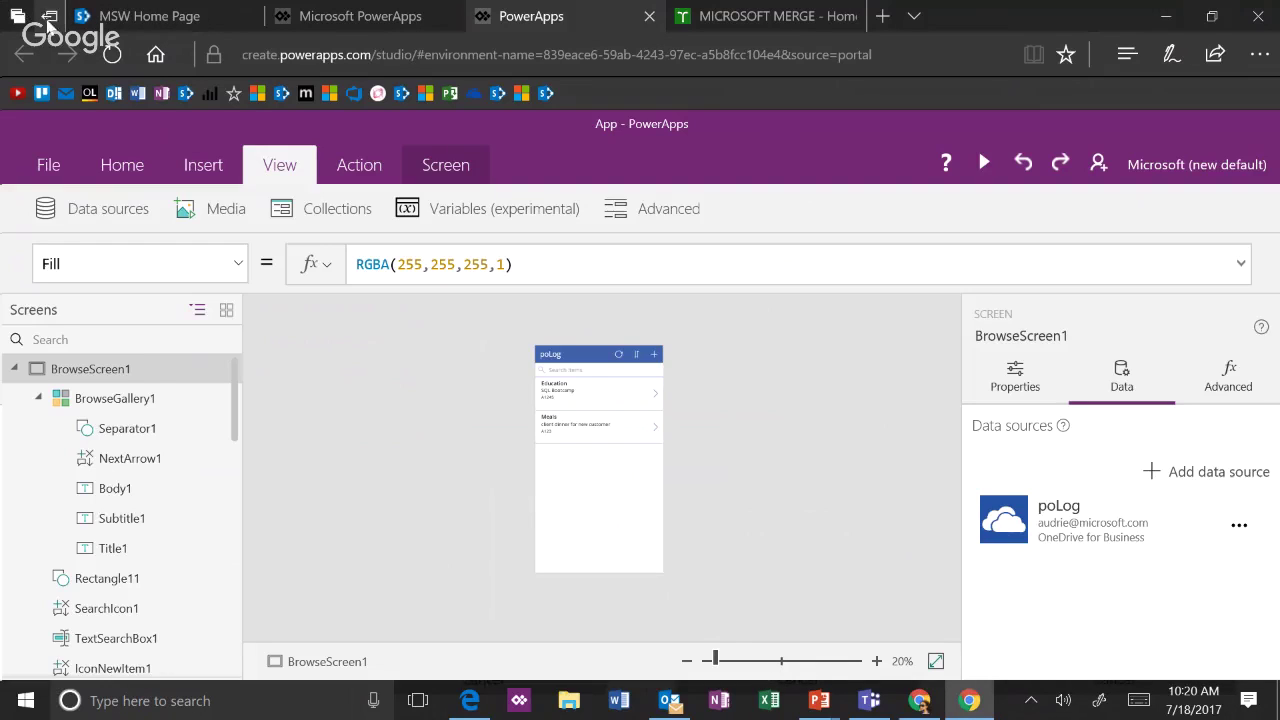
# - Open OneDrive from the Office 365 apps on the MSW Home Page
pyautogui.click(90, 17)
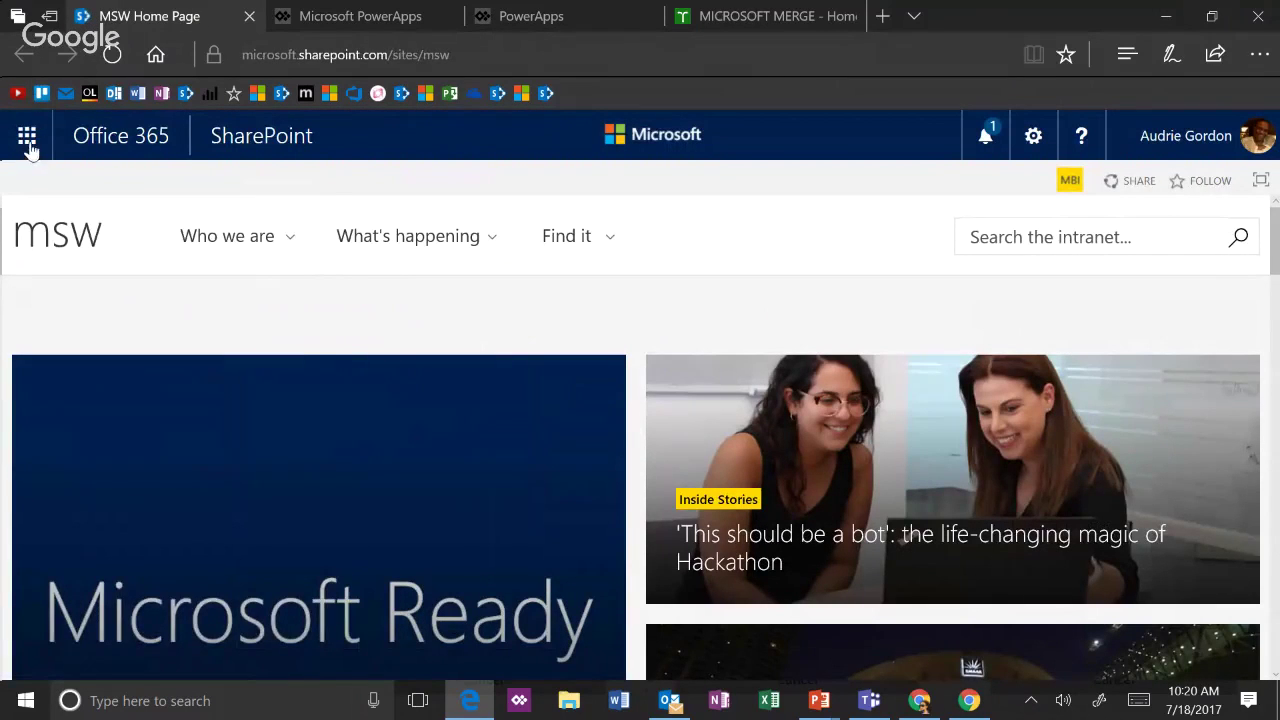
pyautogui.click(27, 140)
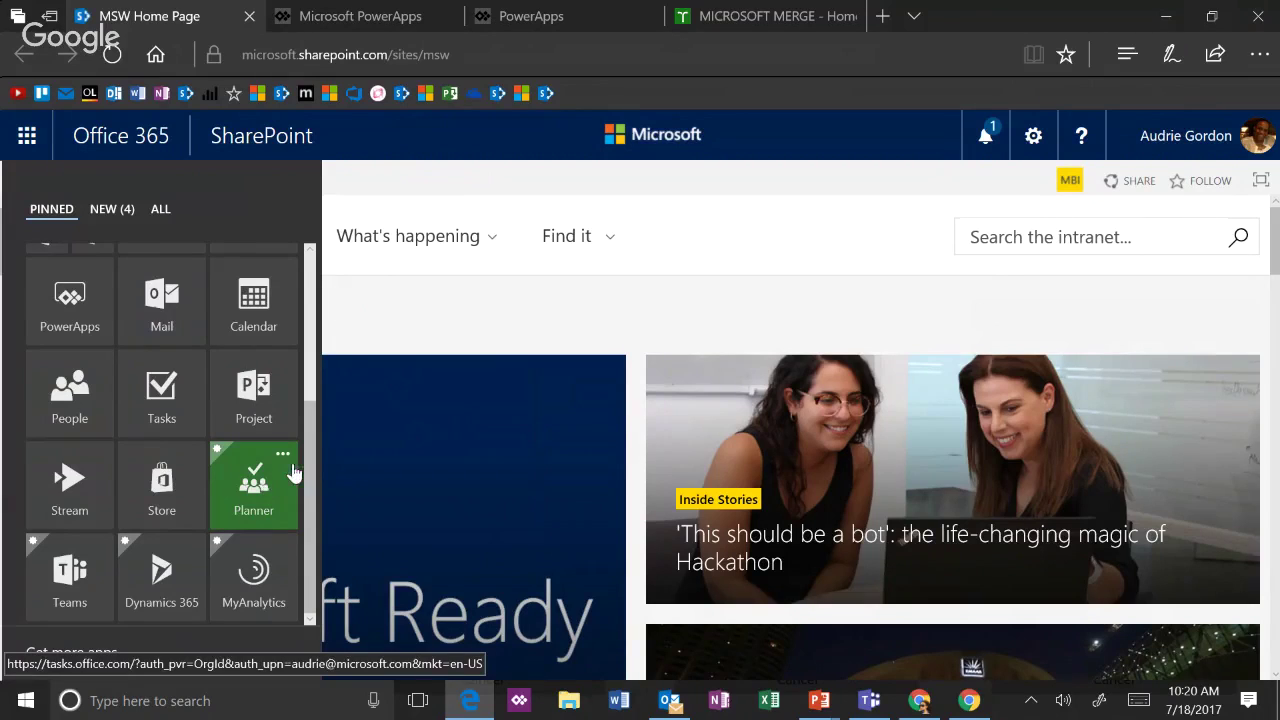
pyautogui.moveTo(302, 461); pyautogui.dragTo(310, 318)
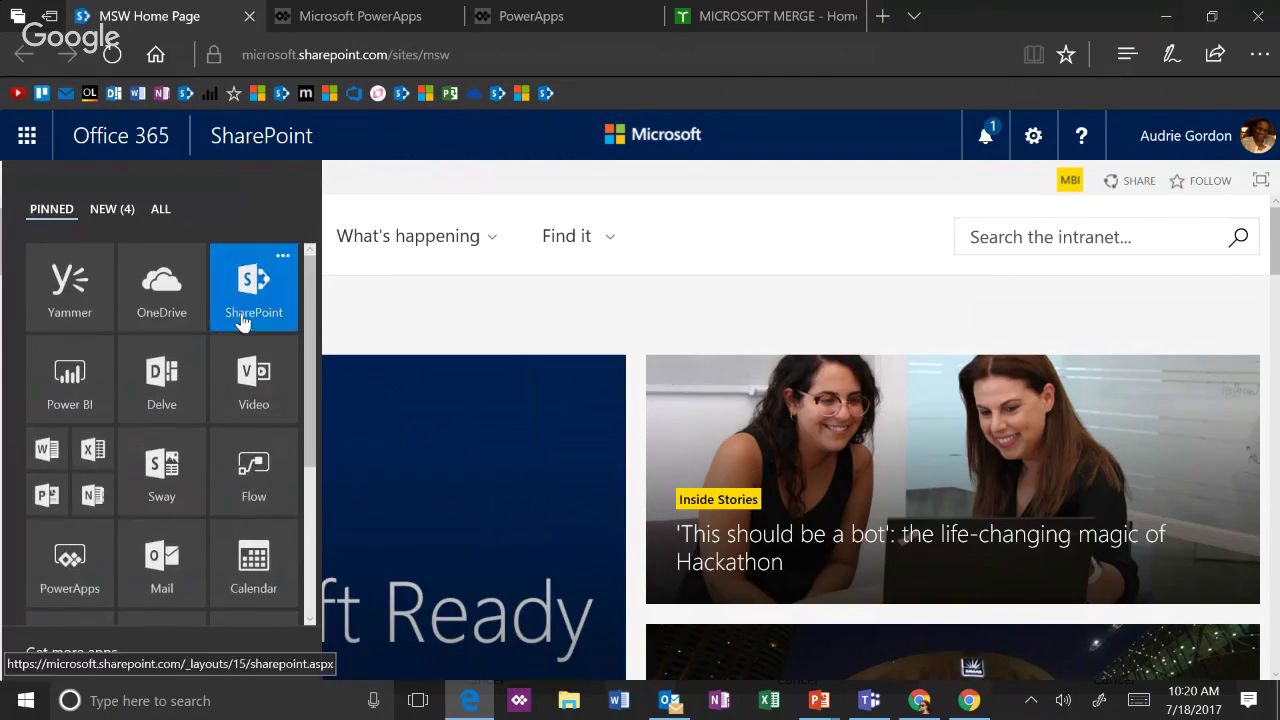
pyautogui.click(166, 308)
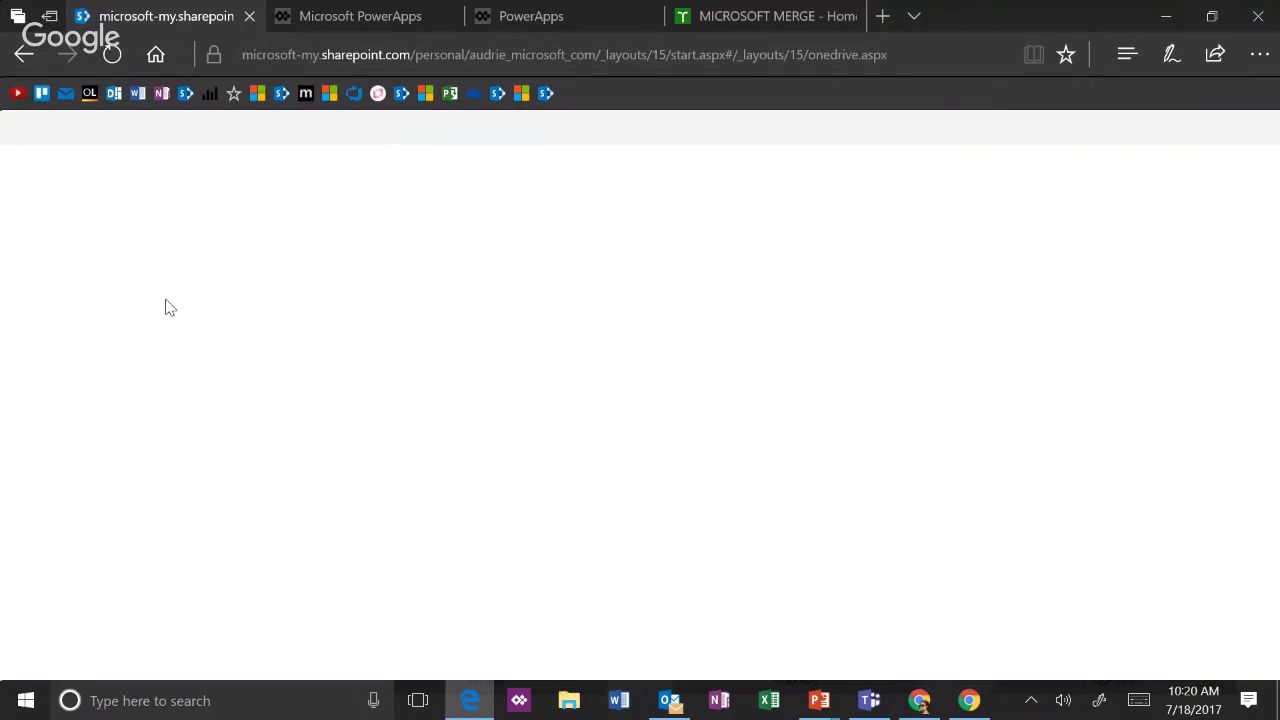
# - Return to the app in PowerApps and save it to the cloud as Friendly Klaxon Demo App
pyautogui.click(372, 16)
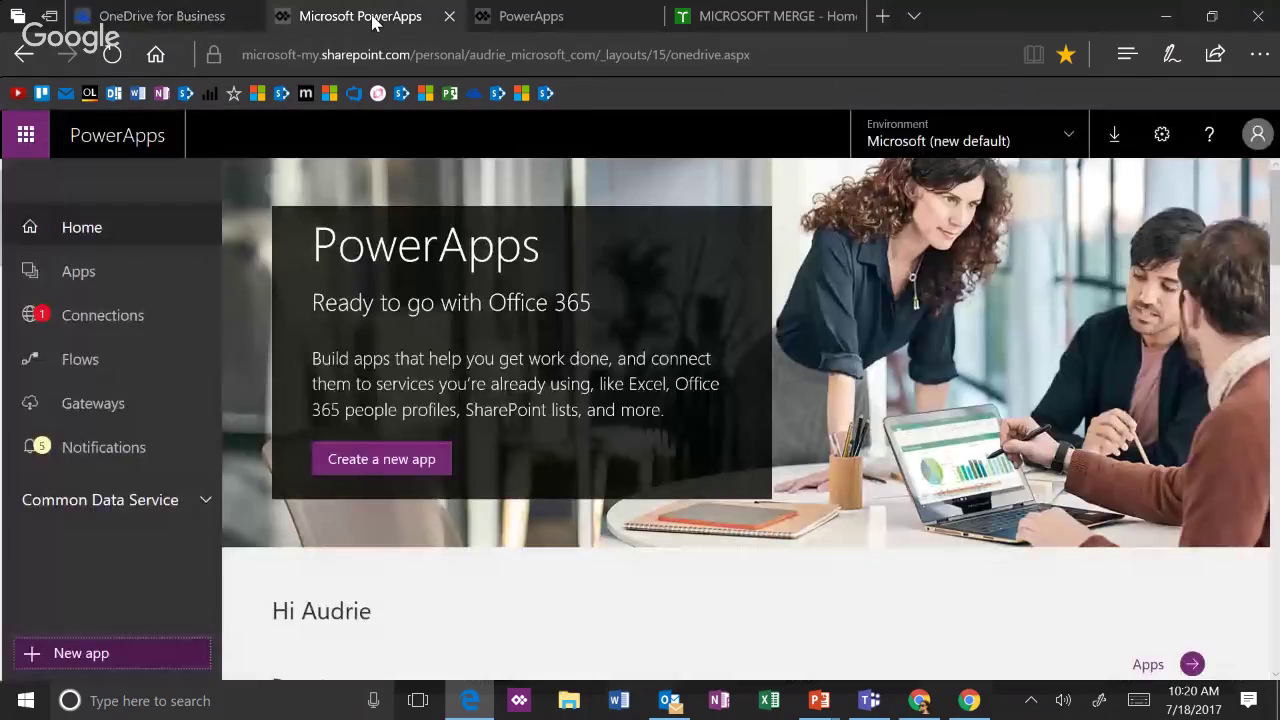
pyautogui.click(556, 18)
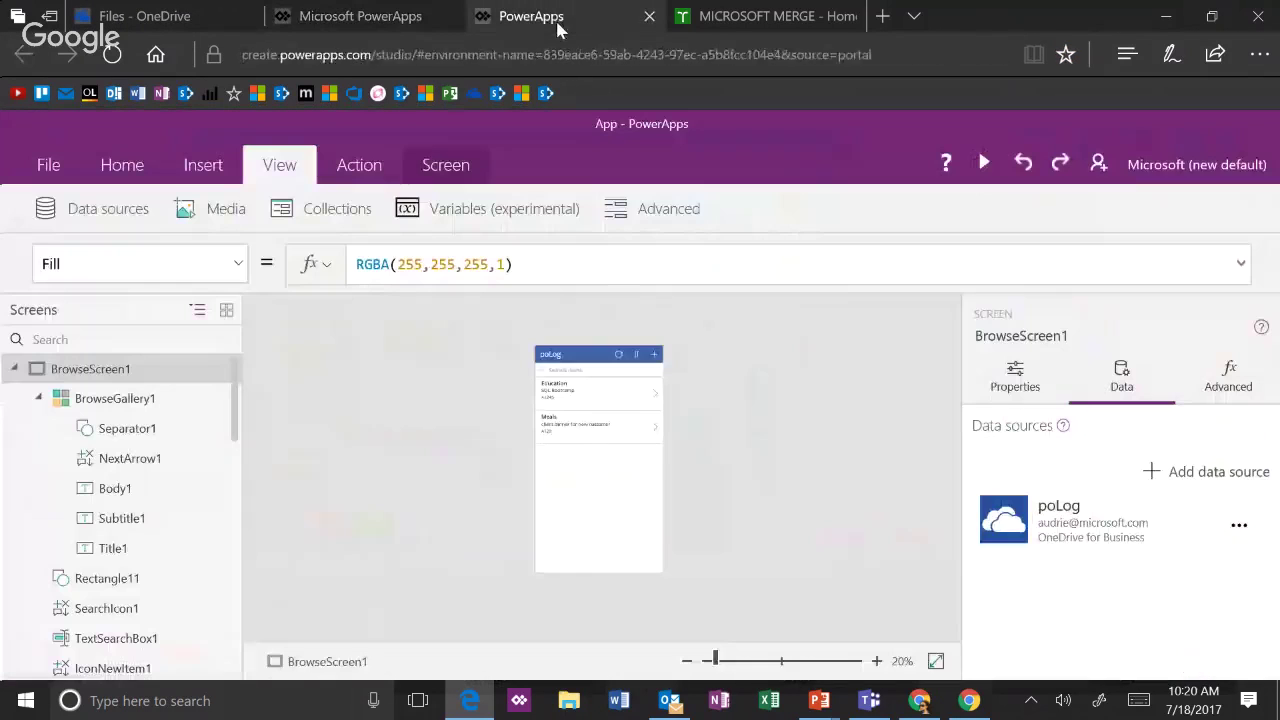
pyautogui.click(44, 168)
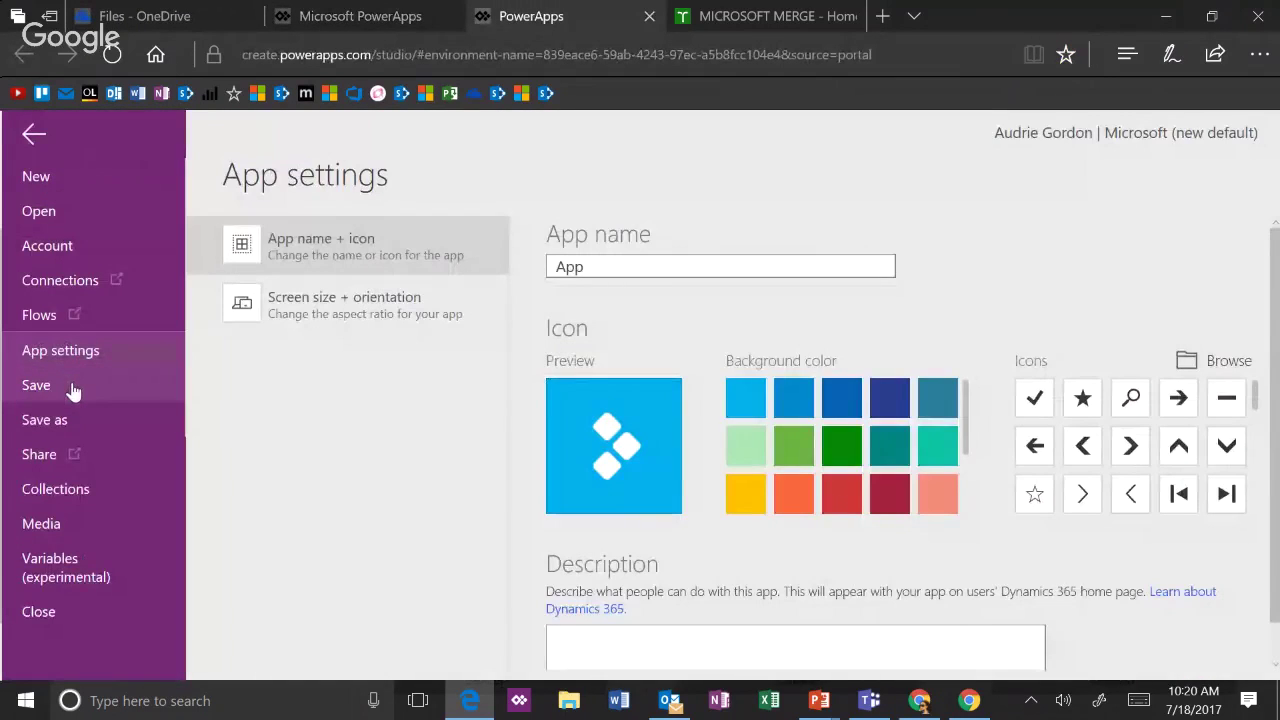
pyautogui.click(72, 386)
pyautogui.click(558, 249)
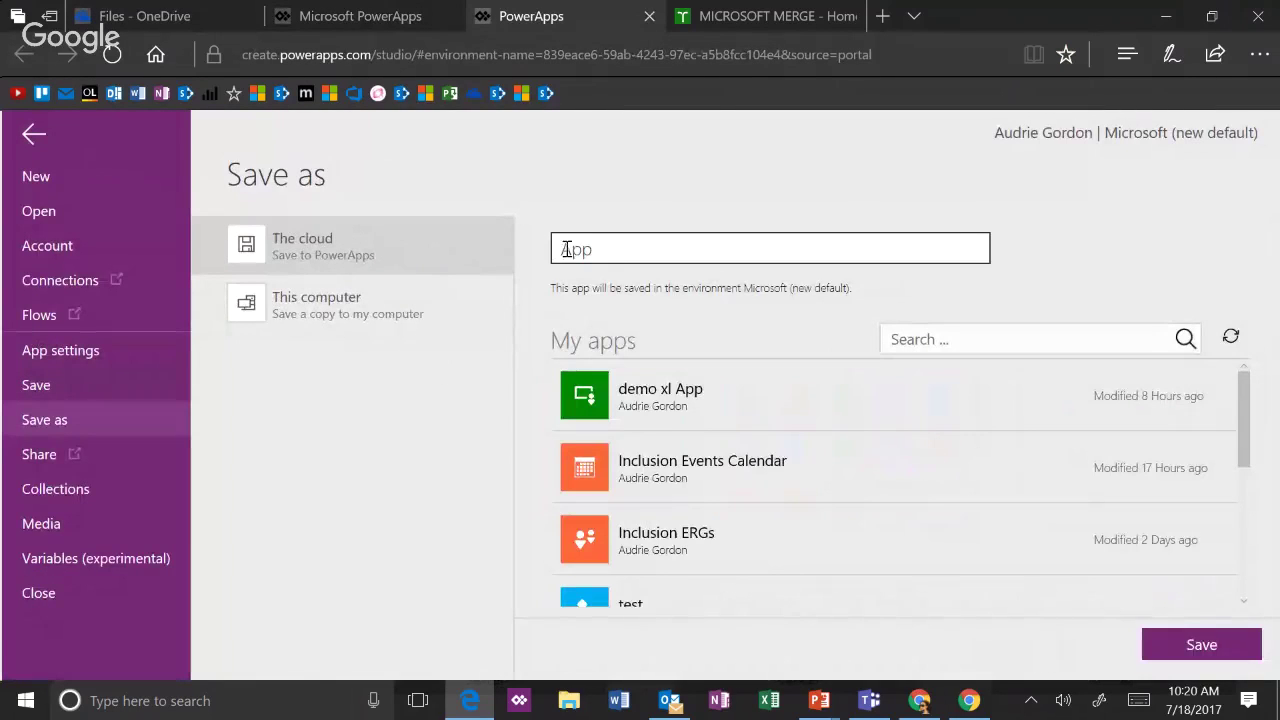
pyautogui.write('Friendly Klaxon Demo')
pyautogui.click(1215, 646)
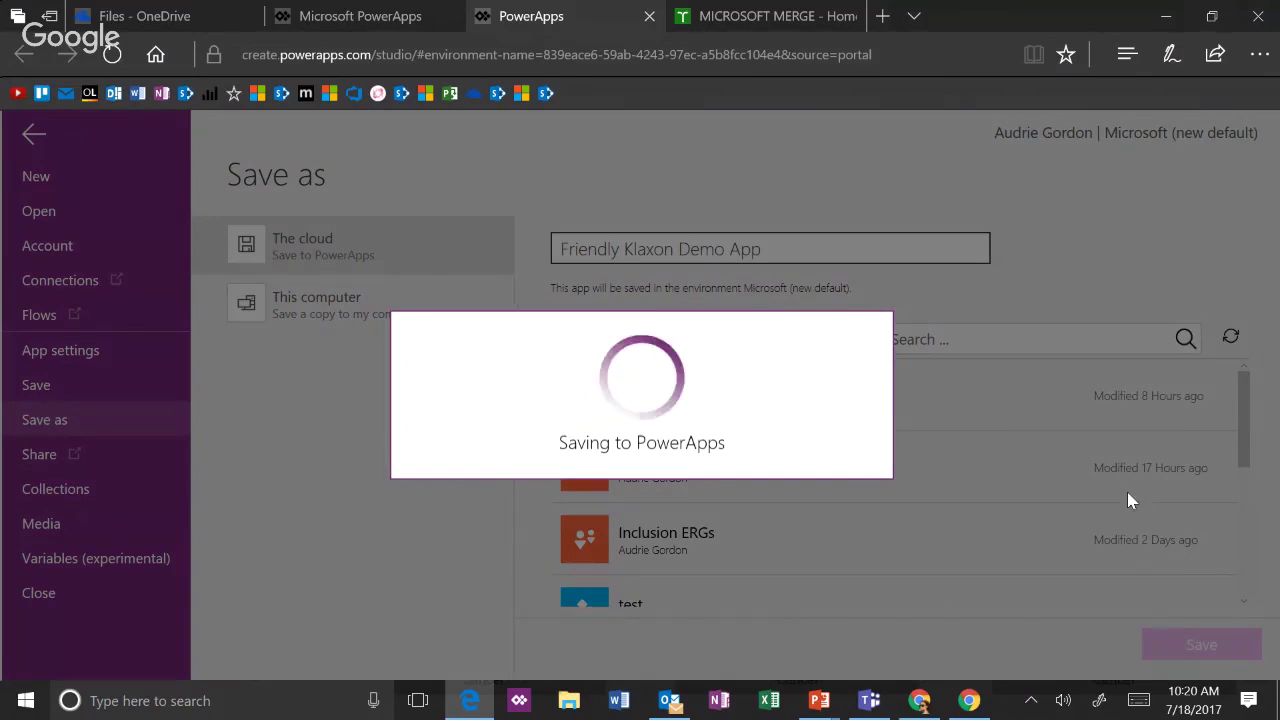
# - Switch to the OneDrive files and open the ExcelDemo20170718 workbook in Excel Online
pyautogui.moveTo(181, 22)
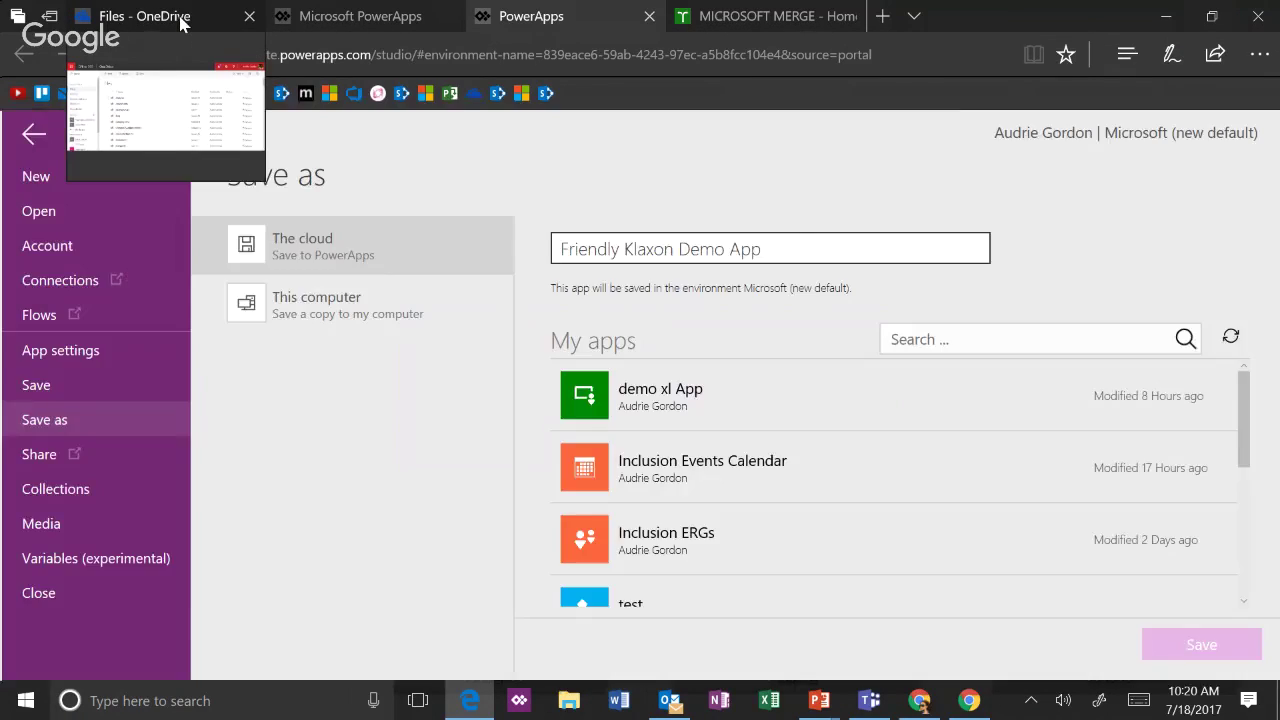
pyautogui.click(38, 136)
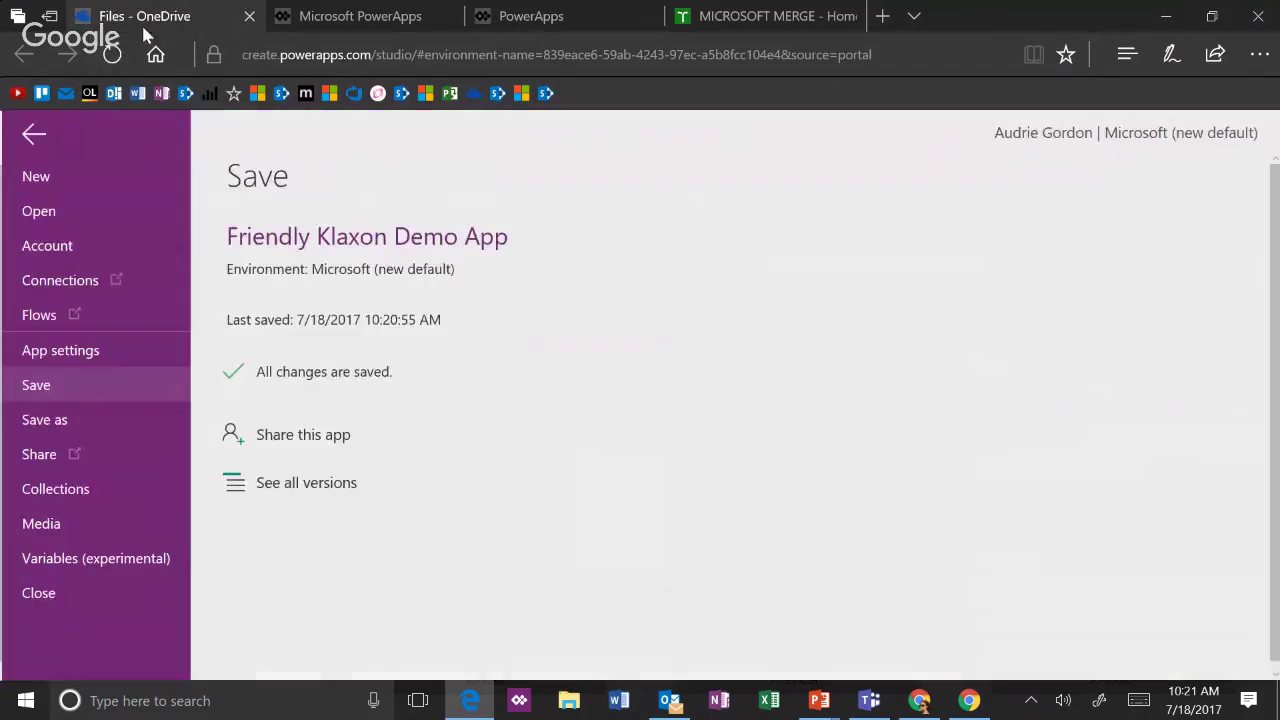
pyautogui.click(148, 18)
pyautogui.scroll(-10, 400, 527)
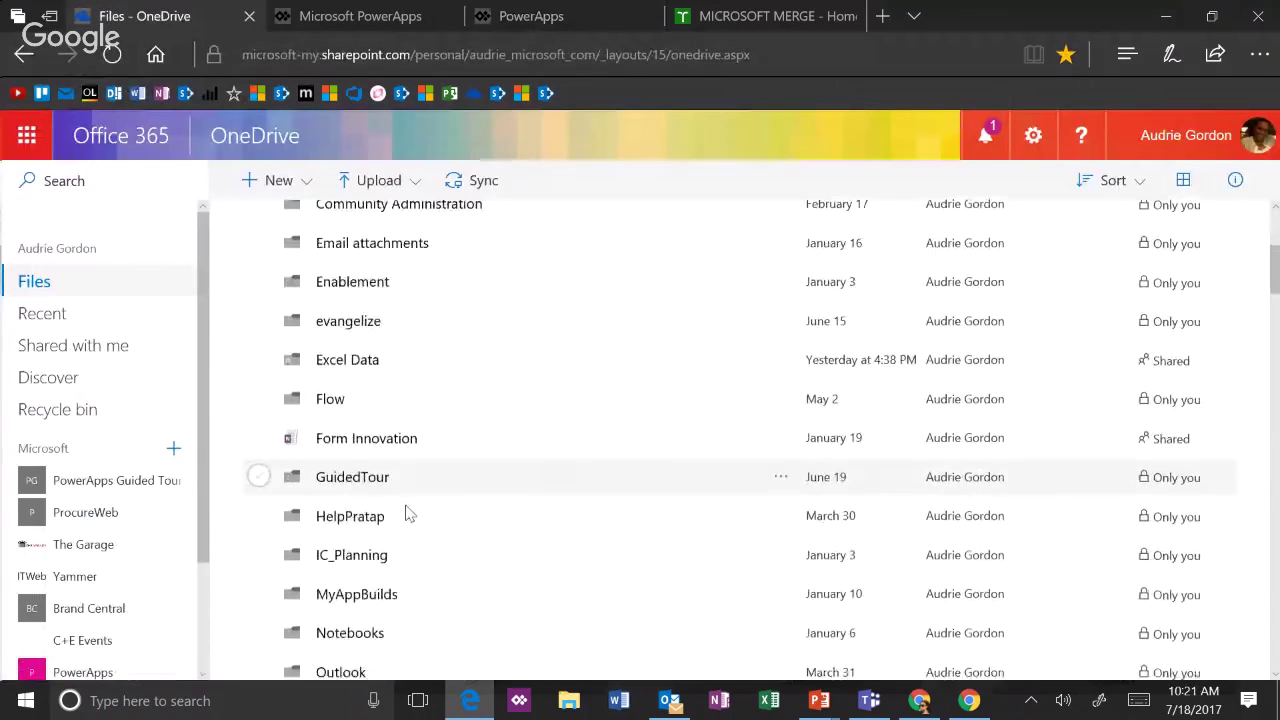
pyautogui.scroll(-8, 408, 497)
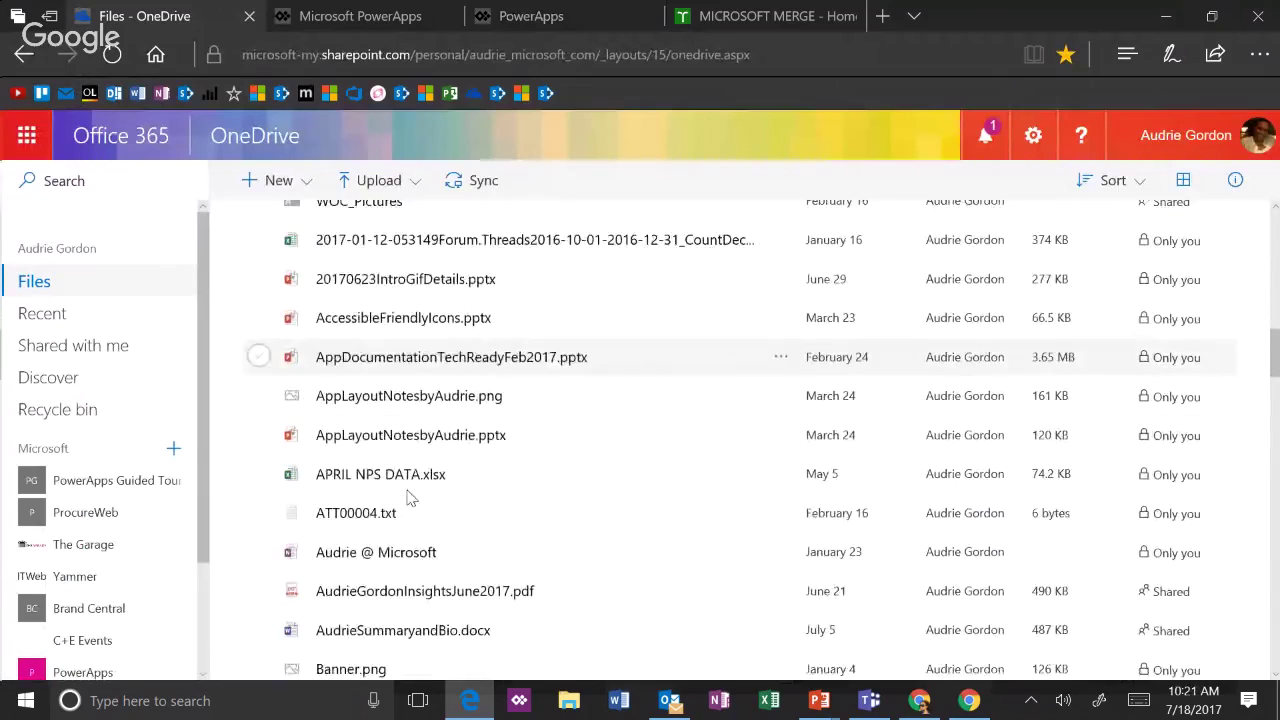
pyautogui.scroll(-5, 413, 480)
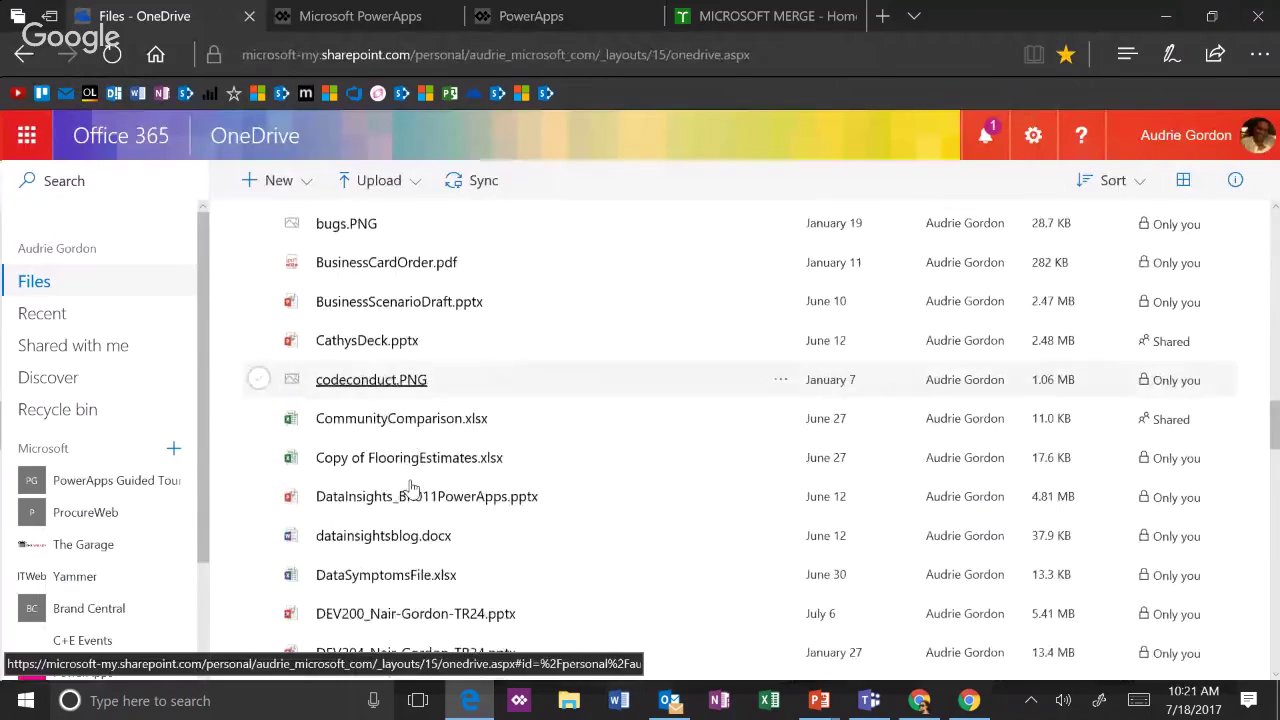
pyautogui.click(413, 459)
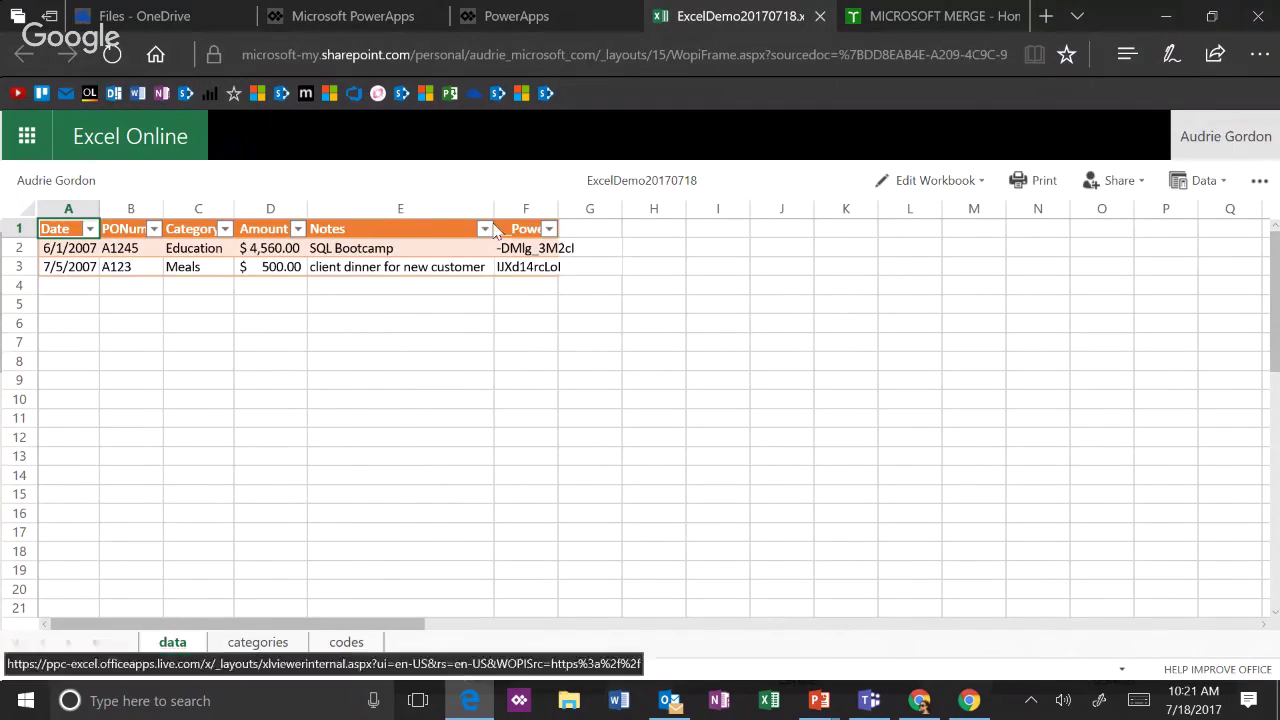
# - Widen the PowerAppsId column on the data sheet and view the categories sheet before leaving the workbook for OneDrive
pyautogui.moveTo(558, 210); pyautogui.dragTo(618, 226)
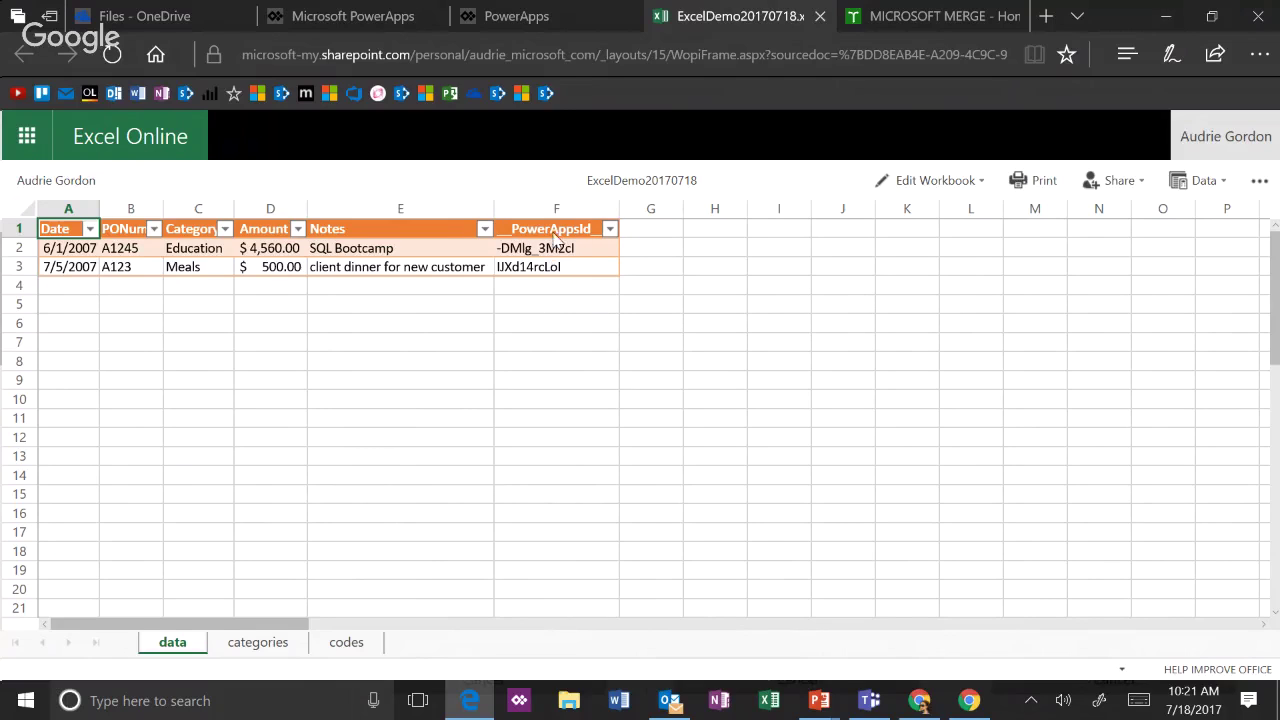
pyautogui.click(256, 643)
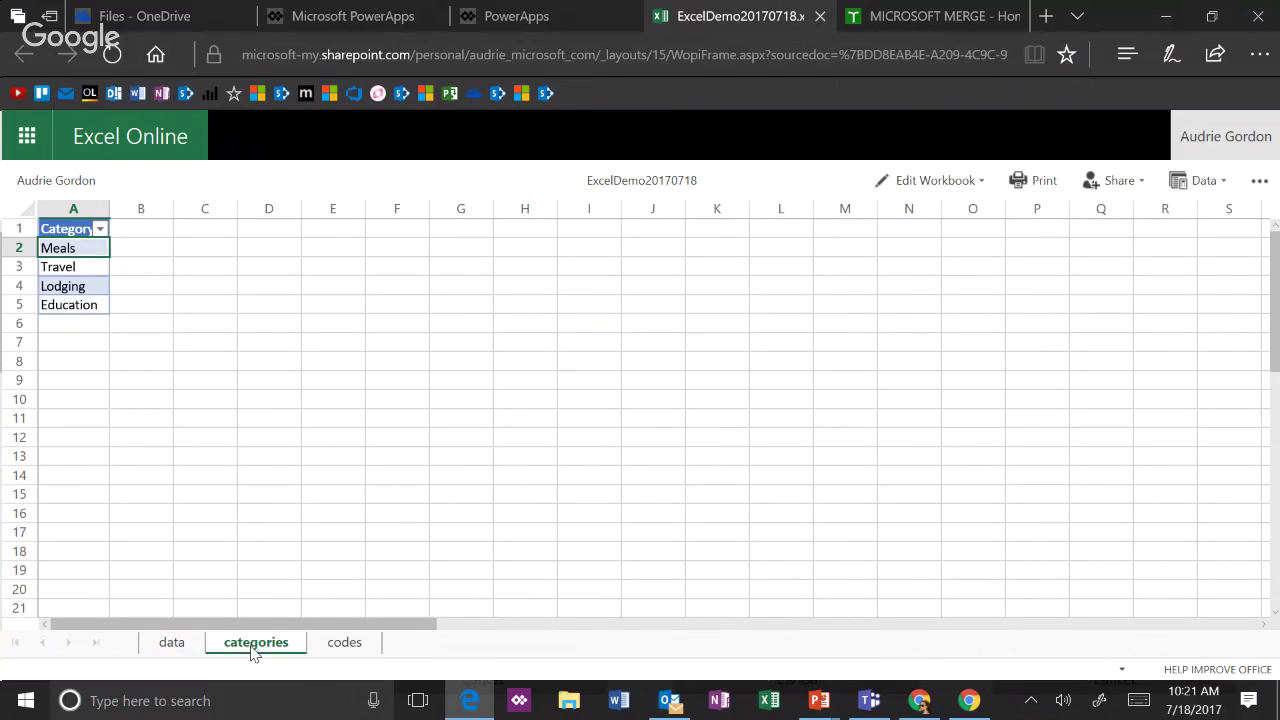
pyautogui.click(170, 645)
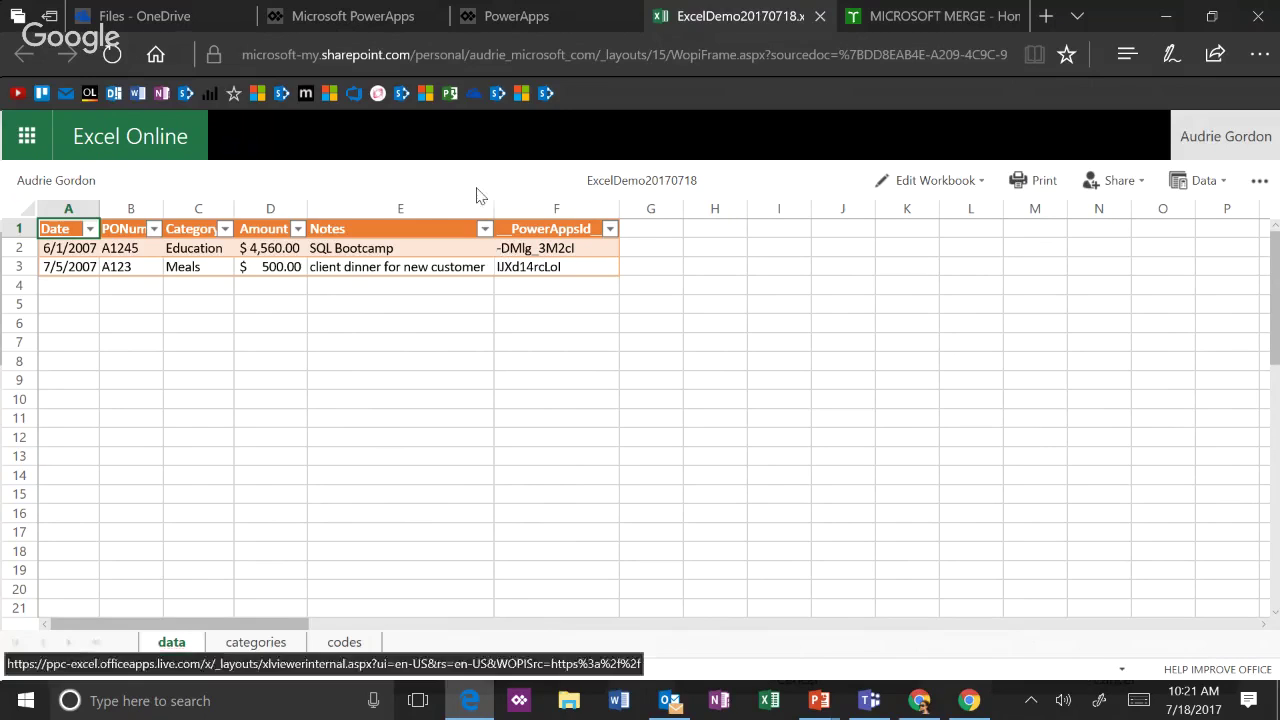
pyautogui.click(60, 184)
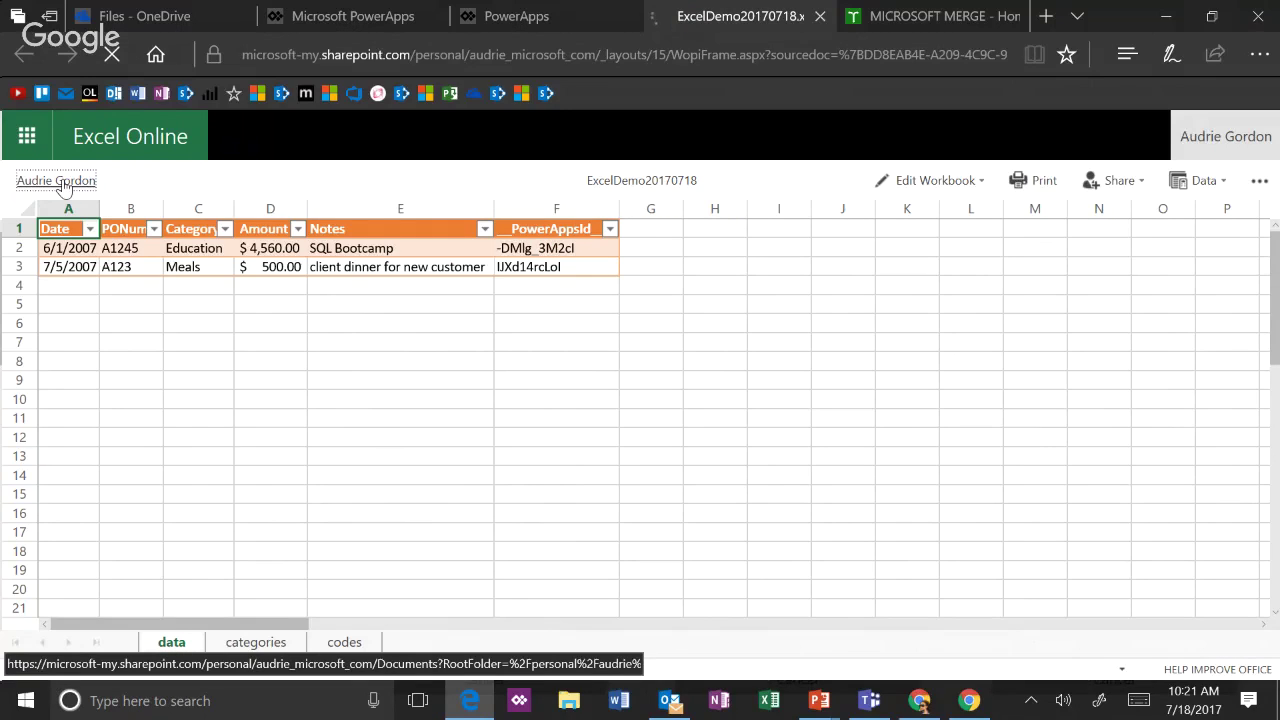
# - Return to the app's editing canvas in PowerApps and reduce the browser zoom to 100%
pyautogui.click(500, 22)
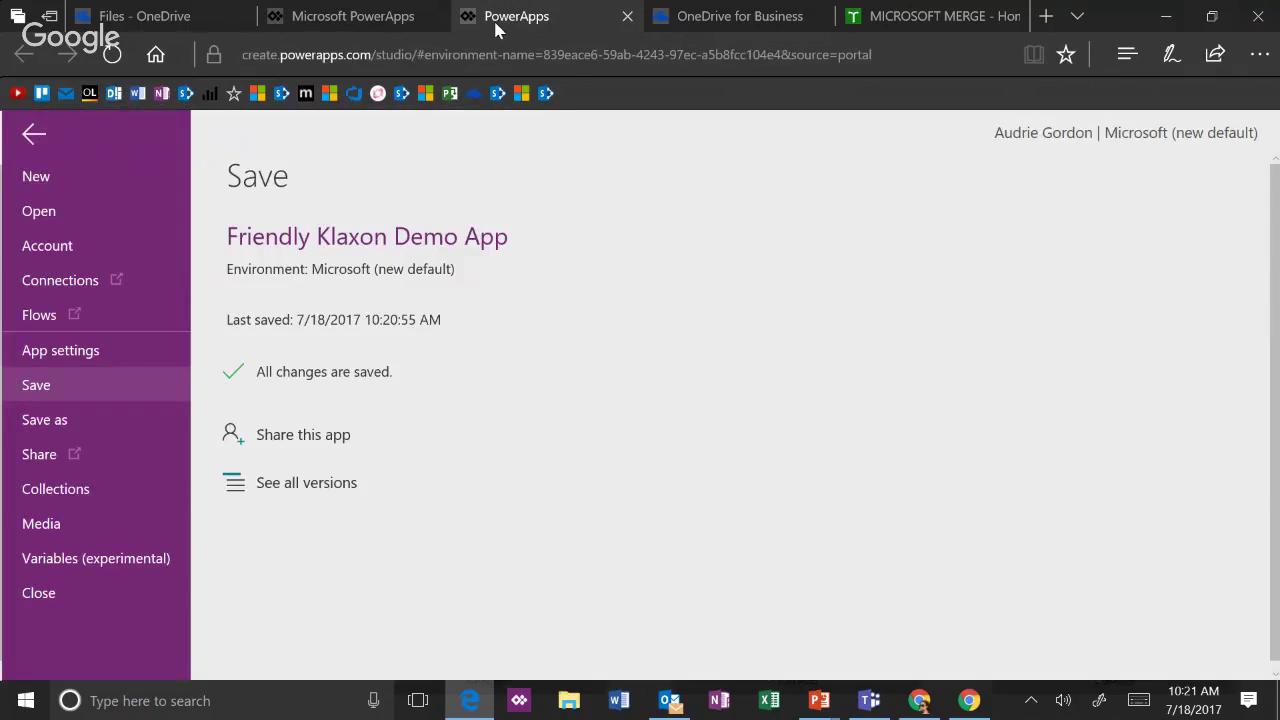
pyautogui.click(38, 134)
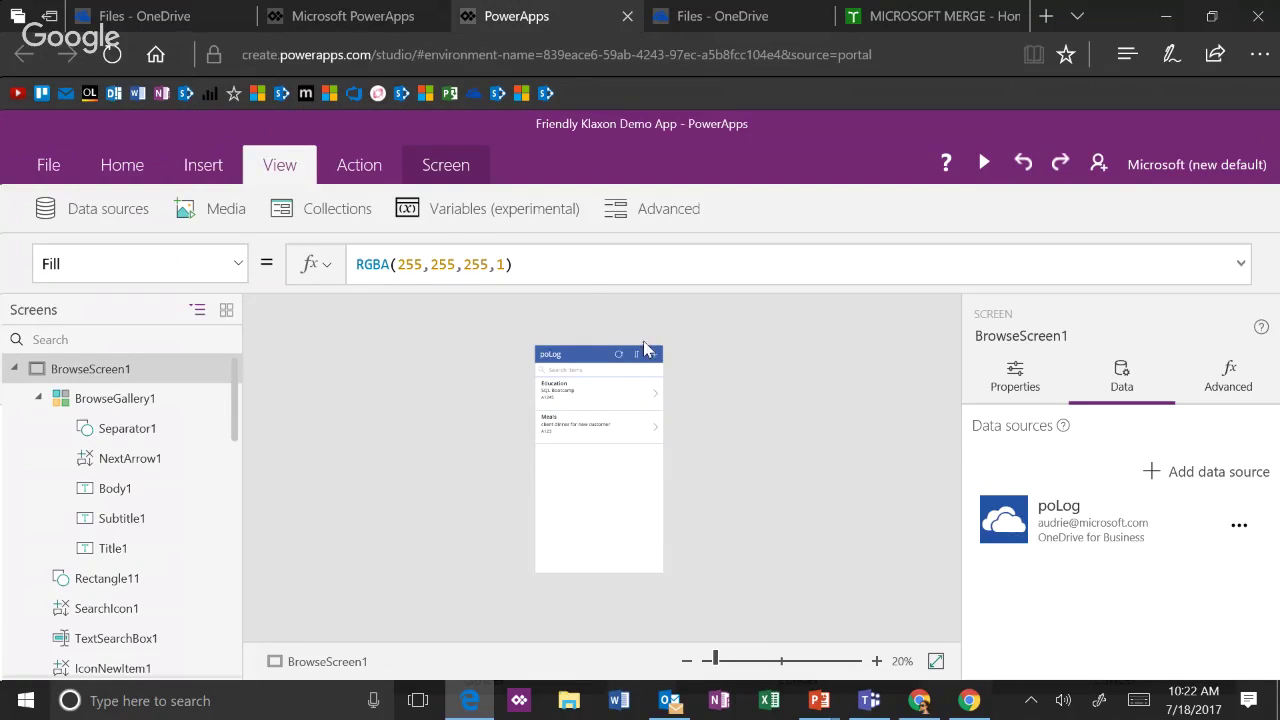
pyautogui.click(1259, 54)
pyautogui.click(1156, 210)
pyautogui.click(1156, 210)
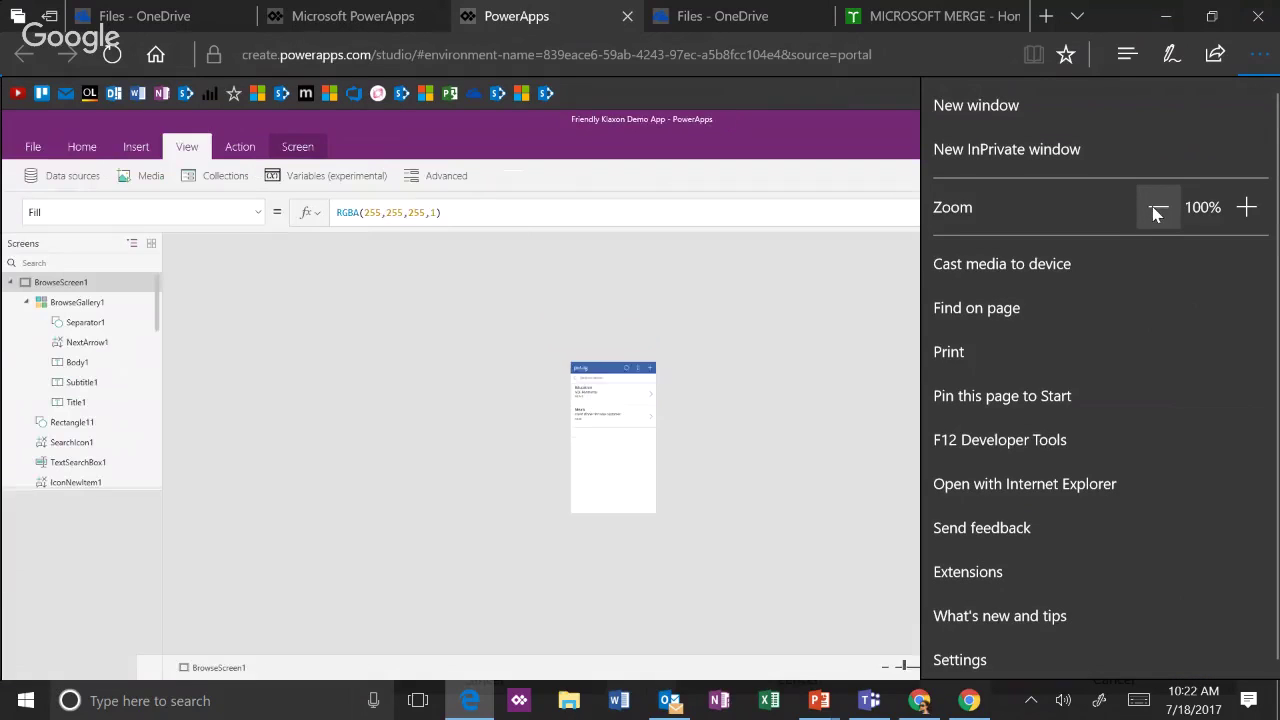
# - Apply the Light theme to the app
pyautogui.click(86, 149)
pyautogui.click(88, 152)
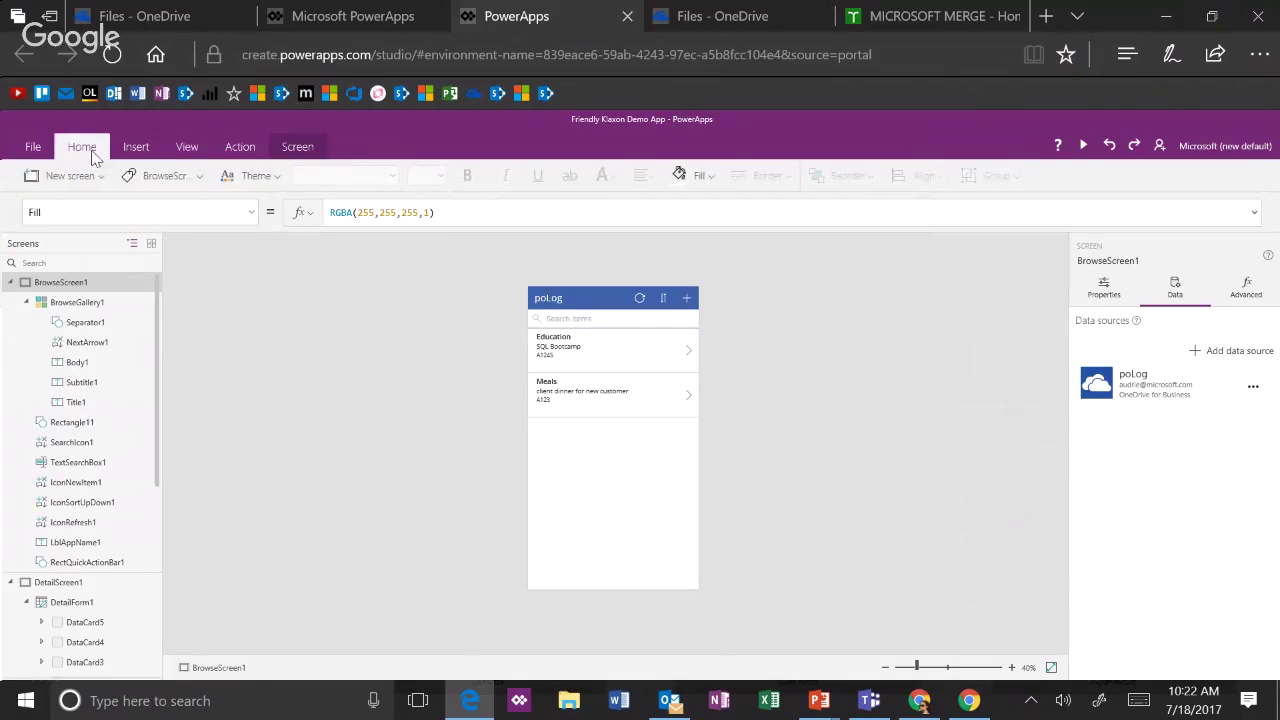
pyautogui.click(256, 176)
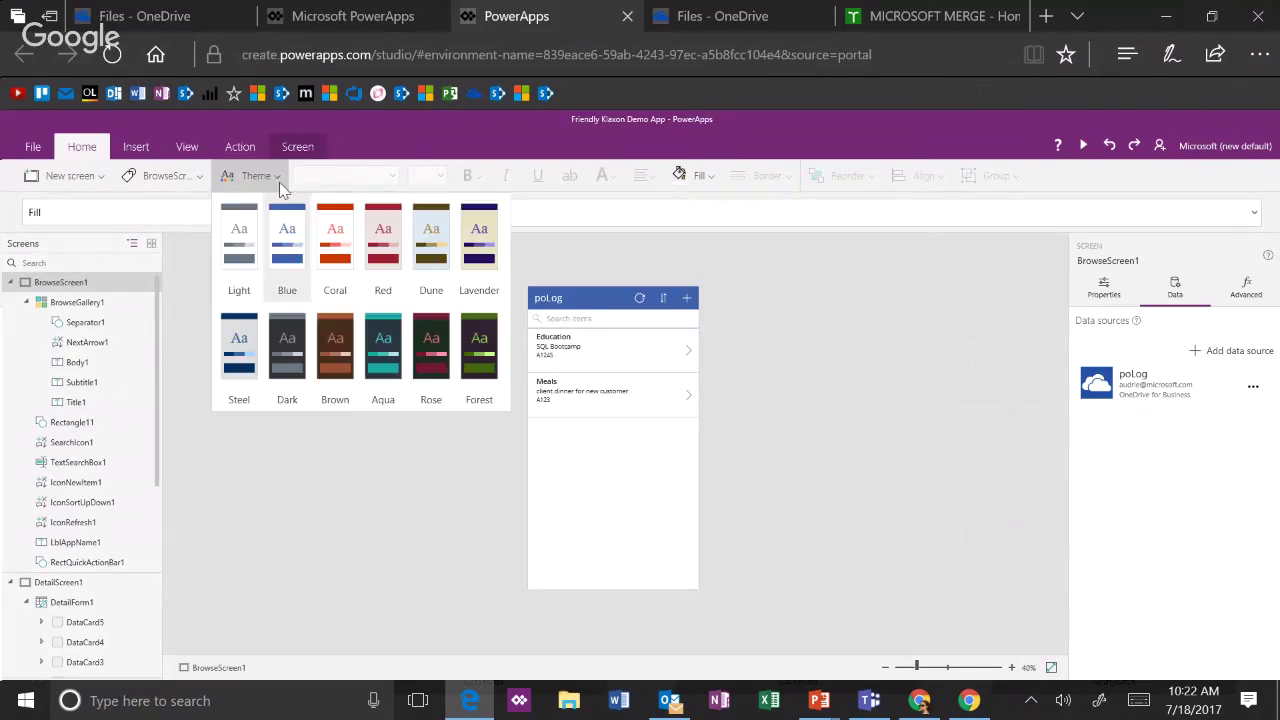
pyautogui.click(243, 258)
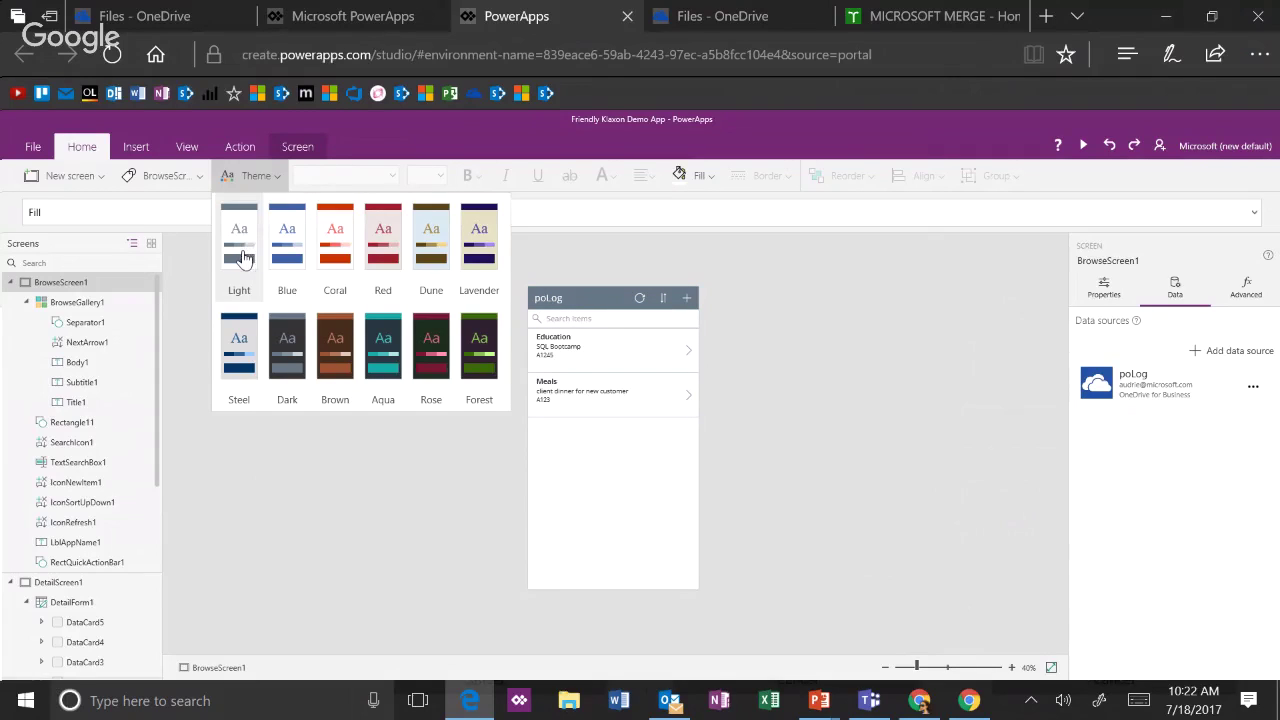
pyautogui.click(761, 410)
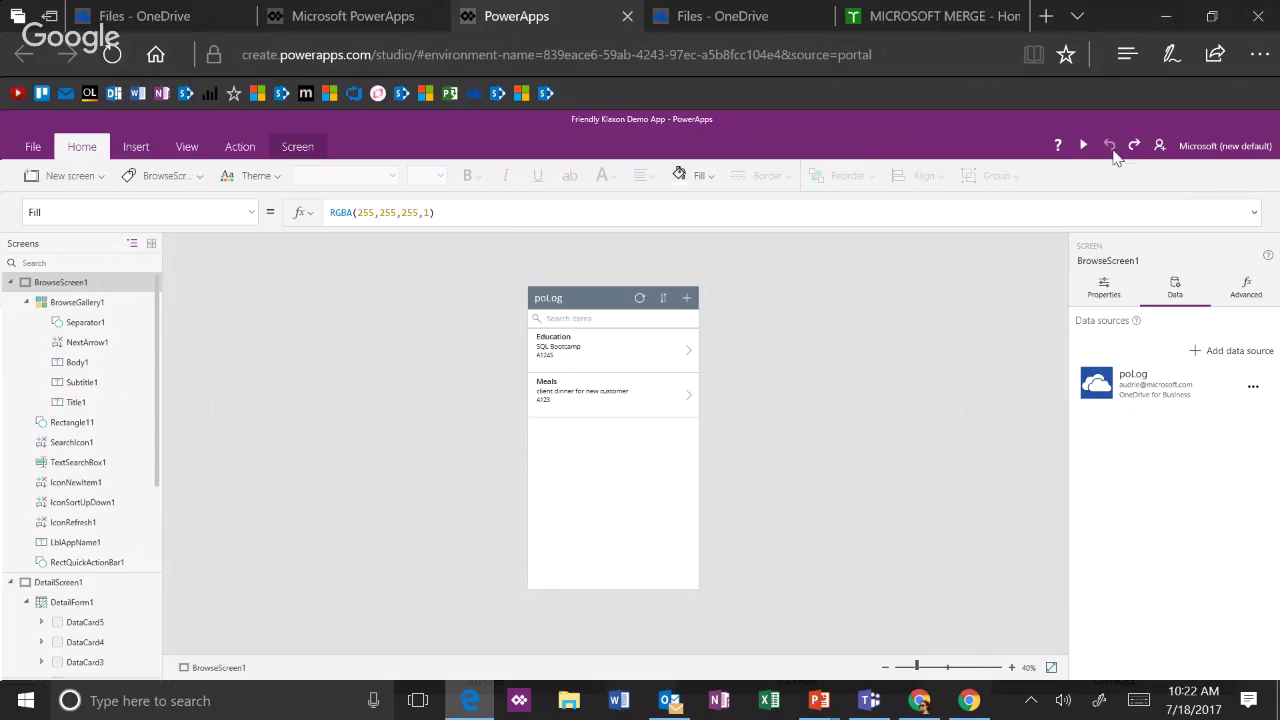
# - Change the title label on BrowseScreen1 to "Purchase Order Log"
pyautogui.click(947, 667)
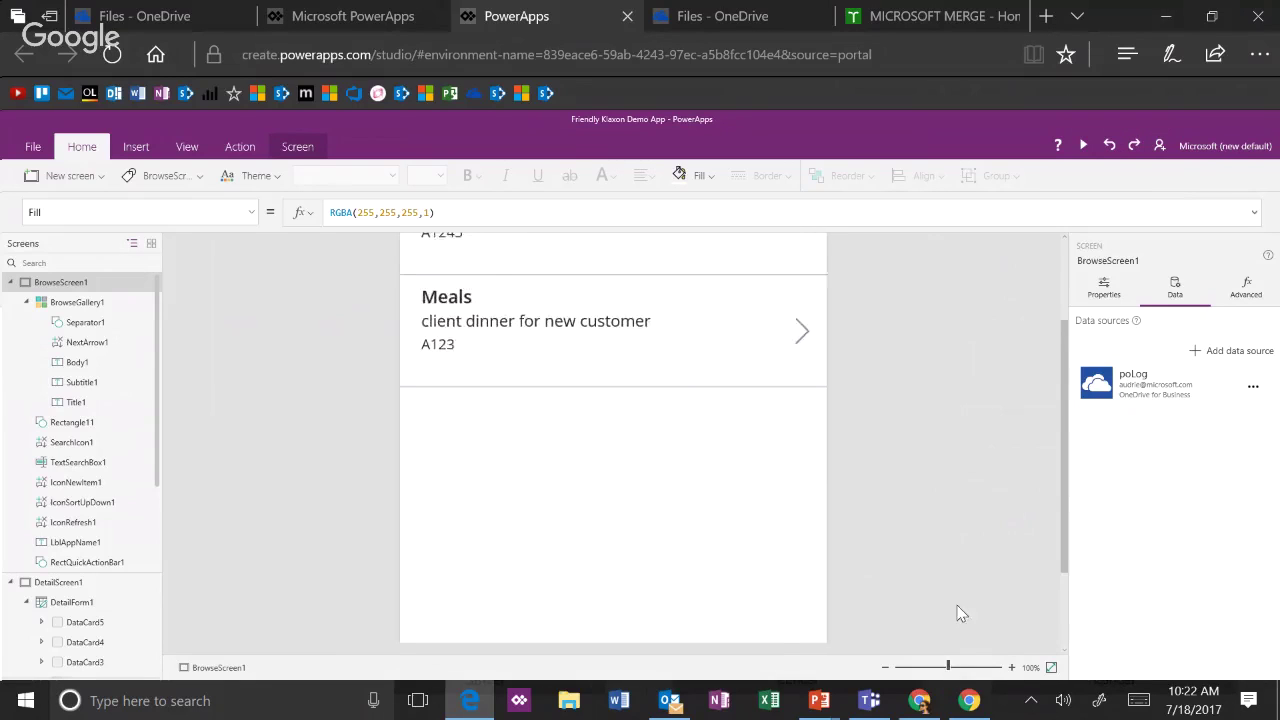
pyautogui.scroll(2, 955, 580)
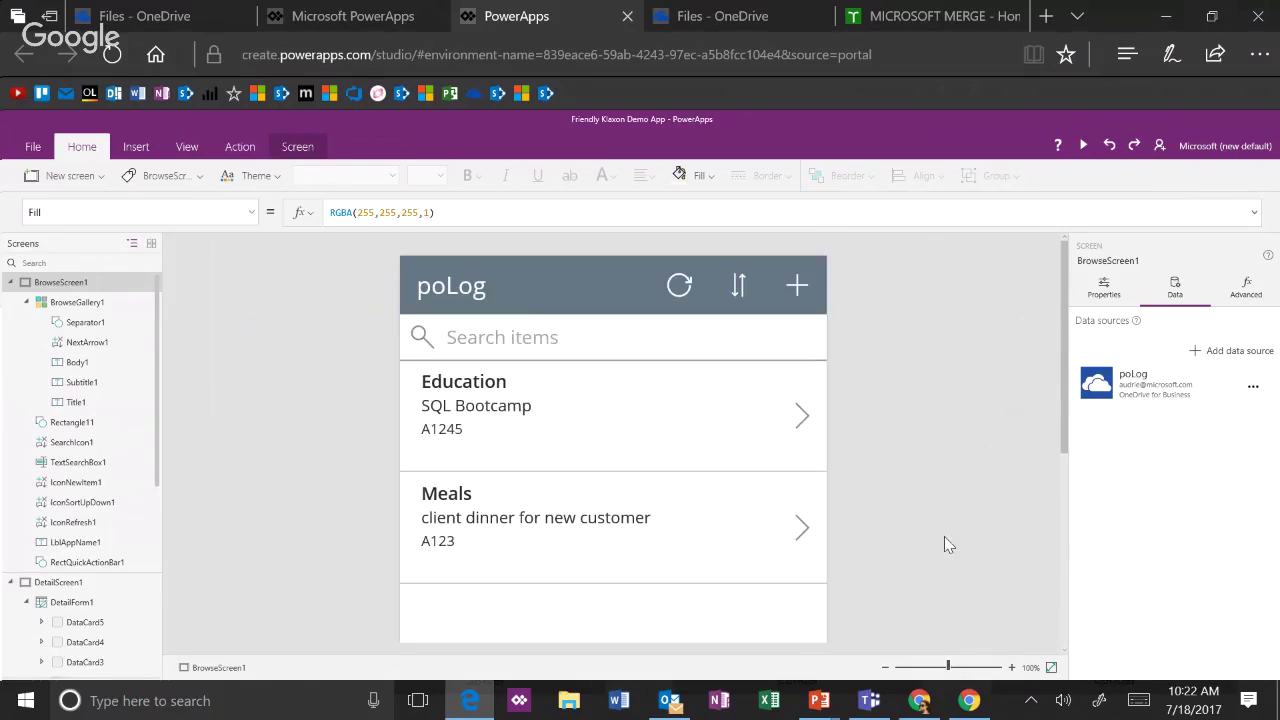
pyautogui.click(440, 298)
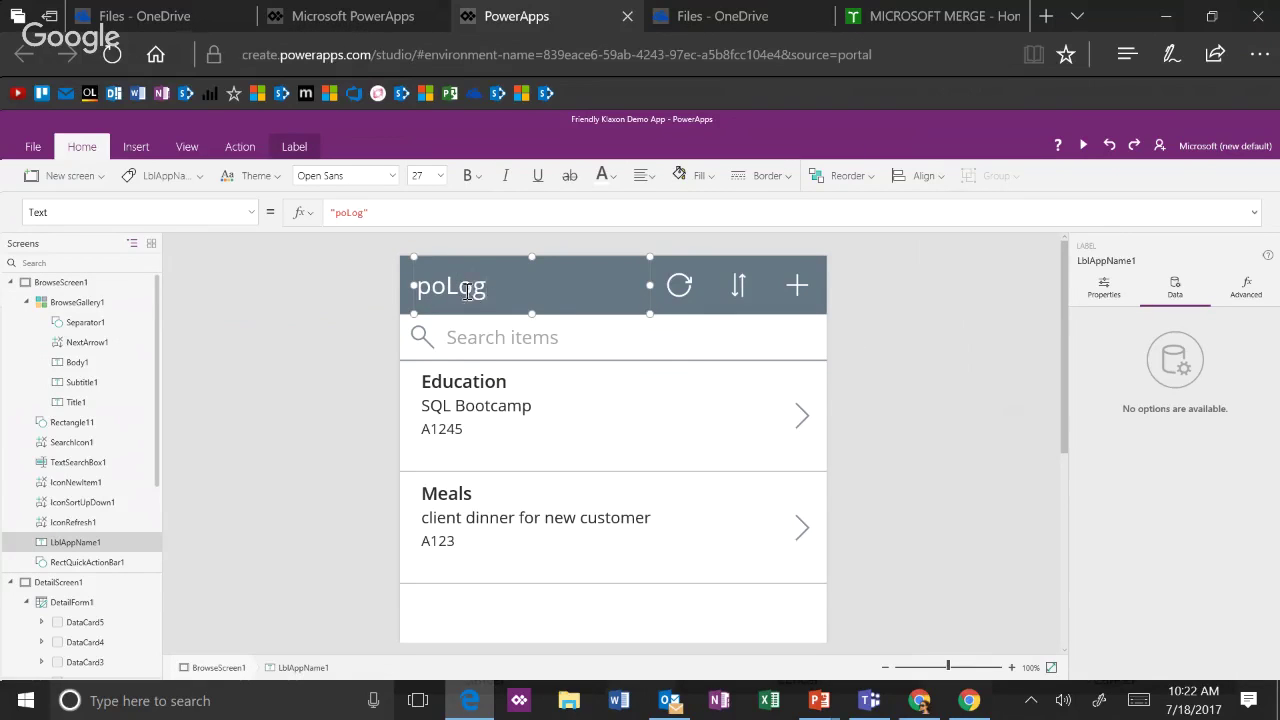
pyautogui.doubleClick(466, 291)
pyautogui.write('Purchase Order Log')
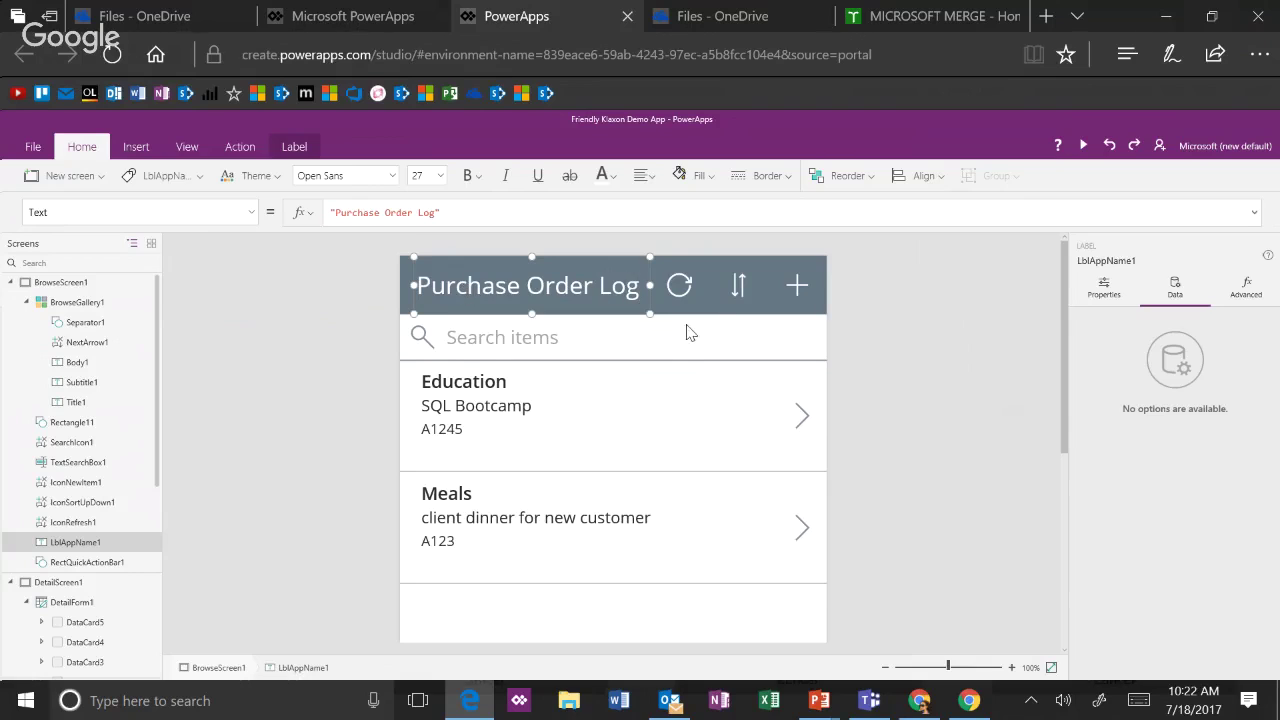
pyautogui.click(870, 305)
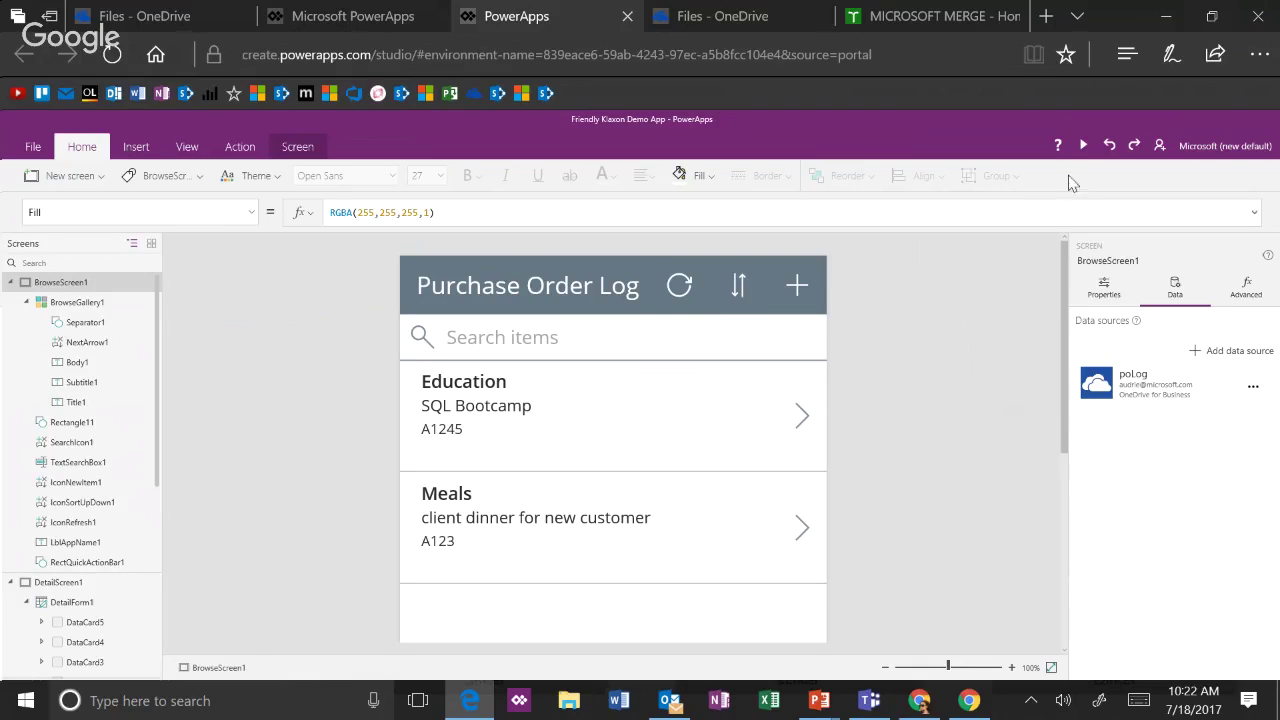
# - Replace the "Category" sort column with "PODate" in the Items formula of BrowseGallery1
pyautogui.click(645, 585)
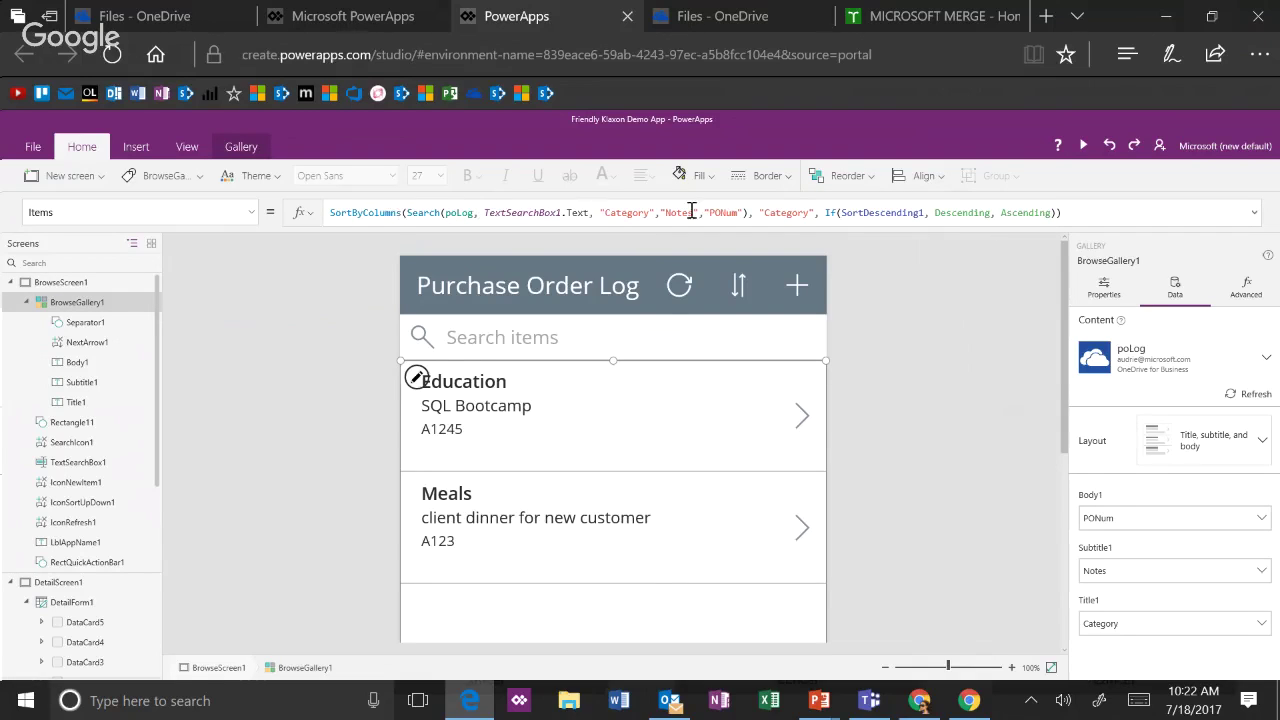
pyautogui.click(407, 213)
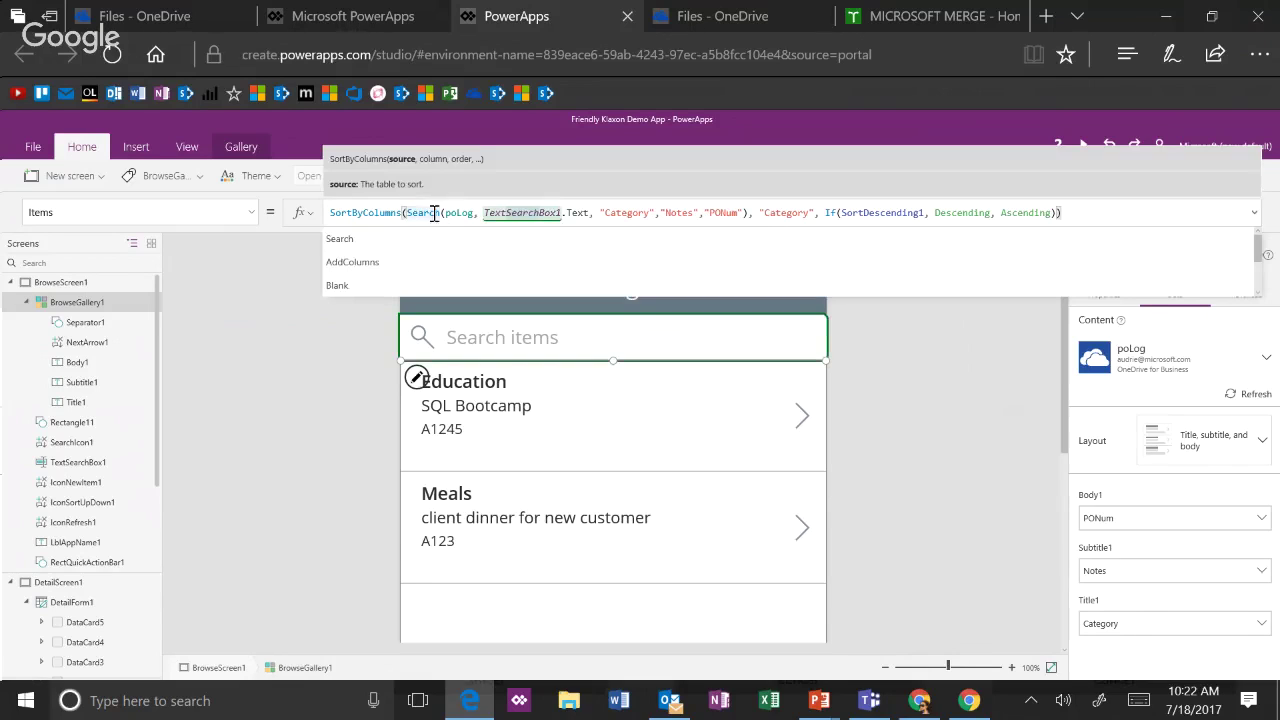
pyautogui.click(815, 214)
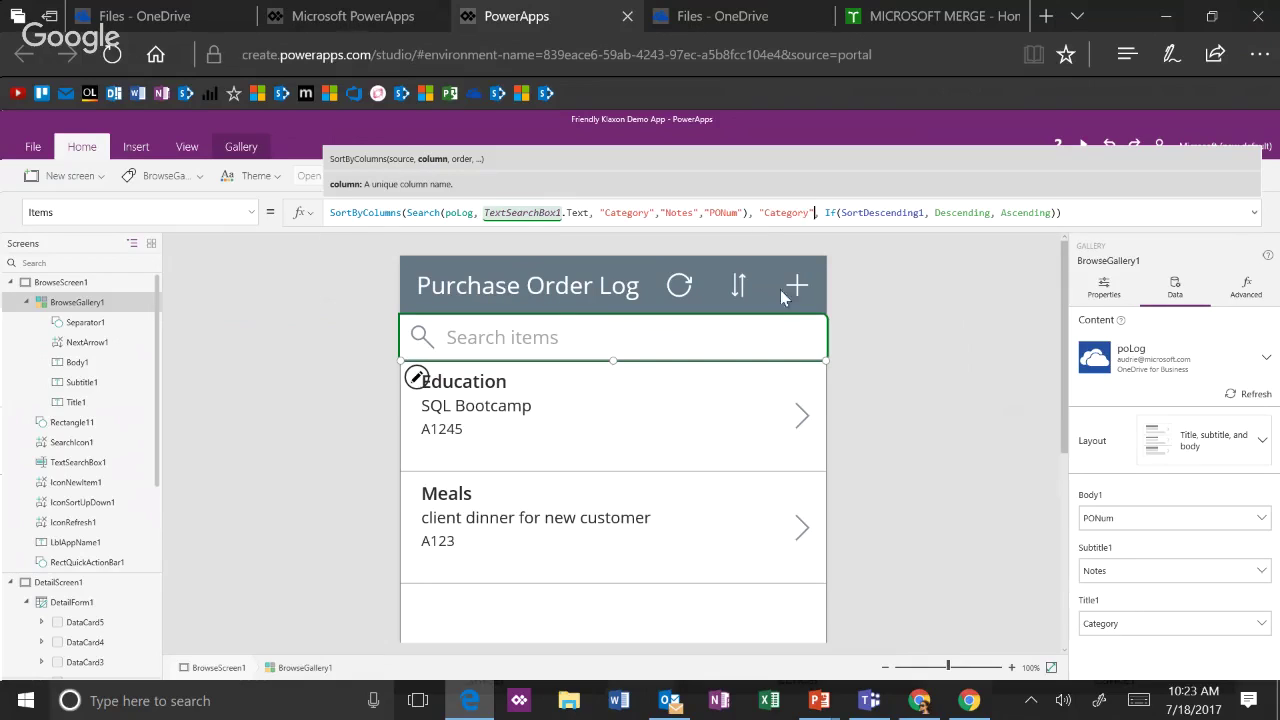
pyautogui.doubleClick(782, 214)
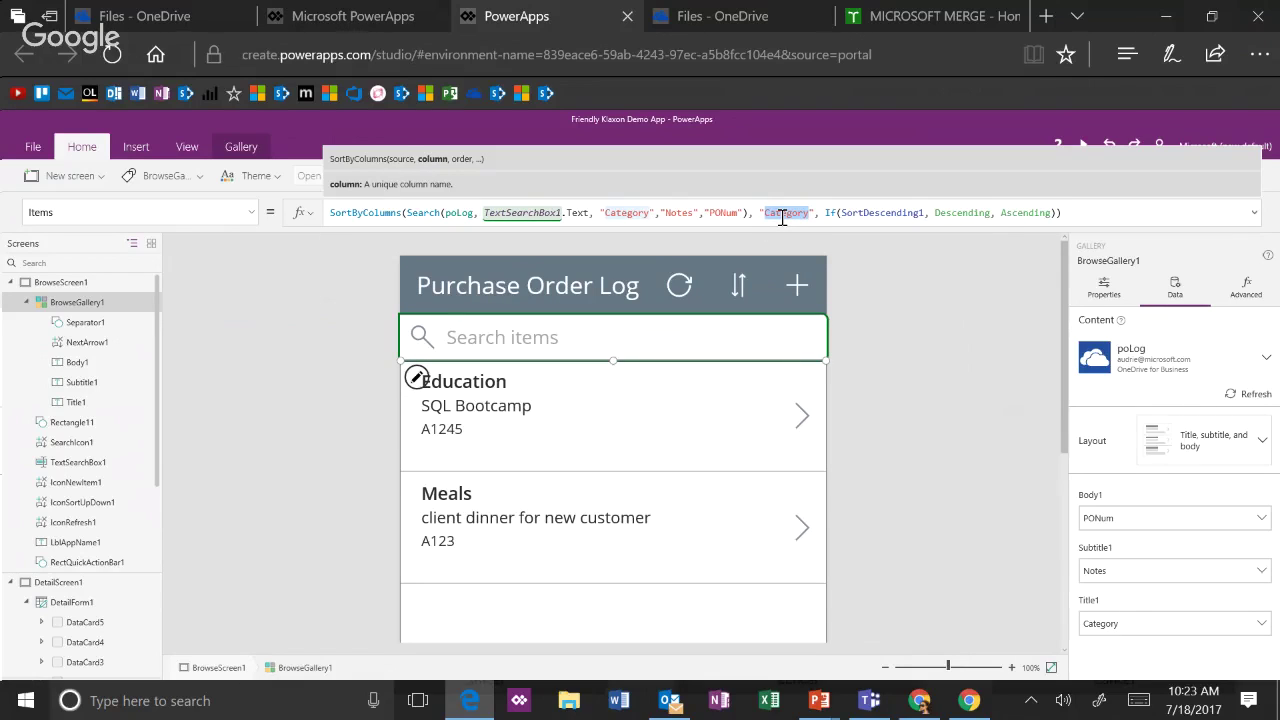
pyautogui.write('PO')
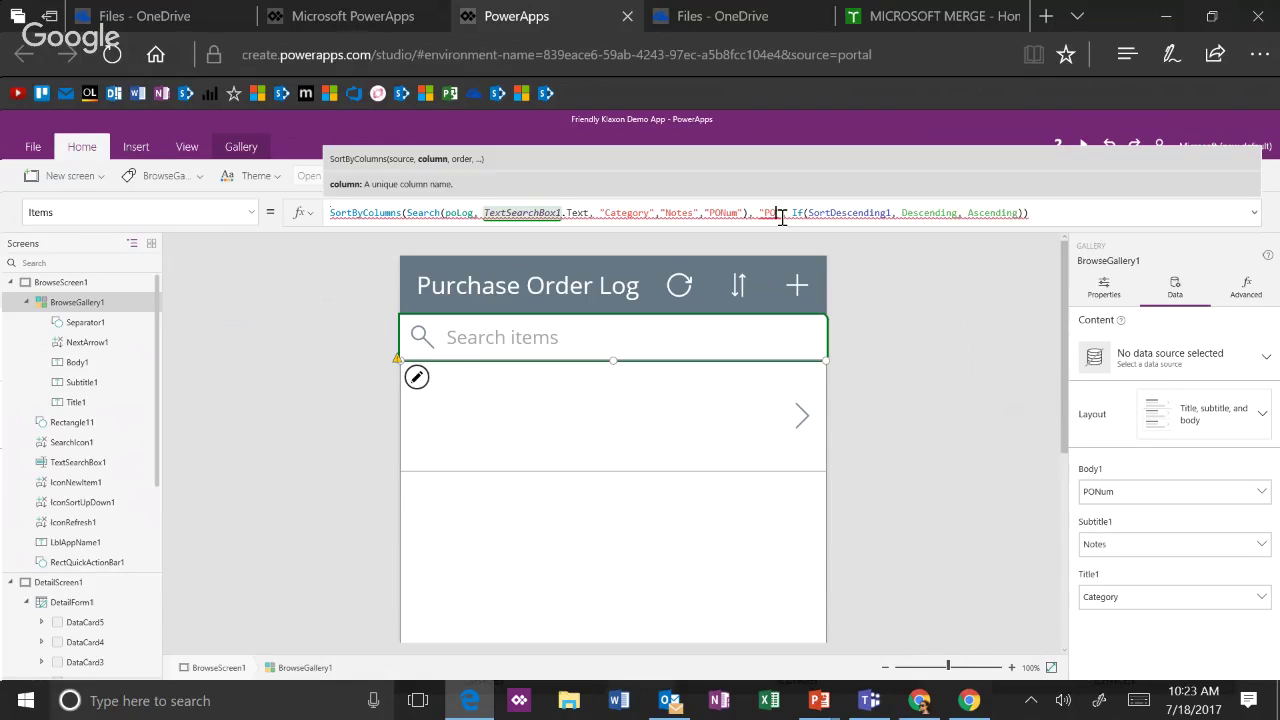
pyautogui.write('Date')
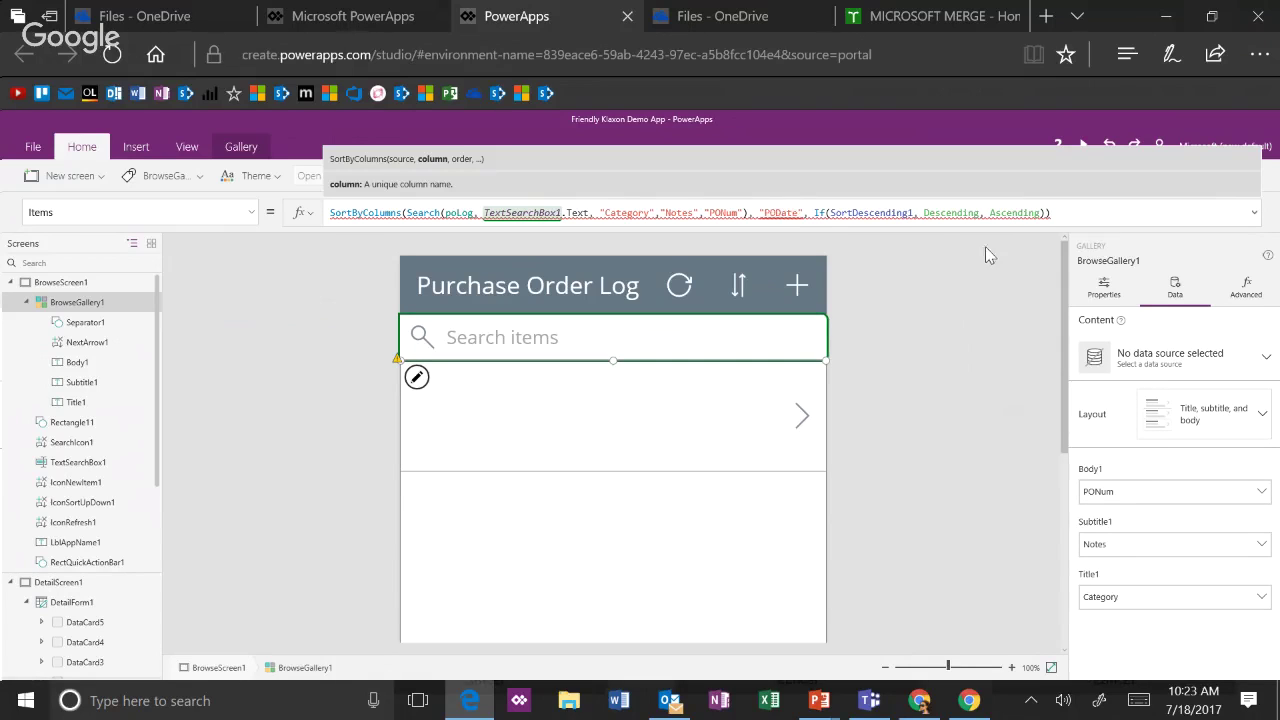
# - Check the fields available for Body1 and correct the sort column in the gallery's Items formula to "Date"
pyautogui.click(1131, 491)
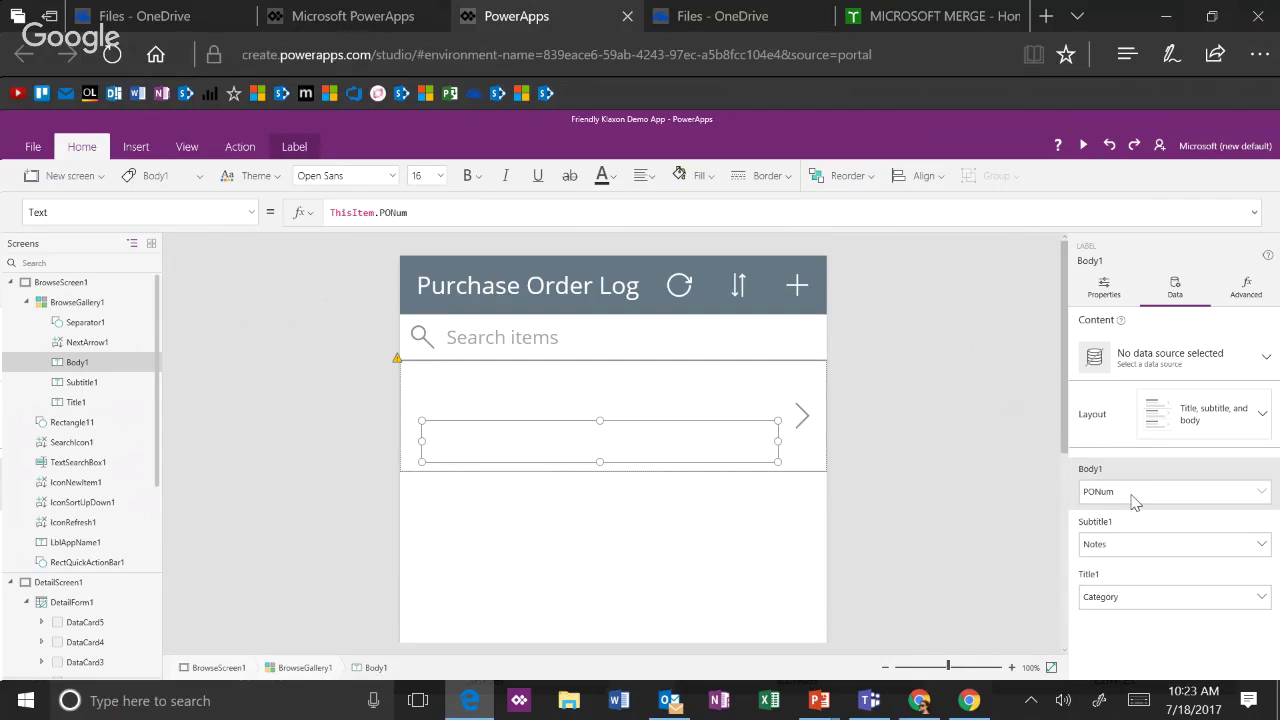
pyautogui.click(1133, 495)
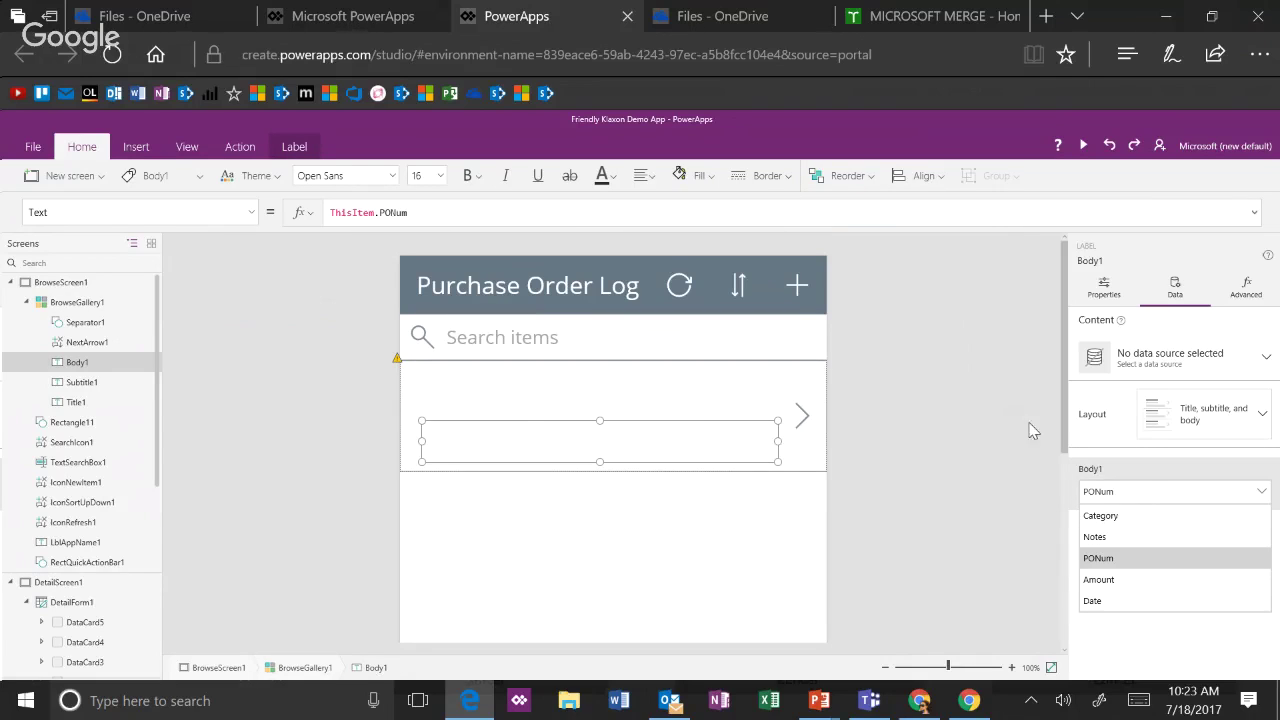
pyautogui.click(711, 562)
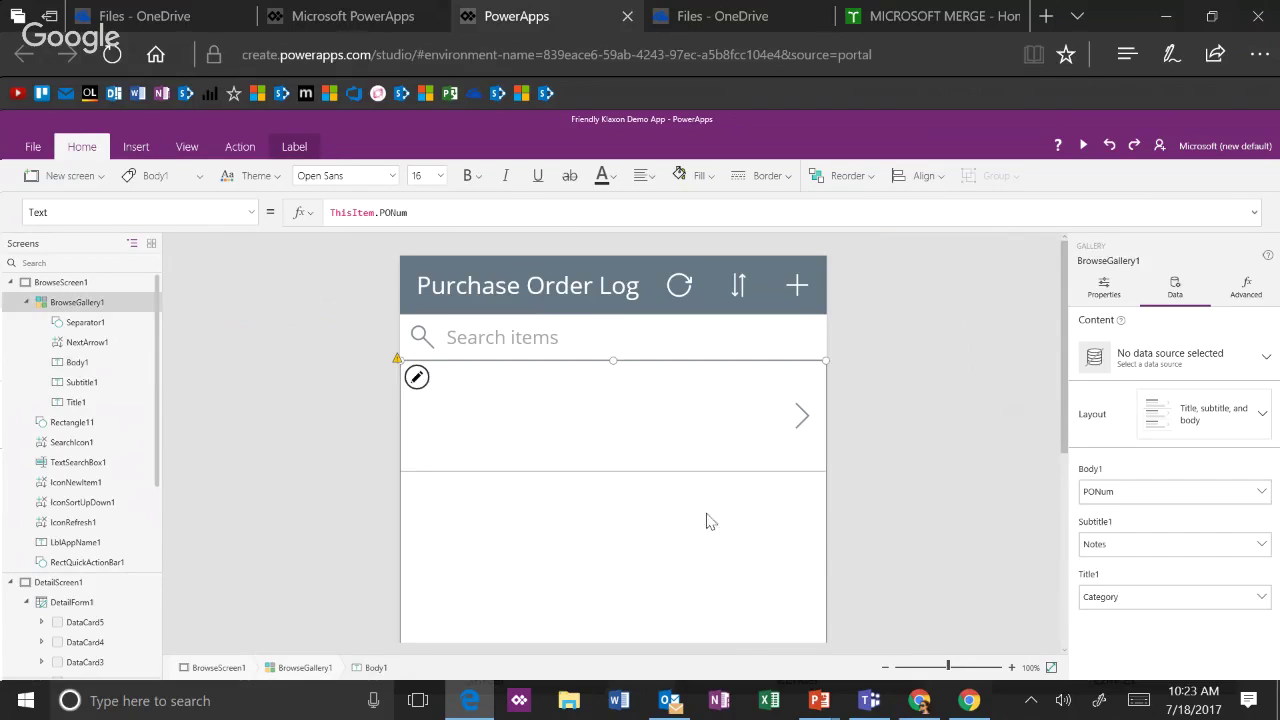
pyautogui.click(767, 214)
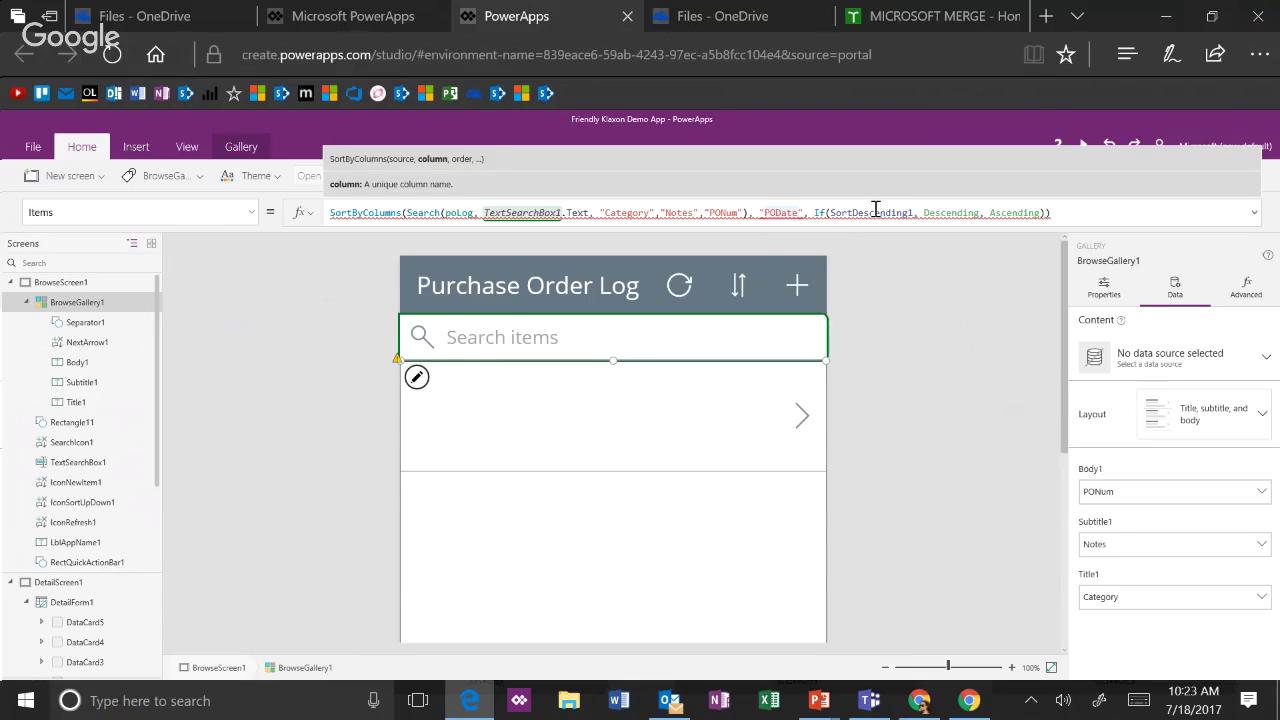
pyautogui.press('Delete')
pyautogui.press('Delete')
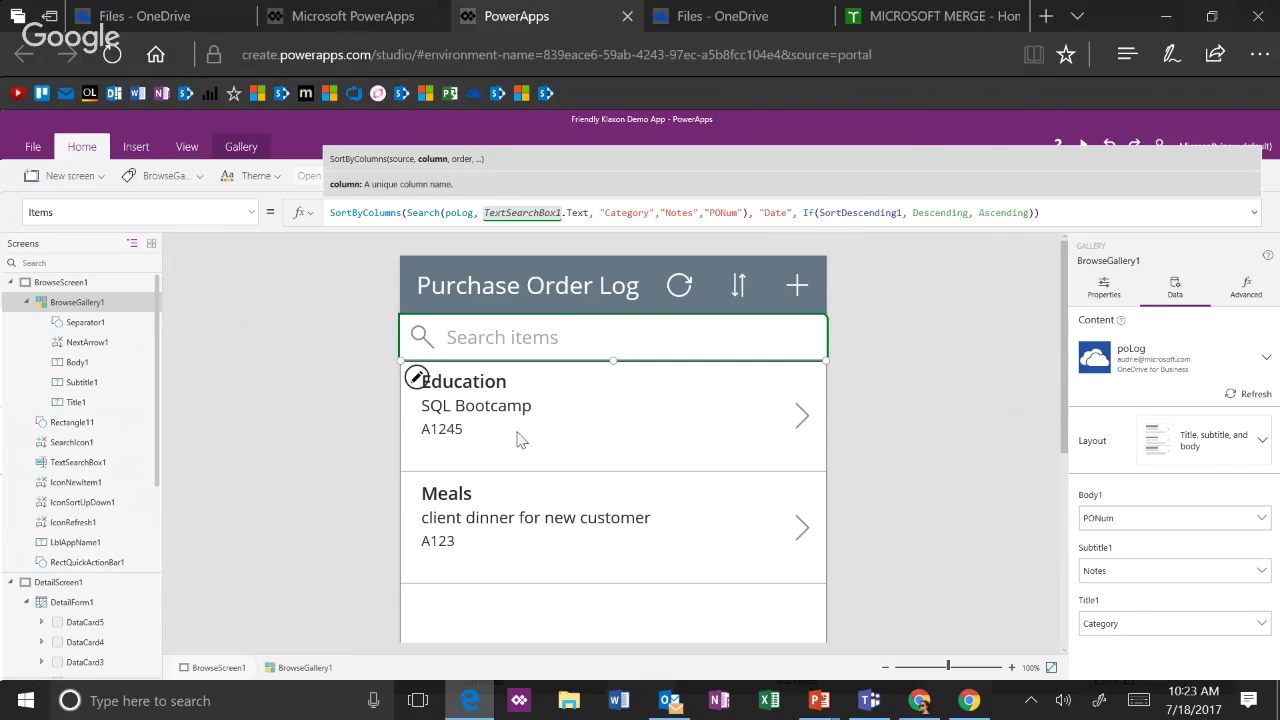
# - Preview the app, test the sort order control on the purchase order list and close the preview
pyautogui.click(1082, 146)
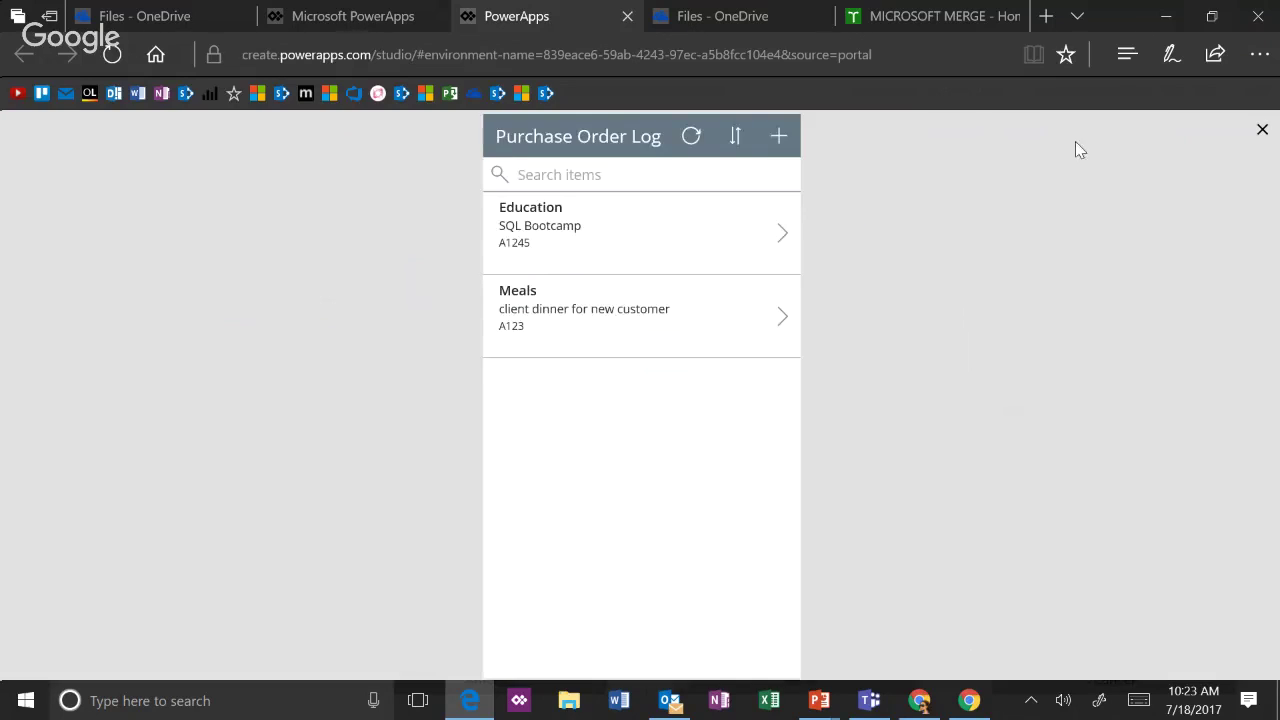
pyautogui.click(755, 147)
pyautogui.click(735, 147)
pyautogui.press('Escape')
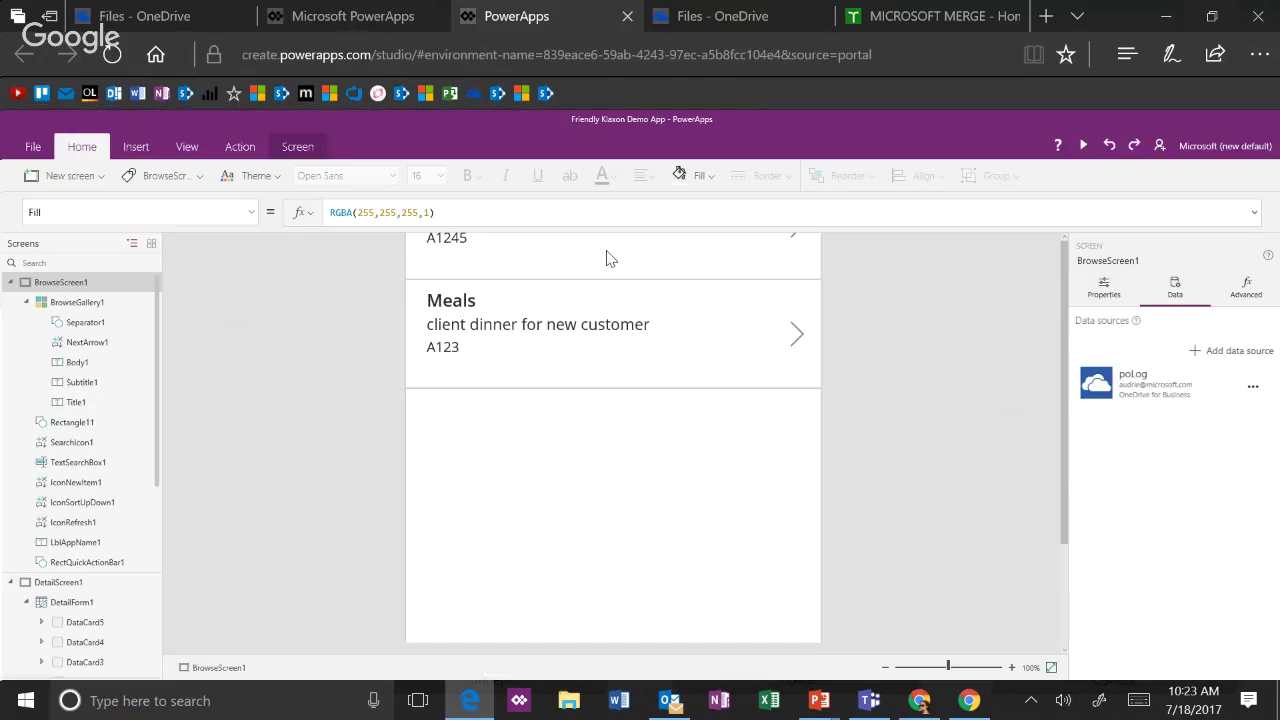
# - Set the Text formula of Body1 in BrowseGallery1 to ThisItem.PONum & ": " & ThisItem.Date
pyautogui.click(455, 306)
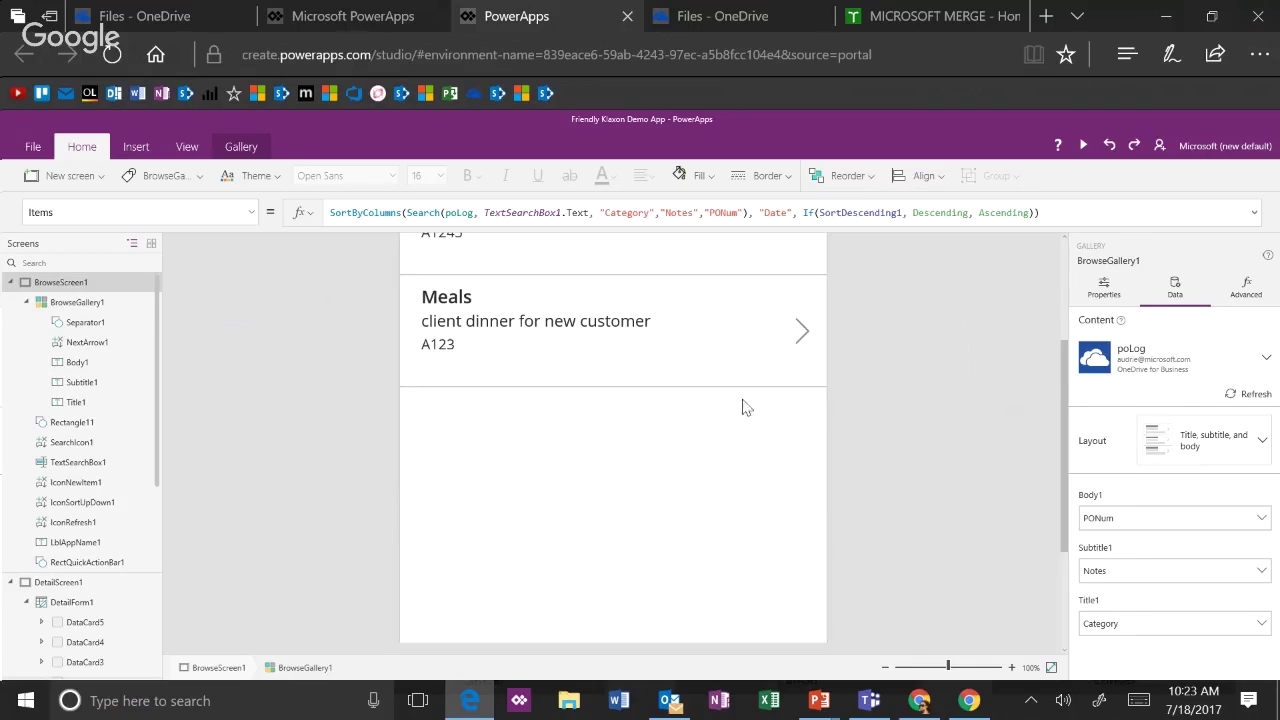
pyautogui.click(930, 401)
pyautogui.click(462, 358)
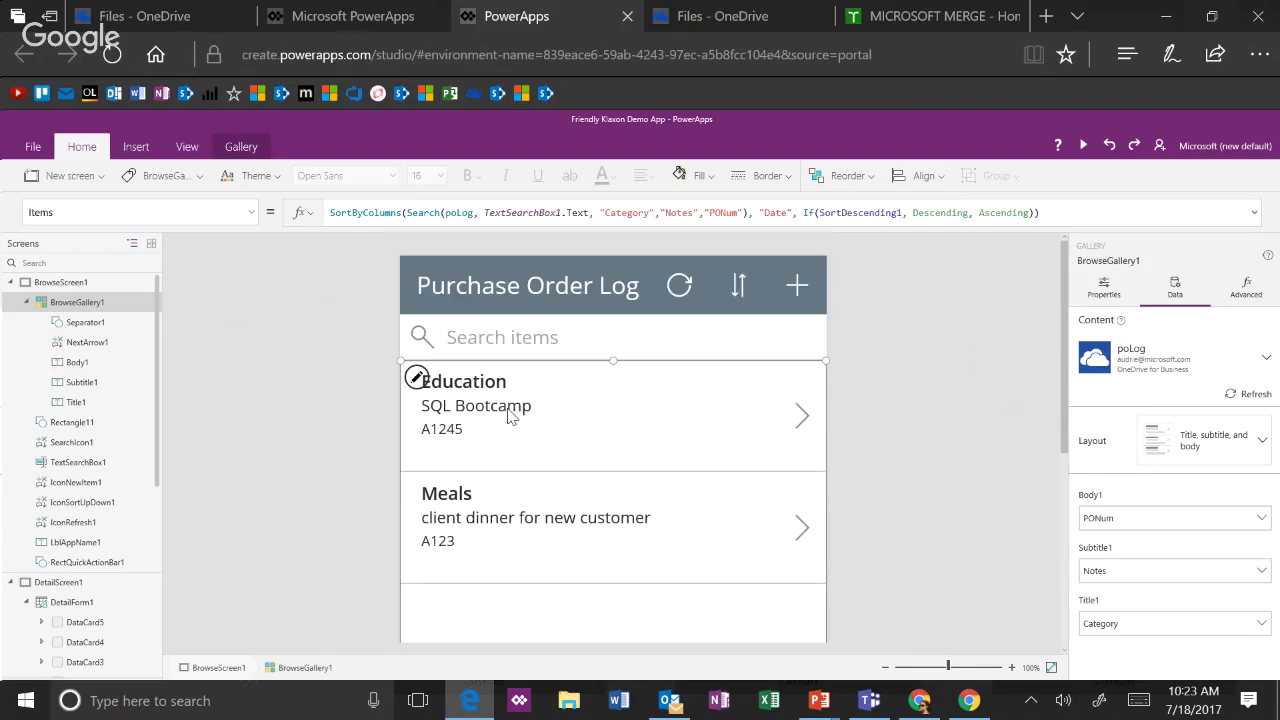
pyautogui.click(452, 430)
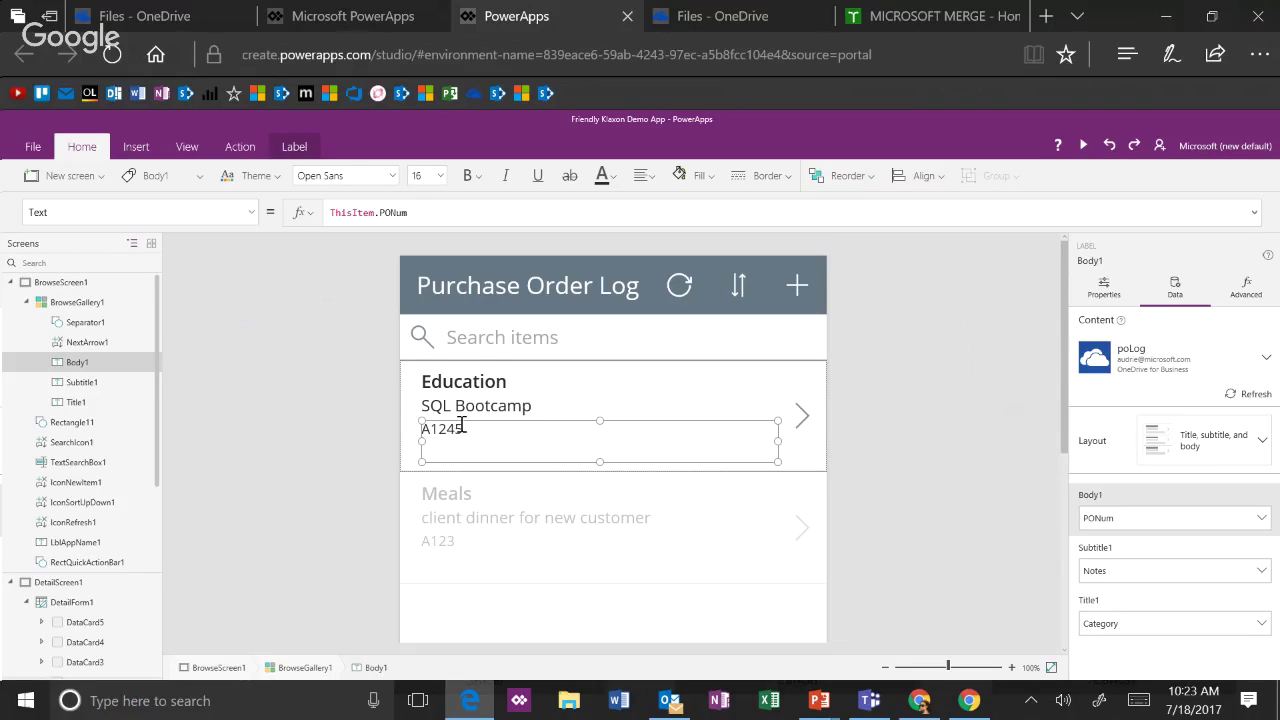
pyautogui.click(55, 284)
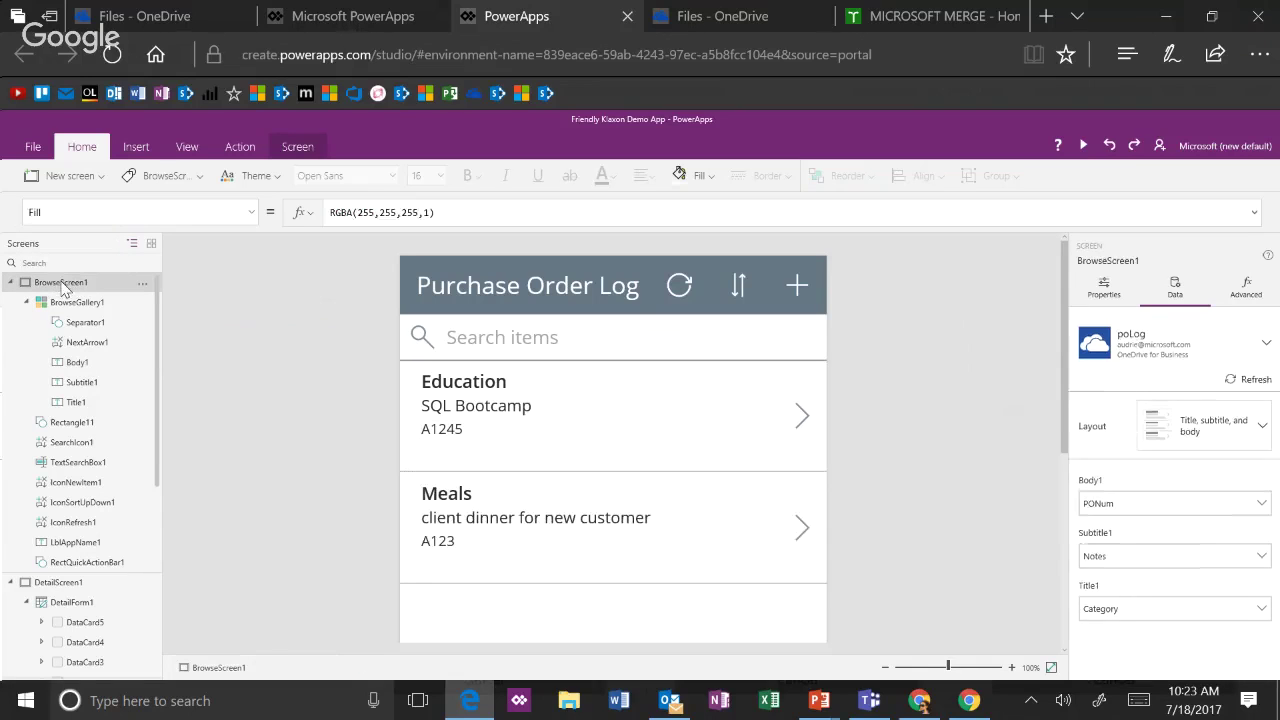
pyautogui.click(76, 364)
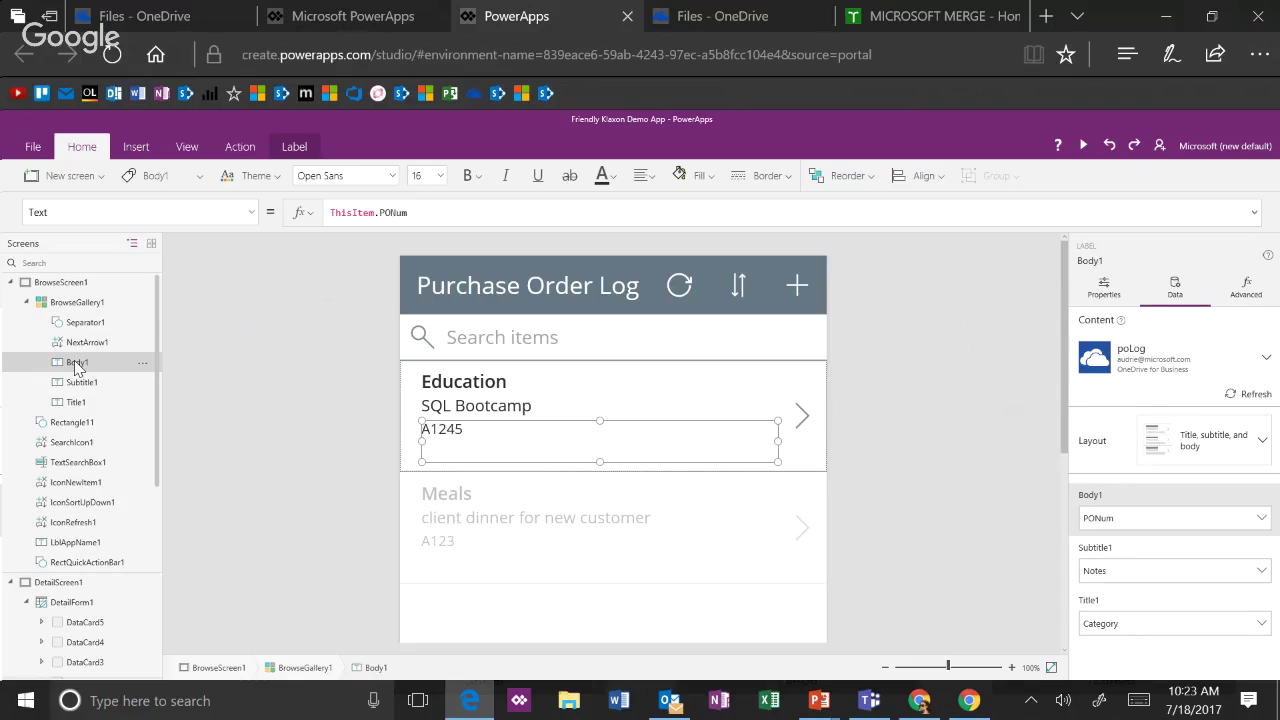
pyautogui.click(493, 211)
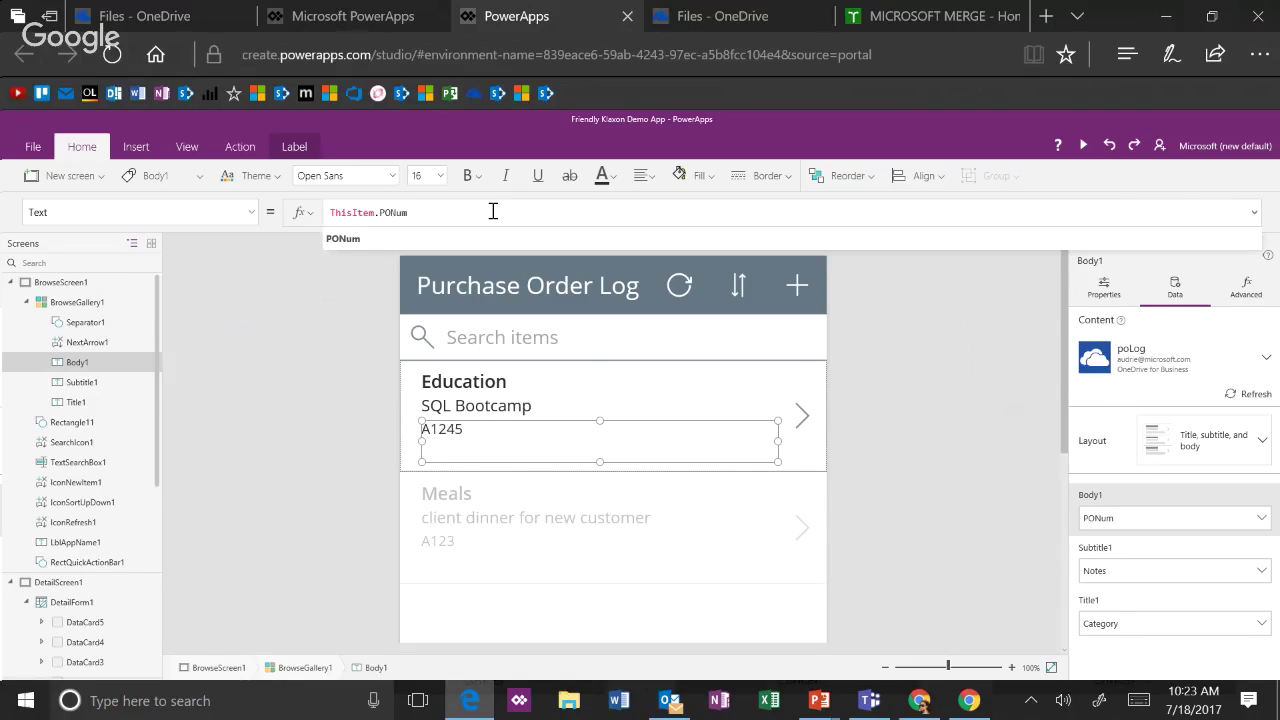
pyautogui.write('& "')
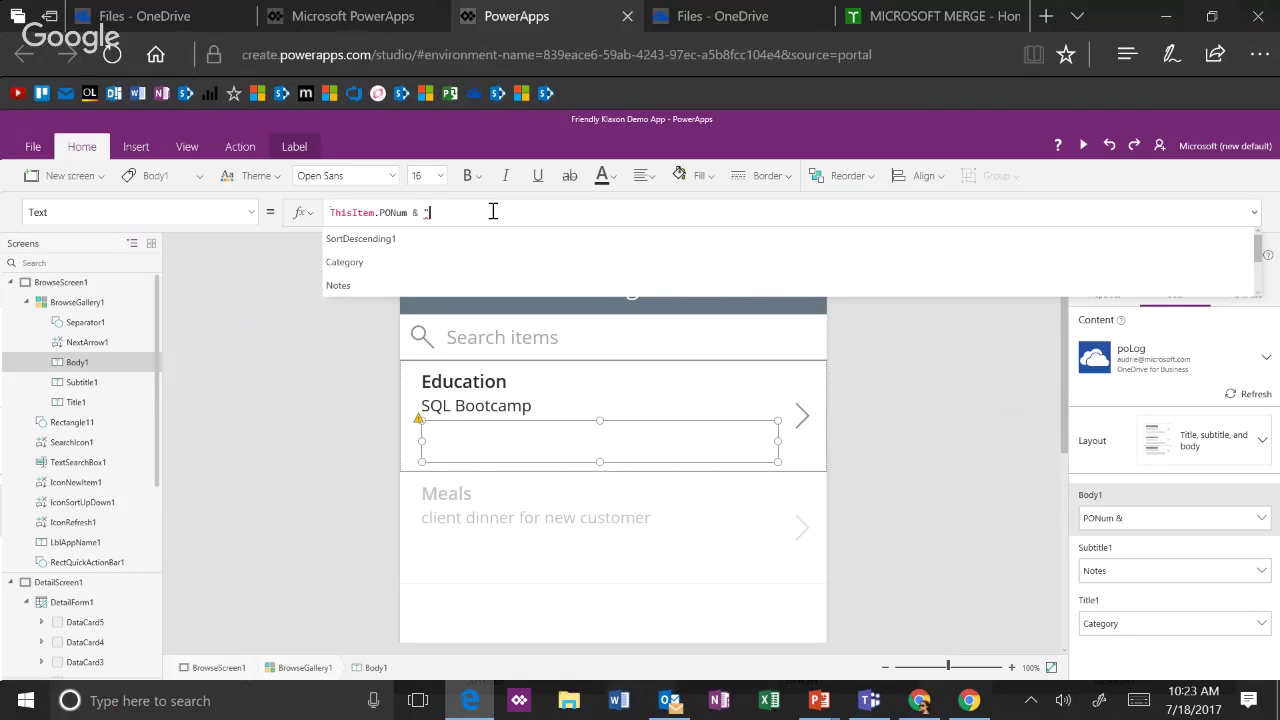
pyautogui.write(': "')
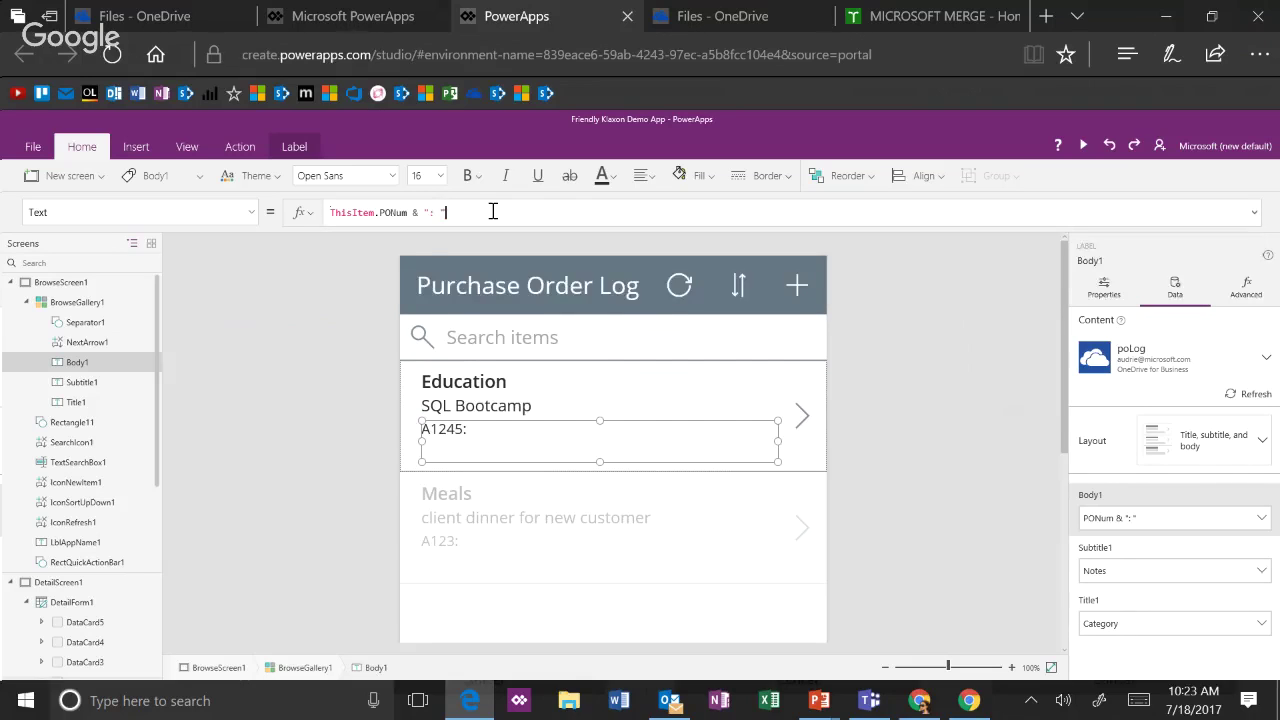
pyautogui.write(' & thisItem.')
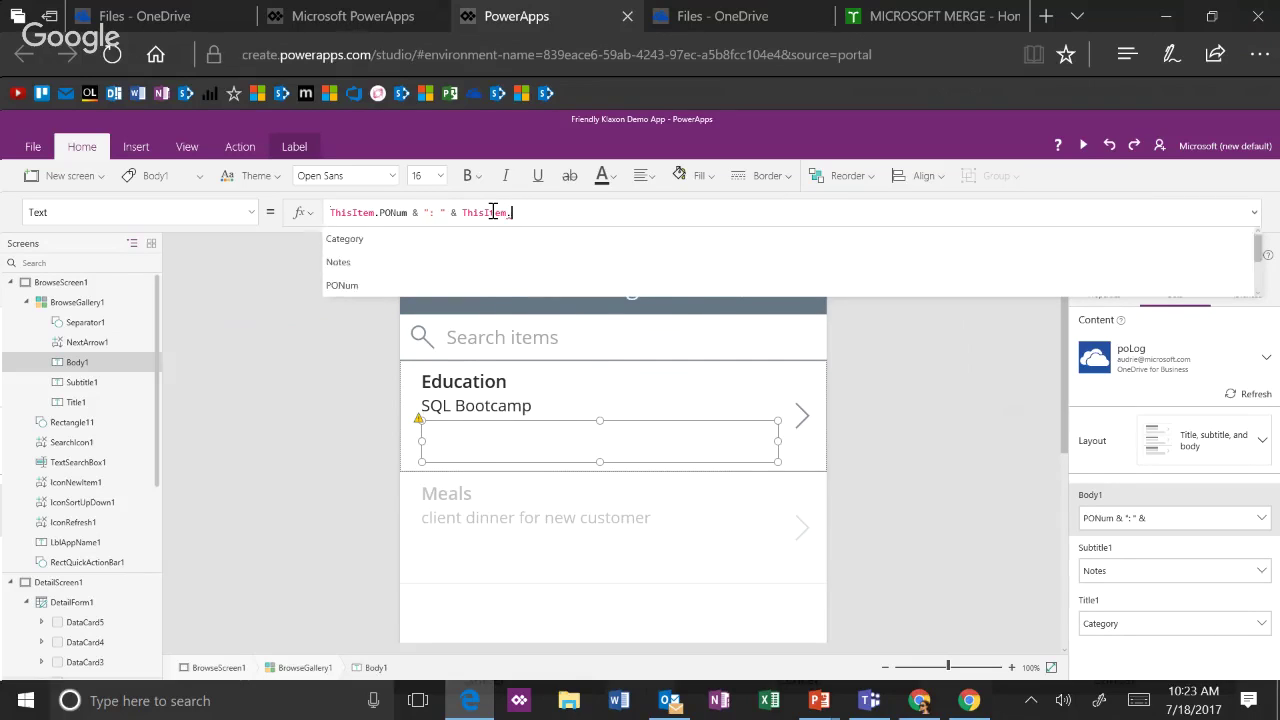
pyautogui.write('Date')
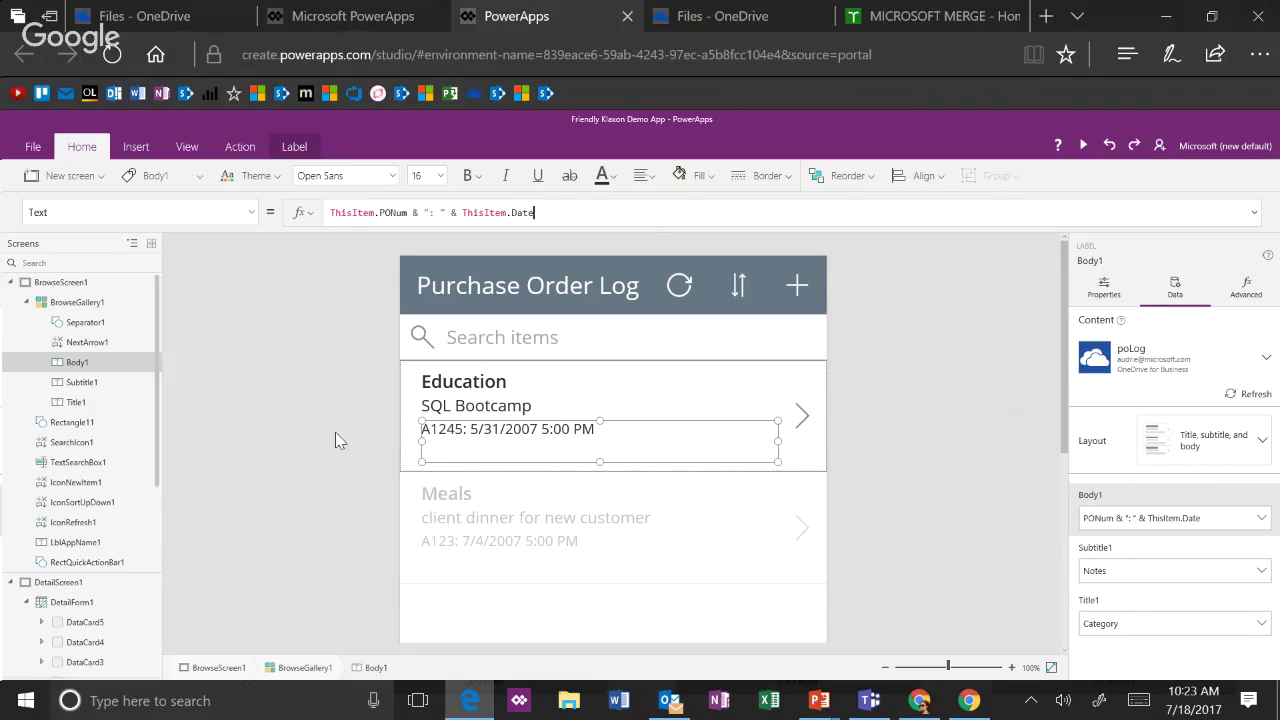
# - Preview the app, toggle the sort order of the purchase order list several times and close the preview
pyautogui.click(1083, 146)
pyautogui.click(735, 145)
pyautogui.click(734, 147)
pyautogui.click(734, 146)
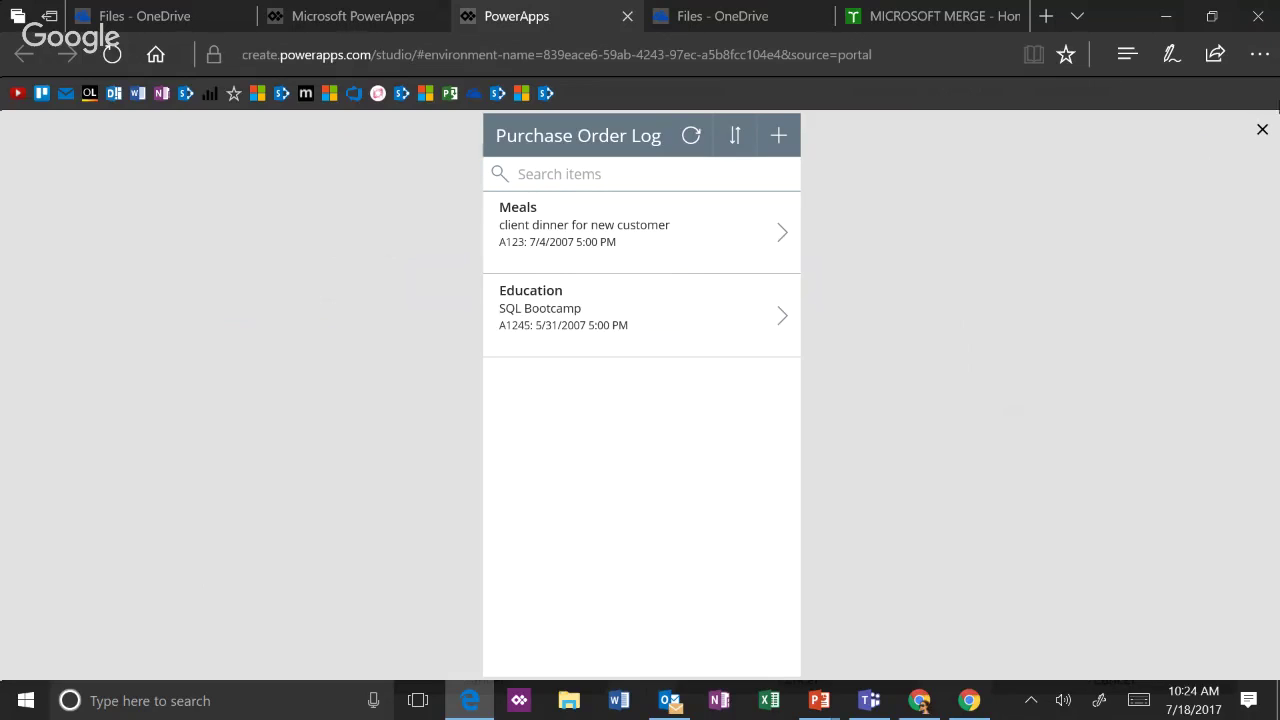
pyautogui.click(1261, 131)
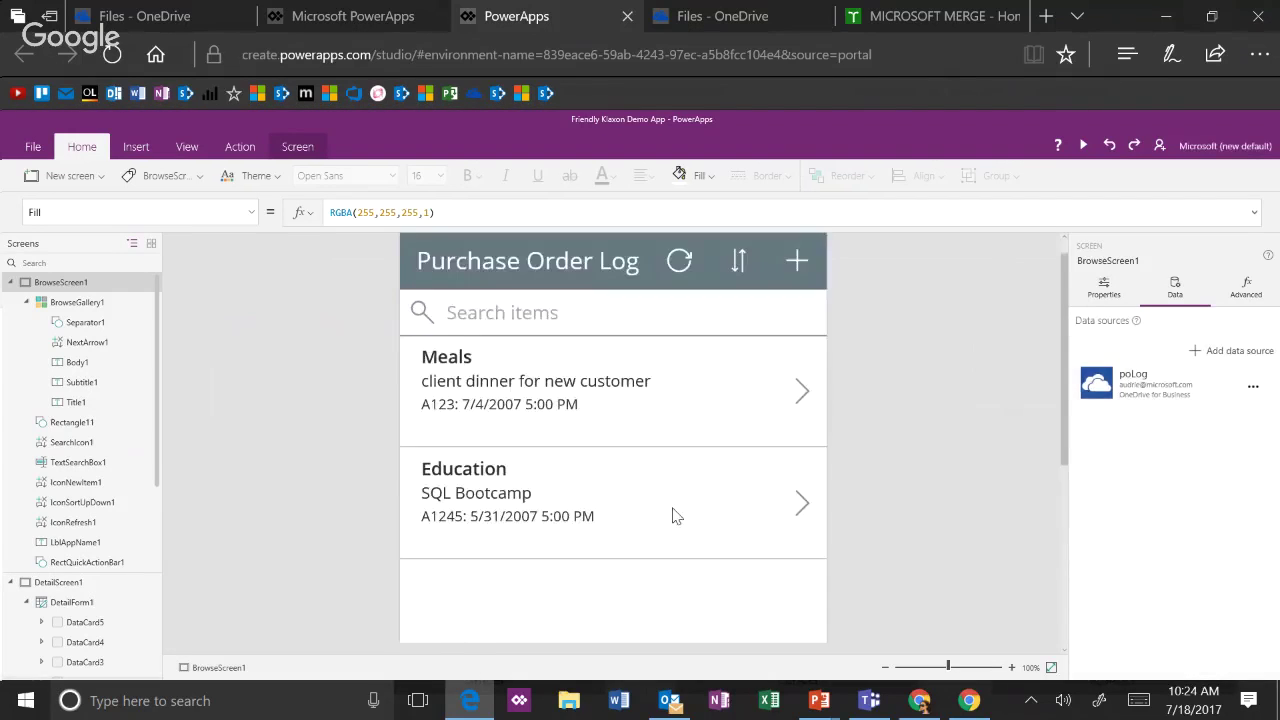
# - Replace the "Category" search column with "Notes" in the Items formula of BrowseGallery1
pyautogui.click(663, 589)
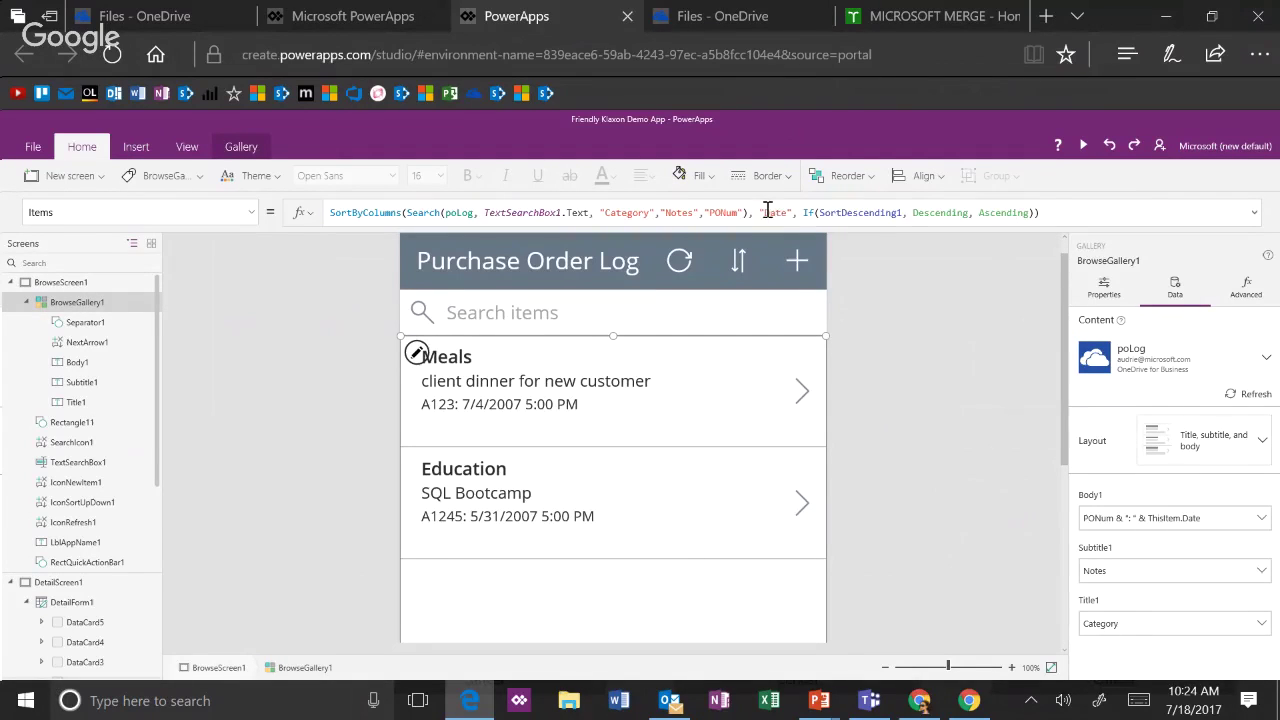
pyautogui.click(770, 213)
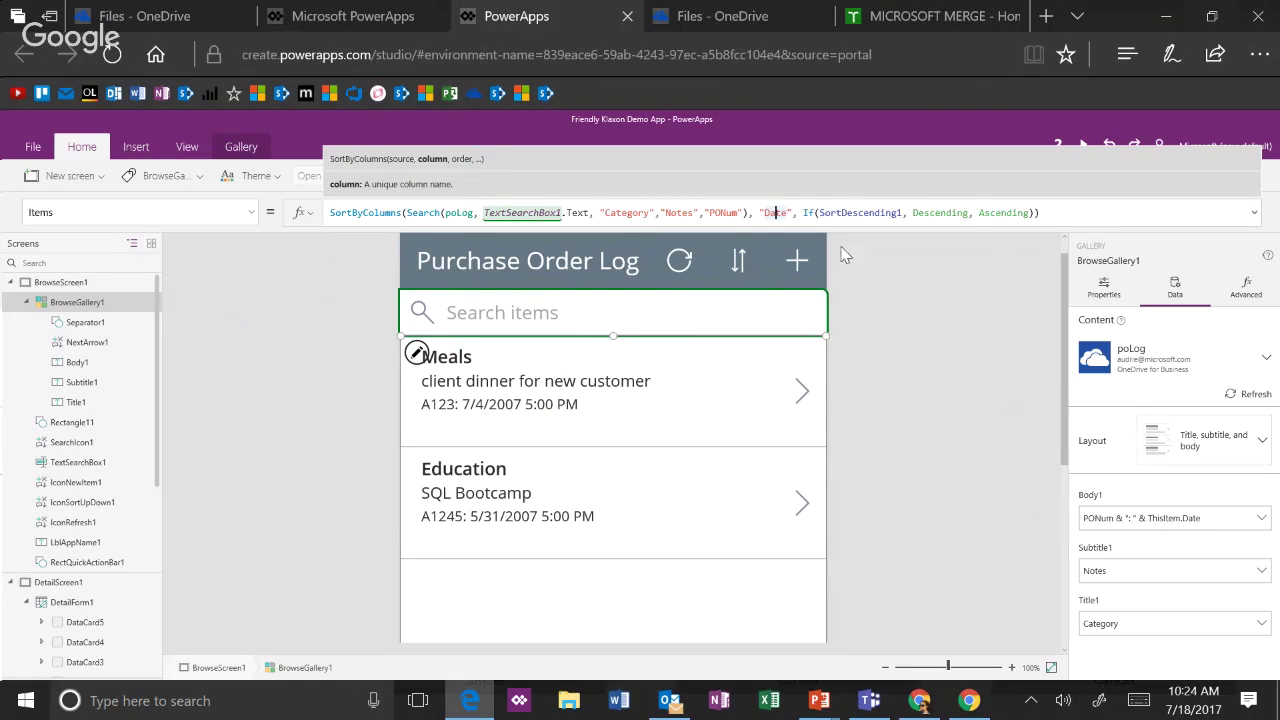
pyautogui.click(628, 213)
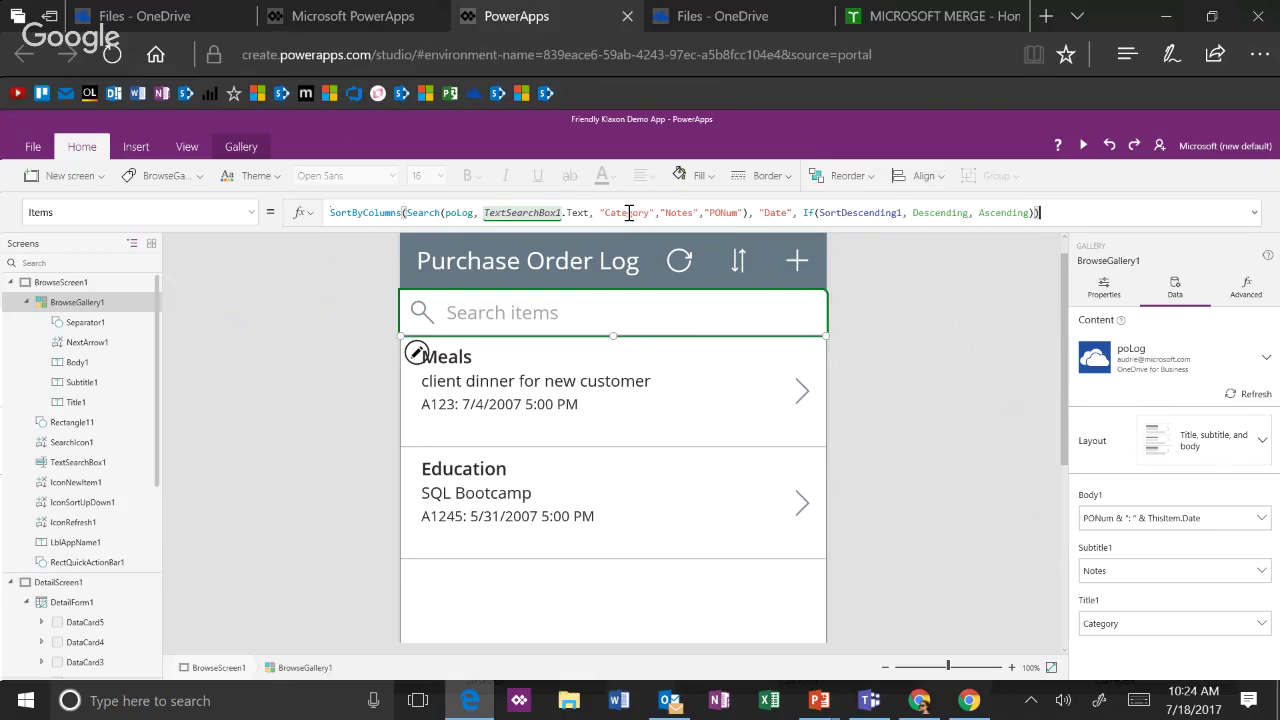
pyautogui.doubleClick(627, 213)
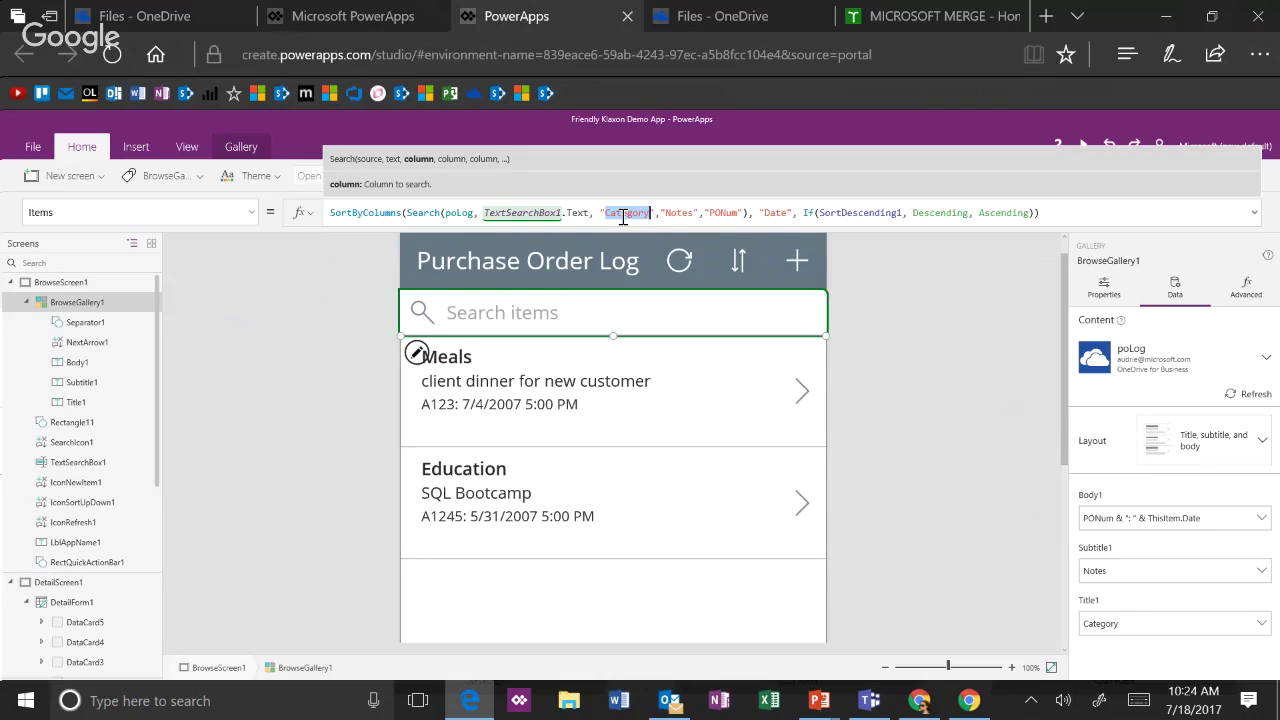
pyautogui.write('Notes')
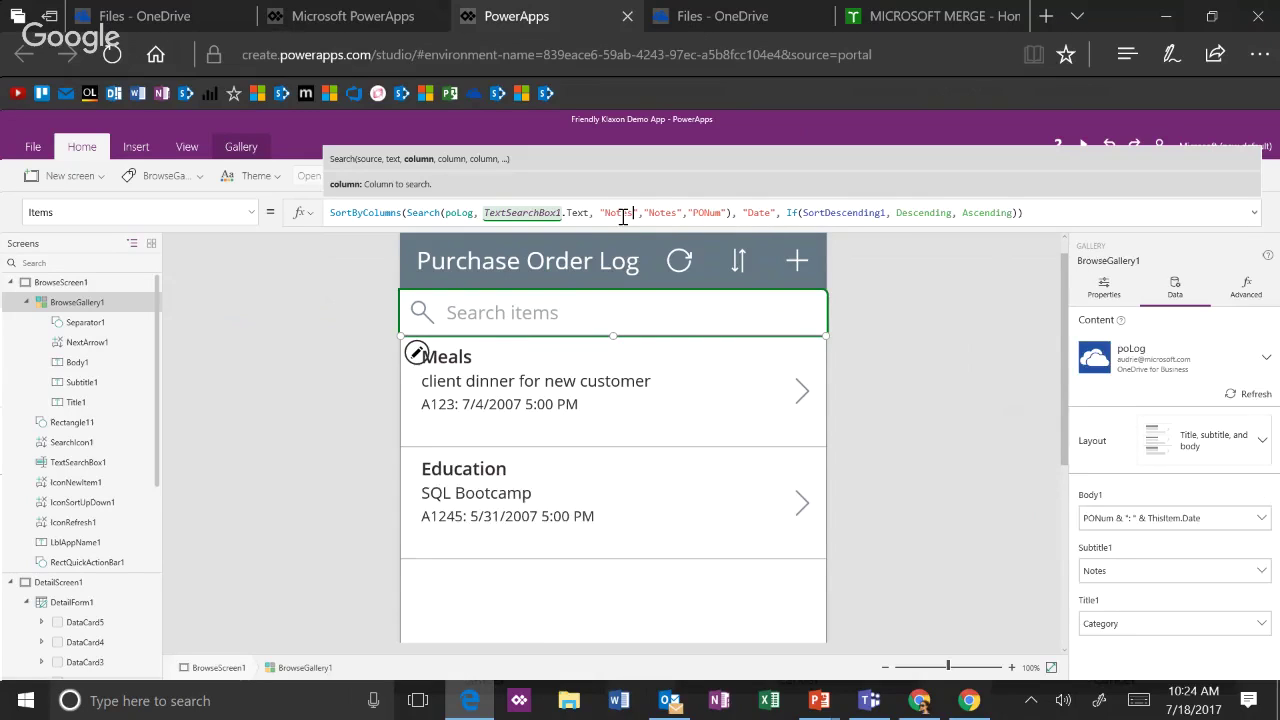
# - Preview the app, search the purchase orders for "new", clear the search and close the preview
pyautogui.click(1087, 145)
pyautogui.click(582, 173)
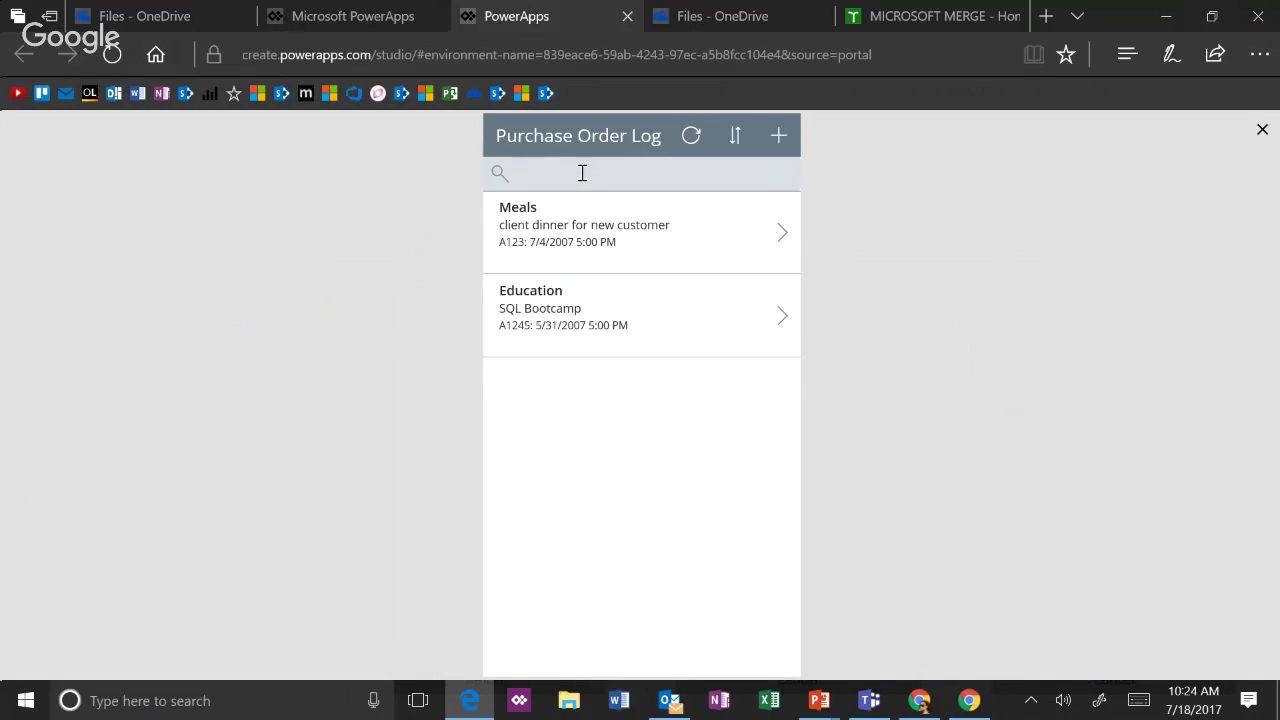
pyautogui.write('new')
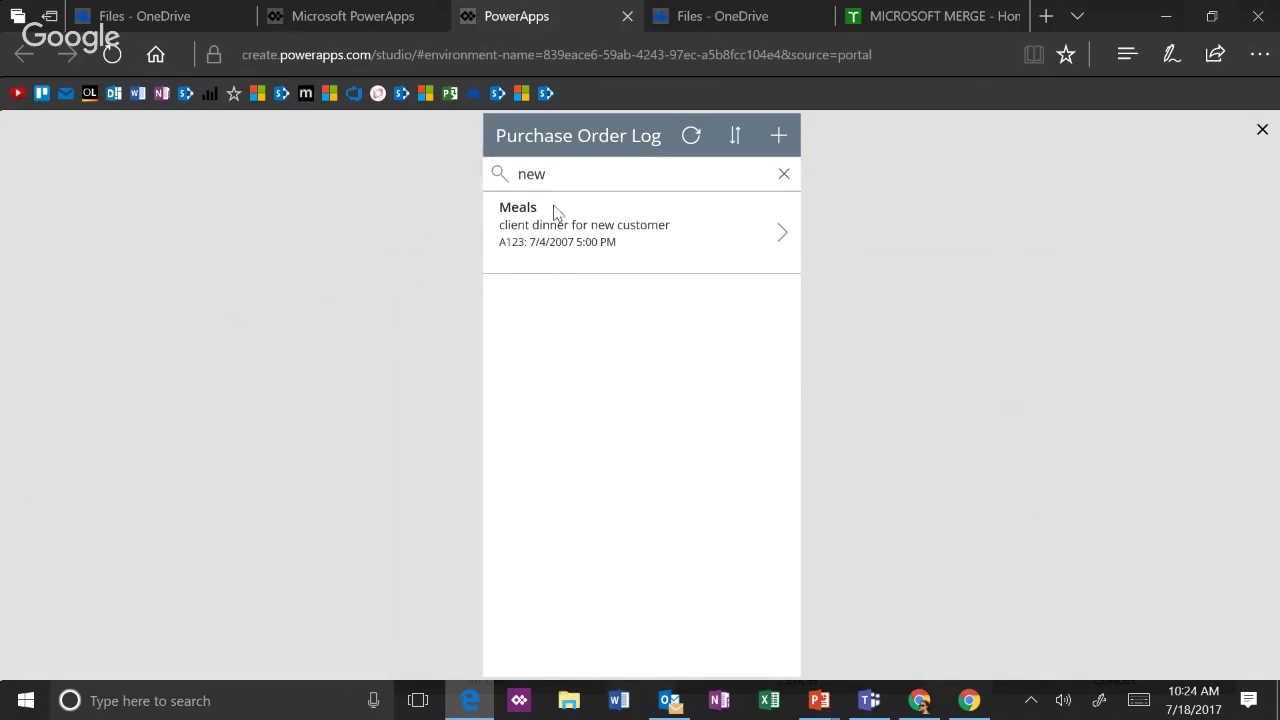
pyautogui.moveTo(563, 180); pyautogui.dragTo(416, 181)
pyautogui.click(783, 174)
pyautogui.click(1262, 132)
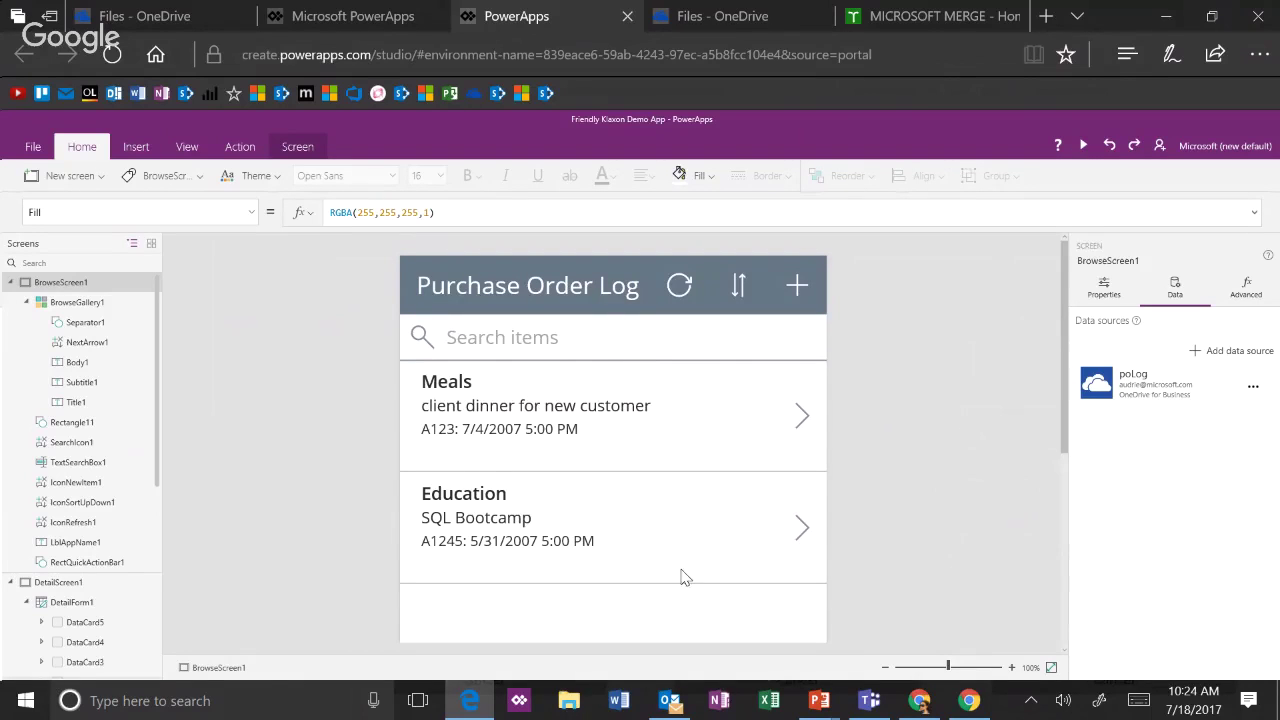
# - Review the available gallery layouts and the advanced settings of BrowseGallery1
pyautogui.click(665, 617)
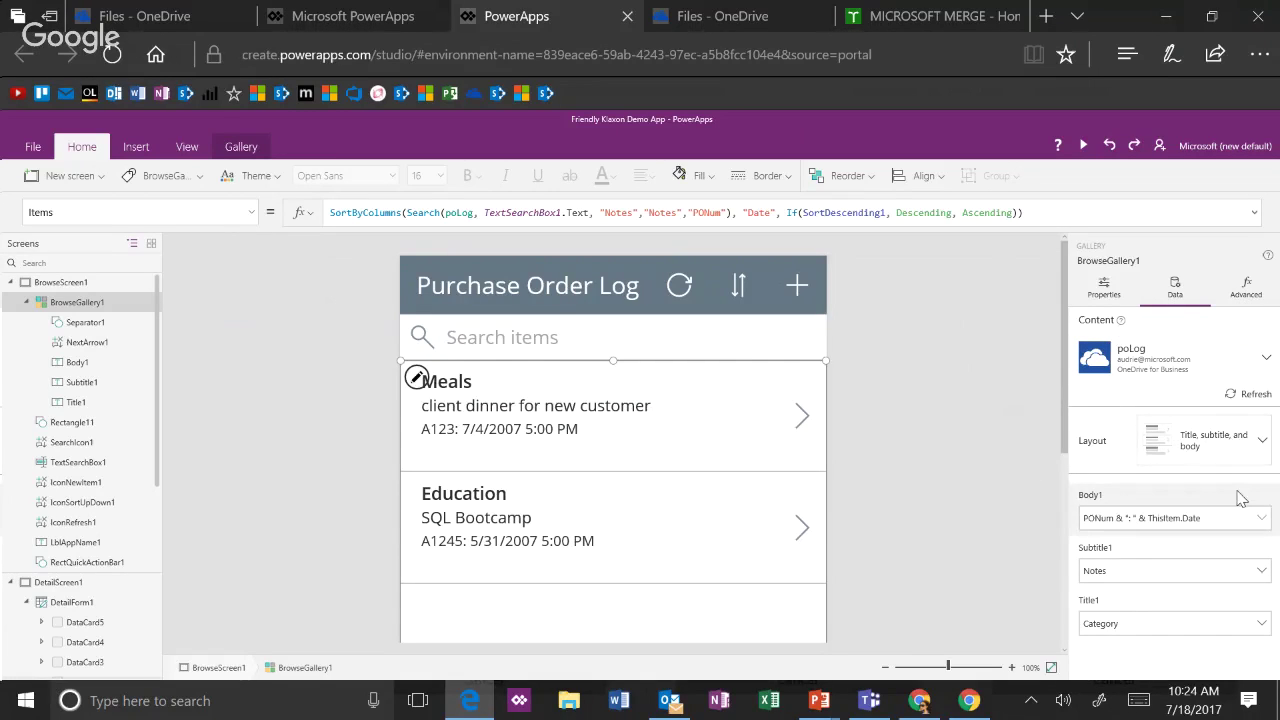
pyautogui.click(1245, 447)
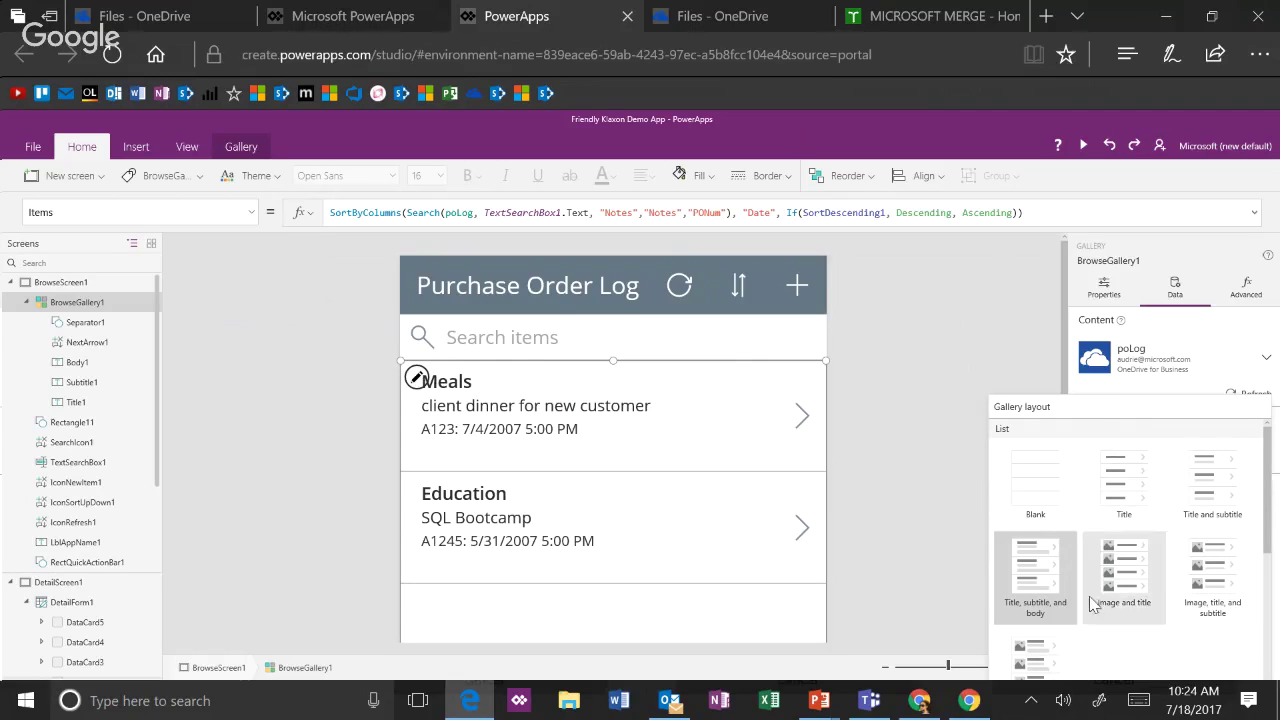
pyautogui.click(1246, 290)
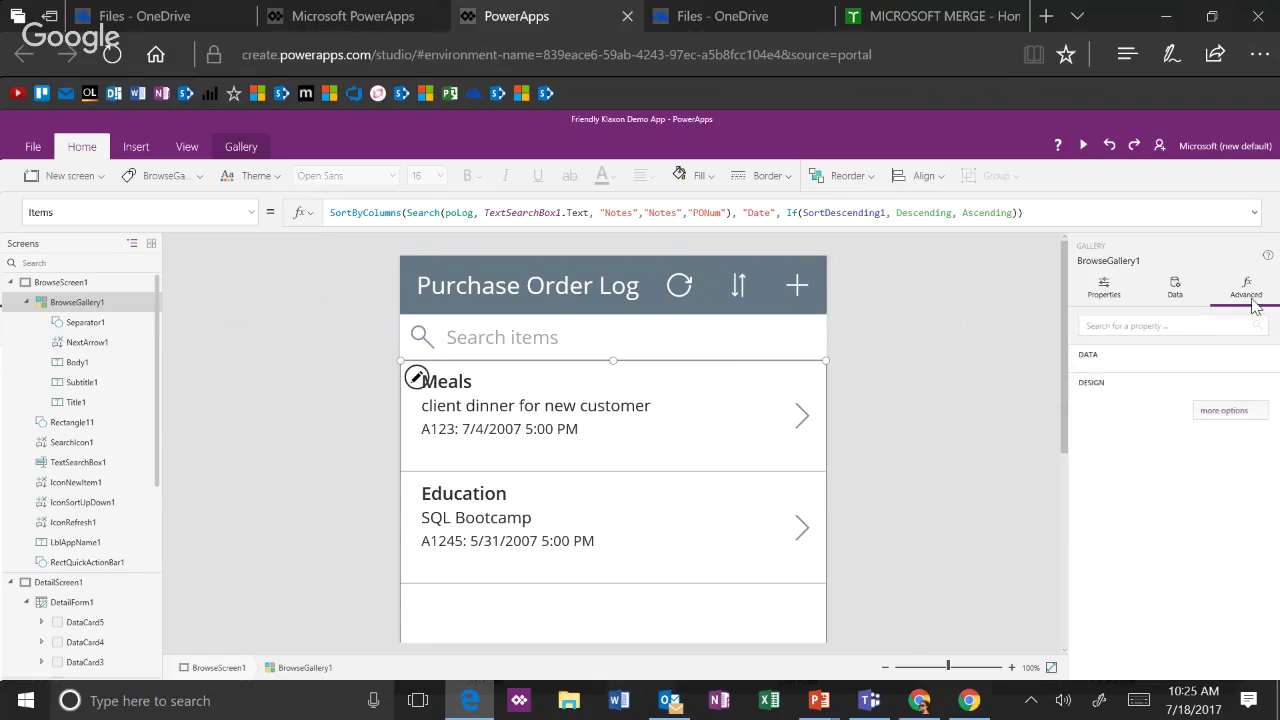
# - Look through the formula properties of BrowseGallery1 and set its wrap count to 2
pyautogui.click(1103, 300)
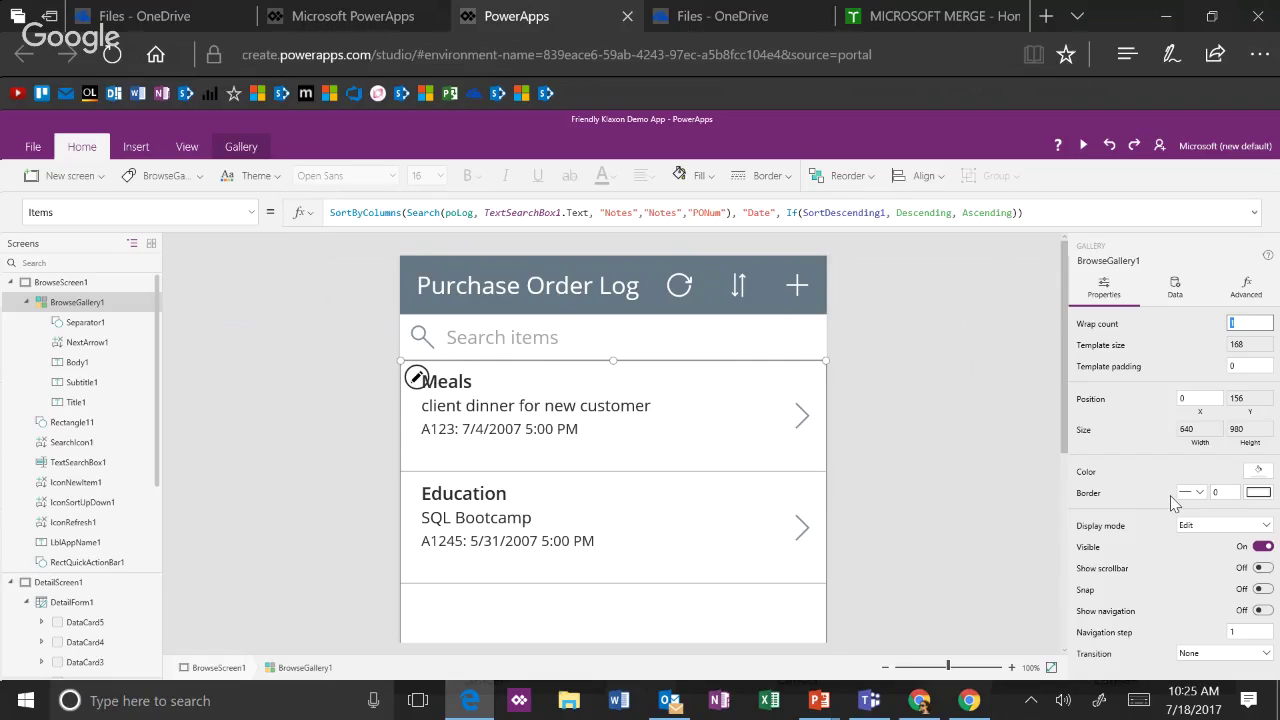
pyautogui.click(253, 214)
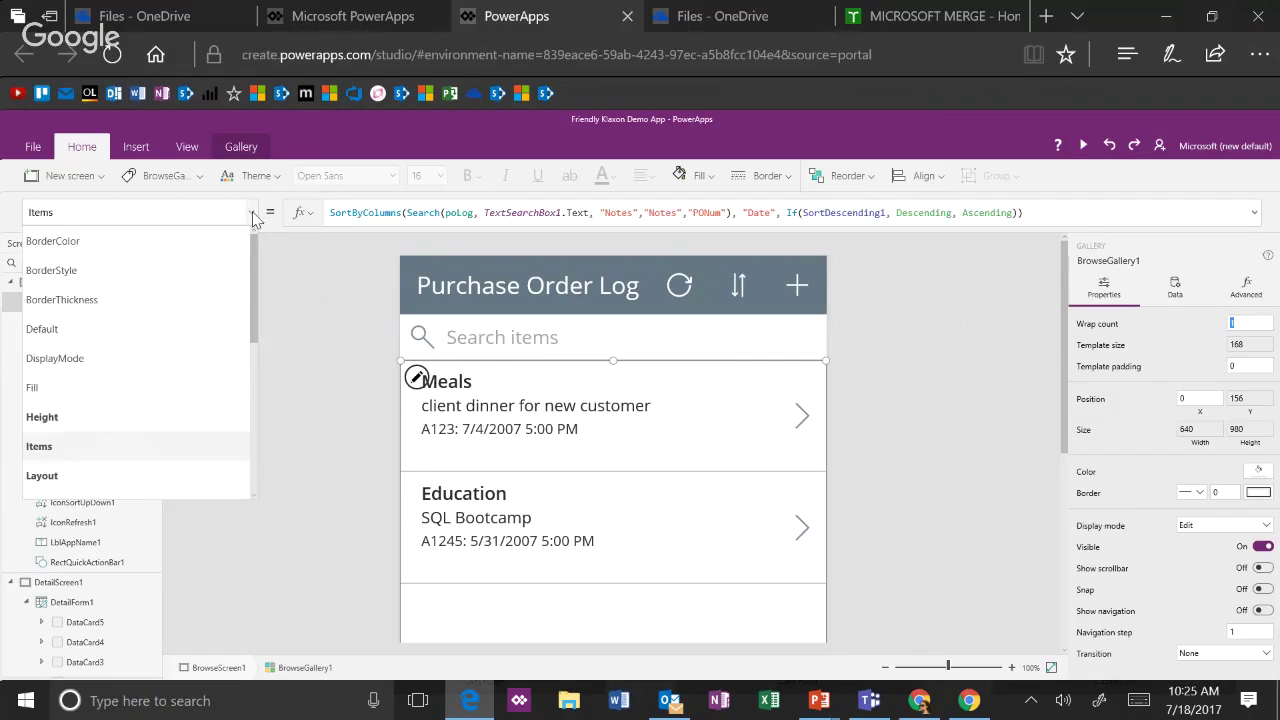
pyautogui.click(1182, 349)
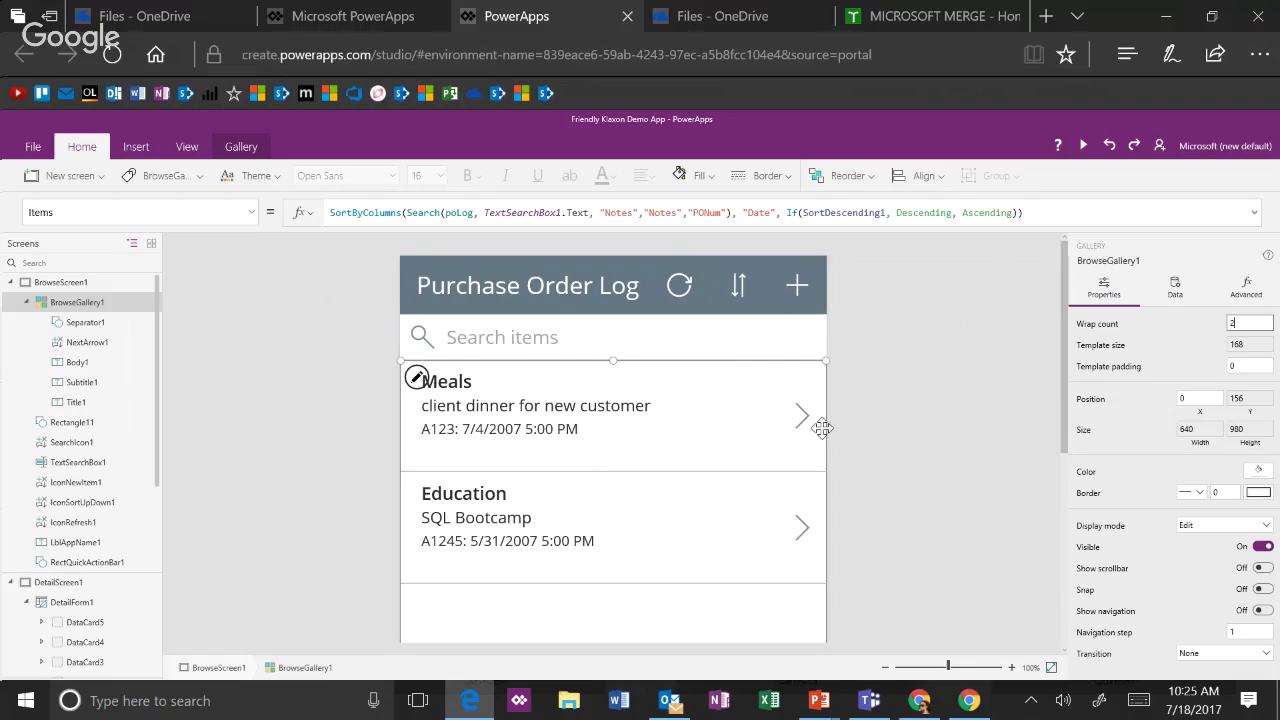
pyautogui.click(1242, 366)
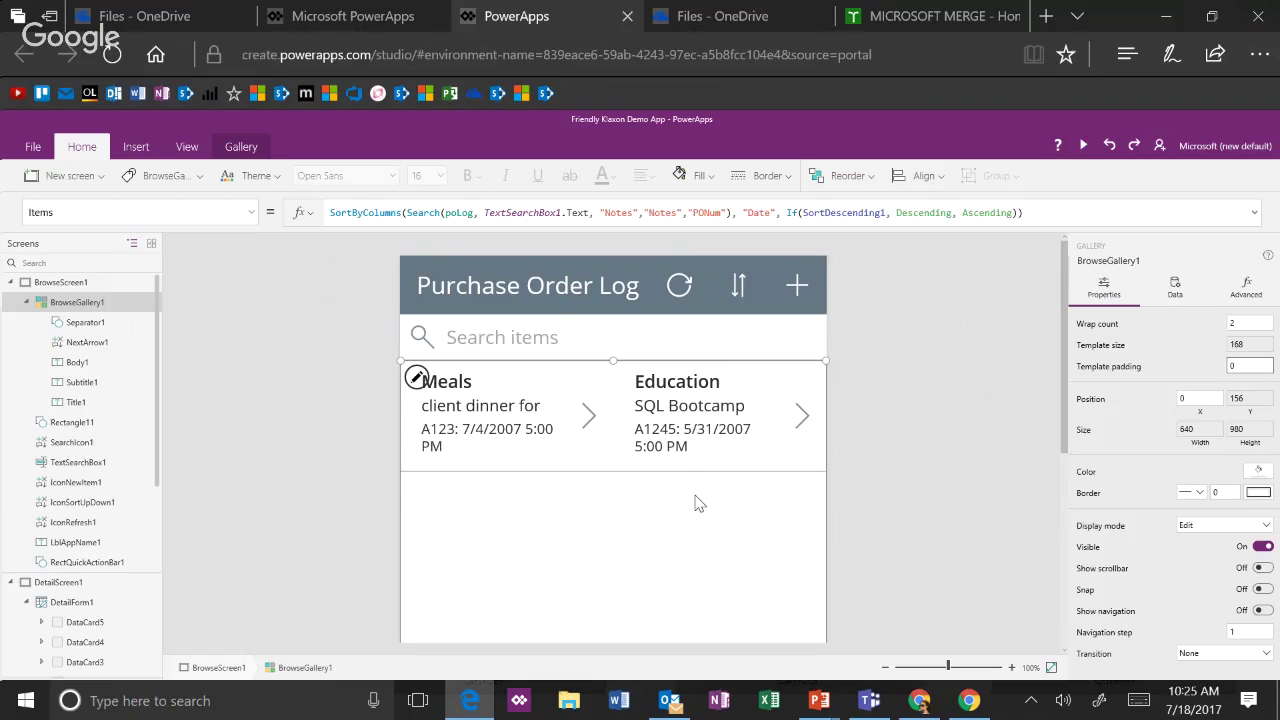
pyautogui.click(506, 462)
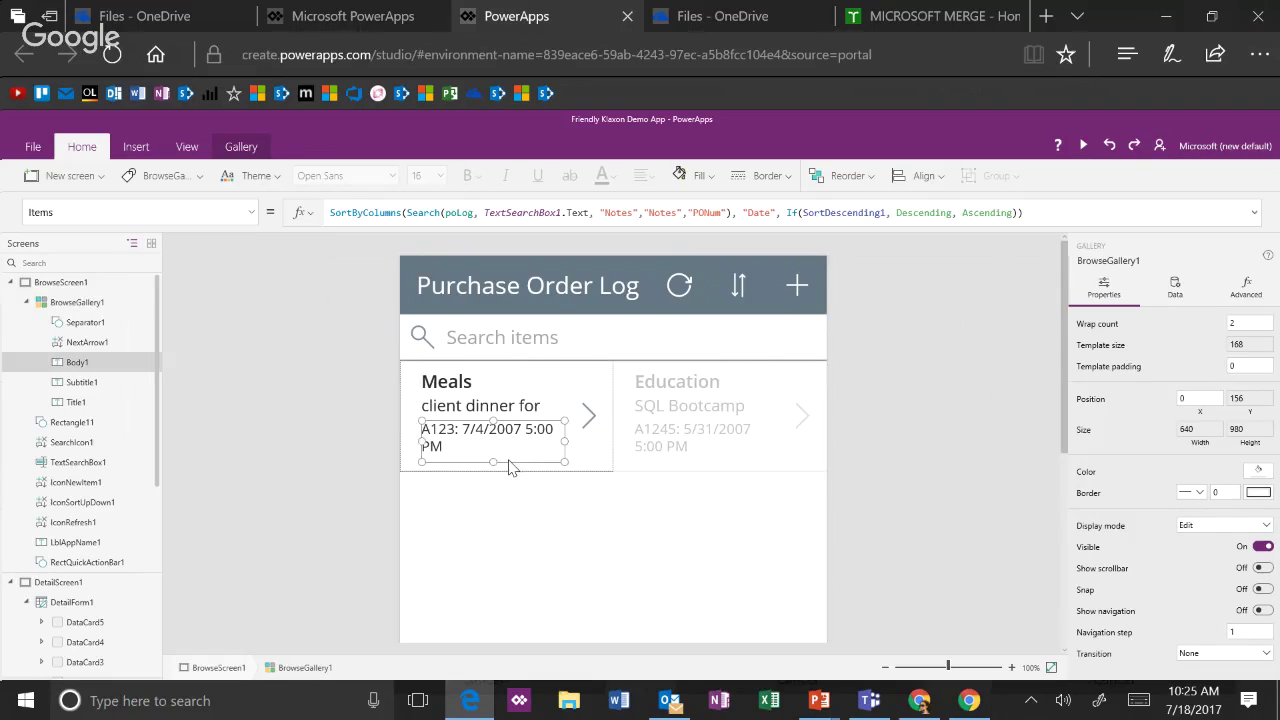
pyautogui.click(585, 457)
pyautogui.click(588, 424)
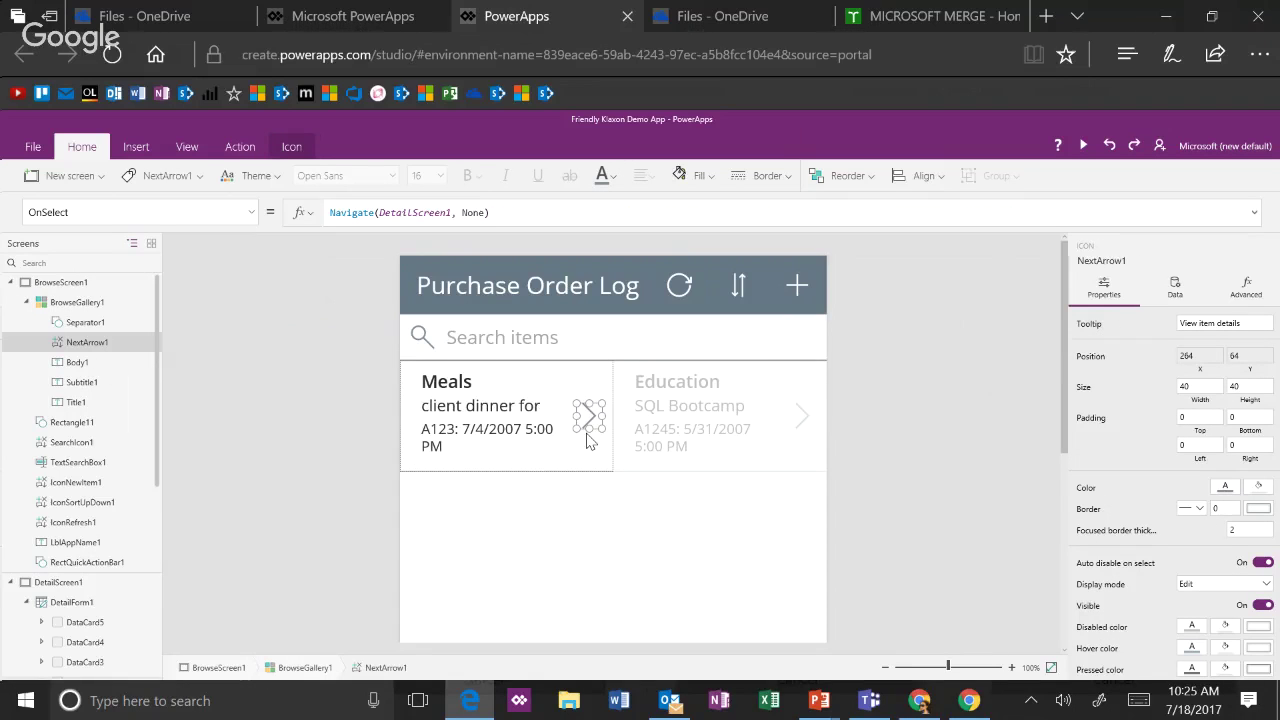
# - Replace the width formula of the gallery's Title1 label with BrowseGallery1.TemplateHeight
pyautogui.click(468, 388)
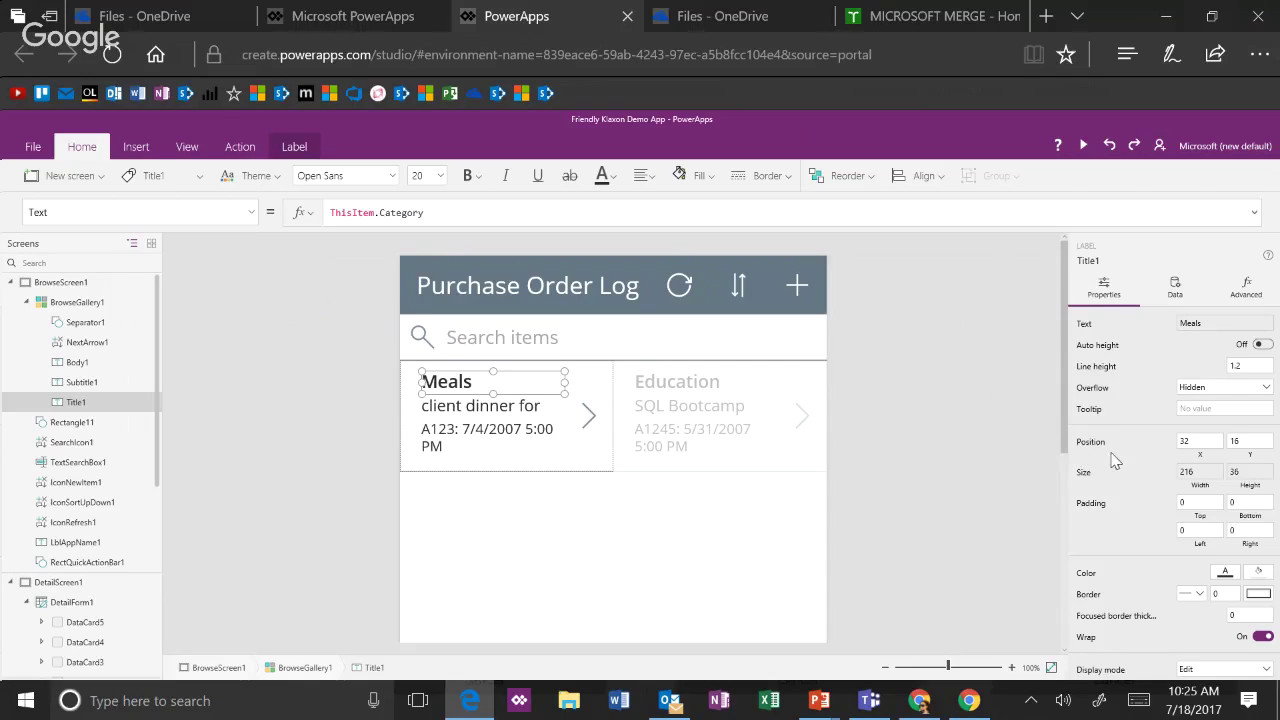
pyautogui.click(249, 215)
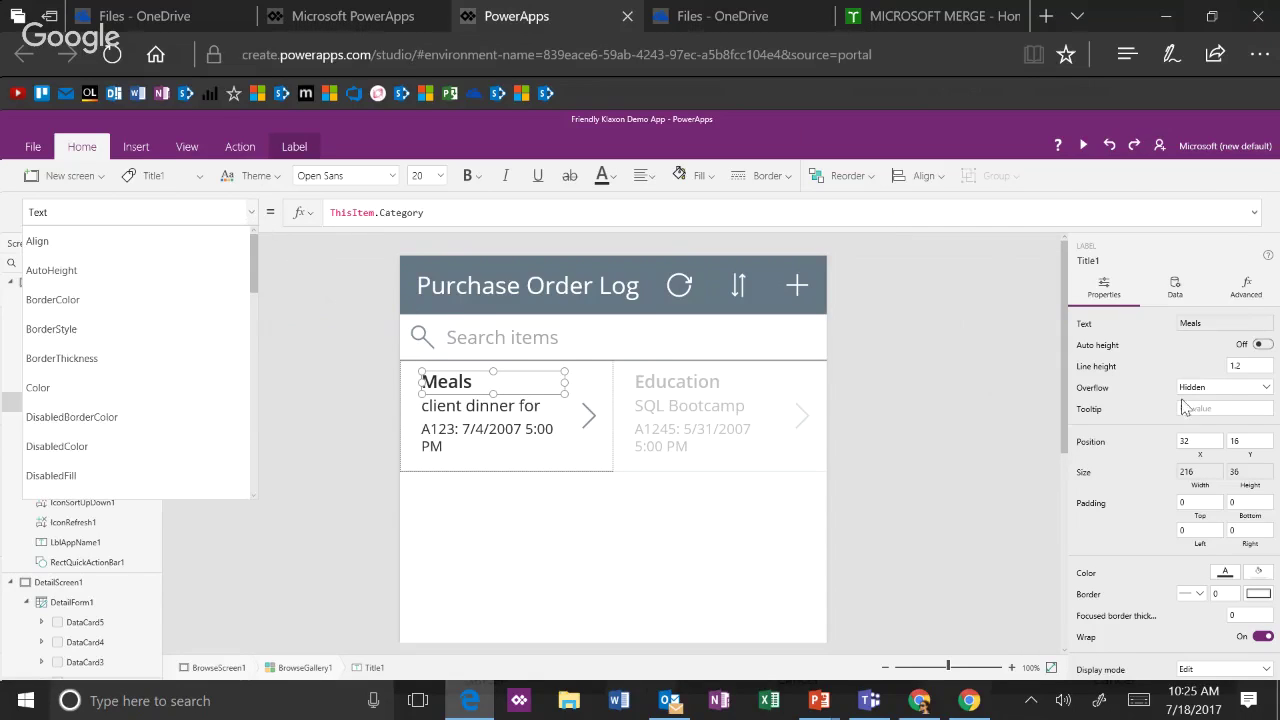
pyautogui.scroll(-10, 127, 387)
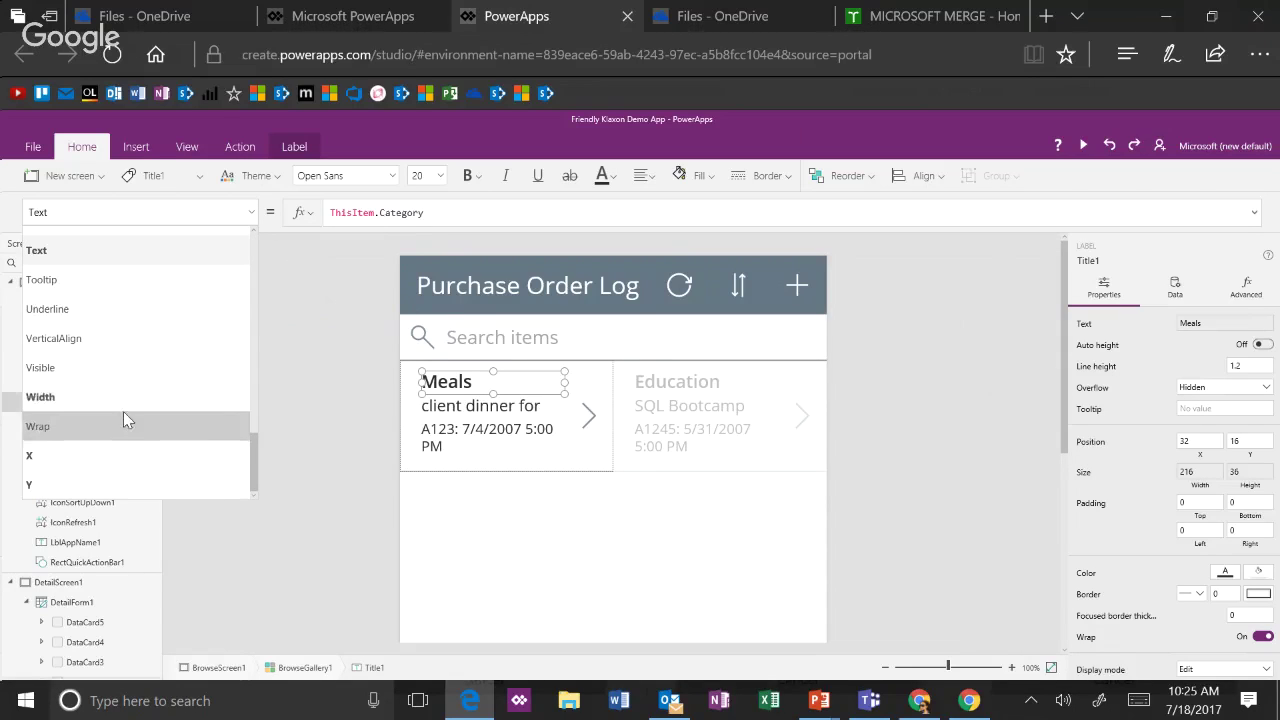
pyautogui.click(132, 397)
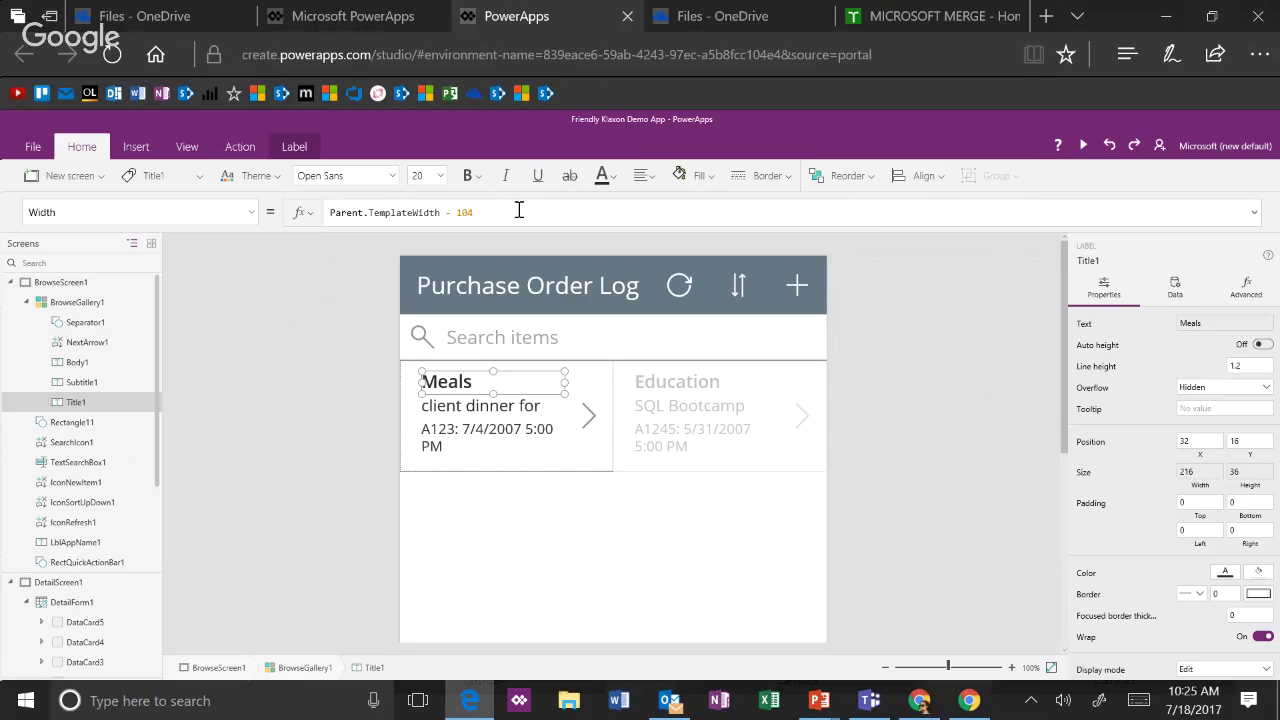
pyautogui.moveTo(472, 212); pyautogui.dragTo(5, 112)
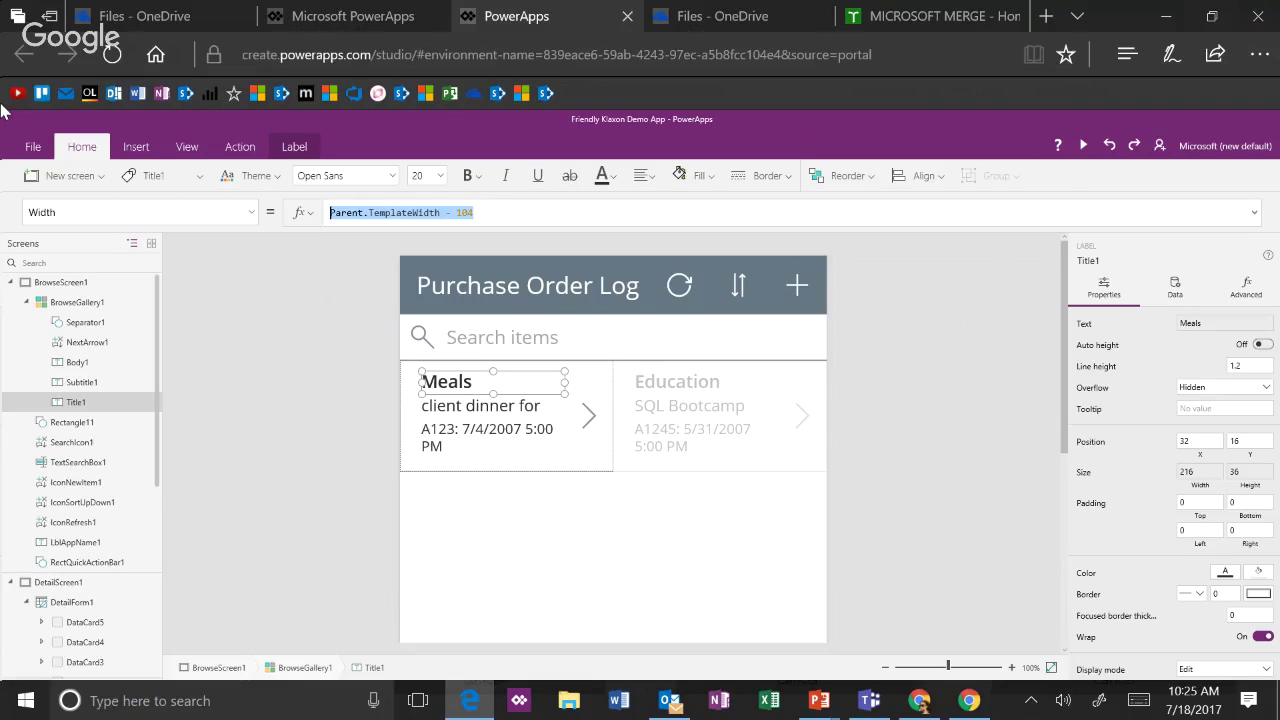
pyautogui.write('brow')
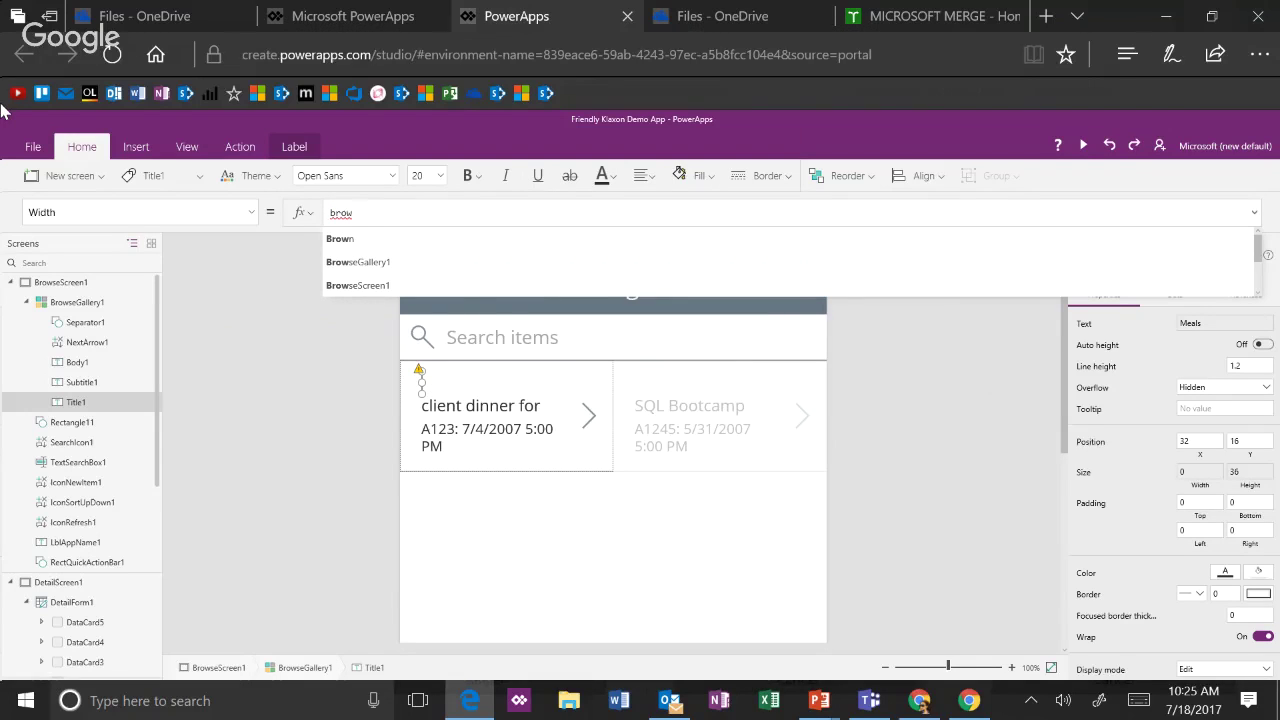
pyautogui.press('Tab')
pyautogui.press('BackSpace')
pyautogui.write('s')
pyautogui.press('BackSpace')
pyautogui.write('s')
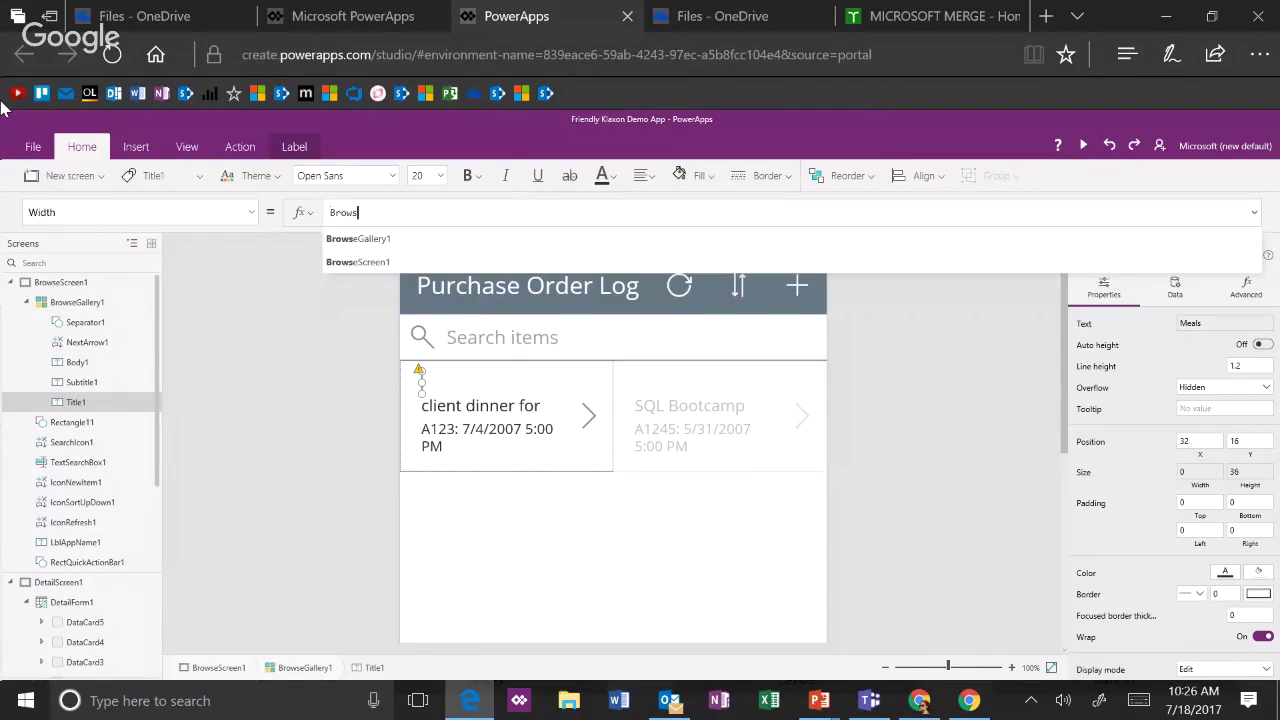
pyautogui.press('Tab')
pyautogui.write('.tempa')
pyautogui.press('BackSpace')
pyautogui.write('lateHeight')
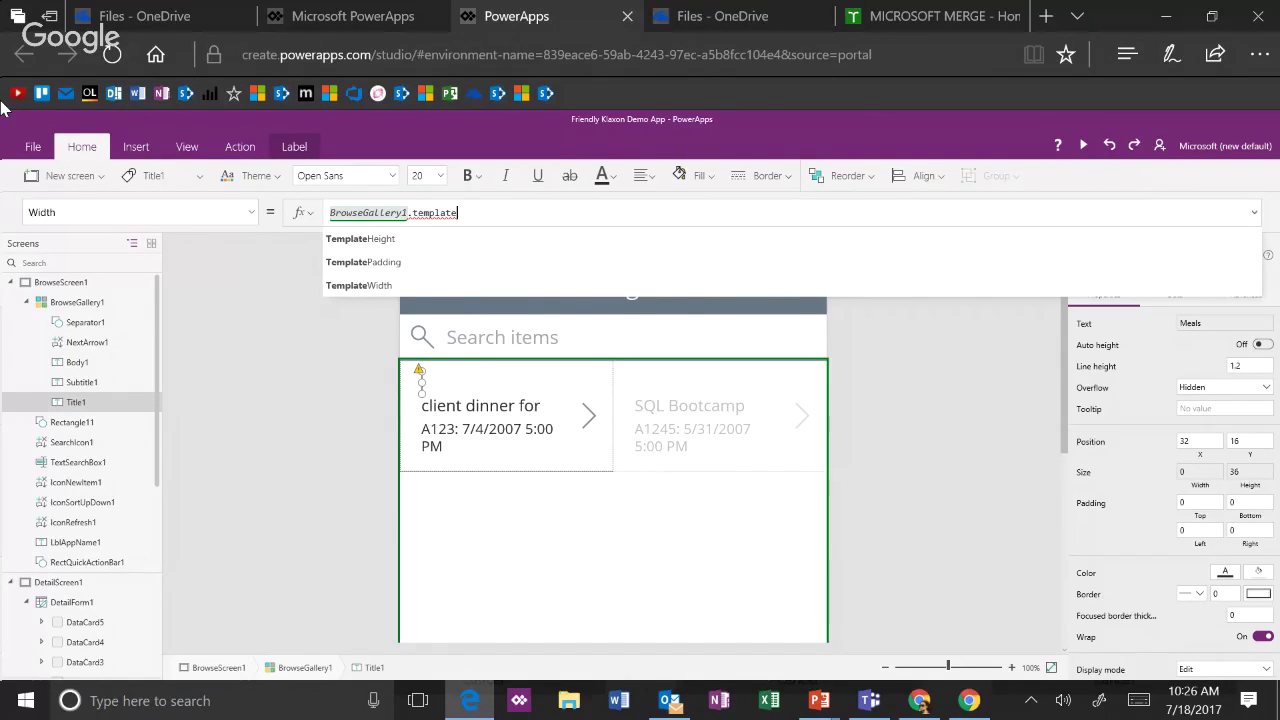
pyautogui.press('Tab')
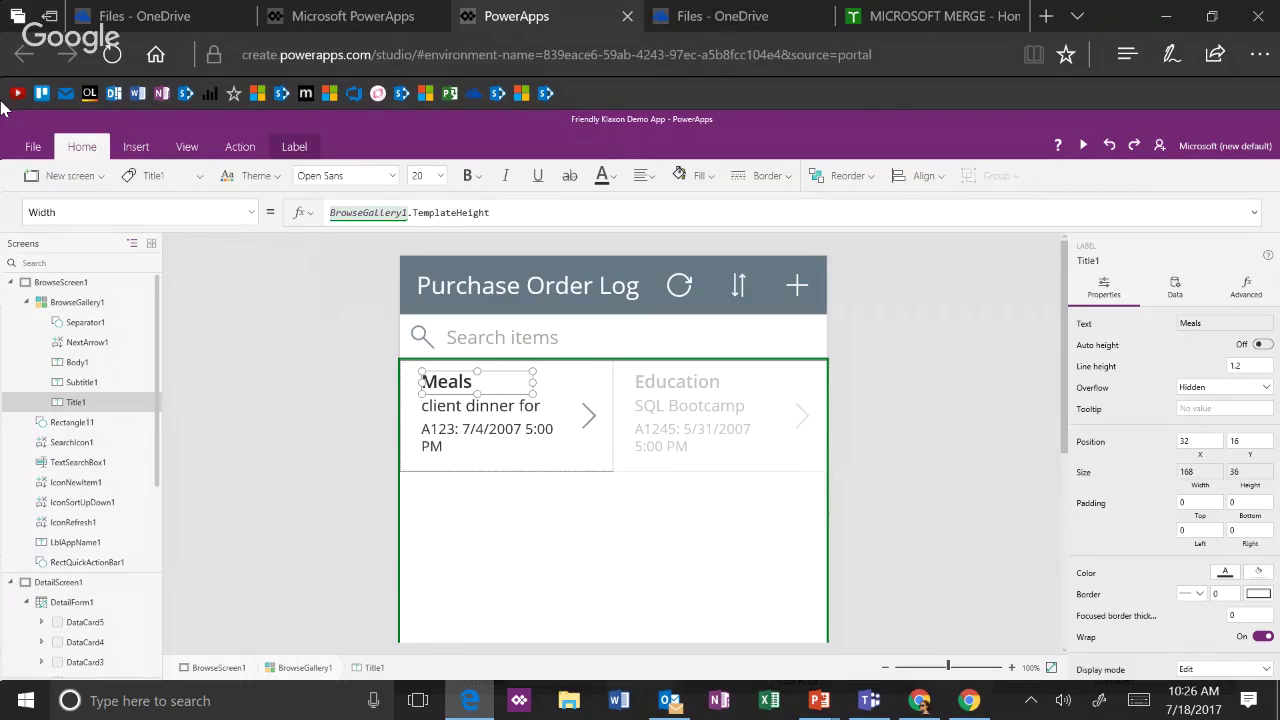
# - Correct the width formula of Title1 to BrowseGallery1.TemplateWidth and align the label to the left of the template
pyautogui.press('BackSpace')
pyautogui.press('BackSpace')
pyautogui.press('BackSpace')
pyautogui.press('BackSpace')
pyautogui.press('BackSpace')
pyautogui.press('BackSpace')
pyautogui.write('w')
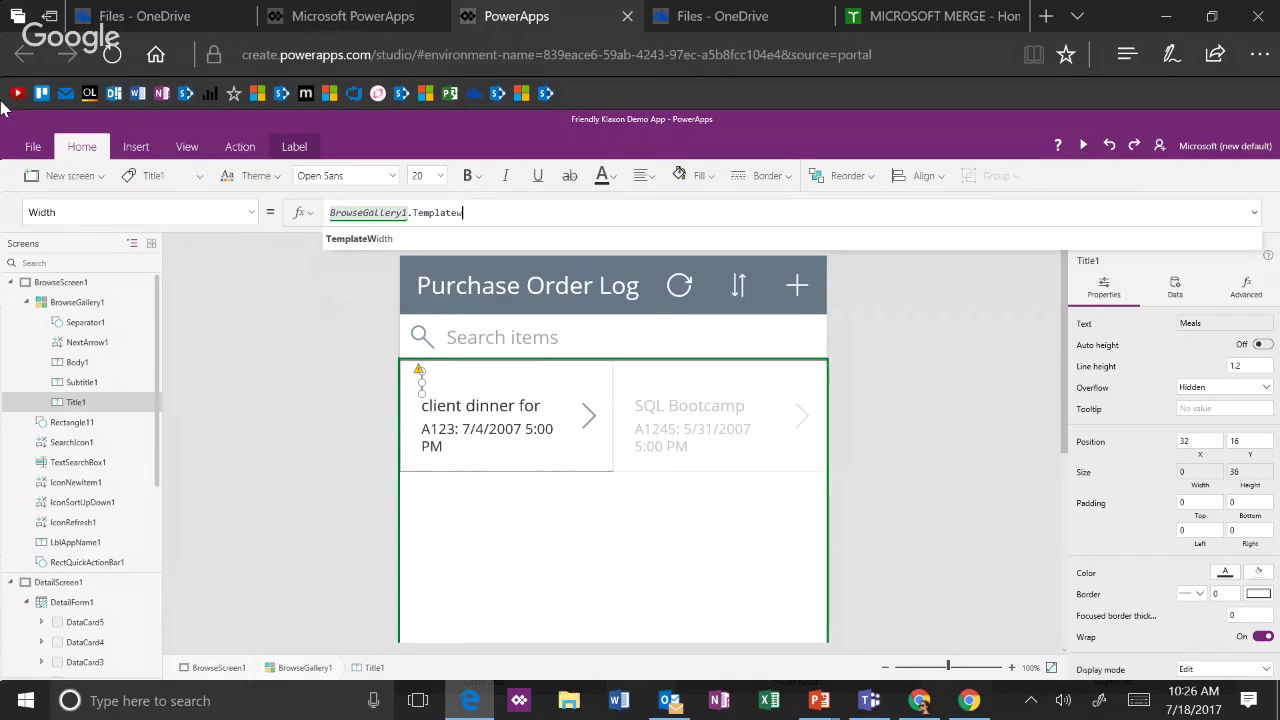
pyautogui.write('idth')
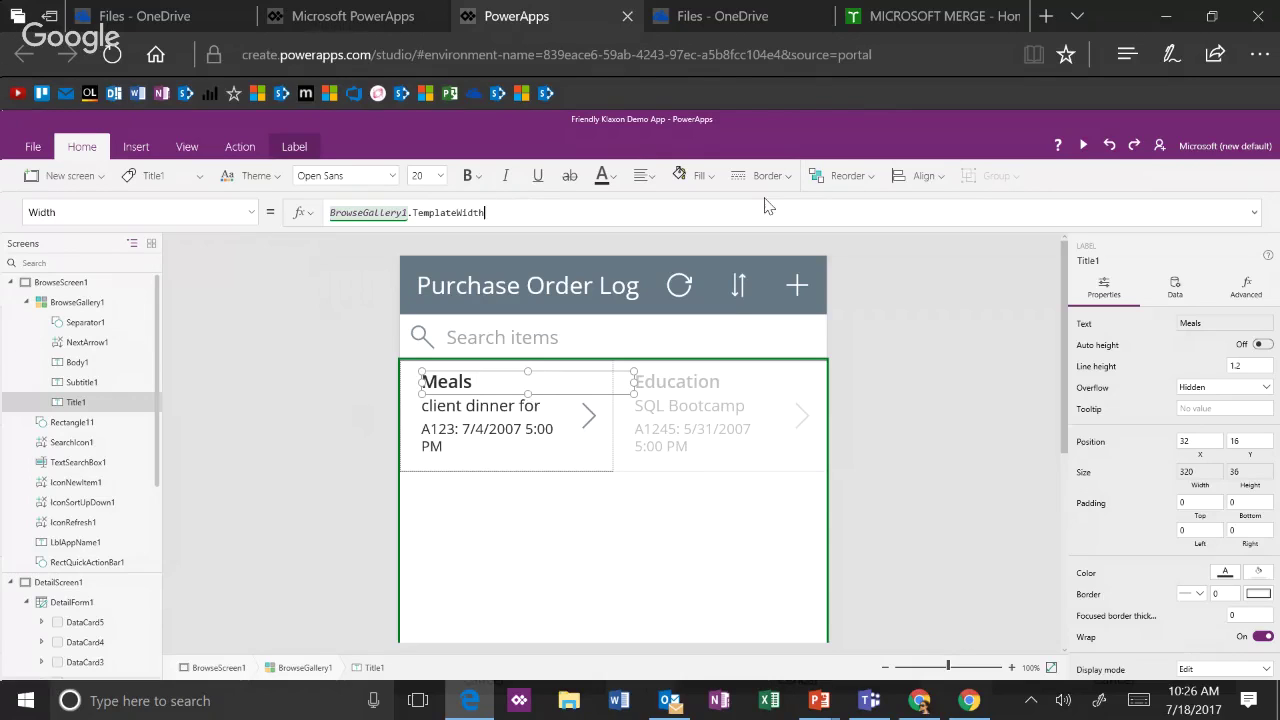
pyautogui.click(926, 178)
pyautogui.click(930, 207)
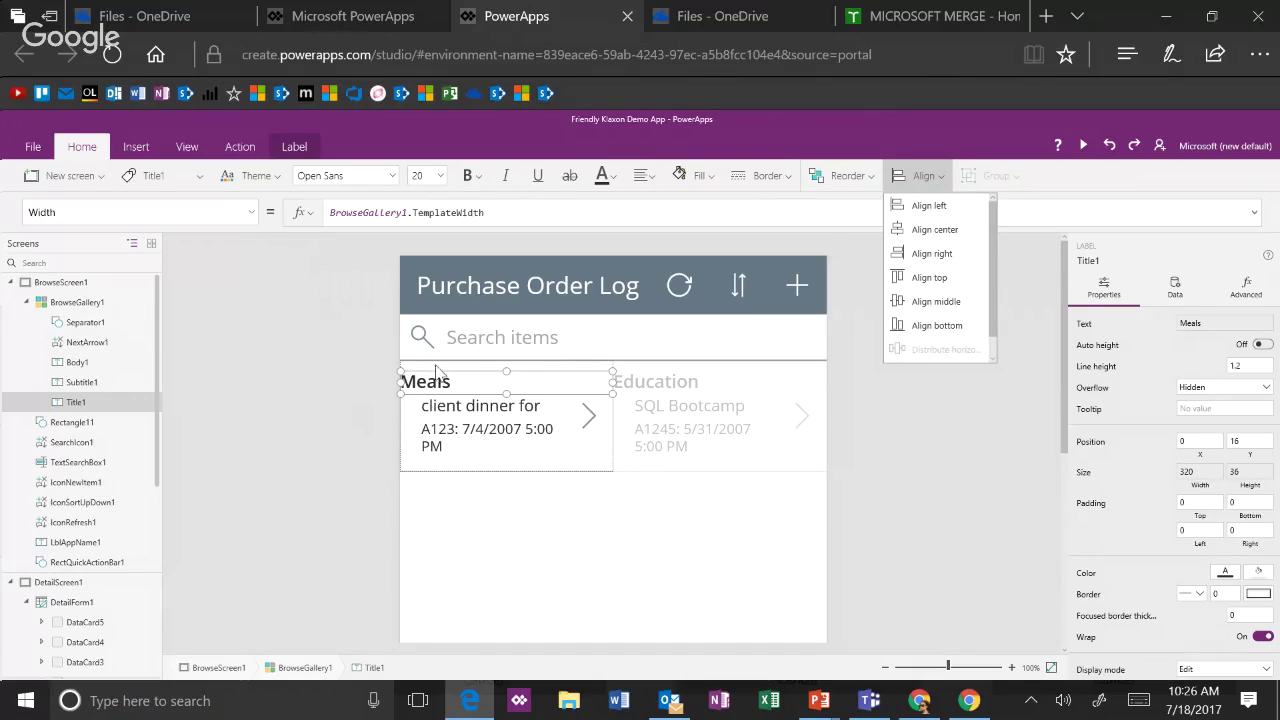
# - Fill the background of the Title1 label with the purple BD10E0
pyautogui.click(712, 178)
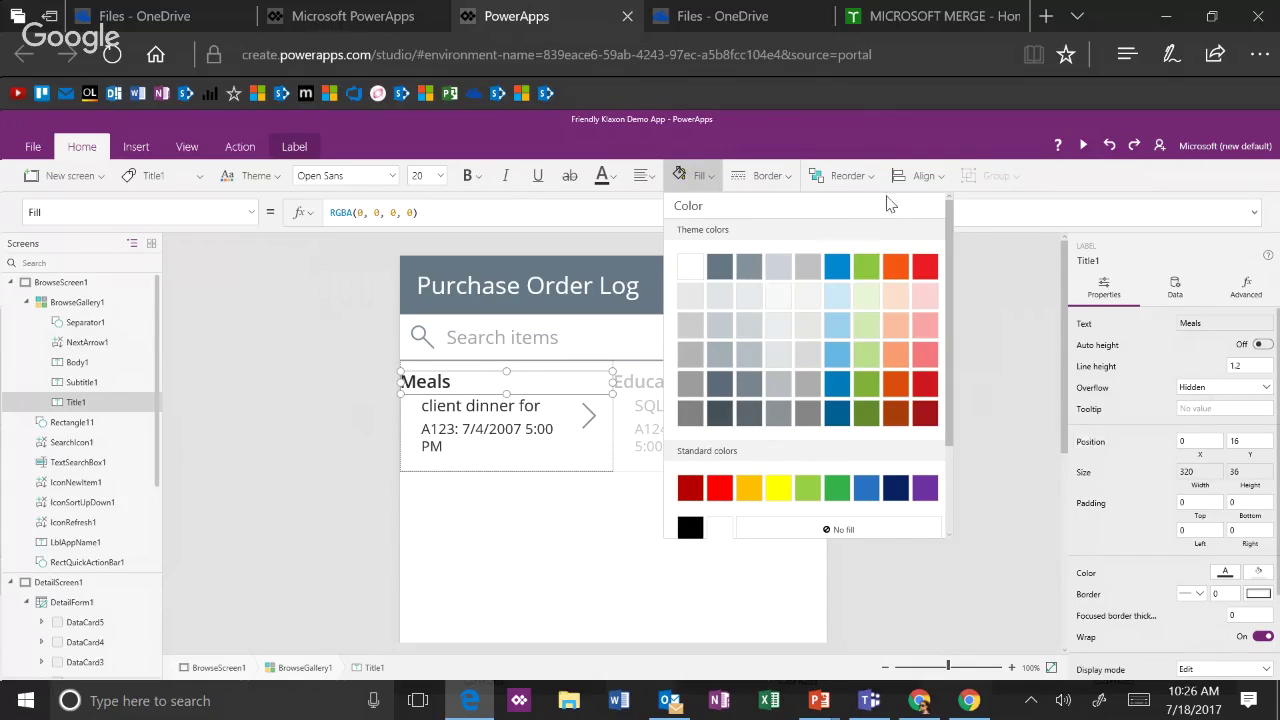
pyautogui.click(1019, 256)
pyautogui.click(569, 381)
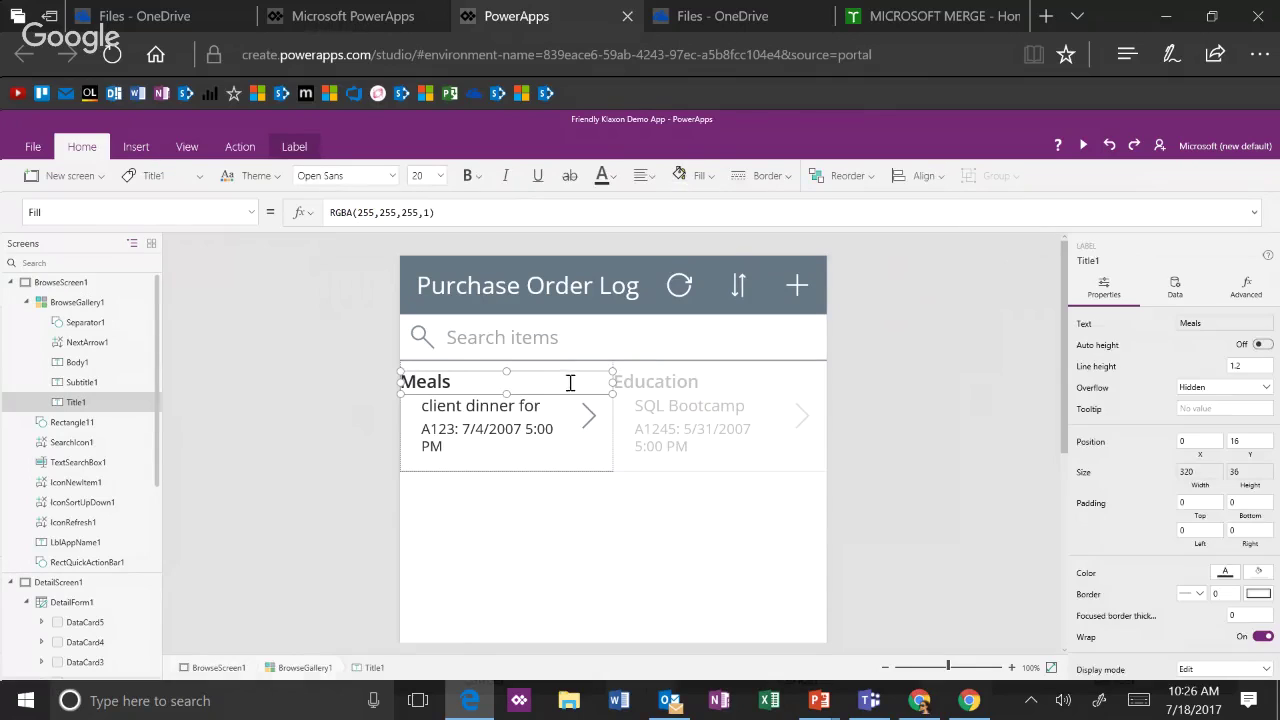
pyautogui.click(1256, 574)
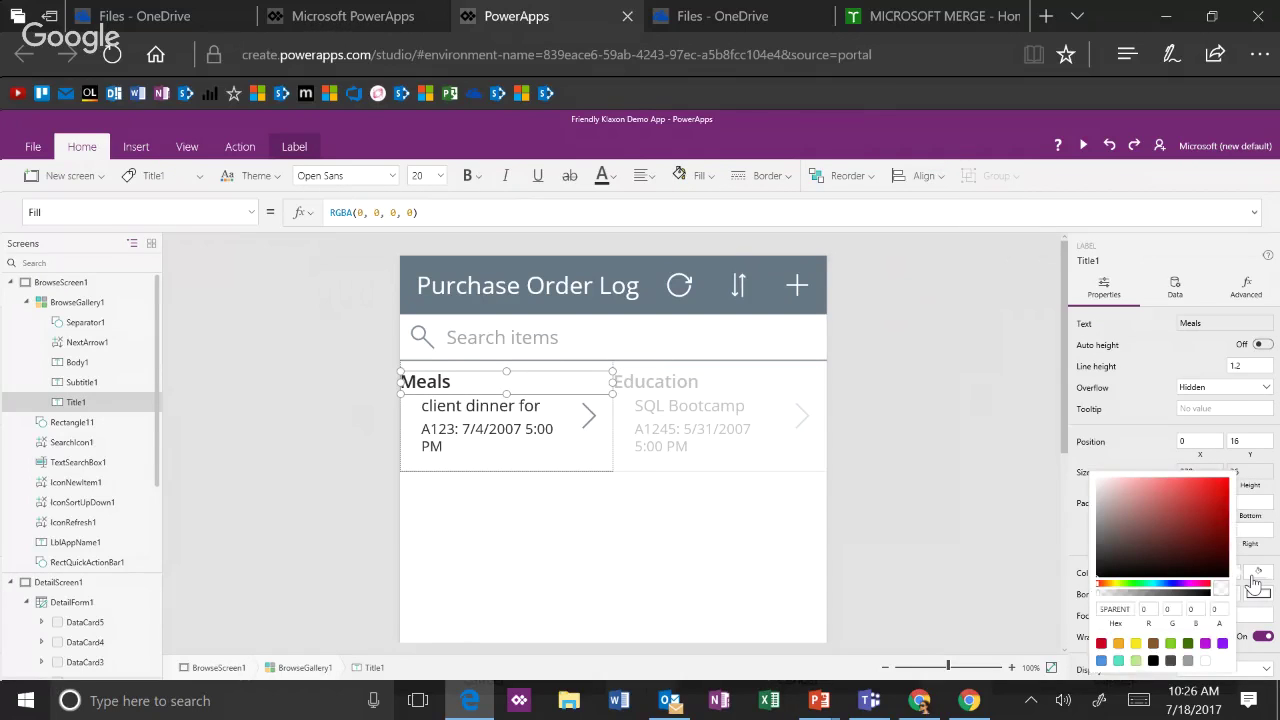
pyautogui.click(1204, 645)
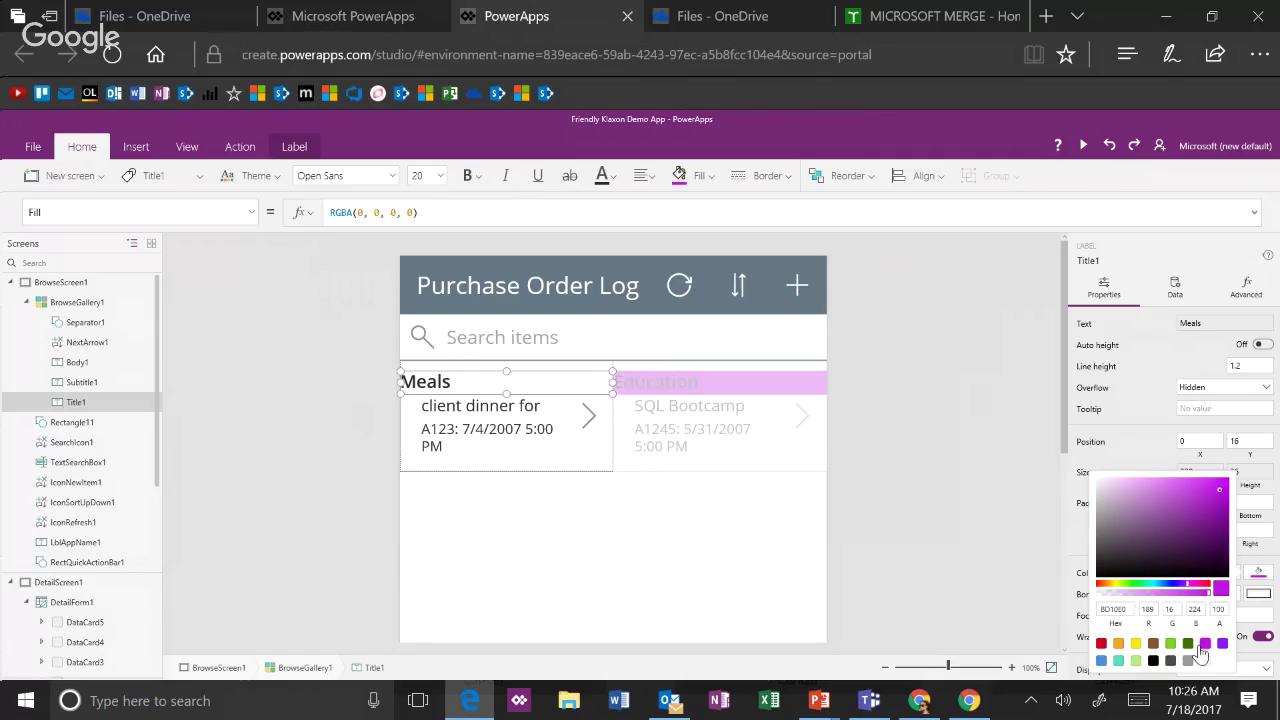
pyautogui.click(1058, 562)
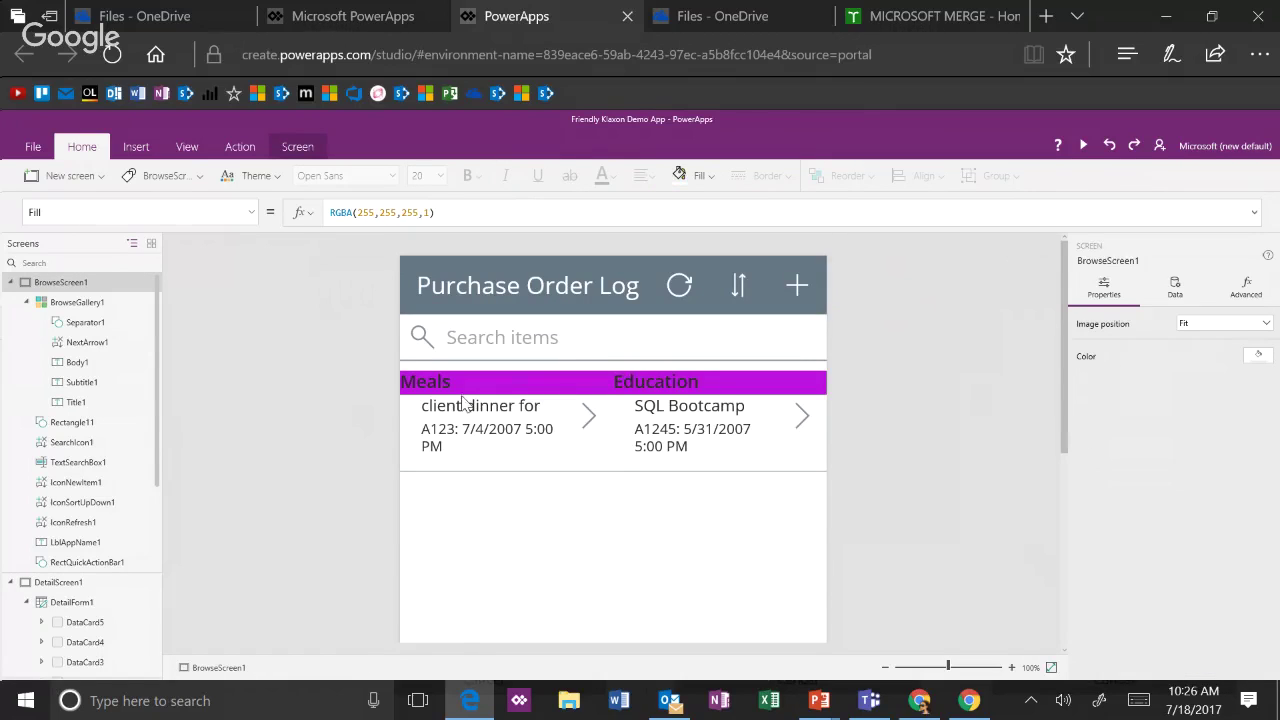
# - Change the text color of Title1 to white (FFFFFF)
pyautogui.click(457, 393)
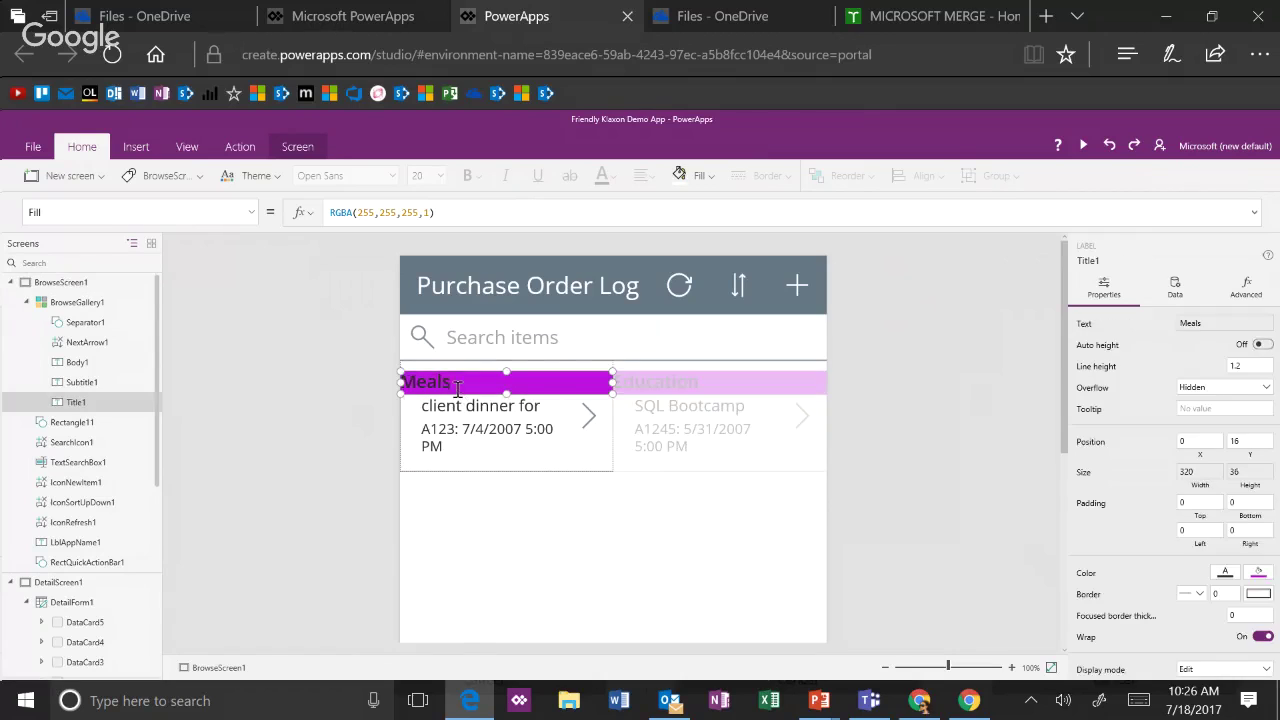
pyautogui.click(1225, 577)
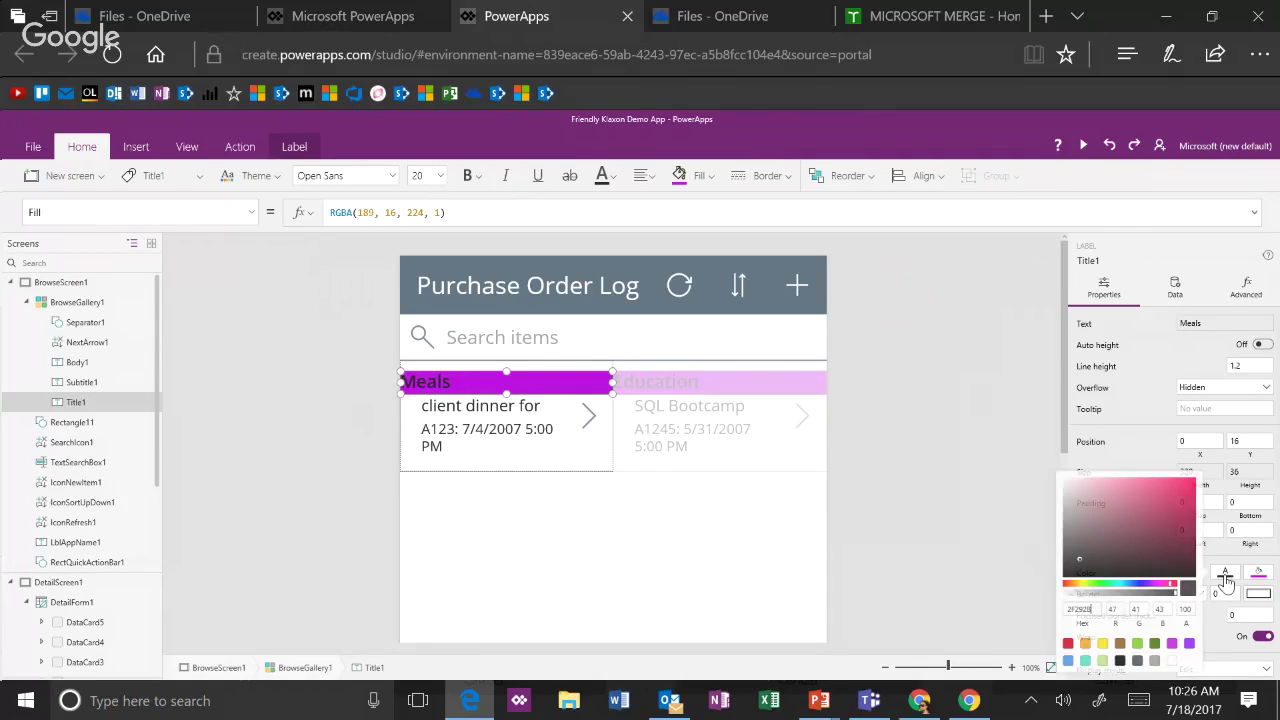
pyautogui.click(1172, 660)
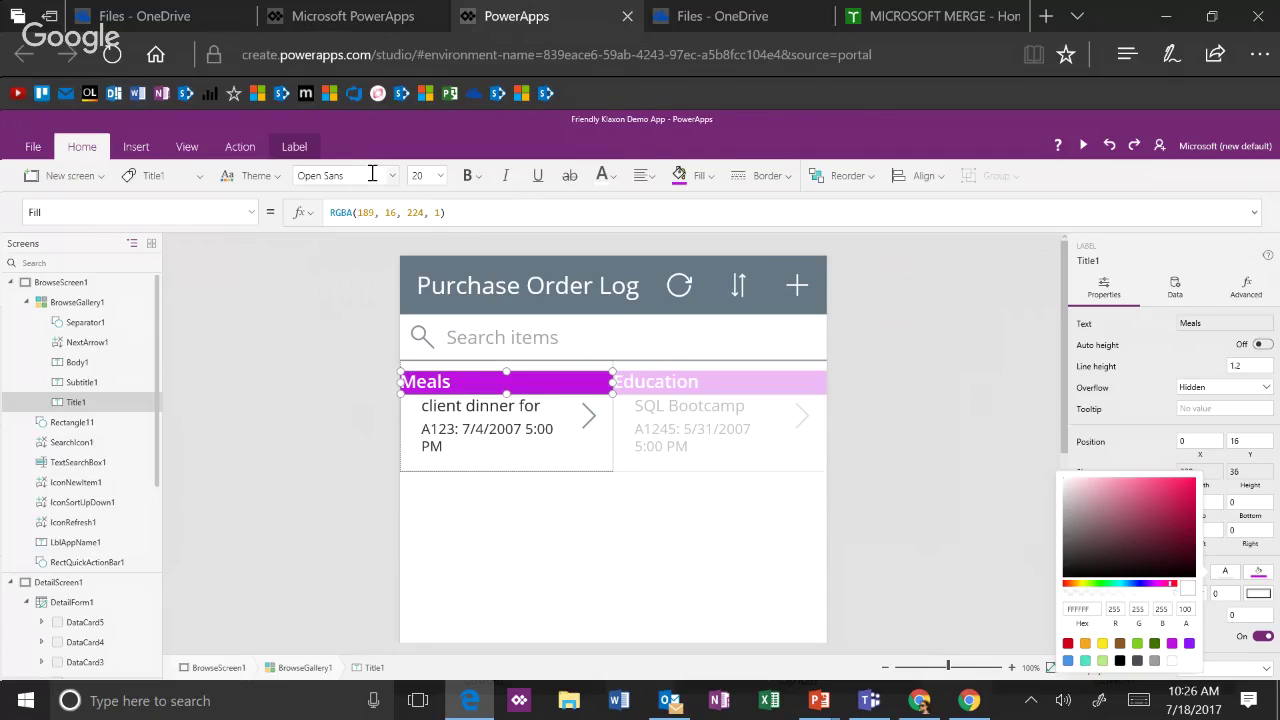
# - Set the padding of Title1 to 5 at the bottom, 5 on the left, 4 at the top and 9 on the right
pyautogui.click(294, 148)
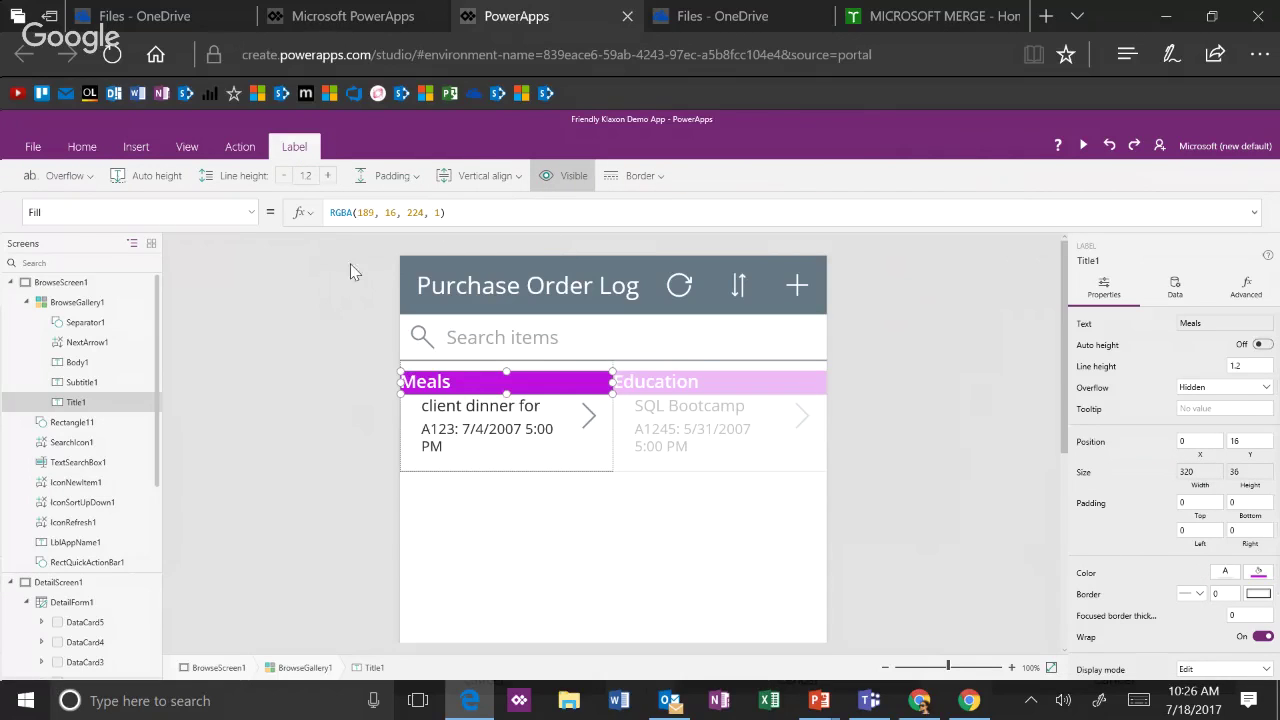
pyautogui.click(405, 179)
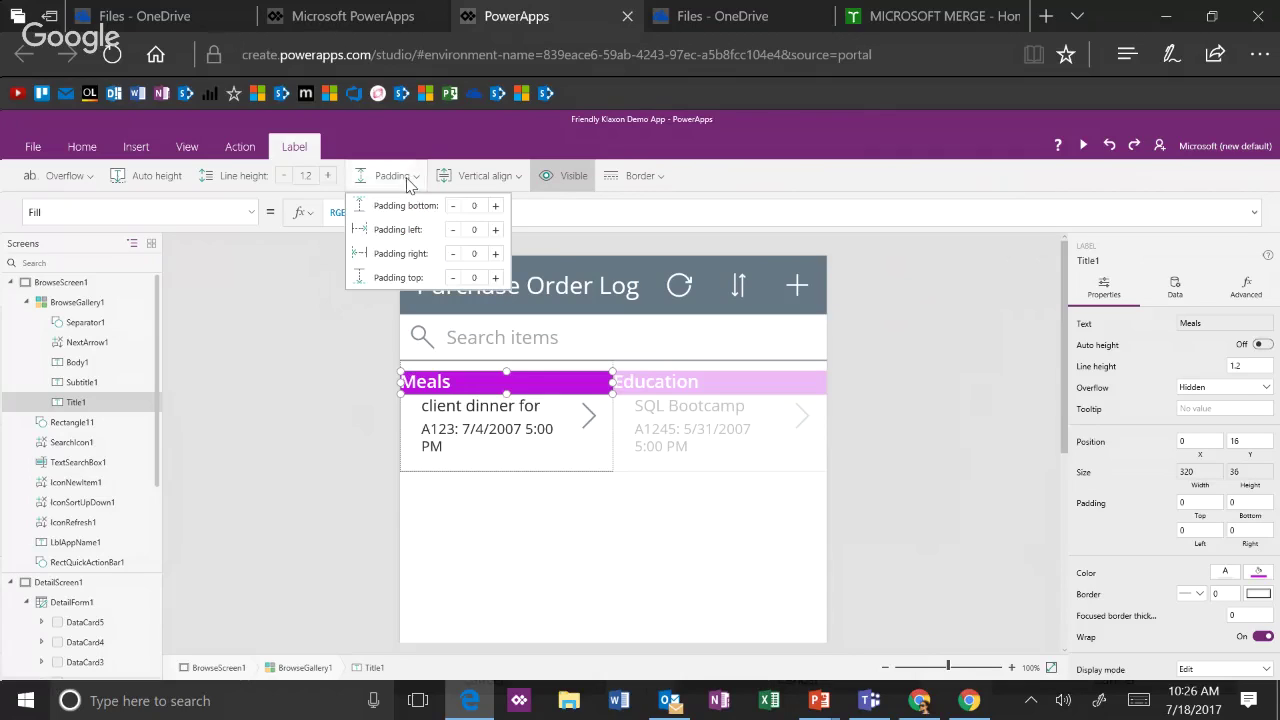
pyautogui.click(495, 206)
pyautogui.click(495, 206)
pyautogui.click(495, 206)
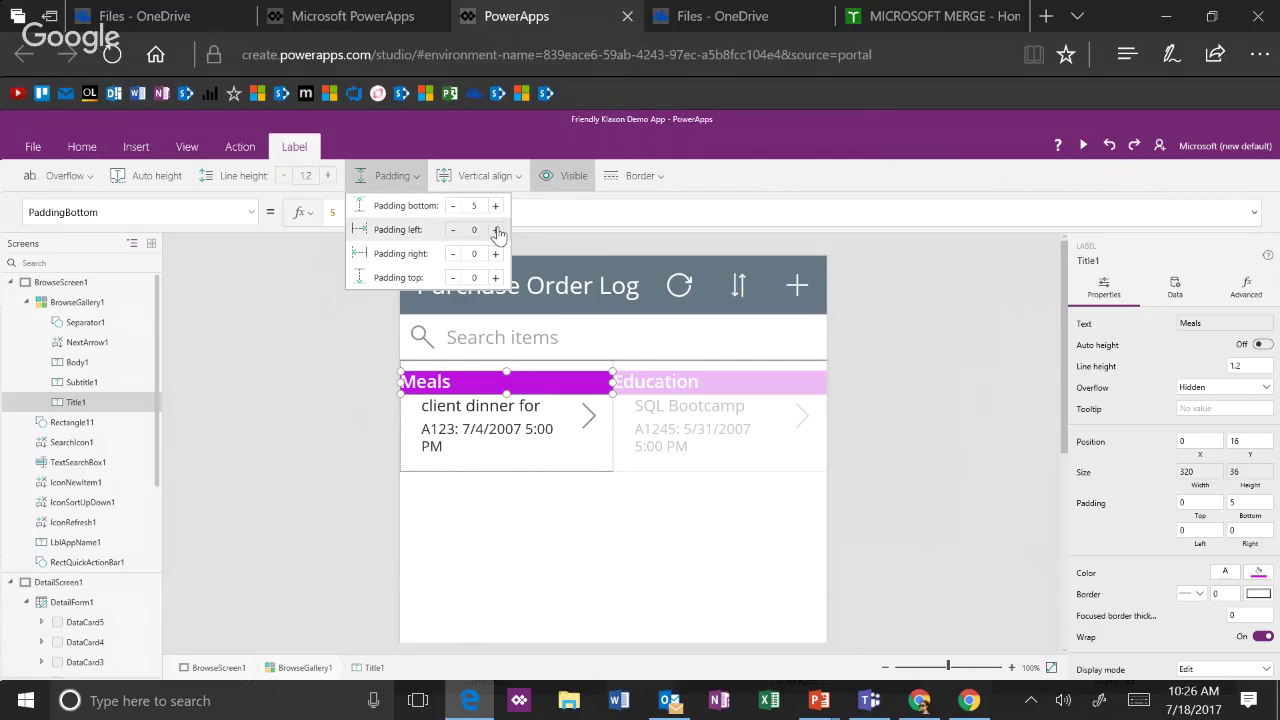
pyautogui.click(495, 230)
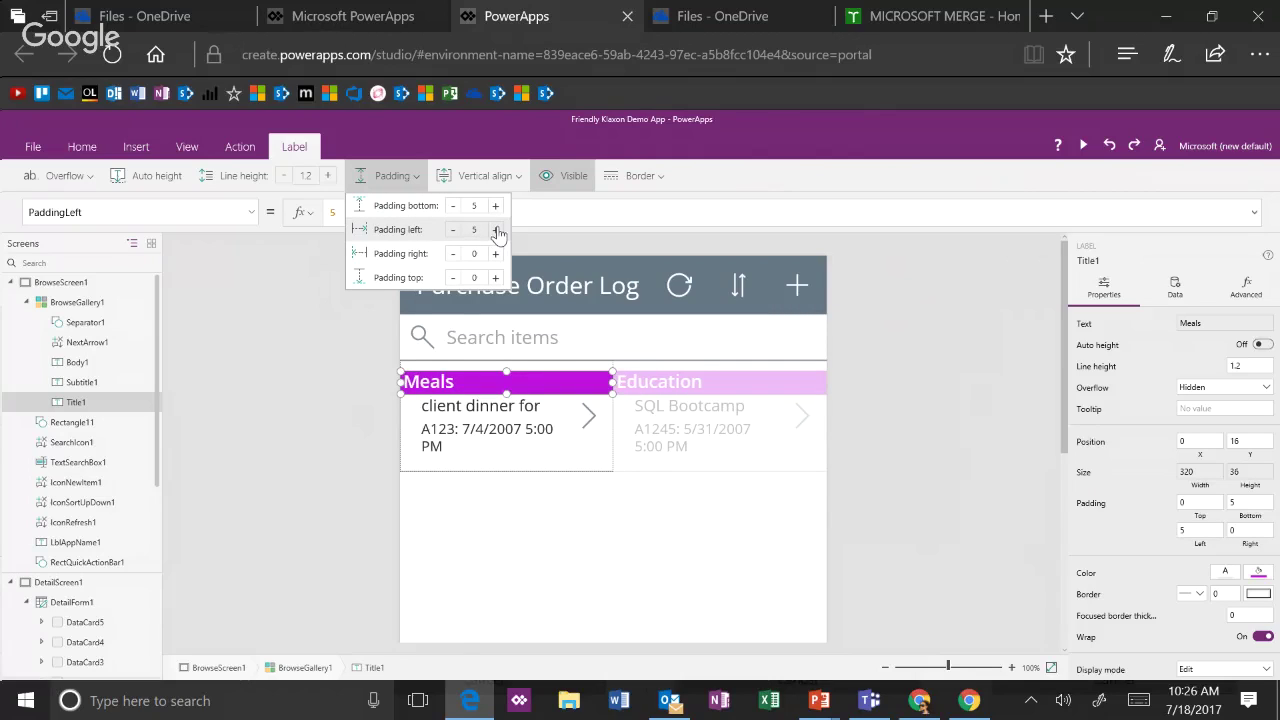
pyautogui.click(495, 254)
pyautogui.click(495, 254)
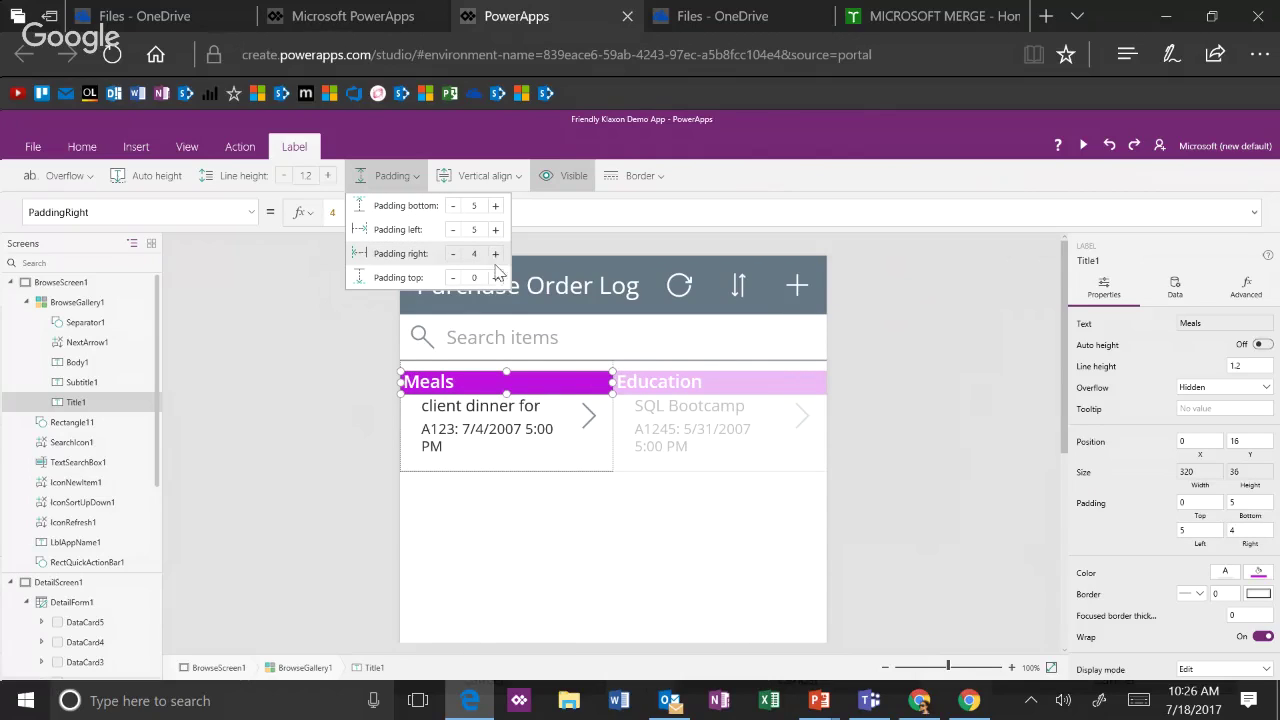
pyautogui.click(495, 278)
pyautogui.click(495, 278)
pyautogui.click(495, 278)
pyautogui.click(495, 278)
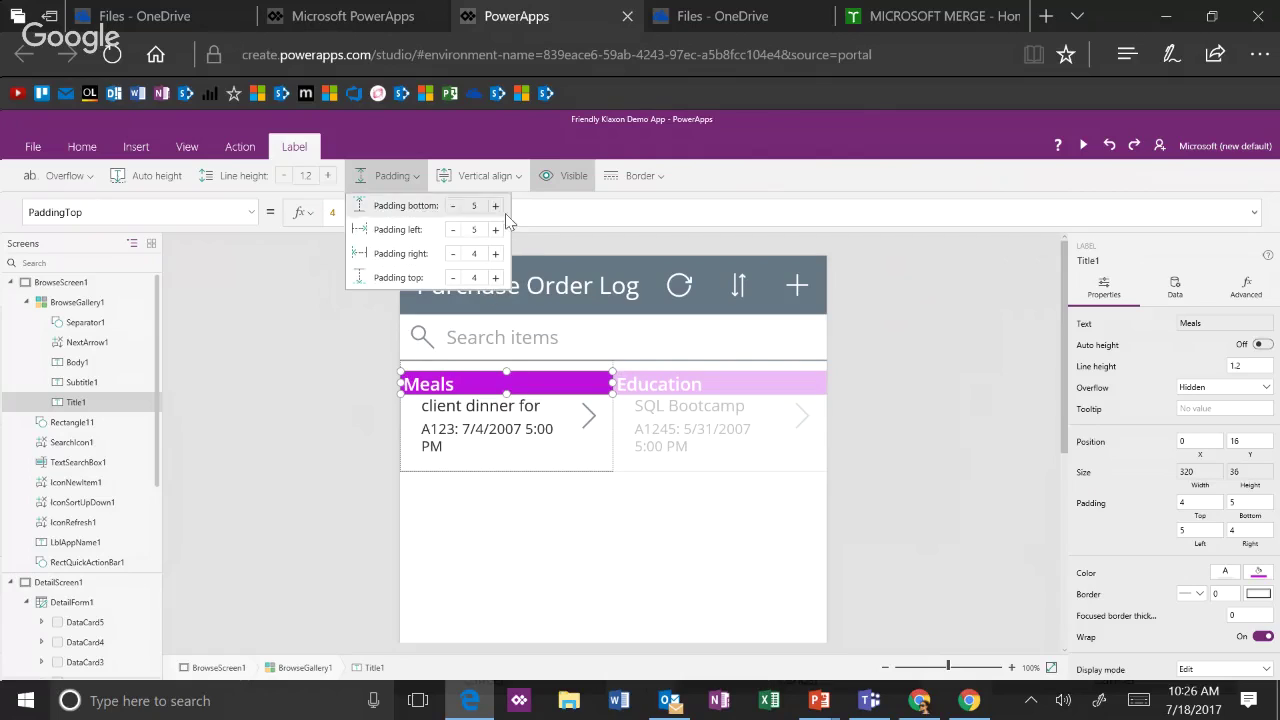
pyautogui.click(495, 254)
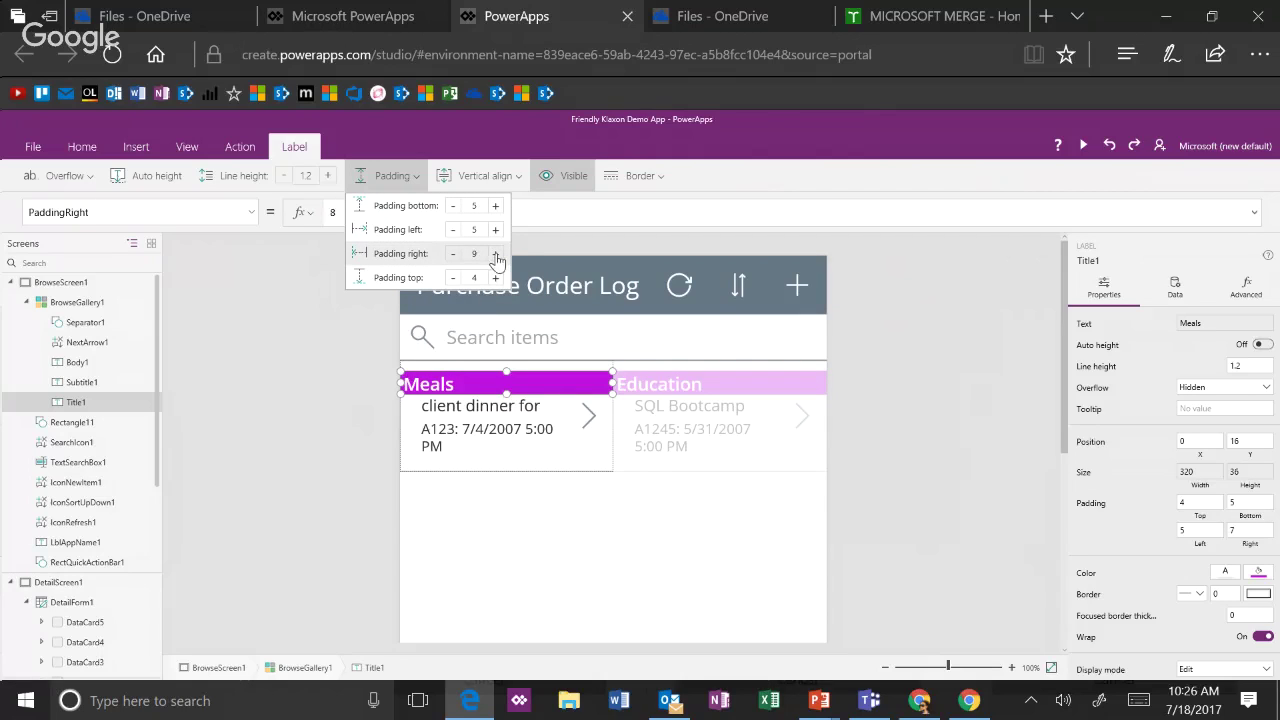
pyautogui.click(495, 255)
# - Set the template padding of BrowseGallery1 to 25 and stretch its template downward to a size of about 333
pyautogui.click(560, 458)
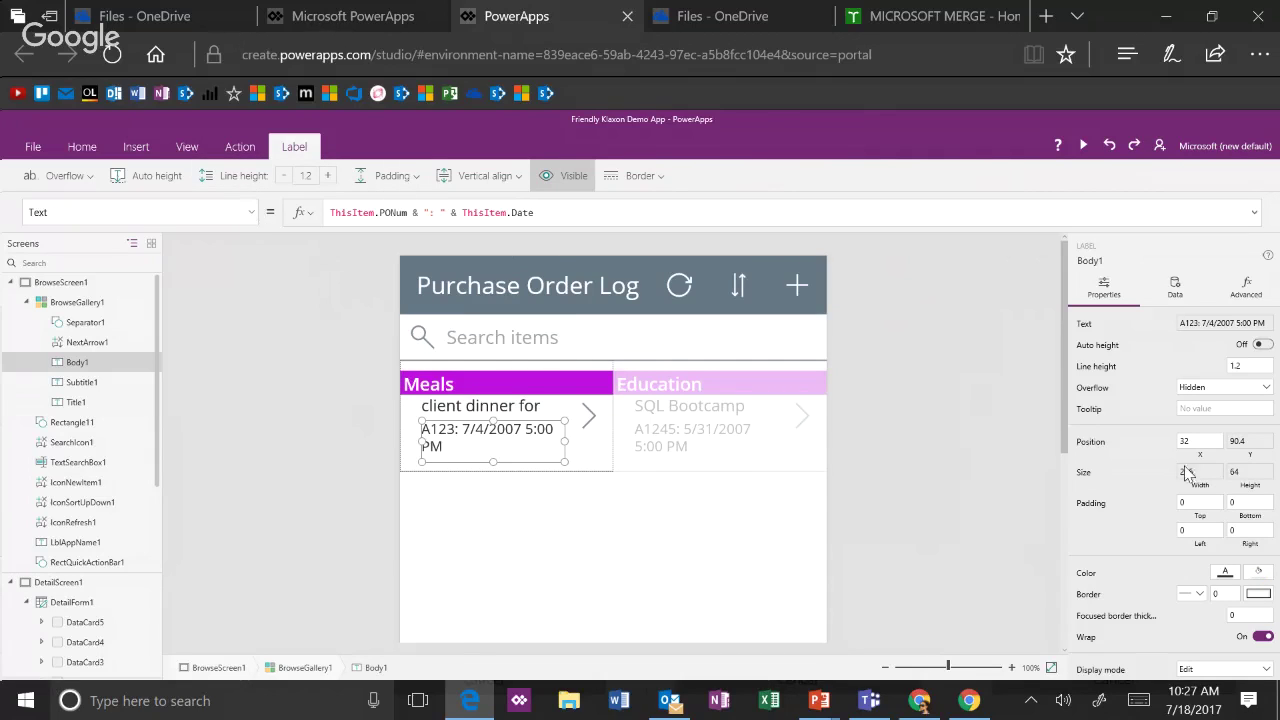
pyautogui.click(595, 467)
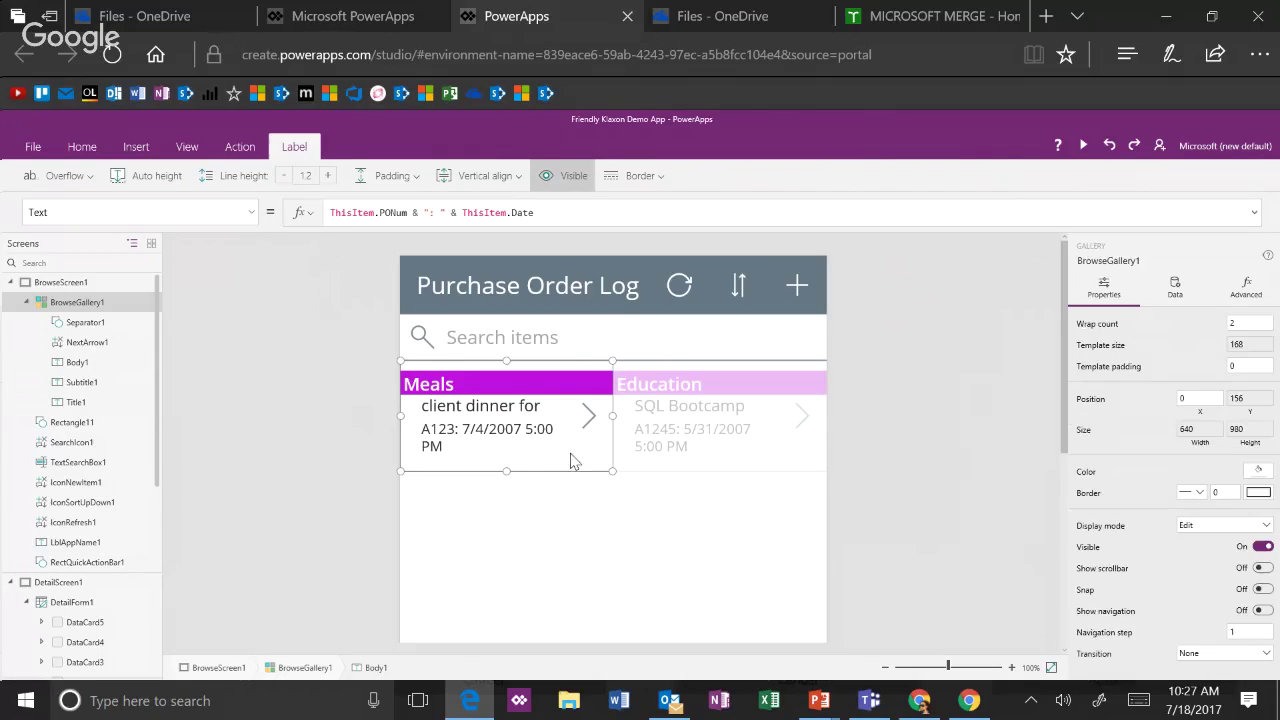
pyautogui.click(245, 218)
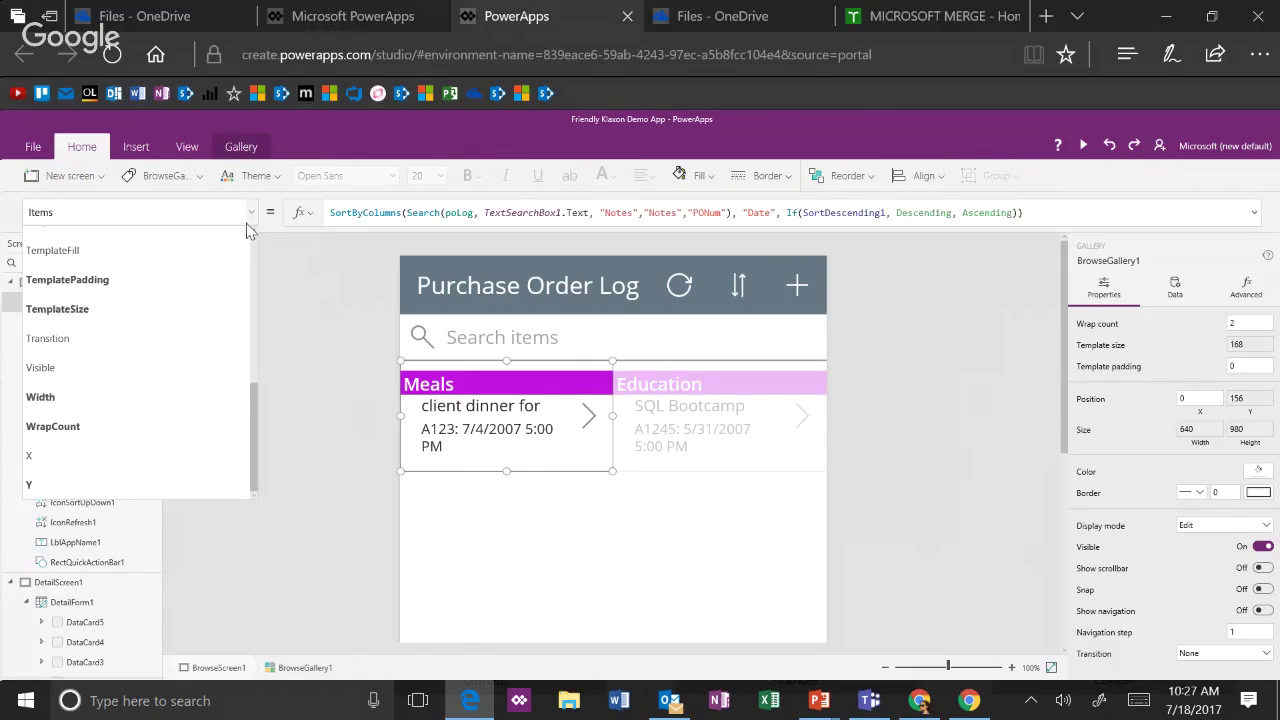
pyautogui.click(205, 283)
pyautogui.write('25')
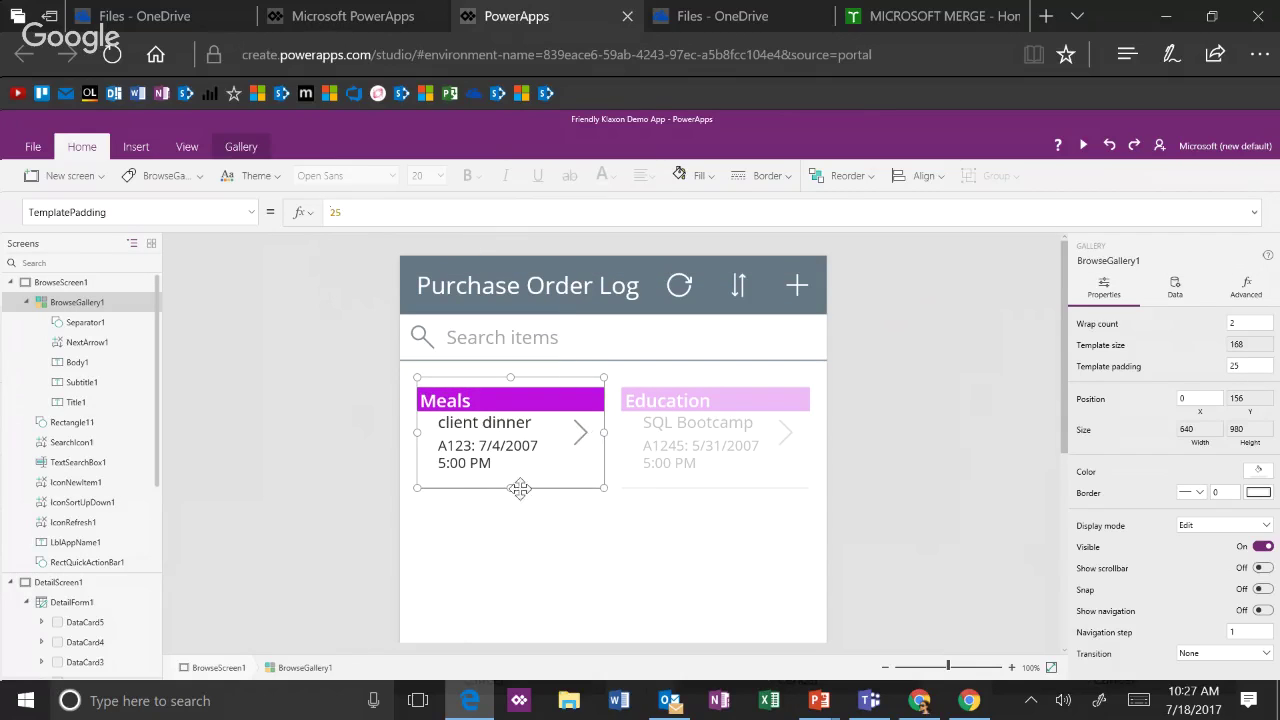
pyautogui.moveTo(510, 488); pyautogui.dragTo(510, 608)
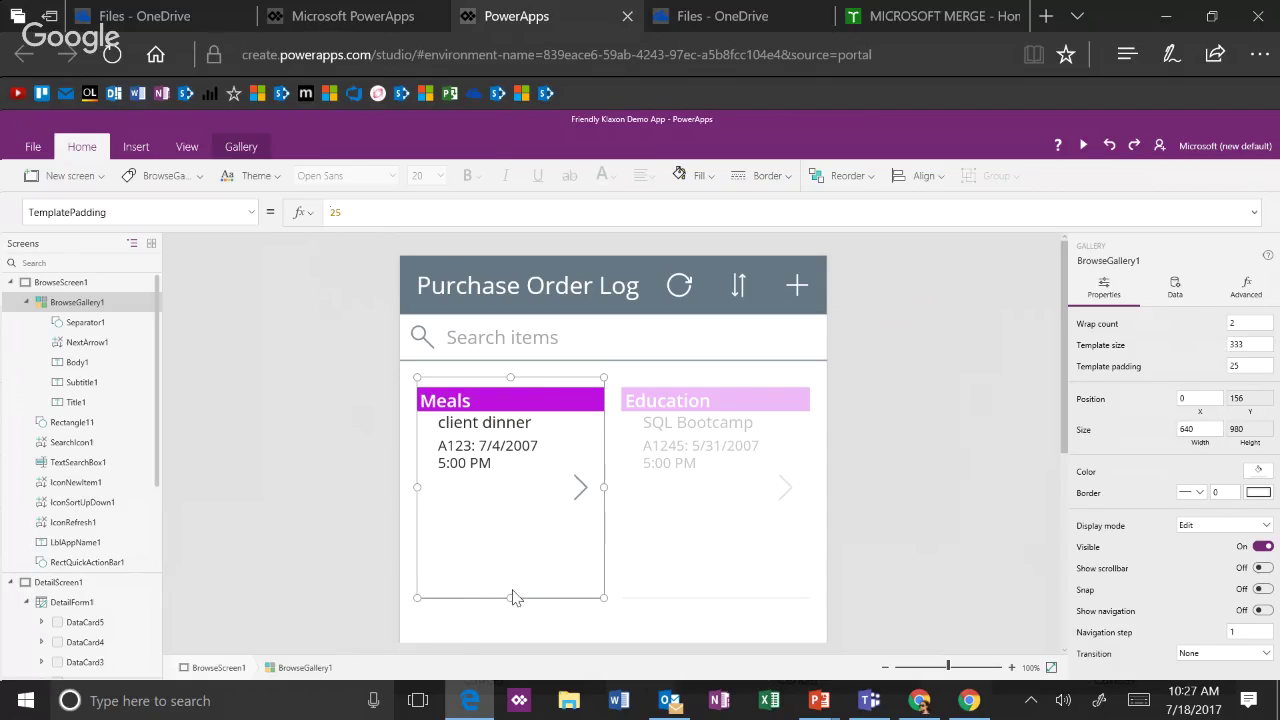
pyautogui.click(537, 378)
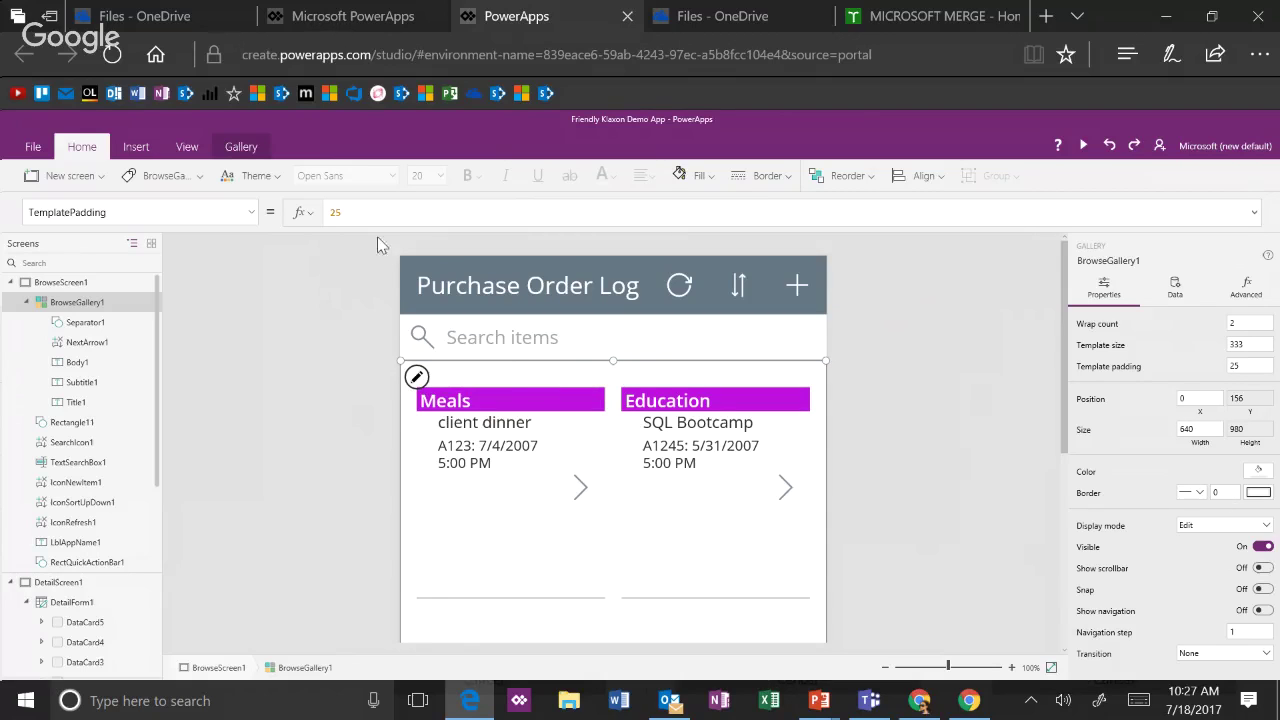
# - Fill the background of BrowseScreen1 with light gray, RGBA(230, 230, 230, 1)
pyautogui.click(690, 176)
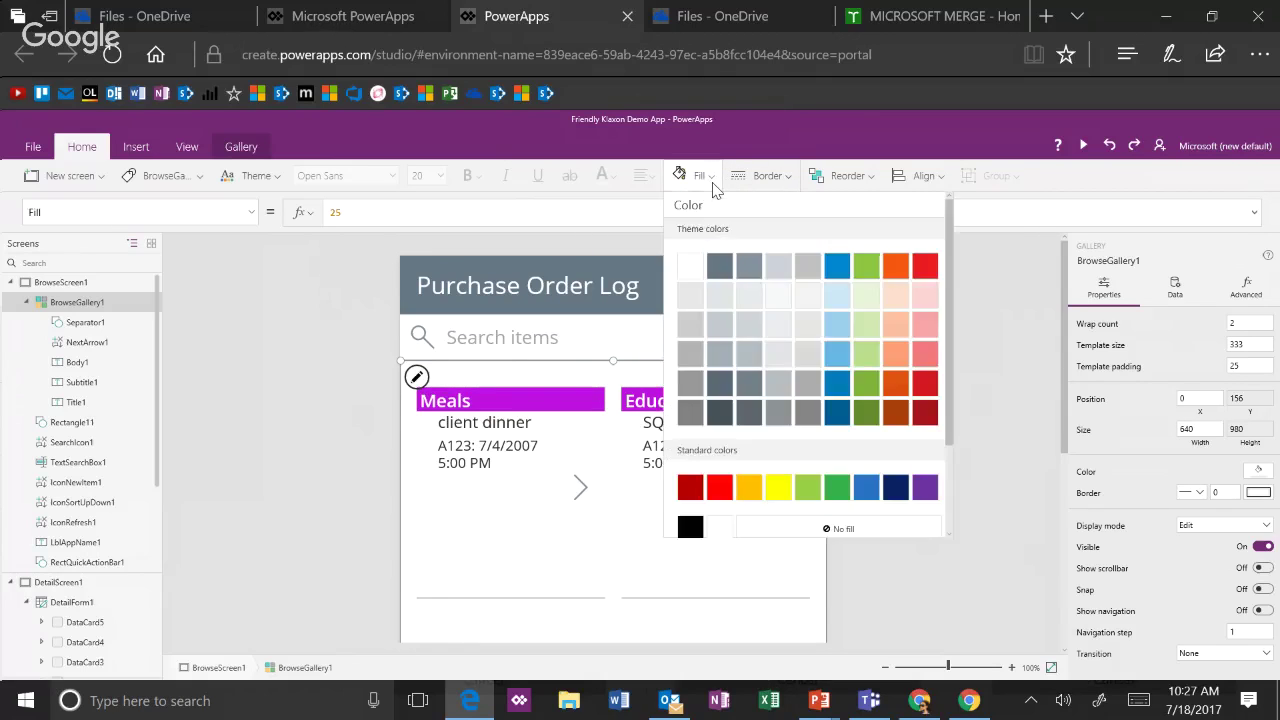
pyautogui.click(205, 668)
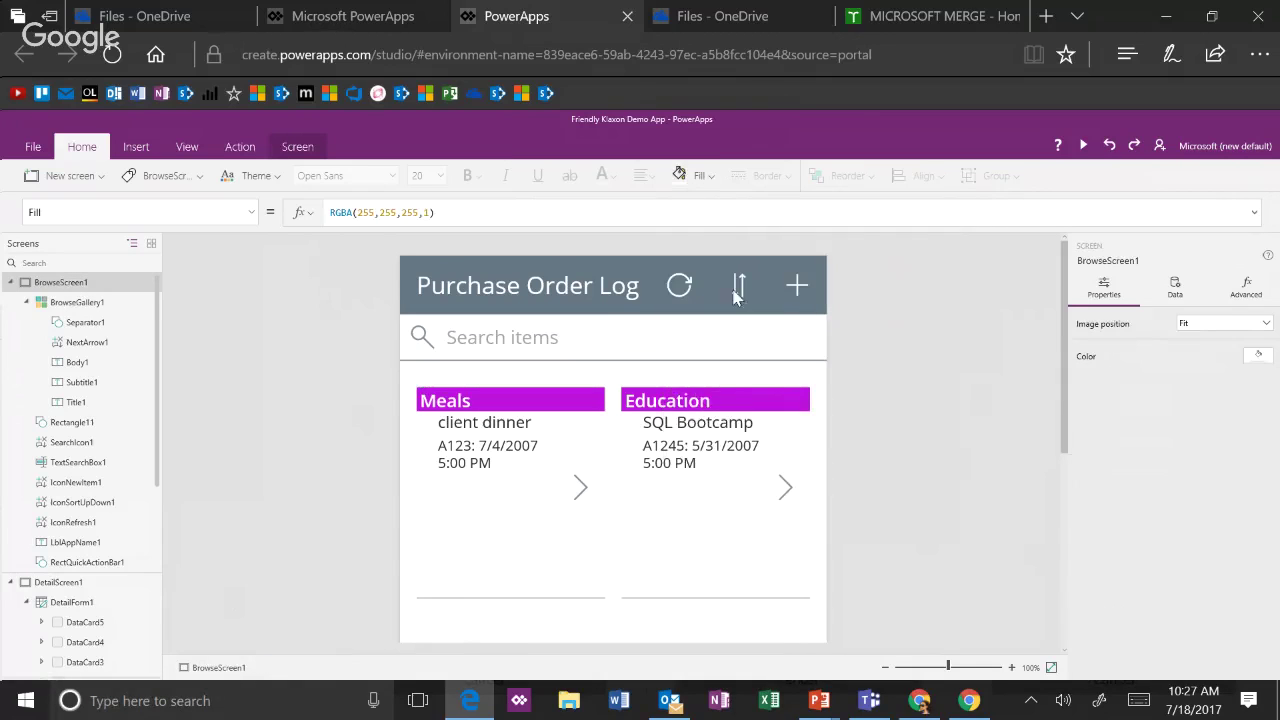
pyautogui.click(714, 186)
pyautogui.click(690, 294)
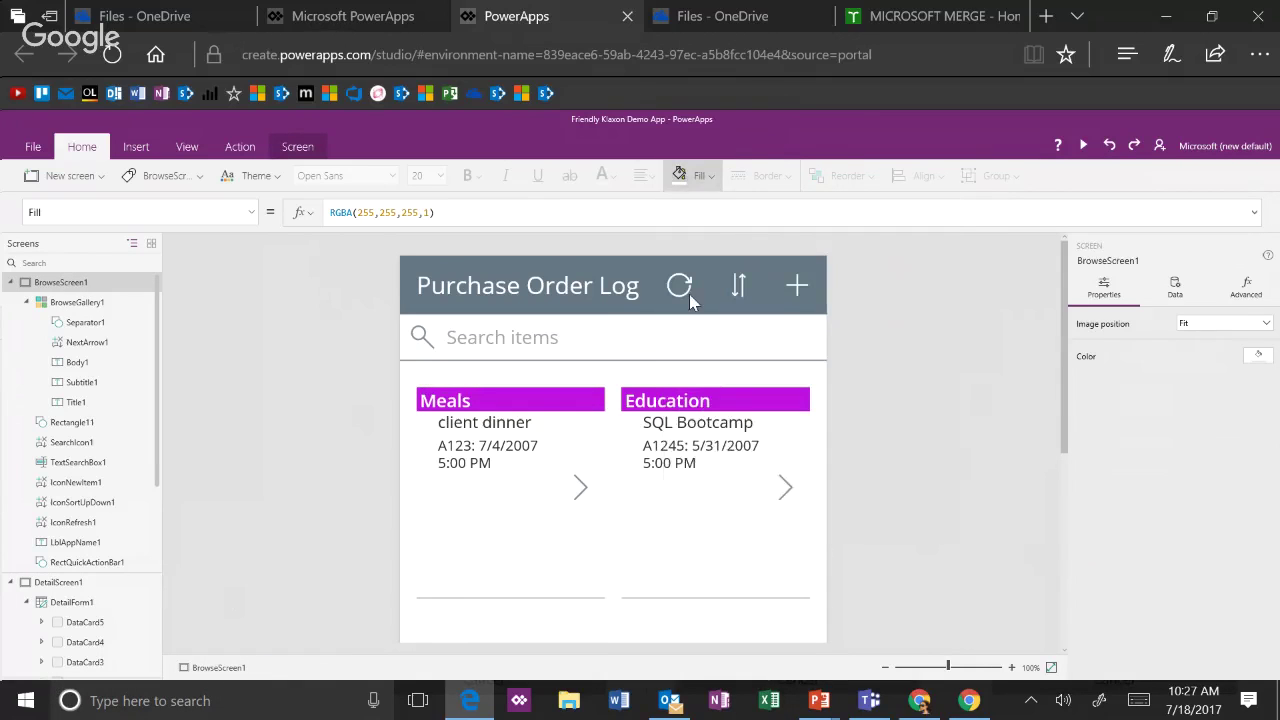
# - Set the TemplateFill property of BrowseGallery1 to White
pyautogui.click(566, 577)
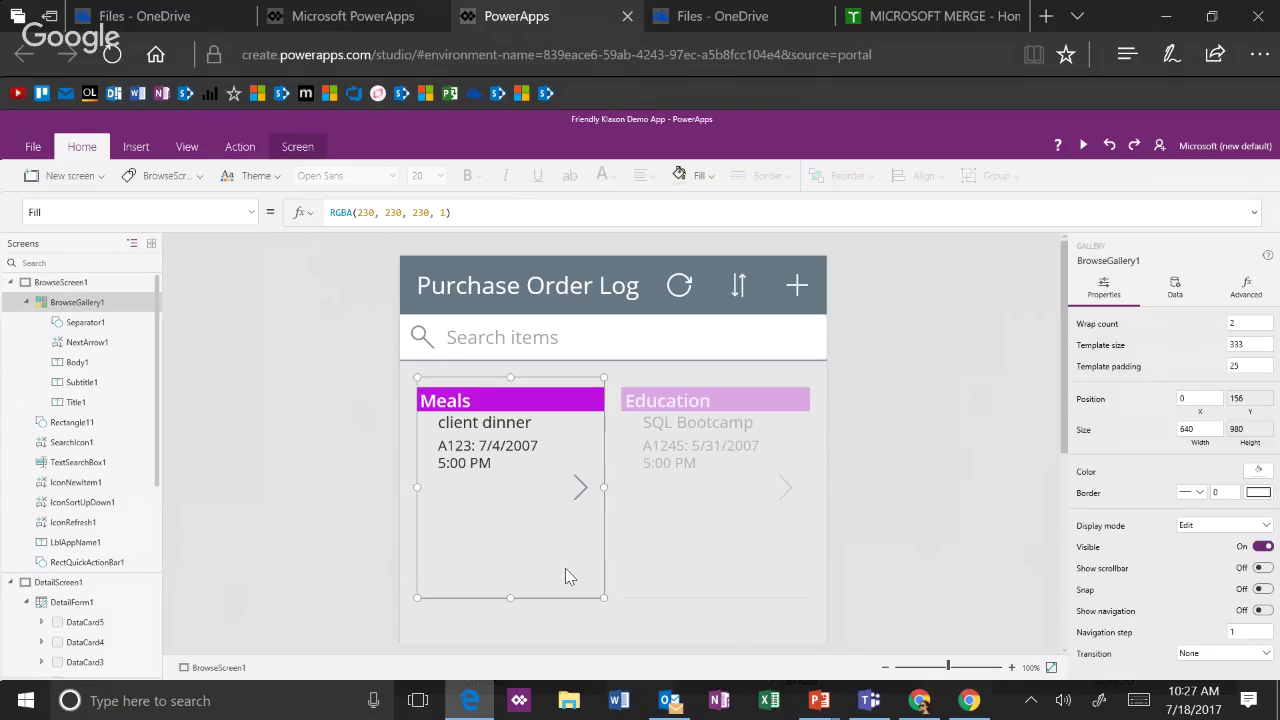
pyautogui.click(637, 612)
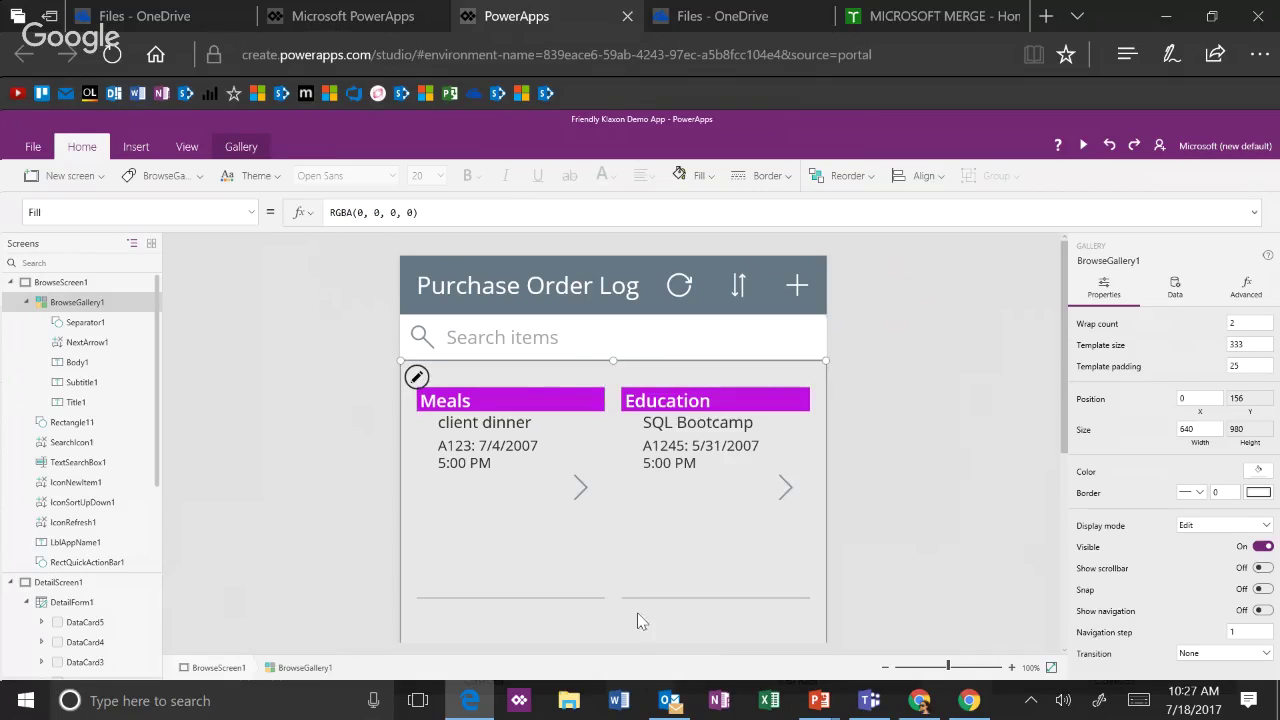
pyautogui.click(252, 212)
pyautogui.click(205, 250)
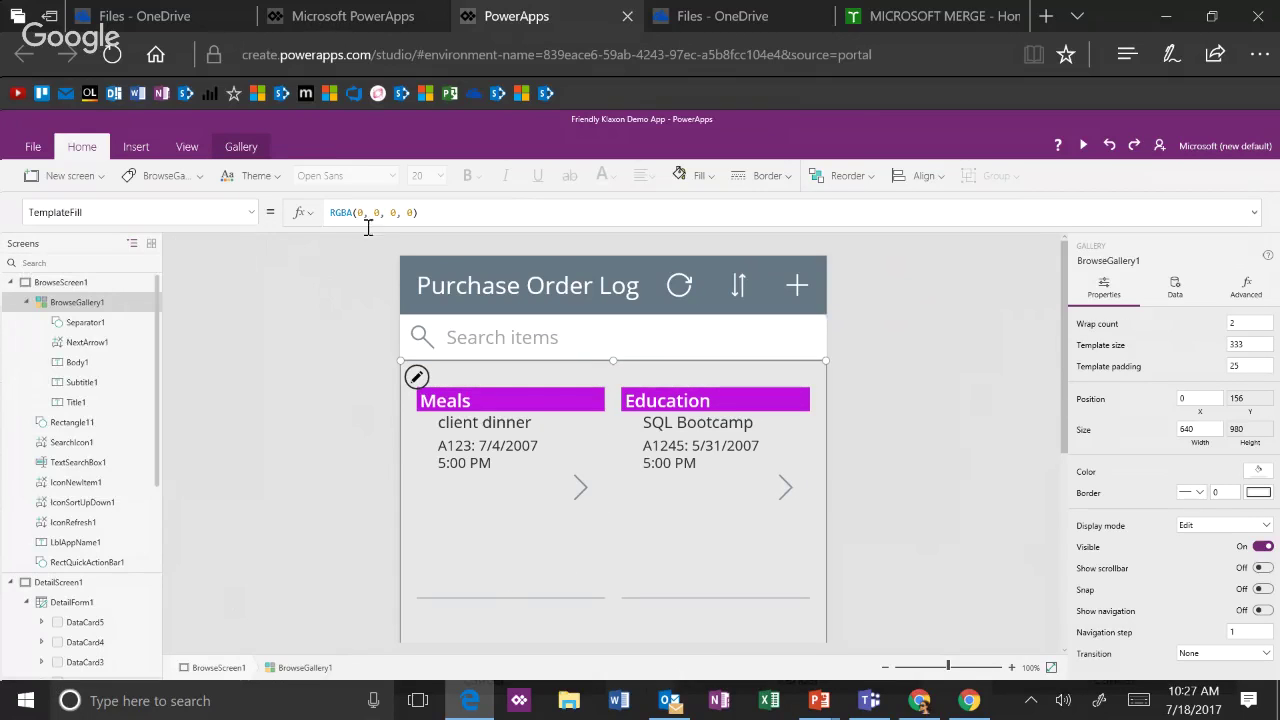
pyautogui.click(466, 214)
pyautogui.hotkey('ctrl', 'a')
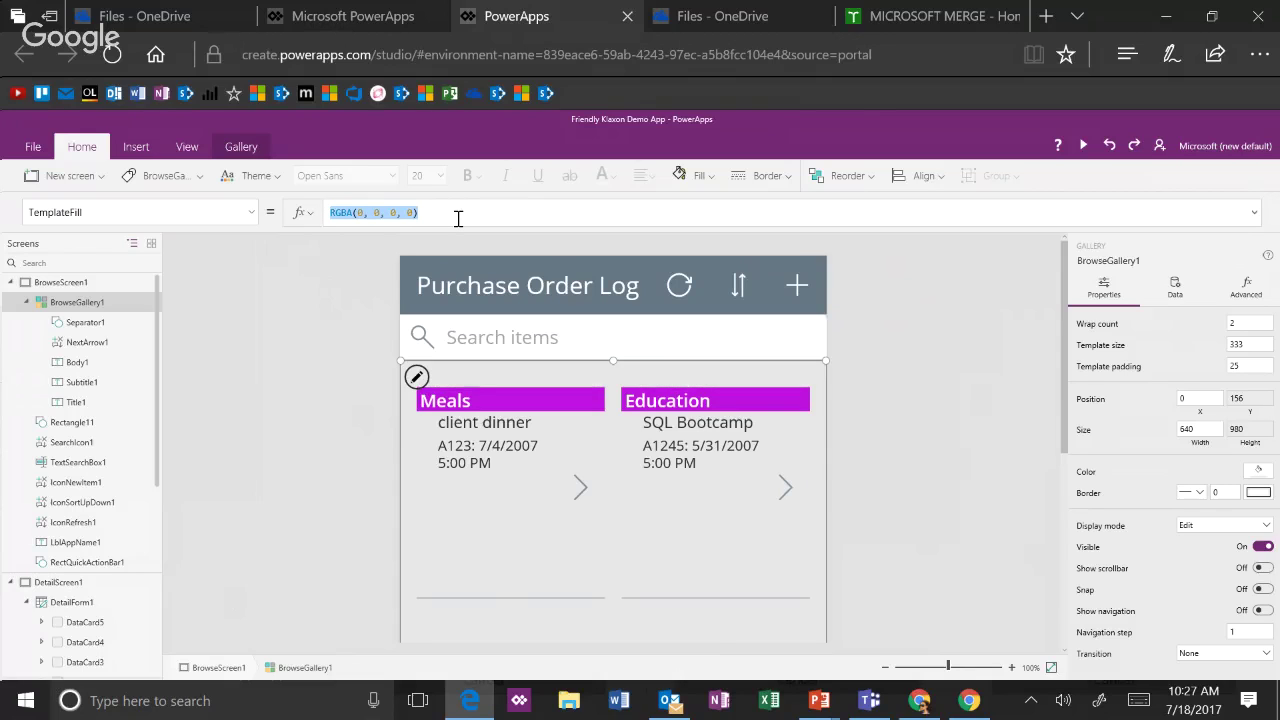
pyautogui.write('White')
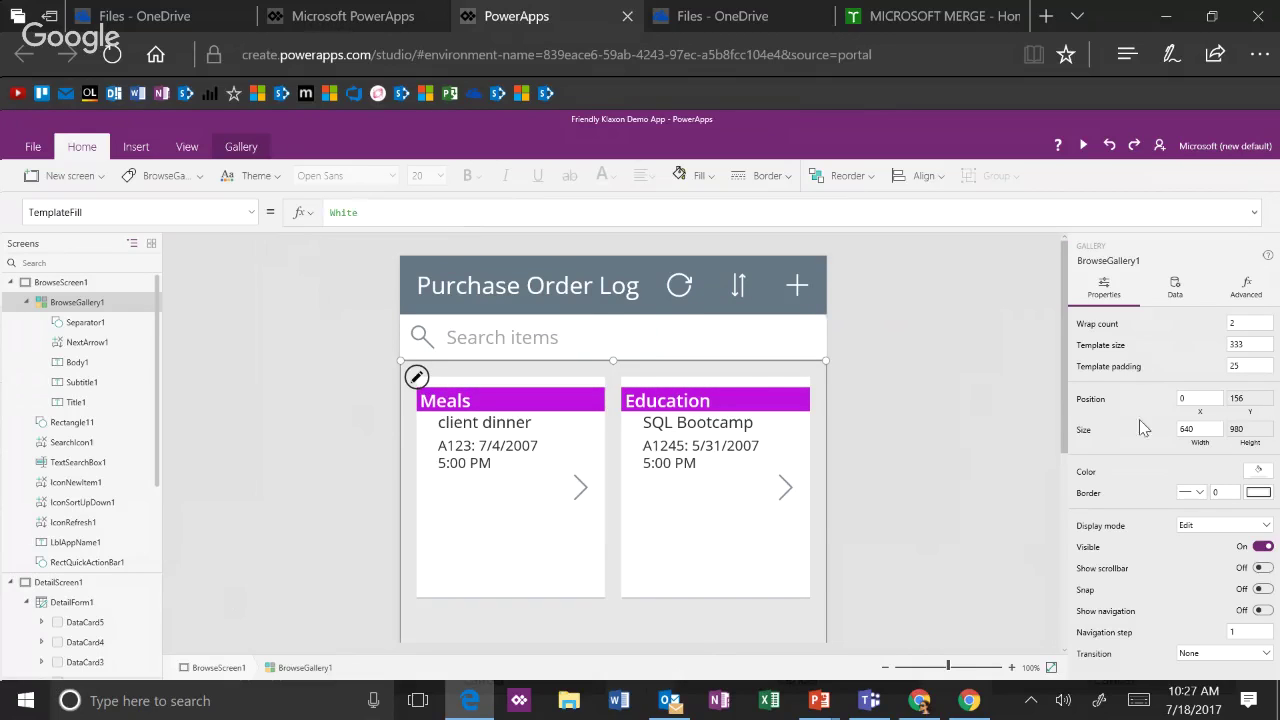
# - Move the Title1 label up to the top edge of the gallery card, at Y 0
pyautogui.click(553, 408)
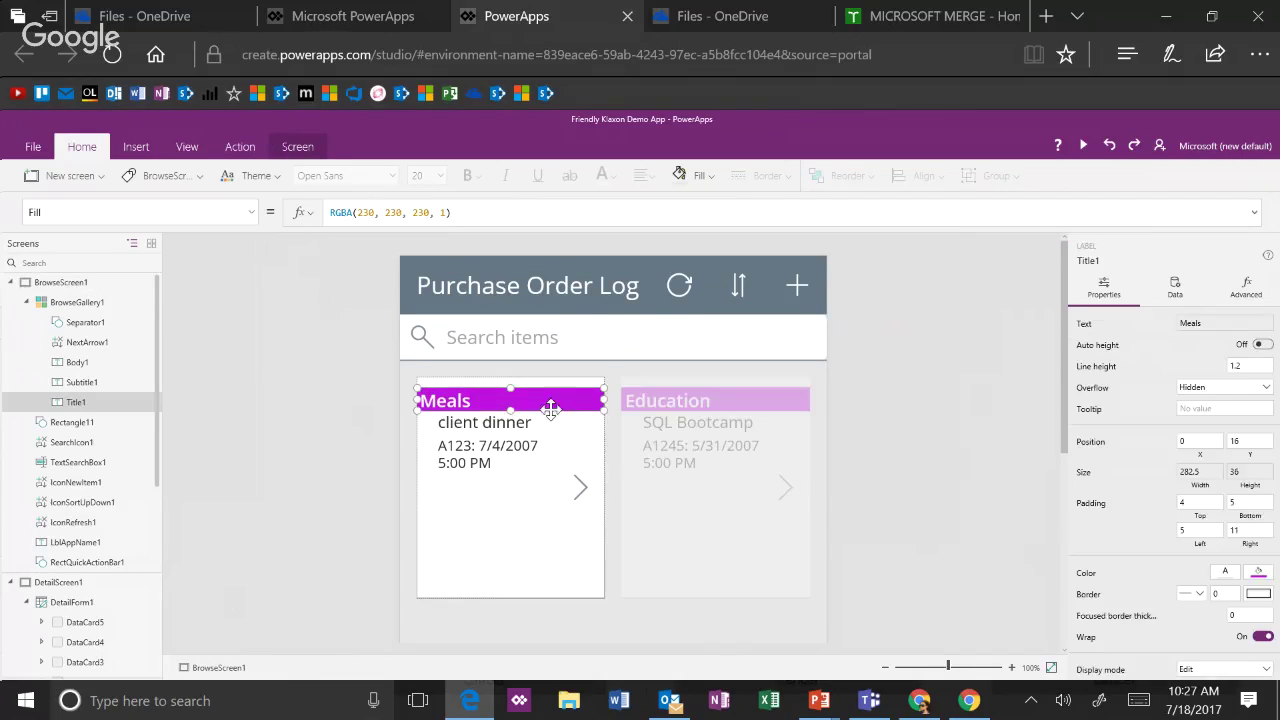
pyautogui.moveTo(555, 410); pyautogui.dragTo(559, 392)
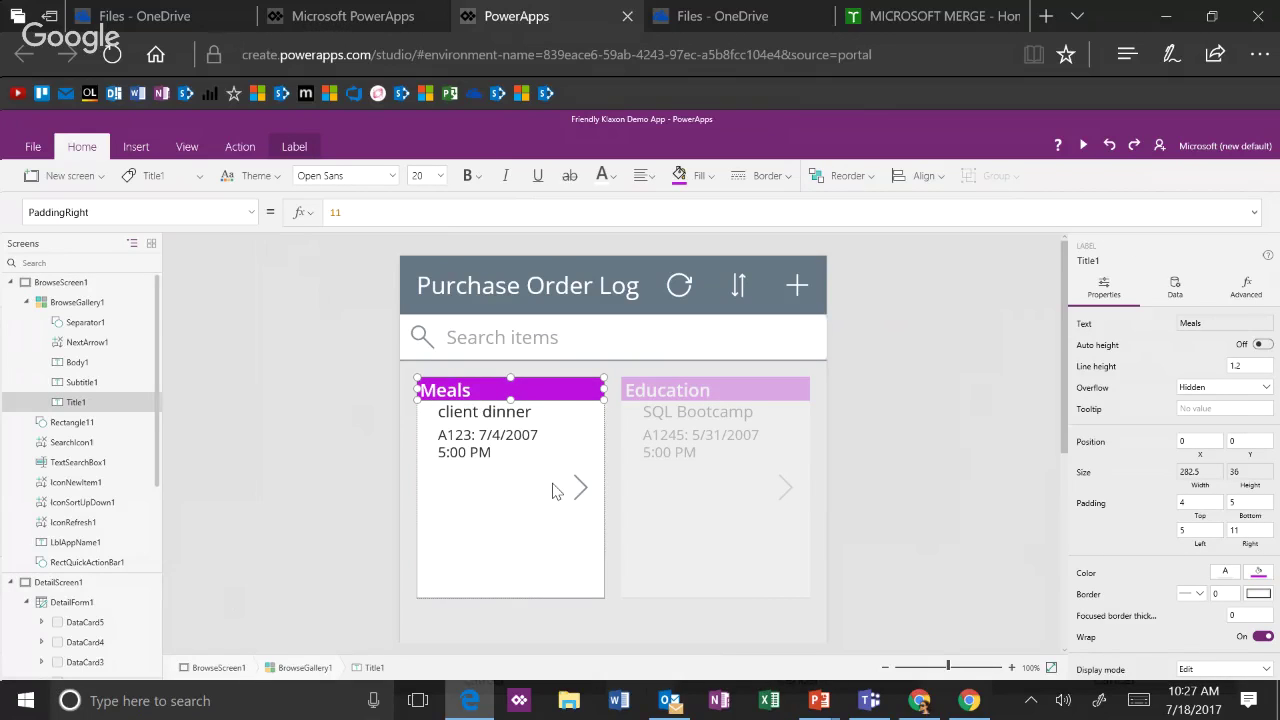
pyautogui.click(477, 474)
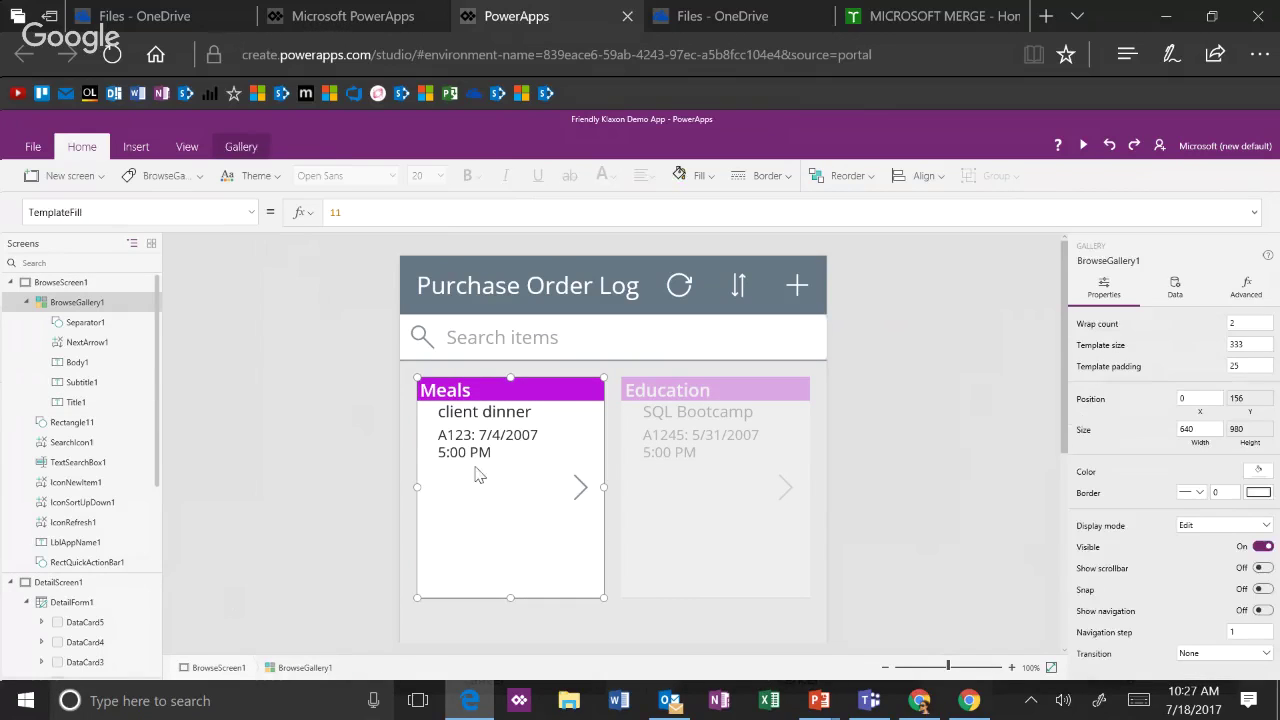
# - Move Body1 down near the bottom of the gallery card and Subtitle1 to about X 17, Y 75
pyautogui.click(484, 466)
pyautogui.moveTo(508, 467); pyautogui.dragTo(542, 550)
pyautogui.moveTo(505, 428)
pyautogui.mouseDown()
pyautogui.moveTo(508, 416)
pyautogui.moveTo(503, 447)
pyautogui.mouseUp()
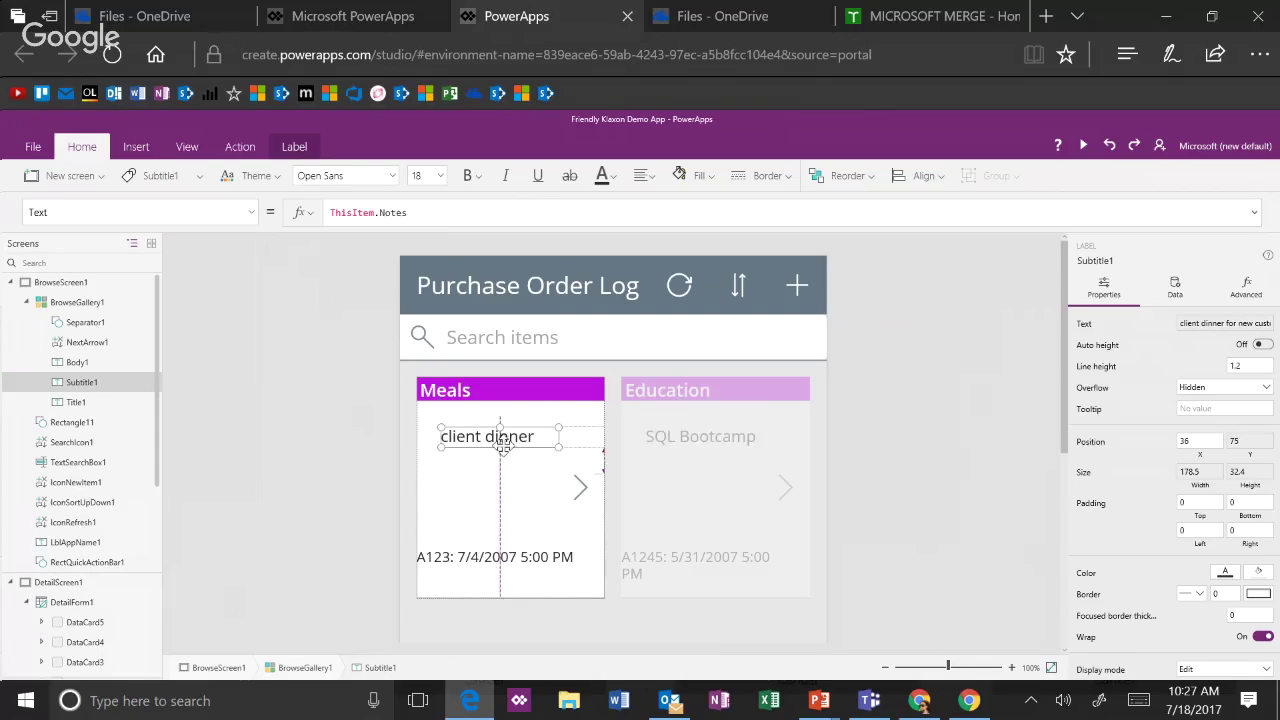
# - Indent Body1 to about X 35 within the gallery card and set its font size to 12
pyautogui.click(519, 561)
pyautogui.moveTo(418, 566); pyautogui.dragTo(438, 566)
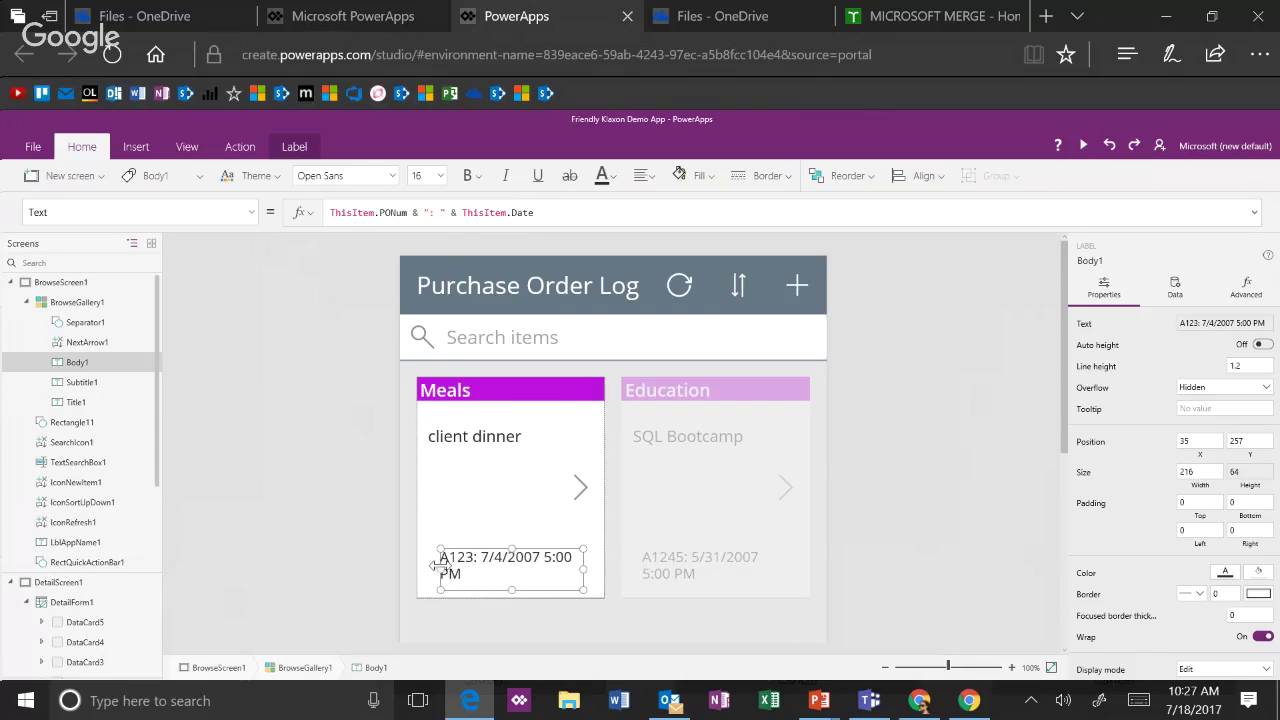
pyautogui.click(437, 177)
pyautogui.click(426, 258)
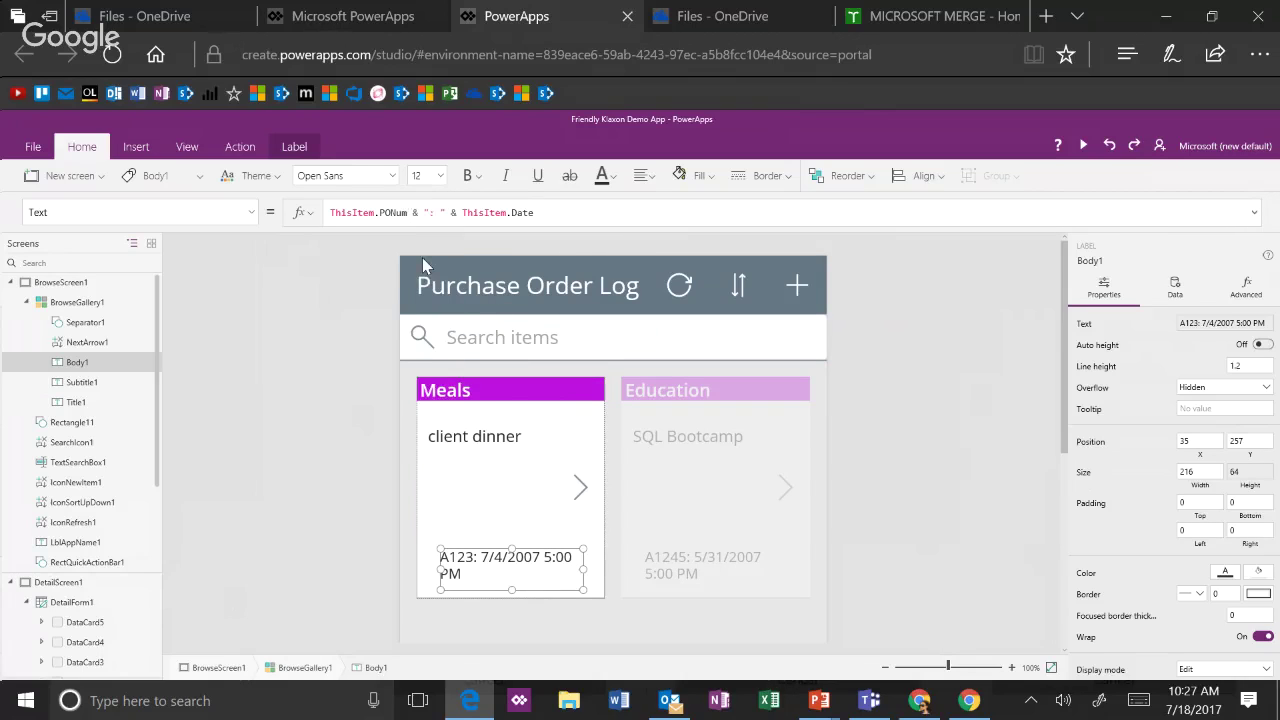
# - Convert the Subtitle1 text to uppercase with the formula Upper(ThisItem.Notes)
pyautogui.click(507, 444)
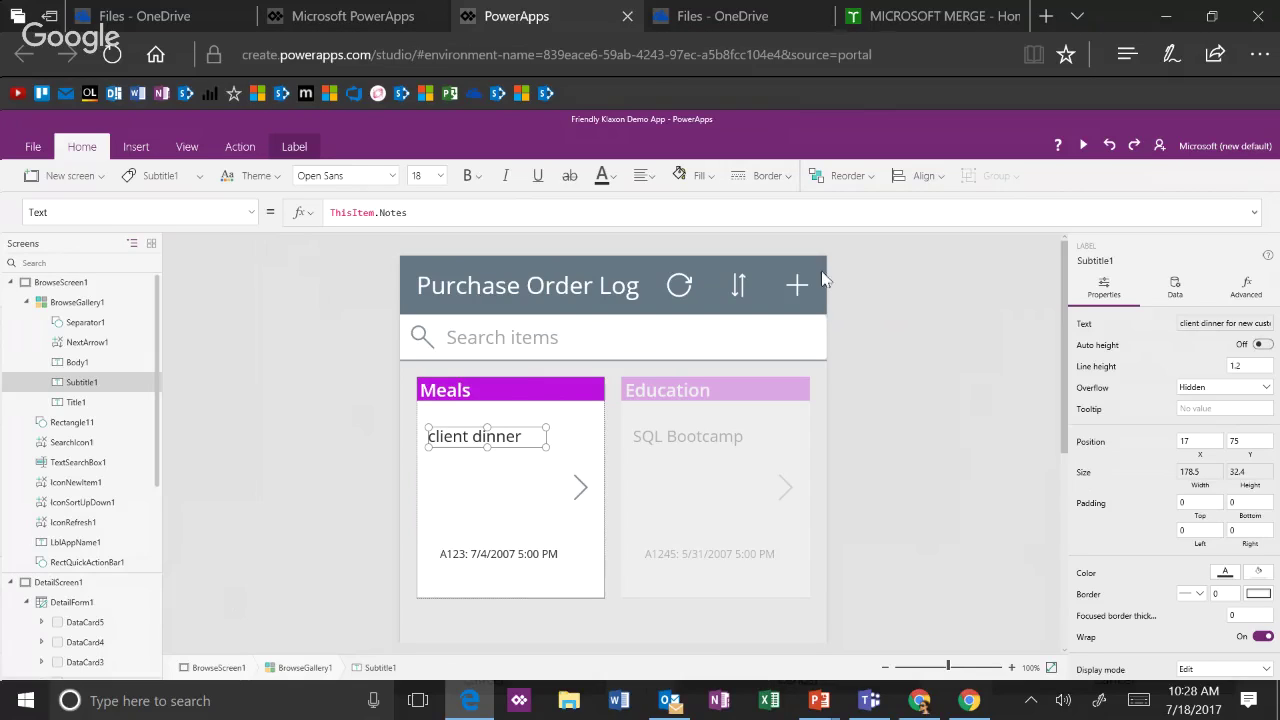
pyautogui.click(343, 213)
pyautogui.write('Upper(')
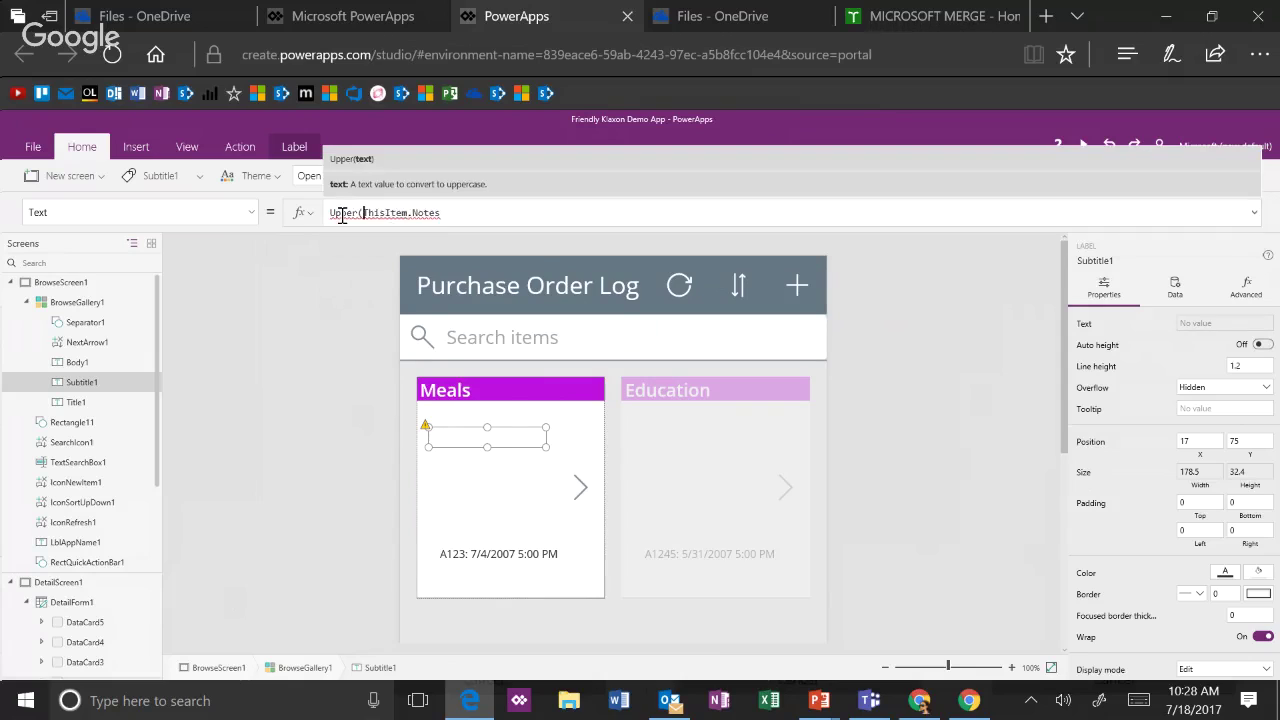
pyautogui.press('End')
pyautogui.write(')')
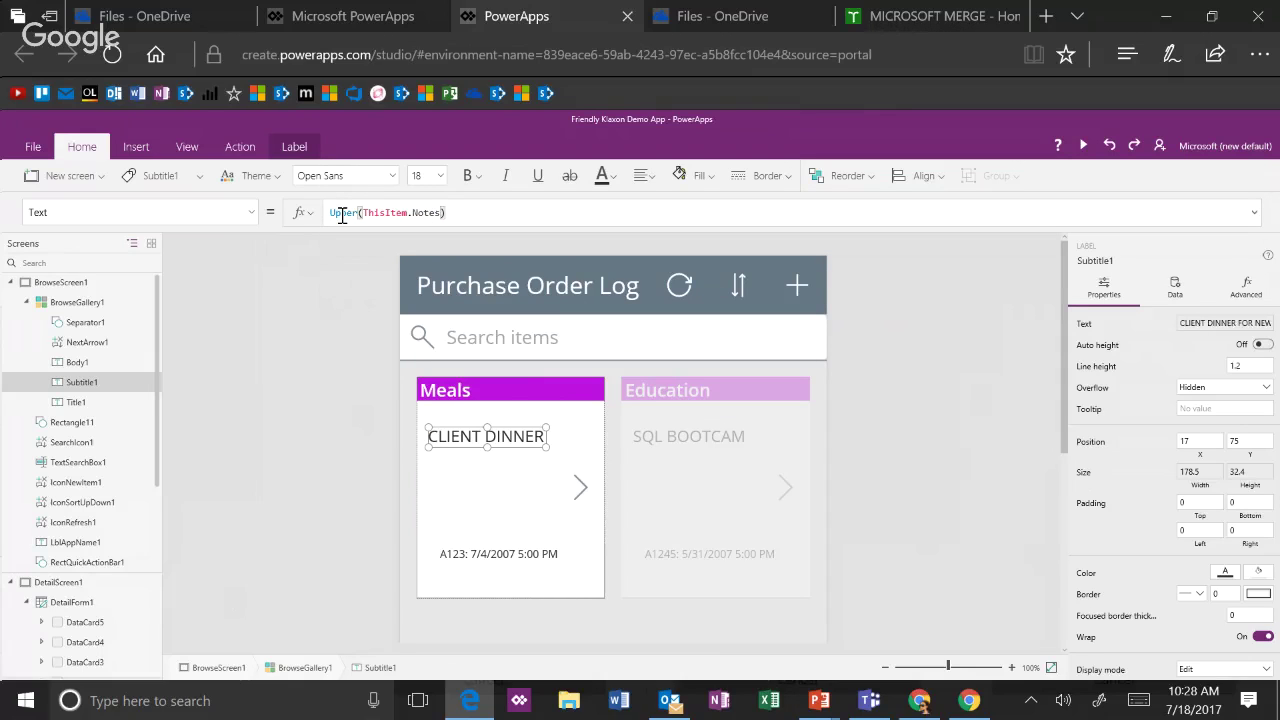
pyautogui.click(944, 435)
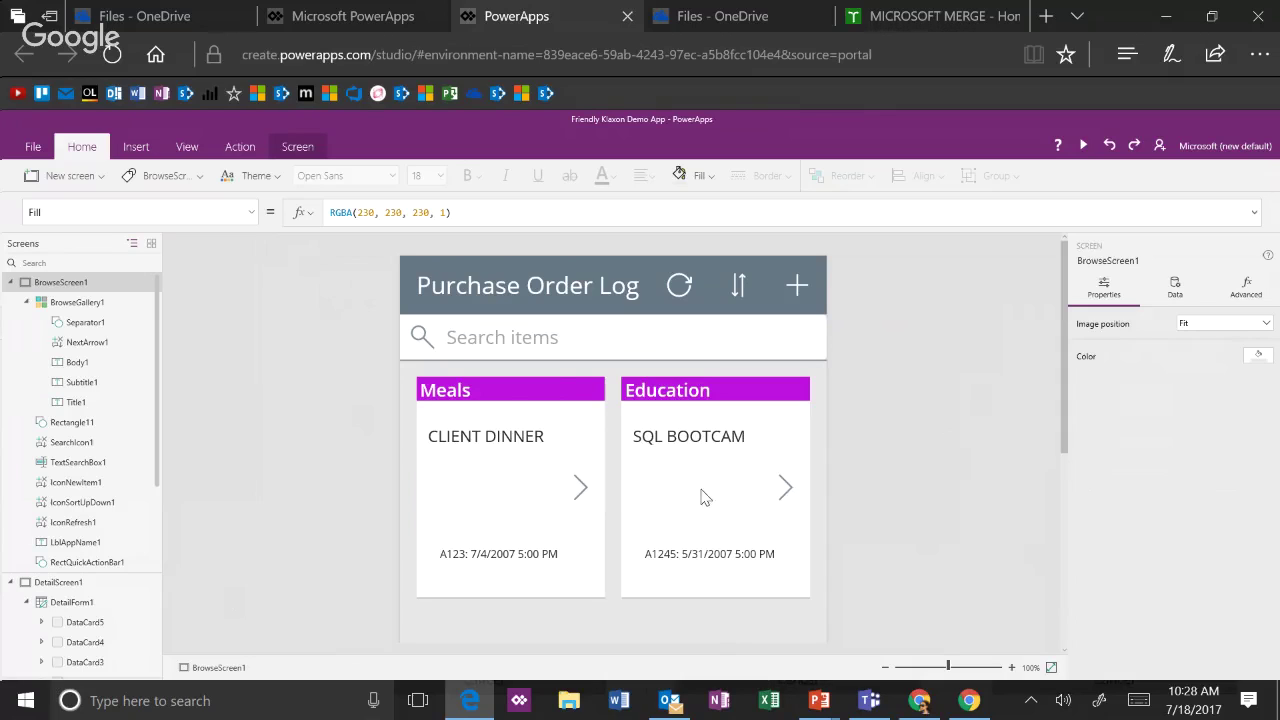
# - Preview the app, open the details of the Meals record and close the preview
pyautogui.scroll(-3, 869, 440)
pyautogui.scroll(3, 870, 445)
pyautogui.click(1083, 147)
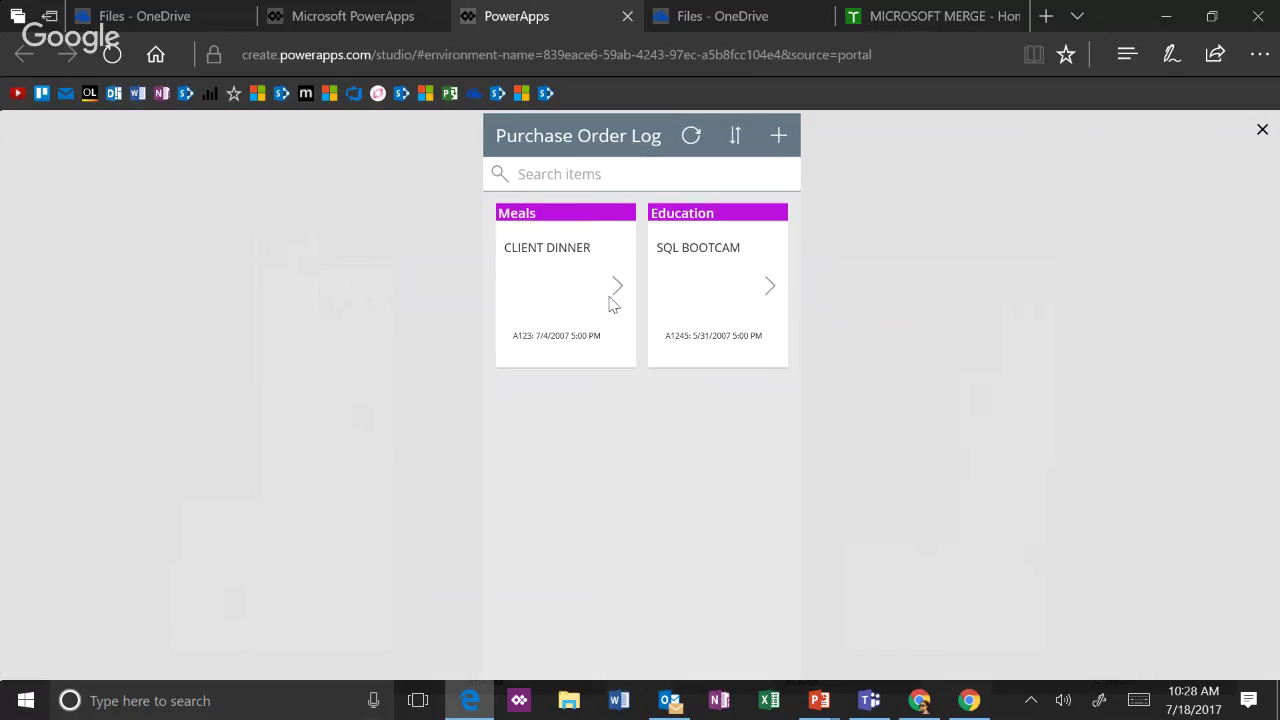
pyautogui.click(614, 294)
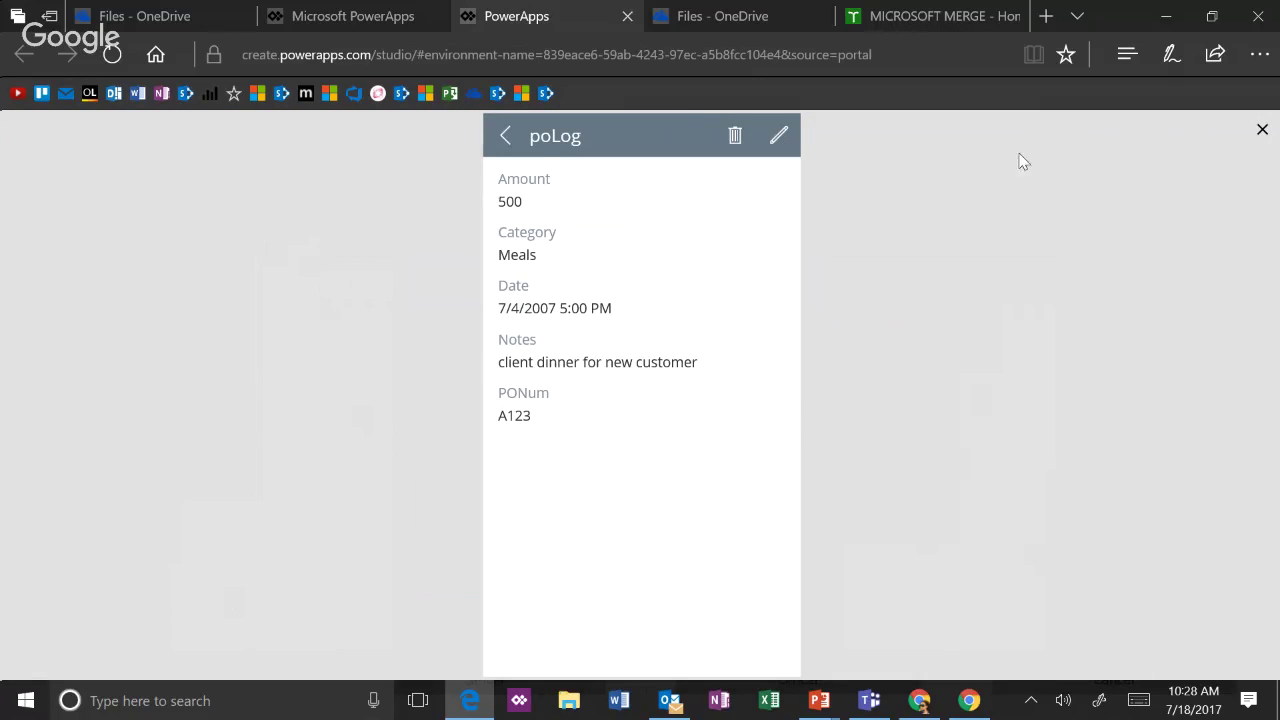
pyautogui.click(1260, 133)
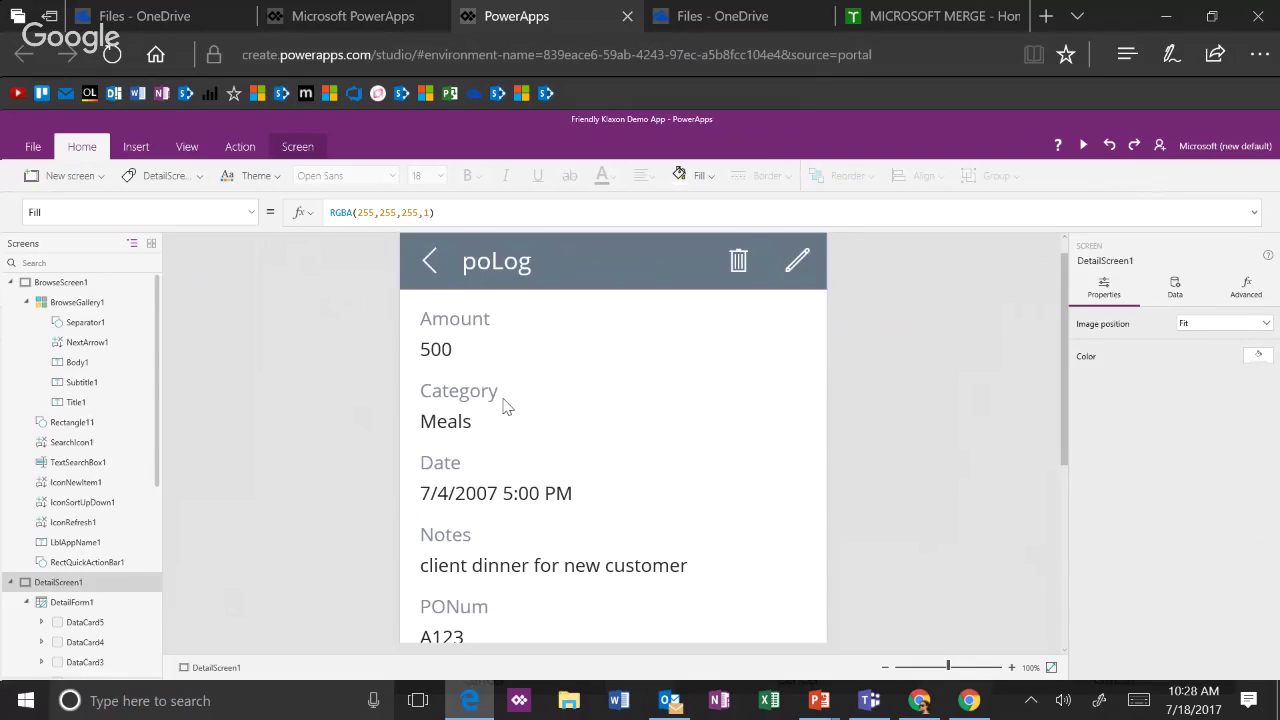
# - Reorder the cards of DetailForm1 to Category, PONum, Date, Amount, Notes
pyautogui.click(505, 405)
pyautogui.moveTo(467, 305); pyautogui.dragTo(460, 275)
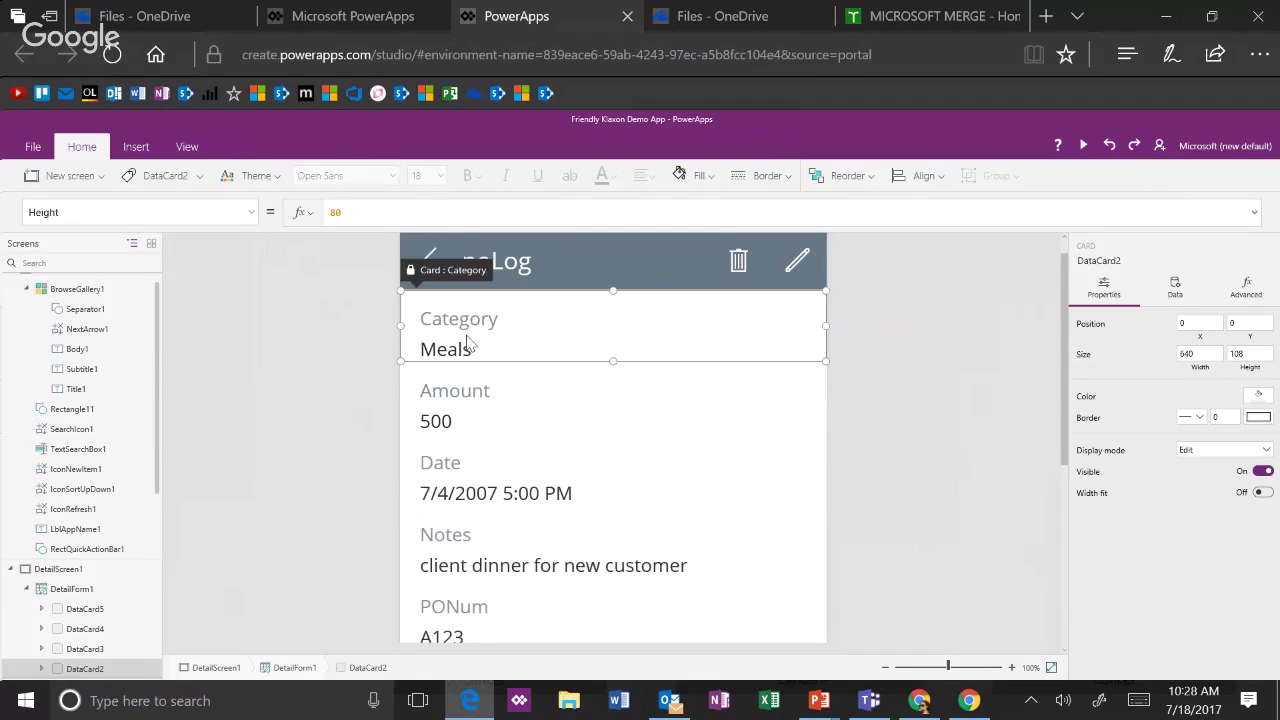
pyautogui.click(485, 480)
pyautogui.moveTo(443, 414); pyautogui.dragTo(462, 352)
pyautogui.scroll(-2, 495, 487)
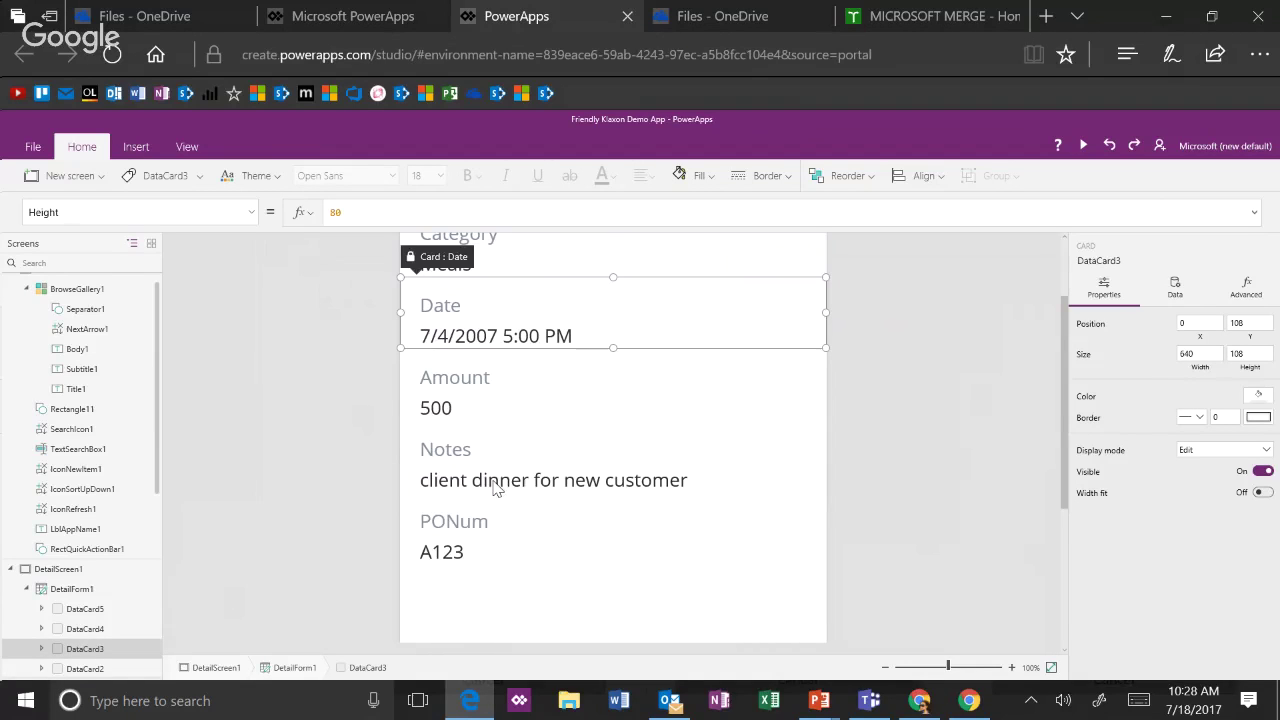
pyautogui.click(470, 518)
pyautogui.moveTo(448, 474); pyautogui.dragTo(468, 323)
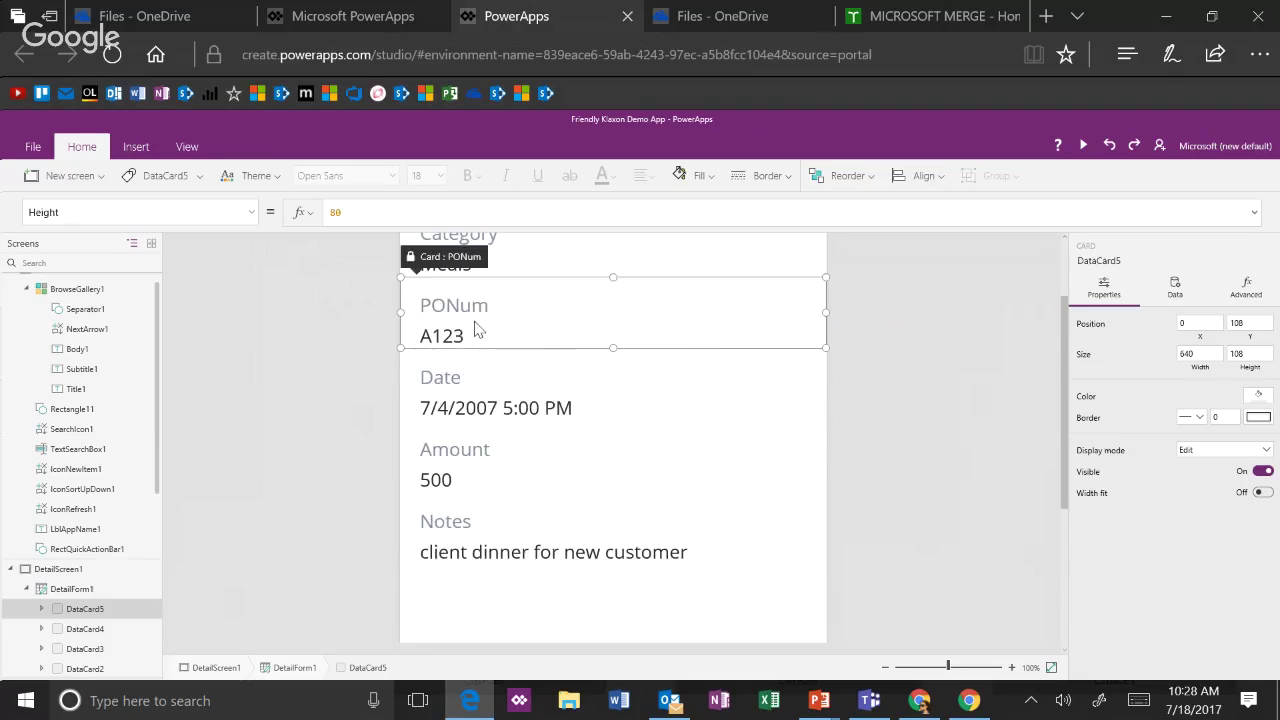
pyautogui.scroll(2, 594, 380)
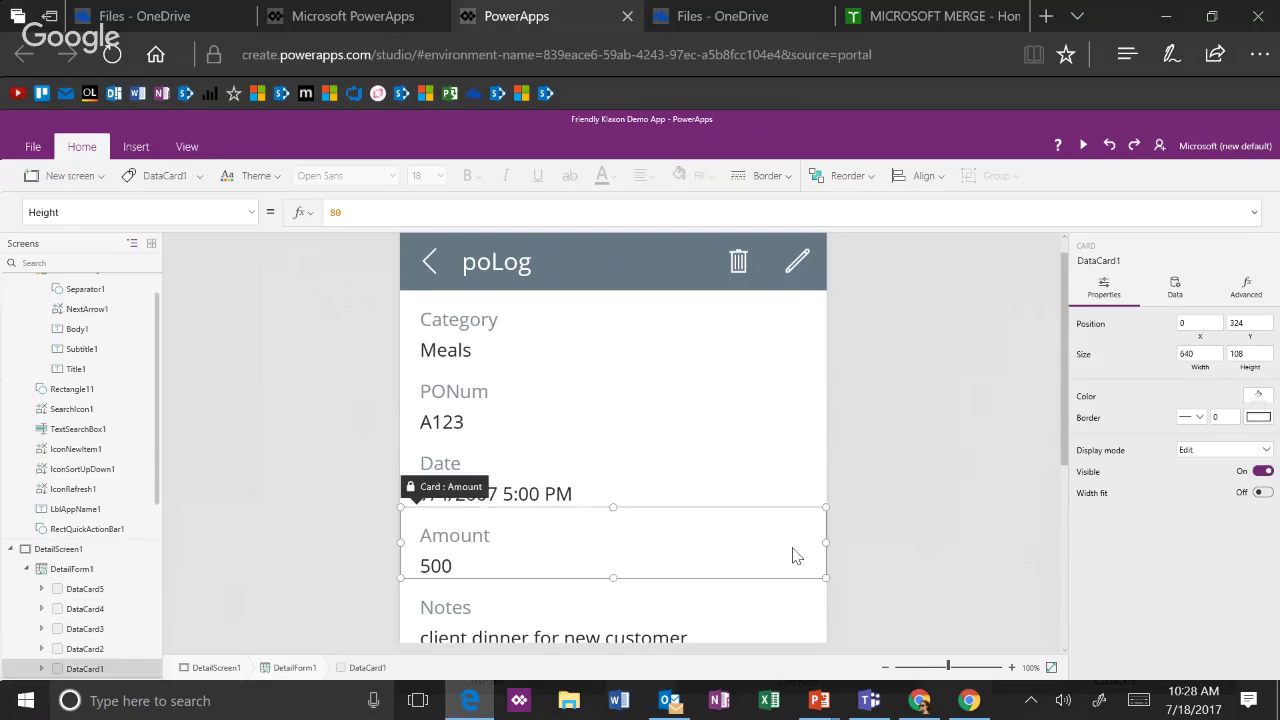
# - Set DetailForm1 to snap its fields to 2 columns
pyautogui.scroll(-3, 785, 565)
pyautogui.click(766, 560)
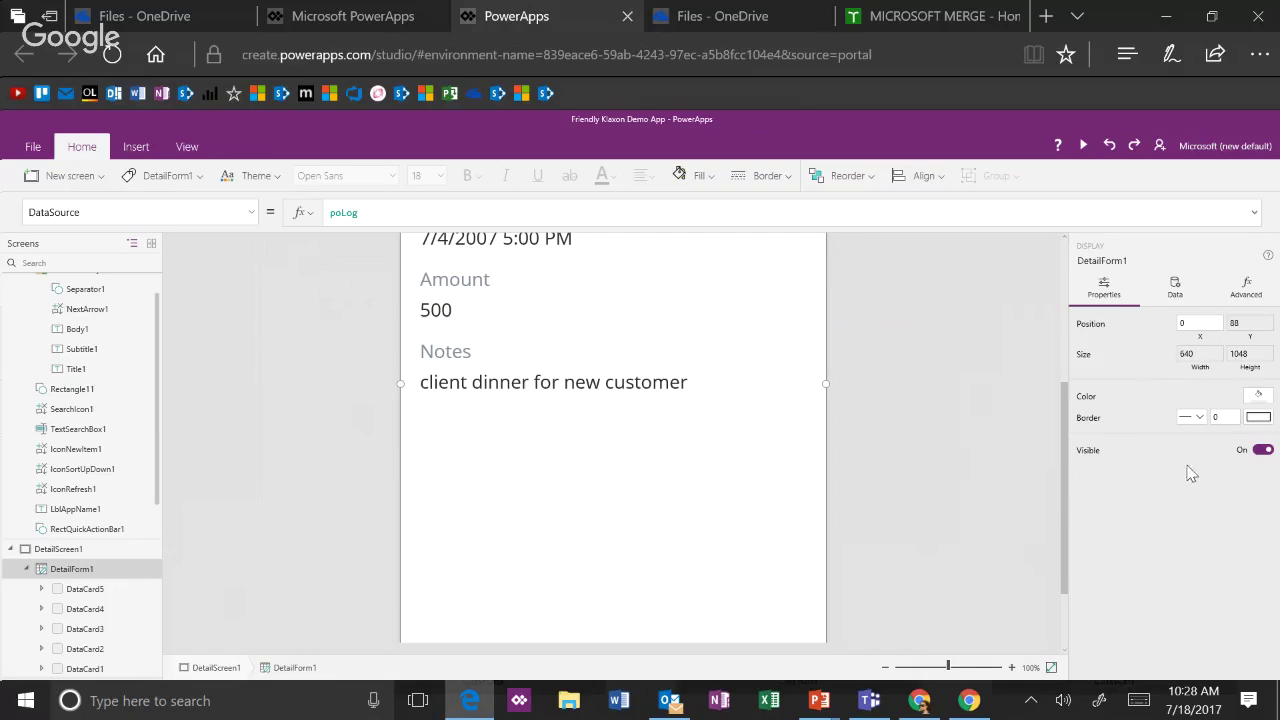
pyautogui.click(1175, 290)
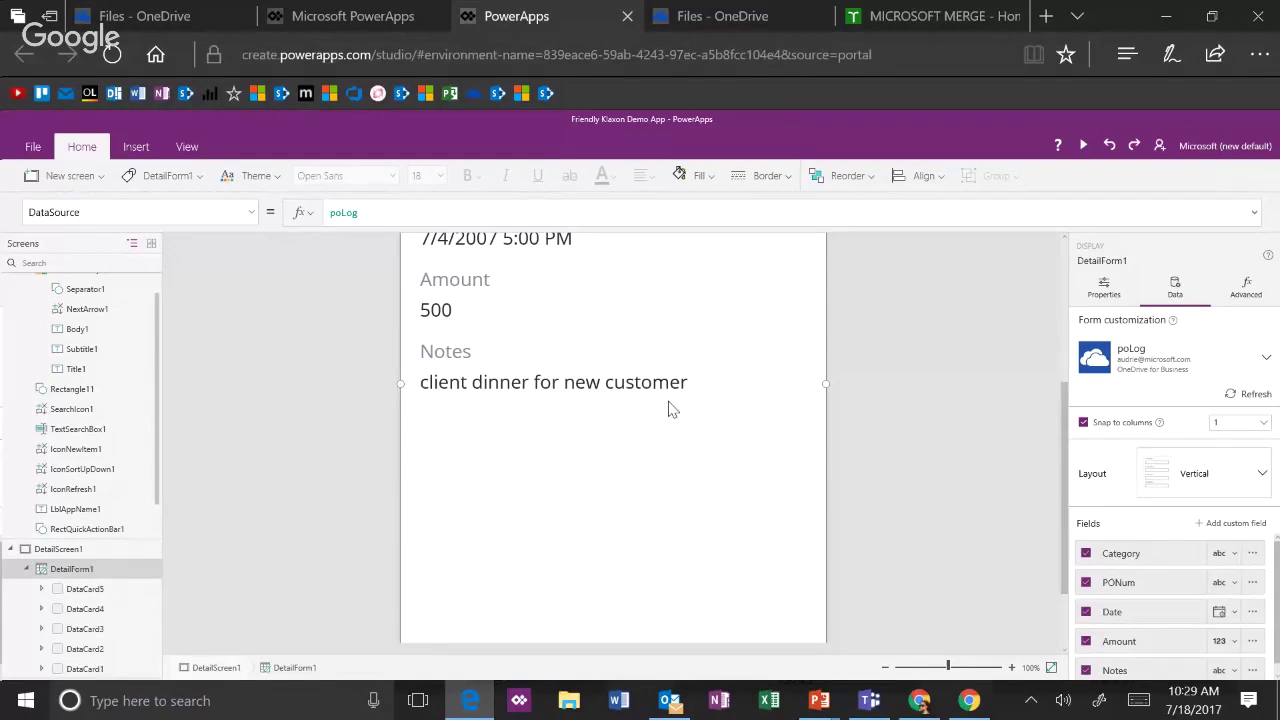
pyautogui.click(1263, 428)
pyautogui.click(1221, 460)
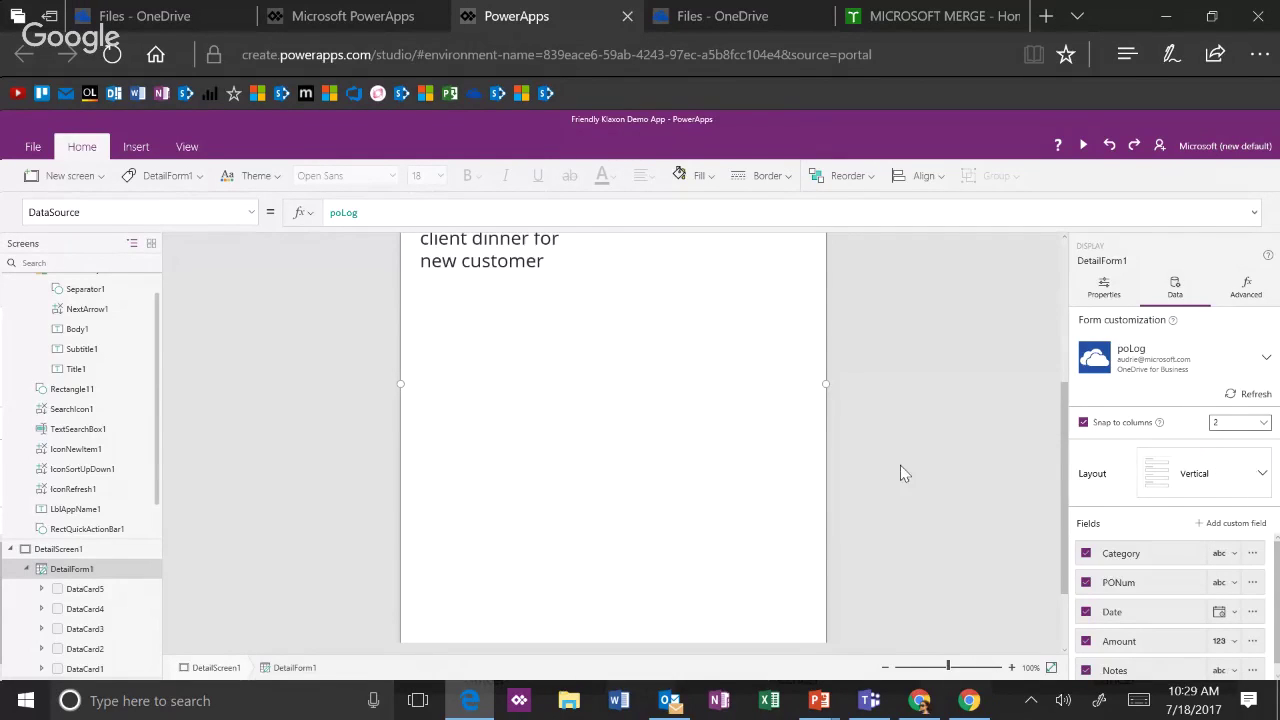
pyautogui.scroll(3, 900, 469)
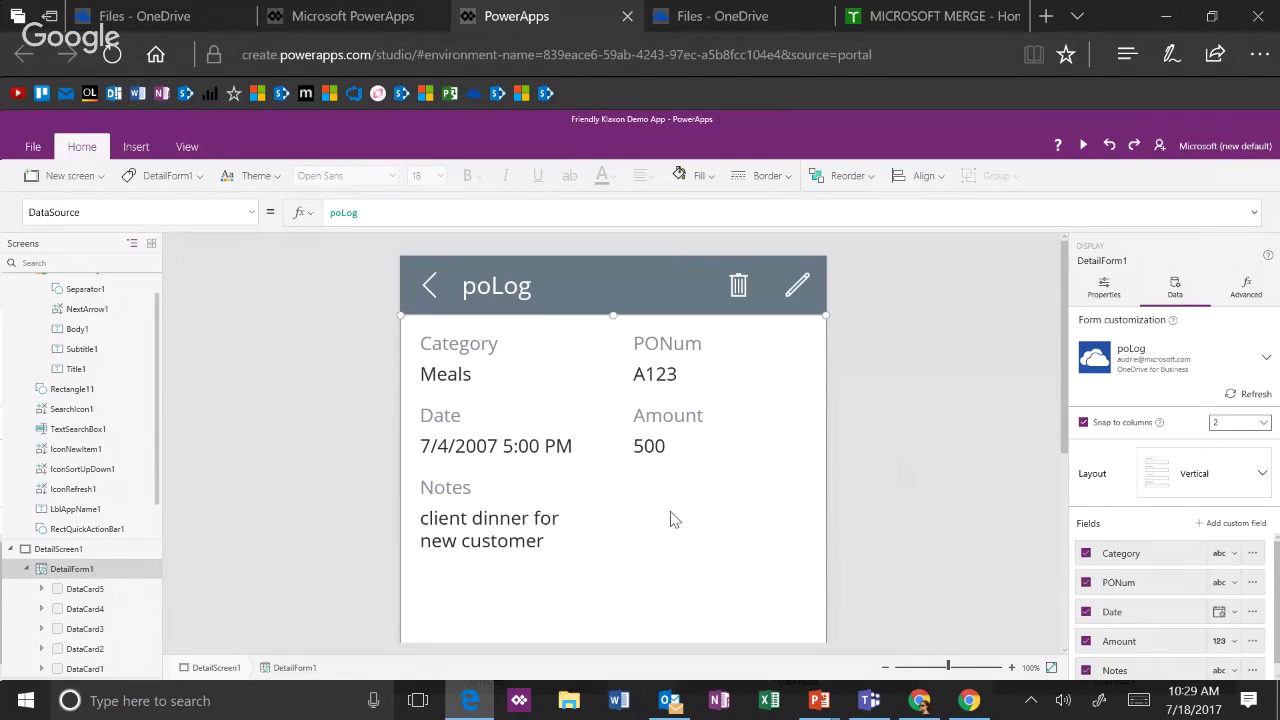
# - Widen the Notes and Category cards in DetailForm1 to span both columns
pyautogui.click(477, 503)
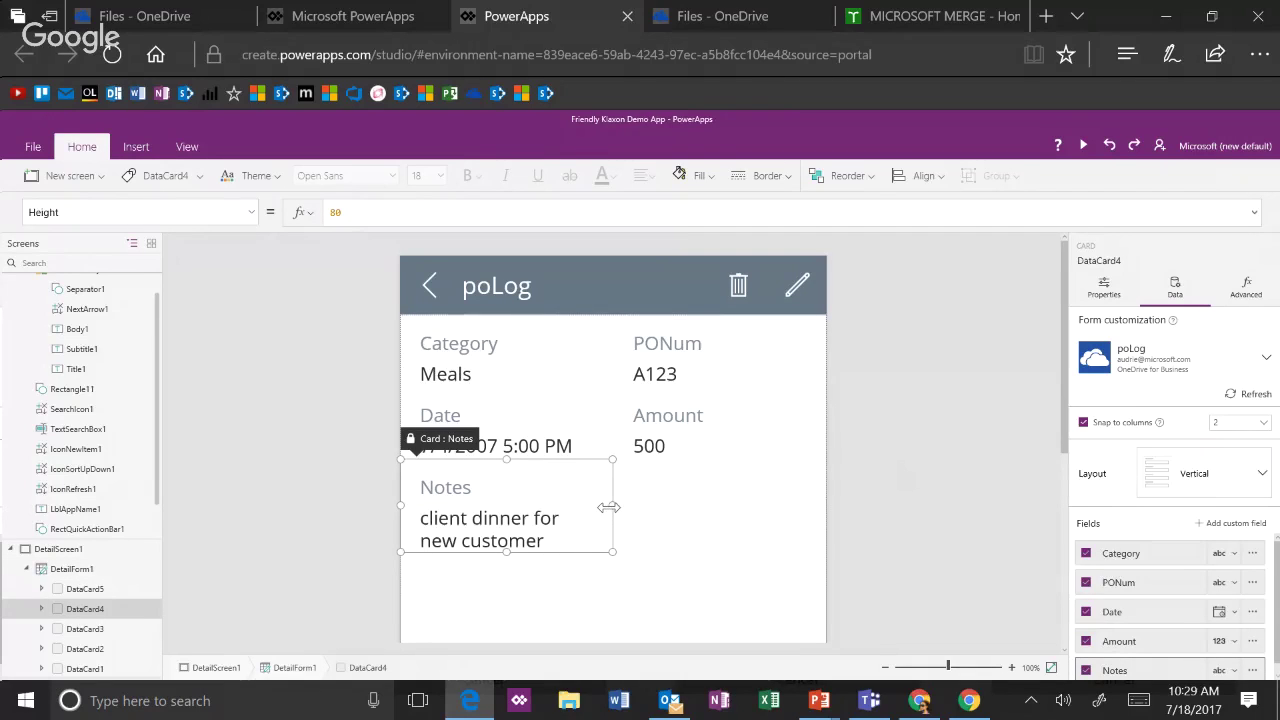
pyautogui.moveTo(609, 507); pyautogui.dragTo(783, 523)
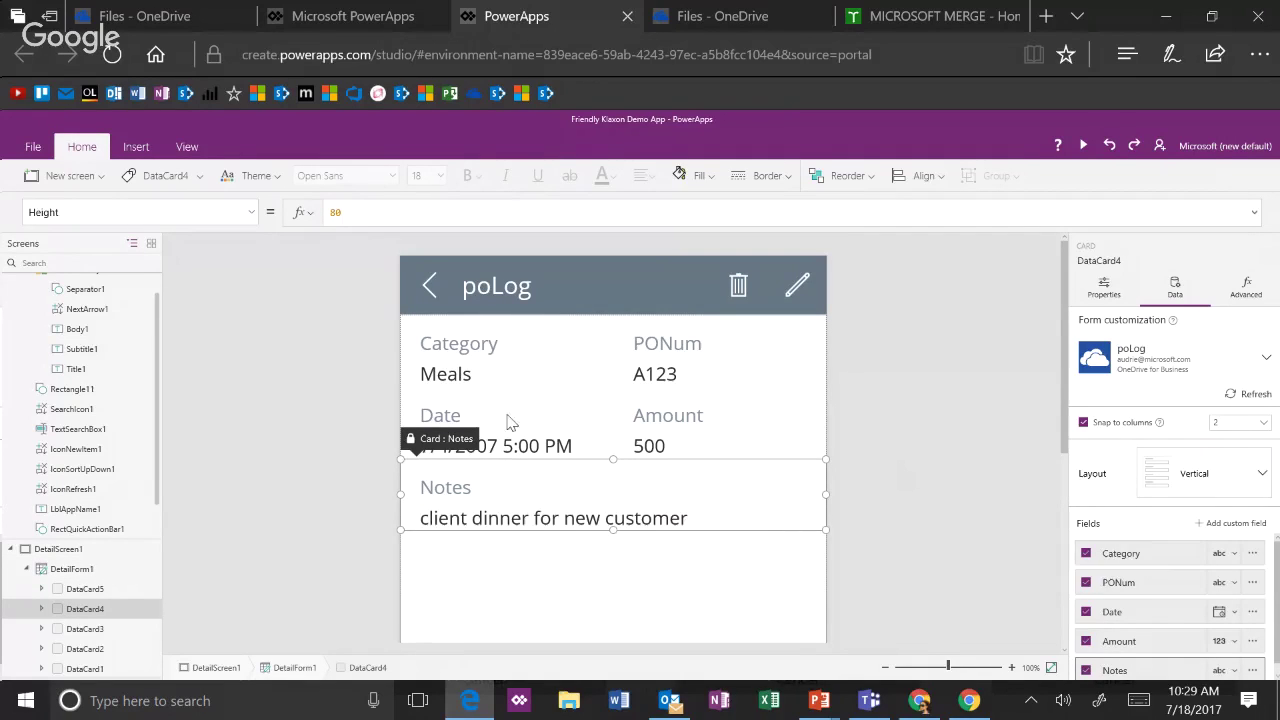
pyautogui.click(504, 374)
pyautogui.moveTo(610, 350); pyautogui.dragTo(795, 380)
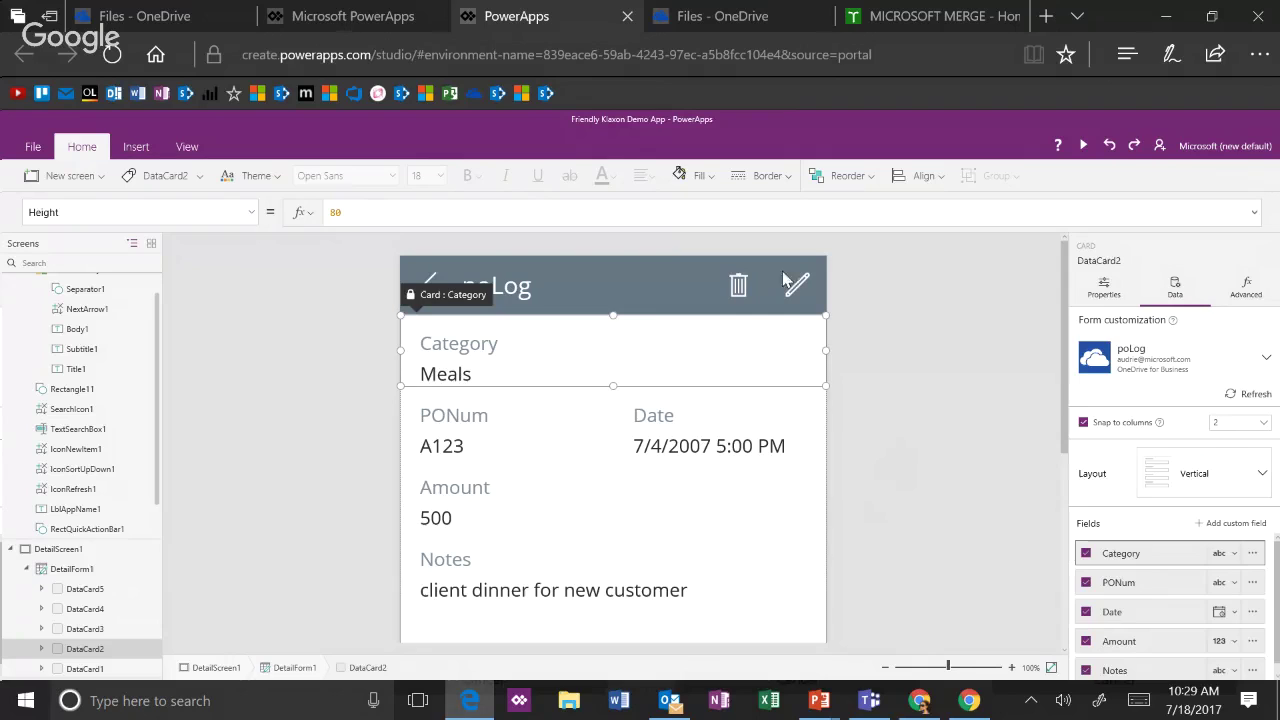
pyautogui.click(440, 528)
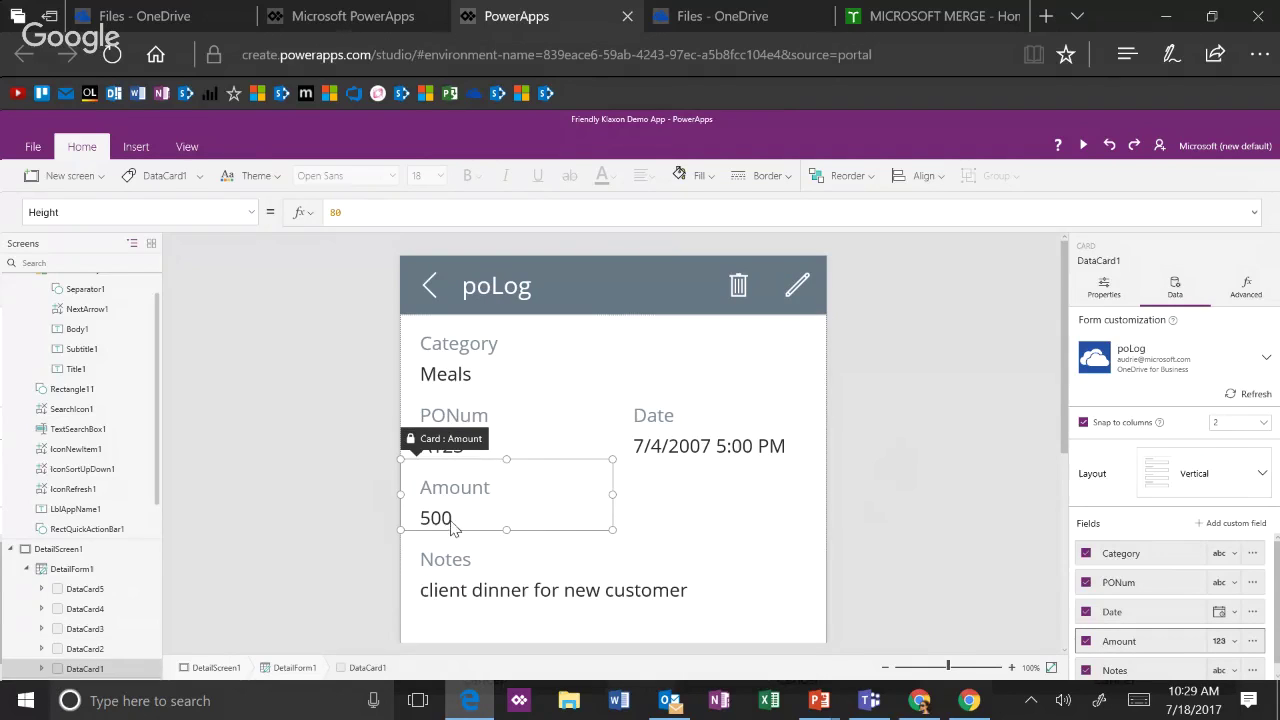
pyautogui.click(446, 519)
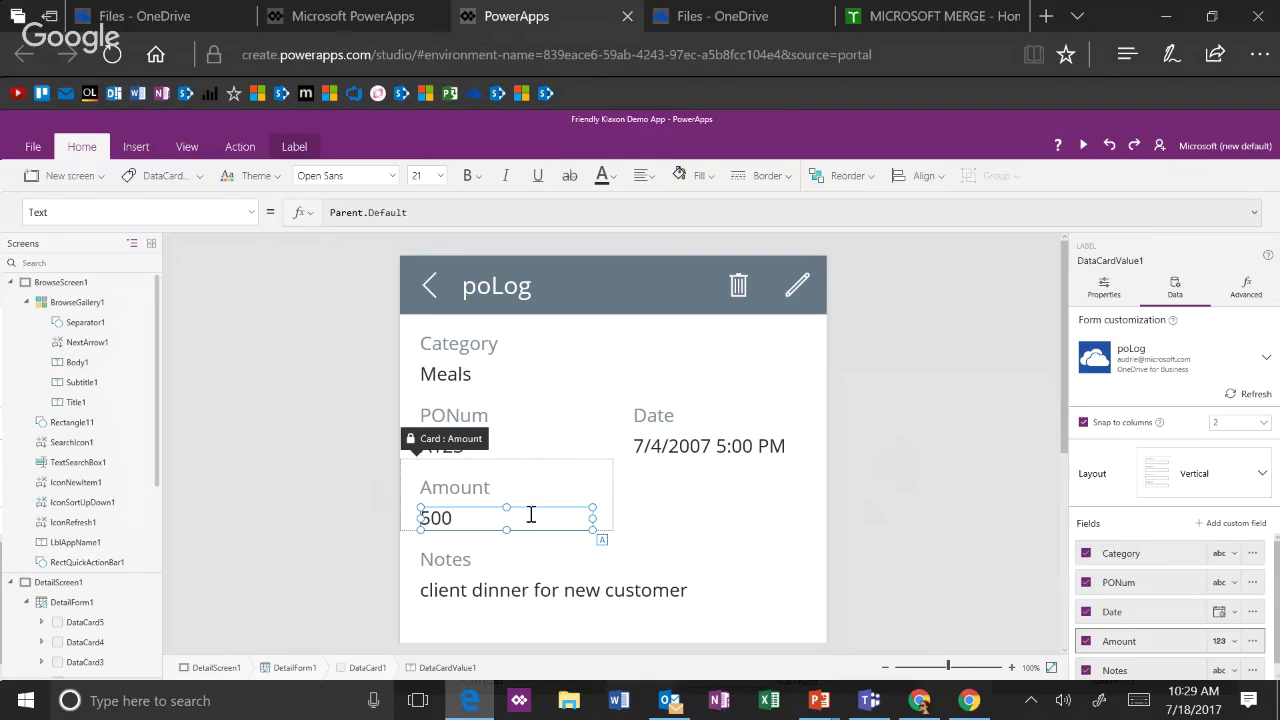
pyautogui.click(871, 427)
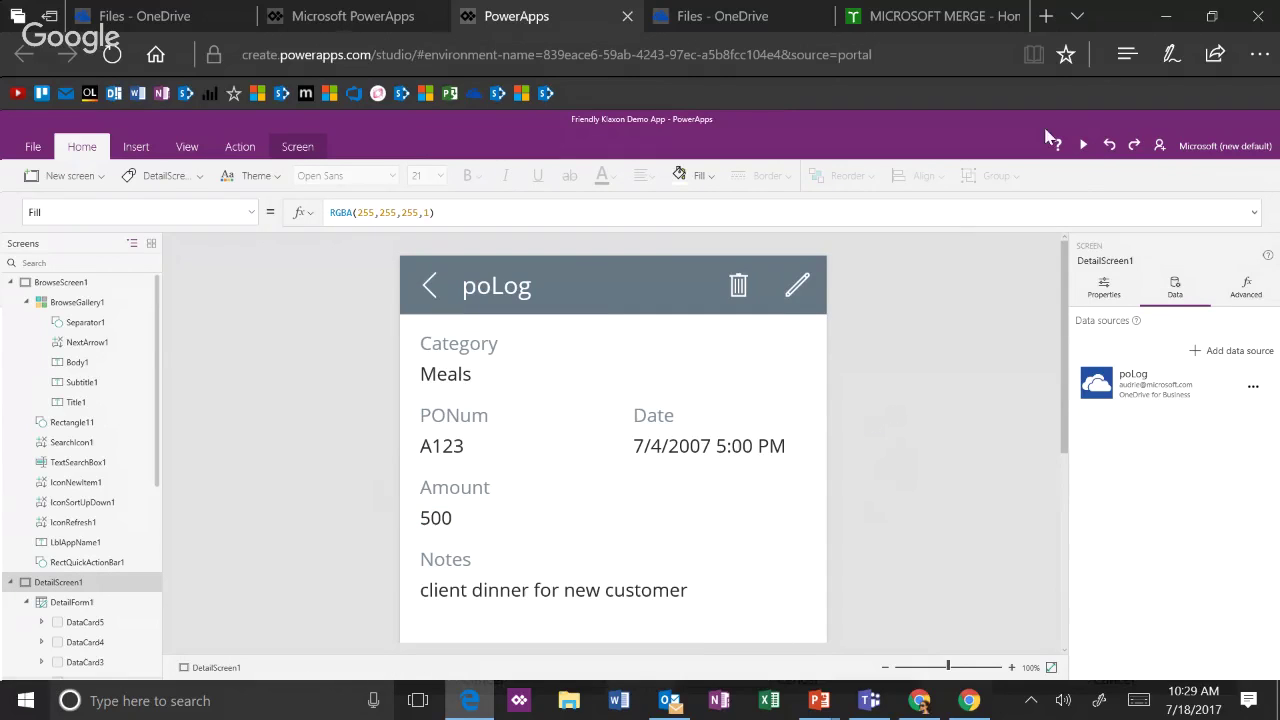
# - Shorten the Body1 label in BrowseGallery1 to fit its single line of text and place a duplicate directly above it
pyautogui.click(100, 304)
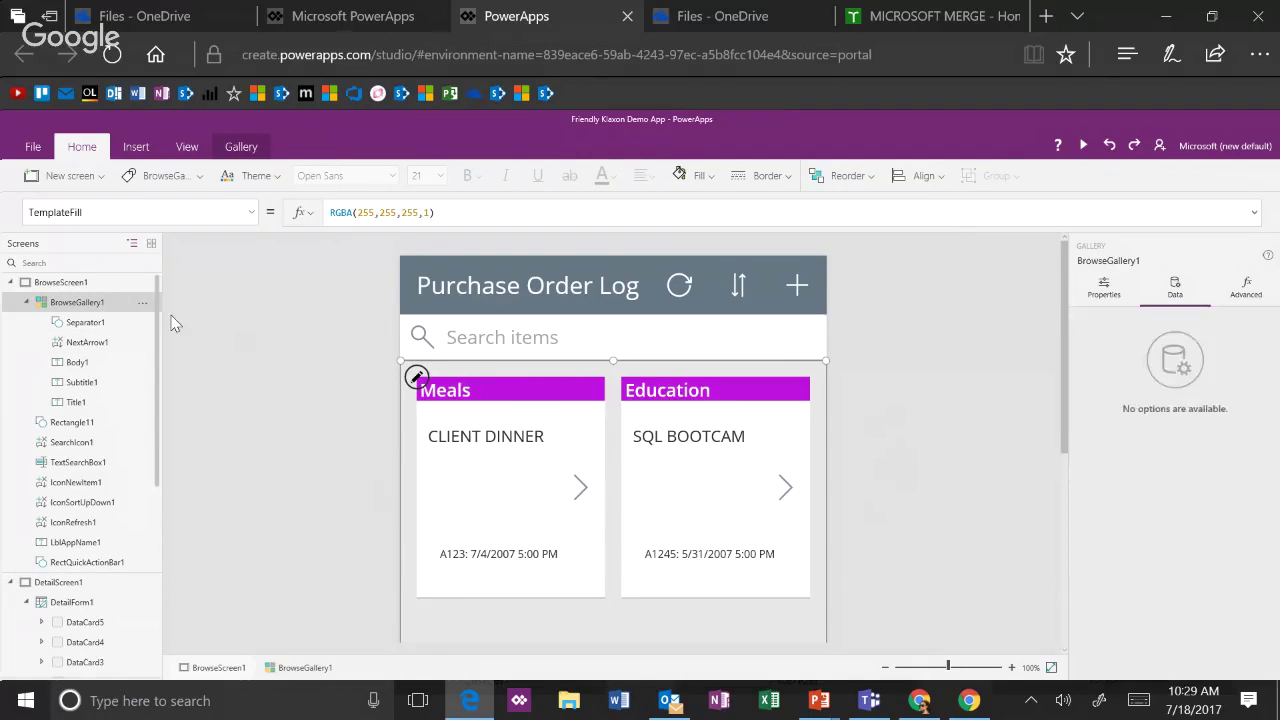
pyautogui.click(491, 563)
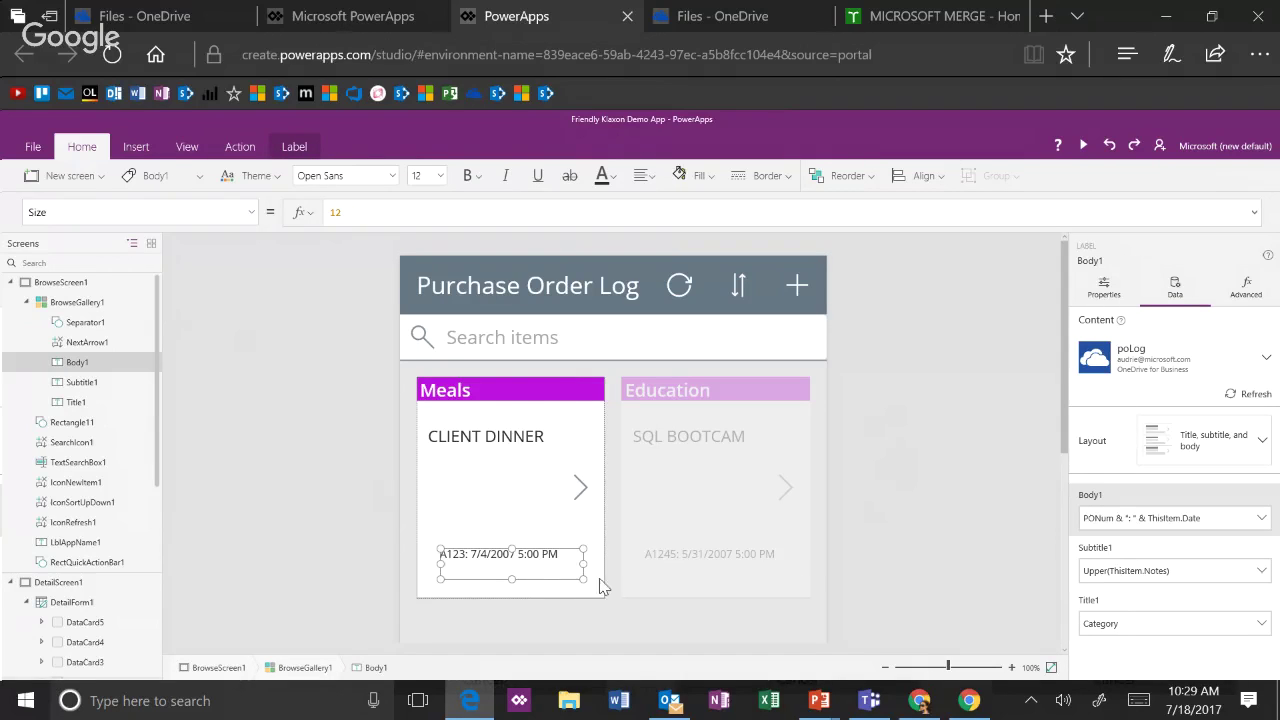
pyautogui.moveTo(512, 578); pyautogui.dragTo(515, 565)
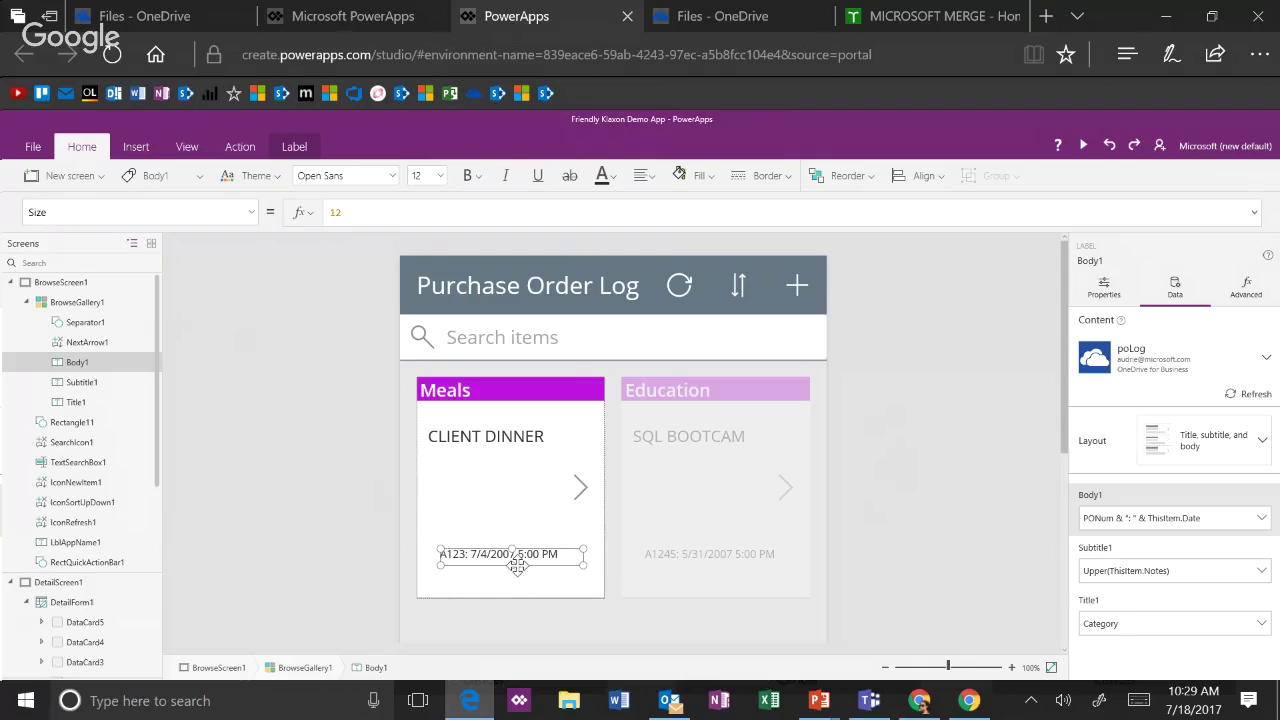
pyautogui.hotkey('ctrl', 'c')
pyautogui.hotkey('ctrl', 'v')
pyautogui.moveTo(549, 418); pyautogui.dragTo(541, 545)
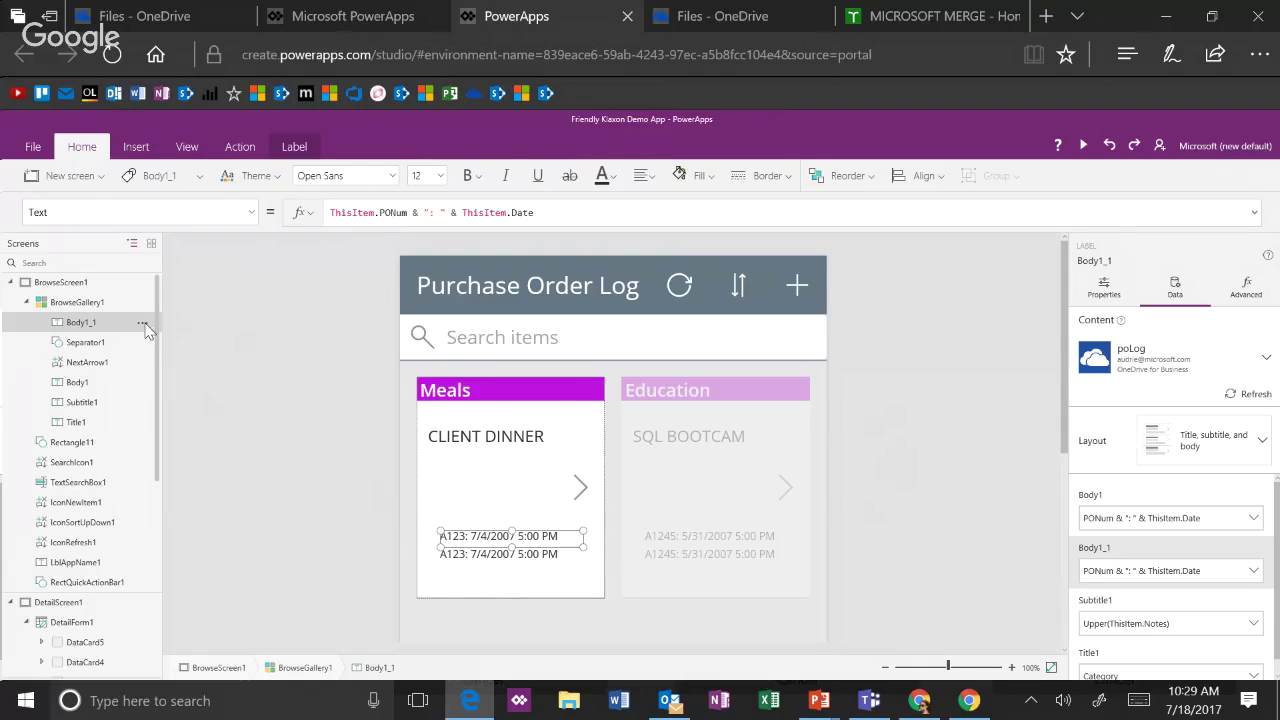
# - Rename the duplicated label lblAmount and set its Text property to ThisItem.Amount
pyautogui.click(143, 325)
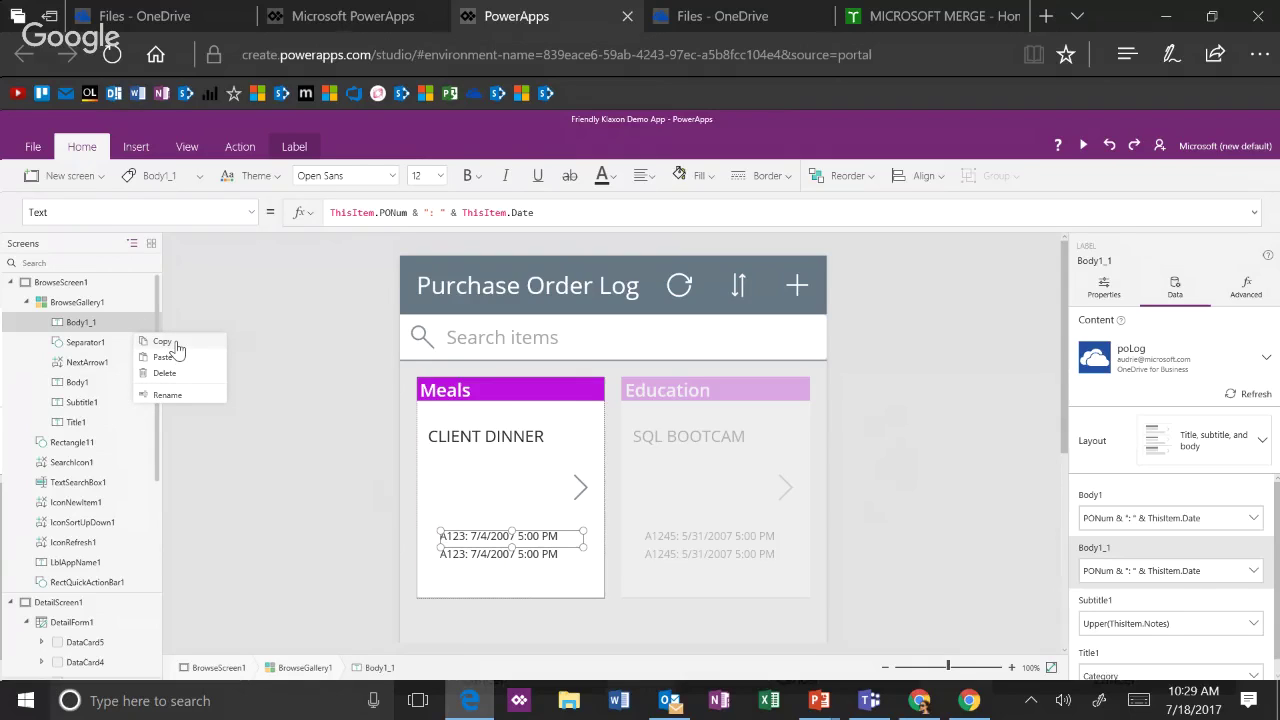
pyautogui.click(170, 395)
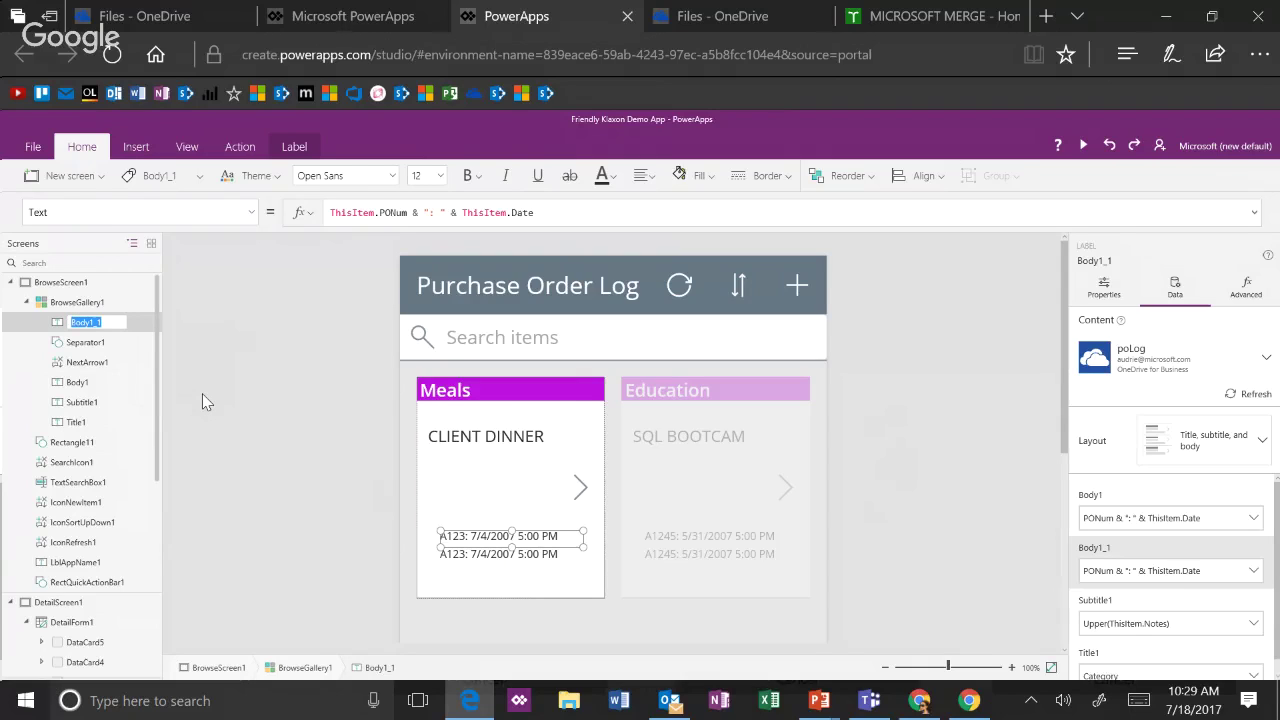
pyautogui.write('lblAmount')
pyautogui.press('Return')
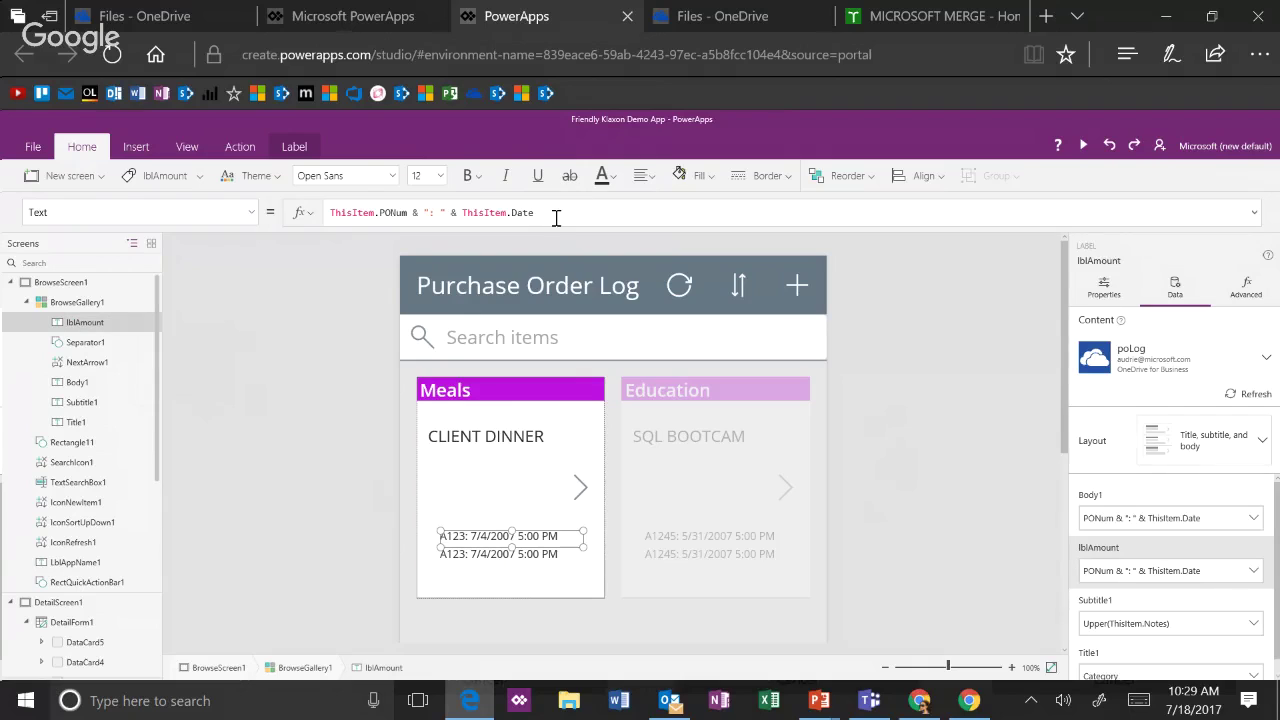
pyautogui.moveTo(557, 218); pyautogui.dragTo(374, 214)
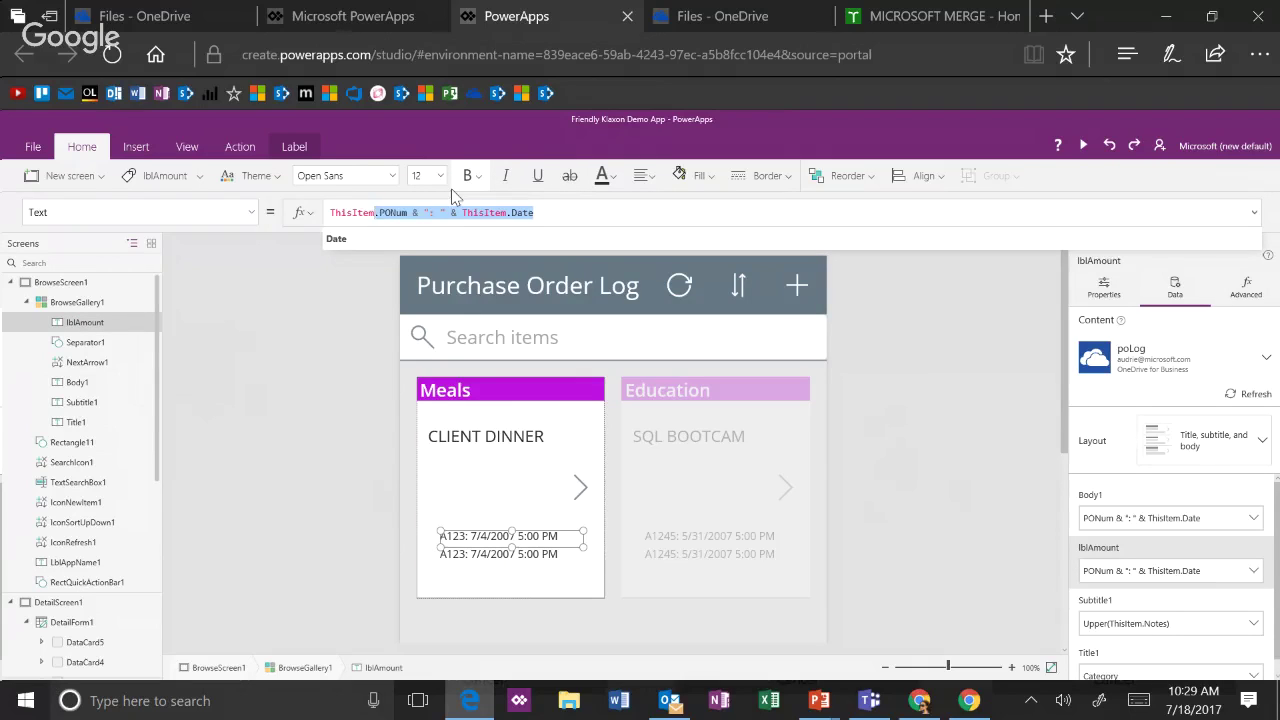
pyautogui.write('.Amount')
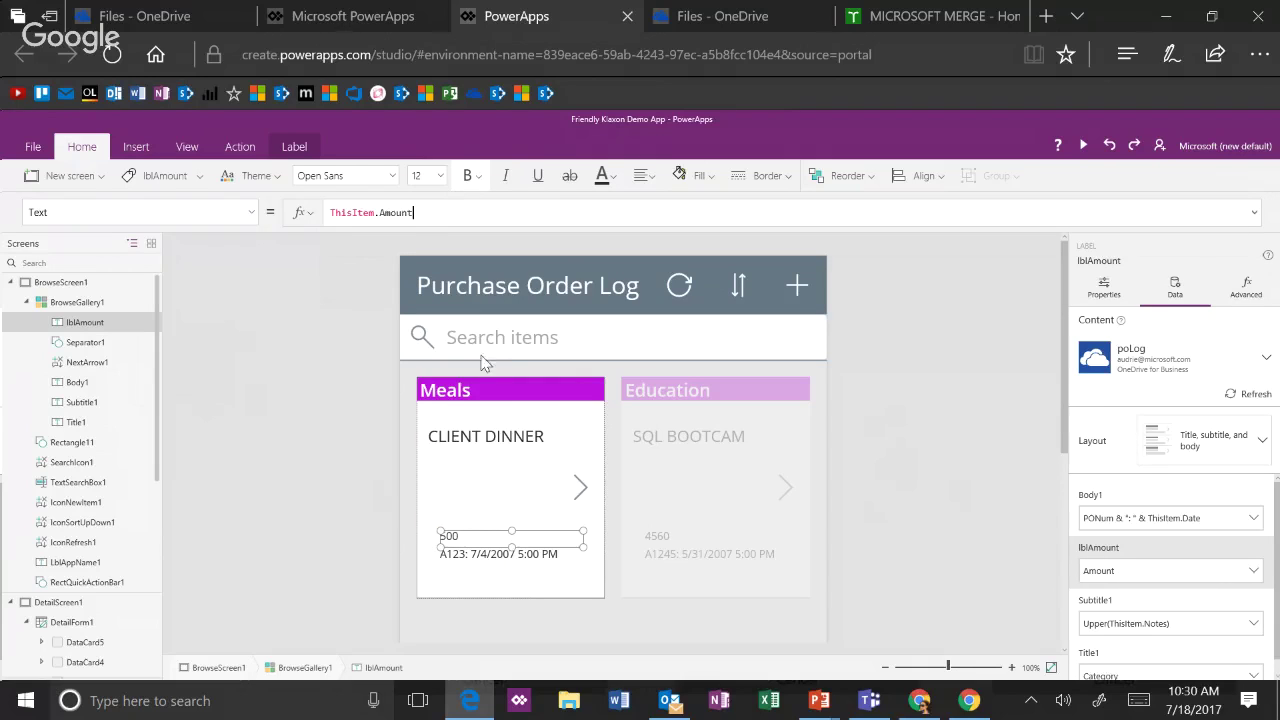
# - Format lblAmount as currency with the formula Text(ThisItem.Amount,"$#,#.00")
pyautogui.click(330, 213)
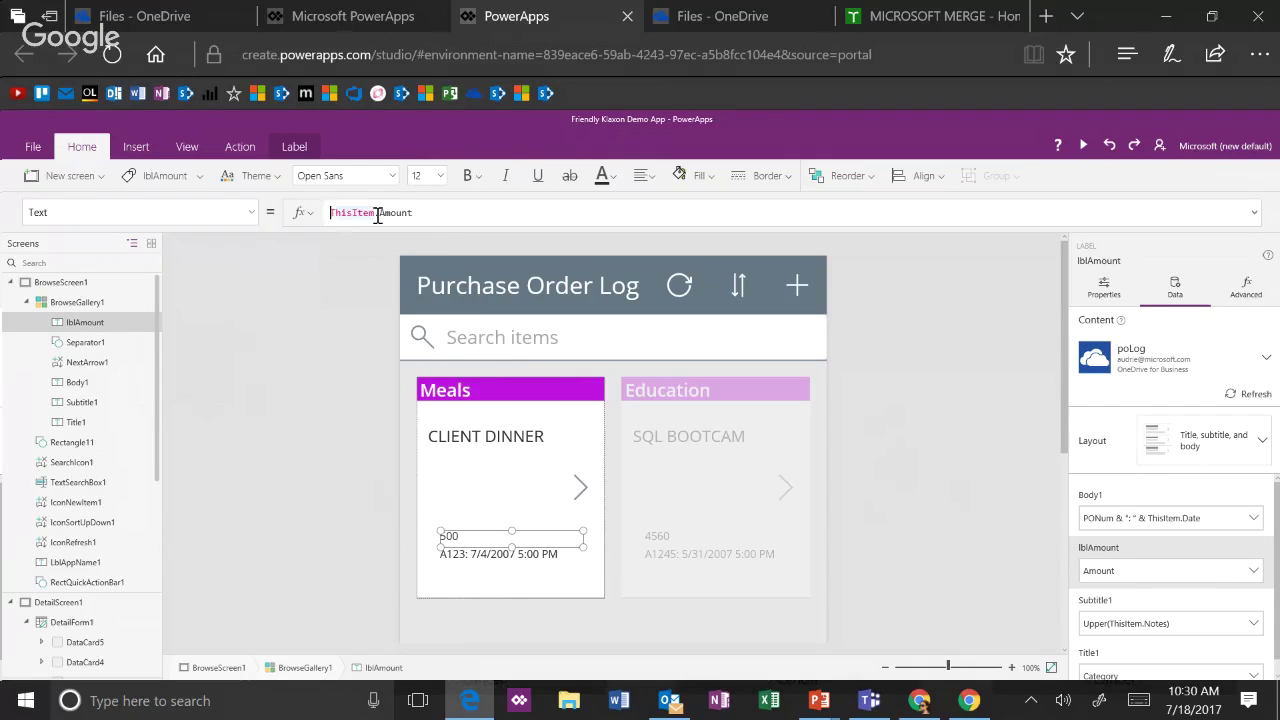
pyautogui.write('Text(')
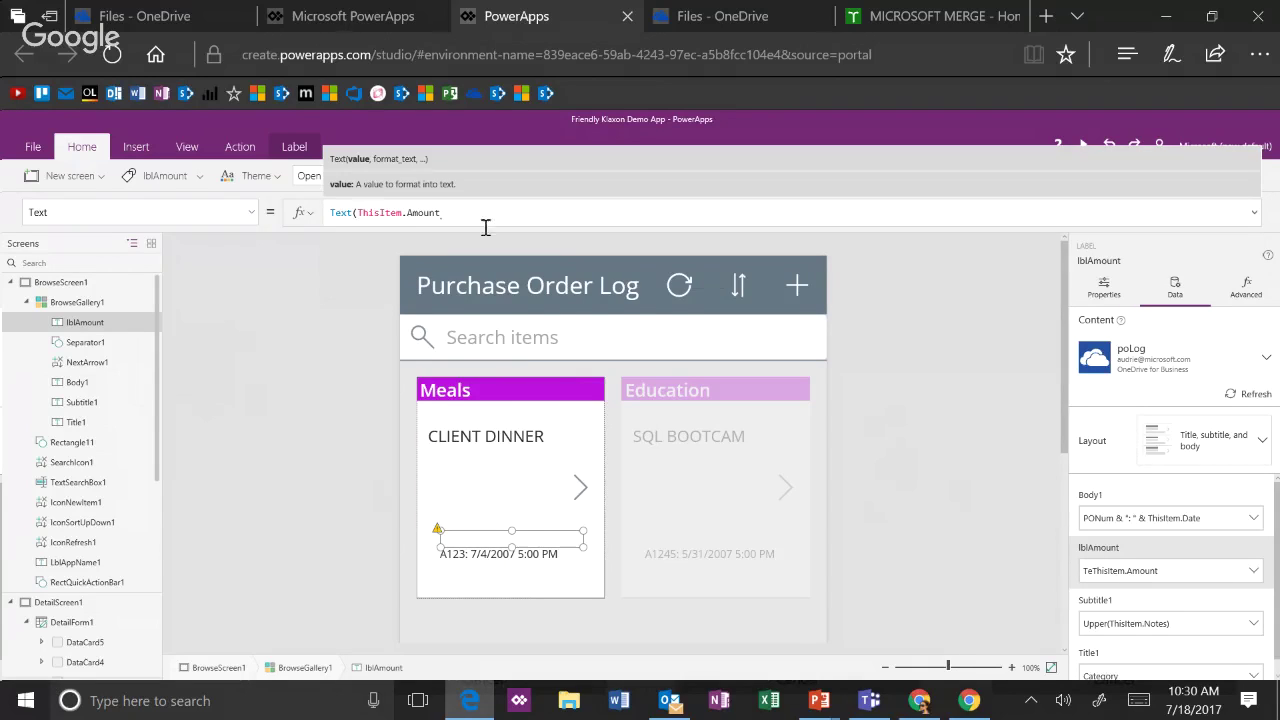
pyautogui.write(',')
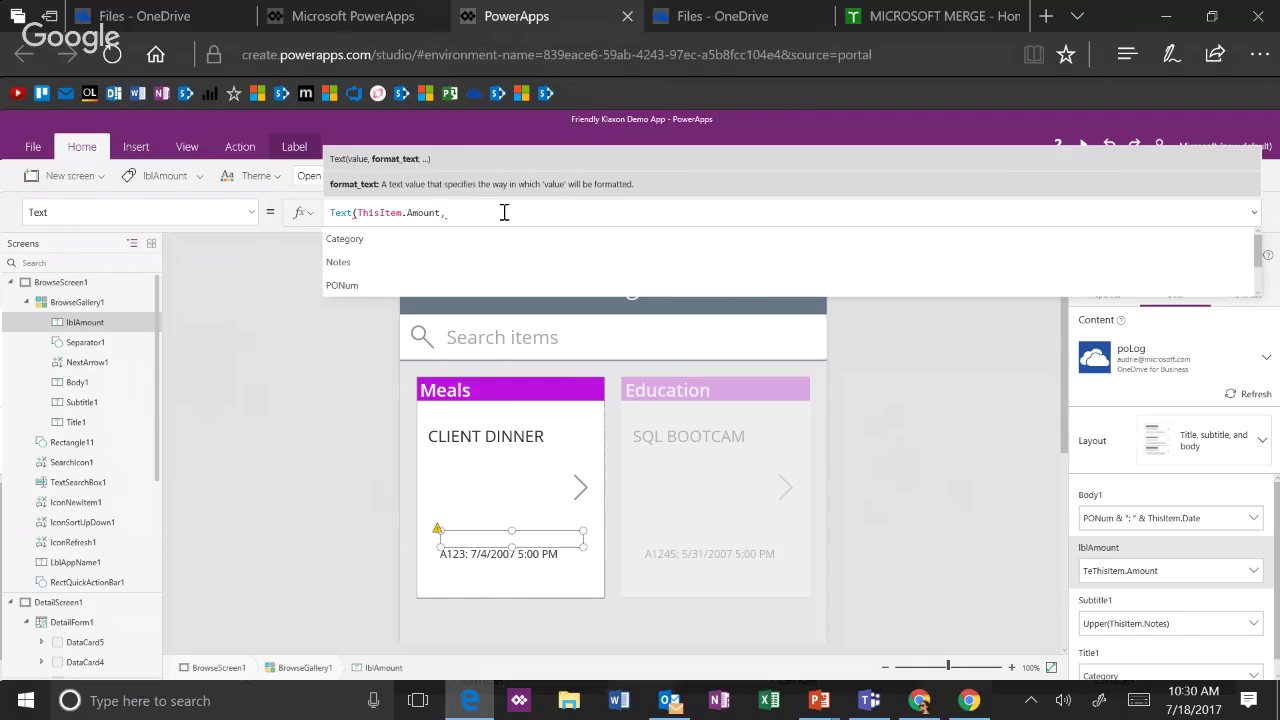
pyautogui.write('"$#,#.00')
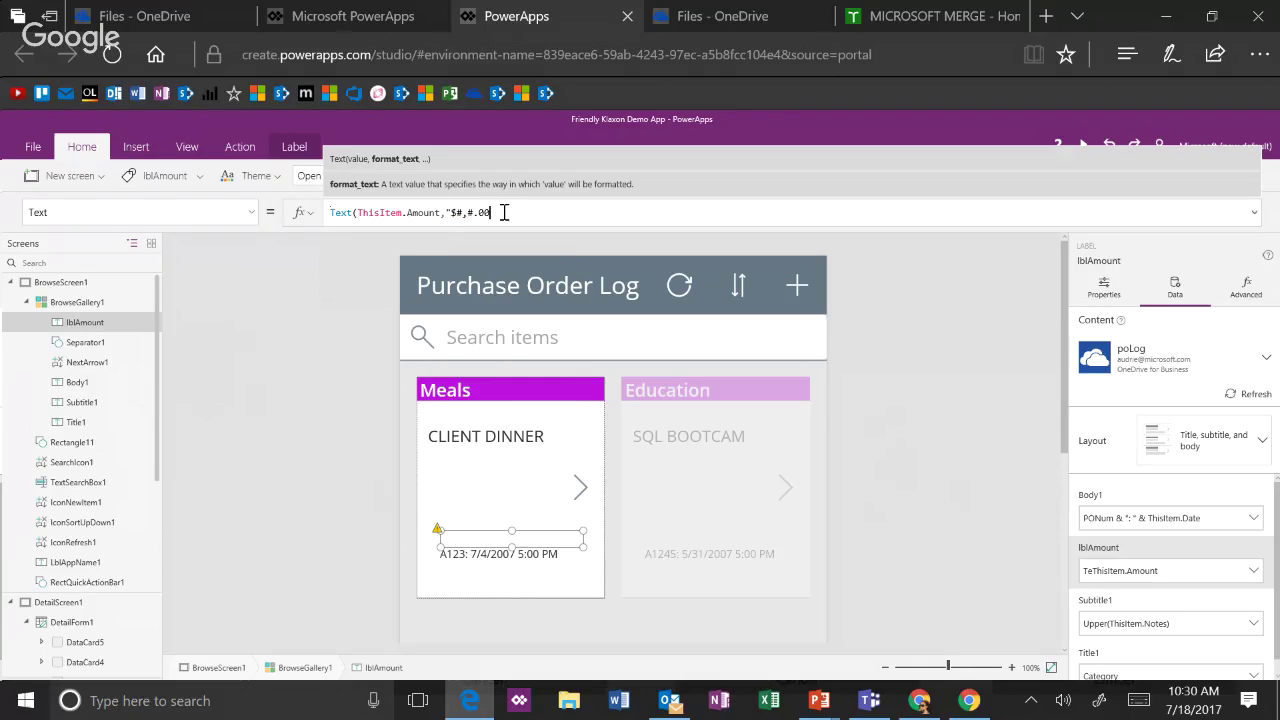
pyautogui.write('")')
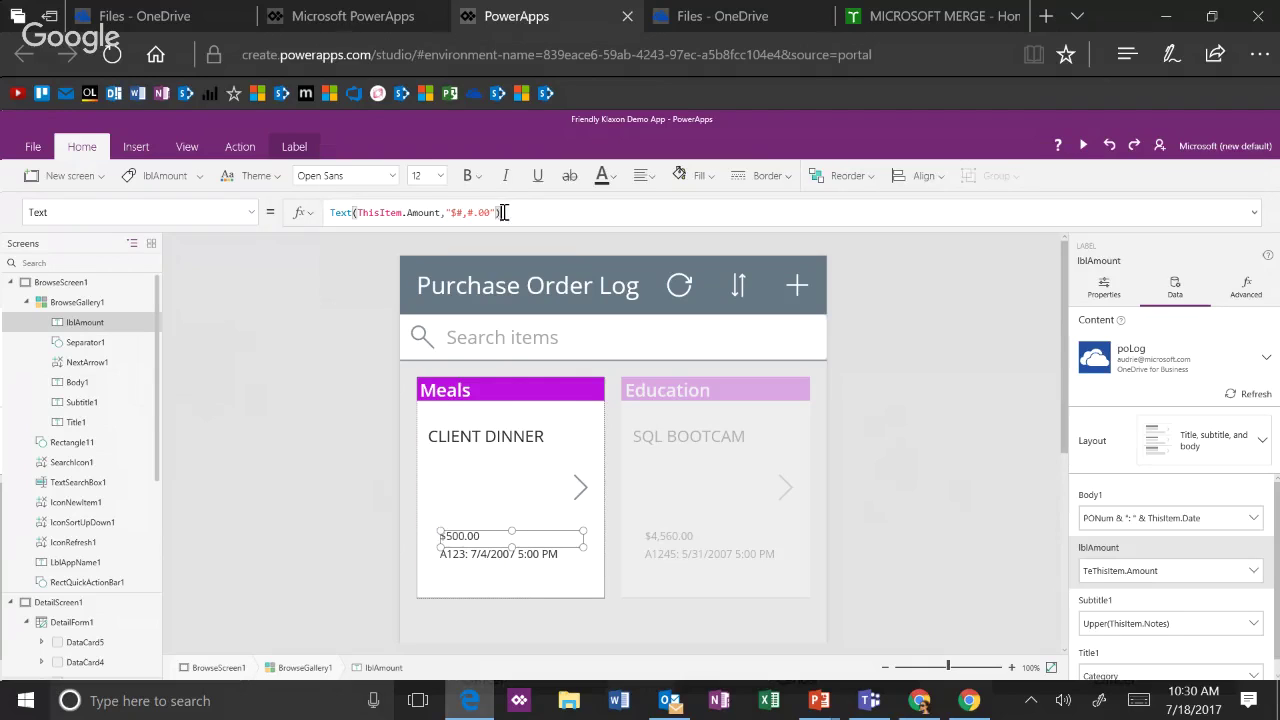
pyautogui.click(917, 485)
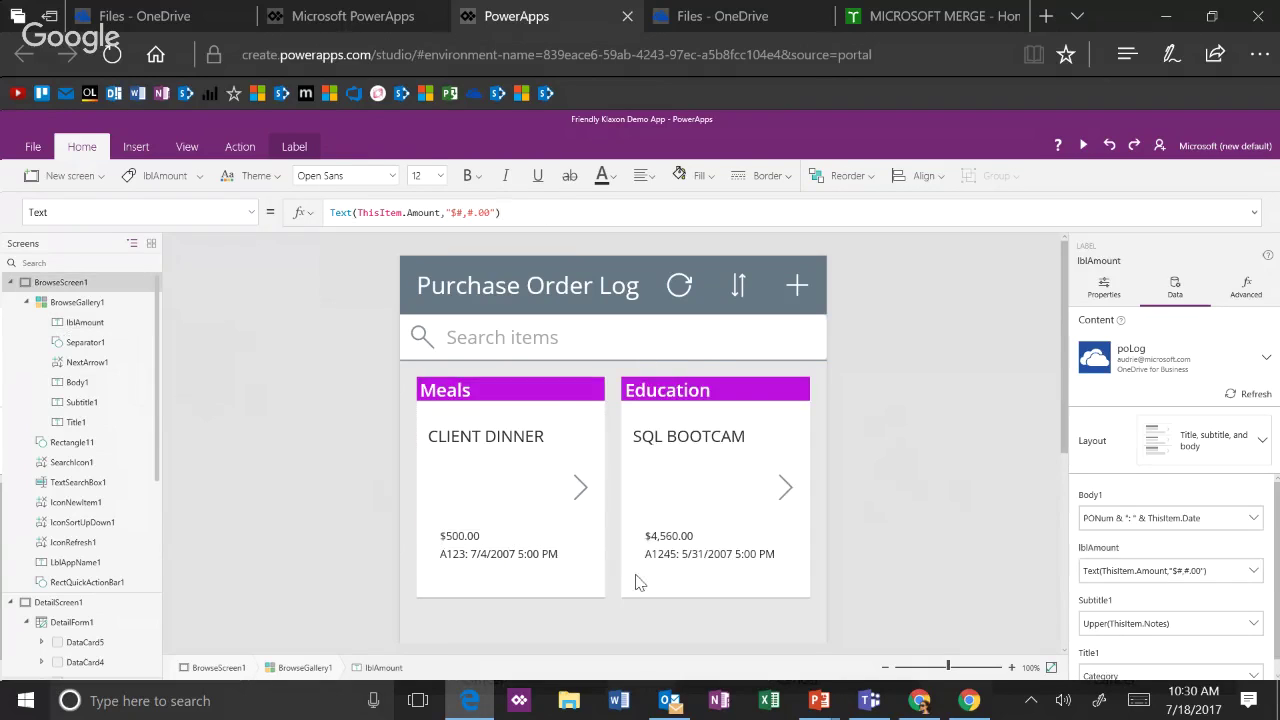
pyautogui.click(462, 541)
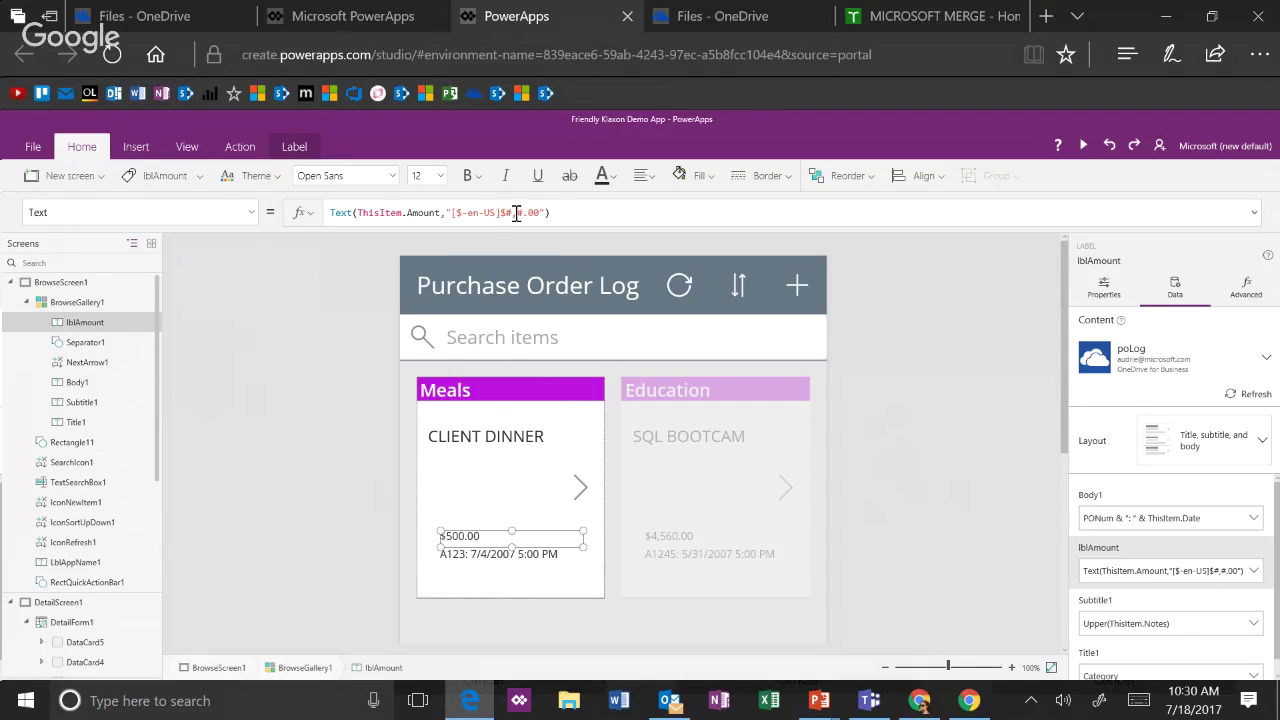
# - Switch to Excel, create a blank workbook and enter $1,000 in cell A1
pyautogui.click(766, 702)
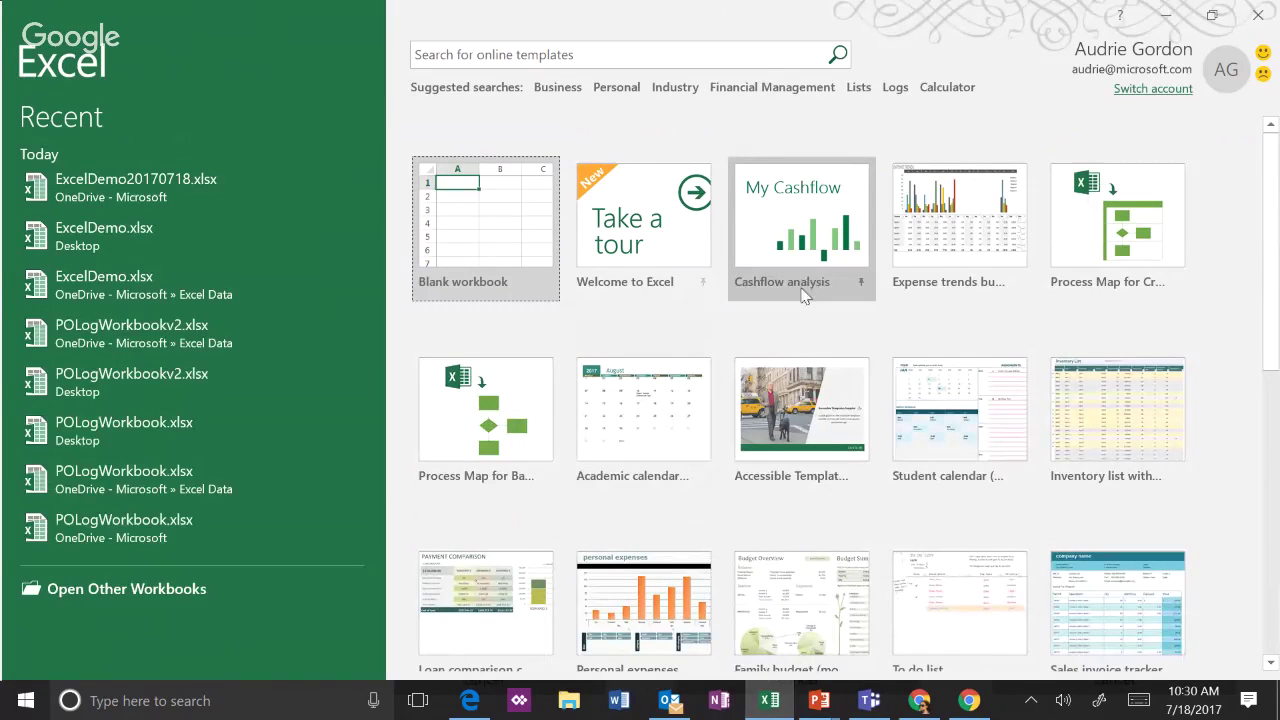
pyautogui.click(517, 283)
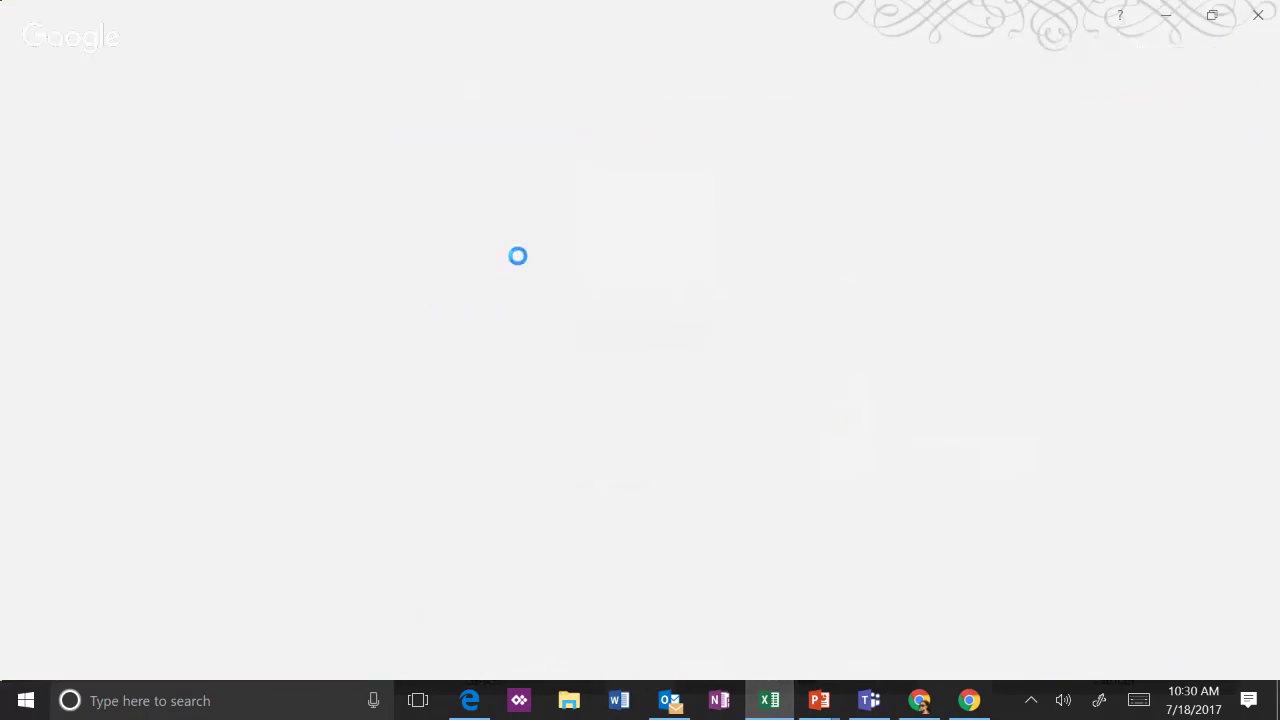
pyautogui.write('1,000')
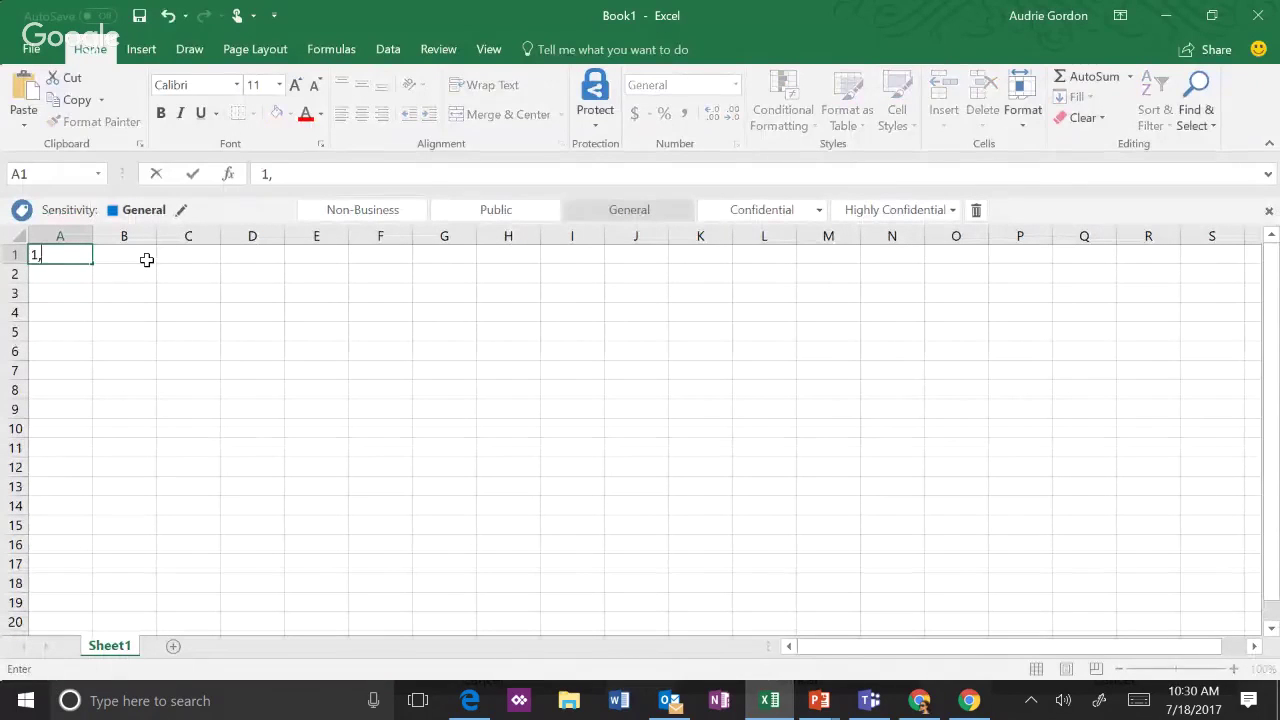
pyautogui.press('BackSpace')
pyautogui.press('BackSpace')
pyautogui.press('BackSpace')
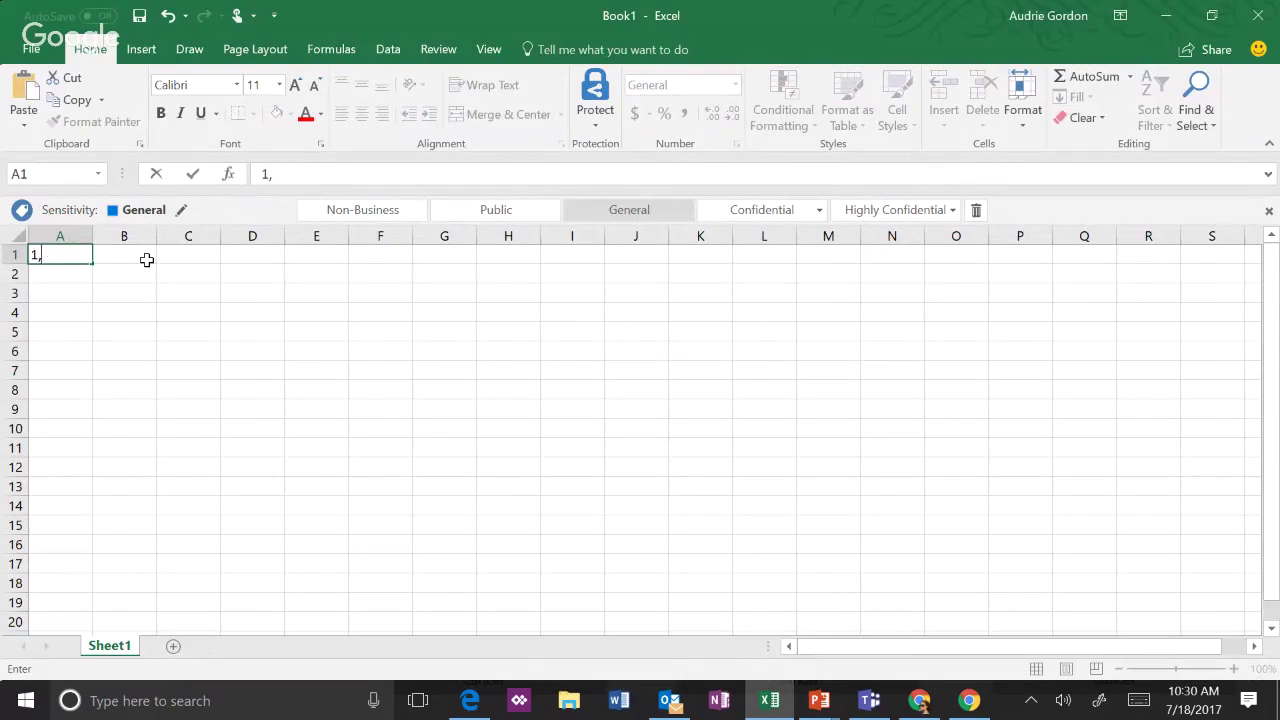
pyautogui.write('00')
pyautogui.press('Return')
pyautogui.click(78, 255)
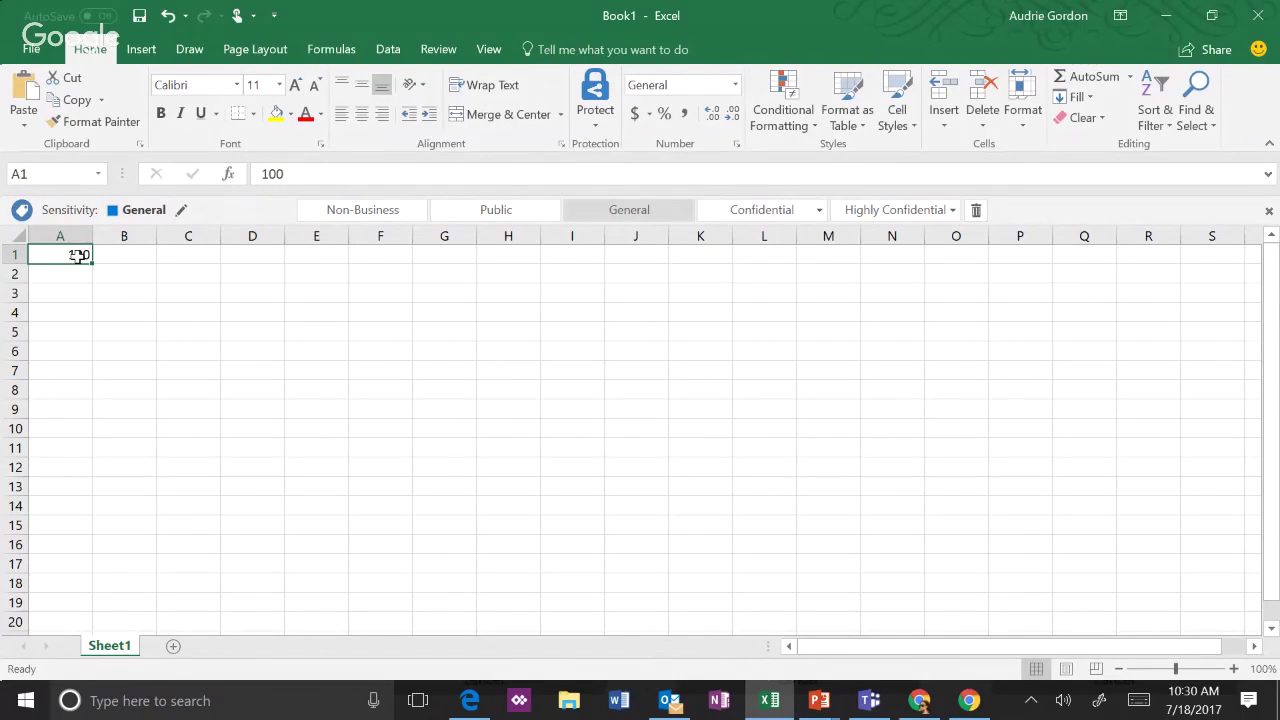
pyautogui.write('$1,000')
pyautogui.press('Return')
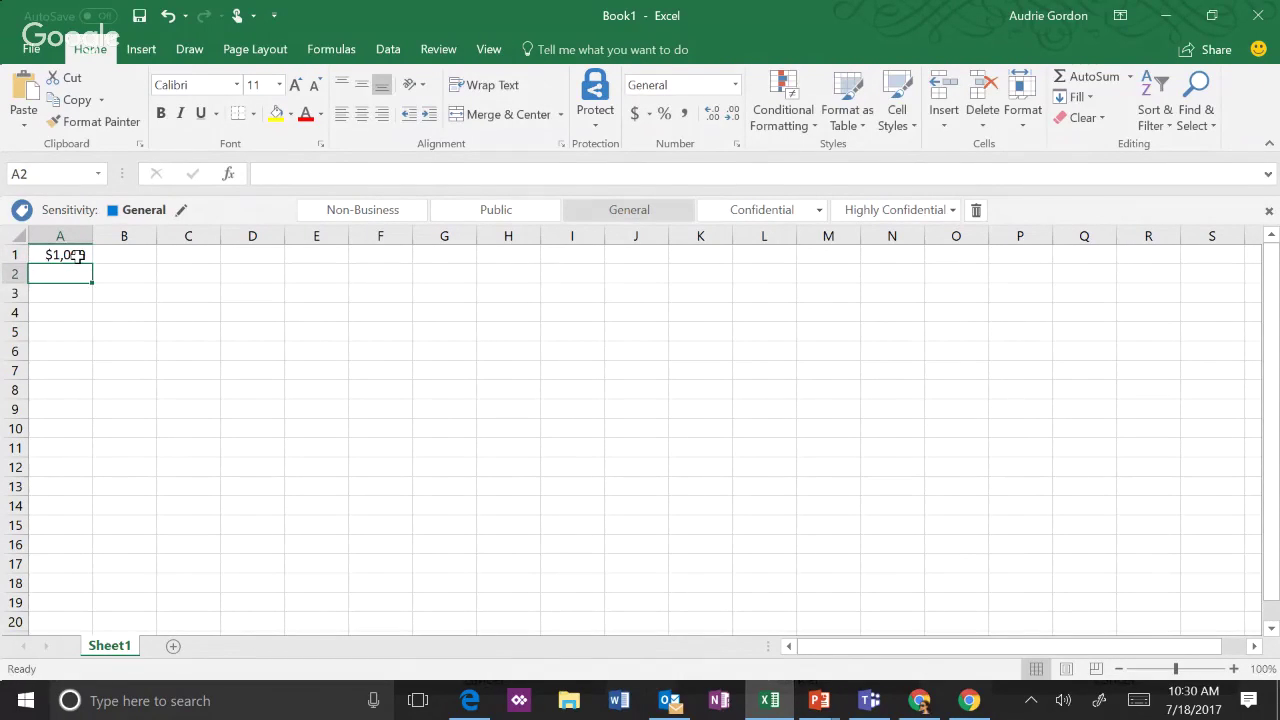
# - Examine the custom number format code of cell A1, and close the workbook without saving
pyautogui.click(78, 255)
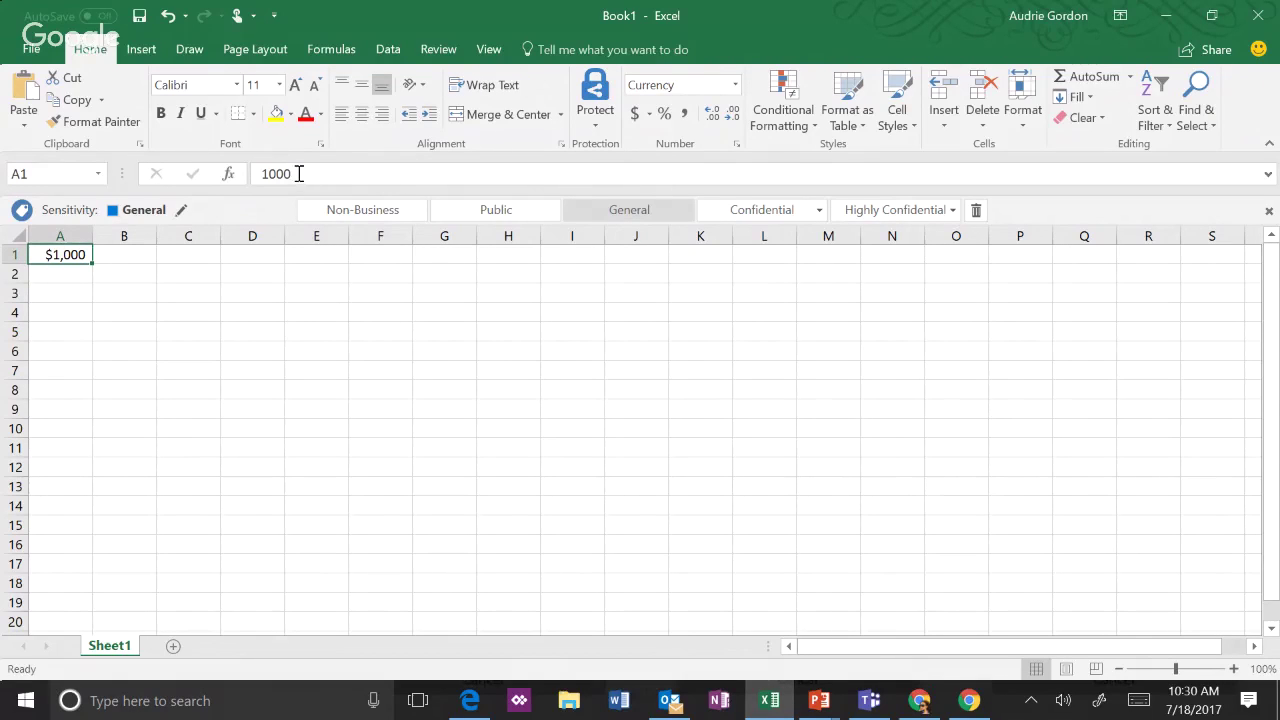
pyautogui.click(738, 146)
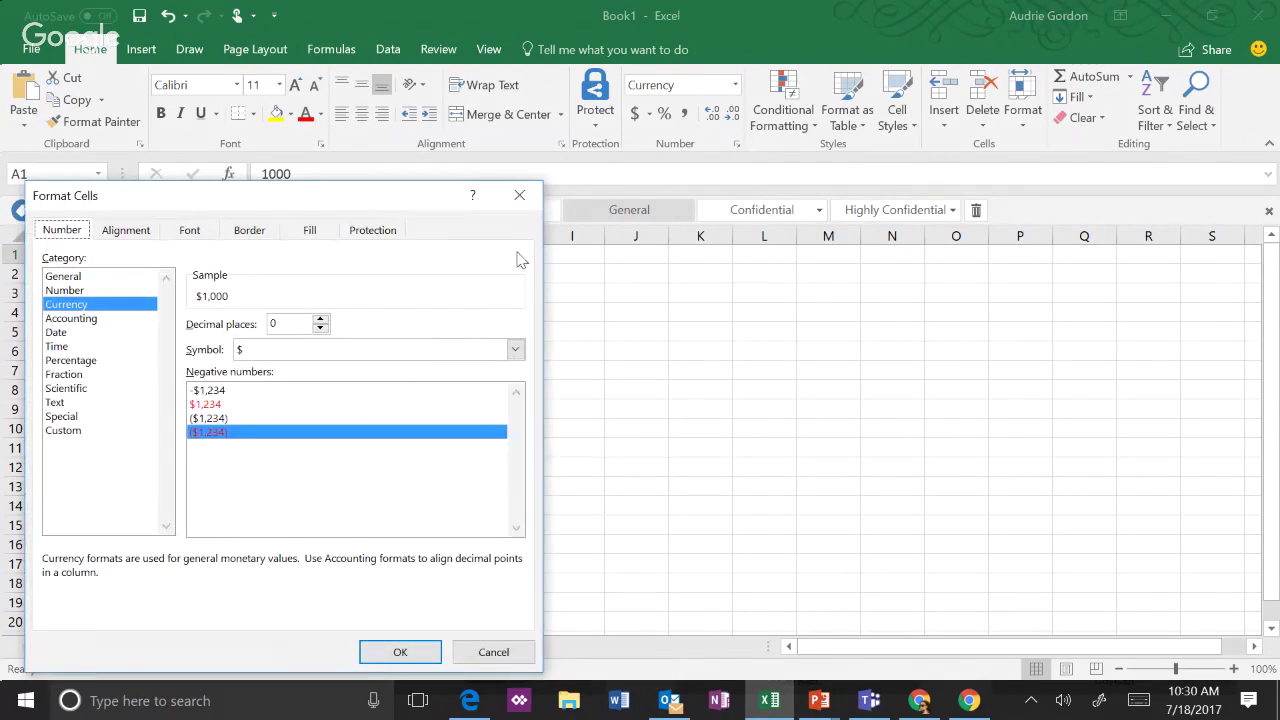
pyautogui.click(90, 438)
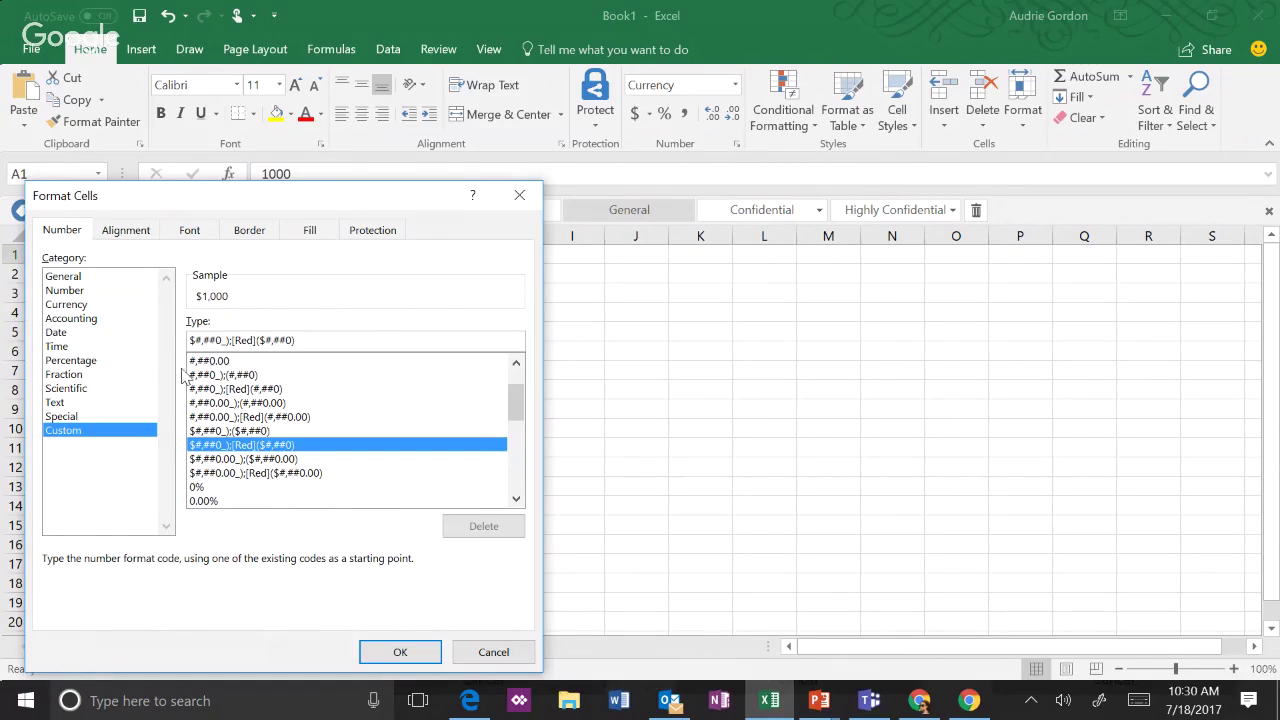
pyautogui.moveTo(231, 345); pyautogui.dragTo(186, 345)
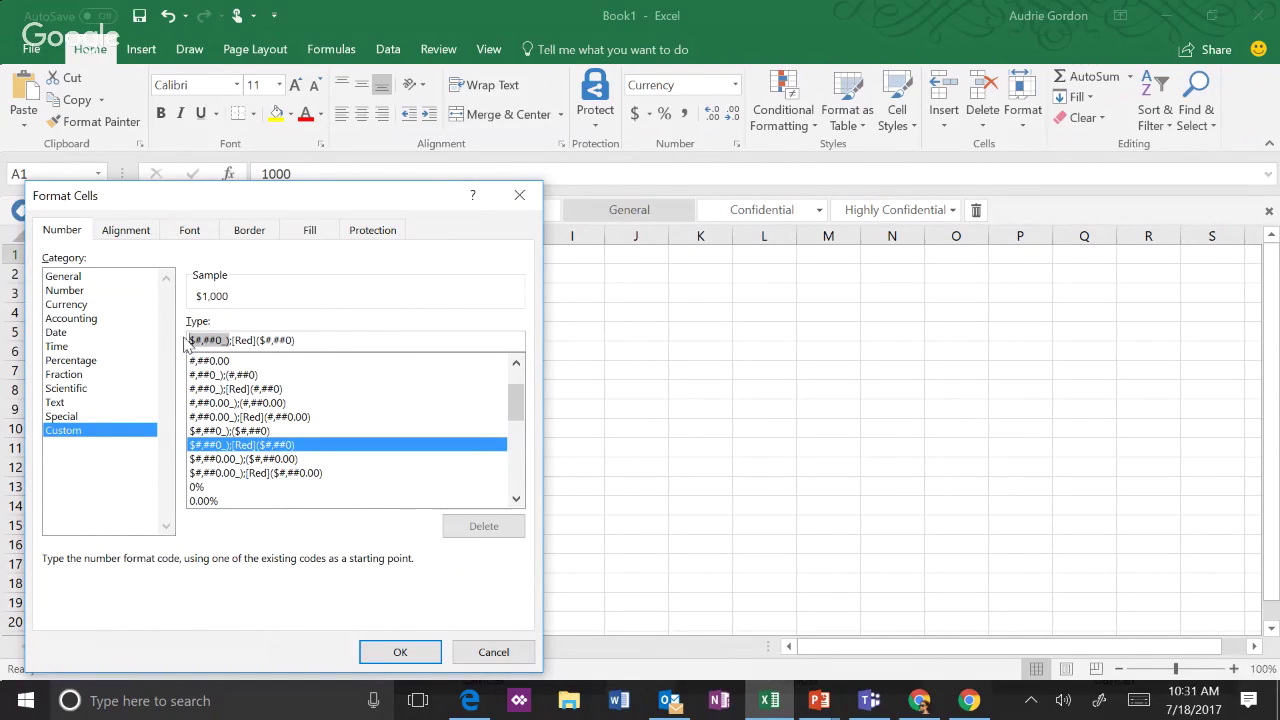
pyautogui.click(340, 340)
pyautogui.click(519, 195)
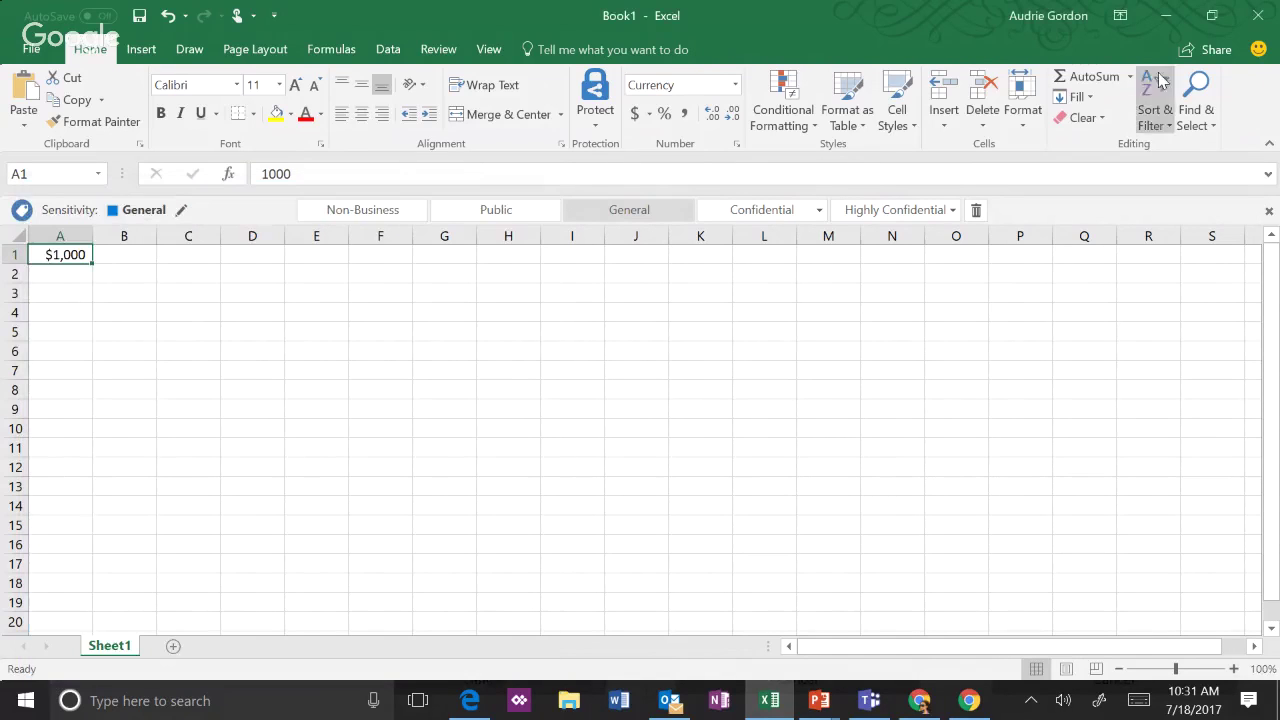
pyautogui.click(1258, 24)
pyautogui.click(657, 371)
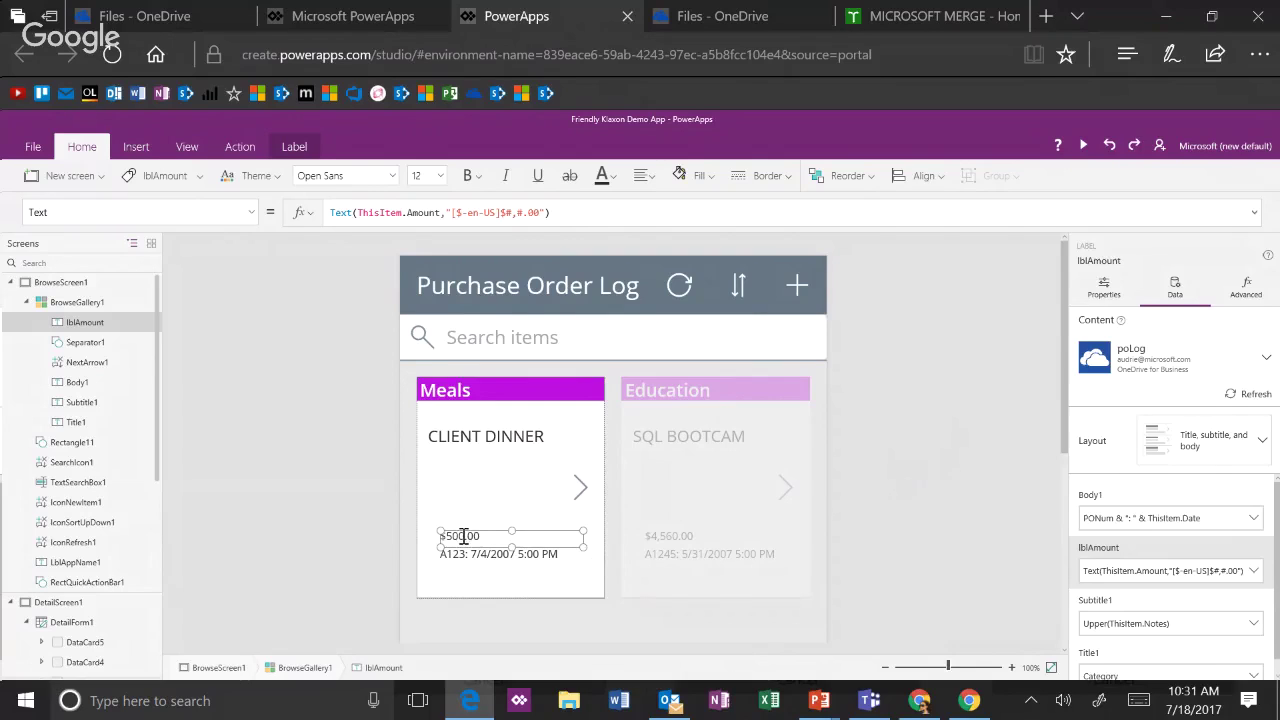
# - Copy the currency formula of lblAmount, and unlock the Amount card's value label on DetailScreen1 for editing
pyautogui.moveTo(640, 212); pyautogui.dragTo(383, 199)
pyautogui.hotkey('ctrl', 'c')
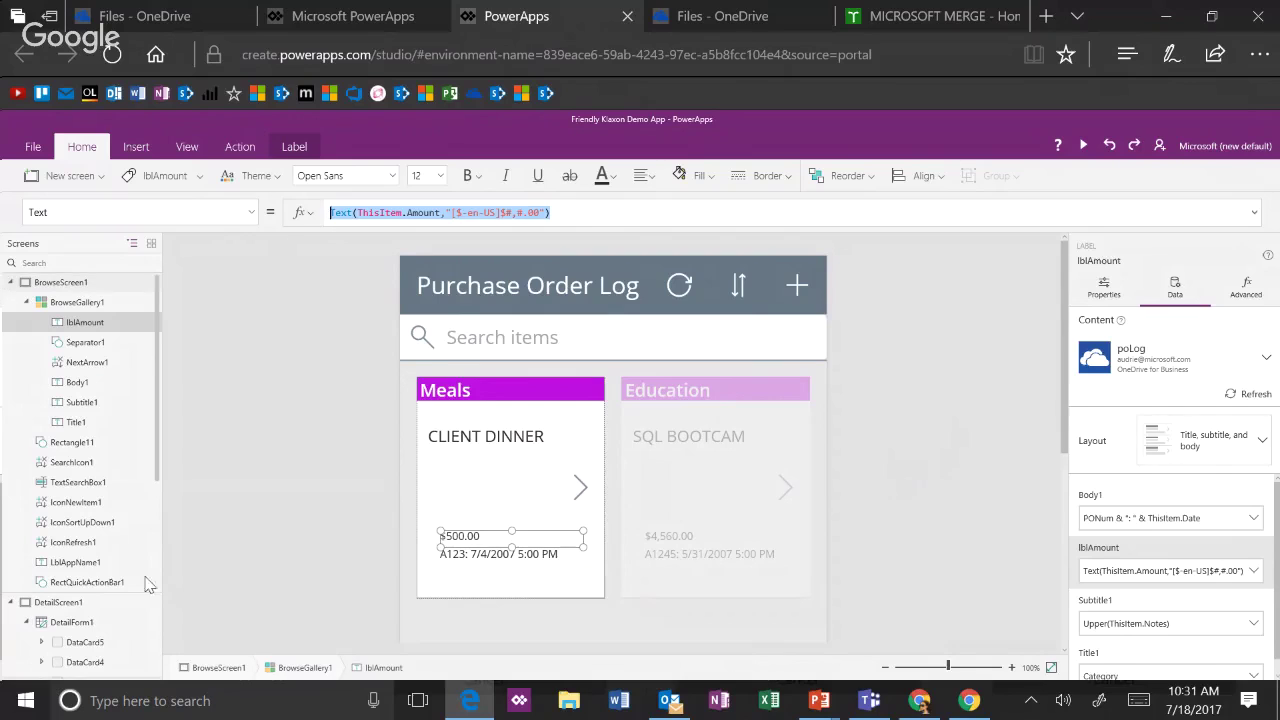
pyautogui.click(82, 603)
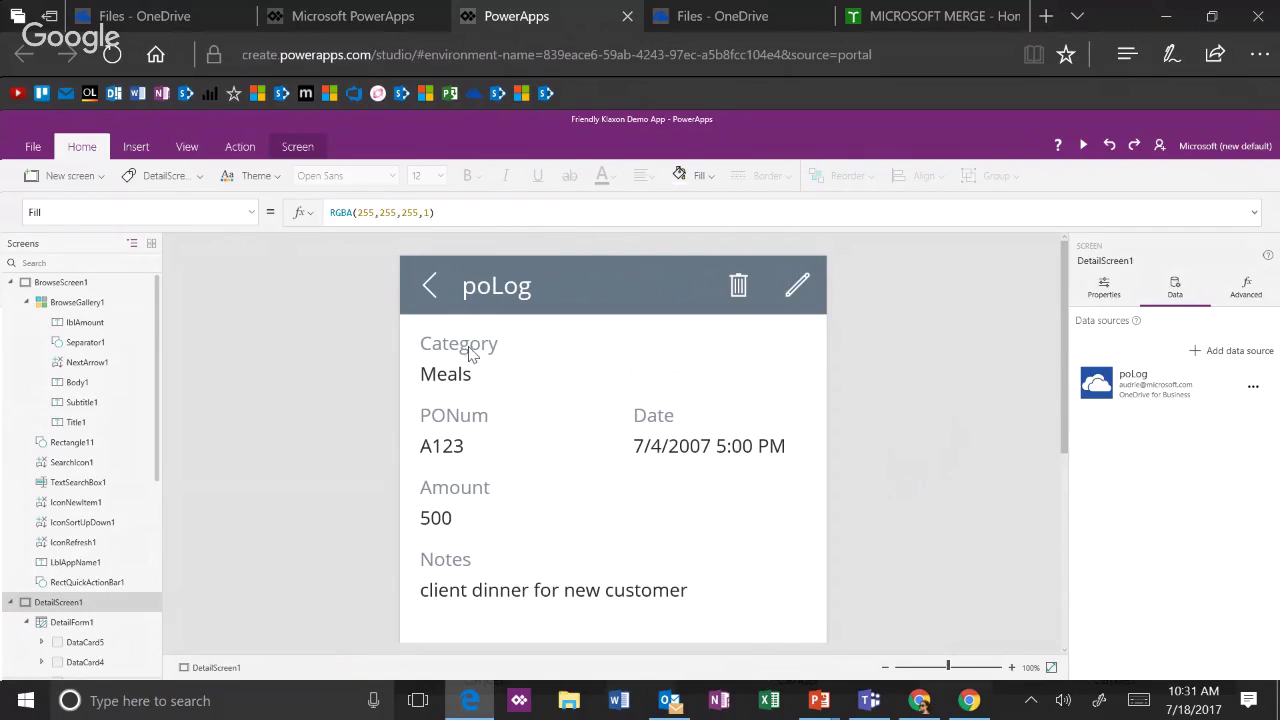
pyautogui.click(457, 520)
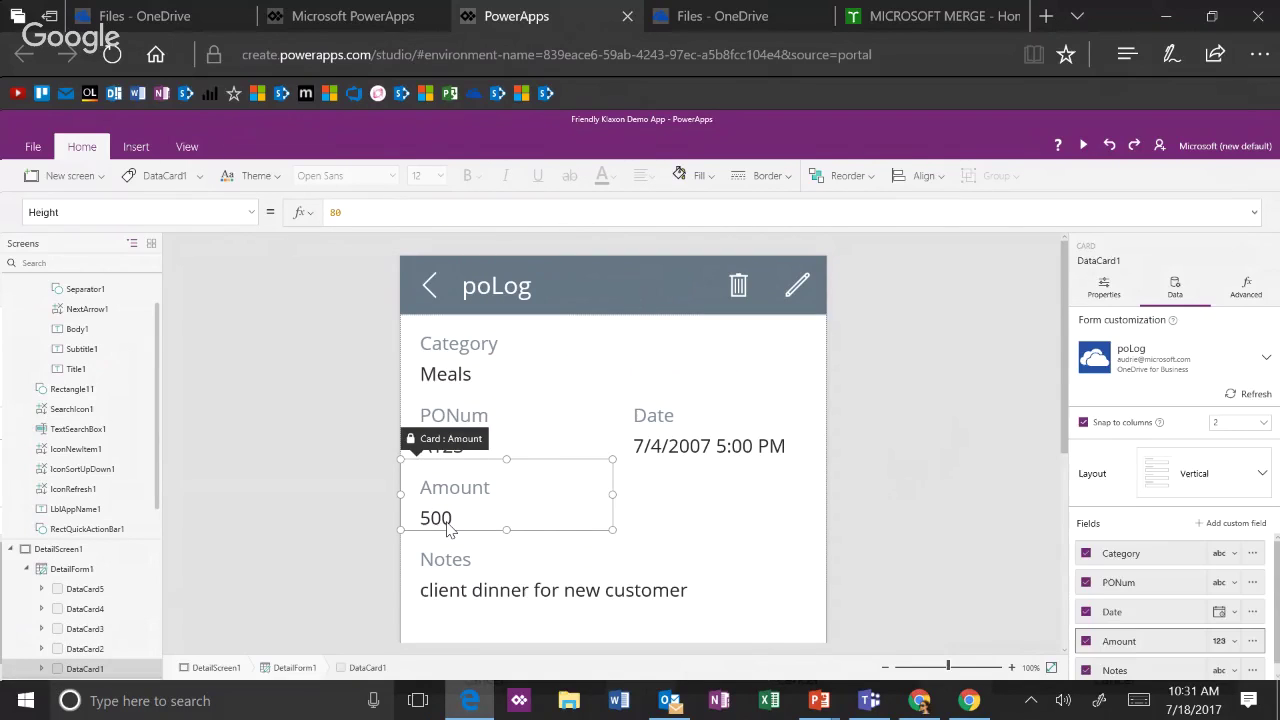
pyautogui.click(475, 512)
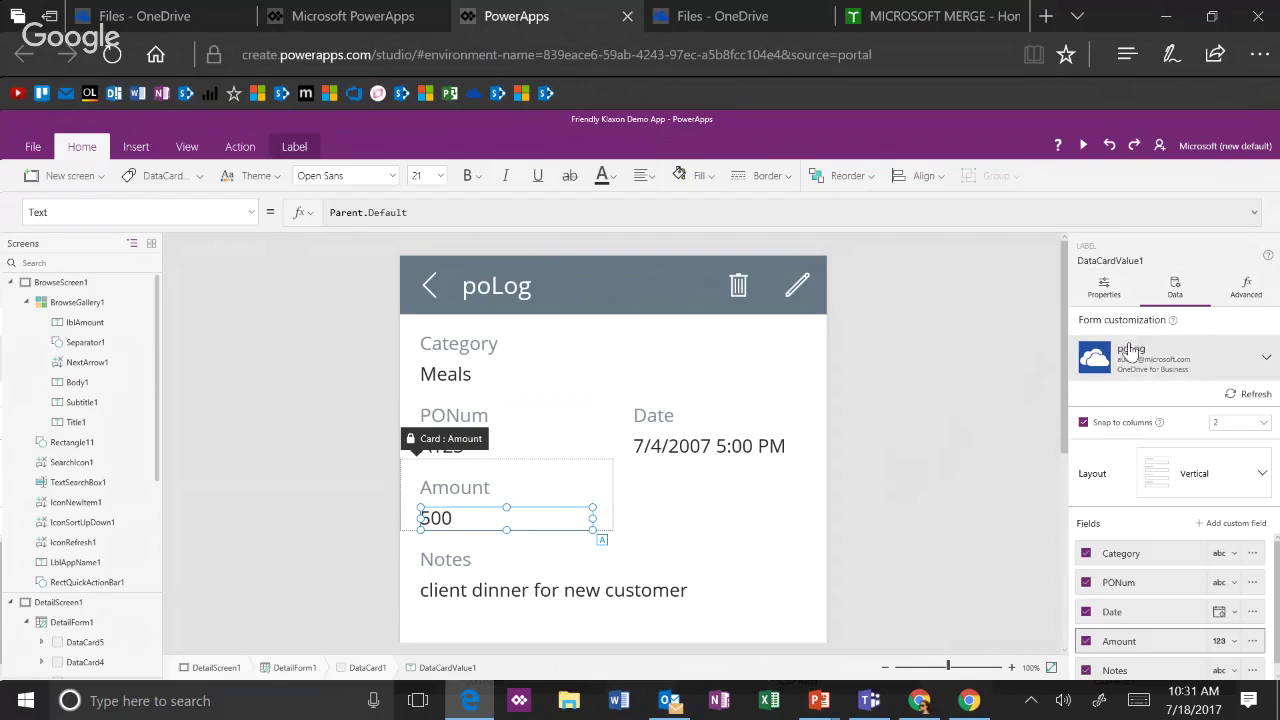
pyautogui.click(1244, 290)
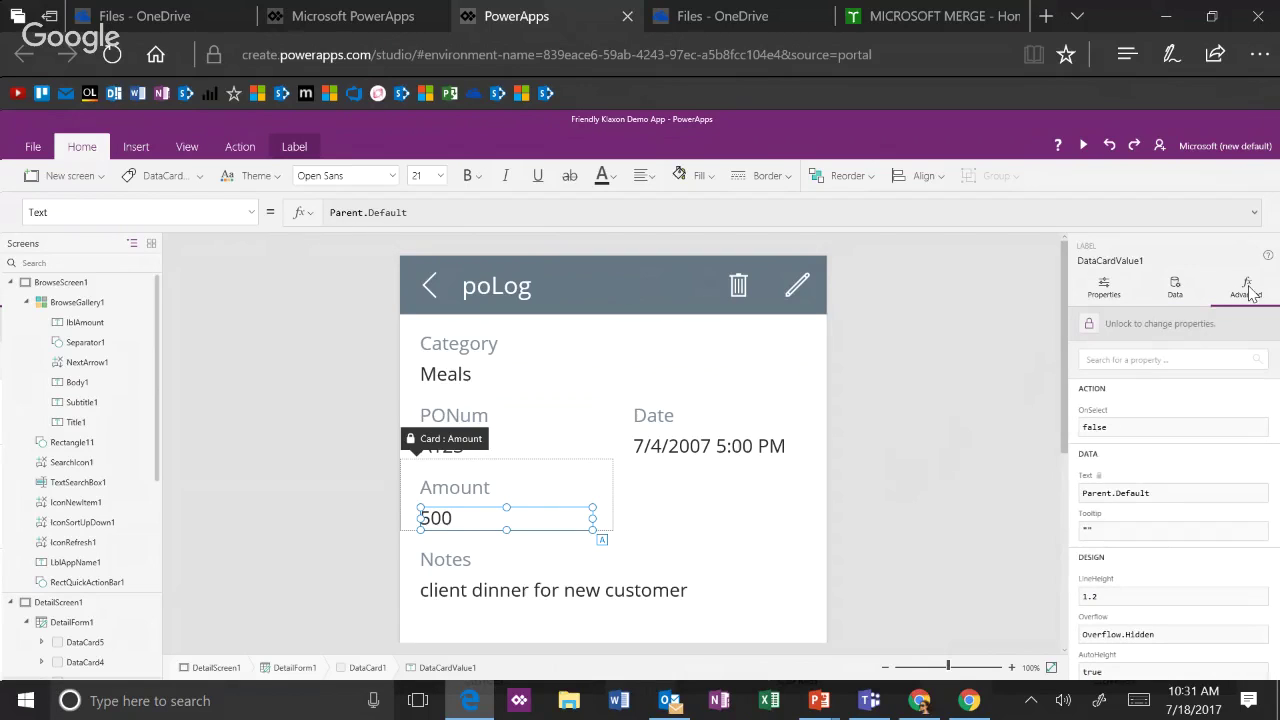
pyautogui.click(1094, 330)
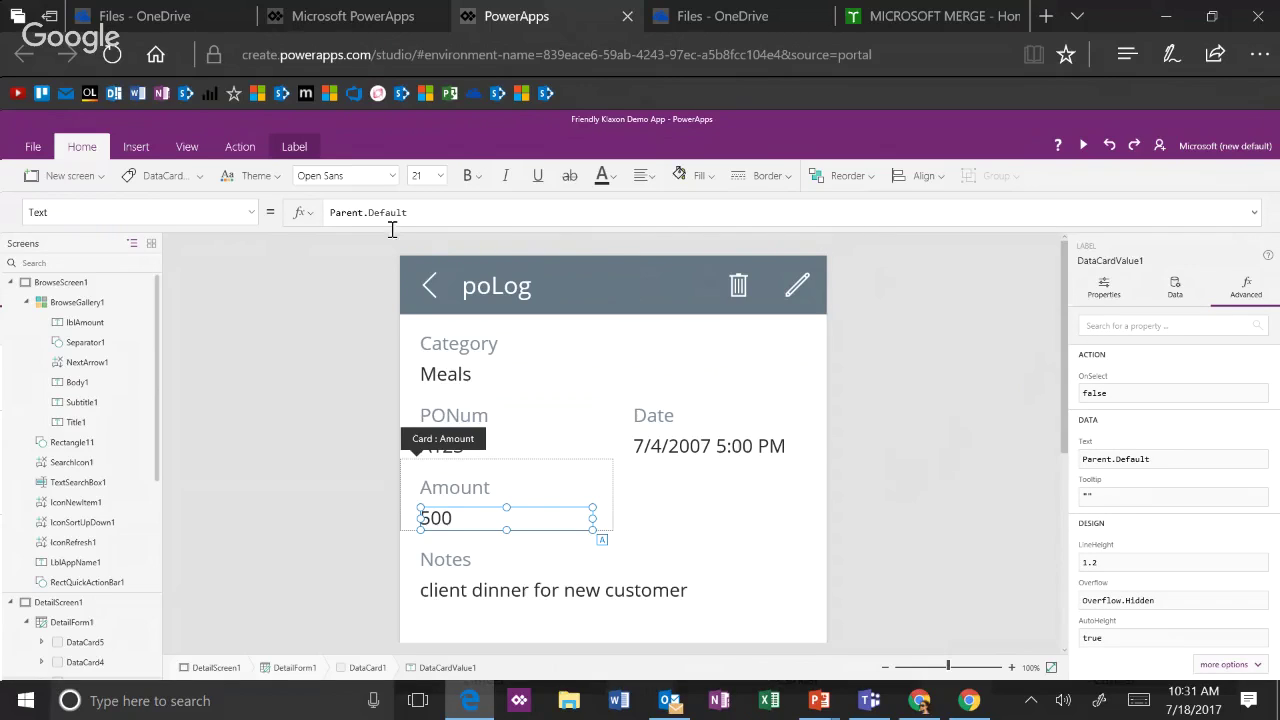
# - Try replacing the Amount value label's Text property with the copied formula Text(ThisItem.Amount,"[$-en-US]$#,#.00")
pyautogui.doubleClick(449, 216)
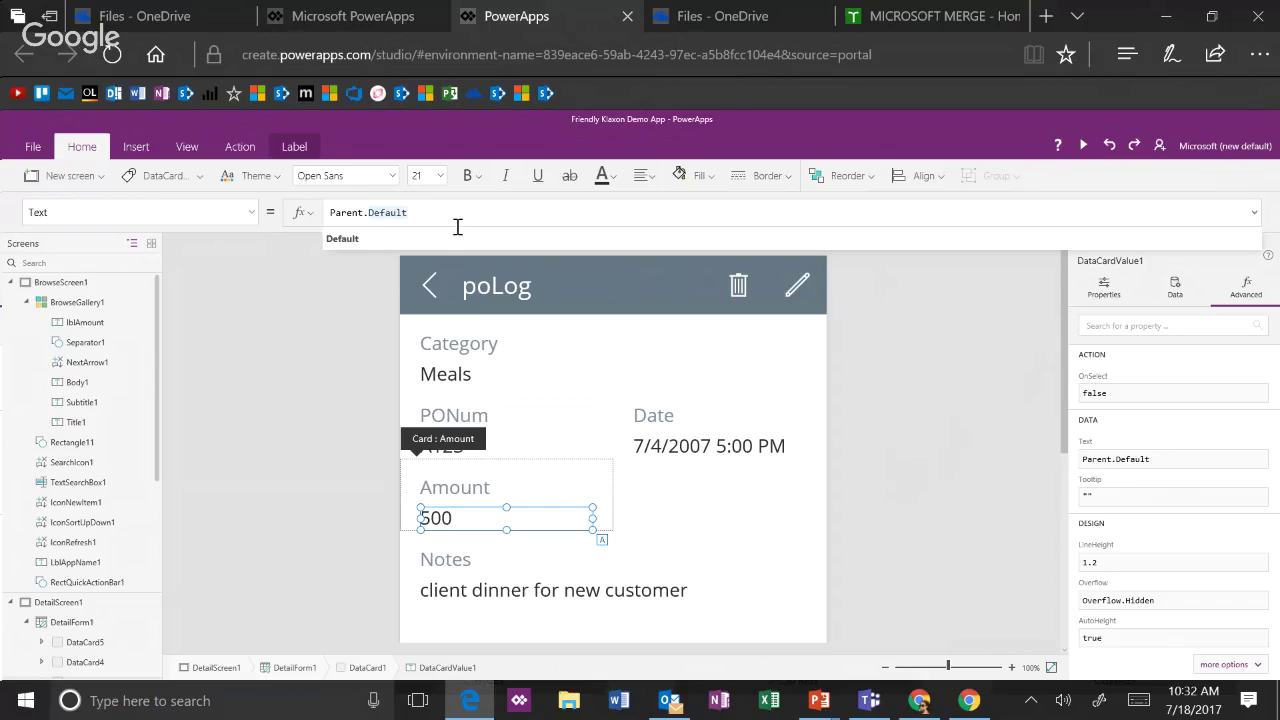
pyautogui.tripleClick(465, 216)
pyautogui.hotkey('ctrl', 'v')
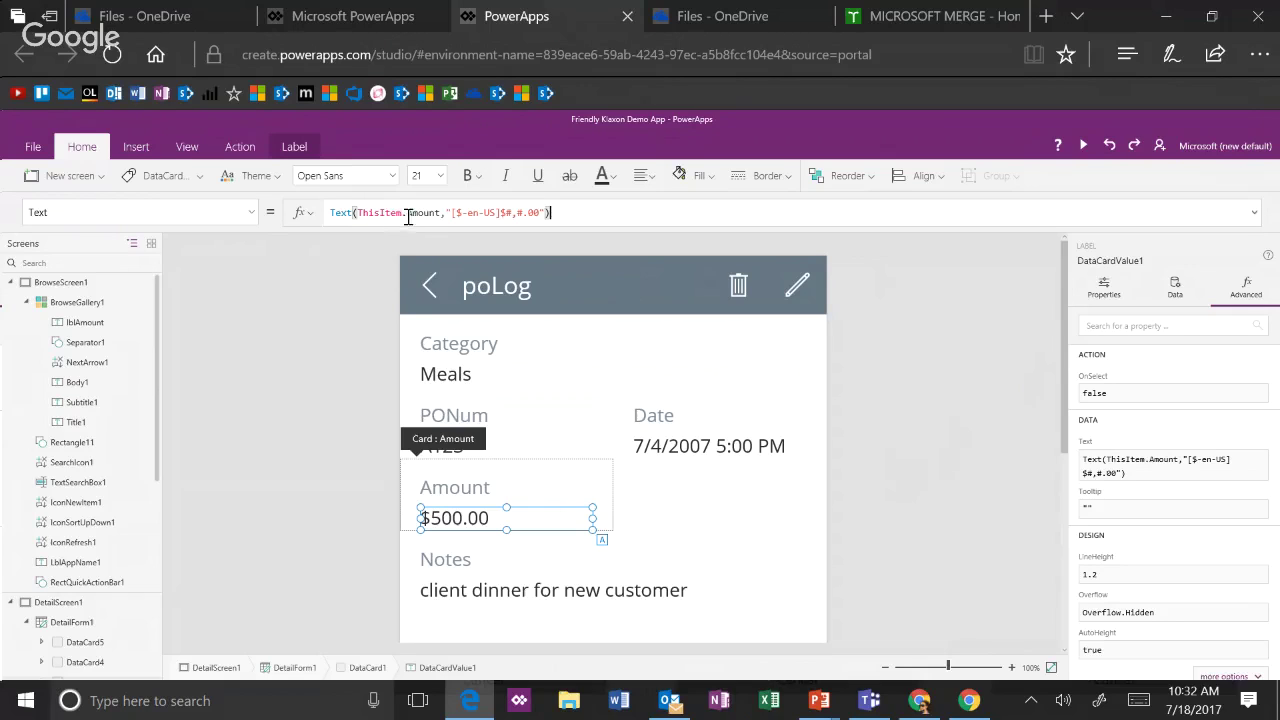
# - Undo the formula replacement in the Amount value label's Text property
pyautogui.moveTo(403, 212); pyautogui.dragTo(356, 212)
pyautogui.click(655, 211)
pyautogui.click(1134, 145)
pyautogui.click(1110, 148)
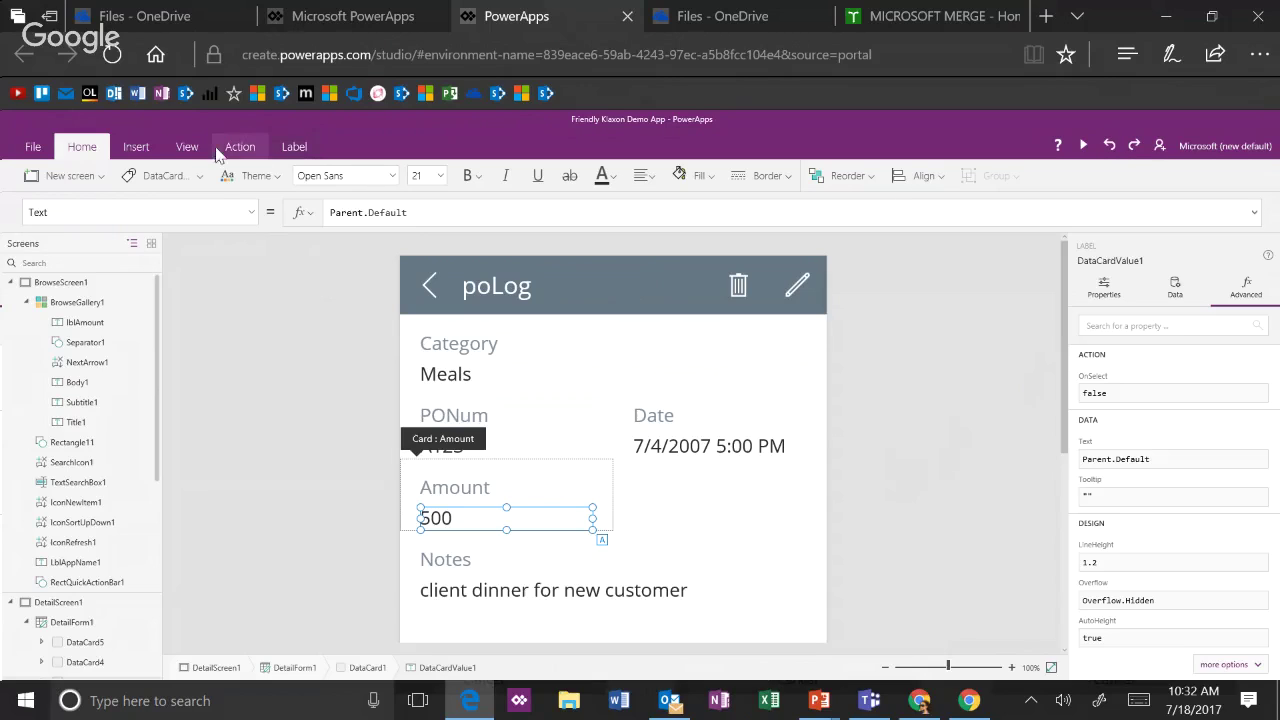
pyautogui.click(251, 213)
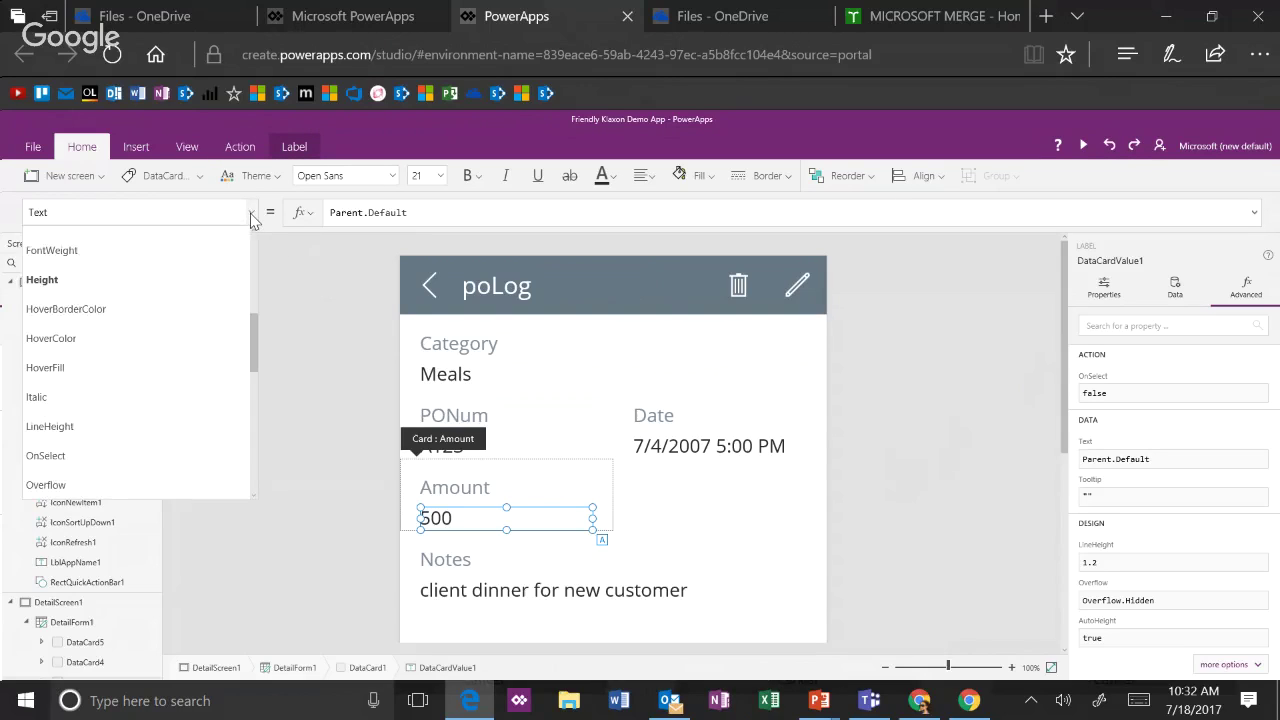
pyautogui.scroll(3, 170, 340)
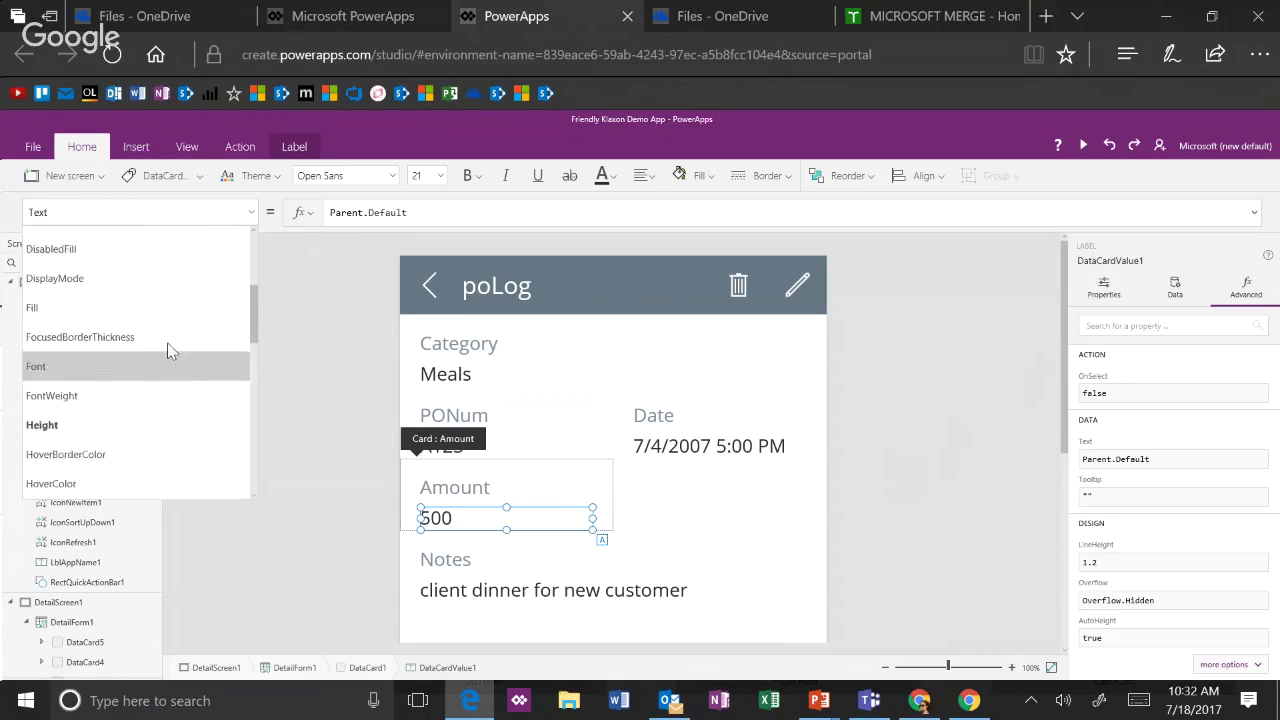
pyautogui.scroll(1, 165, 358)
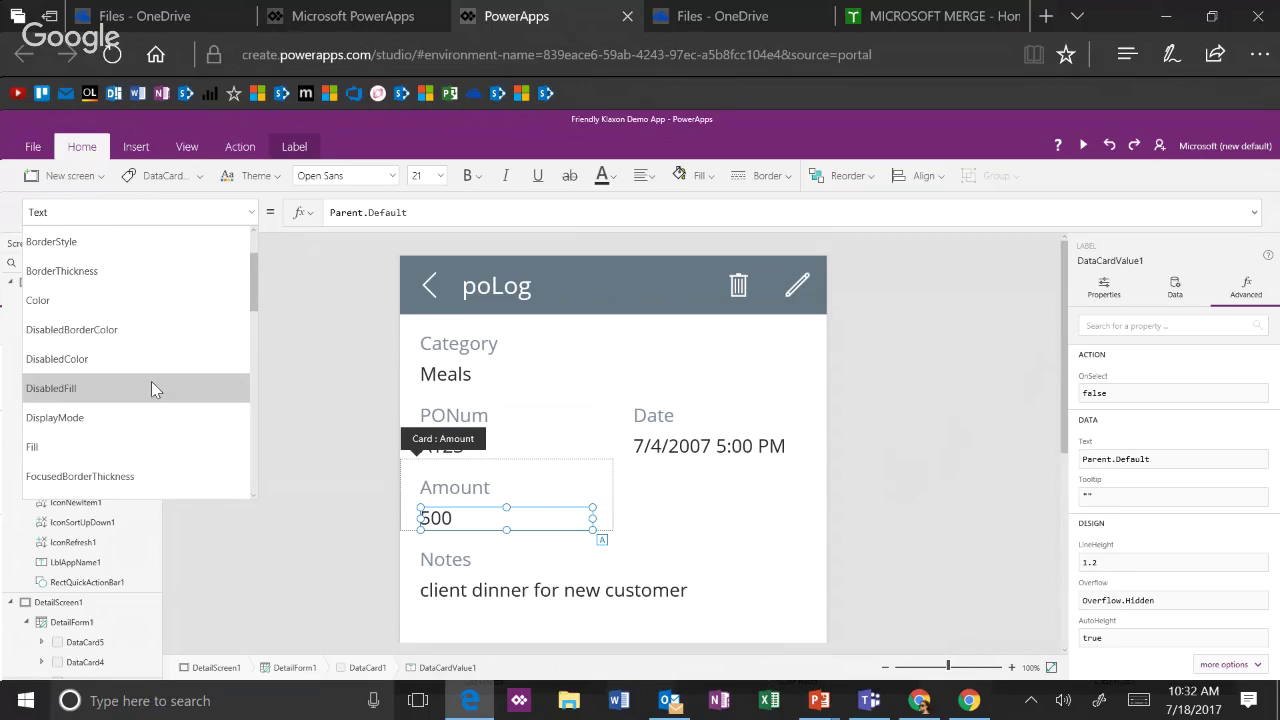
pyautogui.scroll(1, 159, 346)
pyautogui.scroll(-5, 160, 370)
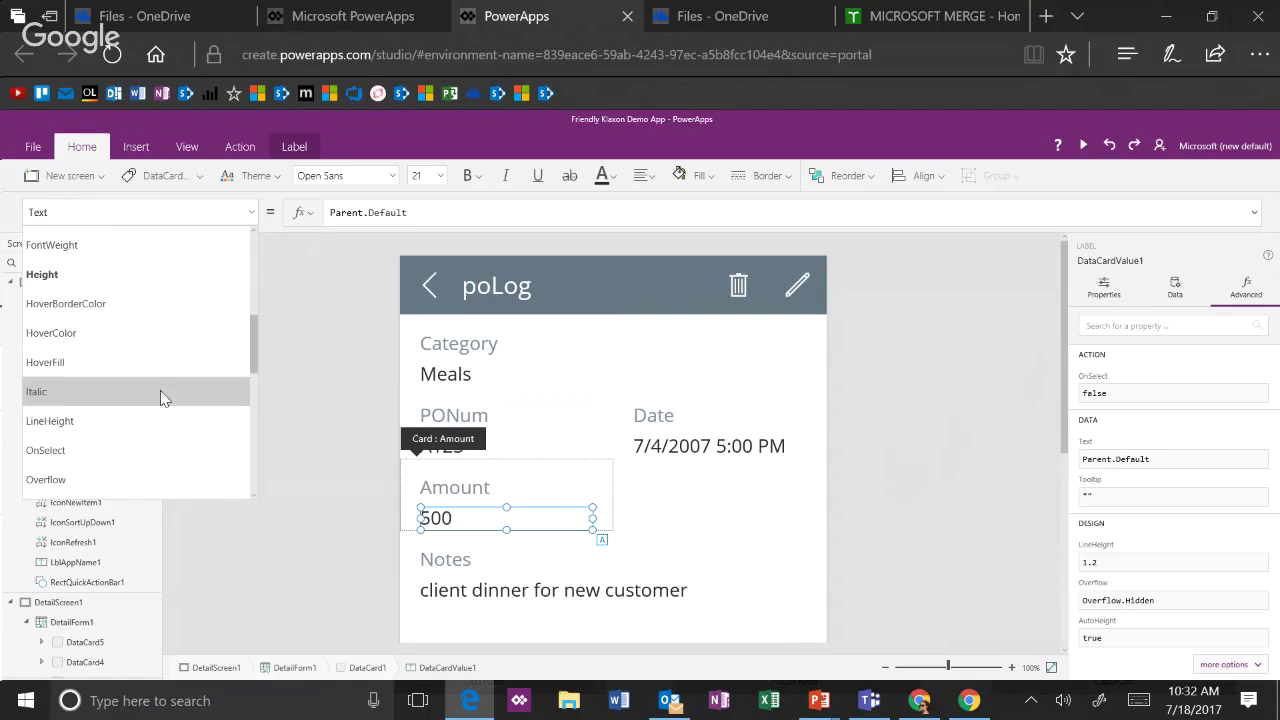
pyautogui.click(645, 244)
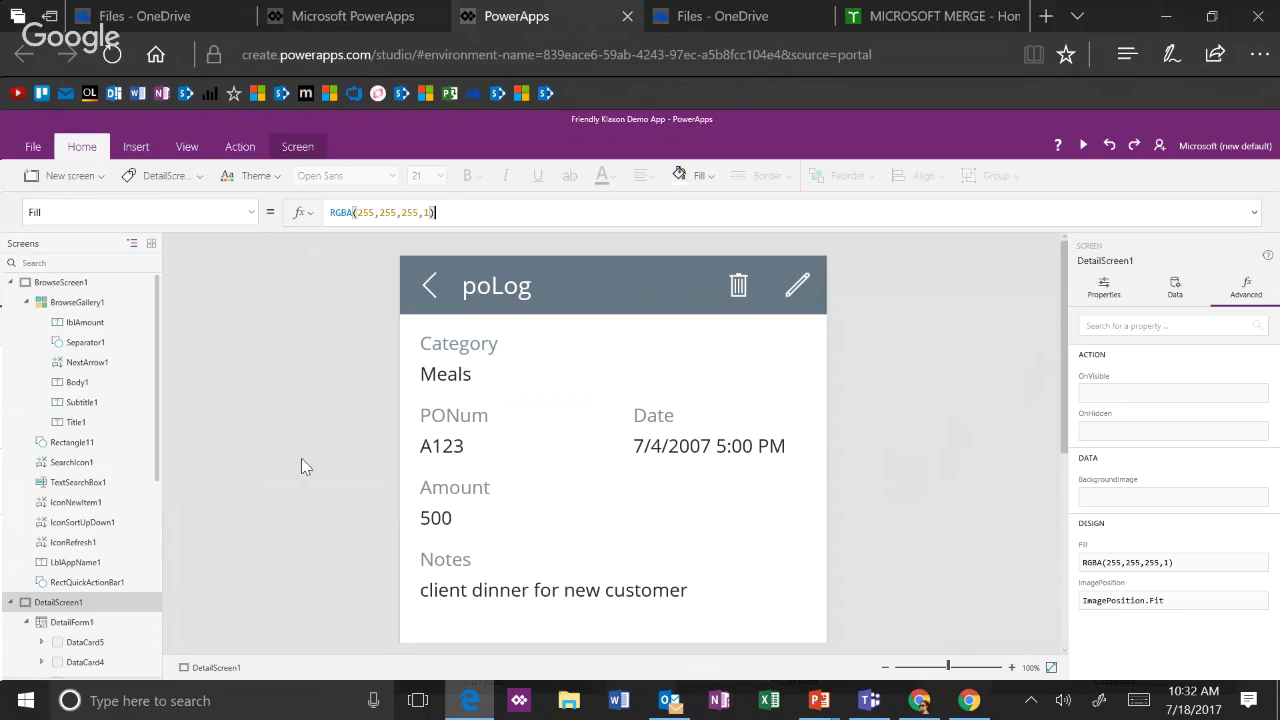
# - Select the Amount card in the detail form
pyautogui.click(428, 522)
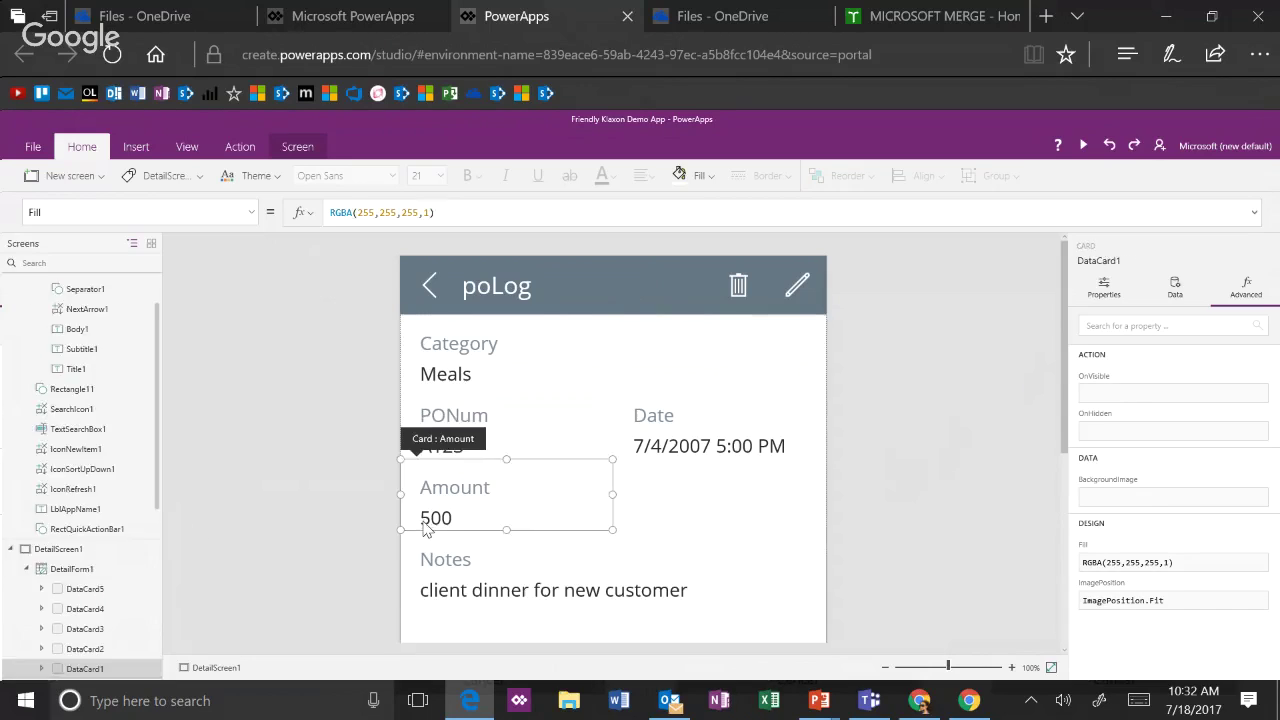
# - Set the Amount value's text on the detail screen to Text(ThisItem.Amount,"[$-en-US]$#,#.00")
pyautogui.click(430, 518)
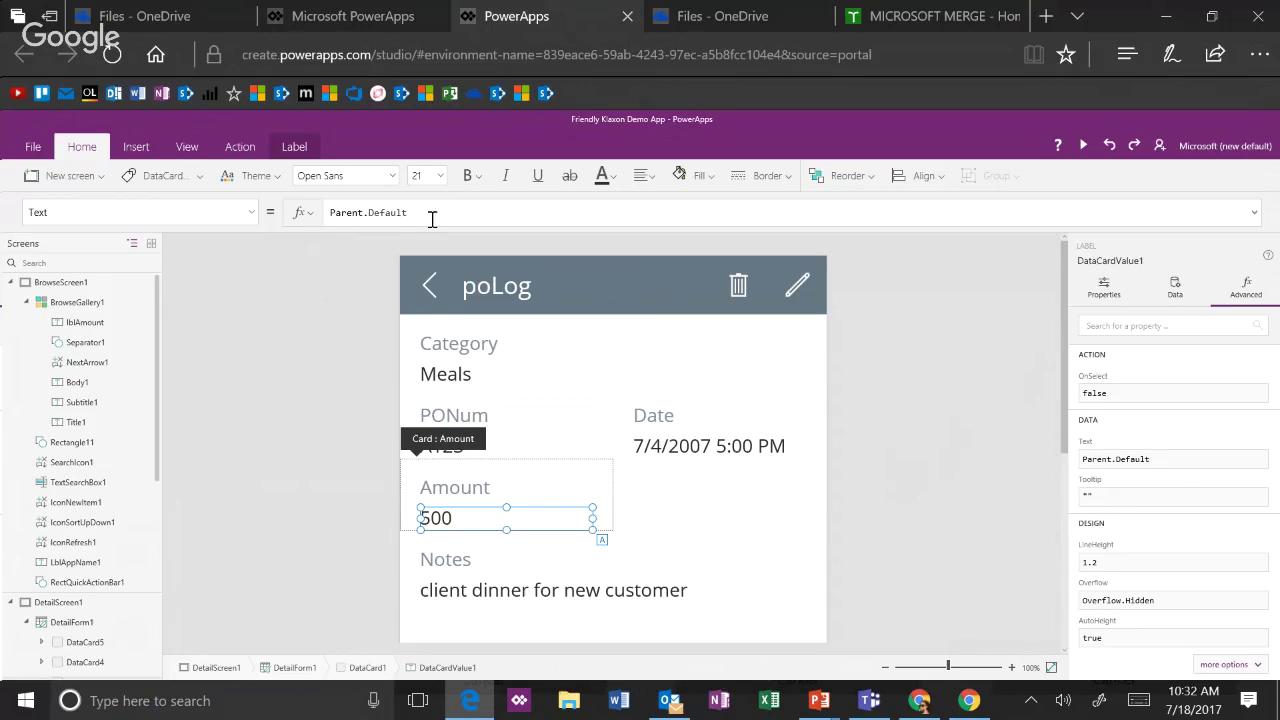
pyautogui.moveTo(433, 219); pyautogui.dragTo(305, 229)
pyautogui.write('Text(ThisItem.Amount,"[$-en-US]$#,#.00")')
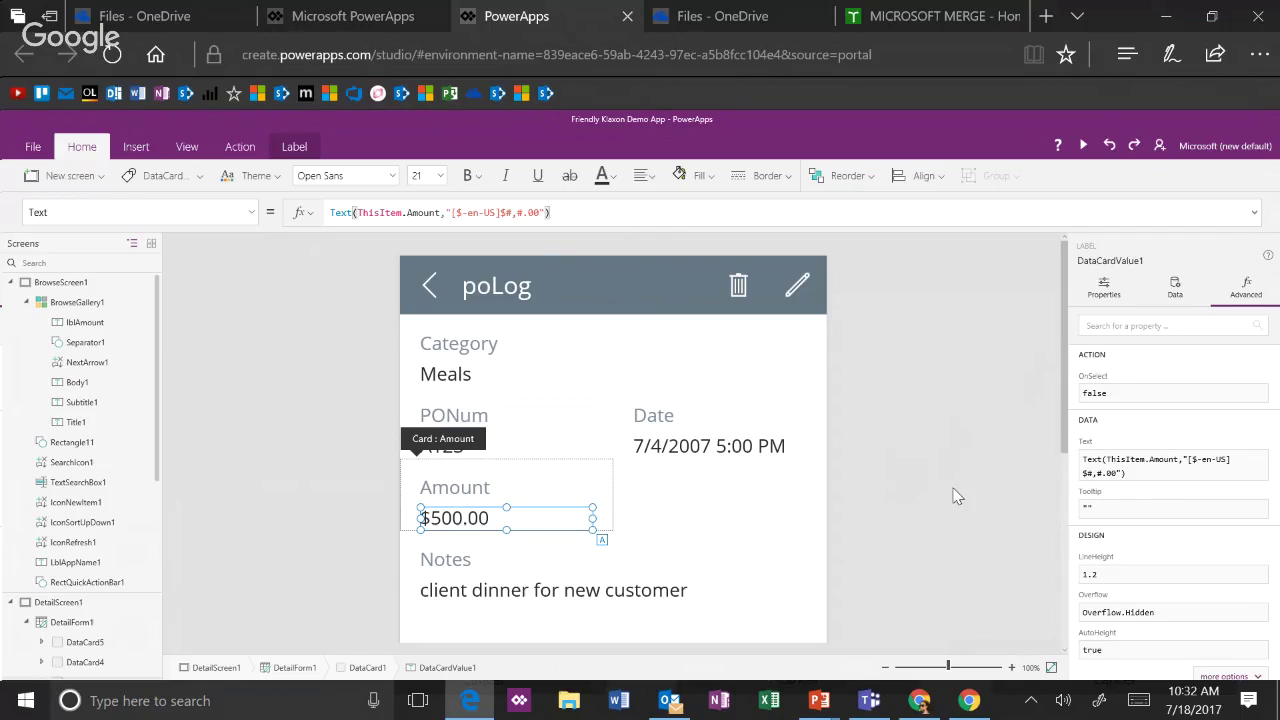
pyautogui.click(540, 500)
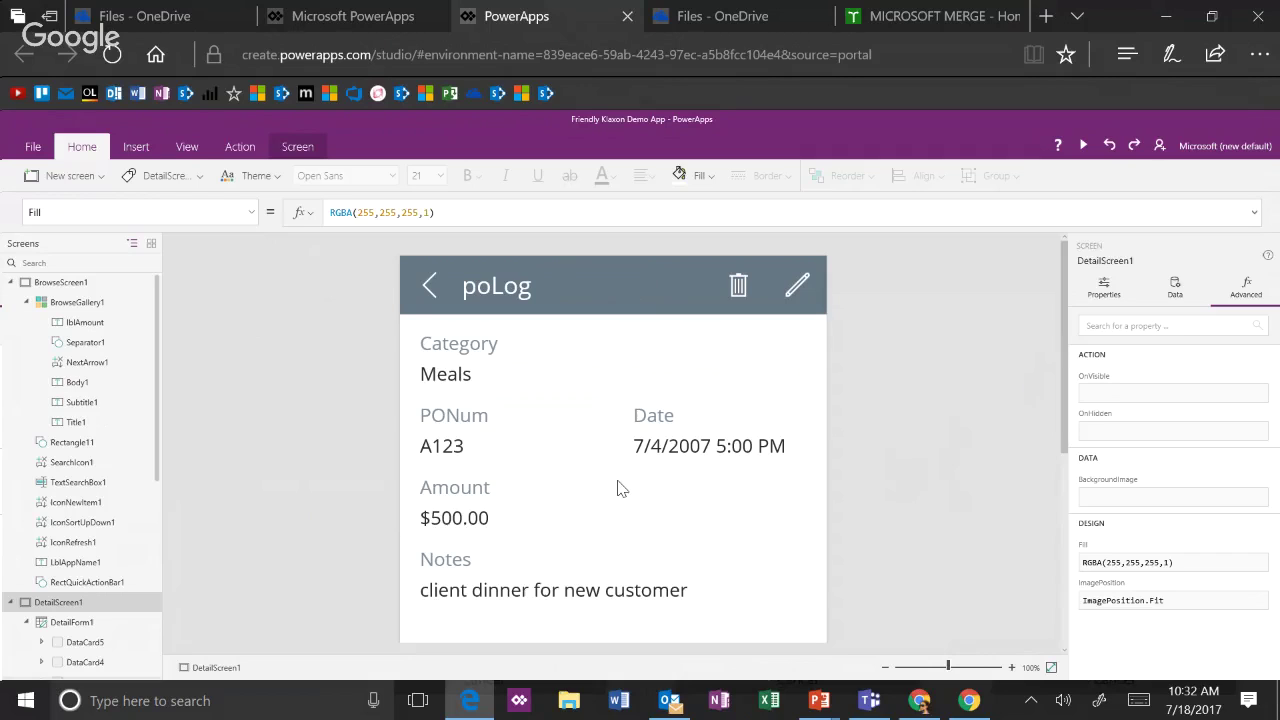
# - Change the header title of the detail screen to "Detail Form"
pyautogui.click(474, 388)
pyautogui.click(479, 376)
pyautogui.click(512, 297)
pyautogui.doubleClick(506, 288)
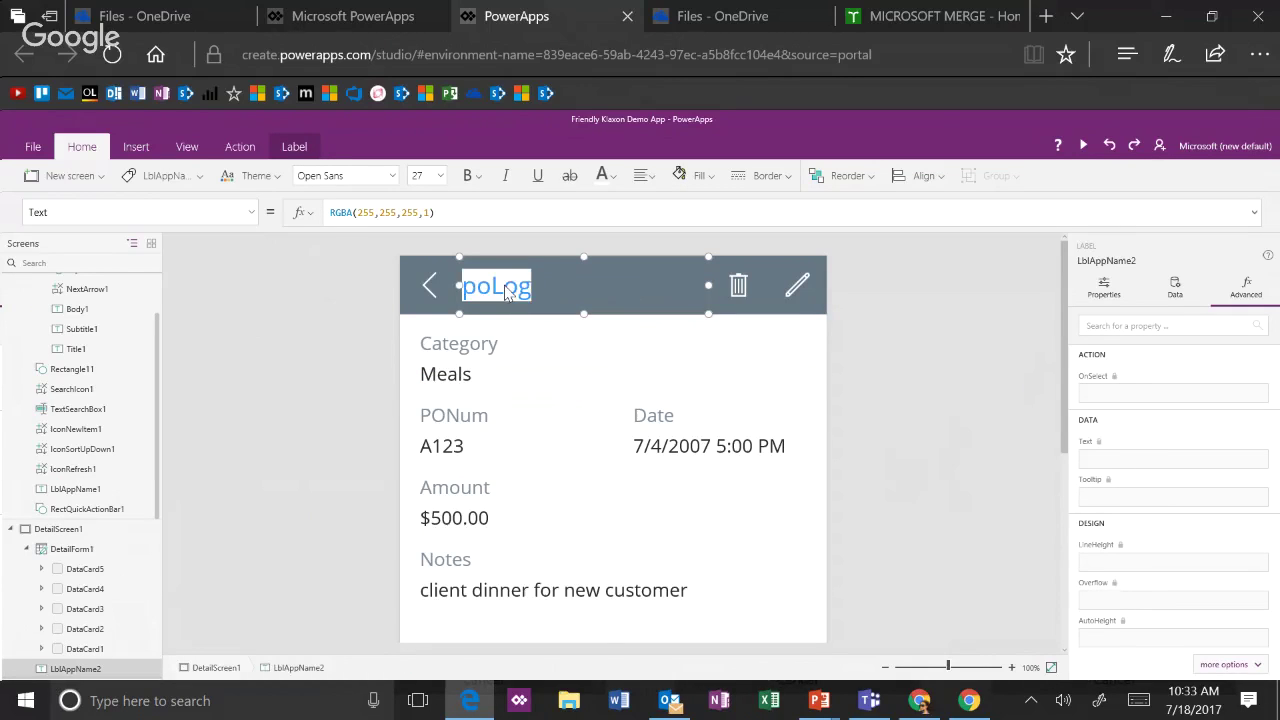
pyautogui.write('Detail Form')
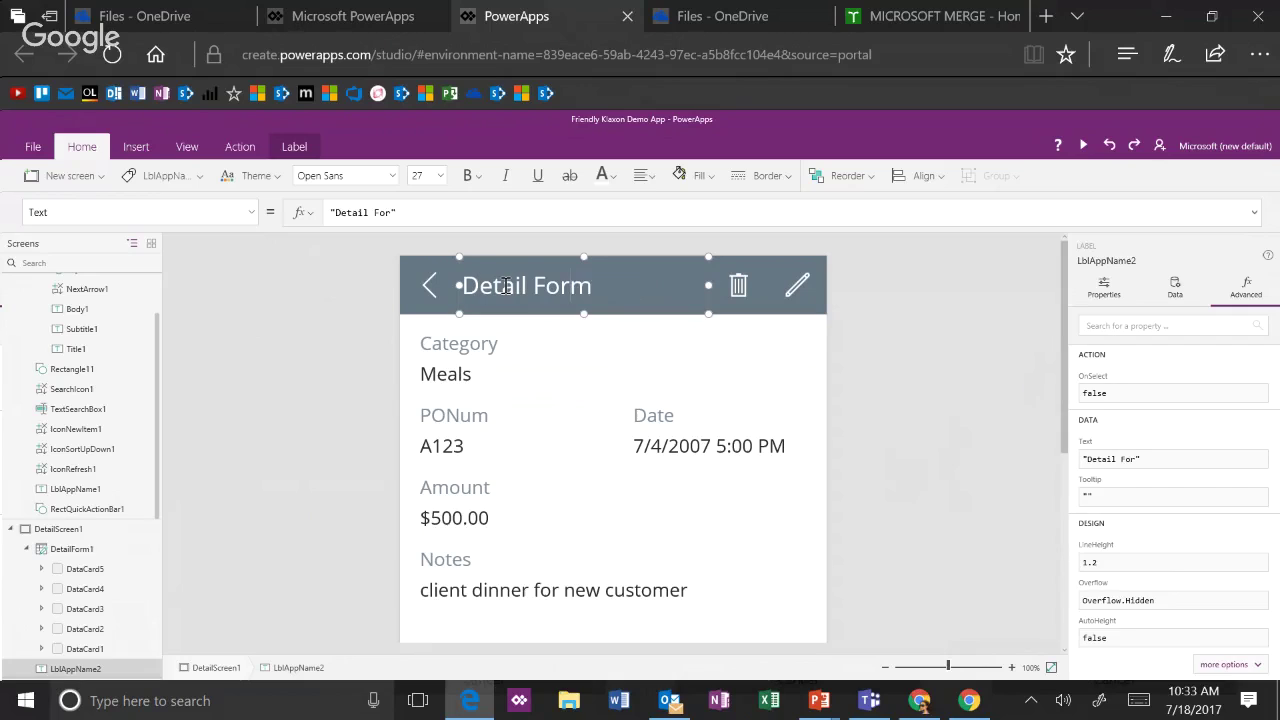
pyautogui.click(962, 347)
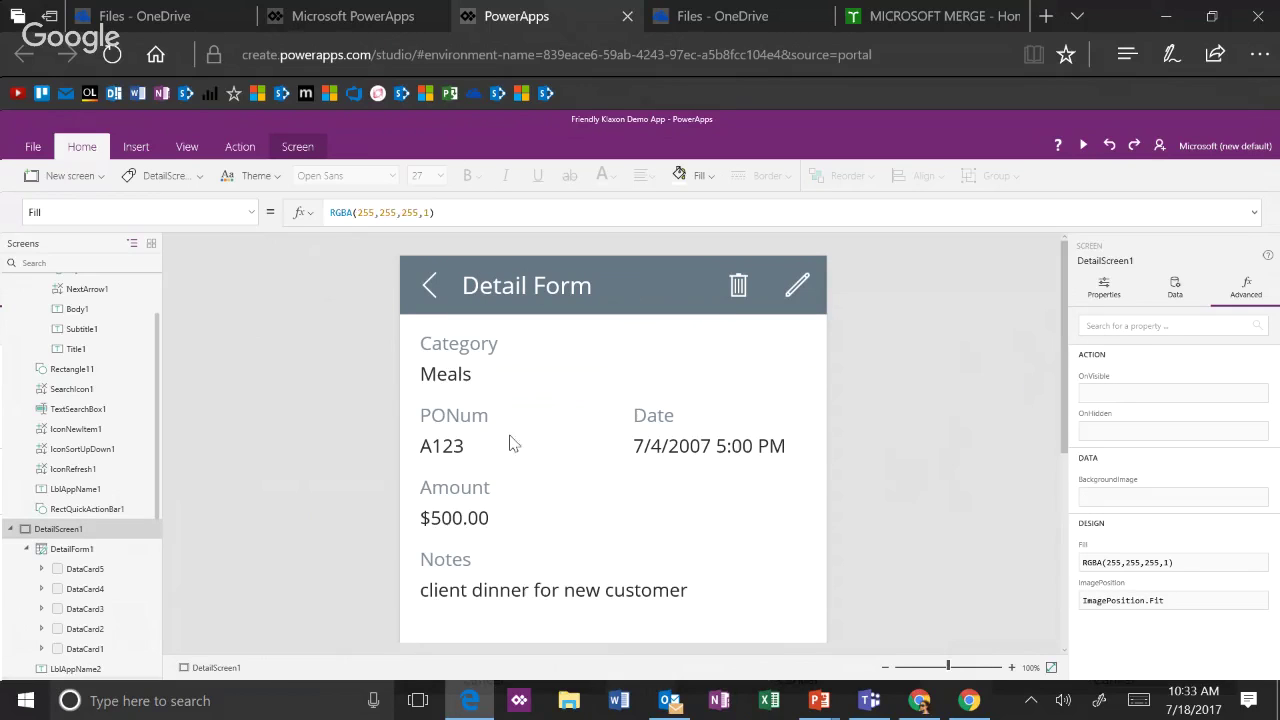
# - Clear the header title text on EditScreen1
pyautogui.scroll(-3, 75, 560)
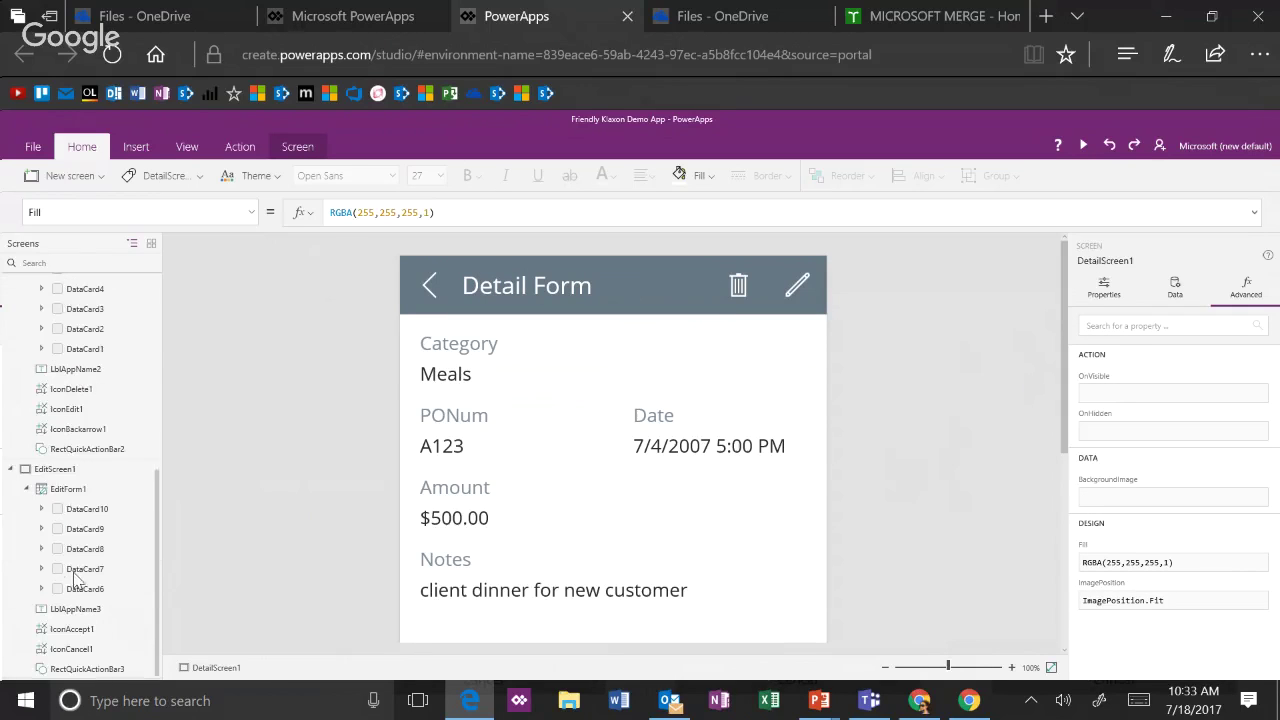
pyautogui.click(80, 470)
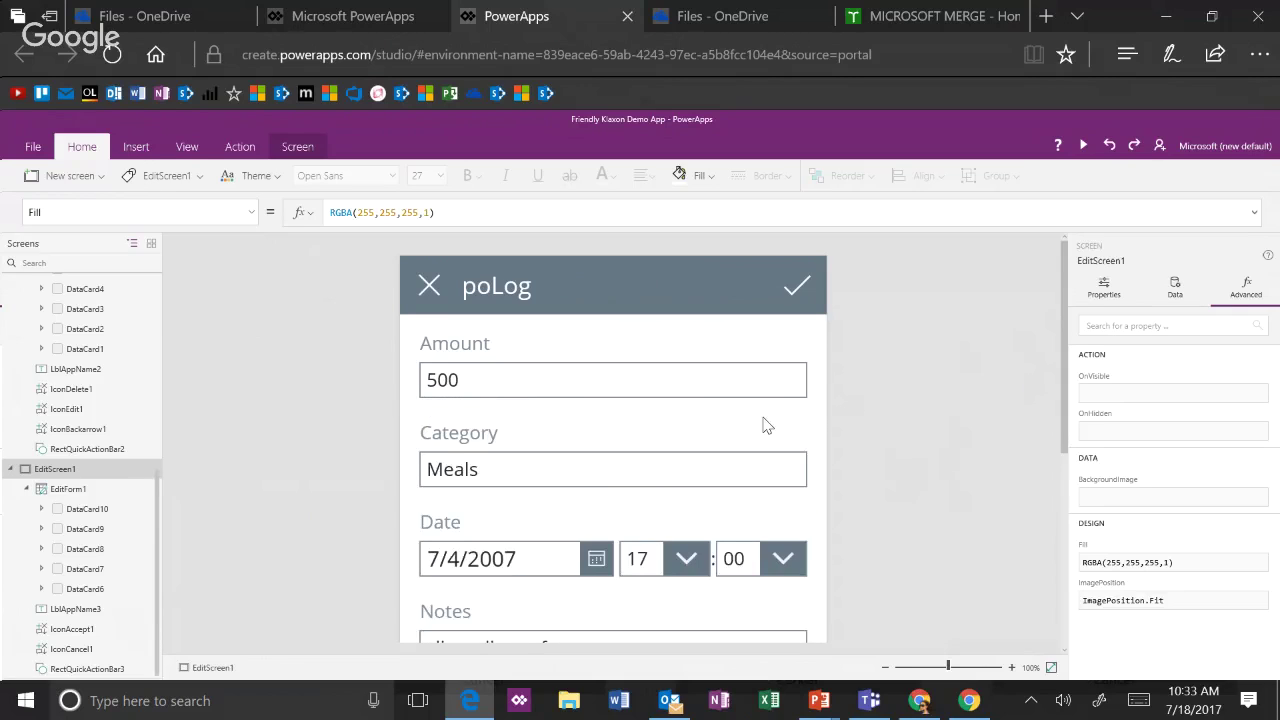
pyautogui.click(480, 289)
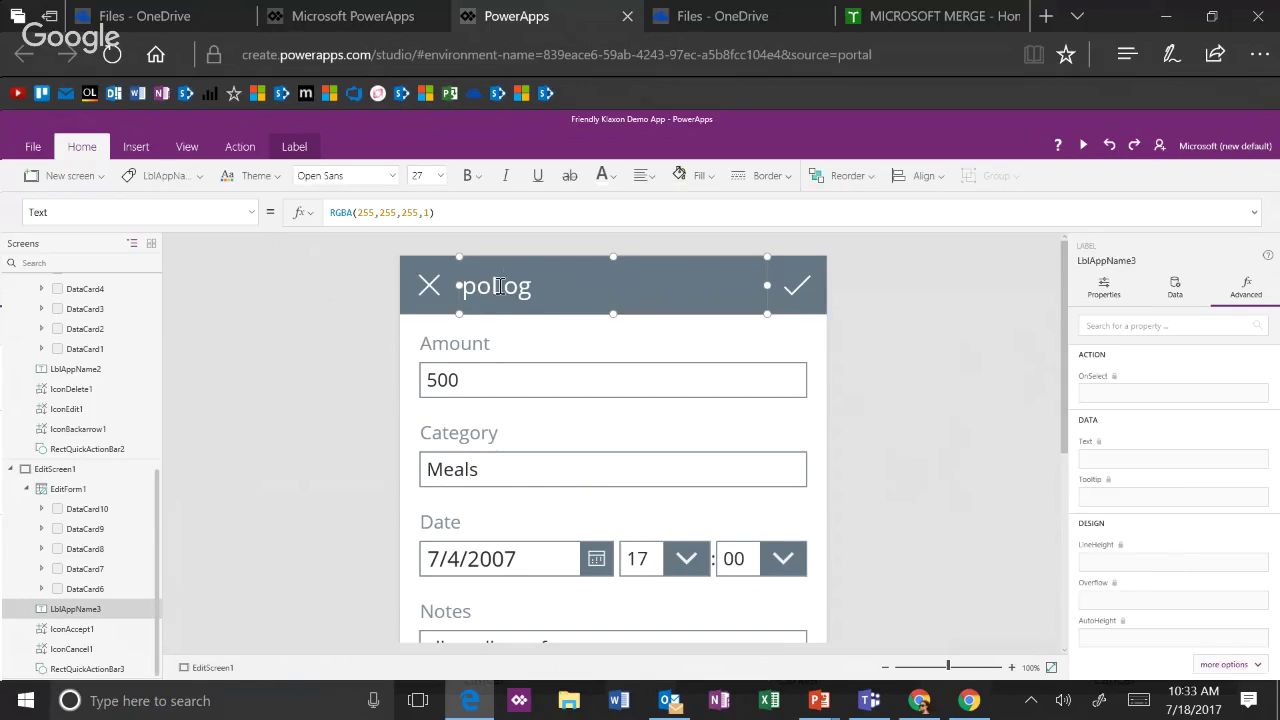
pyautogui.doubleClick(492, 288)
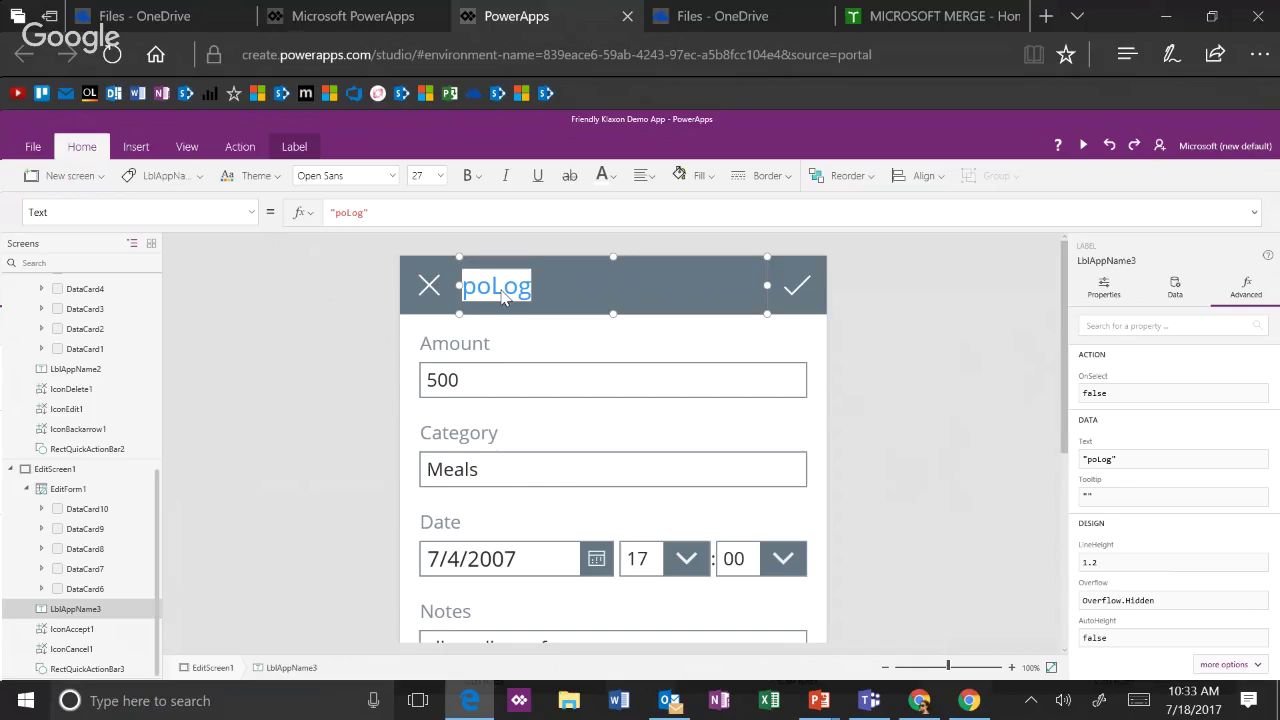
pyautogui.write('If')
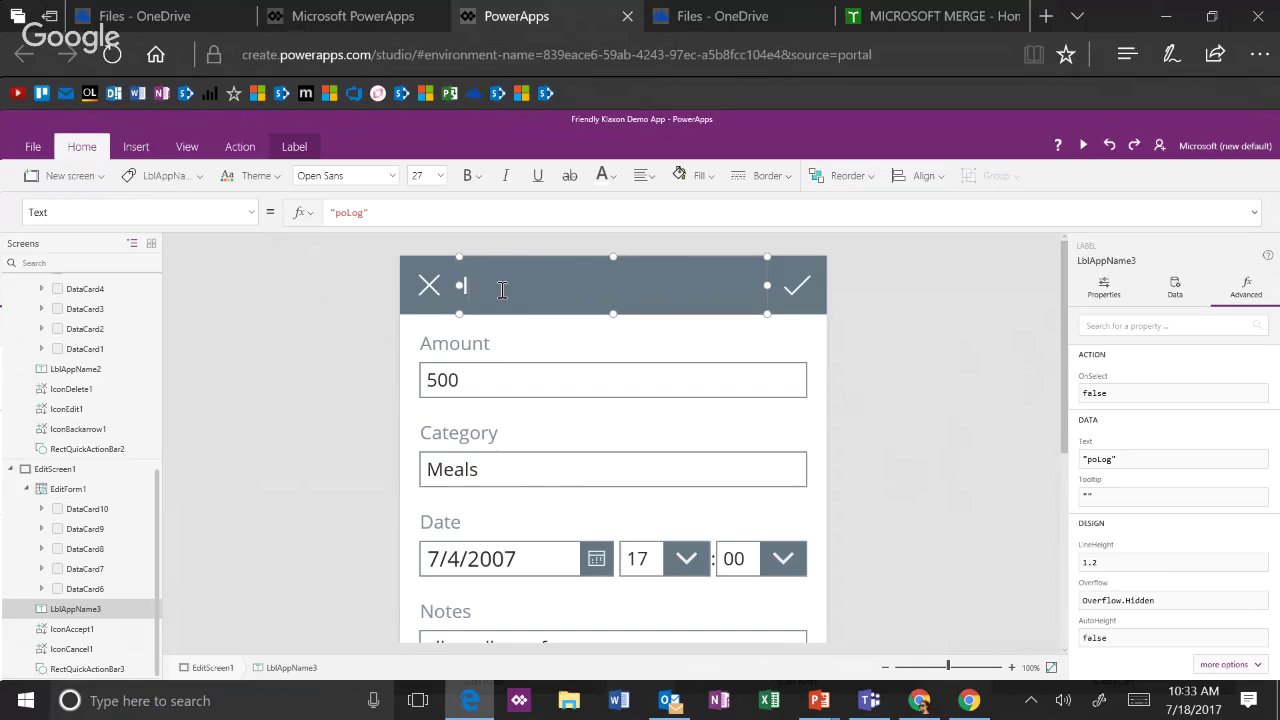
pyautogui.press('BackSpace')
pyautogui.press('BackSpace')
# - Start an If formula for the edit screen's title text with the condition EditForm1.Mode=FormMode.Edit
pyautogui.moveTo(417, 214); pyautogui.dragTo(177, 213)
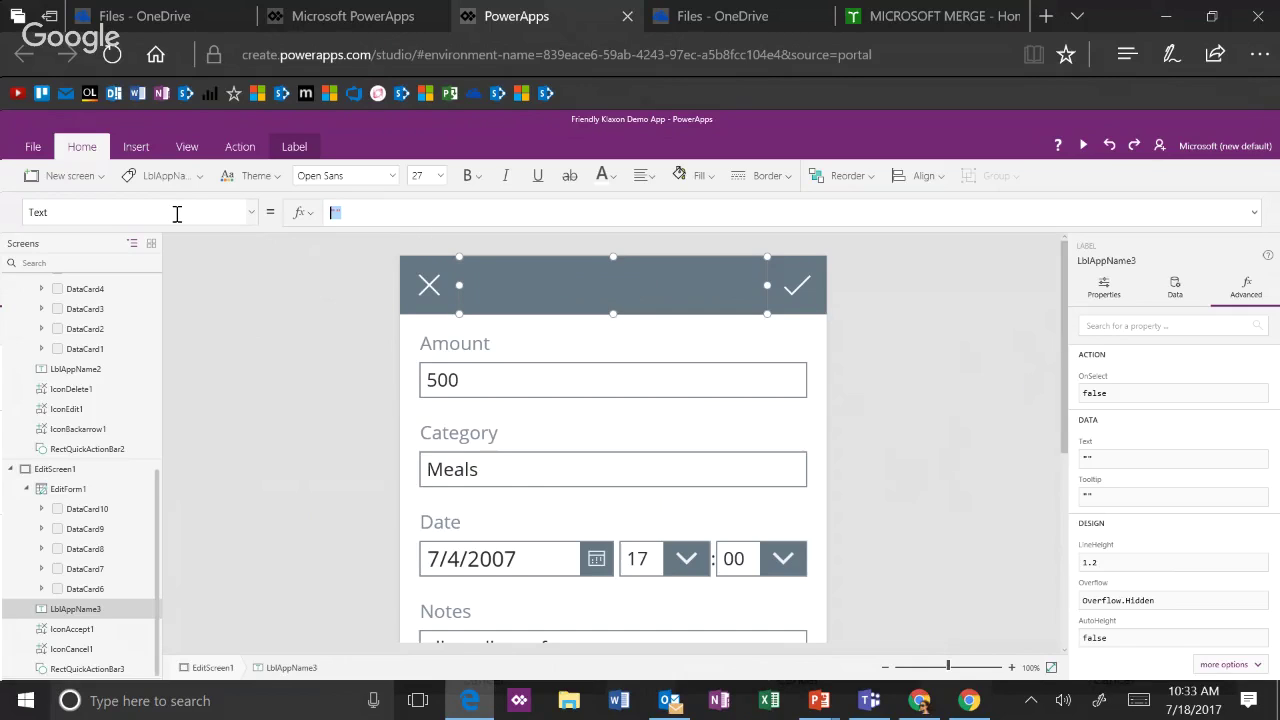
pyautogui.write('If(Edit')
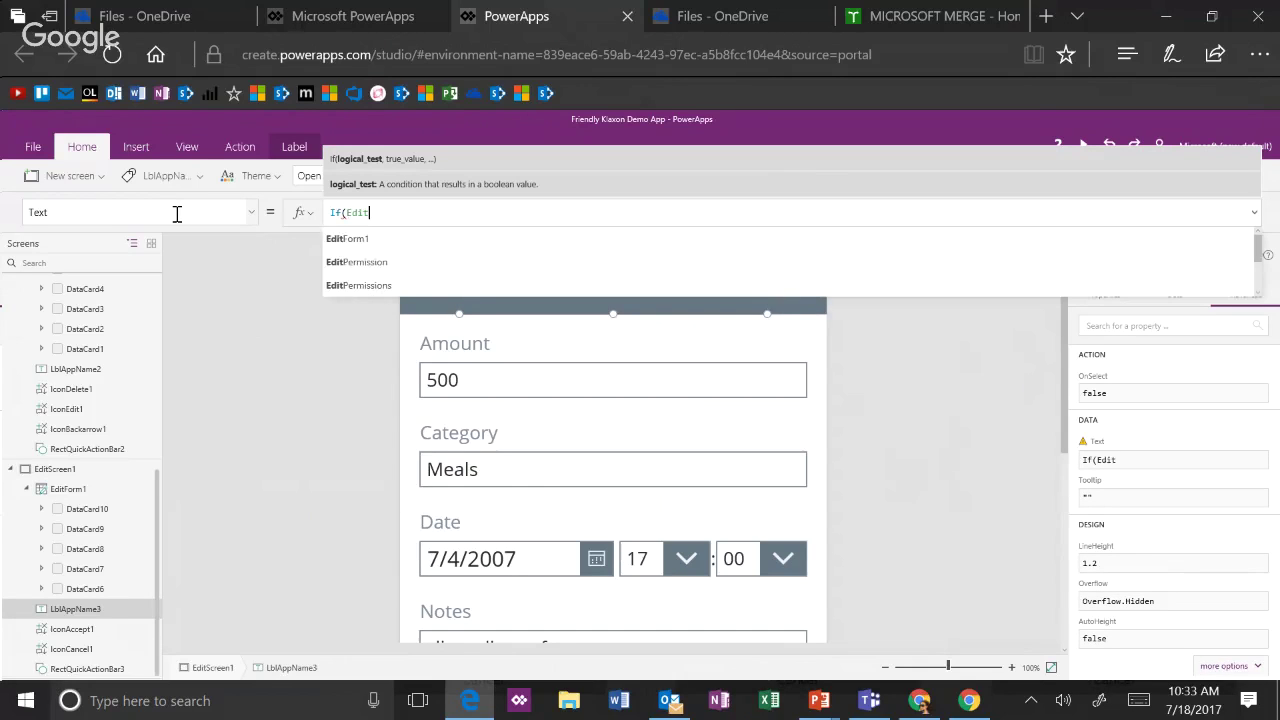
pyautogui.press('Tab')
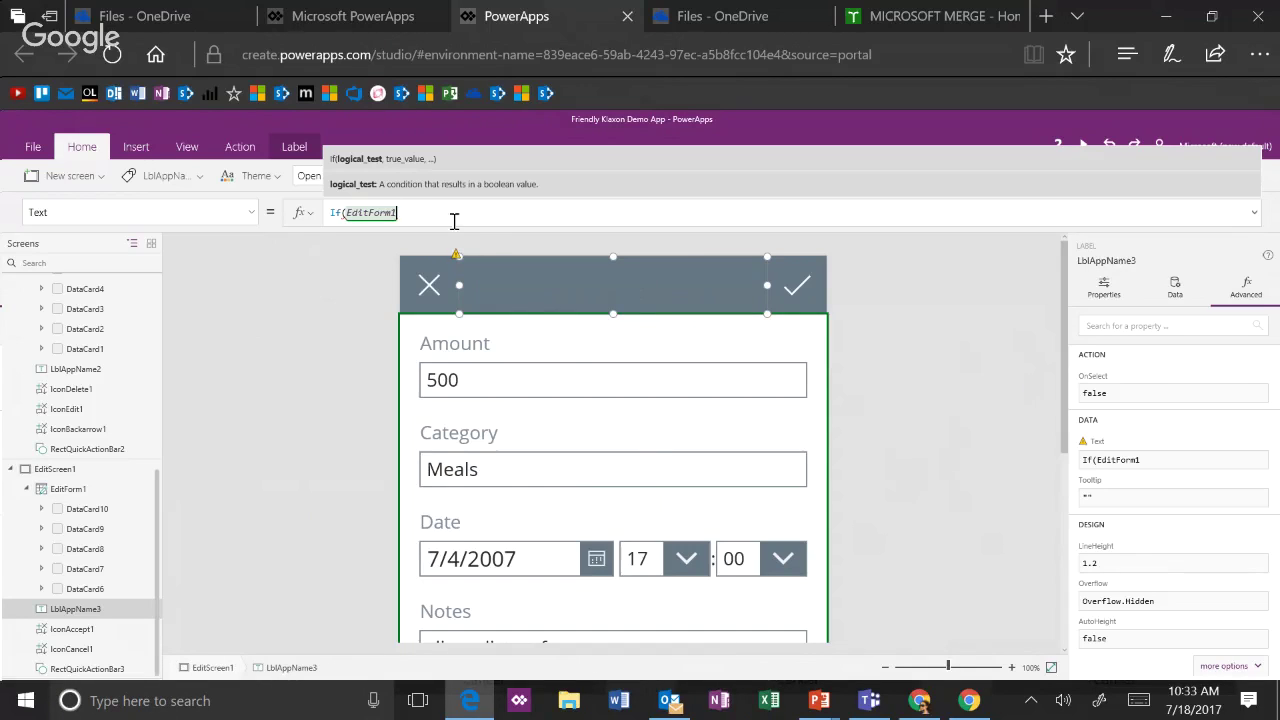
pyautogui.write('.')
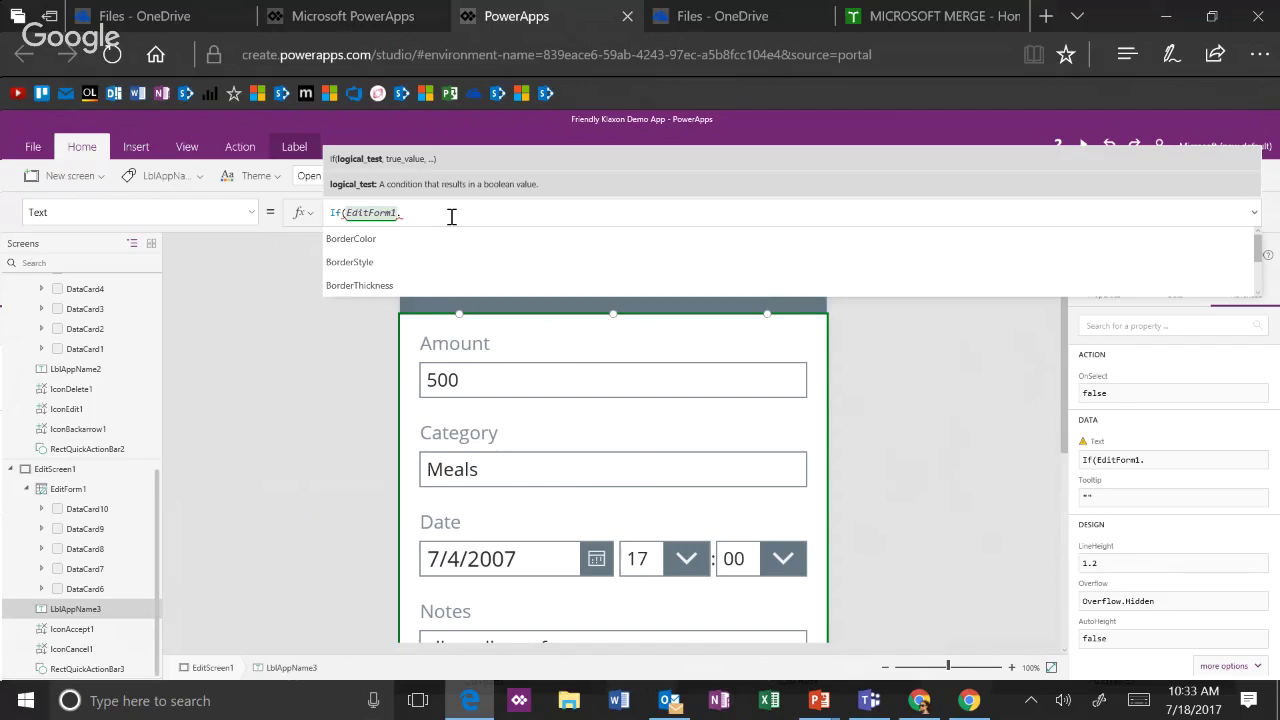
pyautogui.write('Form')
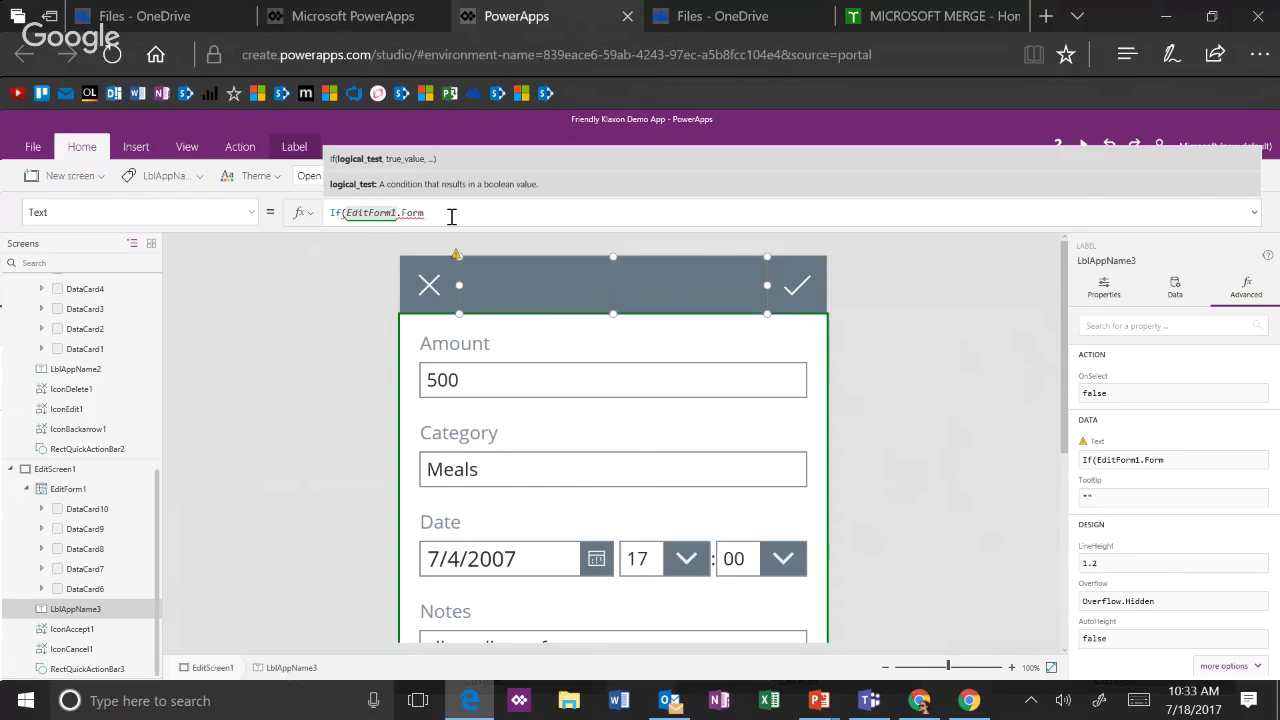
pyautogui.press('BackSpace')
pyautogui.press('BackSpace')
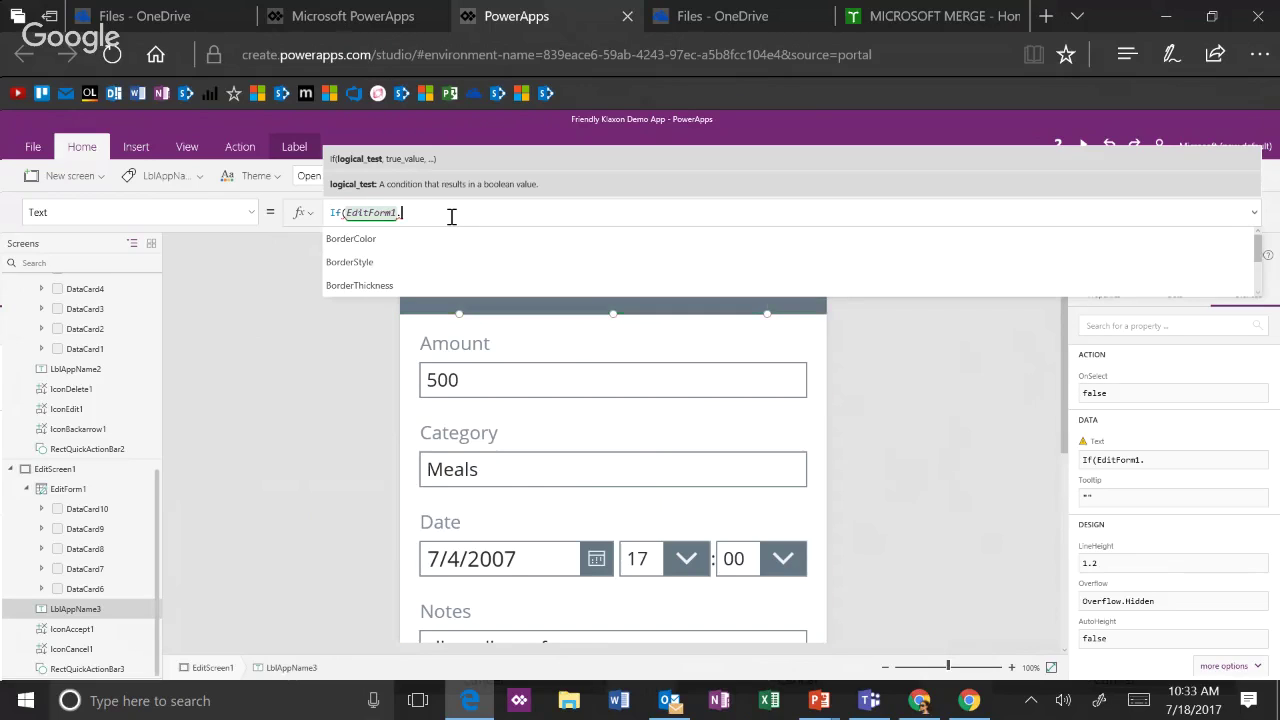
pyautogui.write('m')
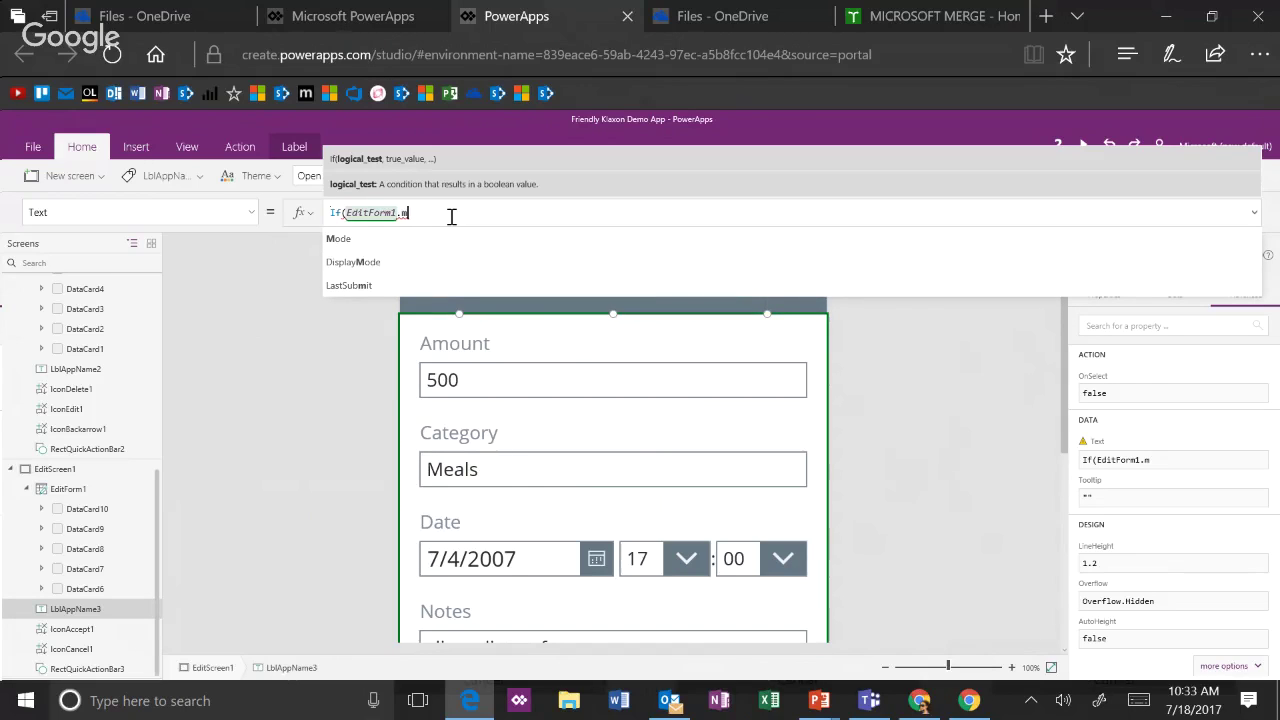
pyautogui.press('Tab')
pyautogui.write('=')
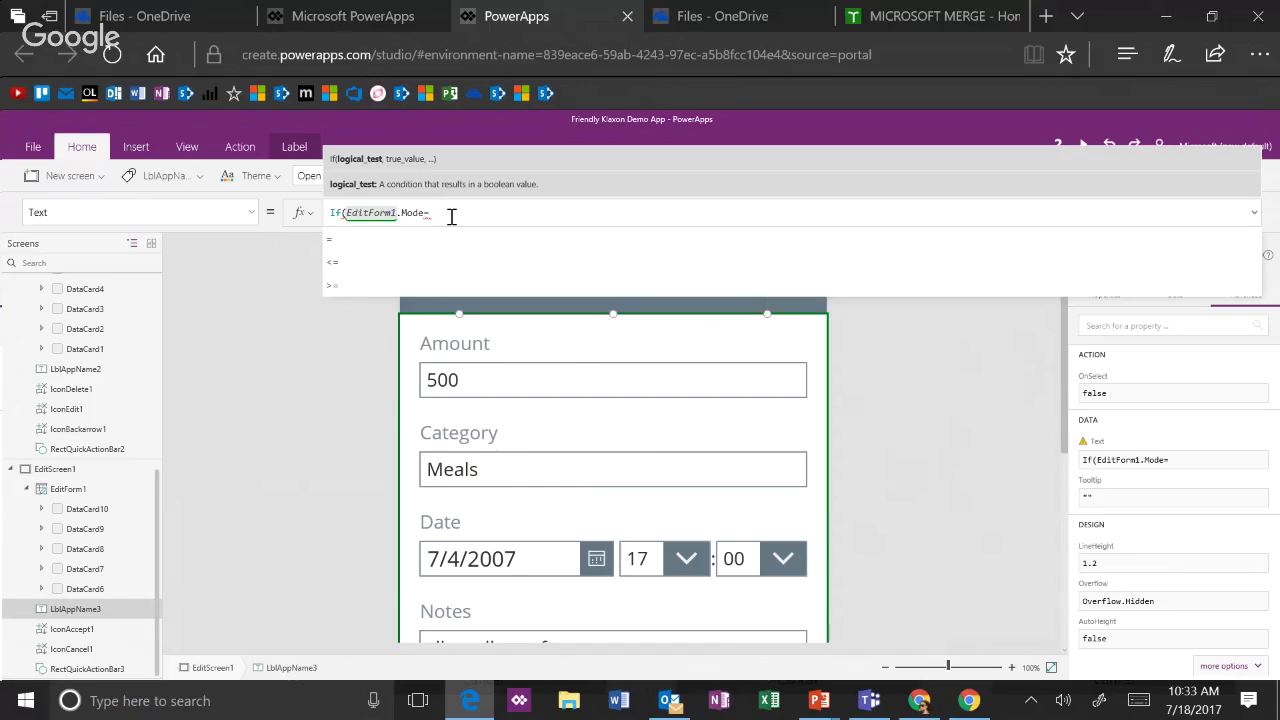
pyautogui.write('E')
pyautogui.press('BackSpace')
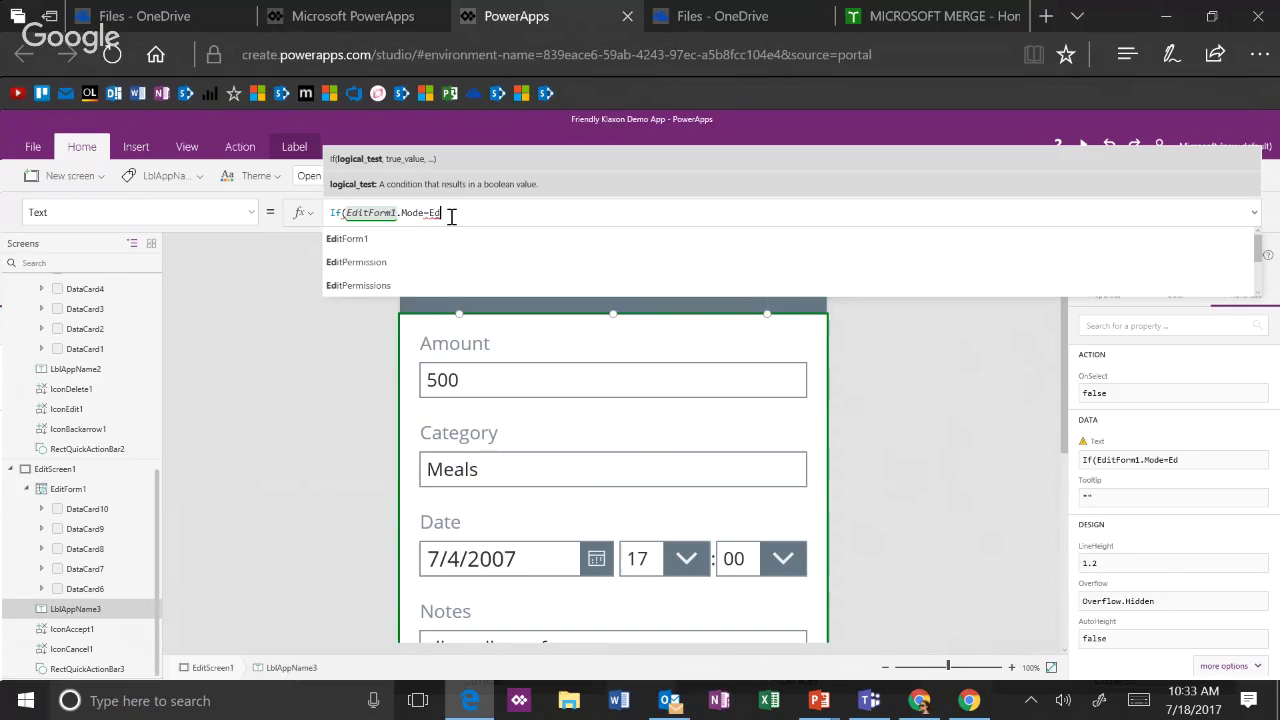
pyautogui.write('FormMode')
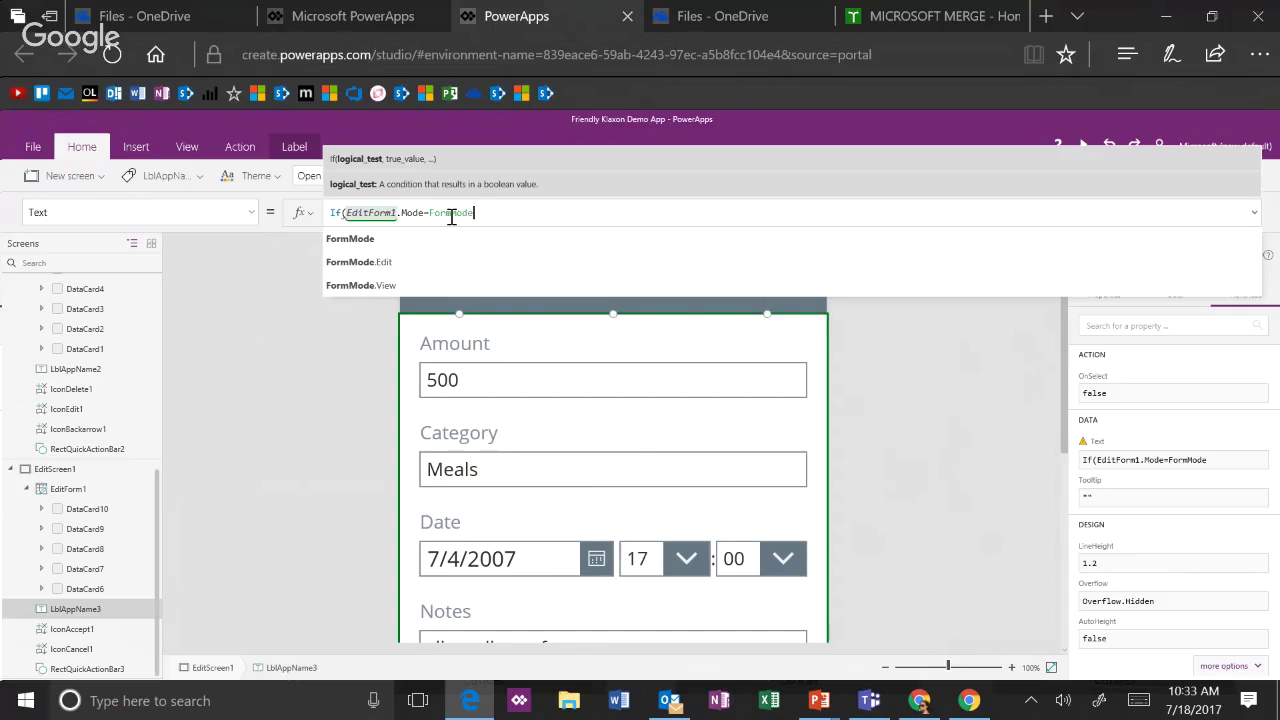
pyautogui.write('.Edit')
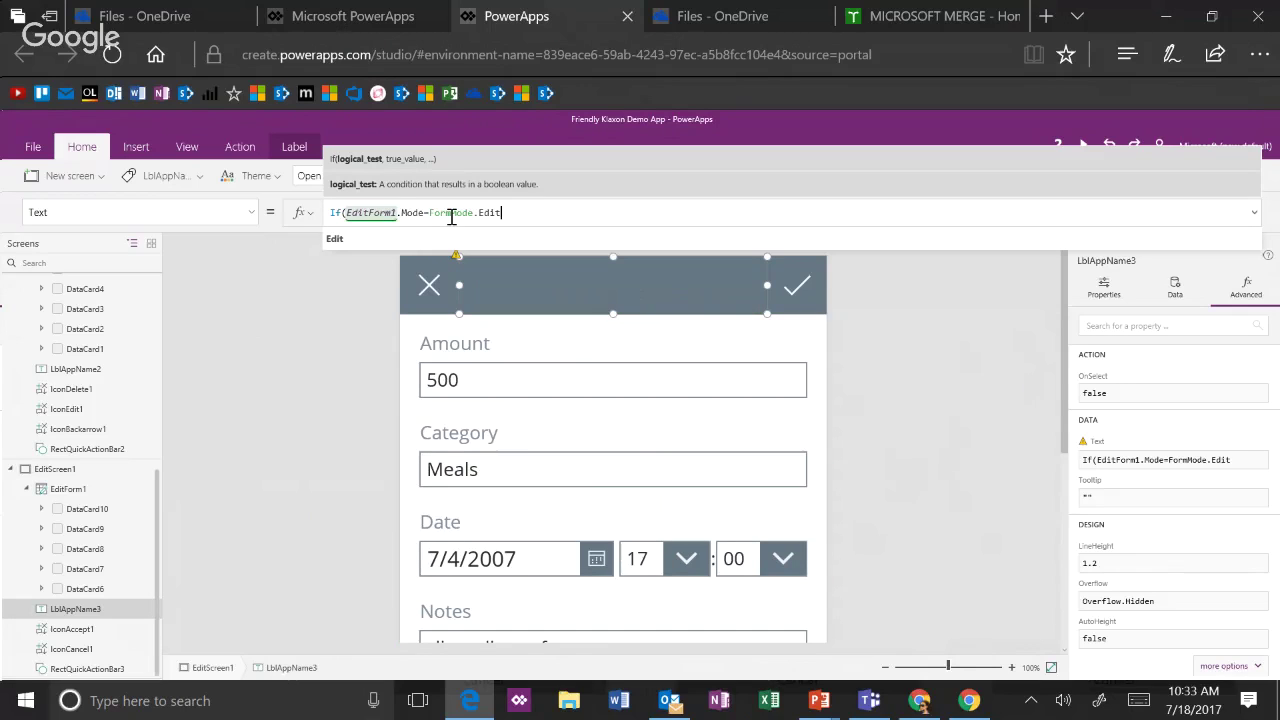
# - Complete the title's If formula with "Edit PO Log" as the true value and "Create PO Log" as the else value
pyautogui.write(',"Ed')
pyautogui.write('it P')
pyautogui.write('urcha')
pyautogui.press('BackSpace')
pyautogui.press('BackSpace')
pyautogui.press('BackSpace')
pyautogui.press('BackSpace')
pyautogui.press('BackSpace')
pyautogui.write('O Log')
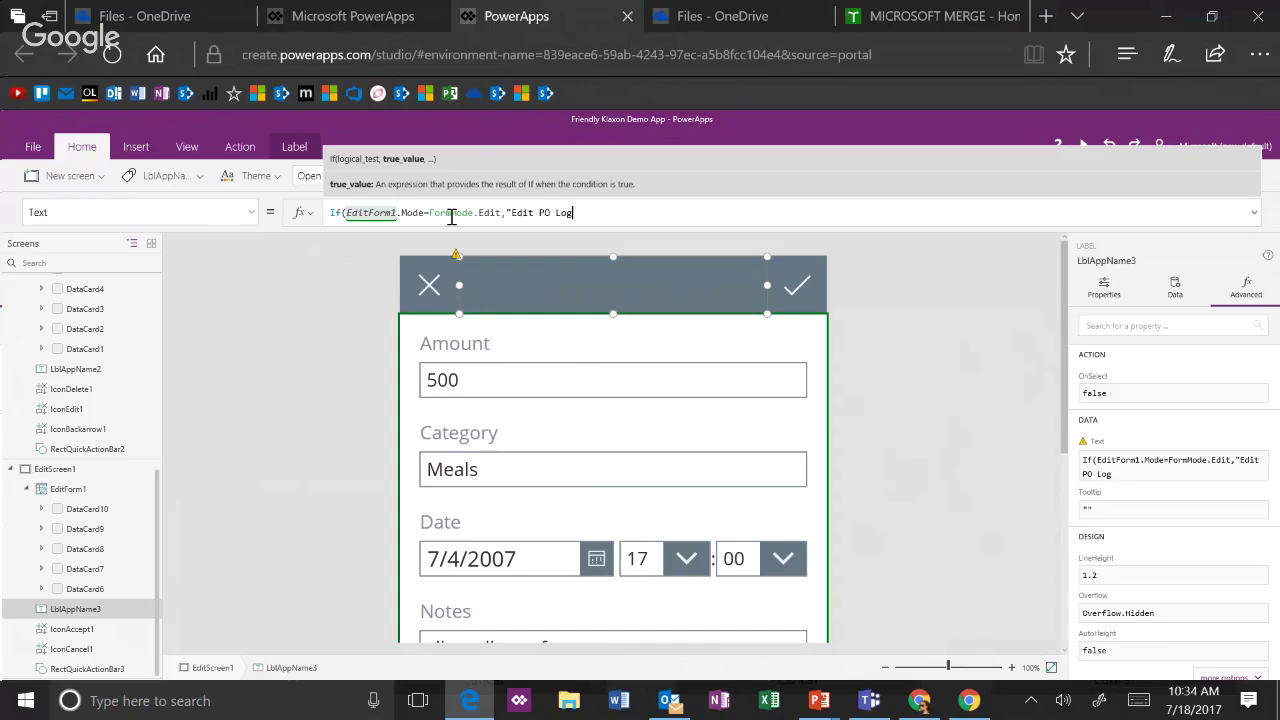
pyautogui.write('",')
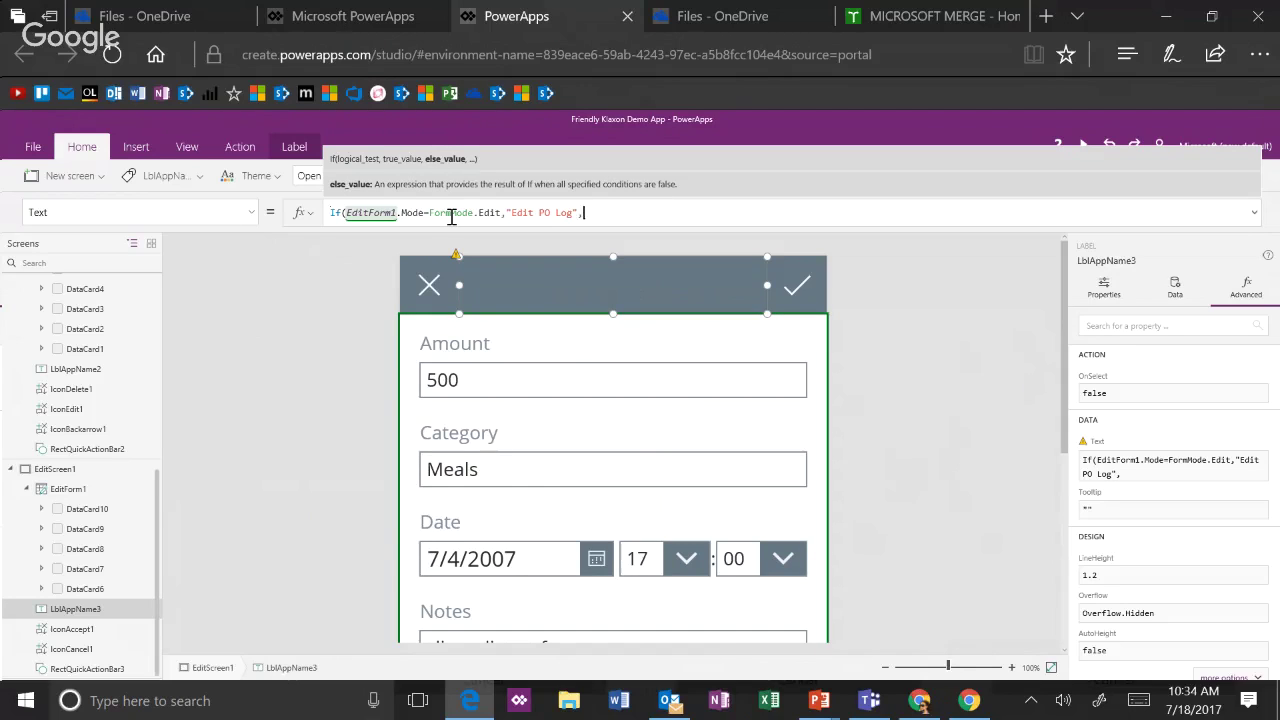
pyautogui.write('"Create PO Log')
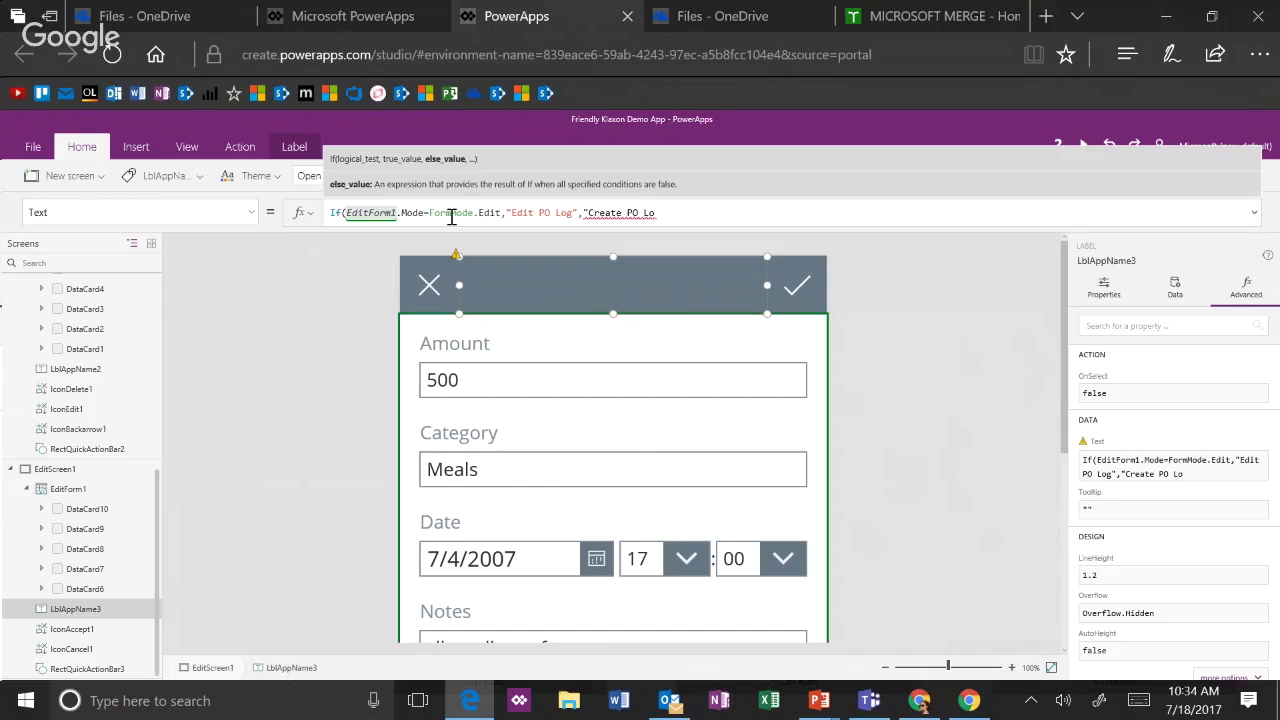
pyautogui.write('")')
pyautogui.click(1036, 224)
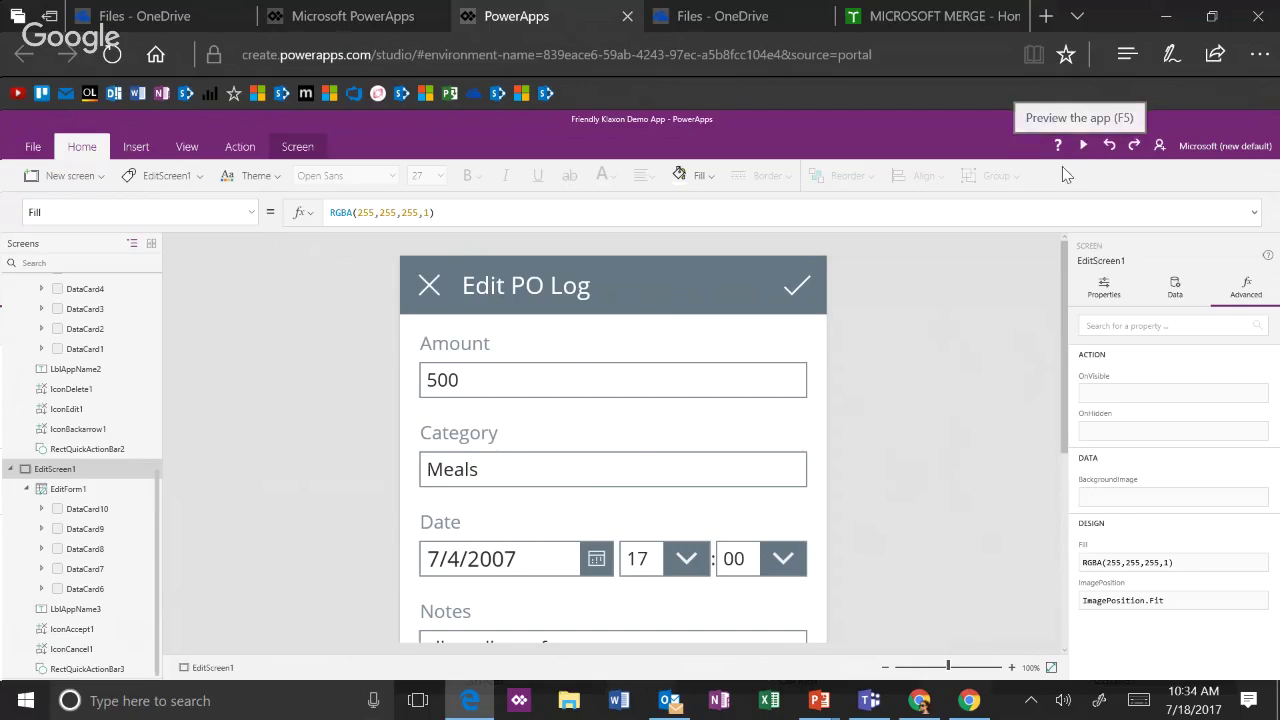
# - Preview the app from BrowseScreen1 and check the titles of the Meals item's detail and edit forms and of the new-item form
pyautogui.scroll(5, 60, 420)
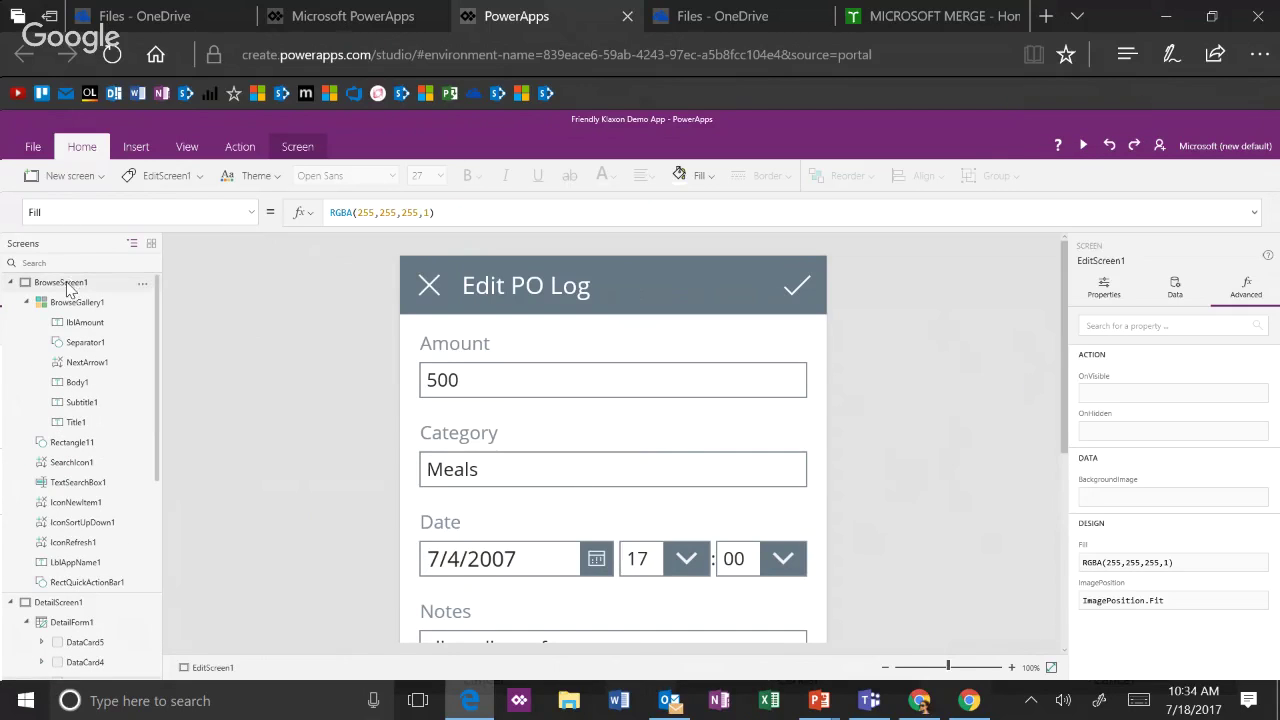
pyautogui.click(65, 283)
pyautogui.click(1080, 147)
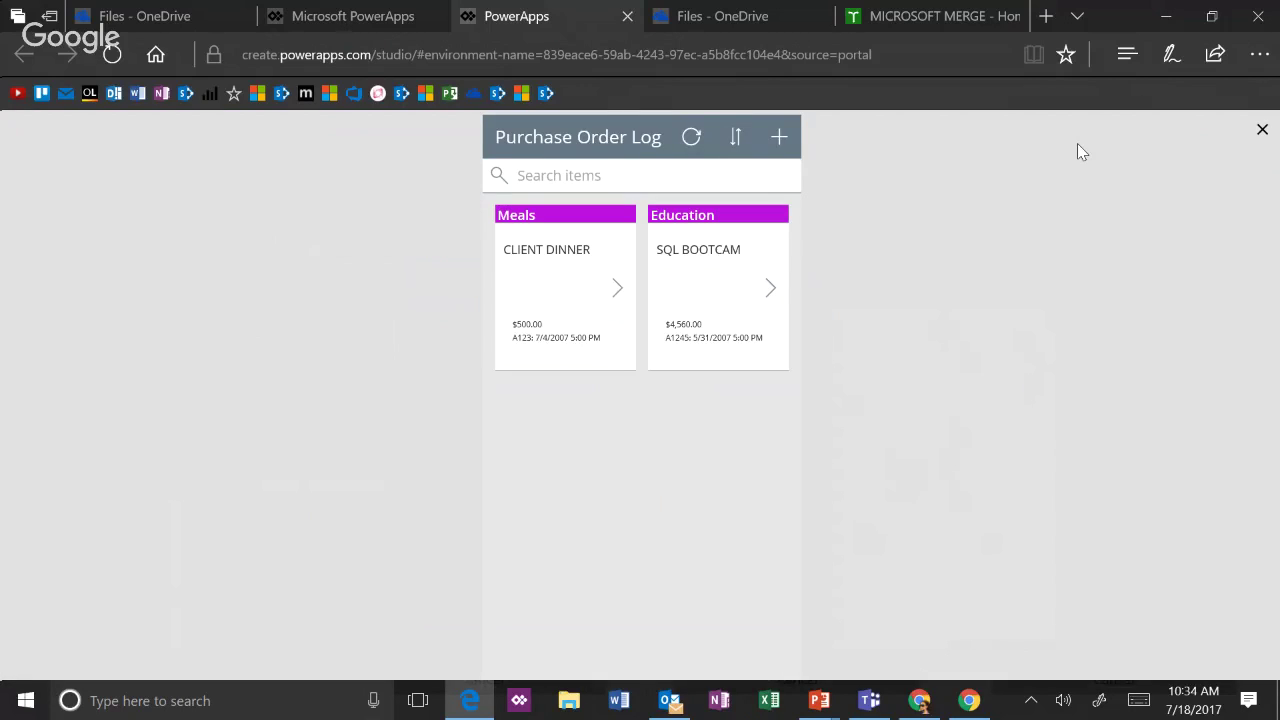
pyautogui.click(618, 290)
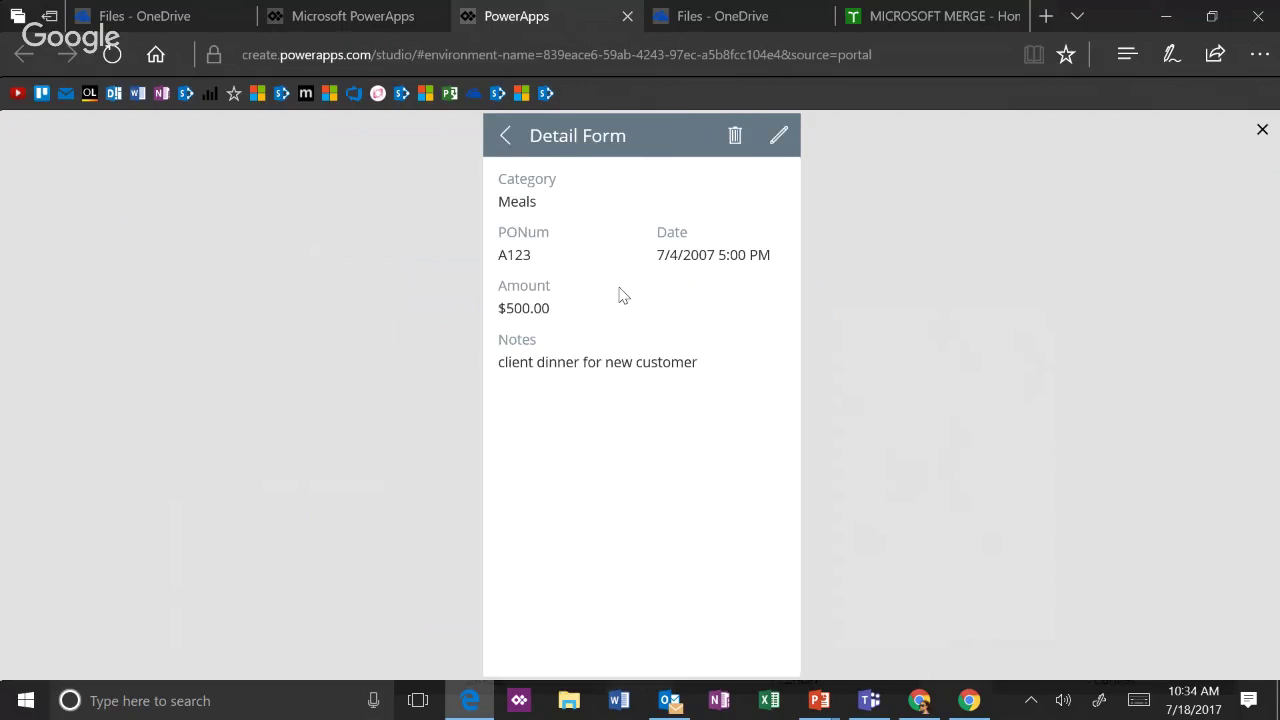
pyautogui.click(785, 143)
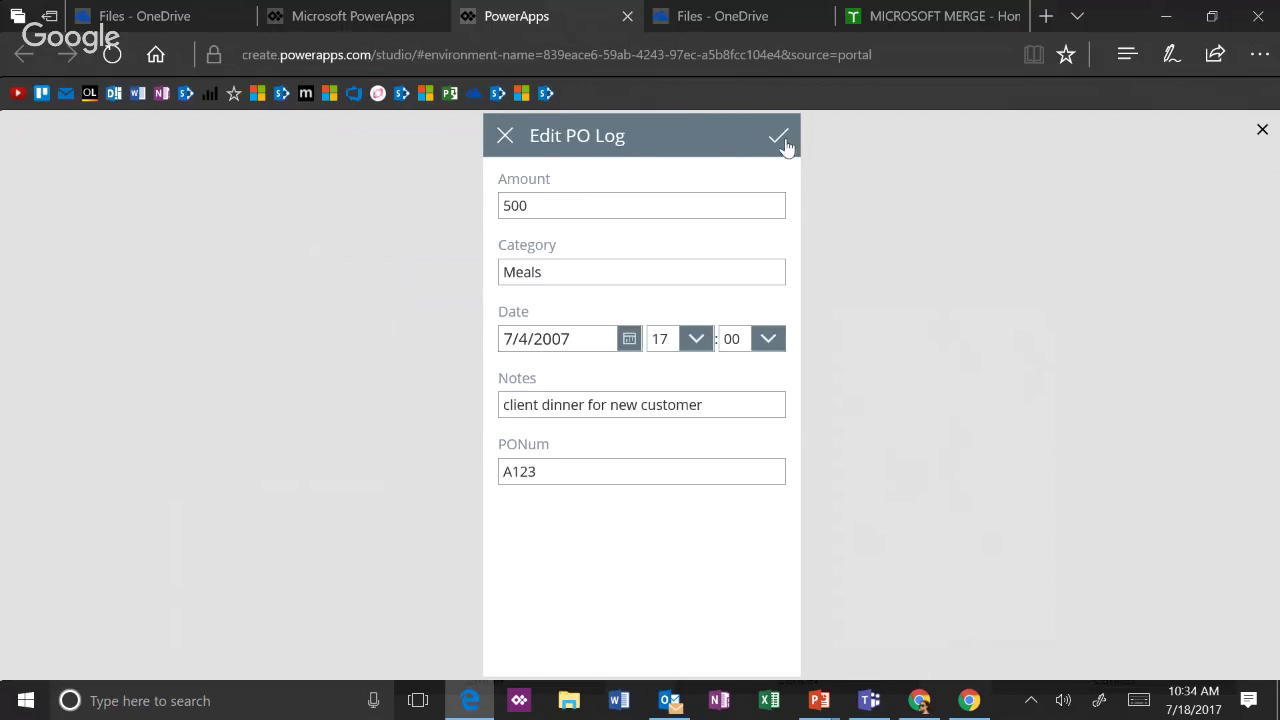
pyautogui.click(502, 140)
pyautogui.click(507, 138)
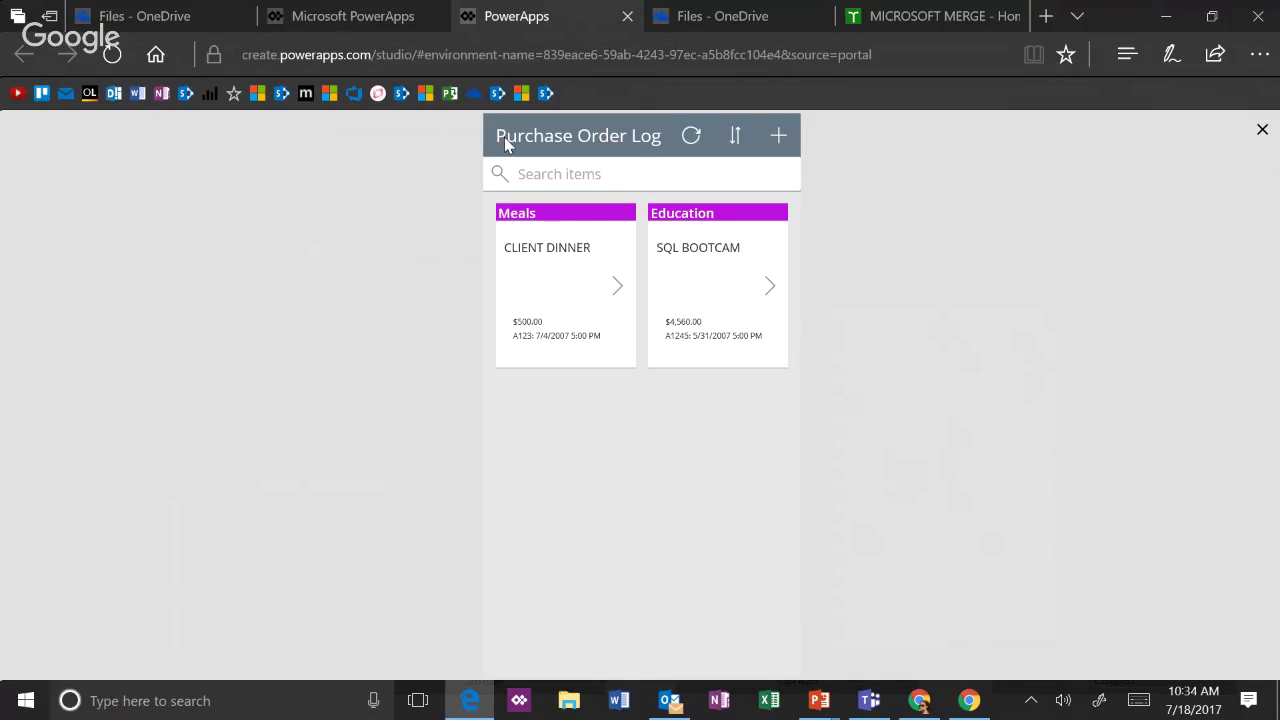
pyautogui.click(777, 143)
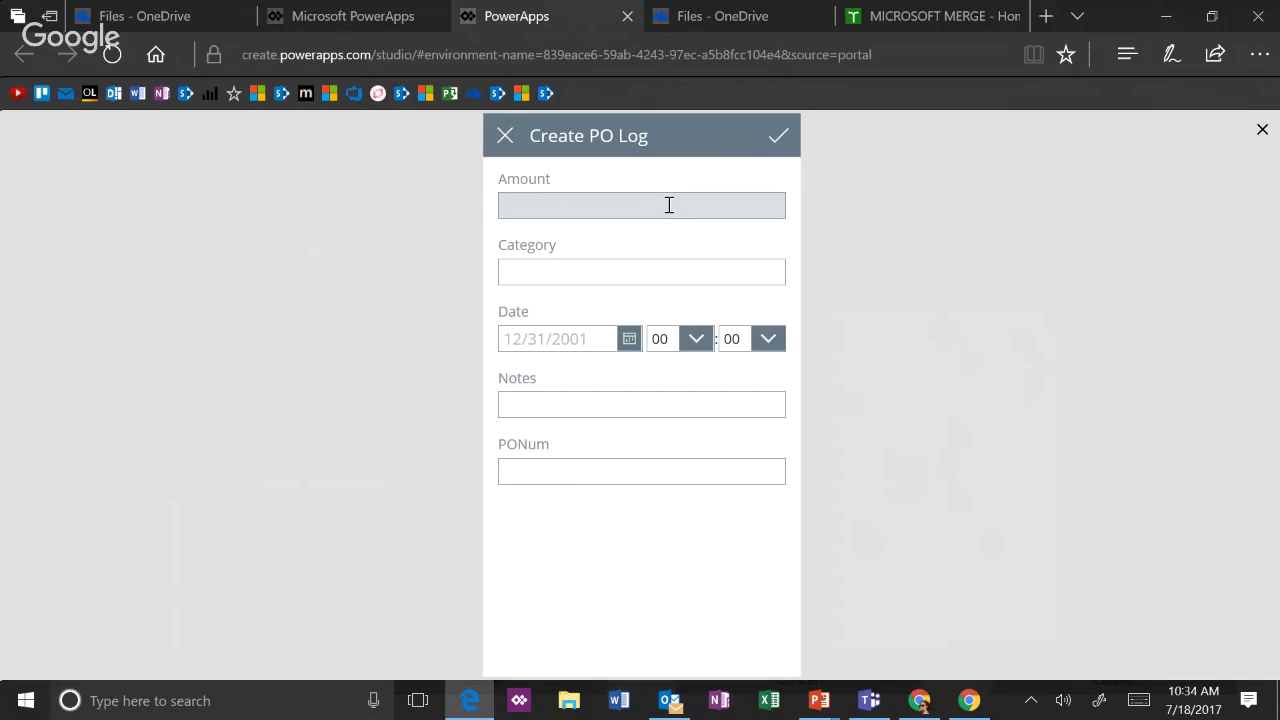
pyautogui.click(1262, 129)
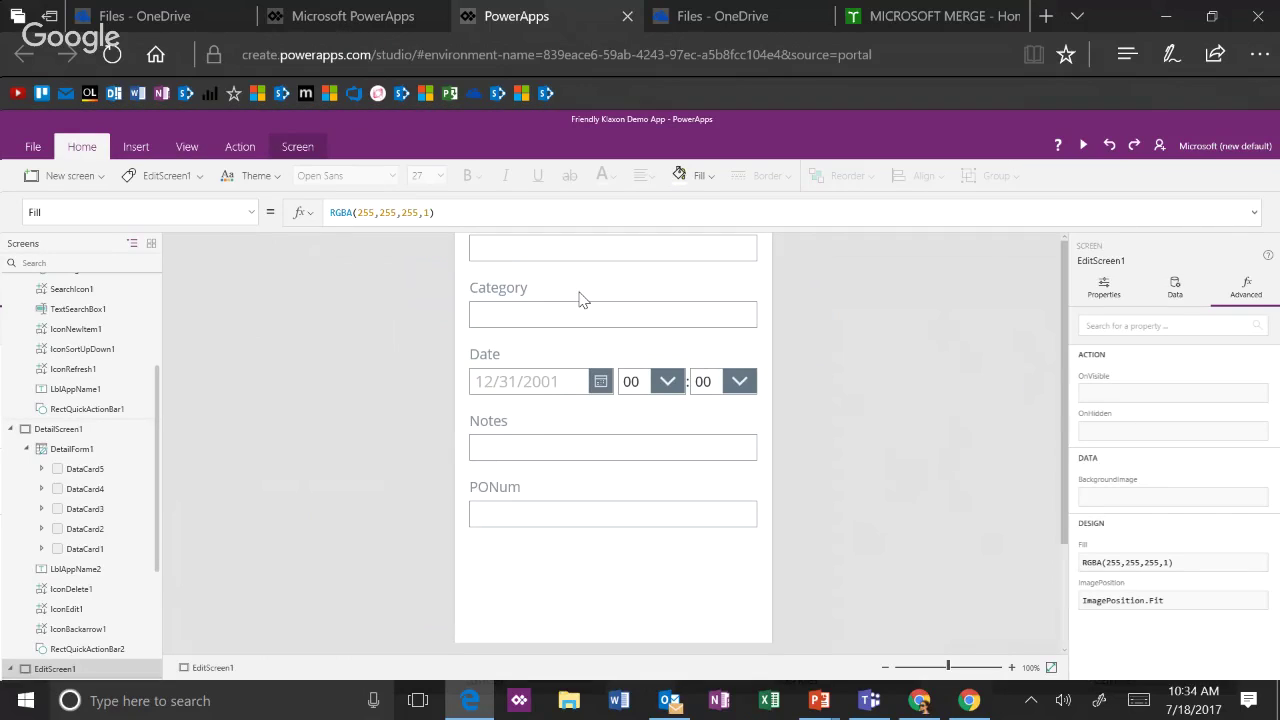
# - Select the Category card's text input on EditScreen1 and show the form's data settings
pyautogui.click(583, 300)
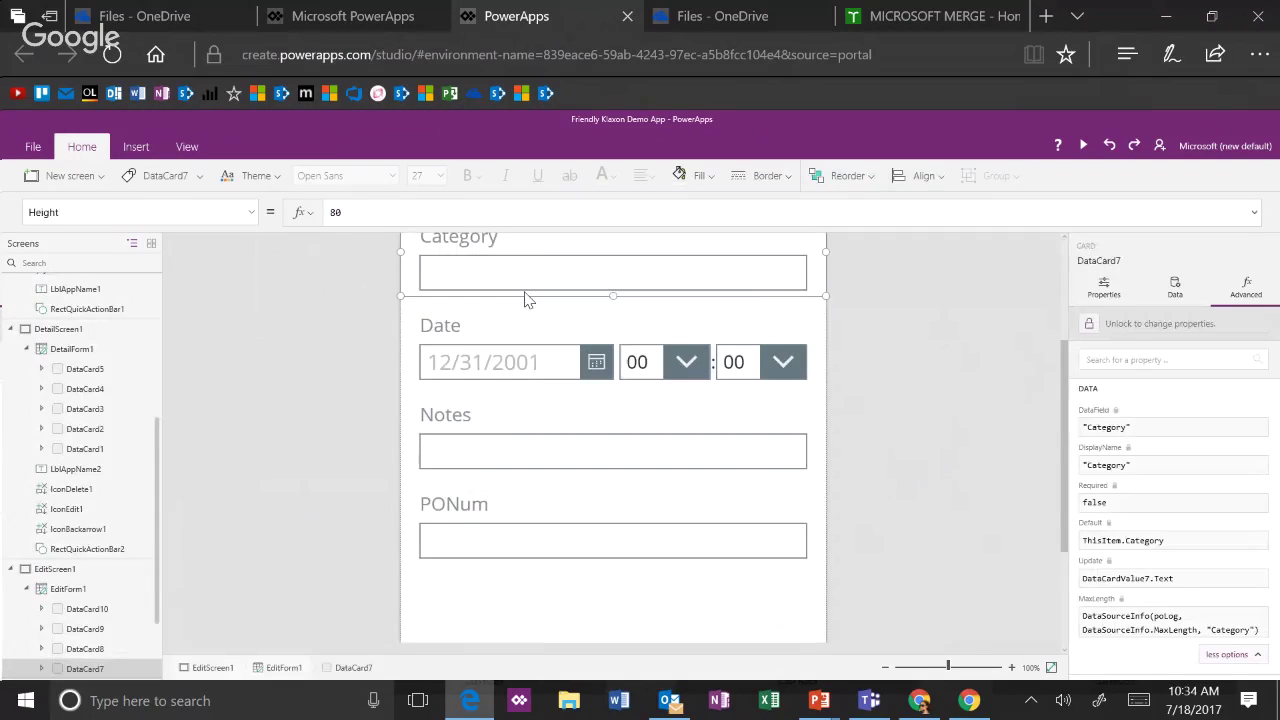
pyautogui.click(524, 293)
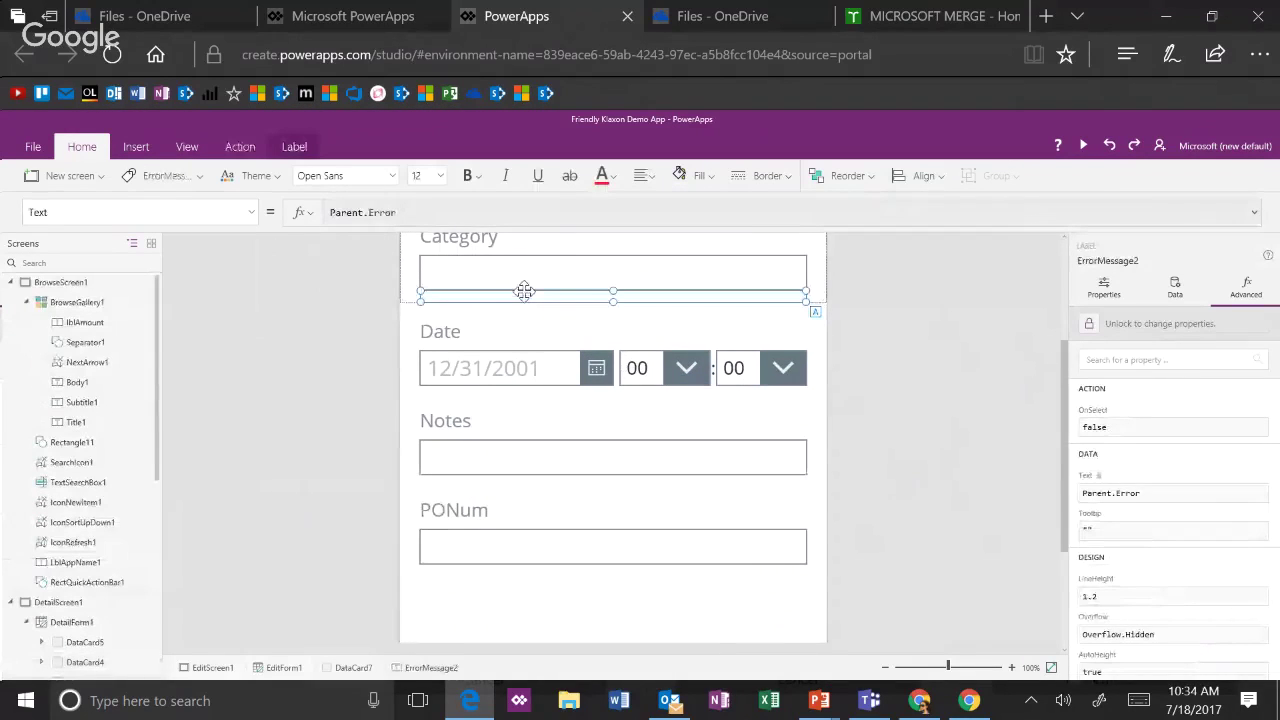
pyautogui.click(537, 365)
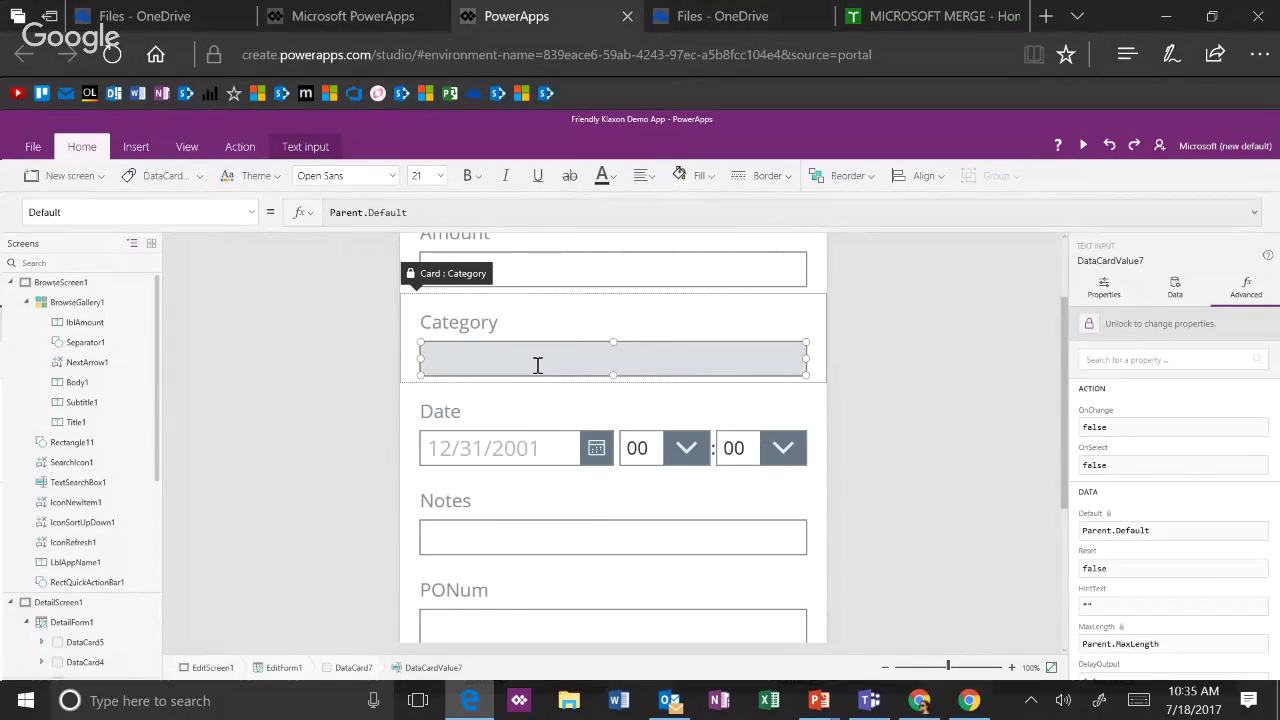
pyautogui.click(1174, 291)
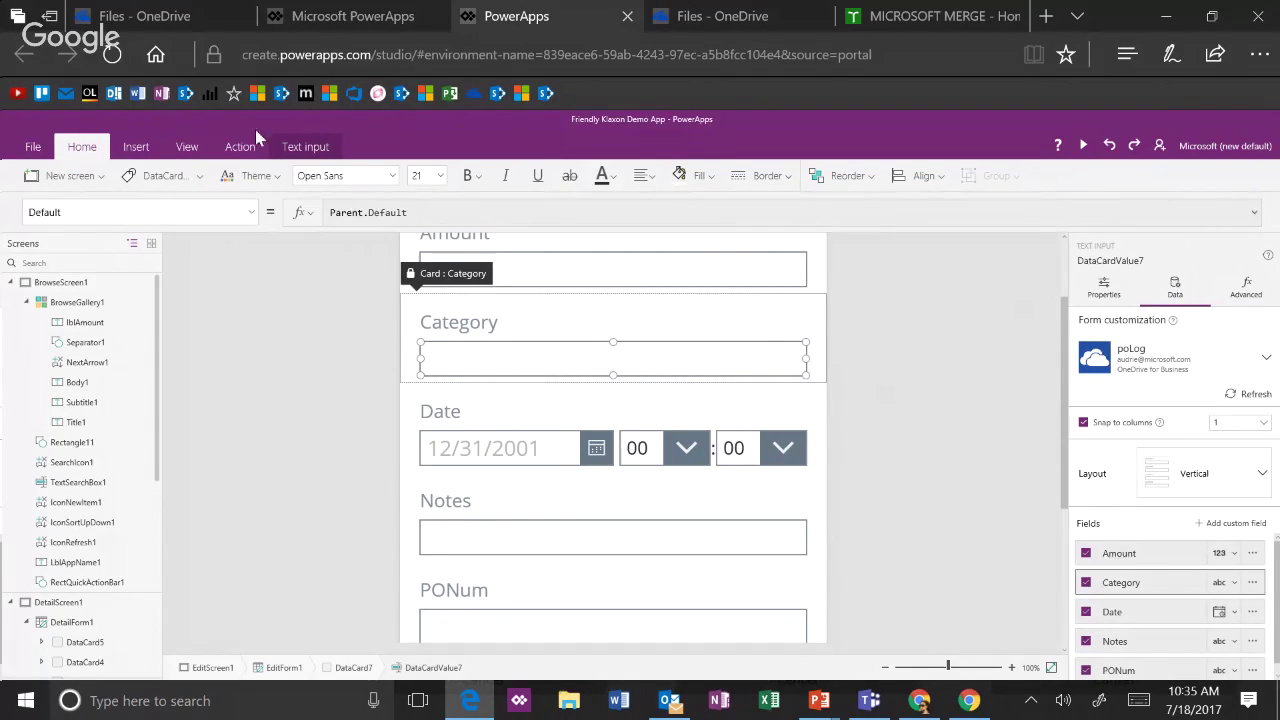
# - Start adding a data source to the app through the OneDrive for Business connection
pyautogui.click(137, 150)
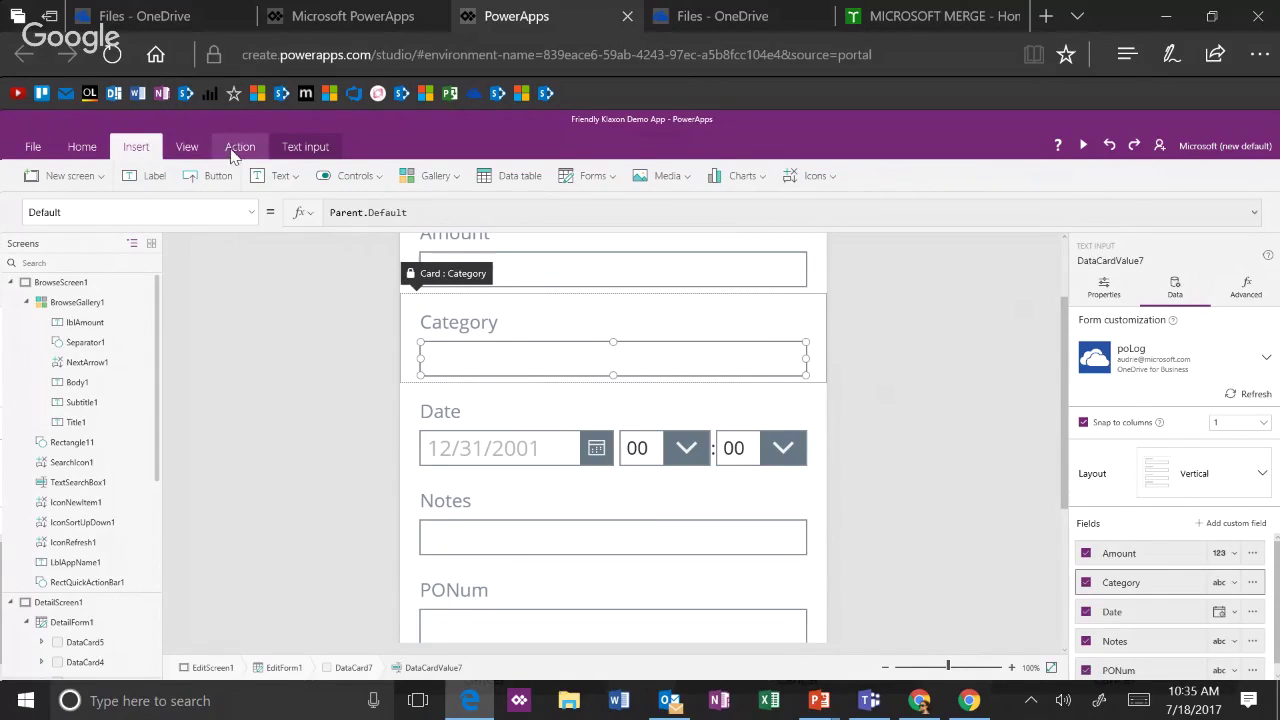
pyautogui.click(188, 150)
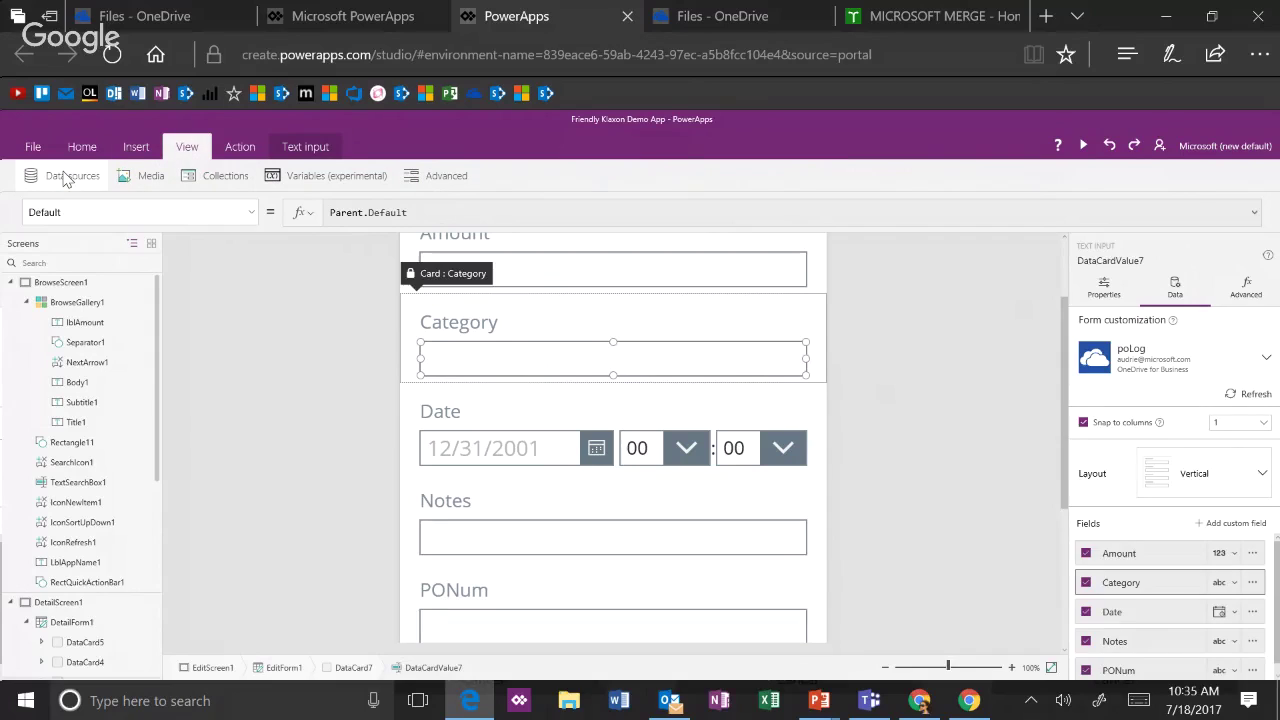
pyautogui.click(69, 180)
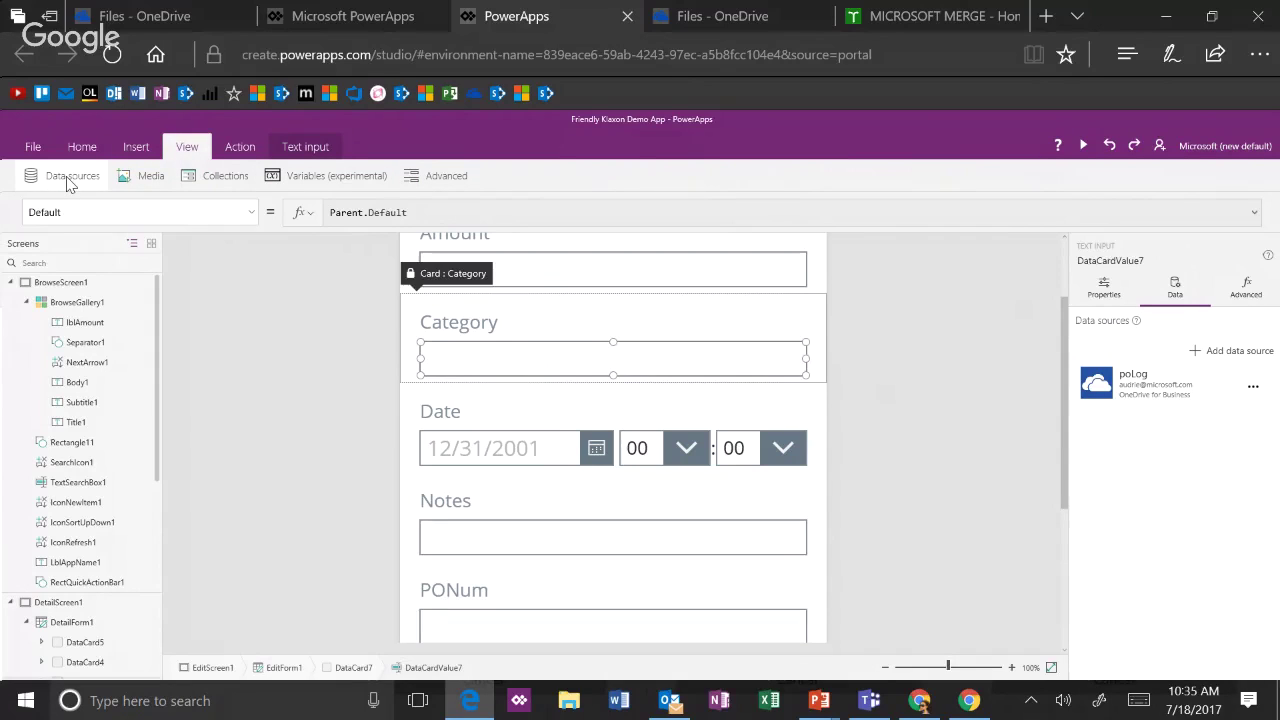
pyautogui.click(1240, 356)
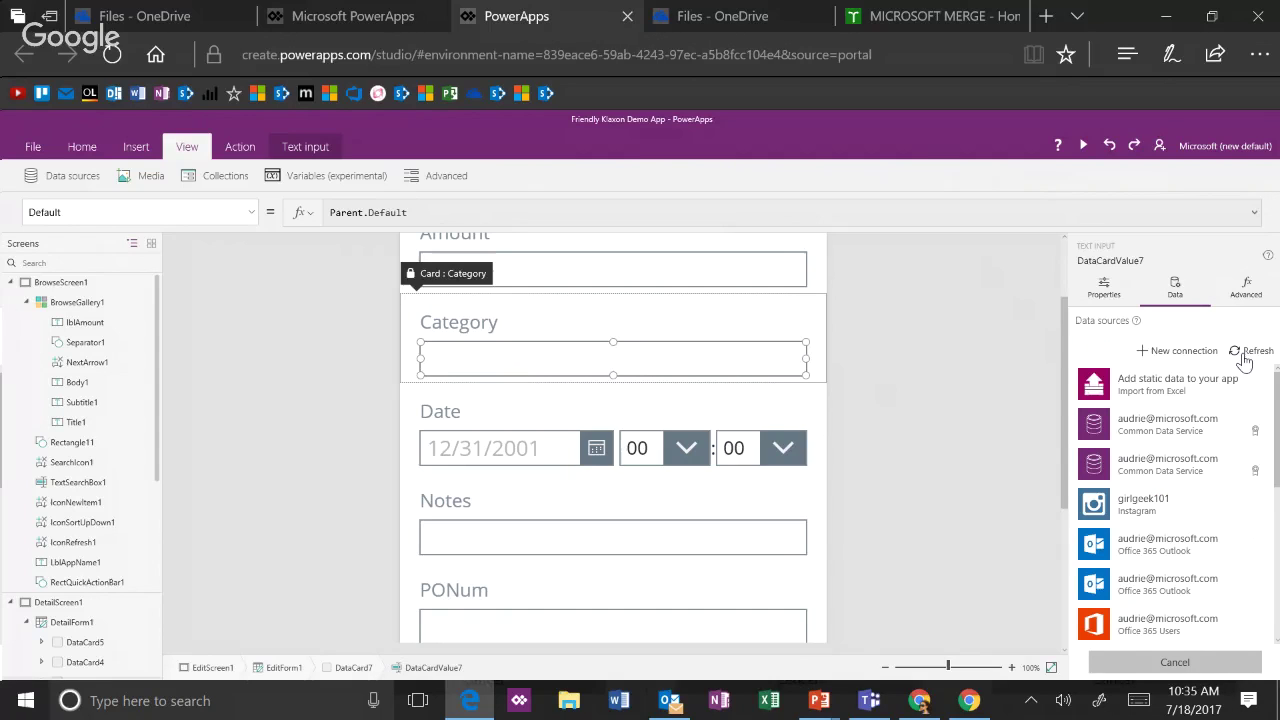
pyautogui.scroll(-1, 1178, 587)
pyautogui.scroll(-4, 1178, 587)
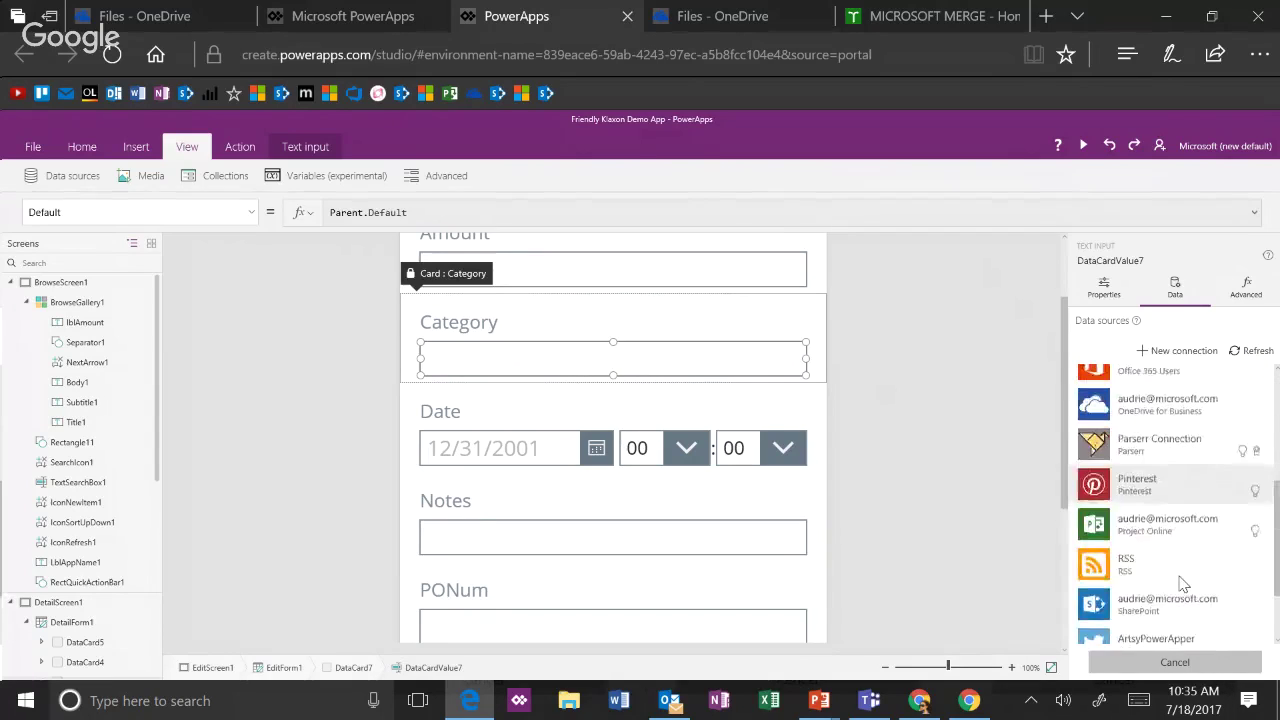
pyautogui.click(1173, 456)
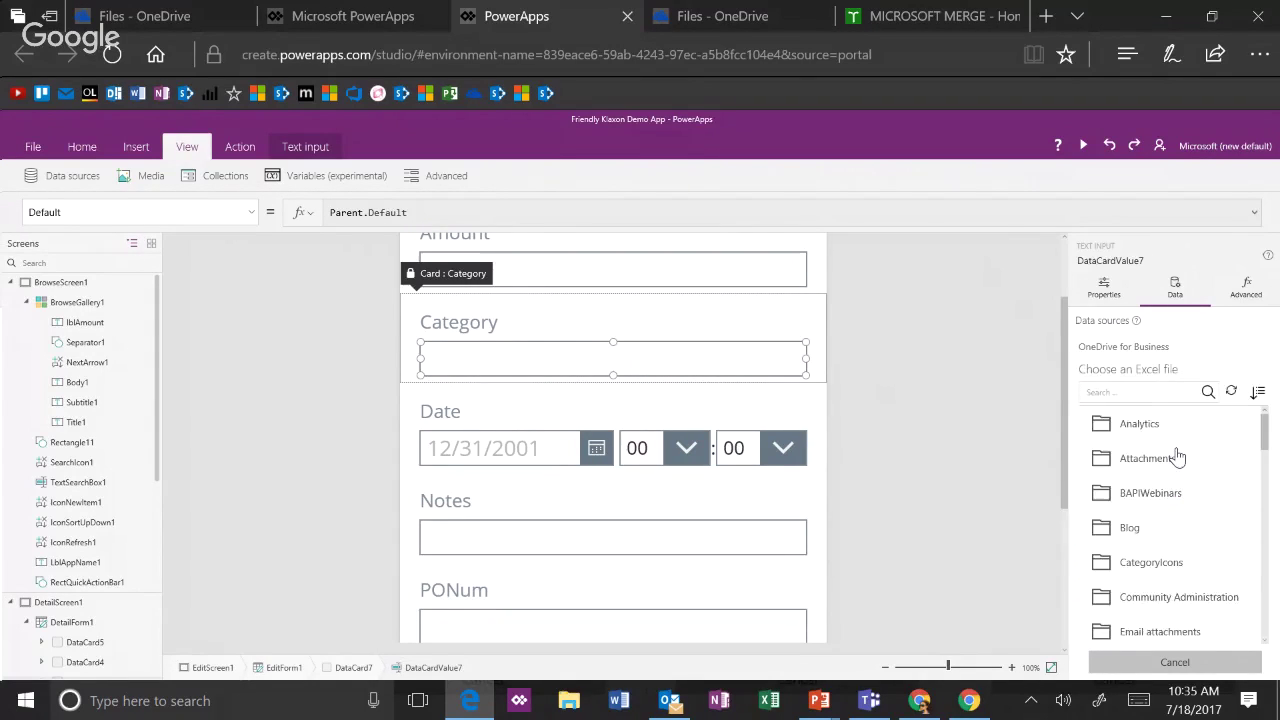
# - Connect the Categories table from ExcelDemo20170718.xlsx as a data source
pyautogui.scroll(-6, 1232, 528)
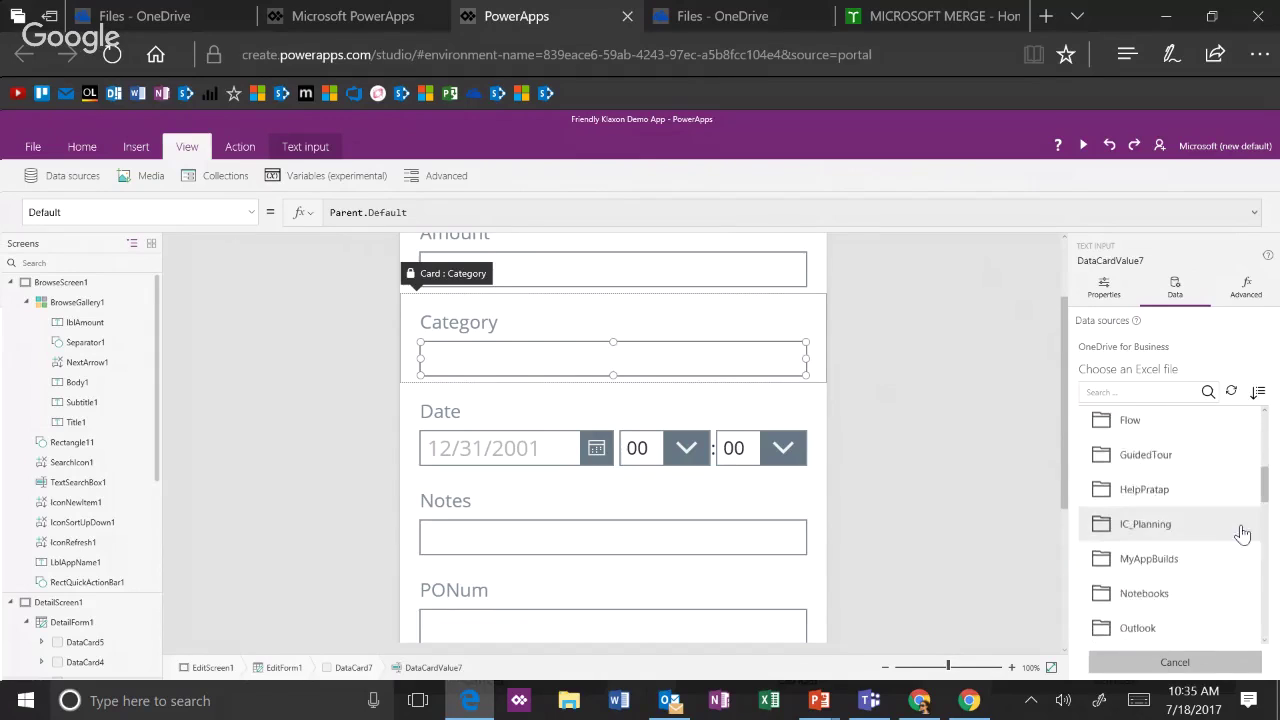
pyautogui.scroll(-8, 1210, 568)
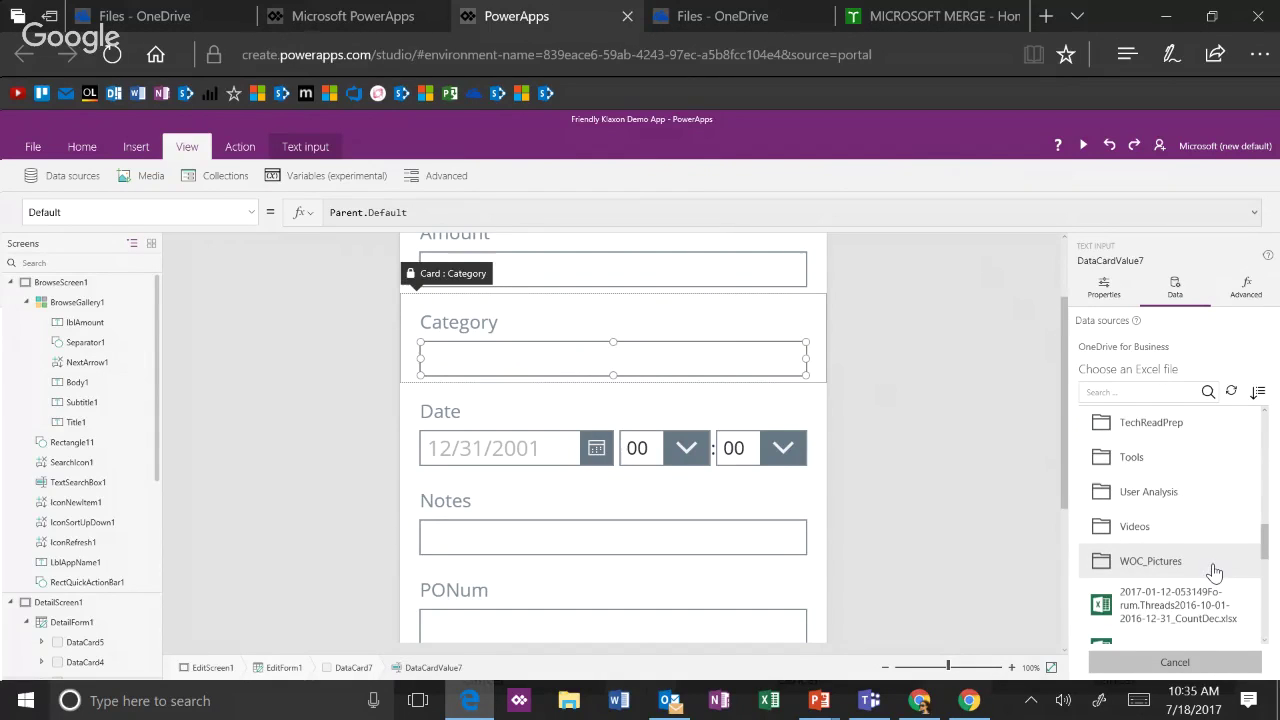
pyautogui.scroll(-3, 1212, 568)
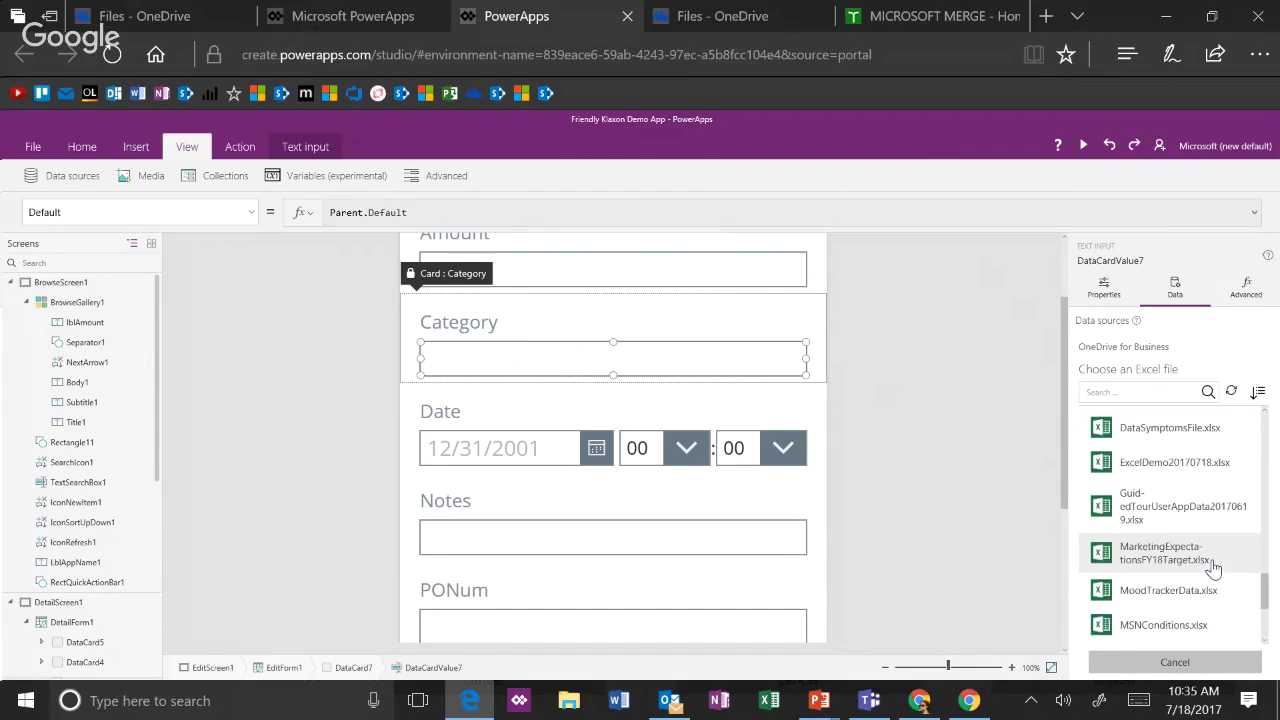
pyautogui.click(1180, 468)
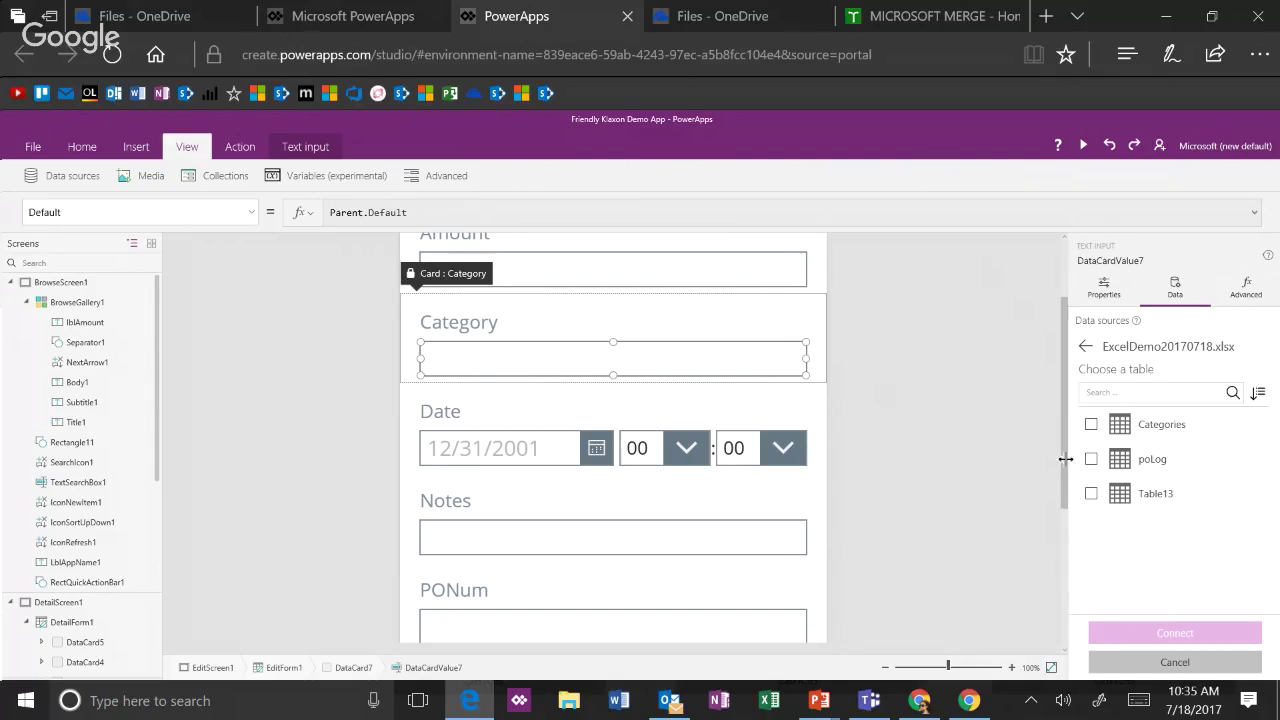
pyautogui.click(1091, 424)
pyautogui.click(1174, 634)
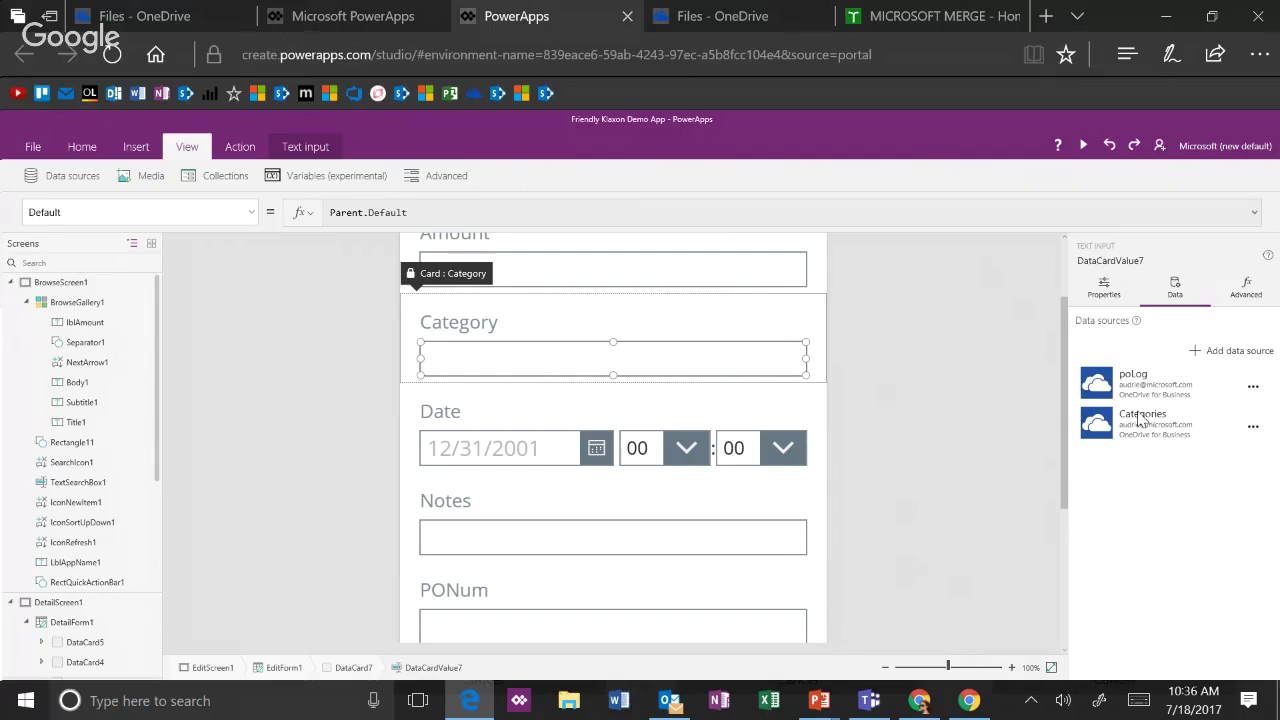
# - Unlock the Category card on the edit form and extend it downward to a height of about 273
pyautogui.click(723, 346)
pyautogui.click(413, 362)
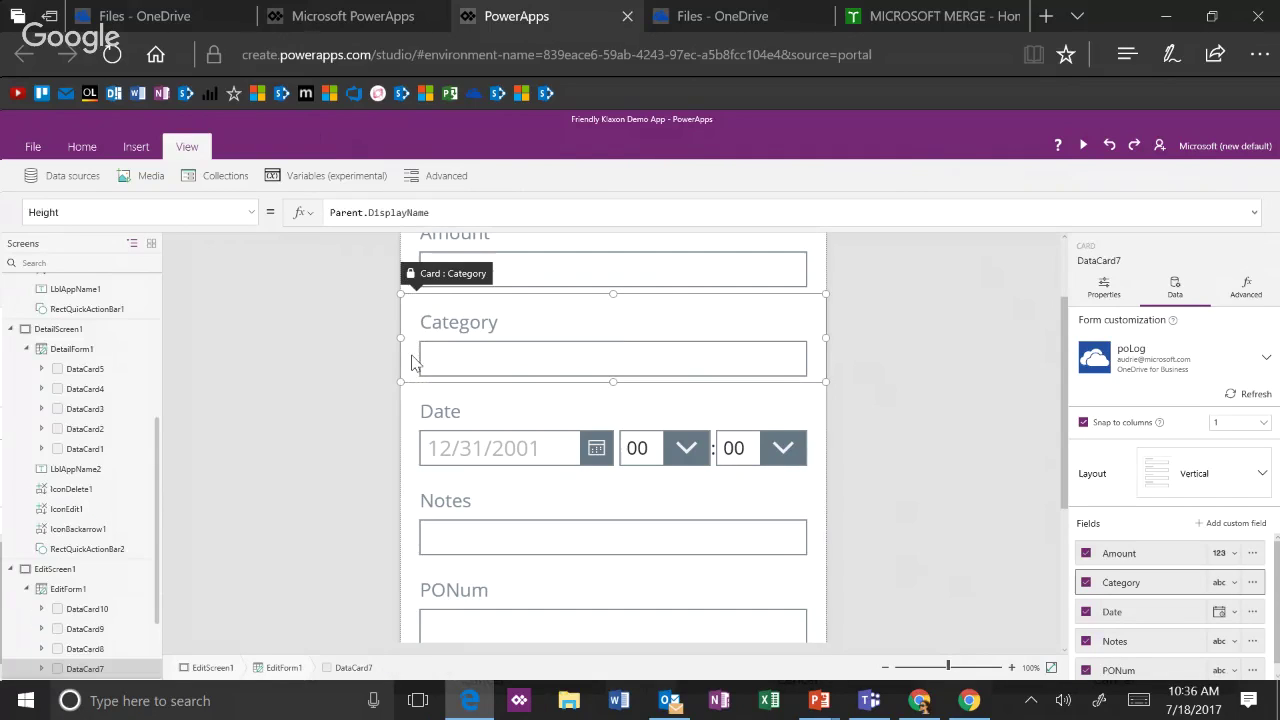
pyautogui.click(1247, 290)
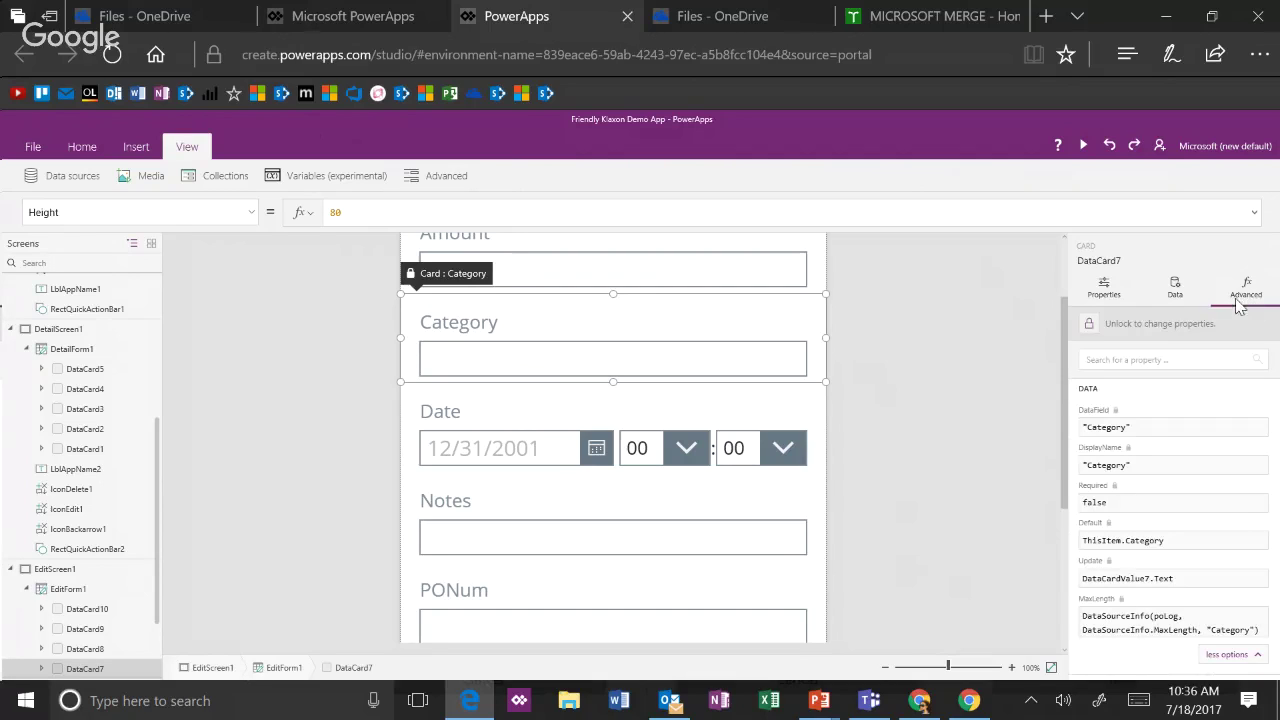
pyautogui.click(1092, 326)
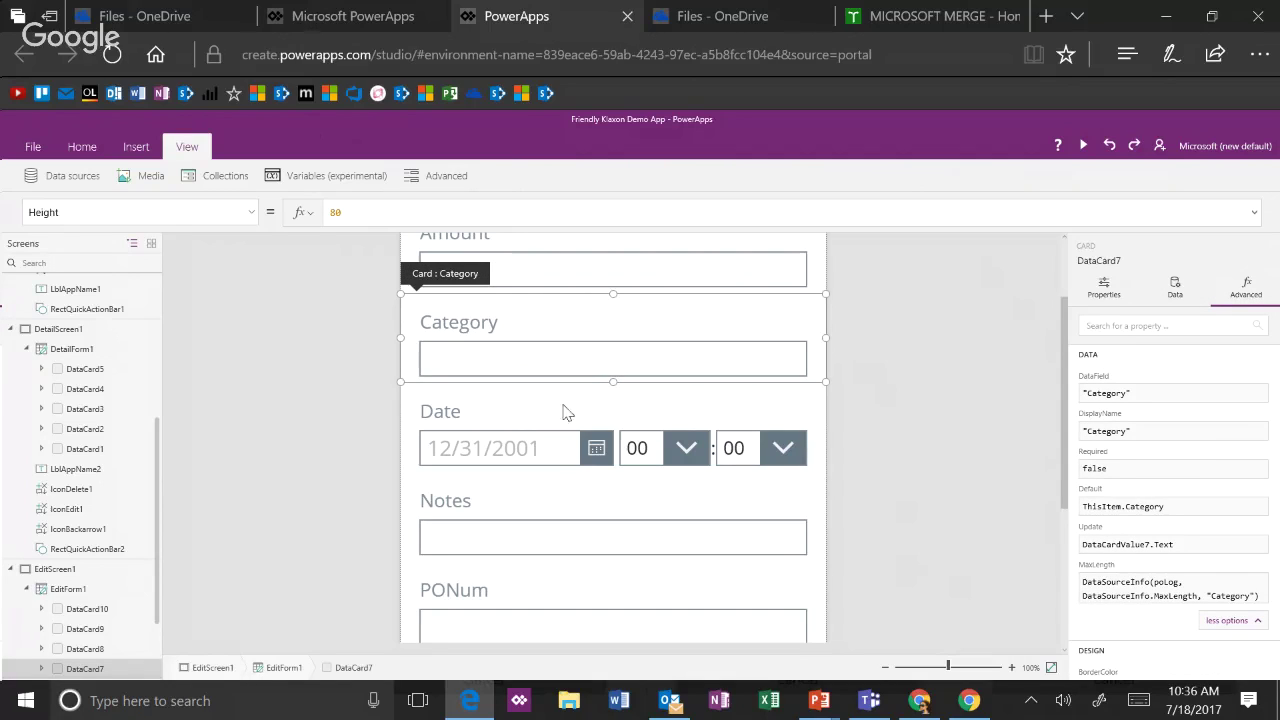
pyautogui.moveTo(612, 379); pyautogui.dragTo(617, 480)
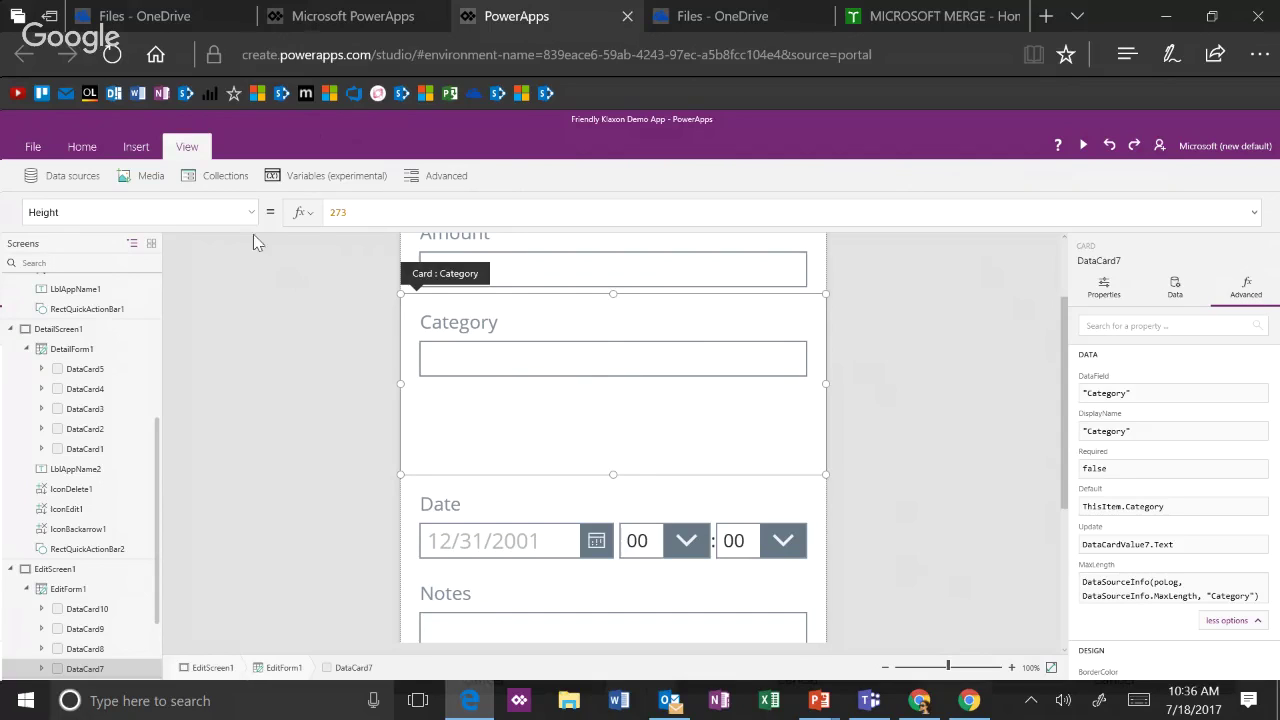
# - Insert a drop-down control below the text input inside the Category card
pyautogui.click(136, 148)
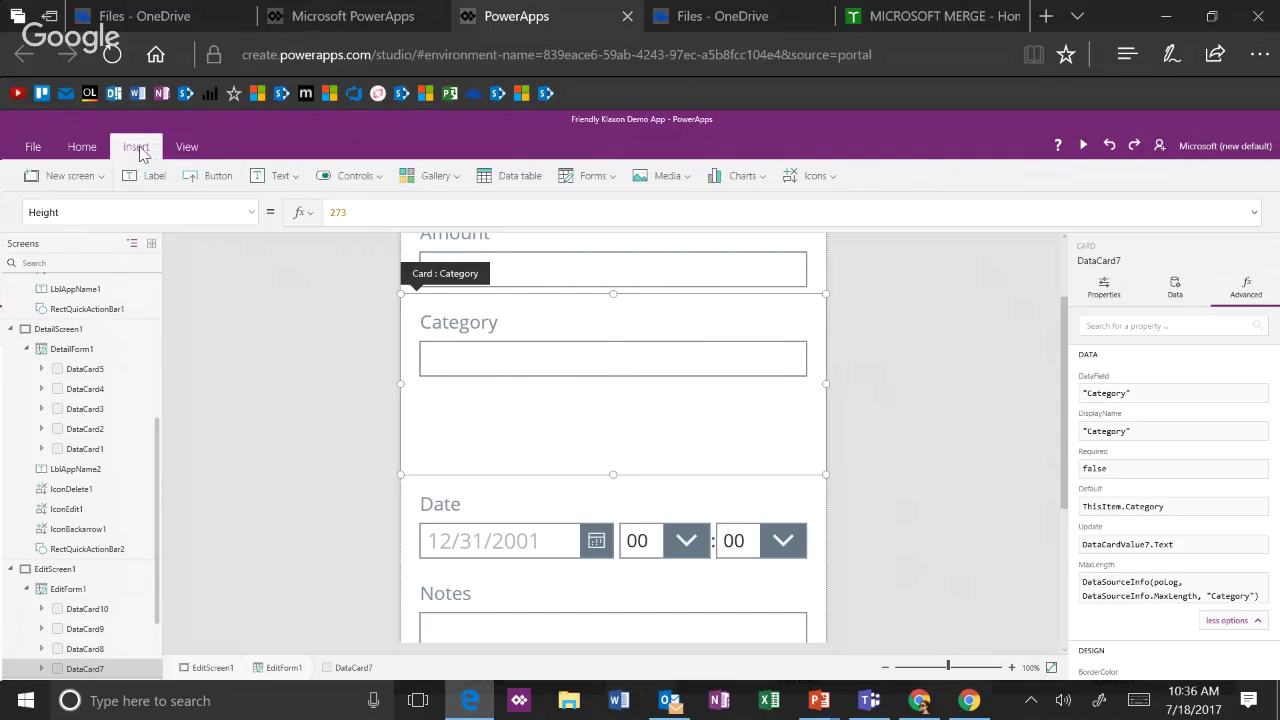
pyautogui.click(355, 178)
pyautogui.click(377, 229)
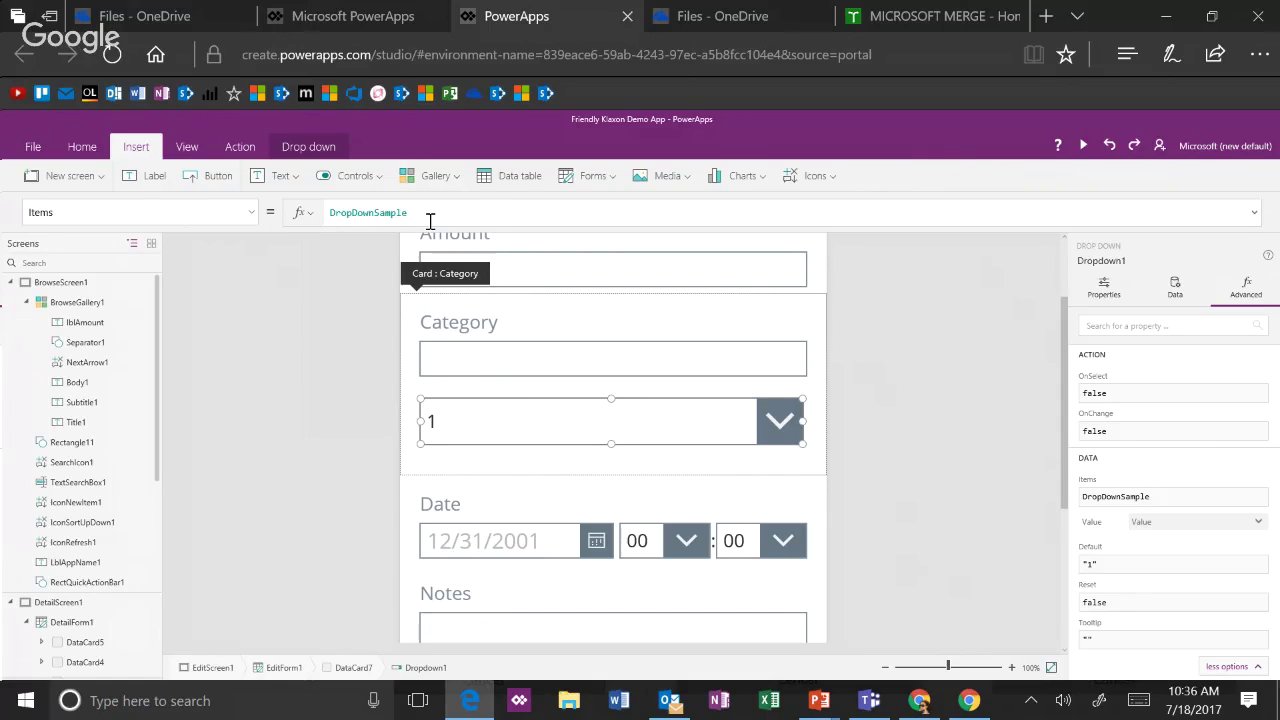
# - Set the new drop-down's Items property to the Categories data source
pyautogui.doubleClick(381, 214)
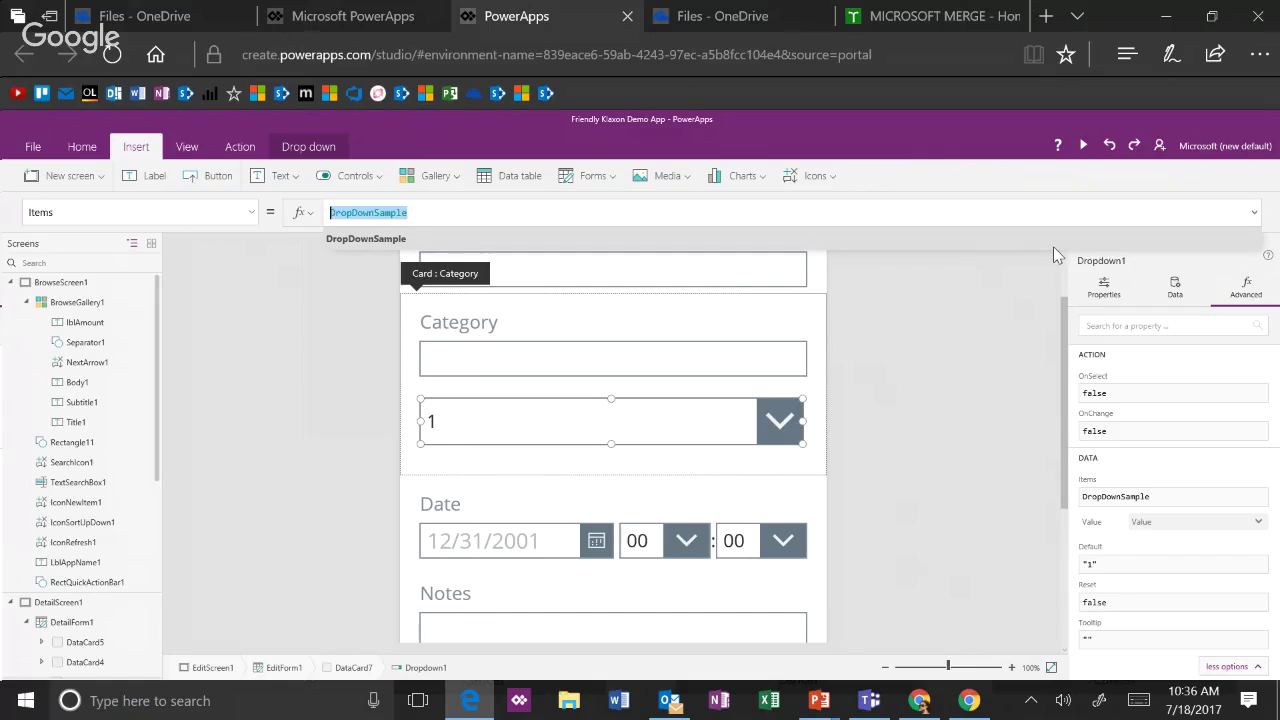
pyautogui.click(1170, 295)
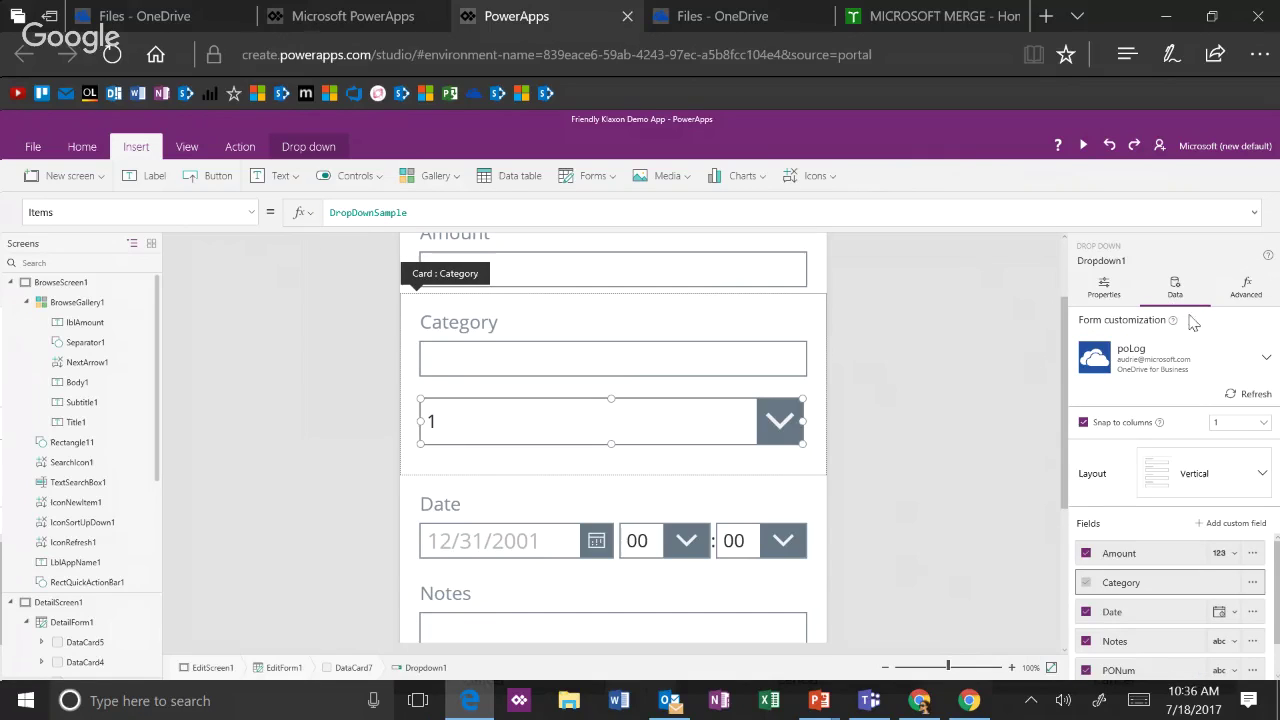
pyautogui.moveTo(423, 212); pyautogui.dragTo(329, 212)
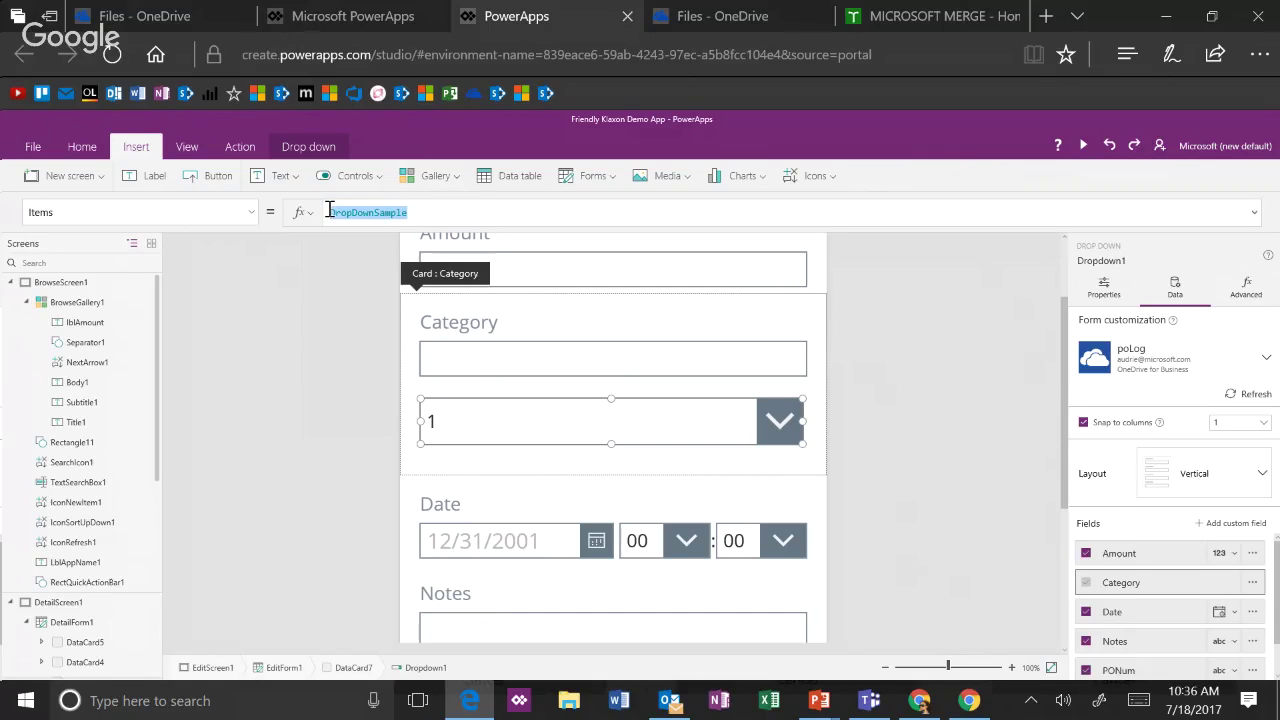
pyautogui.write('Cate')
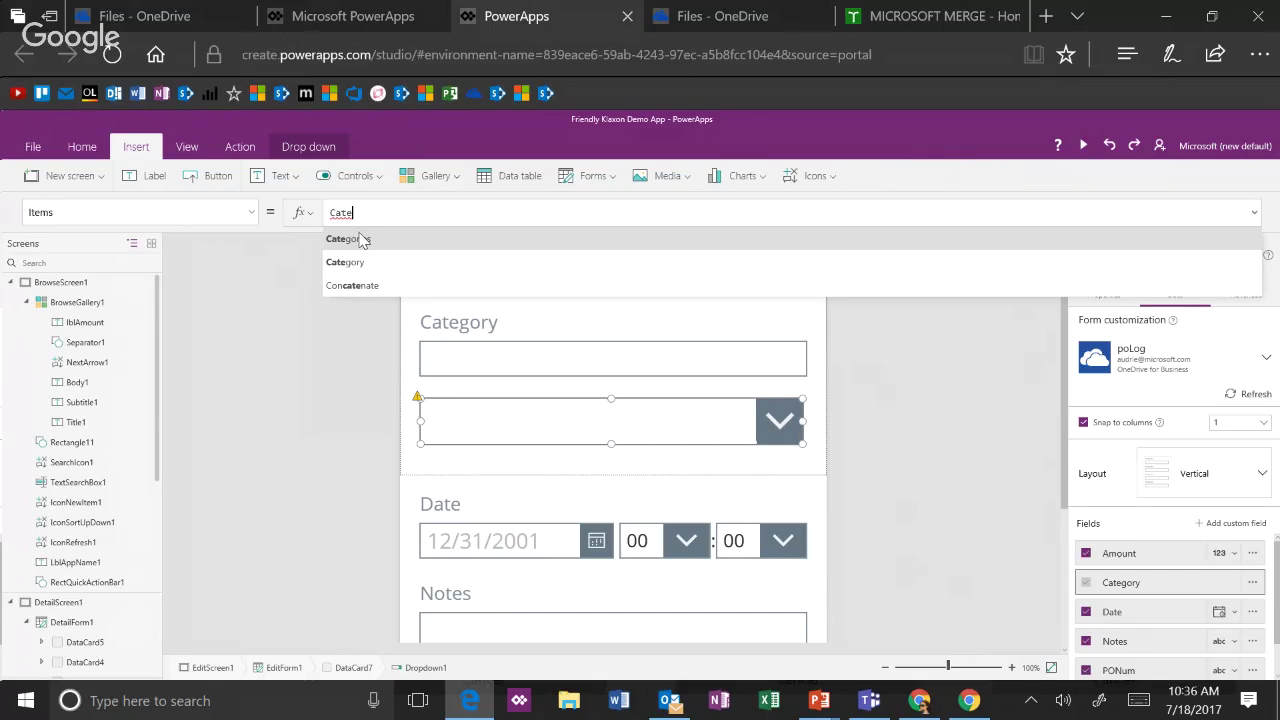
pyautogui.click(362, 240)
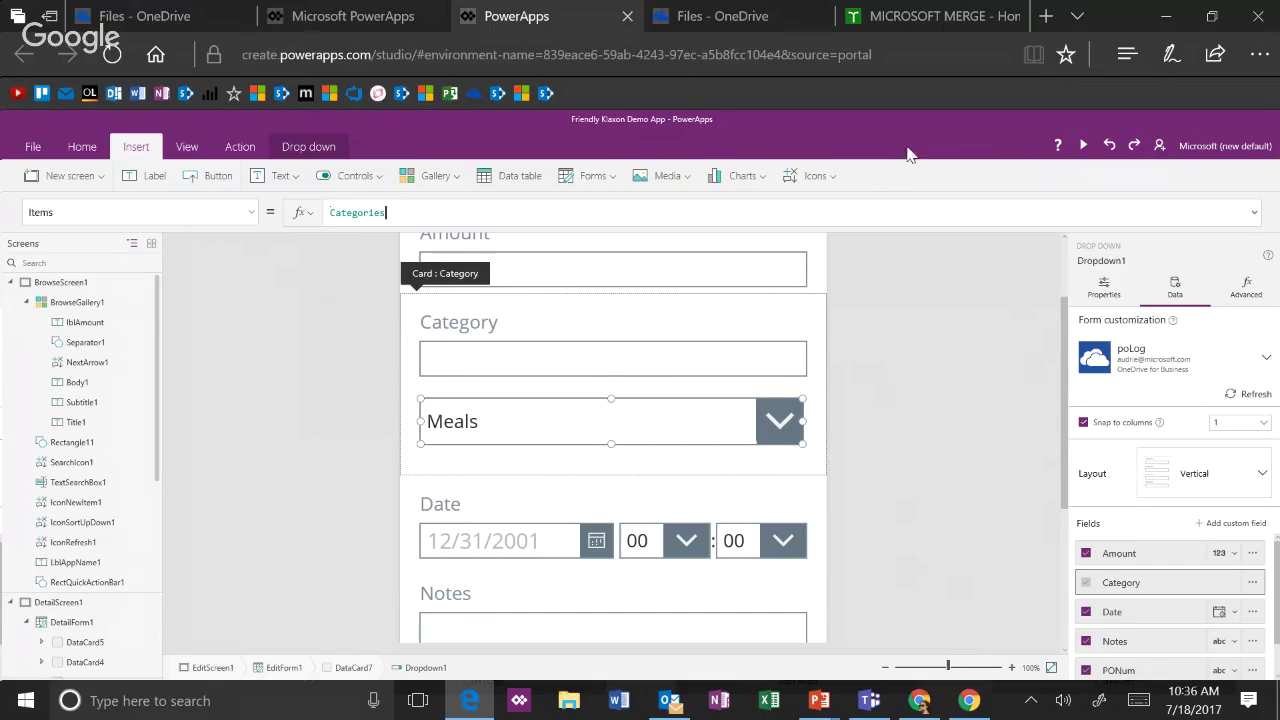
# - Preview the edit form and check the category drop-down's list of choices
pyautogui.click(1083, 148)
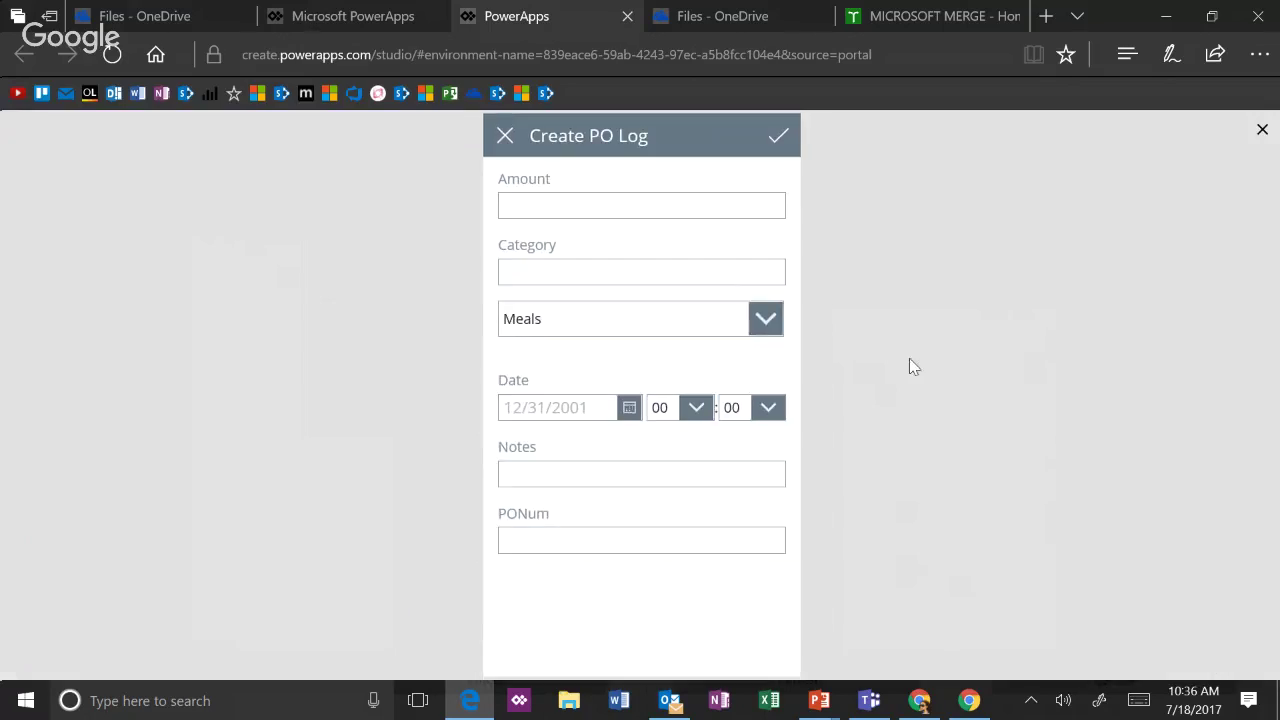
pyautogui.click(765, 320)
pyautogui.click(762, 320)
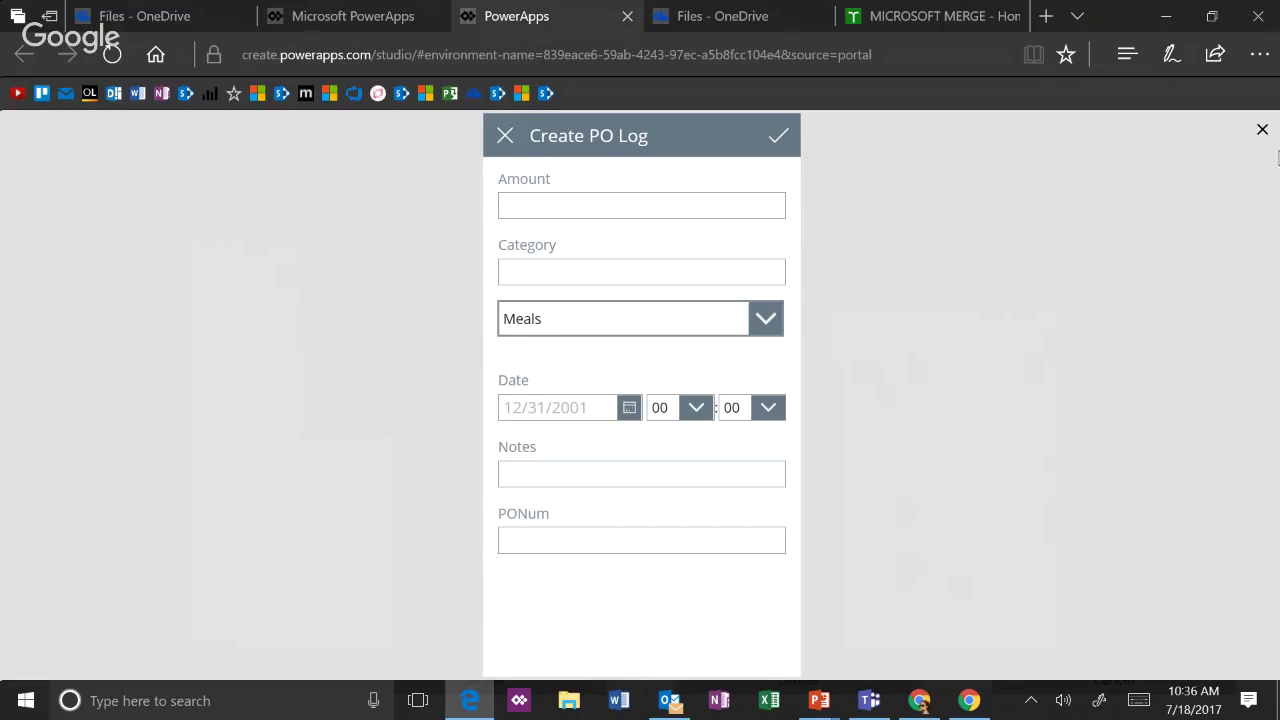
pyautogui.click(1262, 129)
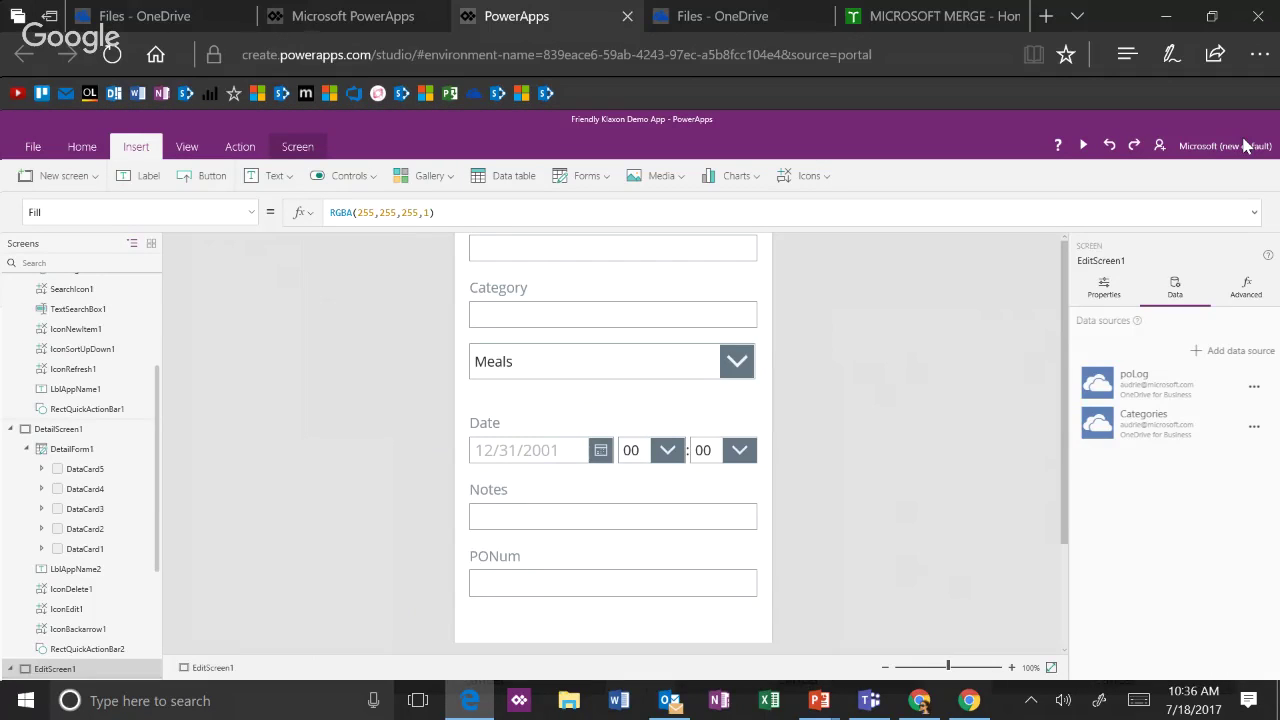
# - Show the Category card's Update formula and select the card's text input to identify the control it references
pyautogui.scroll(1, 540, 380)
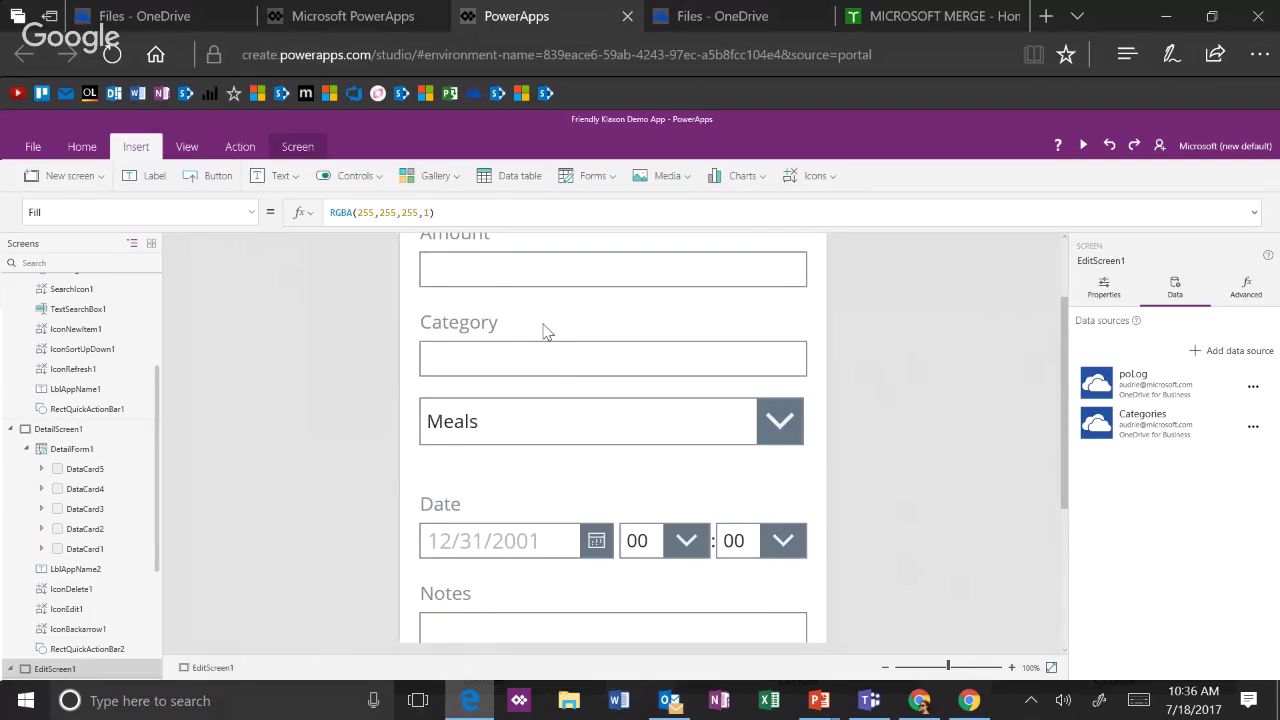
pyautogui.click(544, 334)
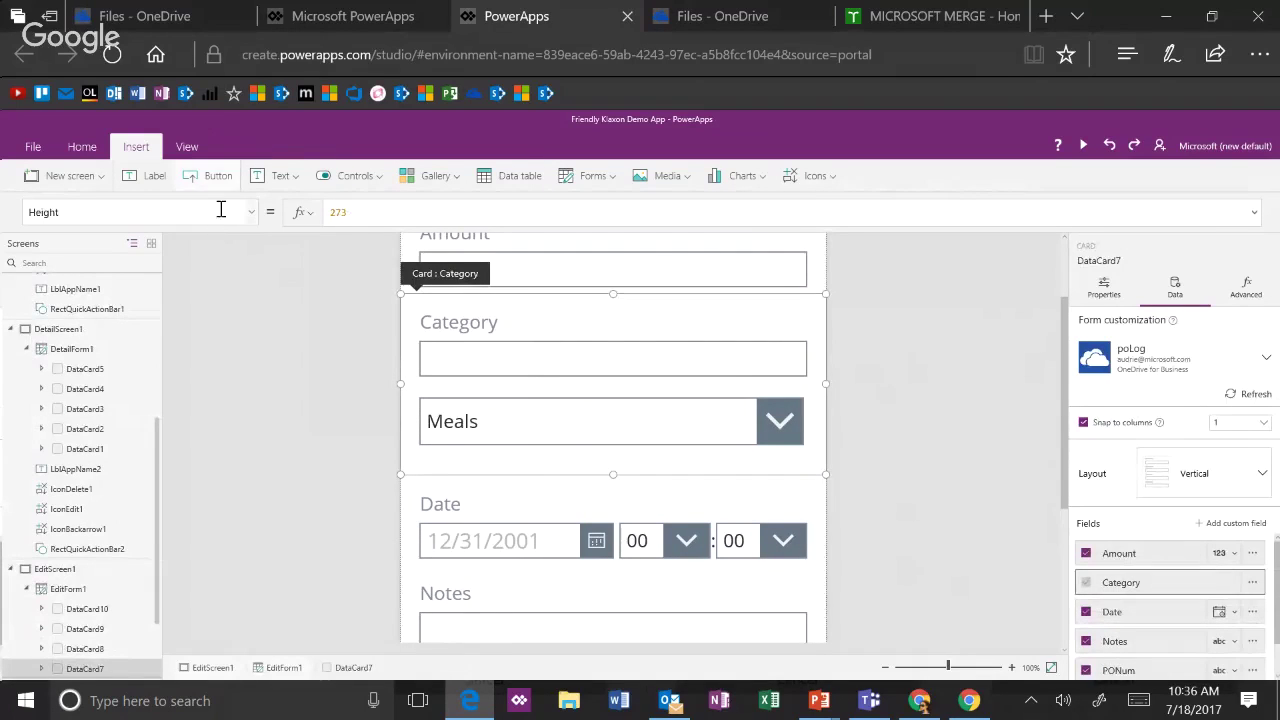
pyautogui.click(251, 213)
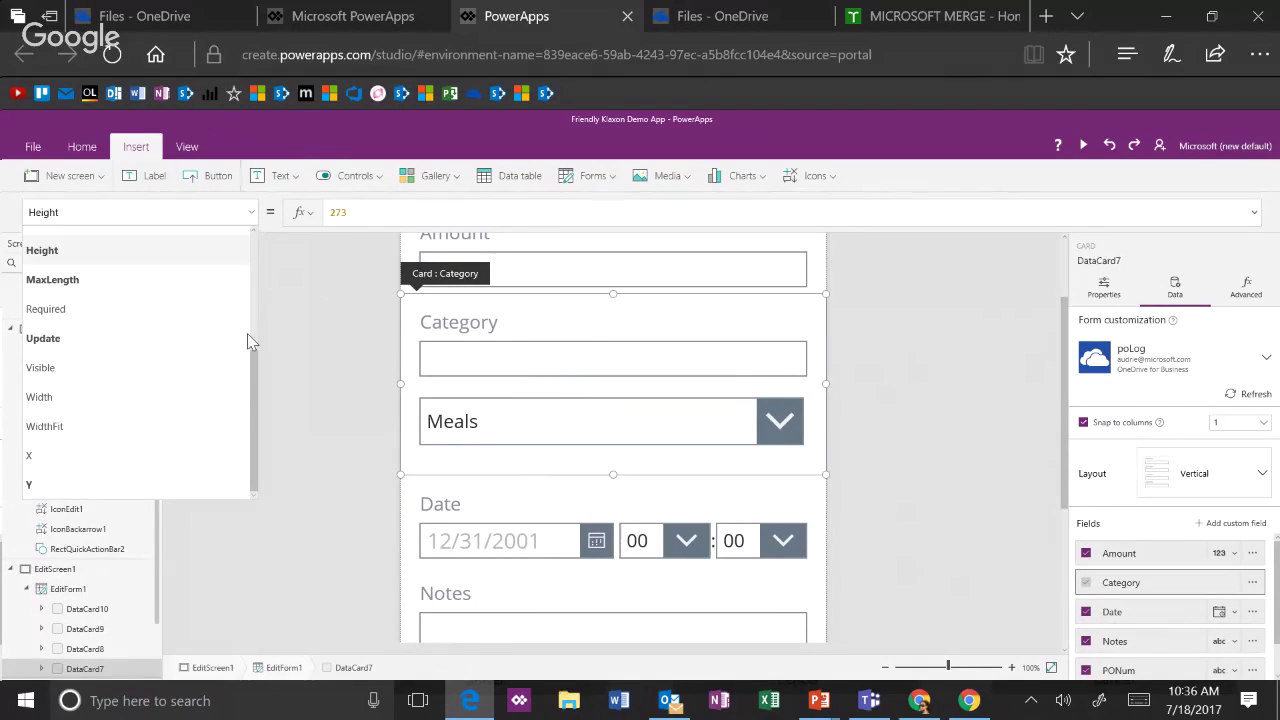
pyautogui.click(189, 340)
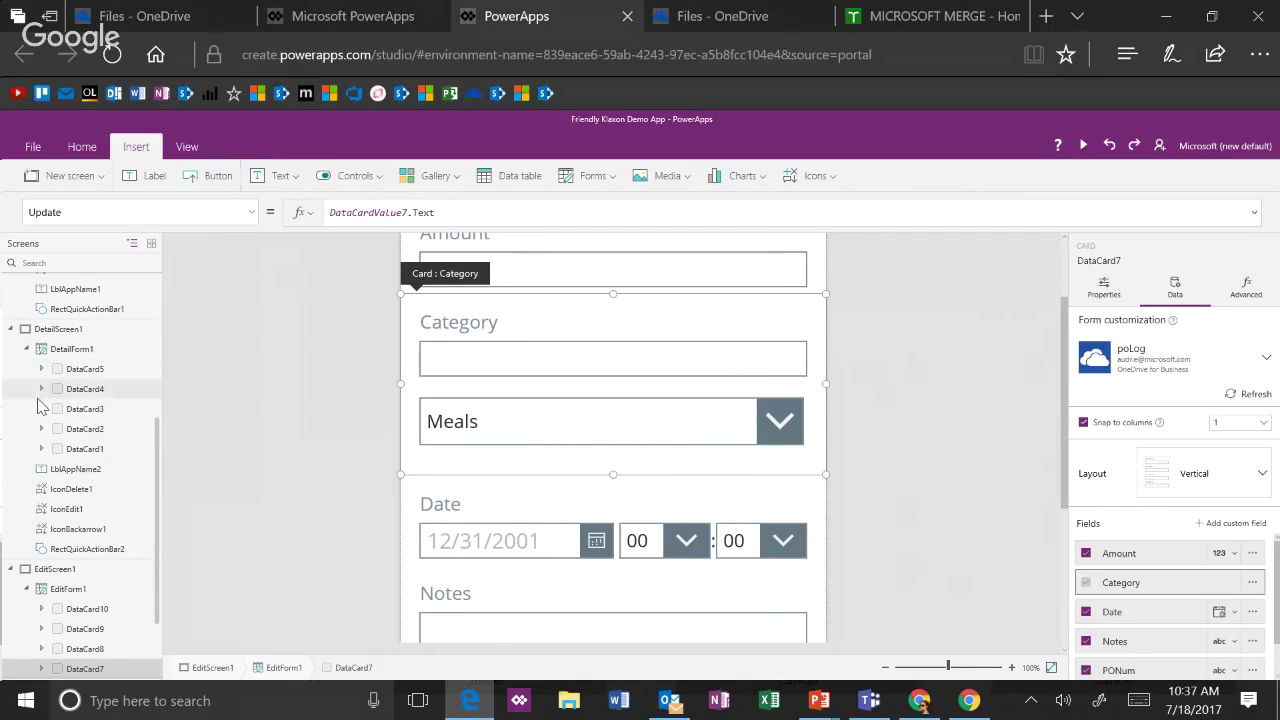
pyautogui.scroll(1, 341, 386)
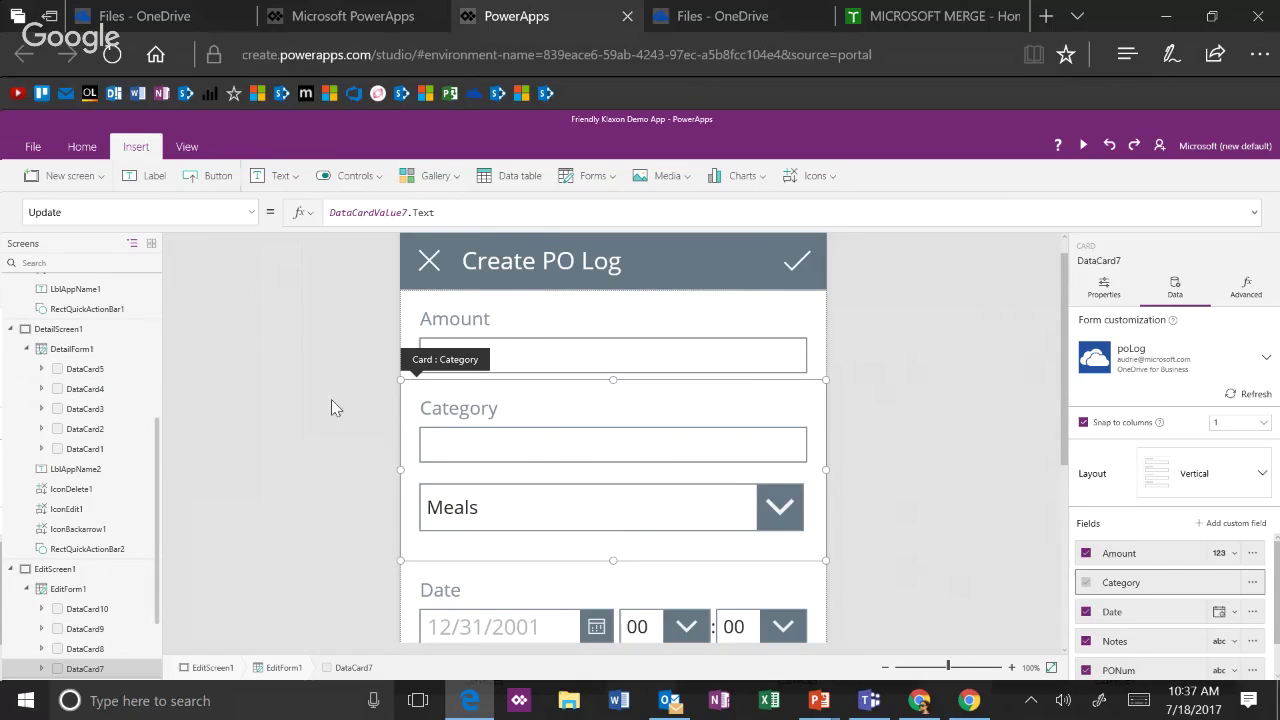
pyautogui.click(473, 447)
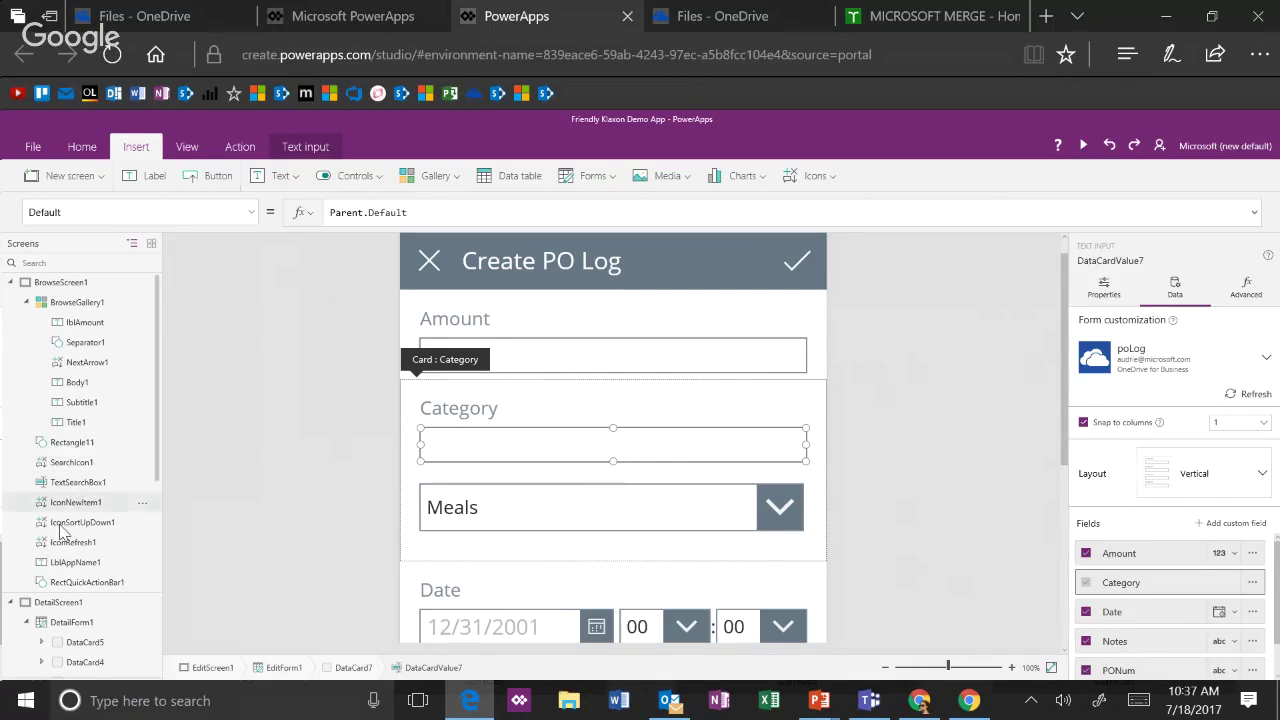
# - Expand the Category card (DataCard7) under EditForm1 in the screen tree and locate its Dropdown1 control
pyautogui.click(45, 602)
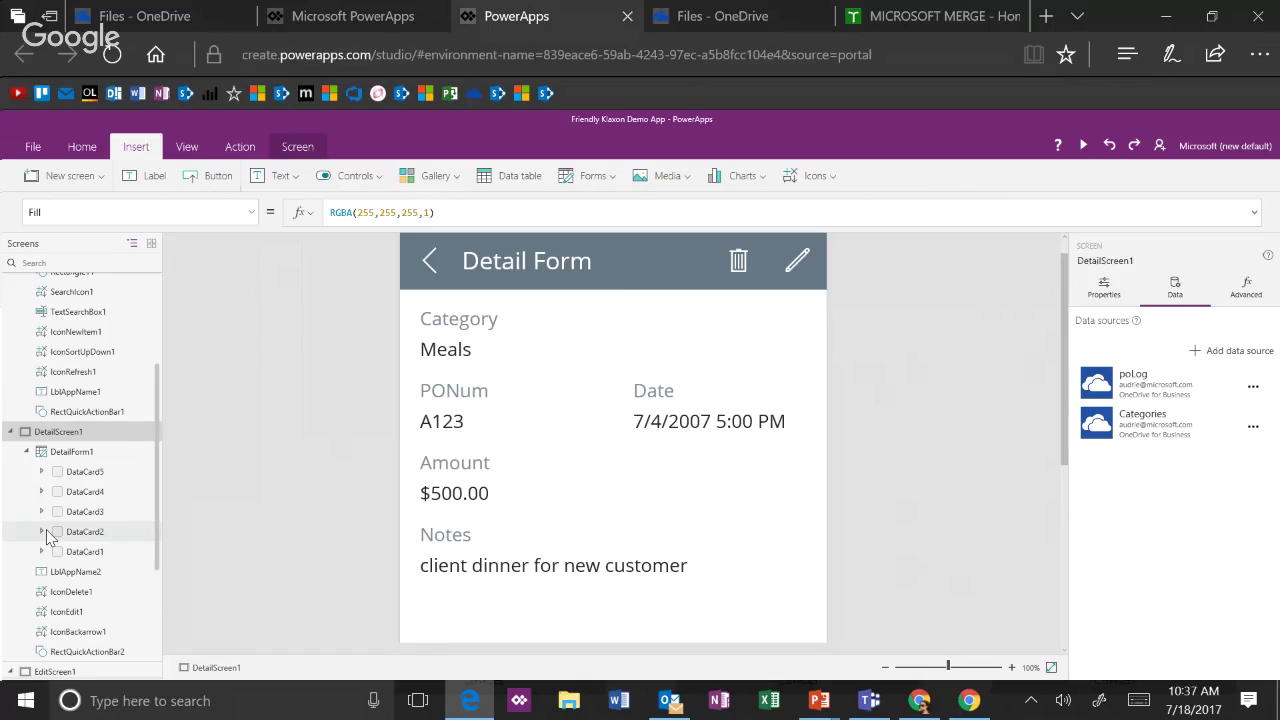
pyautogui.scroll(-3, 65, 555)
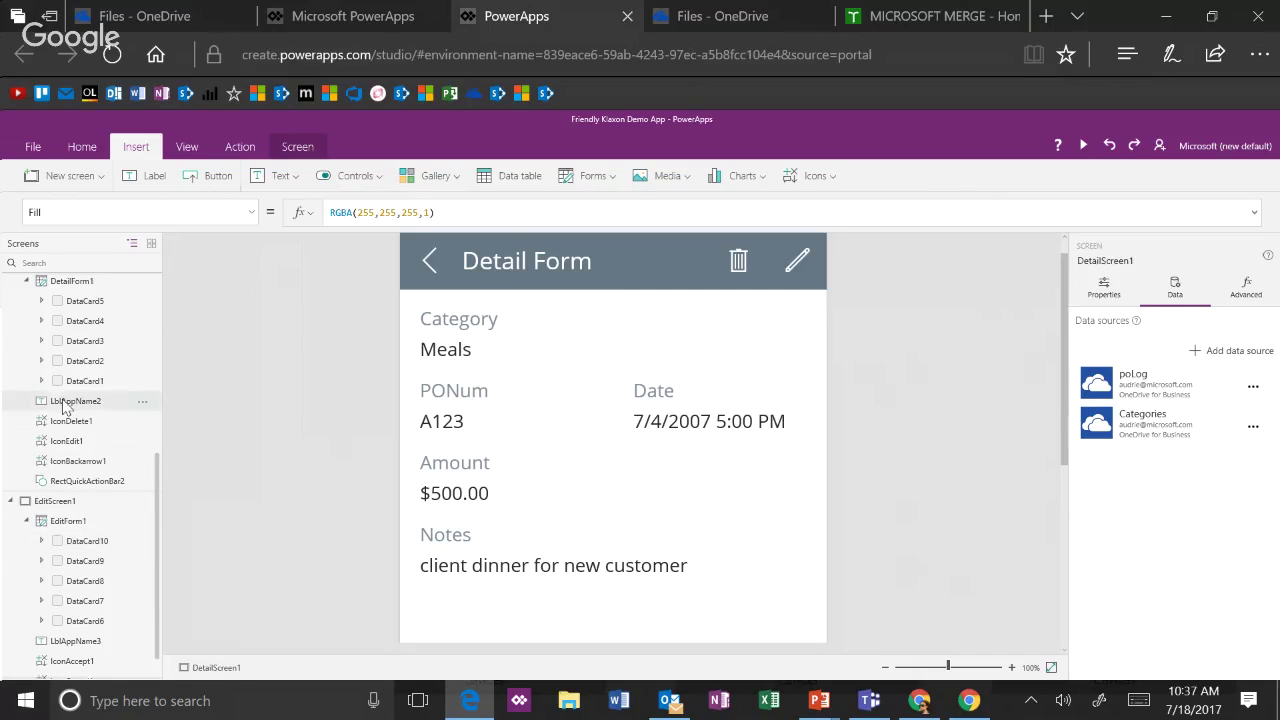
pyautogui.click(72, 602)
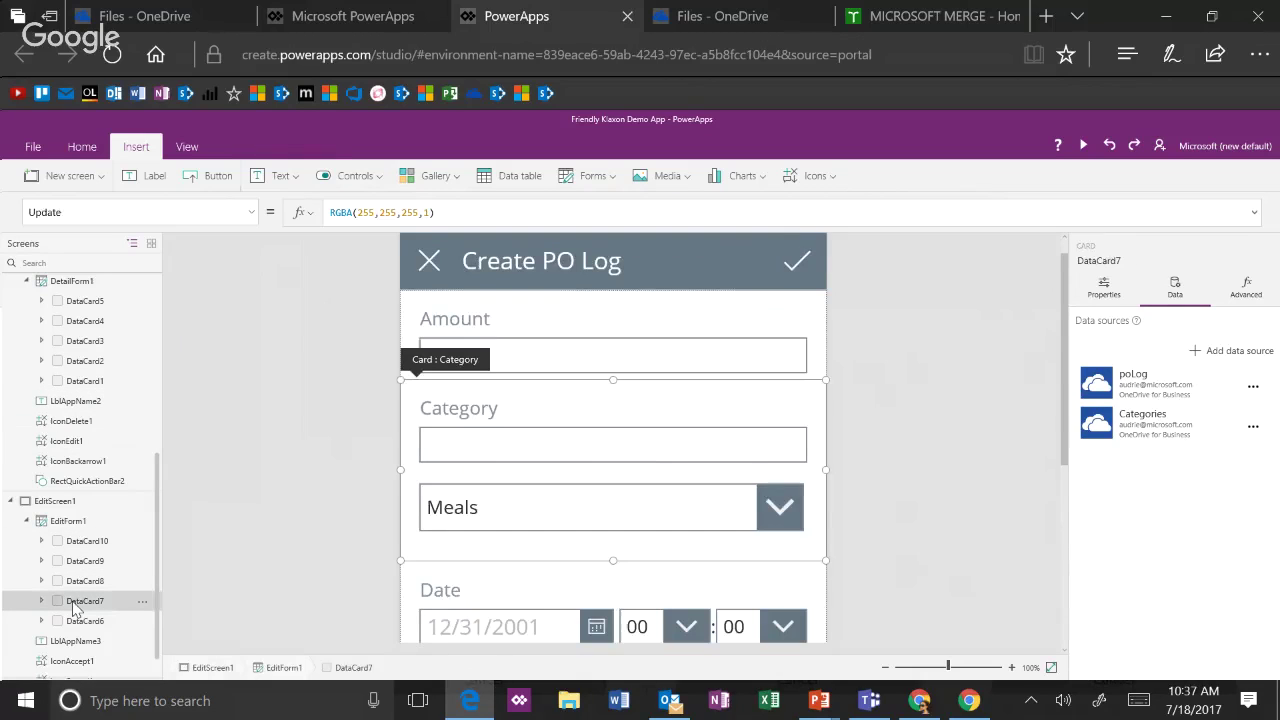
pyautogui.click(42, 601)
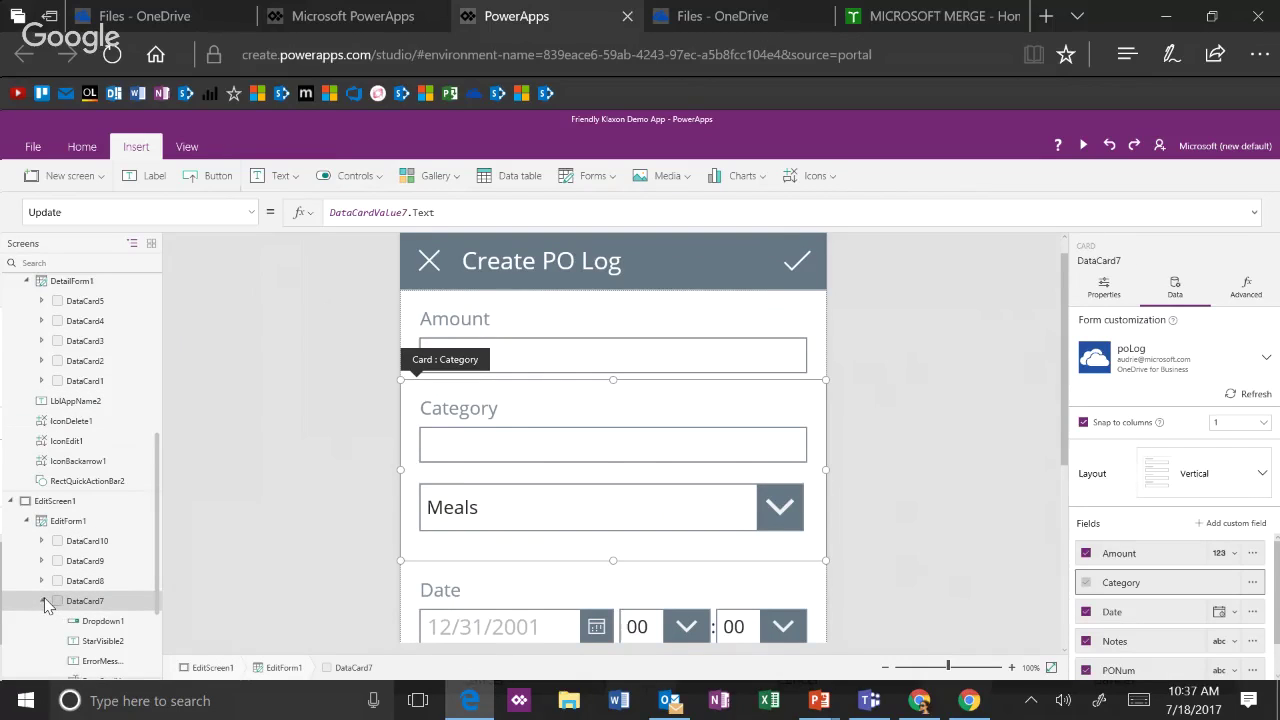
pyautogui.scroll(-2, 115, 578)
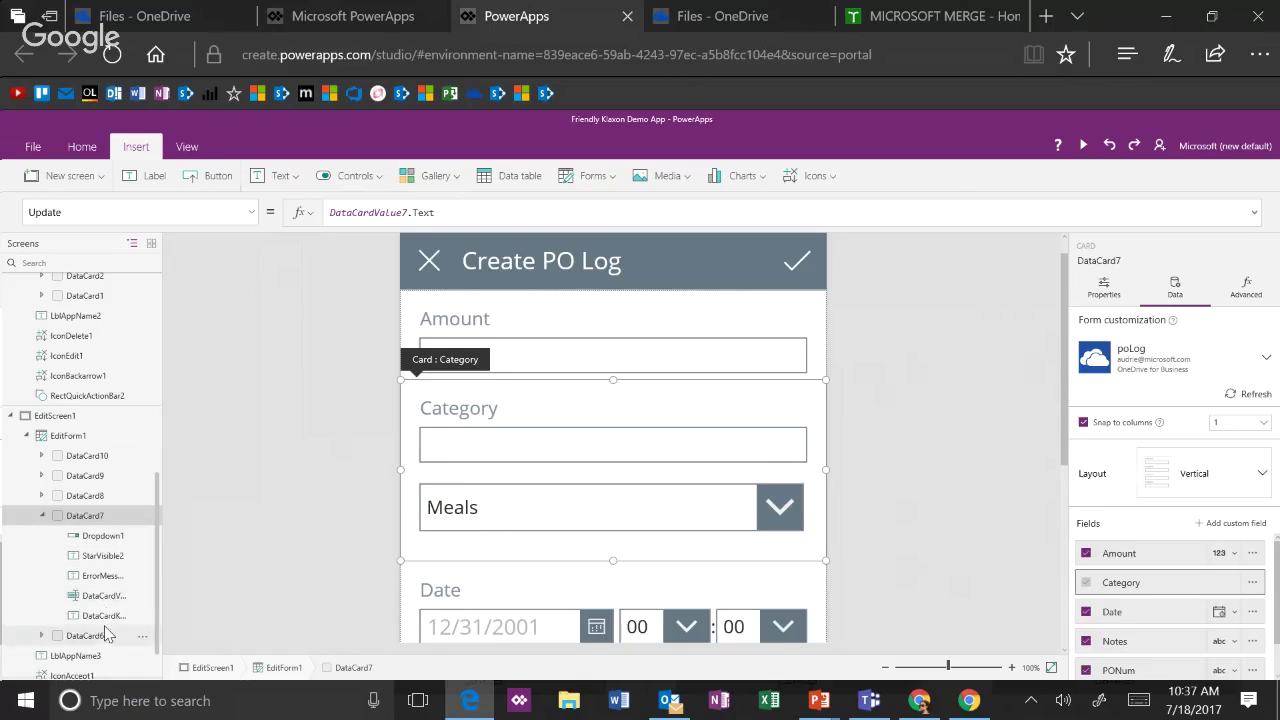
pyautogui.click(110, 536)
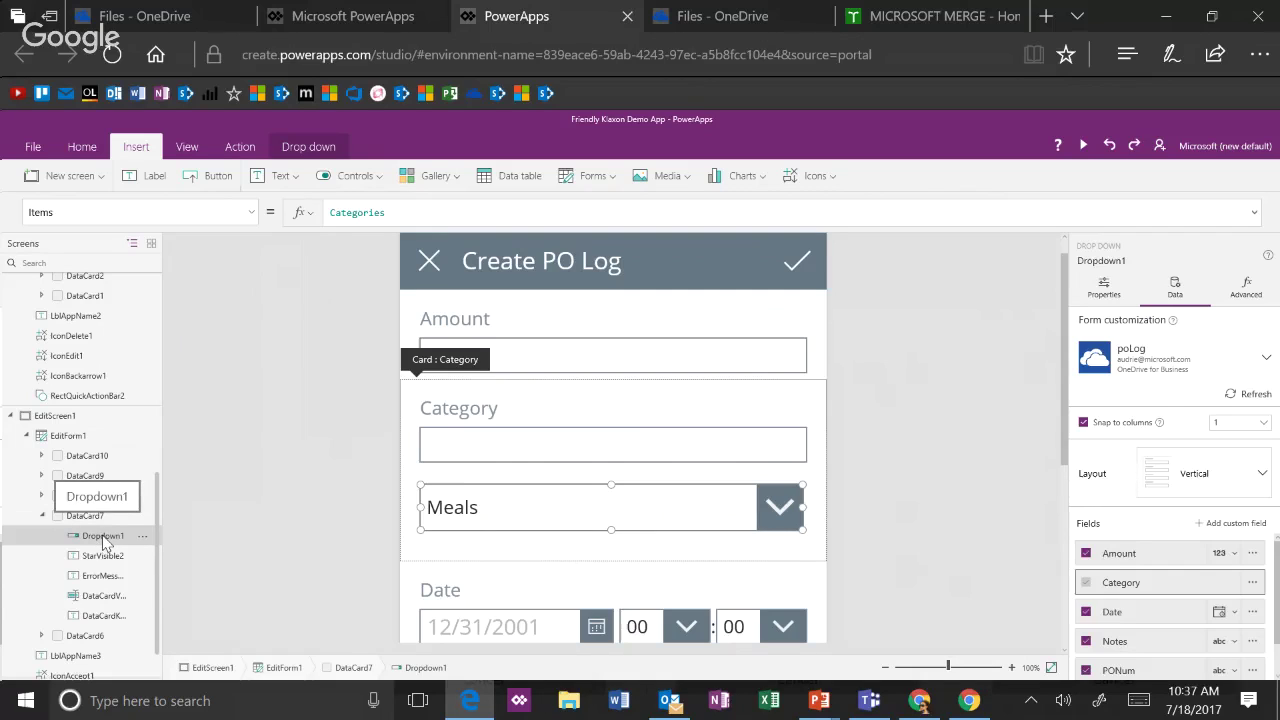
# - Copy the Category text input's control name, DataCardValue7, and delete that text input from the card
pyautogui.click(111, 596)
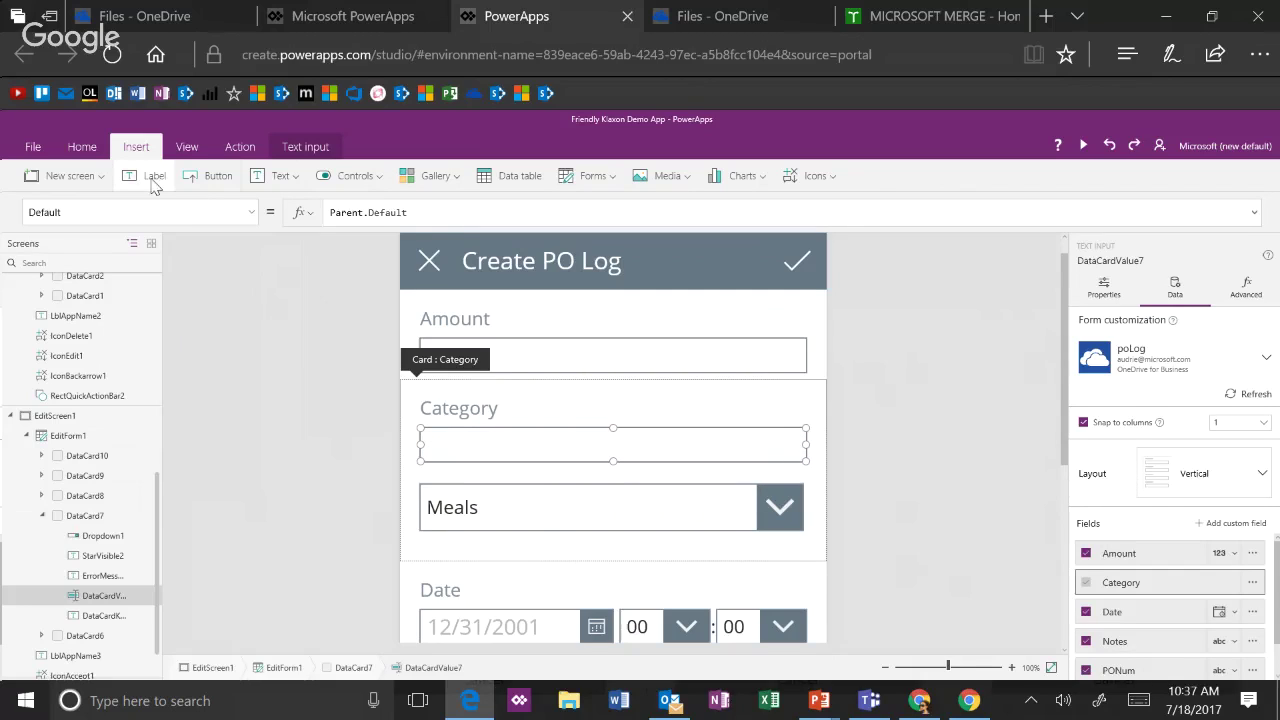
pyautogui.click(141, 597)
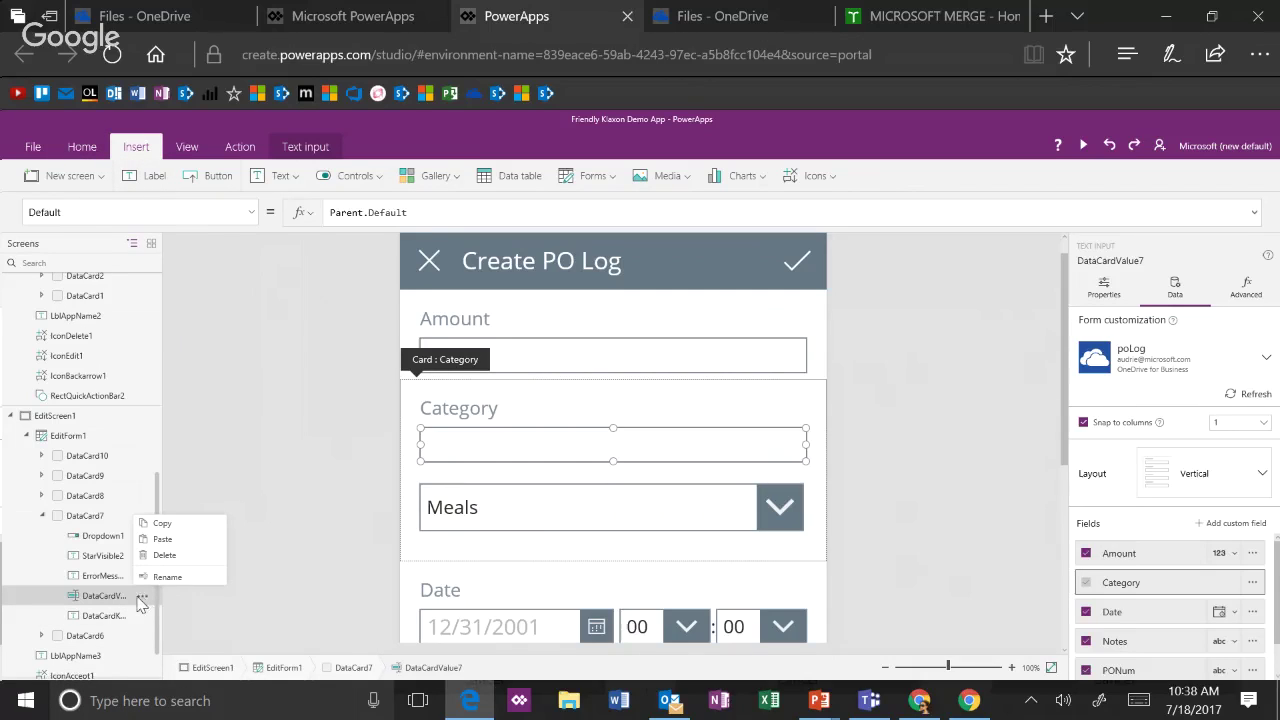
pyautogui.click(82, 150)
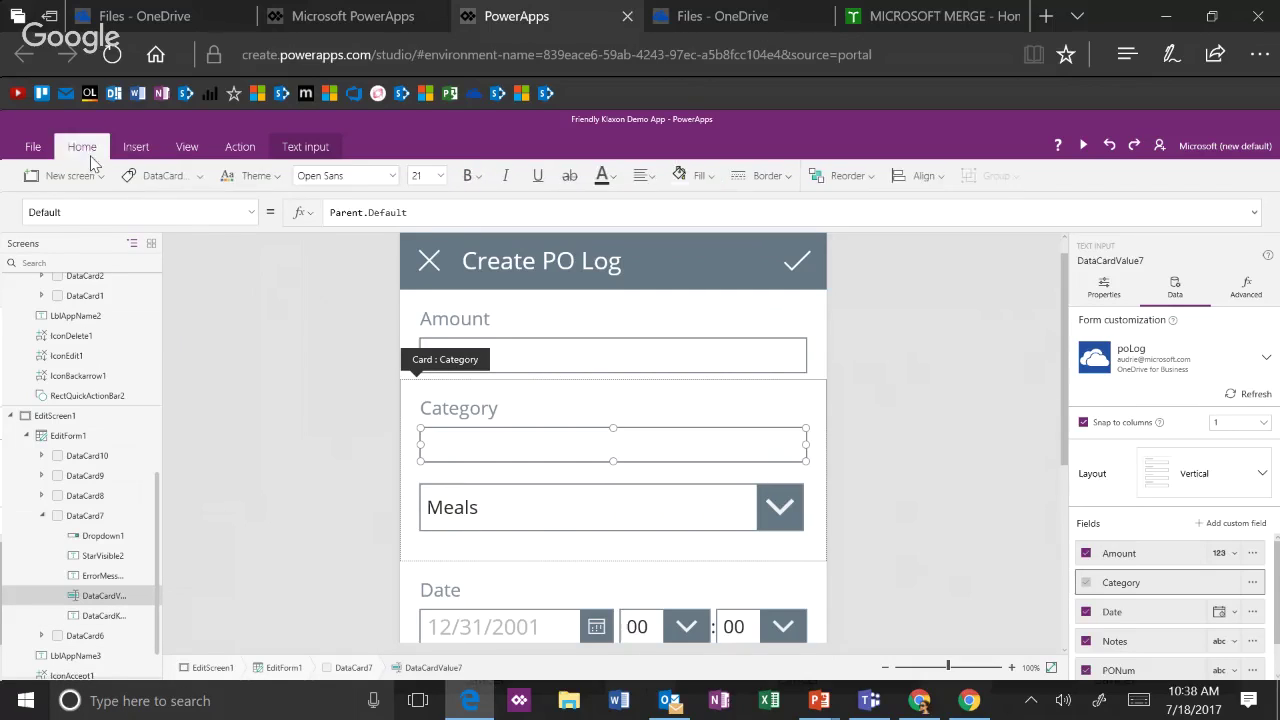
pyautogui.click(200, 180)
pyautogui.click(196, 230)
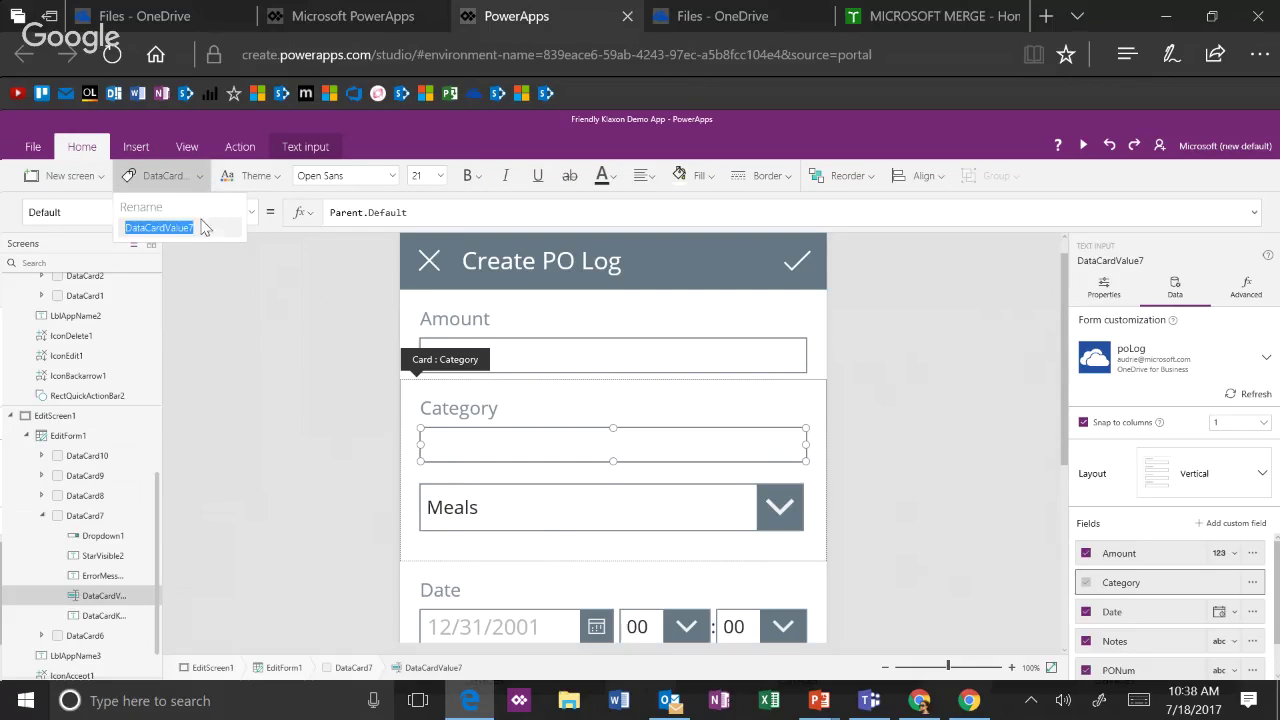
pyautogui.click(199, 230)
pyautogui.moveTo(208, 229); pyautogui.dragTo(27, 228)
pyautogui.hotkey('ctrl', 'c')
pyautogui.click(529, 429)
pyautogui.press('Delete')
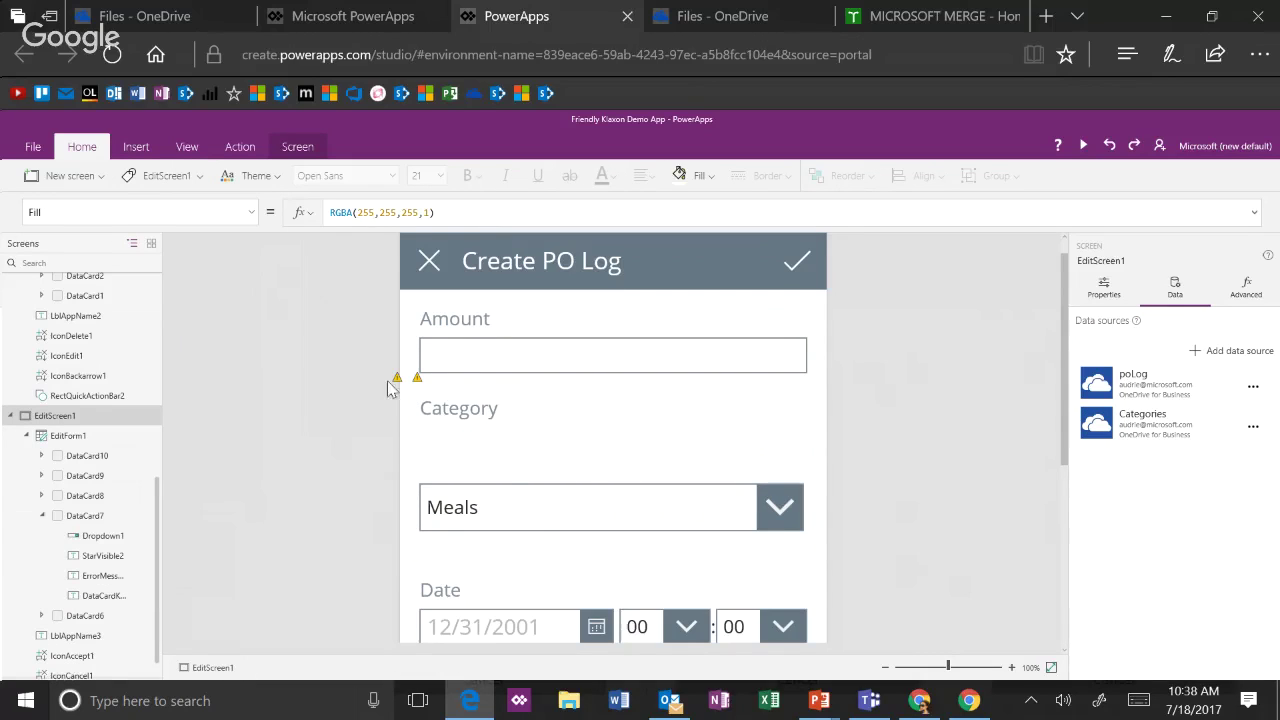
# - Rename the Category card's drop-down control as DataCardValue7 using the copied name
pyautogui.click(582, 533)
pyautogui.click(580, 528)
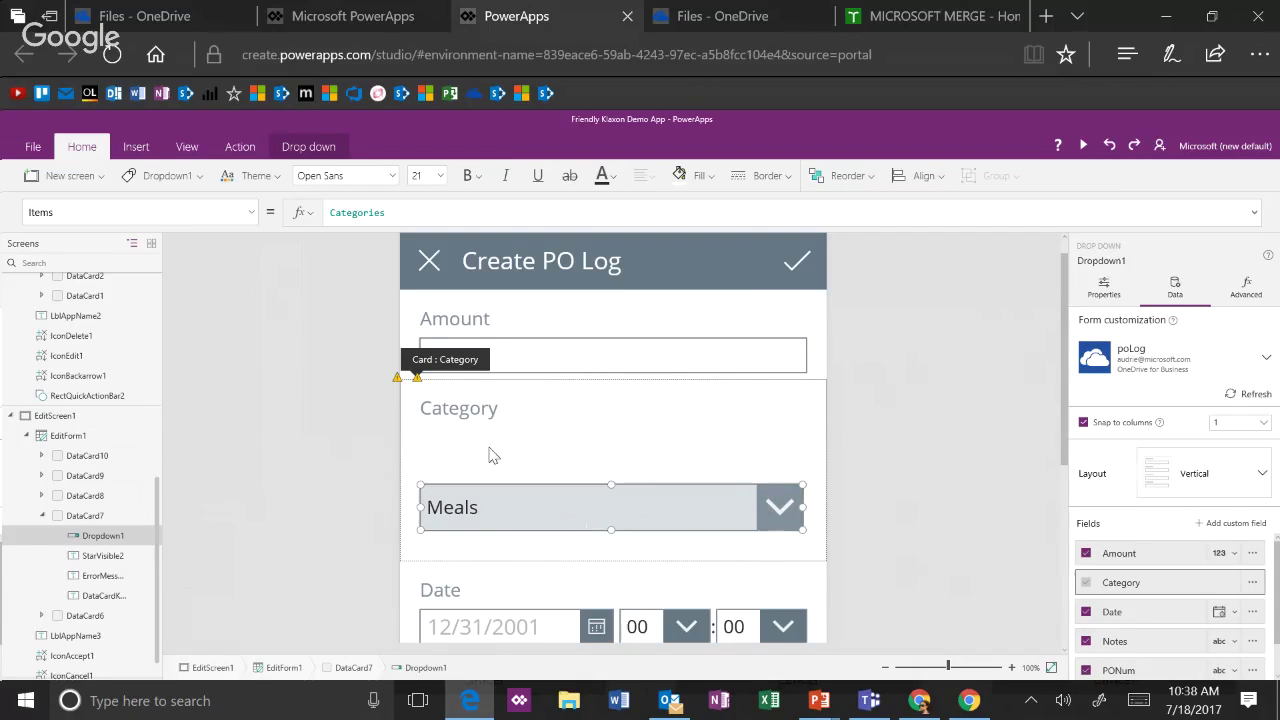
pyautogui.click(142, 537)
pyautogui.click(180, 608)
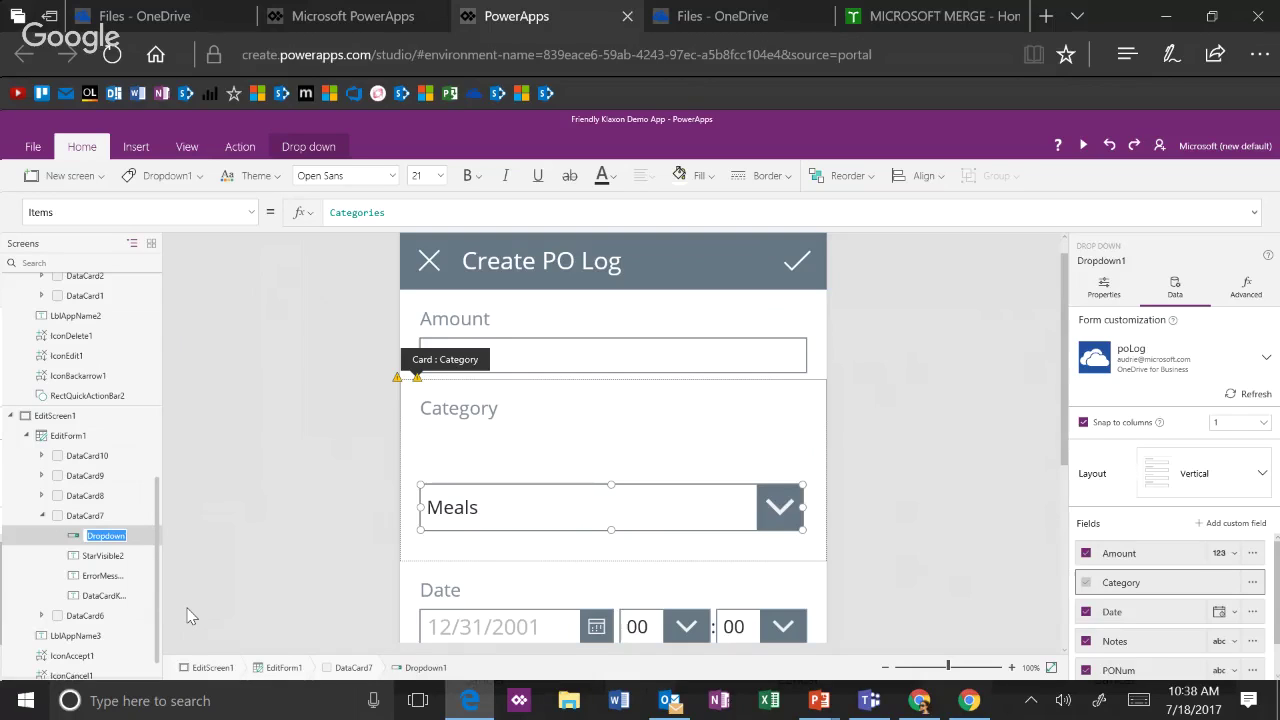
pyautogui.hotkey('ctrl', 'v')
pyautogui.press('Return')
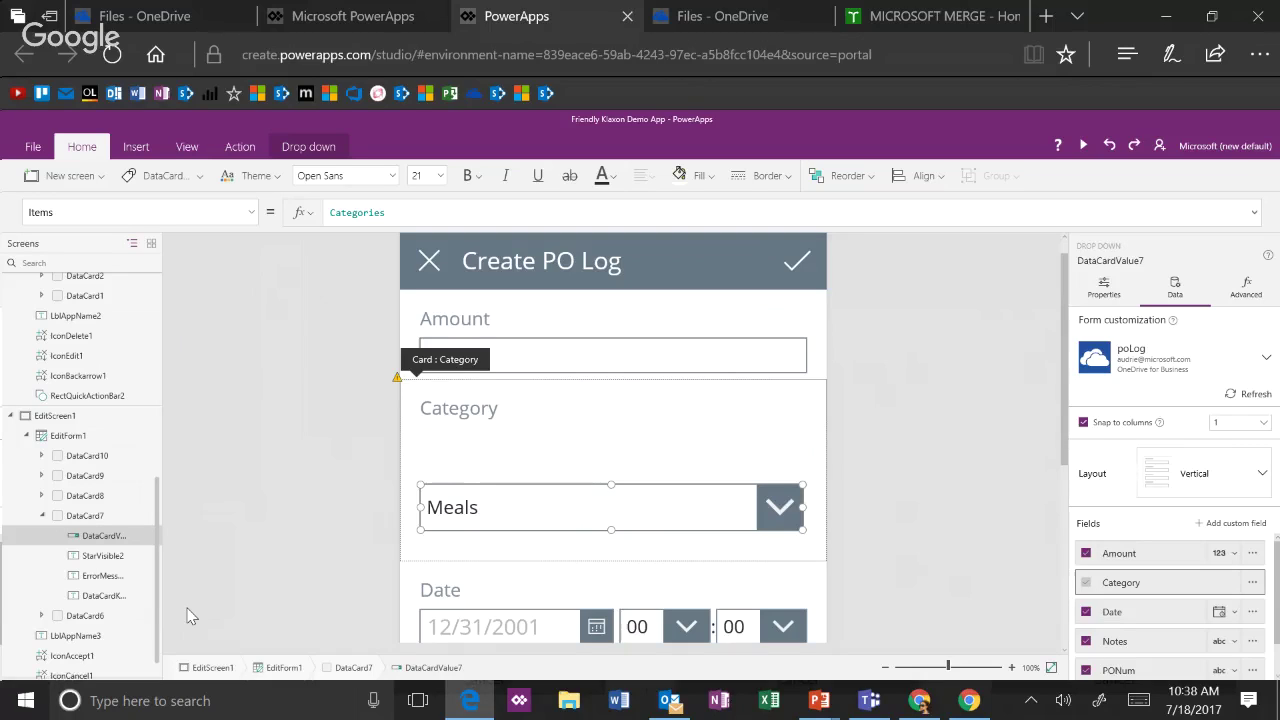
# - Set the Category card's Update formula to DataCardValue7.Selected.Value
pyautogui.click(397, 382)
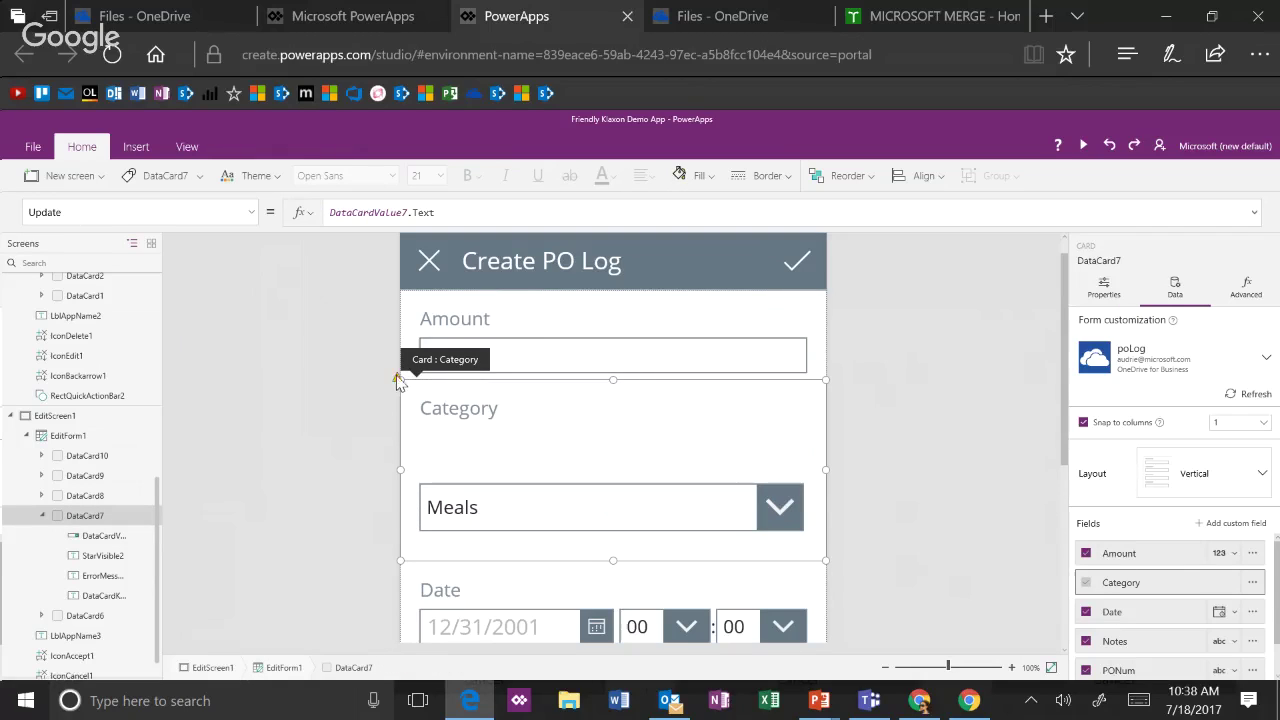
pyautogui.click(469, 213)
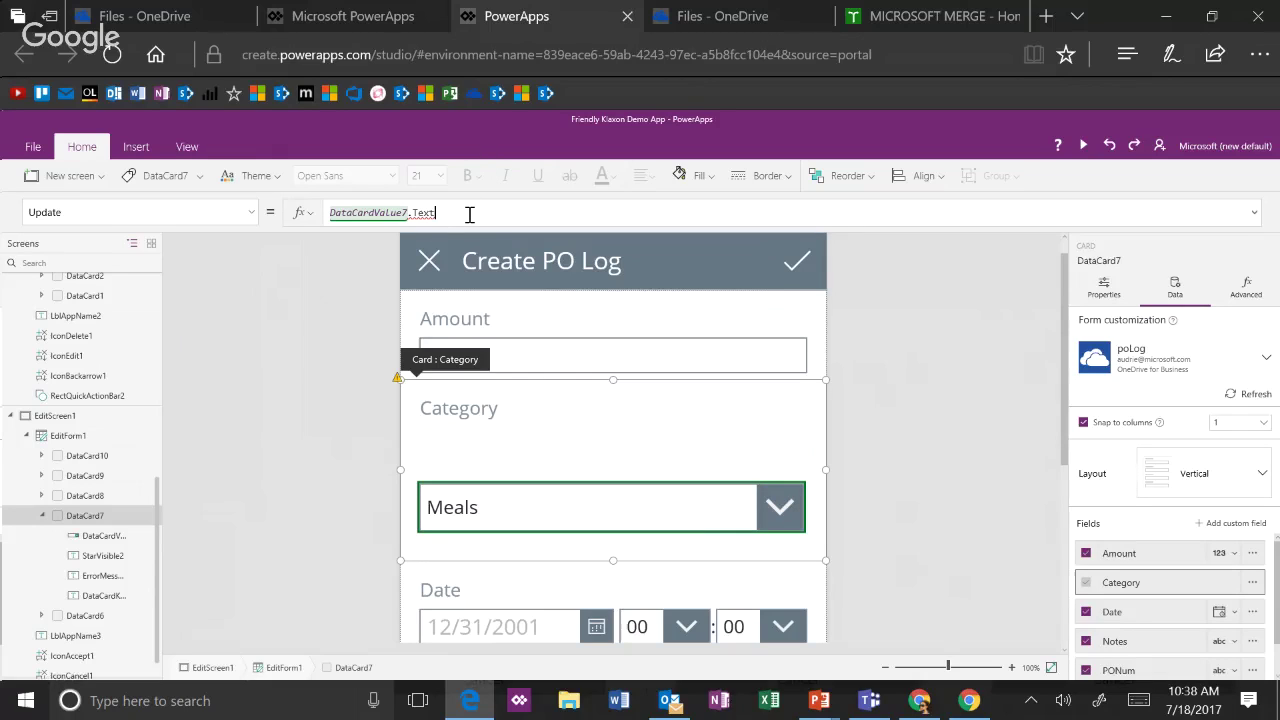
pyautogui.press('BackSpace')
pyautogui.press('BackSpace')
pyautogui.press('BackSpace')
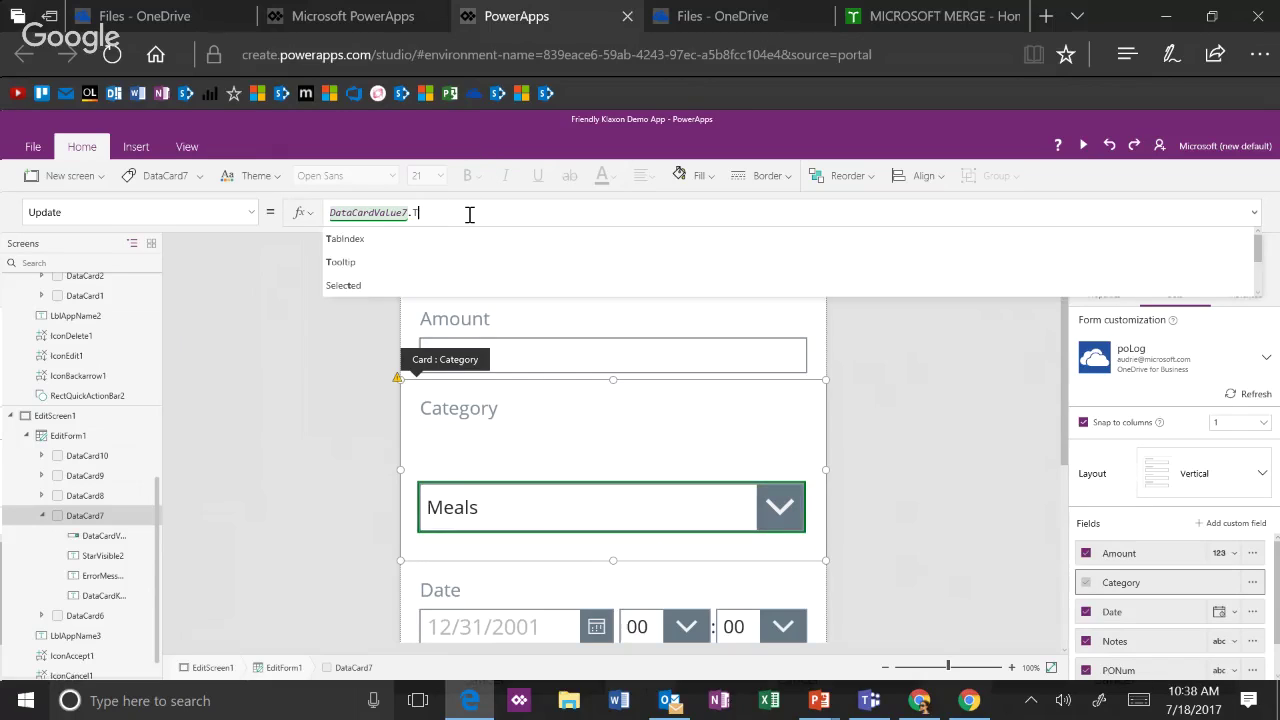
pyautogui.press('BackSpace')
pyautogui.write('Se')
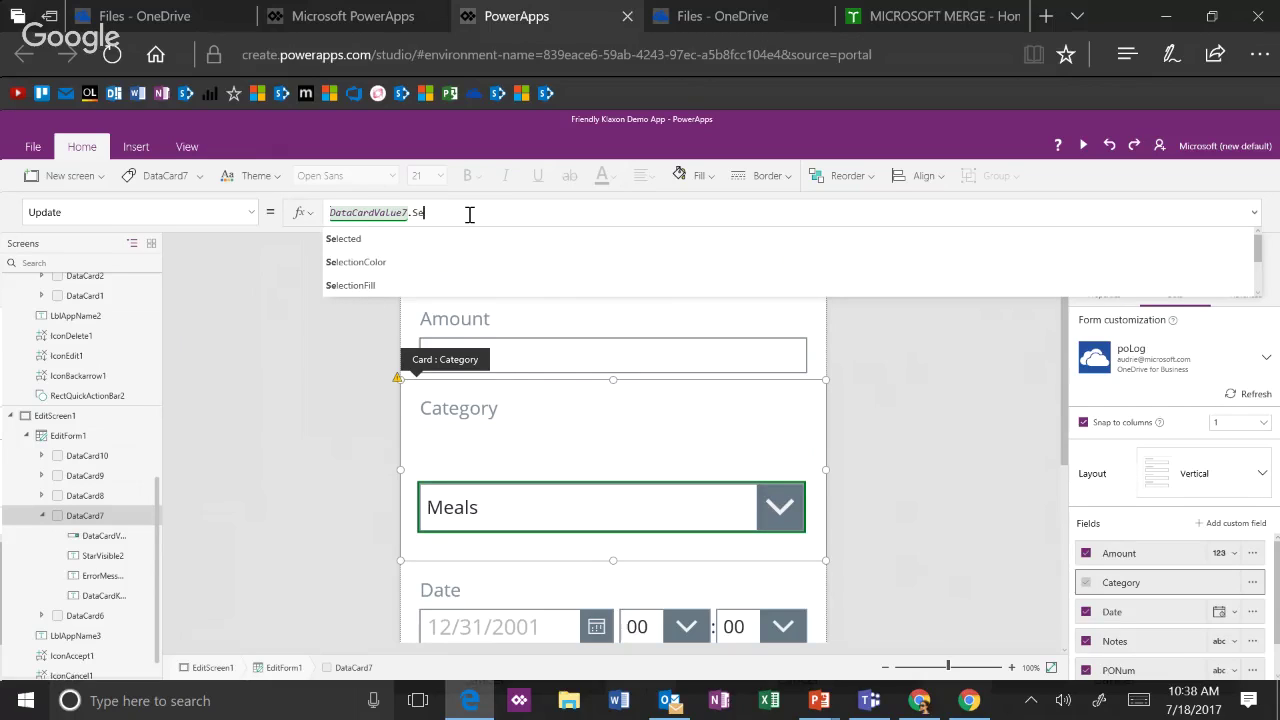
pyautogui.press('Tab')
pyautogui.write('.Value')
pyautogui.press('BackSpace')
pyautogui.press('BackSpace')
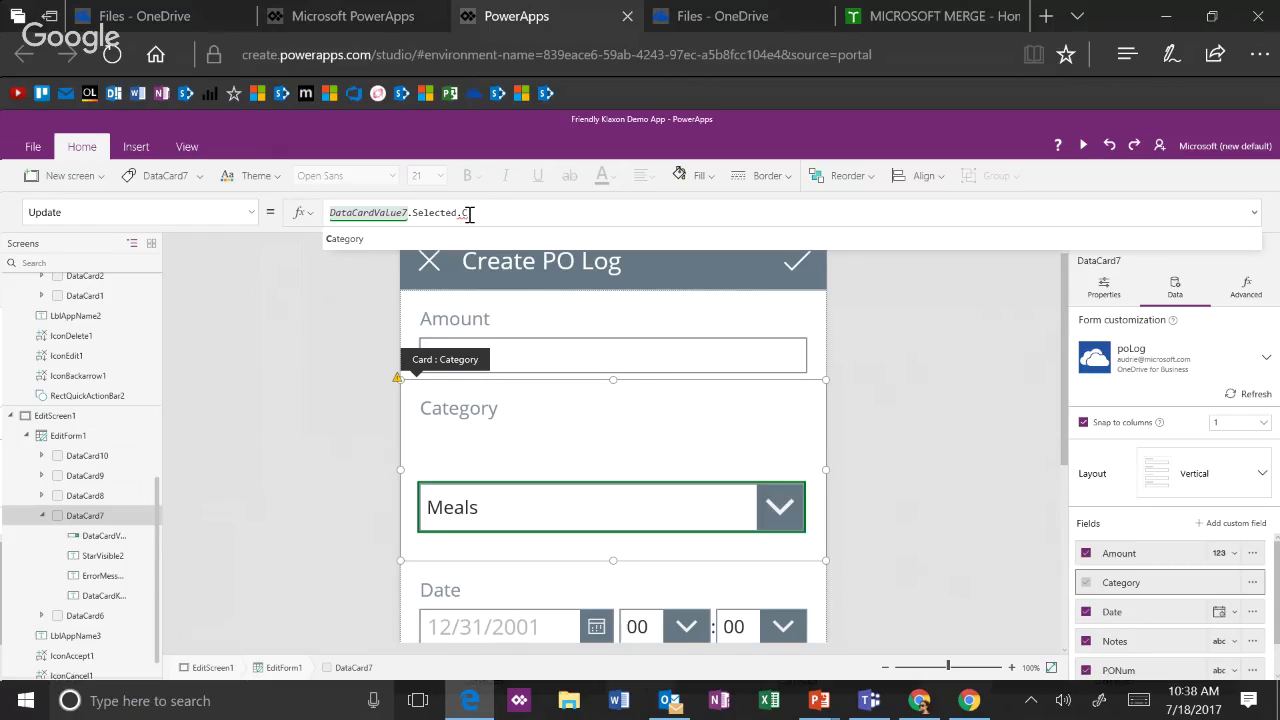
pyautogui.press('BackSpace')
pyautogui.write('Value')
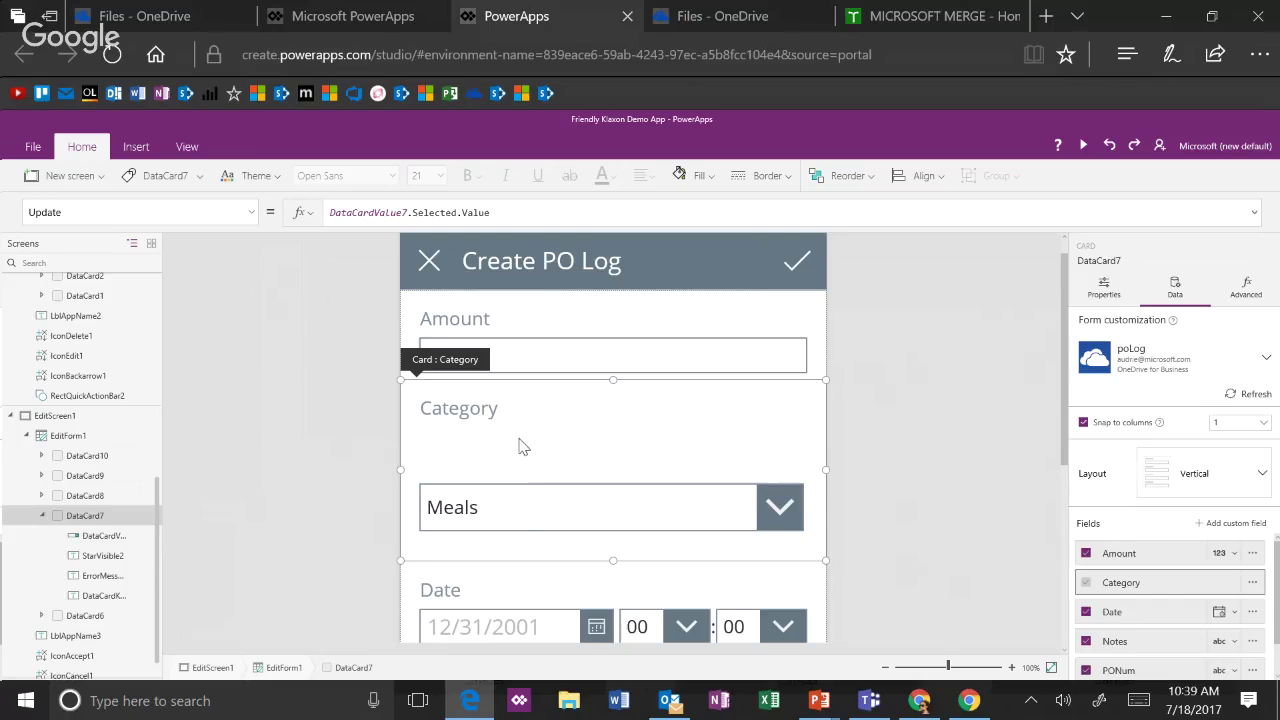
# - Move the category drop-down up to sit directly beneath the Category label
pyautogui.click(530, 517)
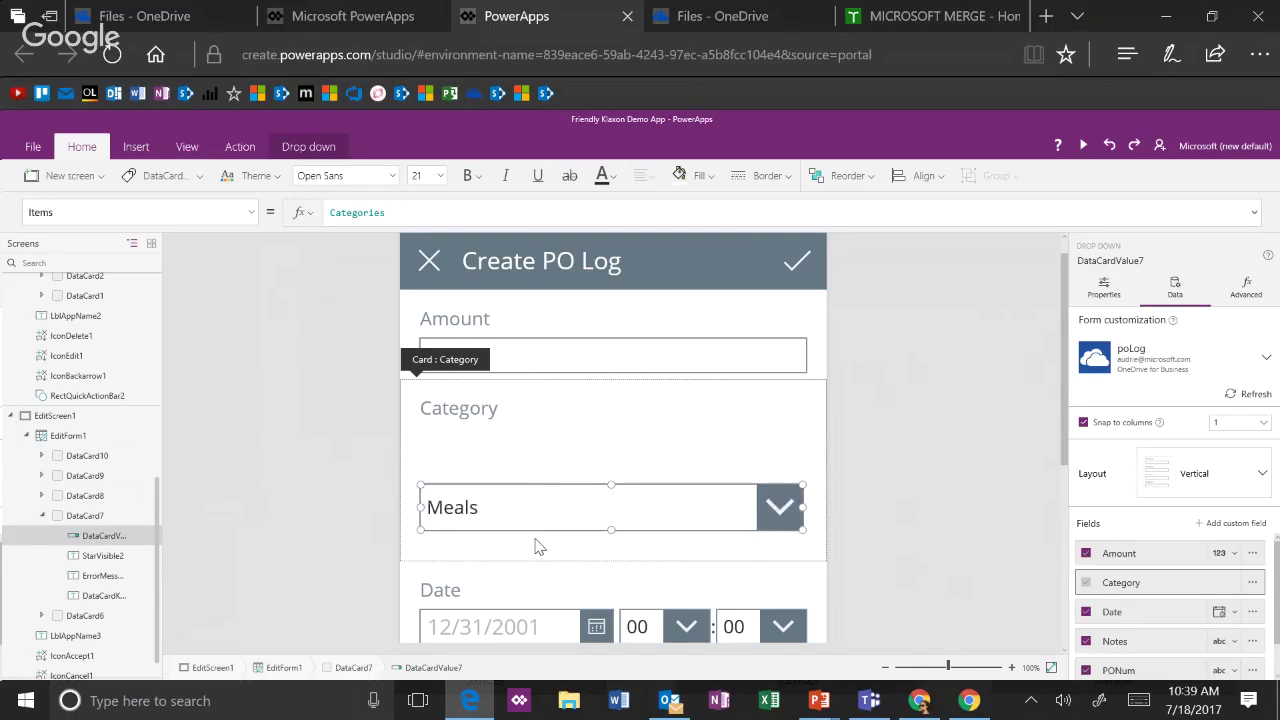
pyautogui.click(537, 532)
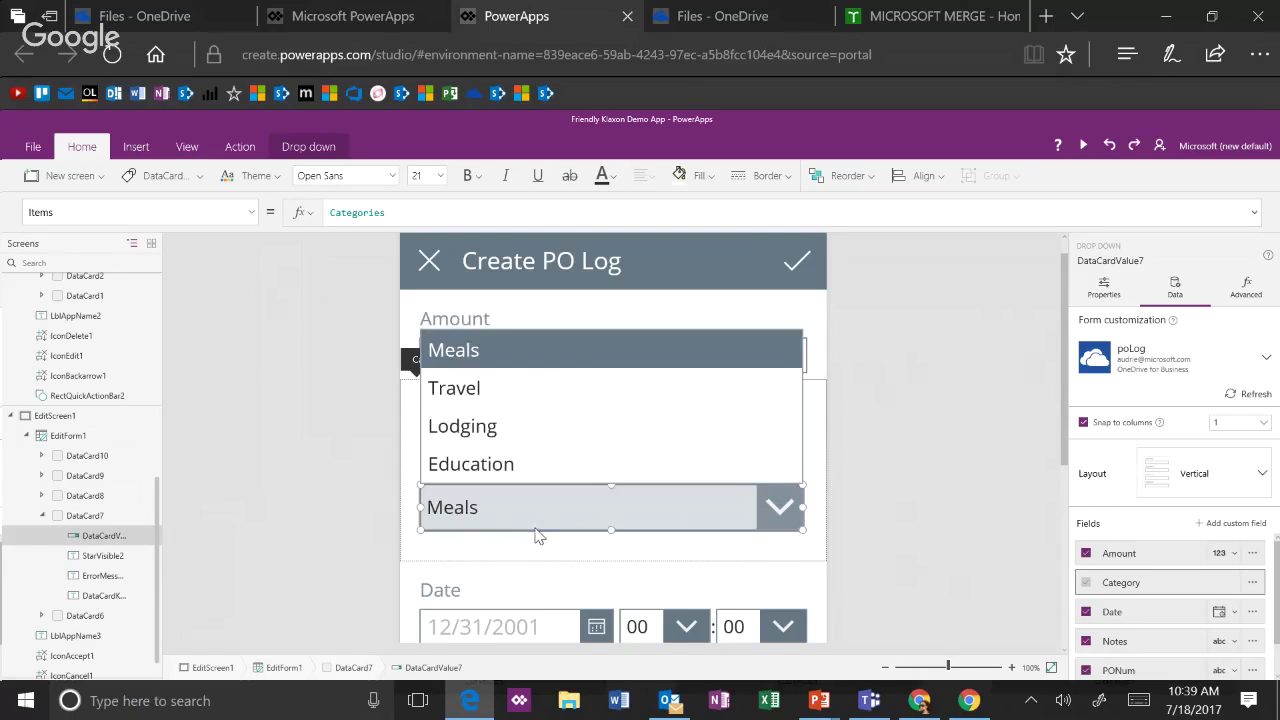
pyautogui.click(530, 550)
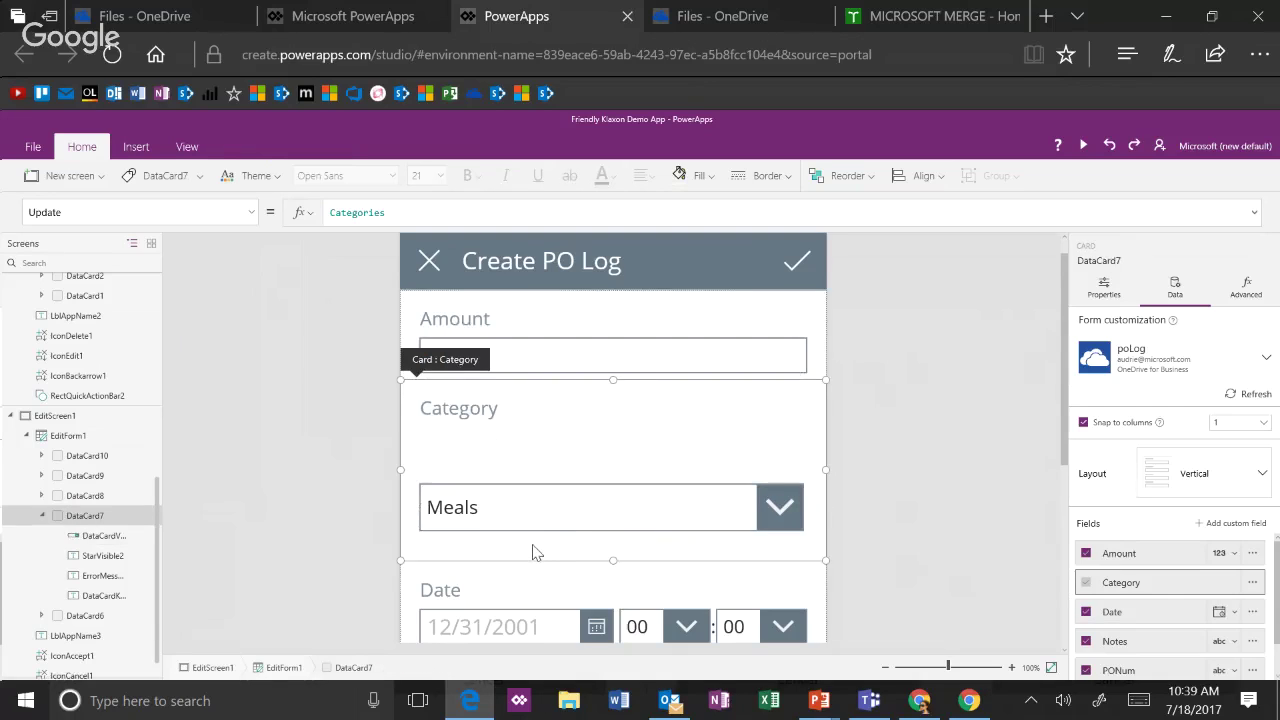
pyautogui.click(540, 532)
pyautogui.moveTo(540, 532); pyautogui.dragTo(540, 472)
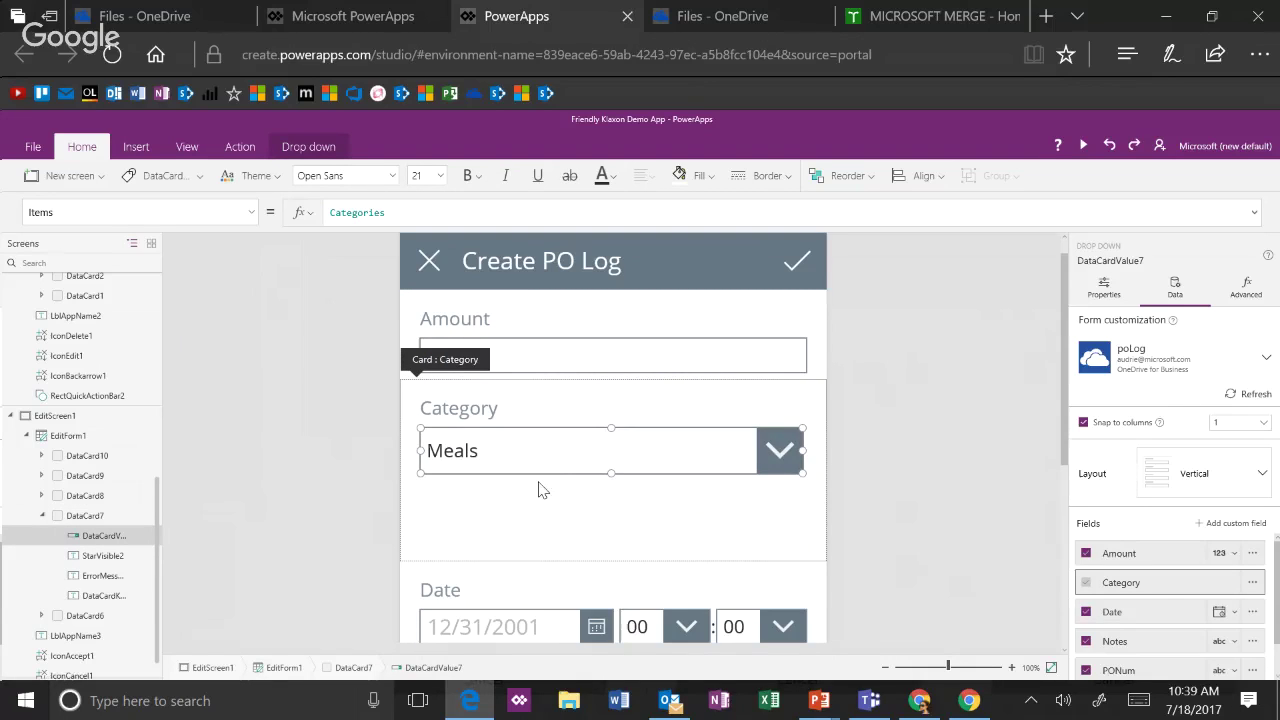
# - Shorten the Category card from its lower edge to remove the empty space below the drop-down
pyautogui.click(565, 521)
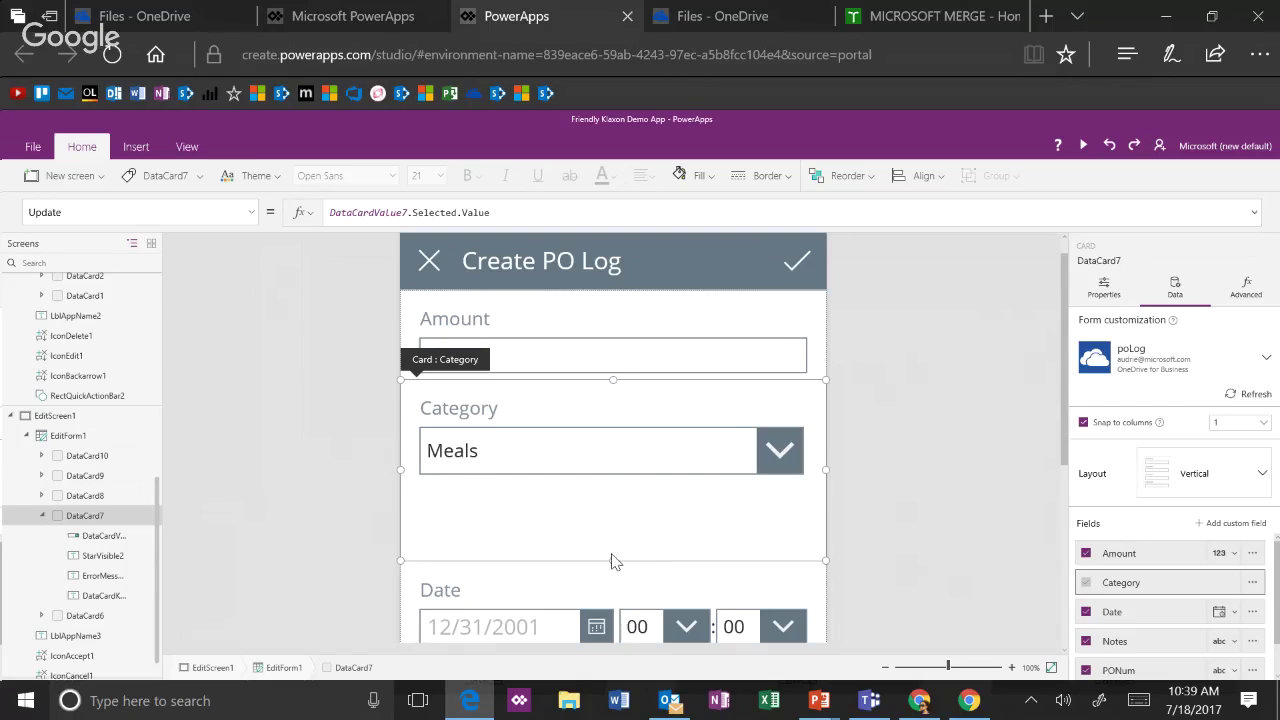
pyautogui.moveTo(613, 562); pyautogui.dragTo(617, 501)
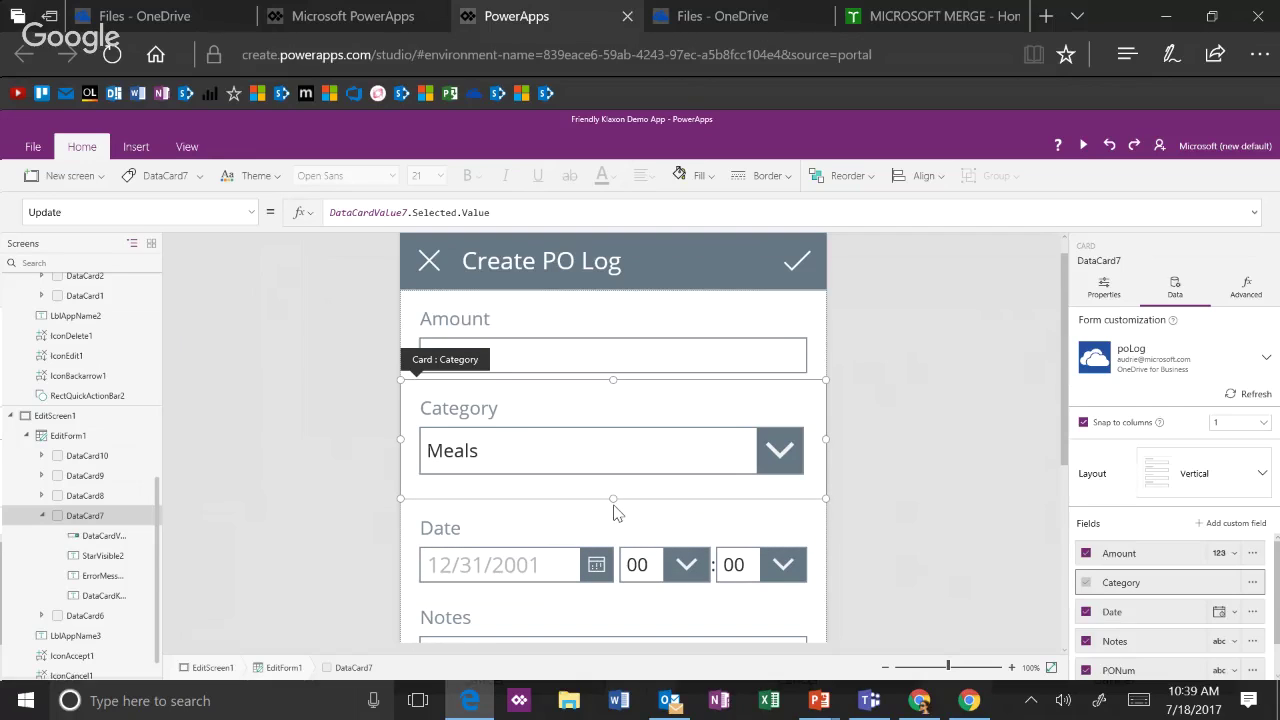
pyautogui.click(917, 349)
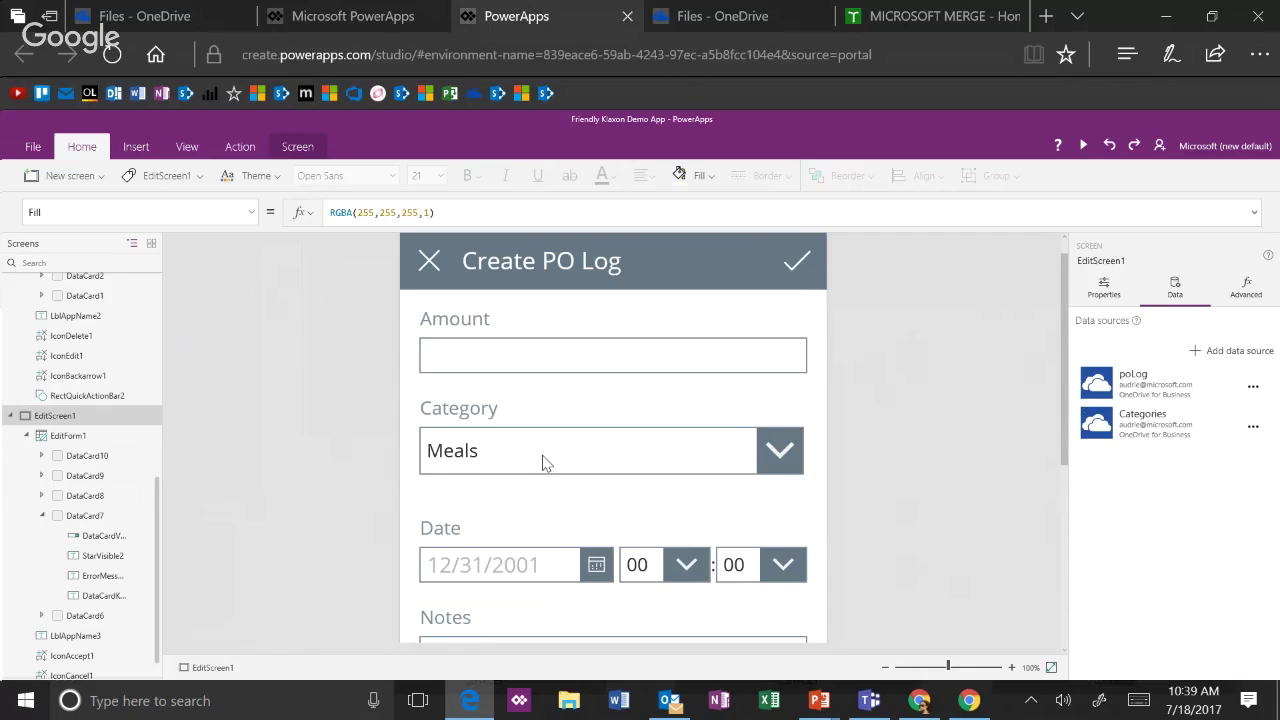
# - Set the category drop-down's Default property to Parent.Default
pyautogui.click(541, 461)
pyautogui.click(541, 463)
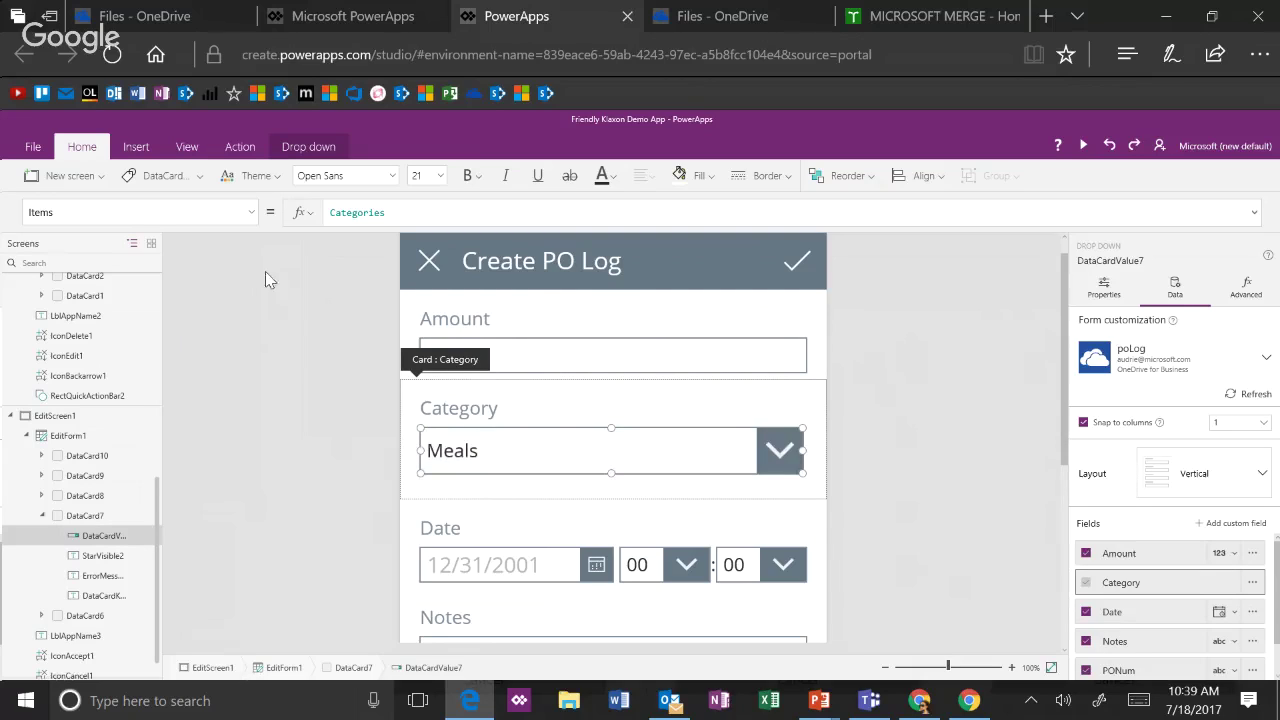
pyautogui.click(251, 214)
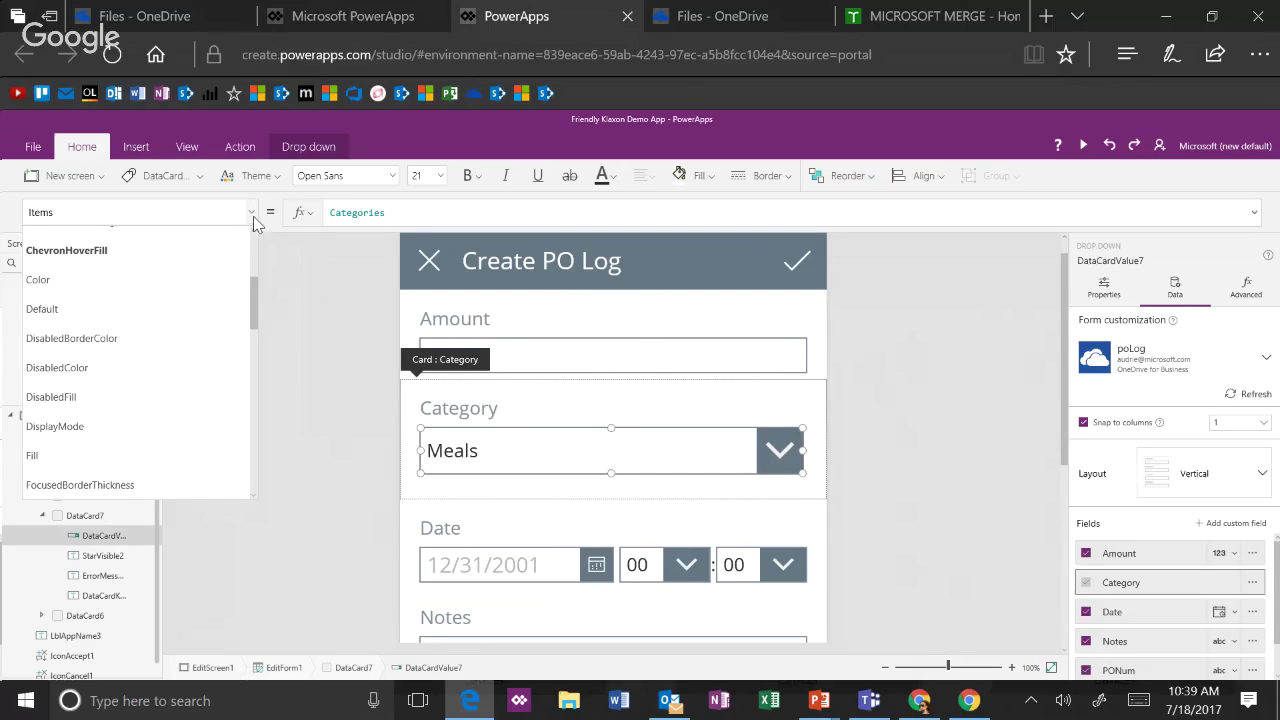
pyautogui.click(196, 309)
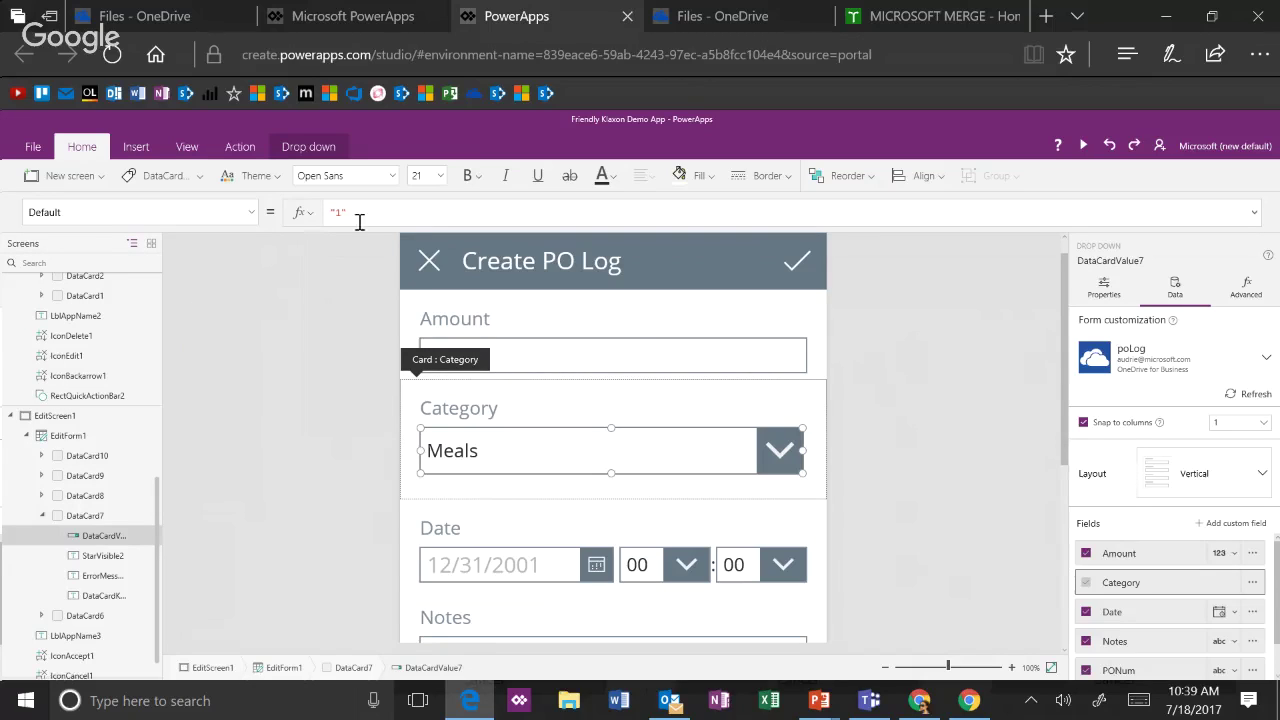
pyautogui.moveTo(362, 218); pyautogui.dragTo(318, 220)
pyautogui.write('Pa')
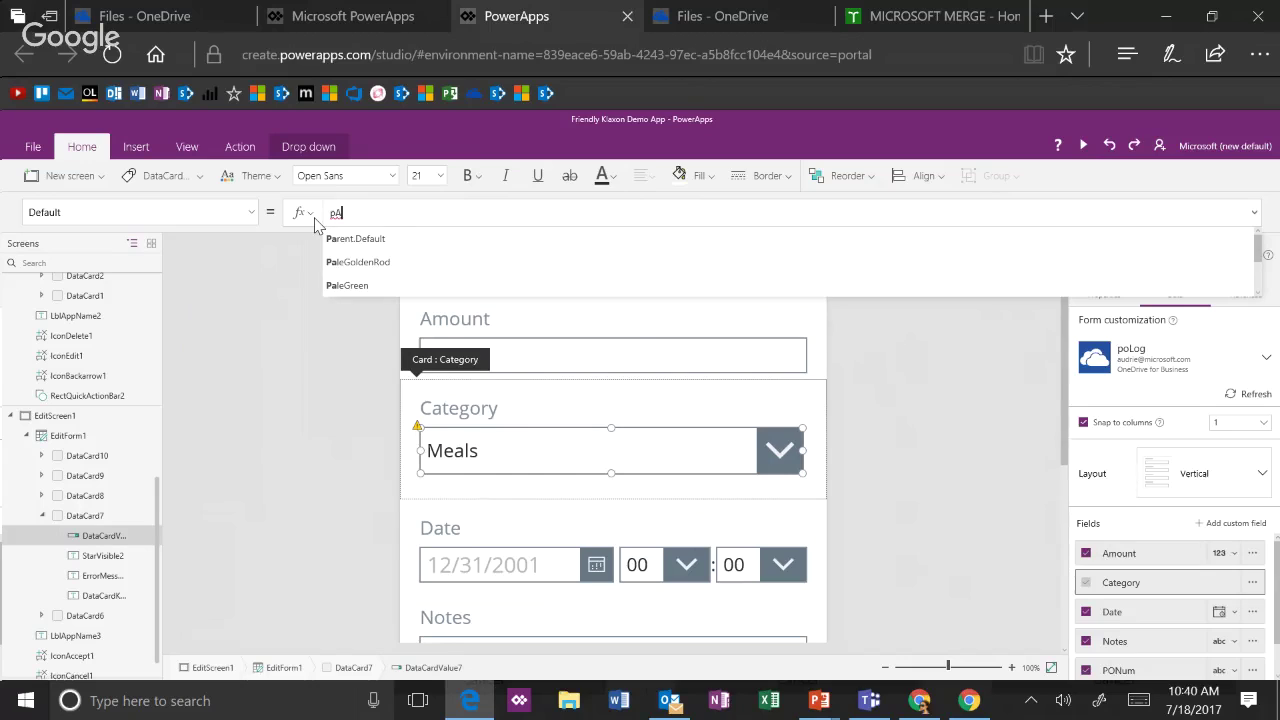
pyautogui.press('Tab')
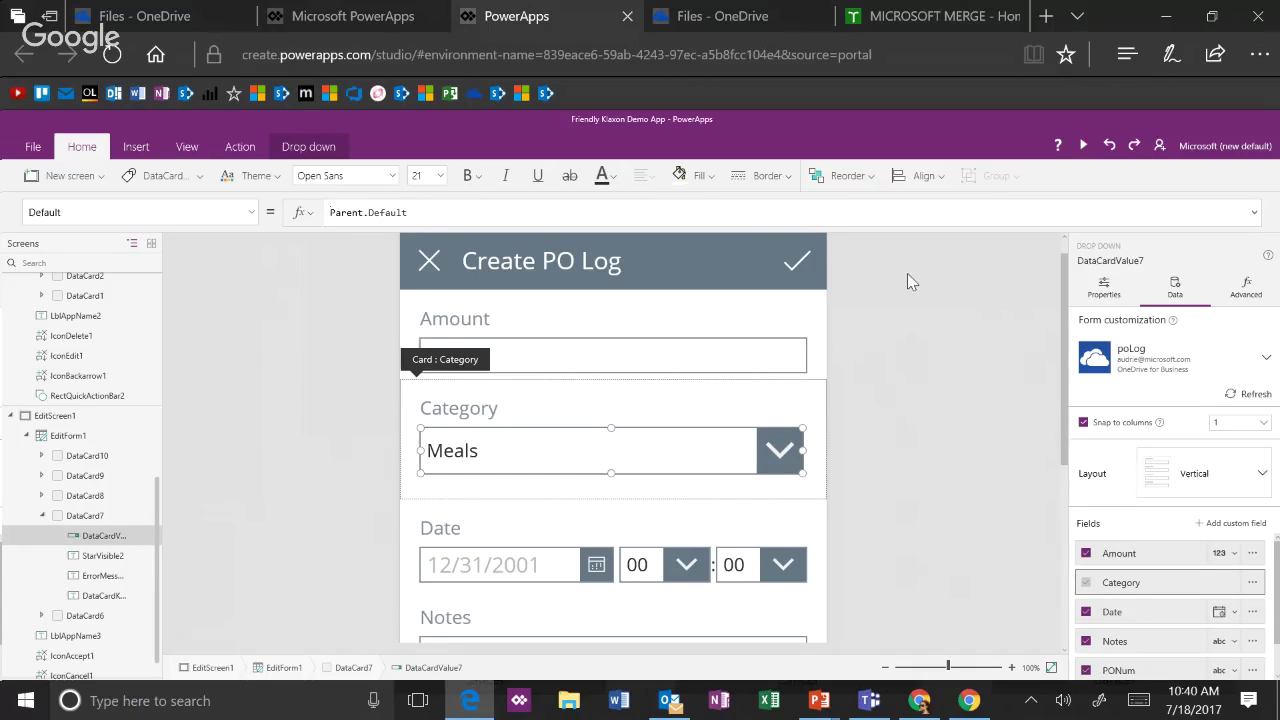
# - Preview the app from the browse screen and open the details of the Education purchase order for the SQL bootcamp
pyautogui.click(238, 330)
pyautogui.scroll(5, 100, 400)
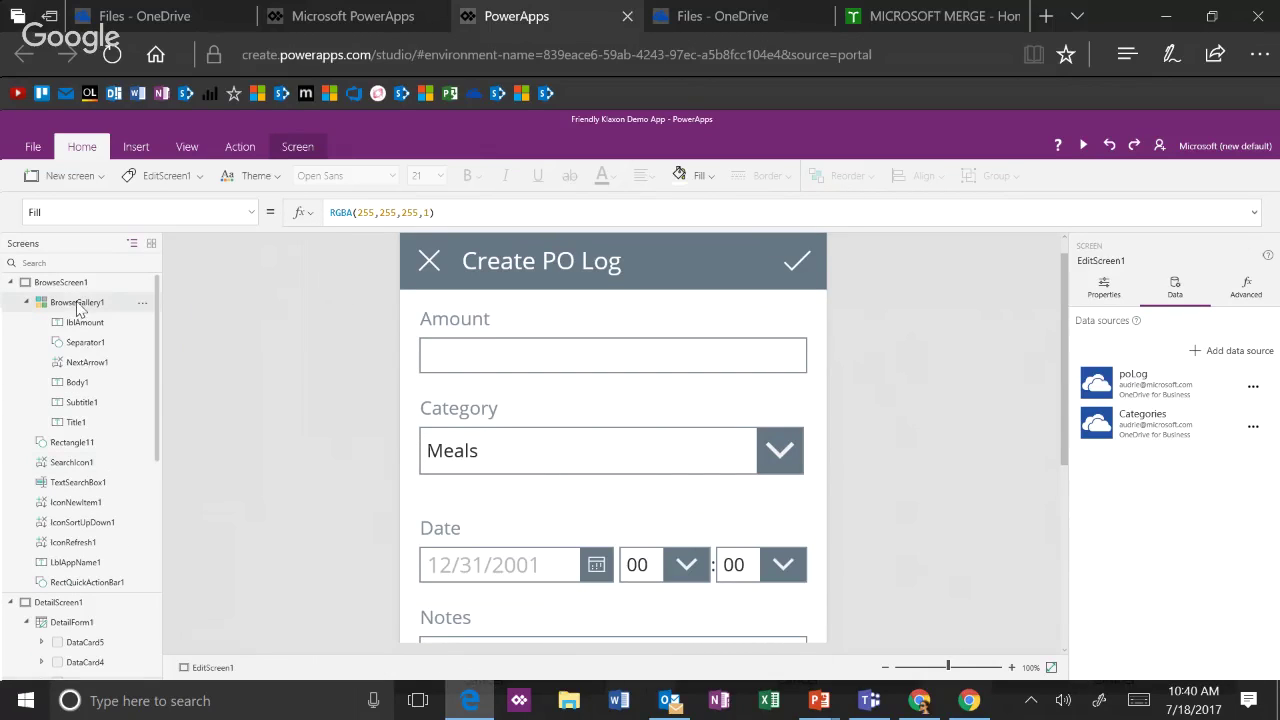
pyautogui.click(80, 305)
pyautogui.click(1083, 145)
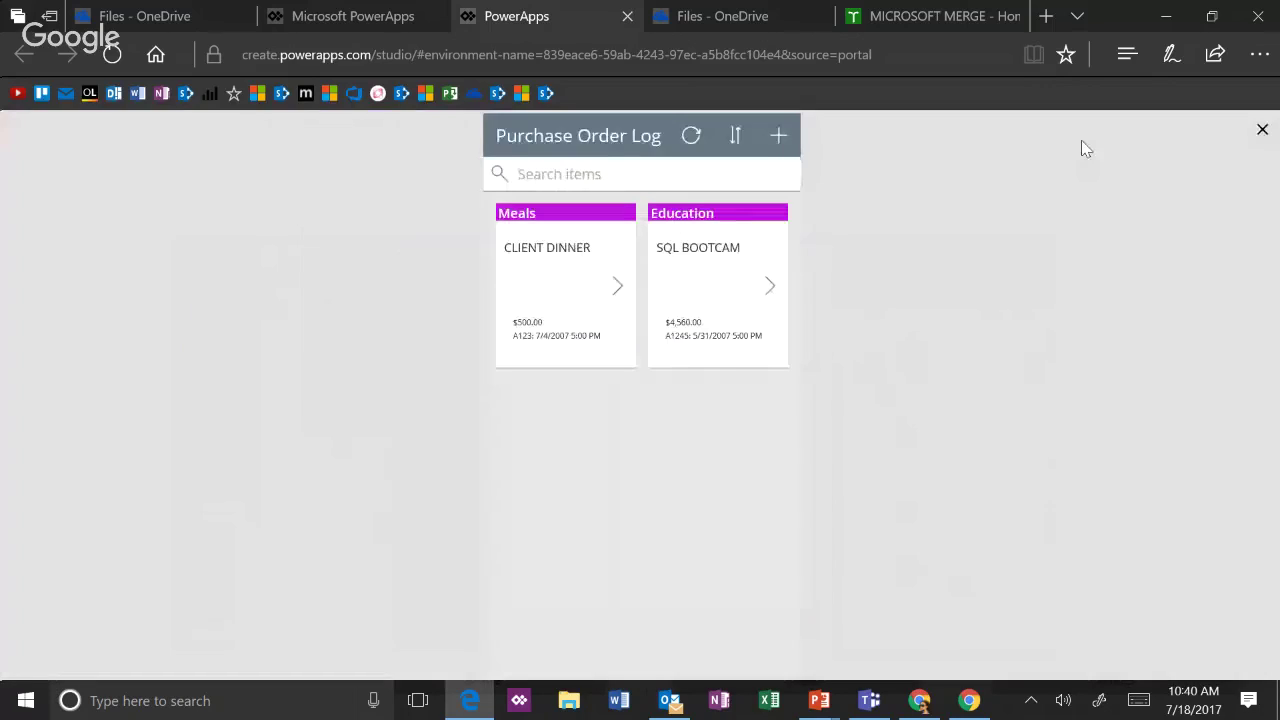
pyautogui.click(767, 289)
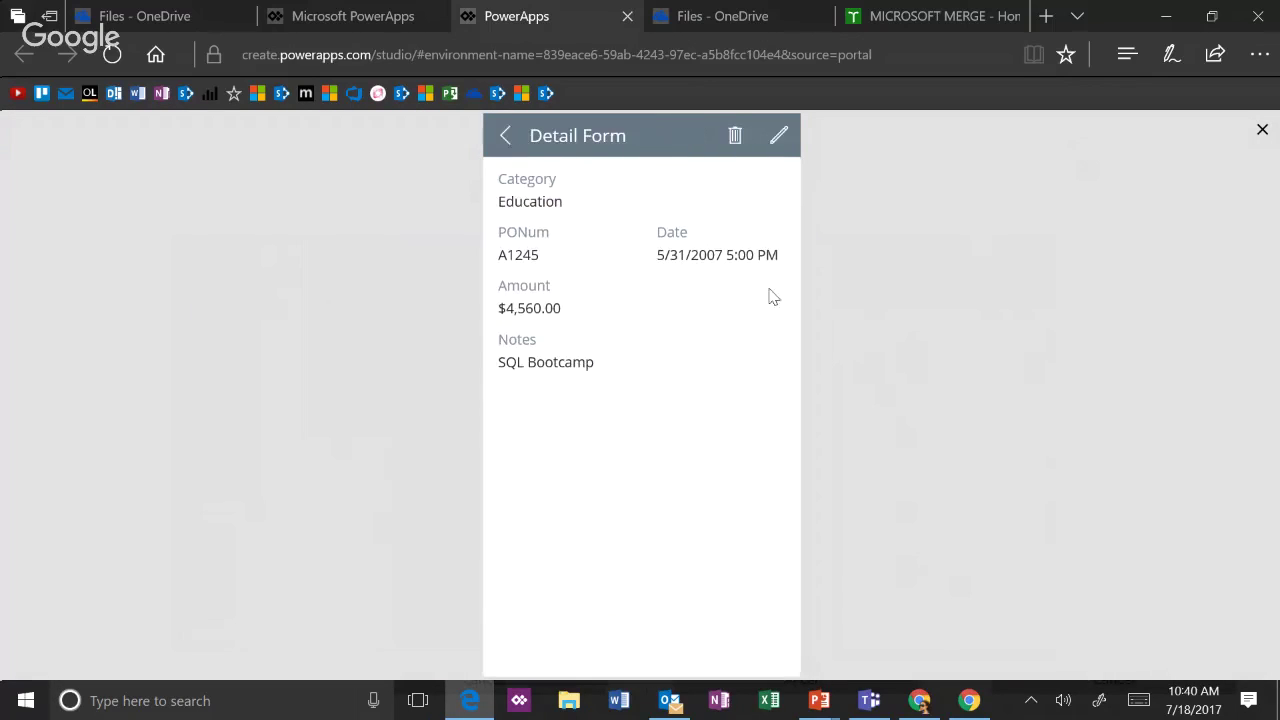
# - Open the SQL Bootcamp order for editing to check its category drop-down, and cancel back to the details
pyautogui.click(779, 140)
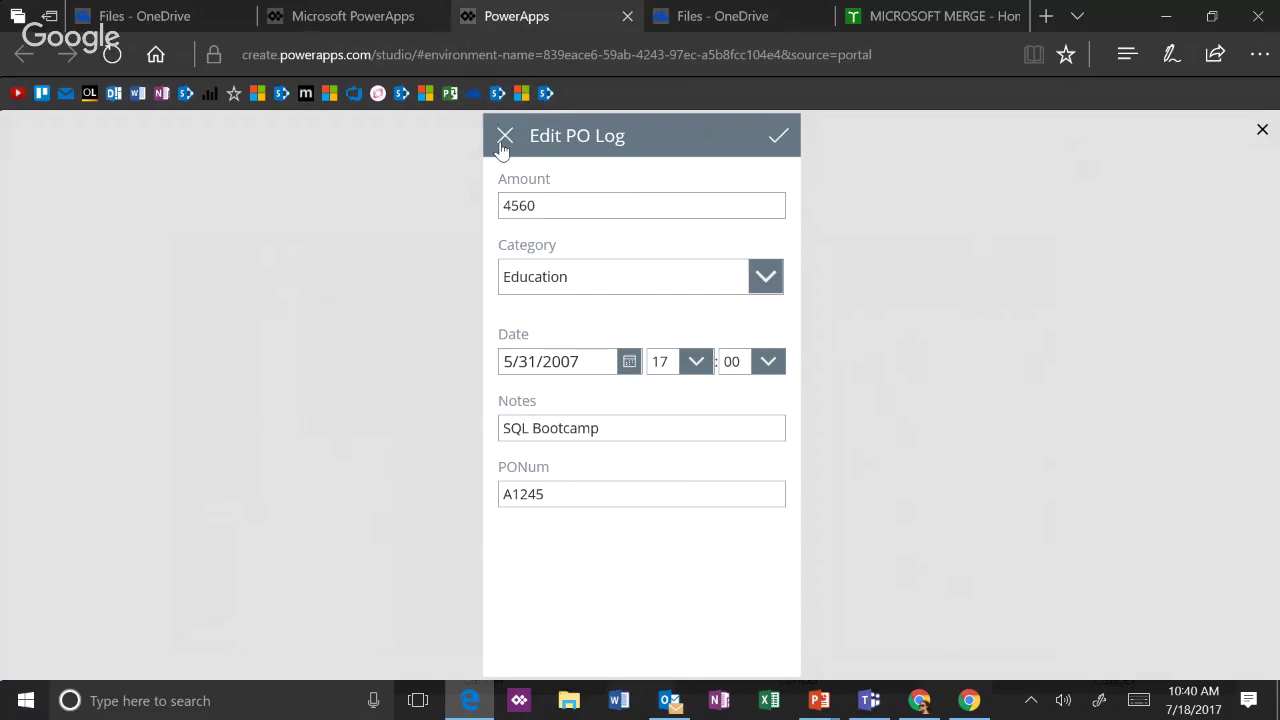
pyautogui.click(505, 137)
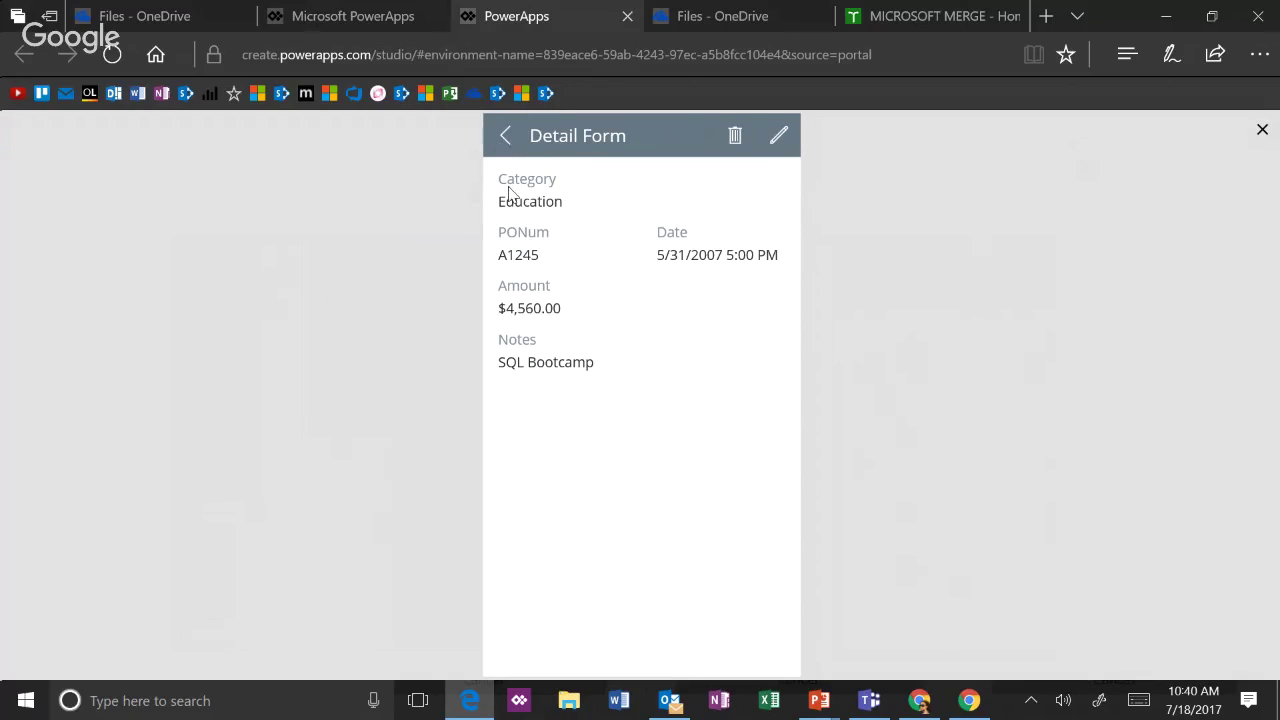
# - Switch to the PowerPoint slide show and advance to the slide about creating new experiences with PowerApps and Excel
pyautogui.moveTo(812, 703)
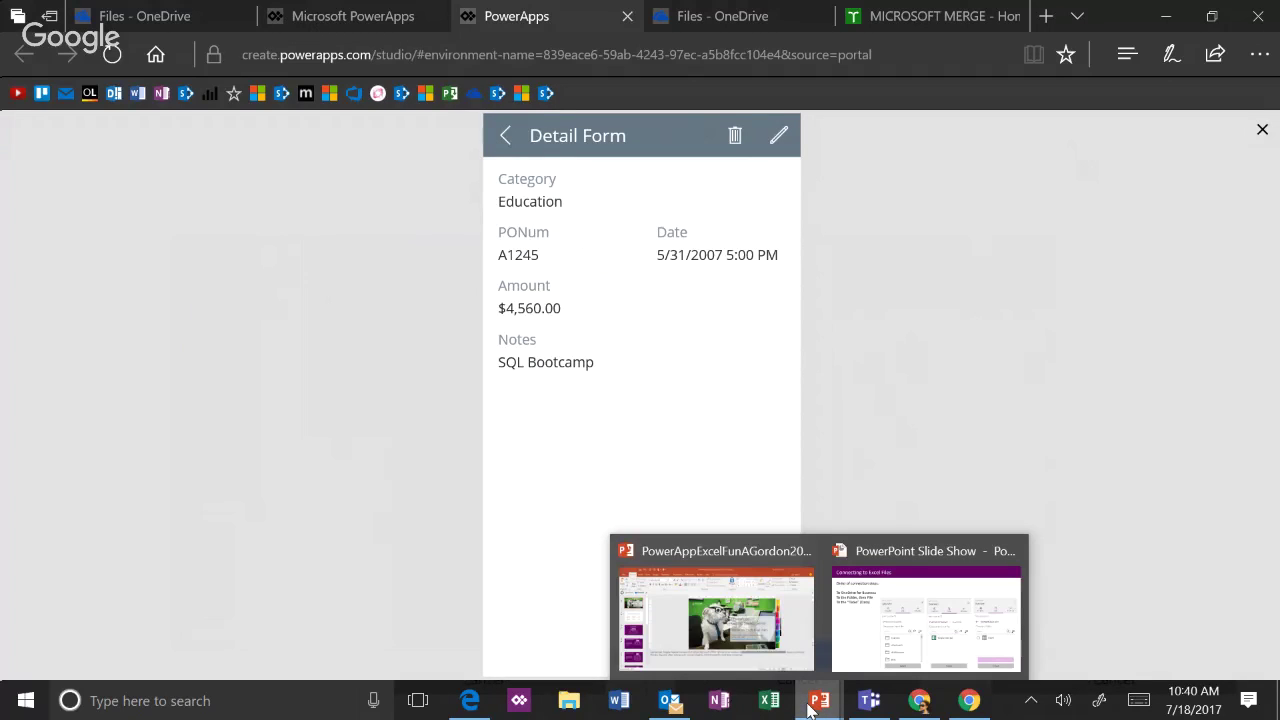
pyautogui.click(765, 658)
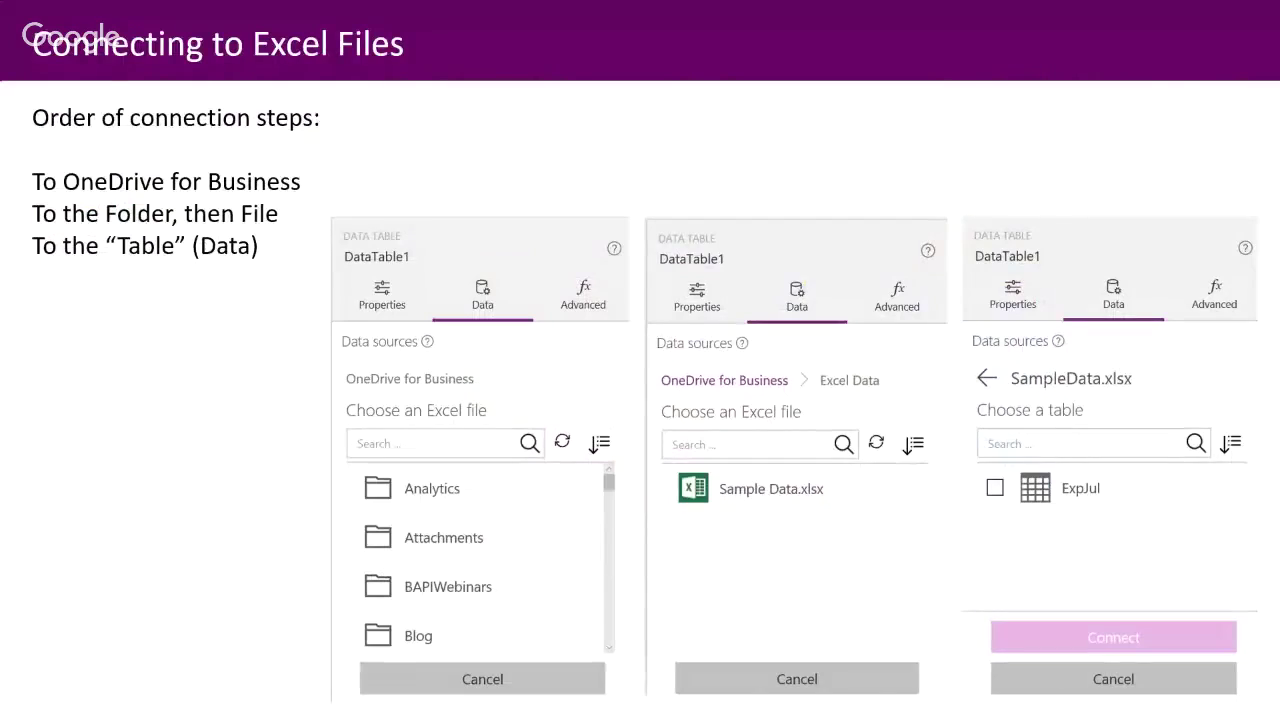
pyautogui.click(960, 557)
pyautogui.click(960, 557)
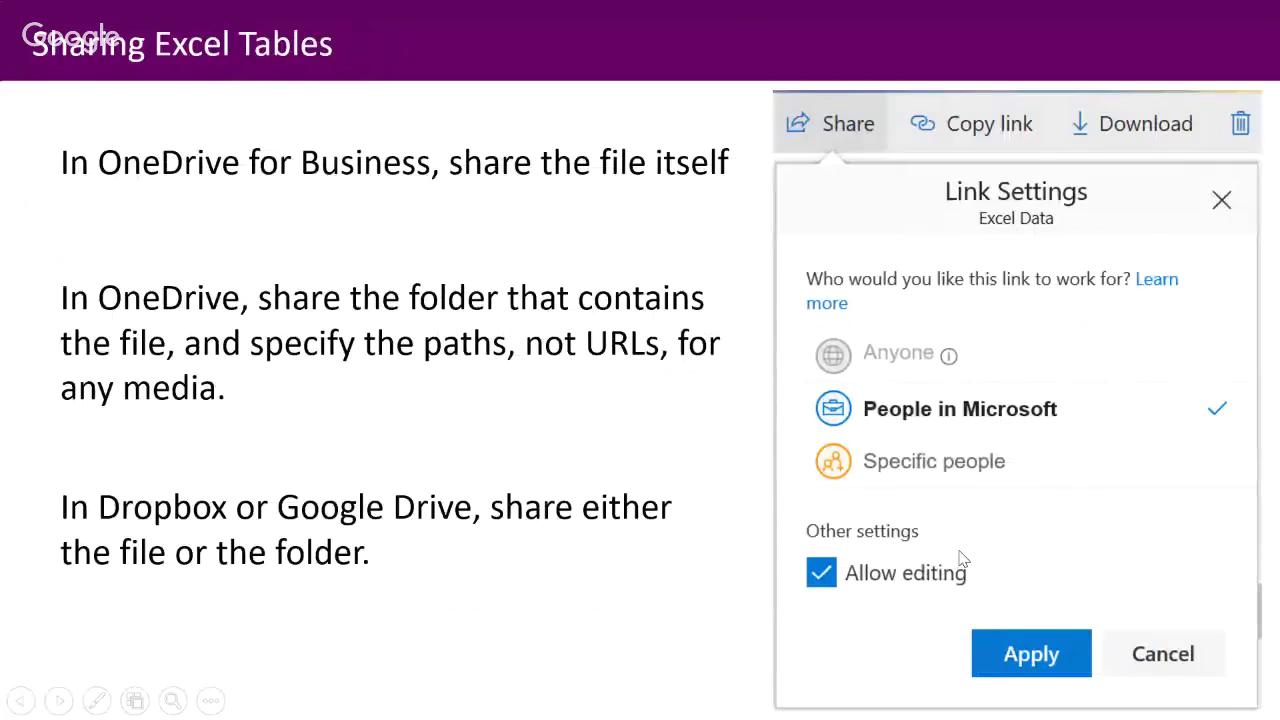
pyautogui.click(960, 557)
pyautogui.click(960, 557)
pyautogui.click(960, 557)
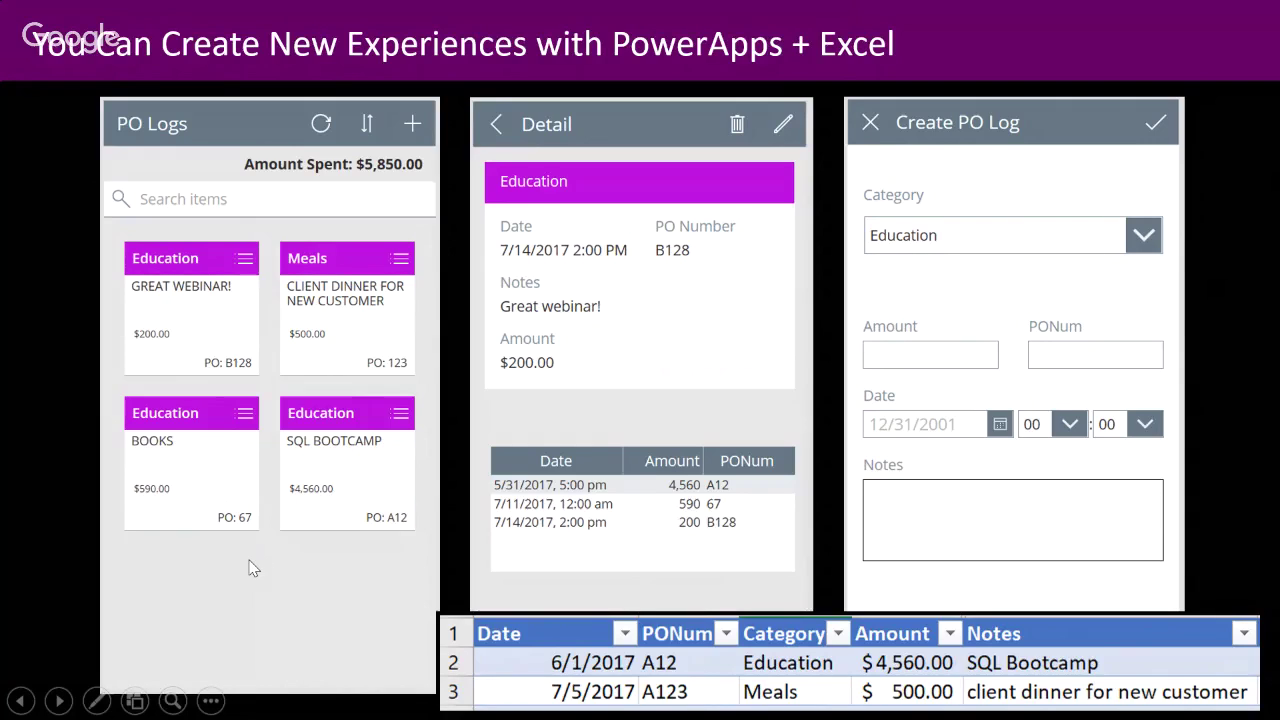
# - Switch back to PowerApps in the browser, return to the purchase order list and close the app preview
pyautogui.hotkey('alt', 'Tab')
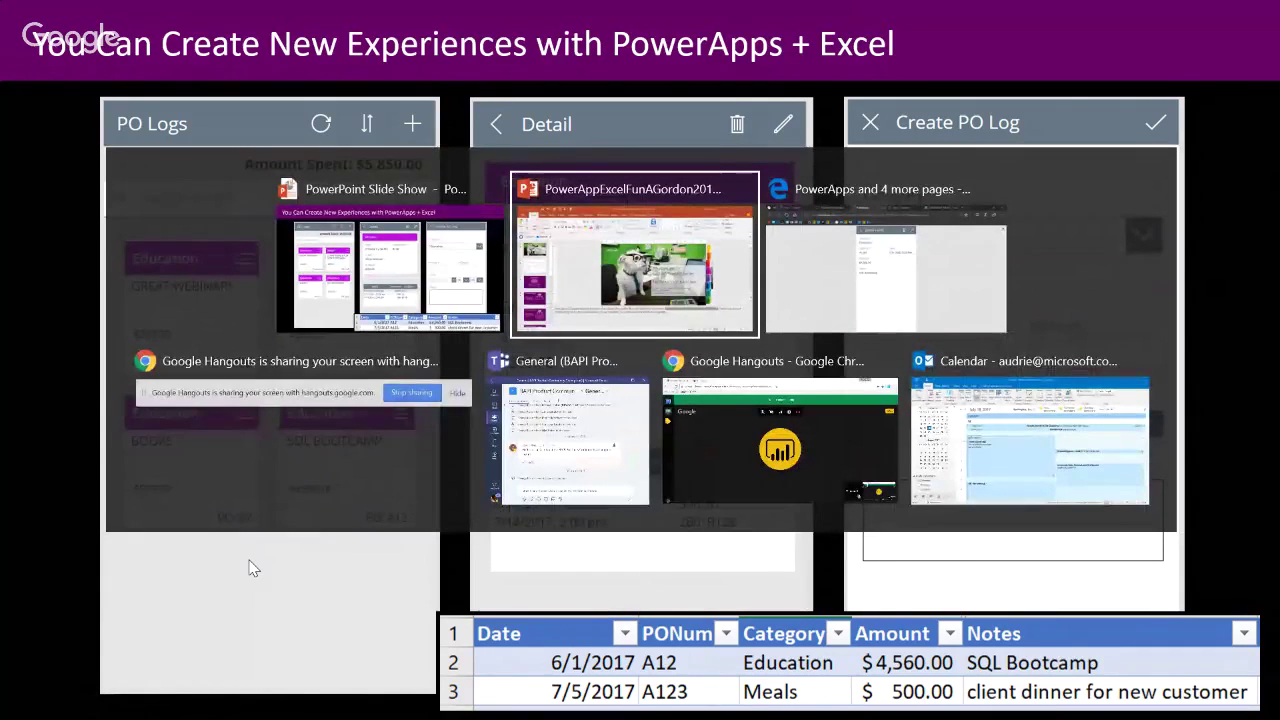
pyautogui.hotkey('alt', 'Tab')
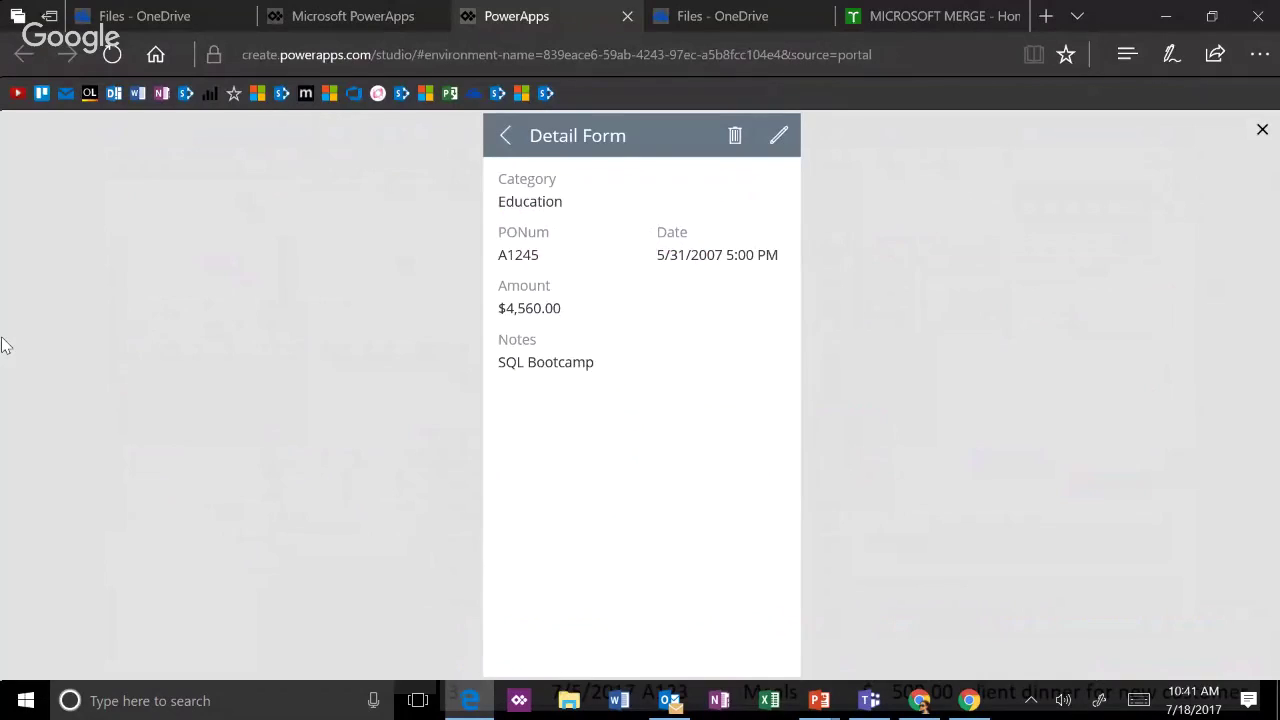
pyautogui.click(505, 135)
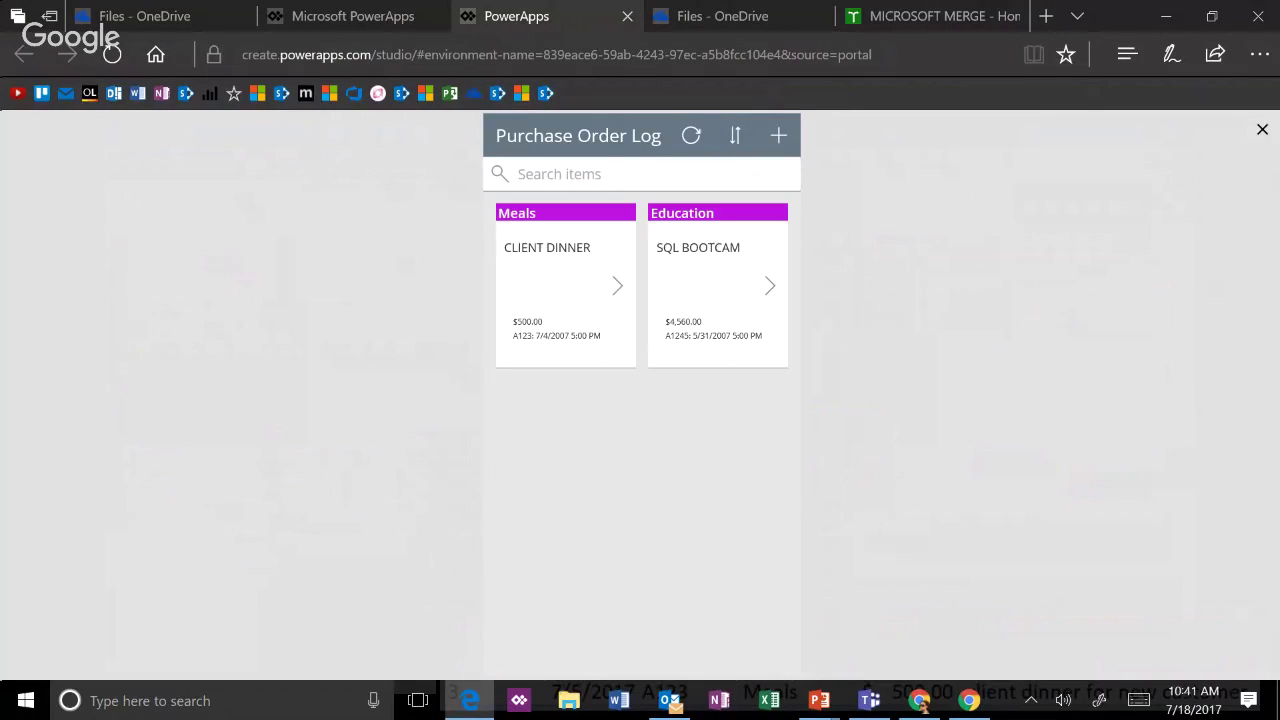
pyautogui.press('Escape')
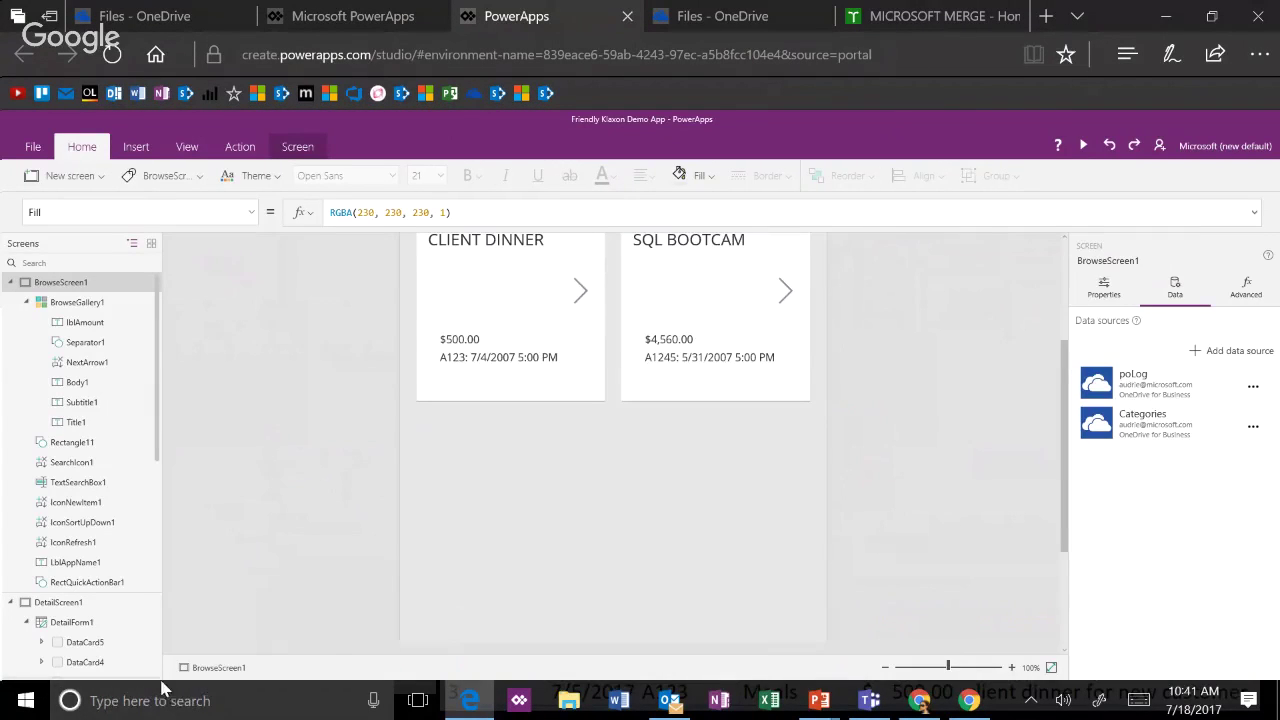
# - Shift the order gallery and the search box down to leave an empty strip beneath the Purchase Order Log header
pyautogui.click(696, 386)
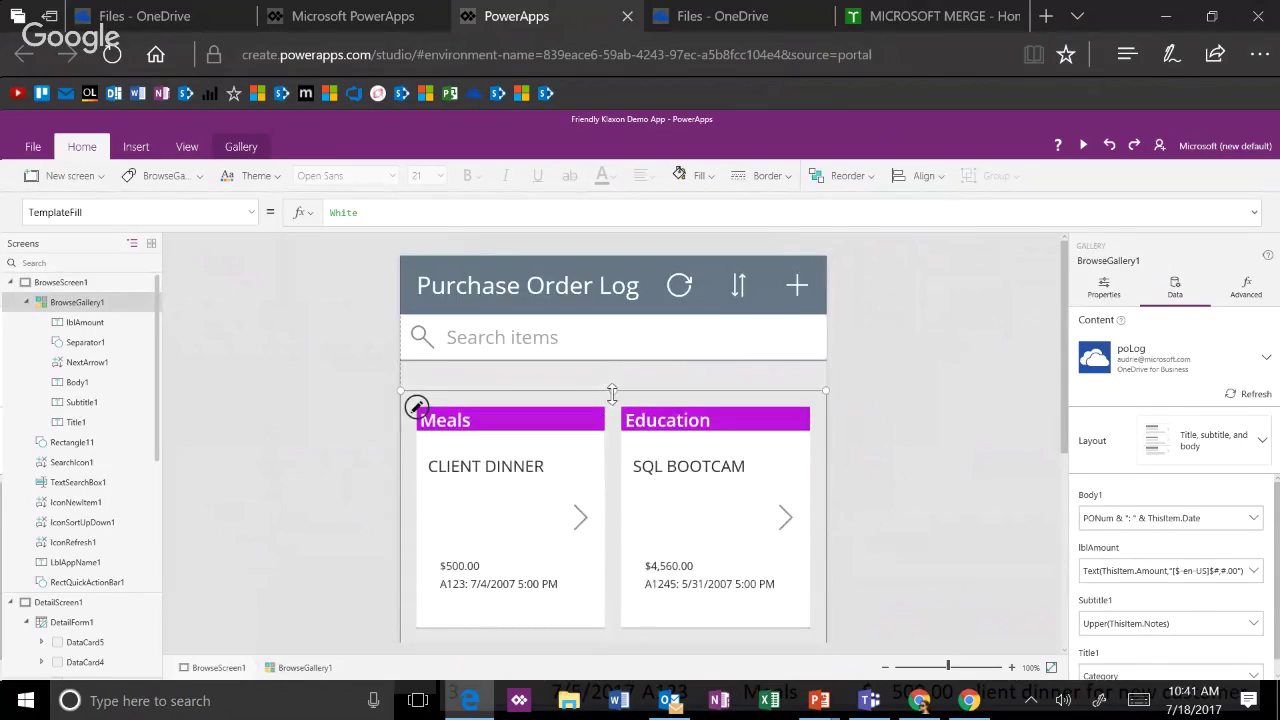
pyautogui.click(641, 355)
pyautogui.moveTo(644, 358); pyautogui.dragTo(652, 418)
pyautogui.click(660, 352)
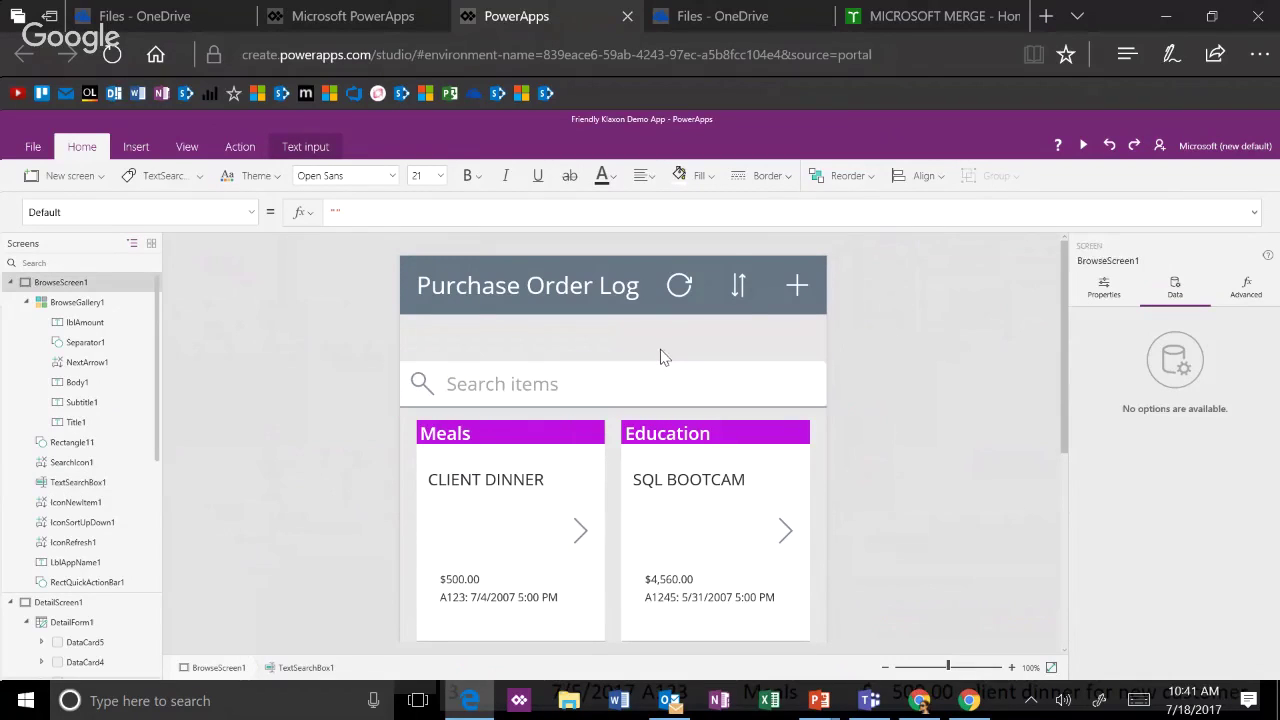
# - Insert a label into the empty strip below the header and stretch it across the full screen width
pyautogui.click(137, 147)
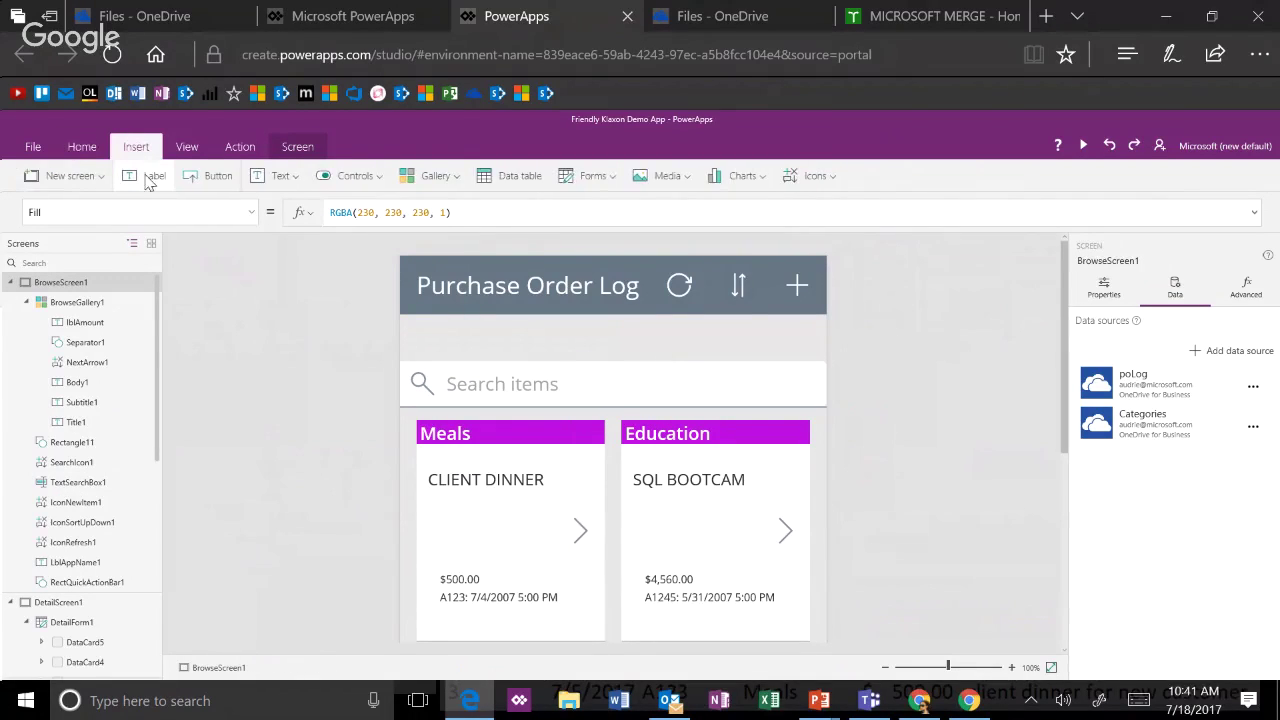
pyautogui.click(152, 176)
pyautogui.moveTo(466, 330); pyautogui.dragTo(437, 361)
pyautogui.moveTo(768, 340); pyautogui.dragTo(826, 340)
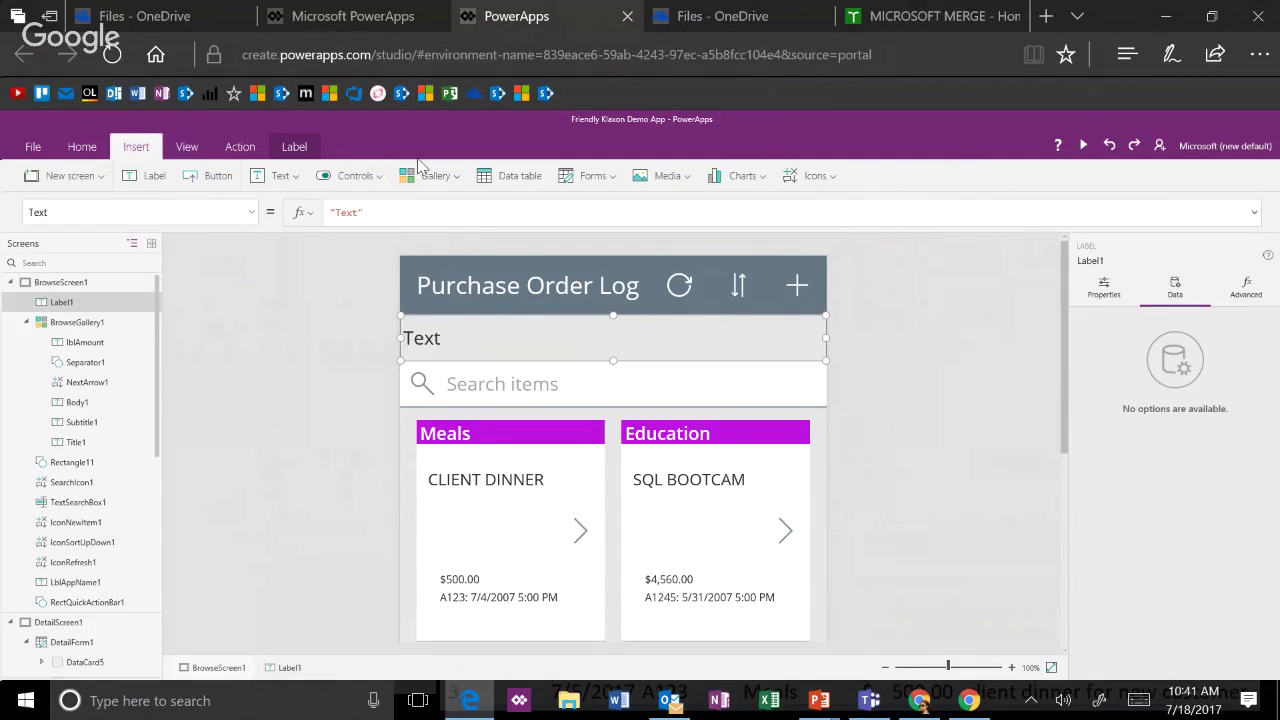
# - Format the new label's text as bold, size 24 and right-aligned
pyautogui.click(82, 146)
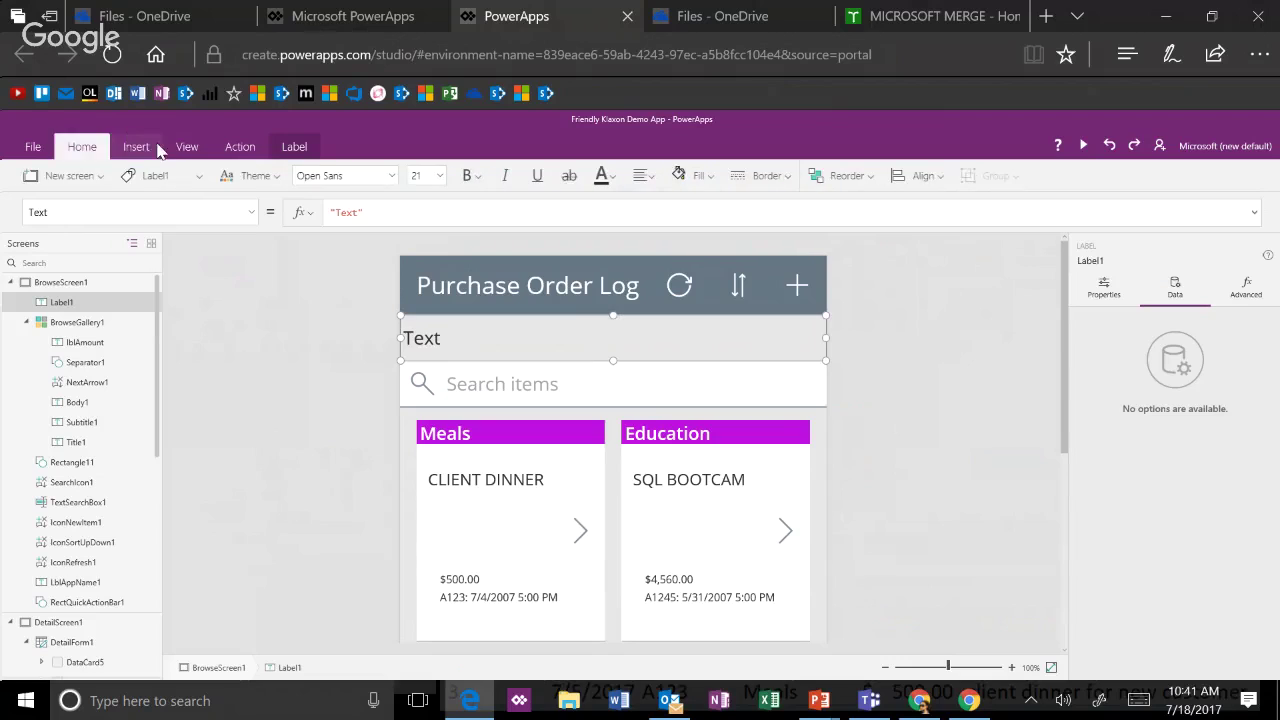
pyautogui.click(477, 180)
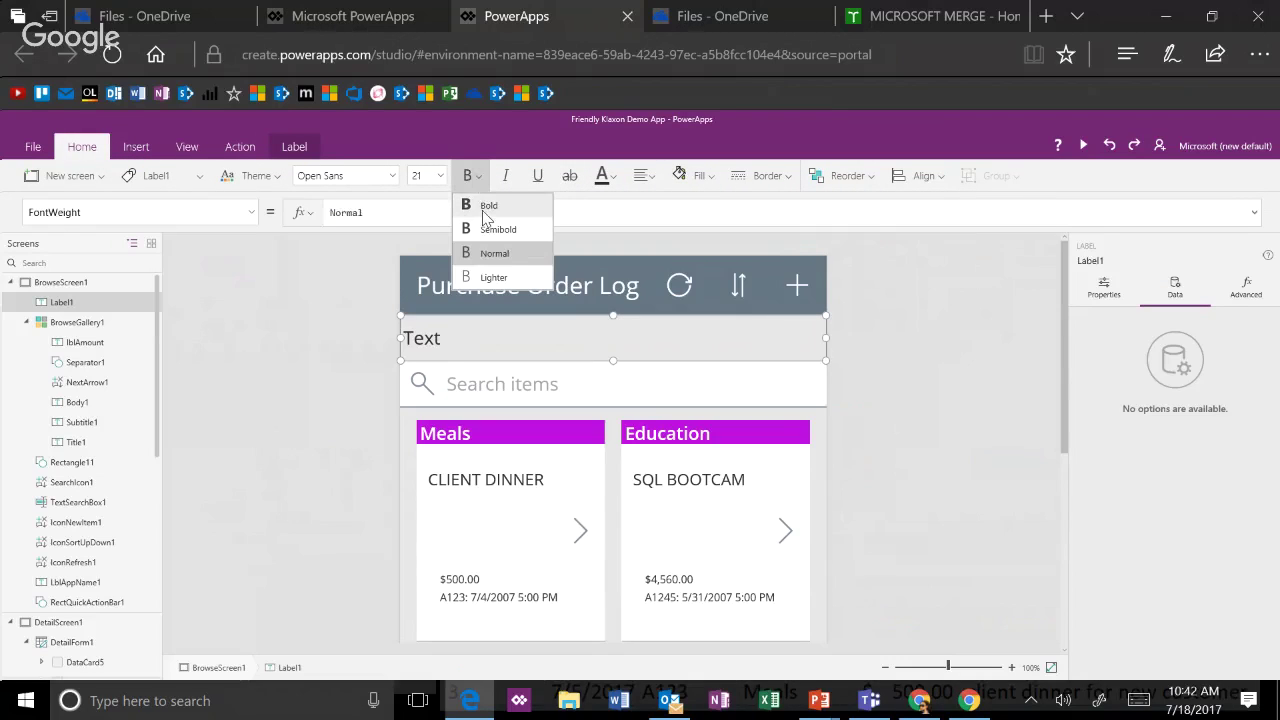
pyautogui.click(440, 176)
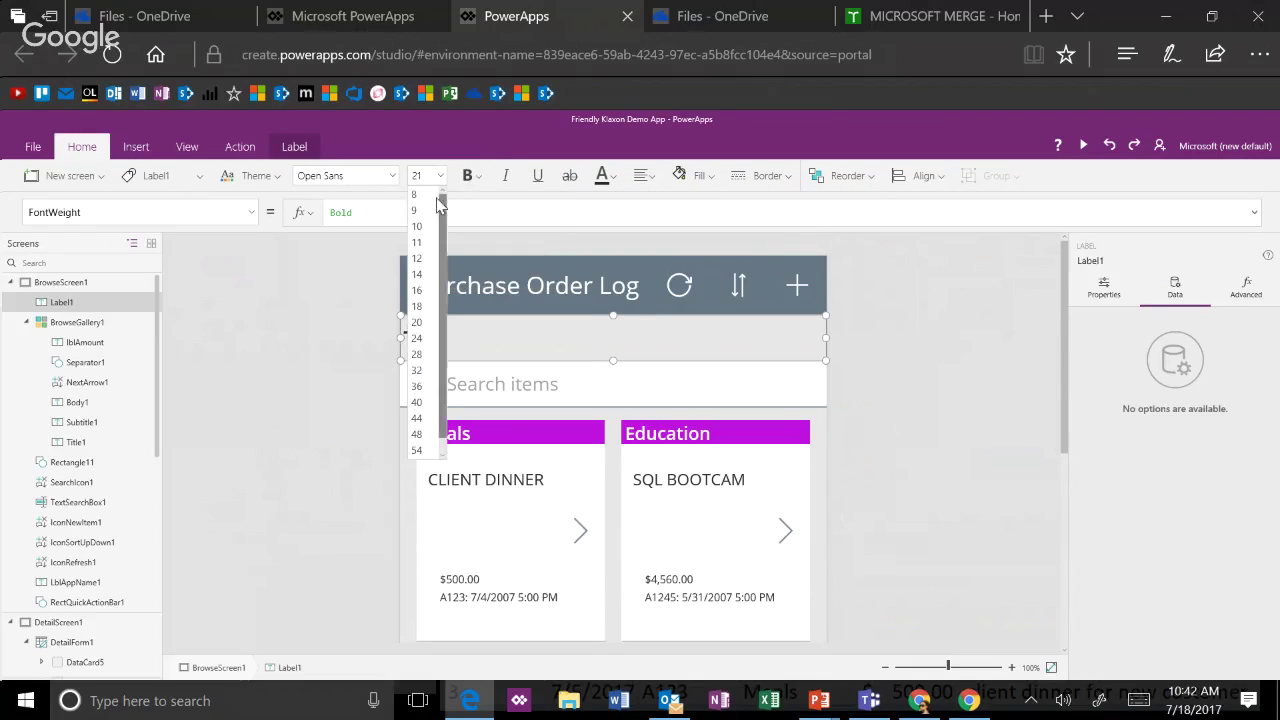
pyautogui.click(422, 343)
pyautogui.click(645, 176)
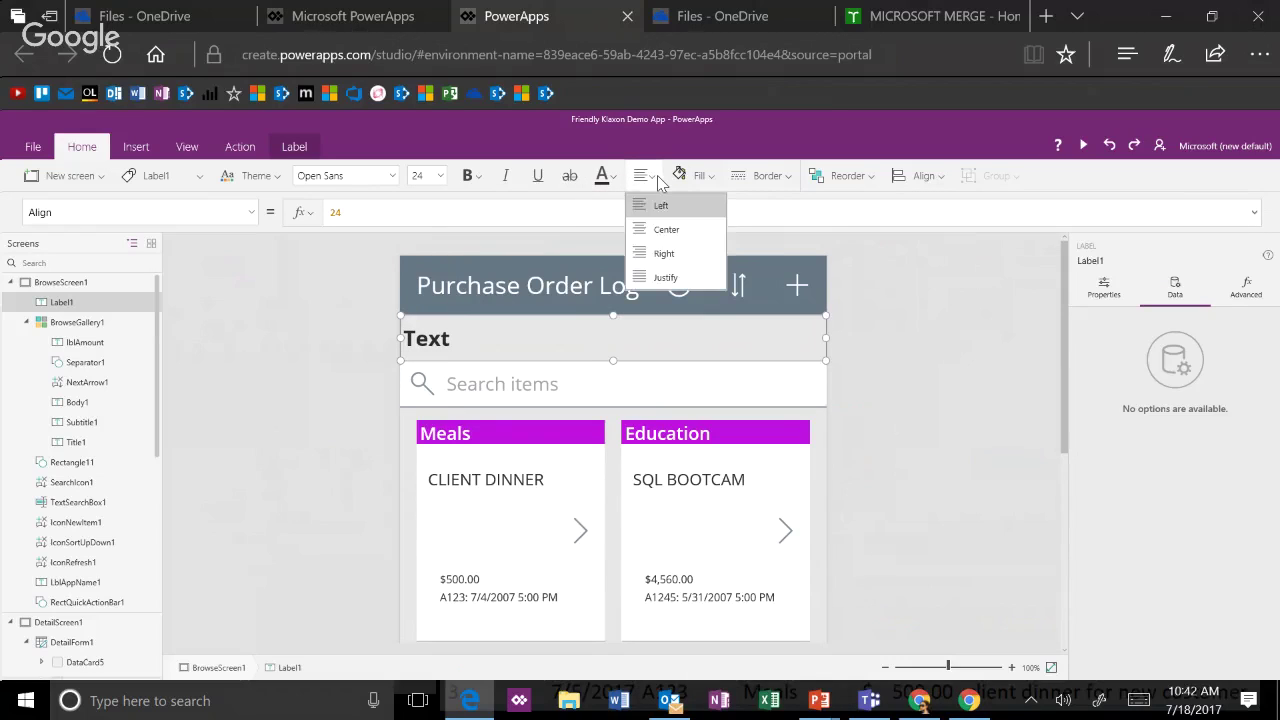
pyautogui.click(672, 254)
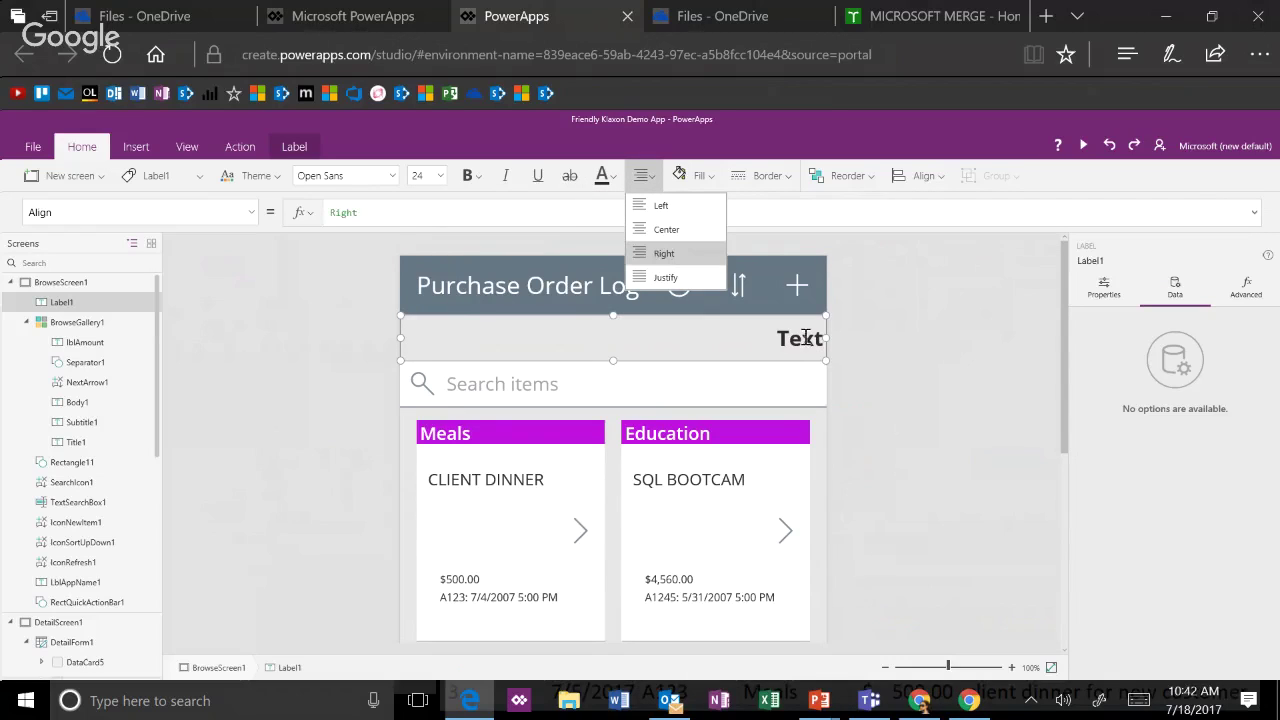
# - Increase the new label's right padding to 17
pyautogui.click(312, 148)
pyautogui.click(404, 176)
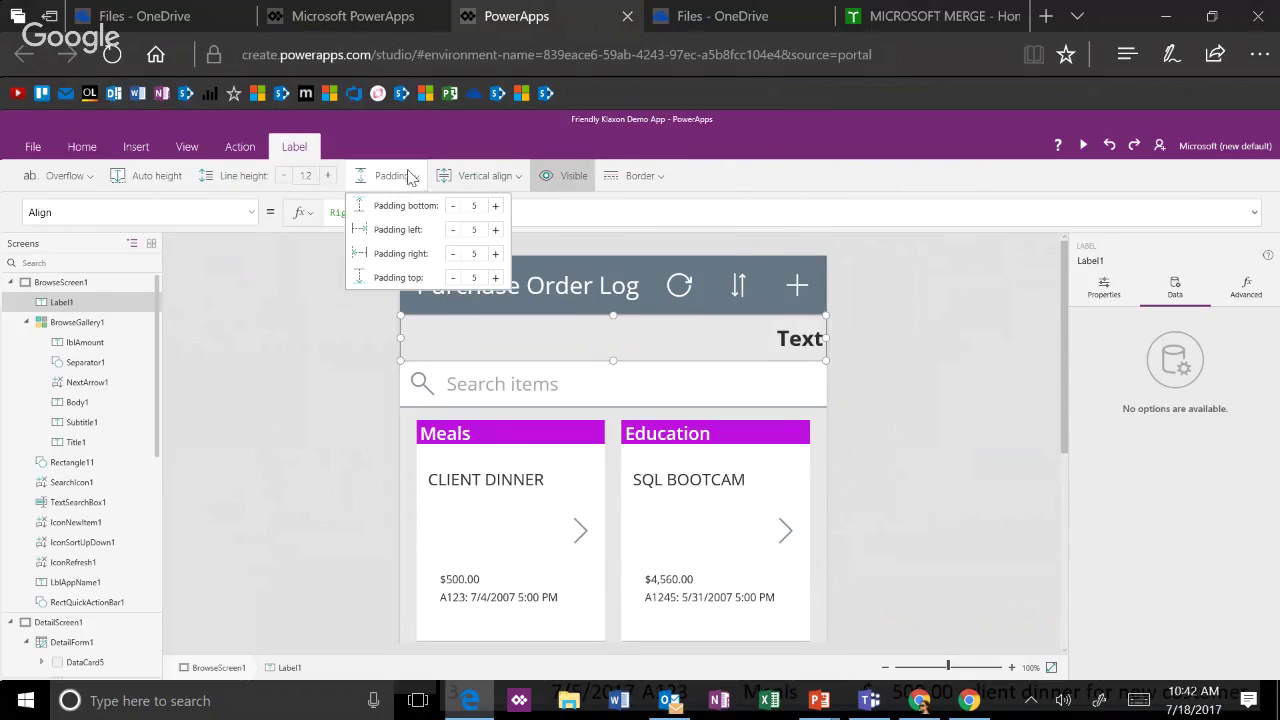
pyautogui.click(494, 256)
pyautogui.click(494, 256)
pyautogui.click(494, 256)
pyautogui.click(494, 256)
pyautogui.click(494, 256)
pyautogui.click(494, 256)
pyautogui.click(494, 256)
pyautogui.click(654, 211)
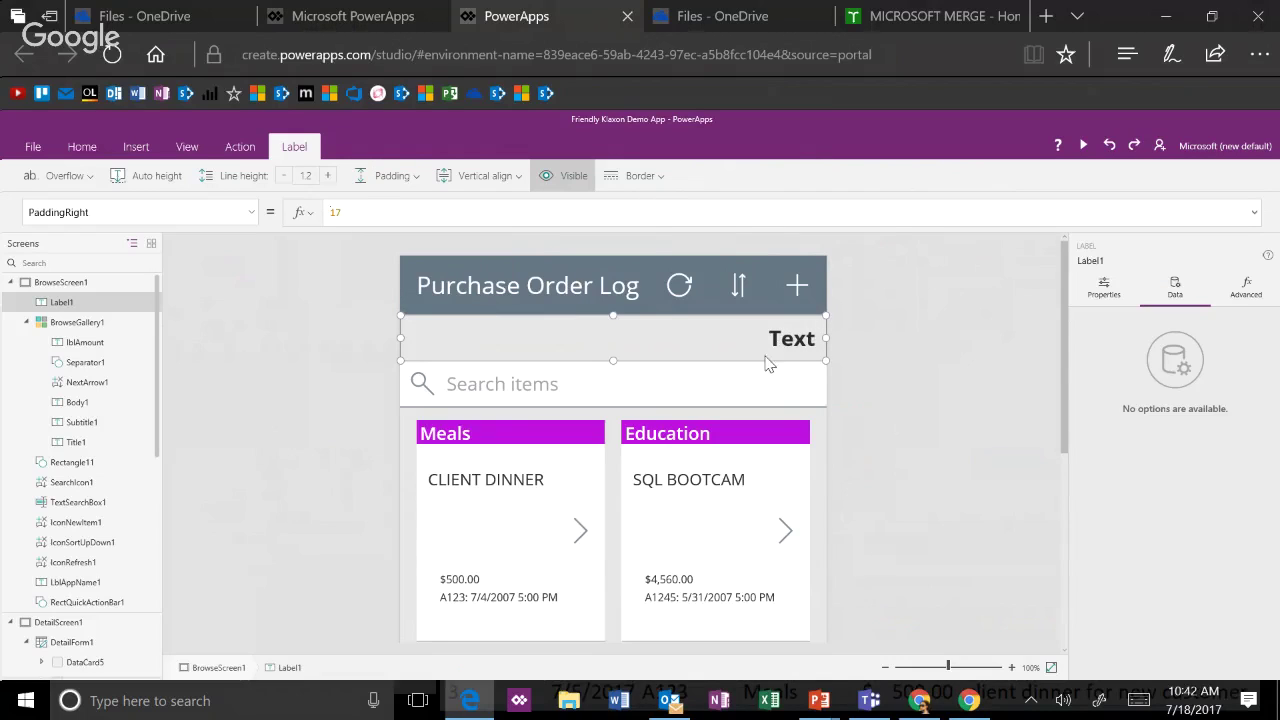
# - Set the label's Text property to the formula Sum(poLog,Amount)
pyautogui.click(250, 218)
pyautogui.scroll(-10, 170, 450)
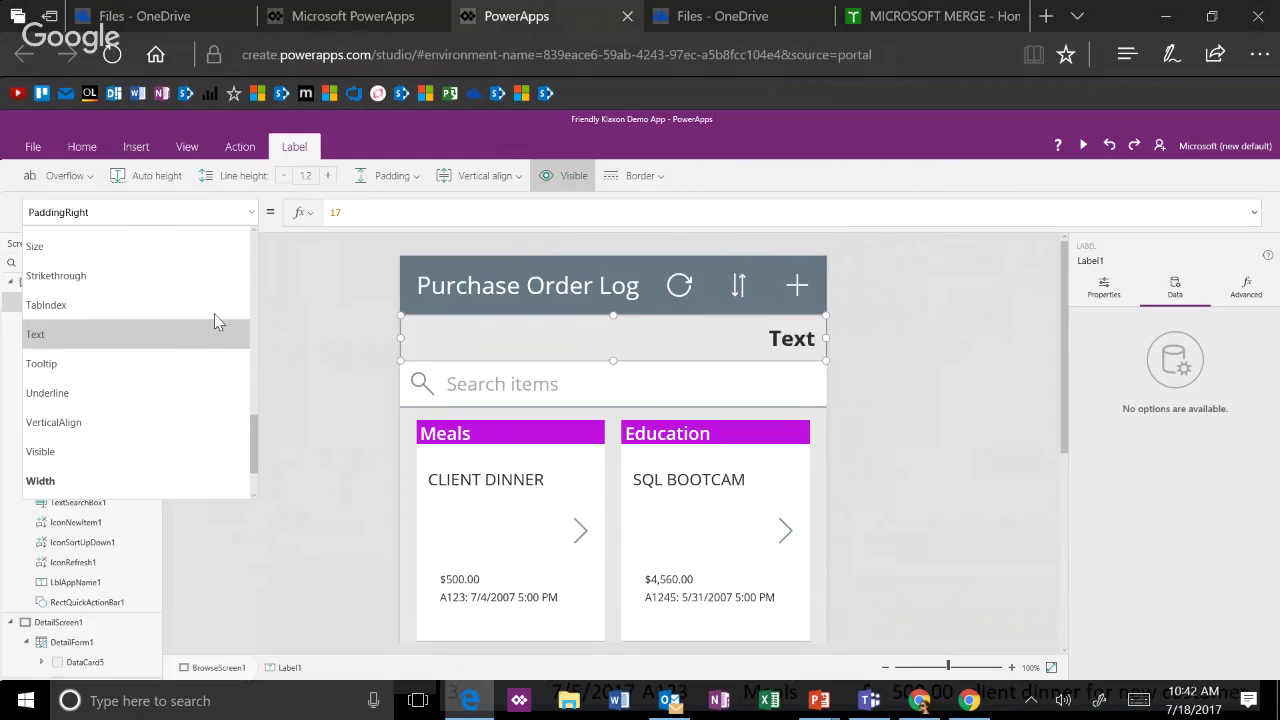
pyautogui.click(188, 334)
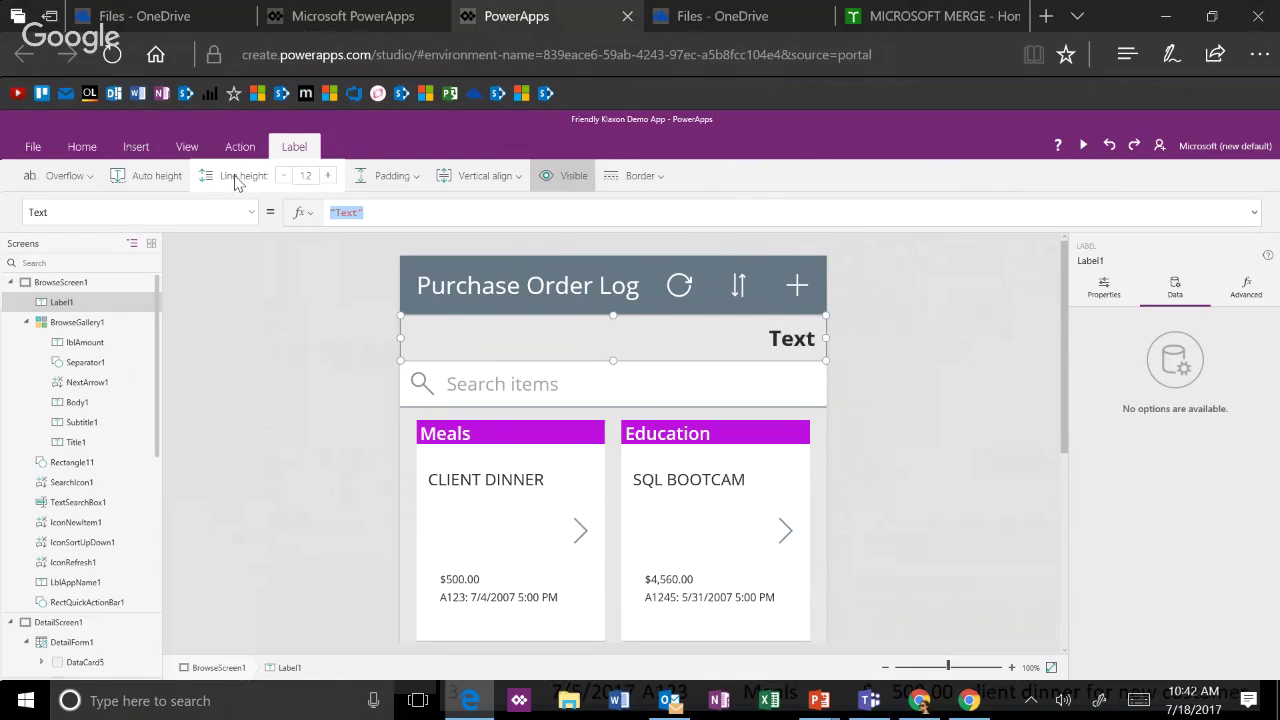
pyautogui.write('sUM')
pyautogui.press('BackSpace')
pyautogui.press('BackSpace')
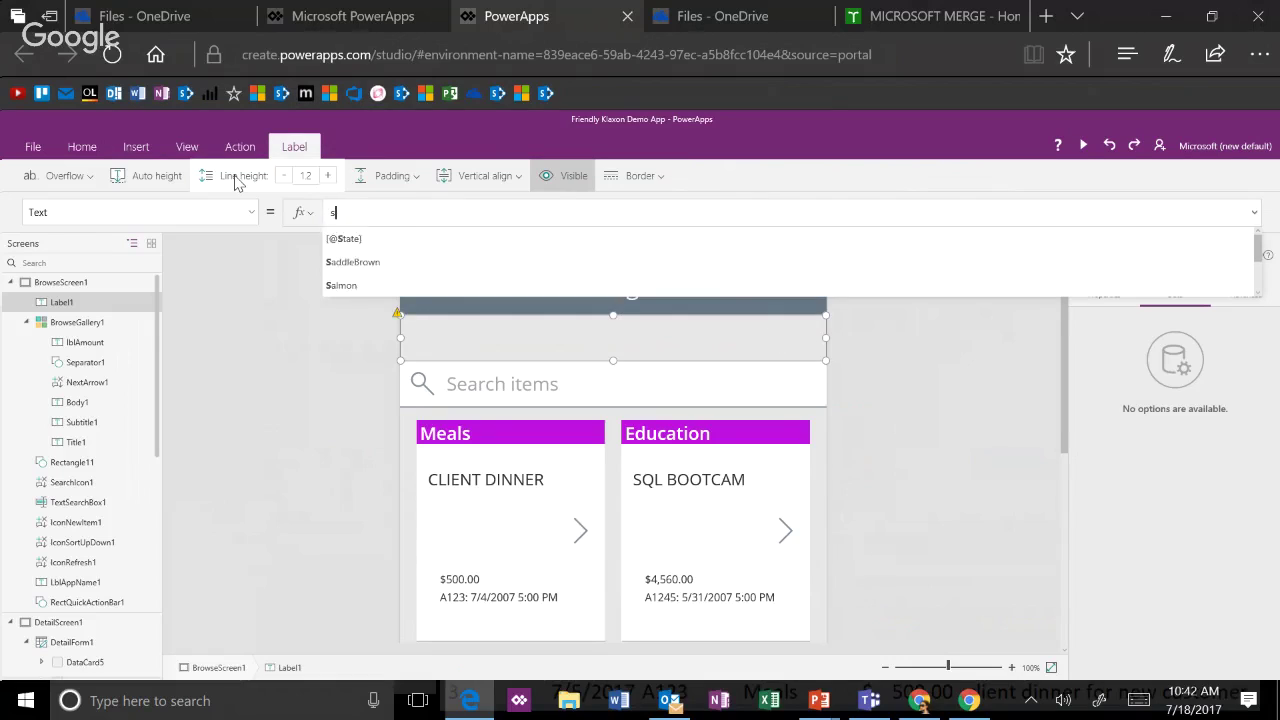
pyautogui.write('s')
pyautogui.press('BackSpace')
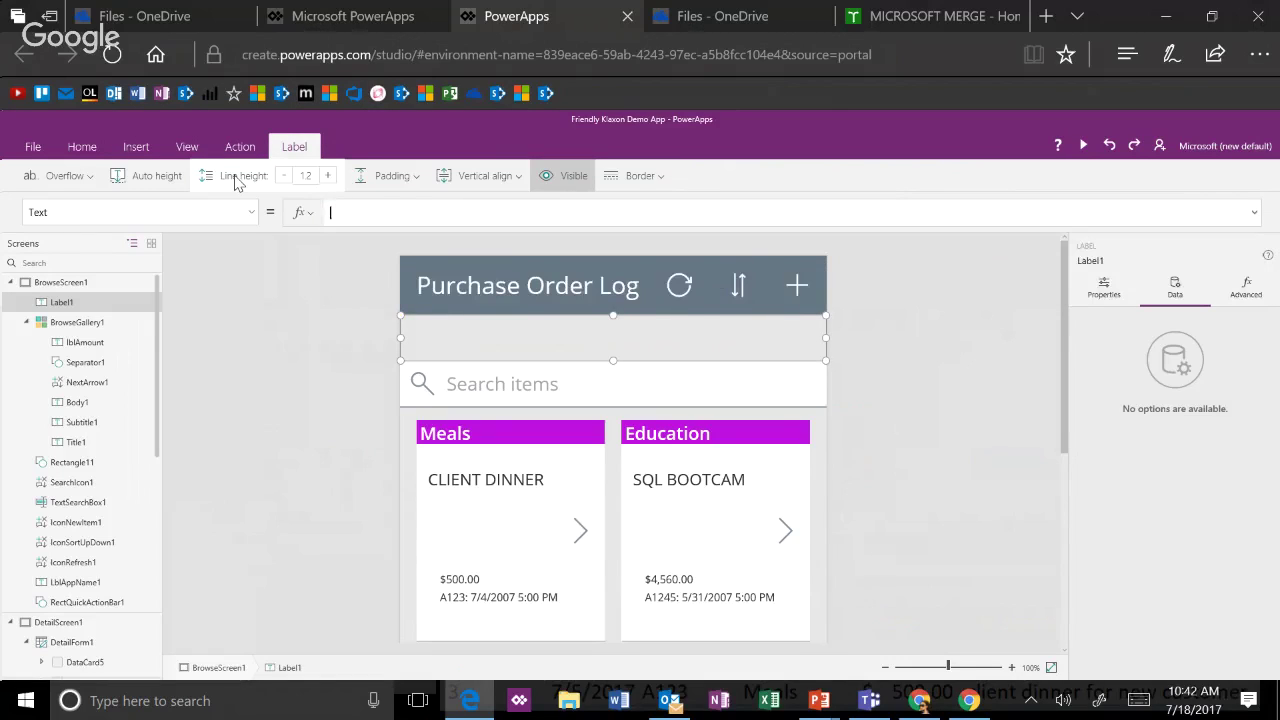
pyautogui.write('Sum(')
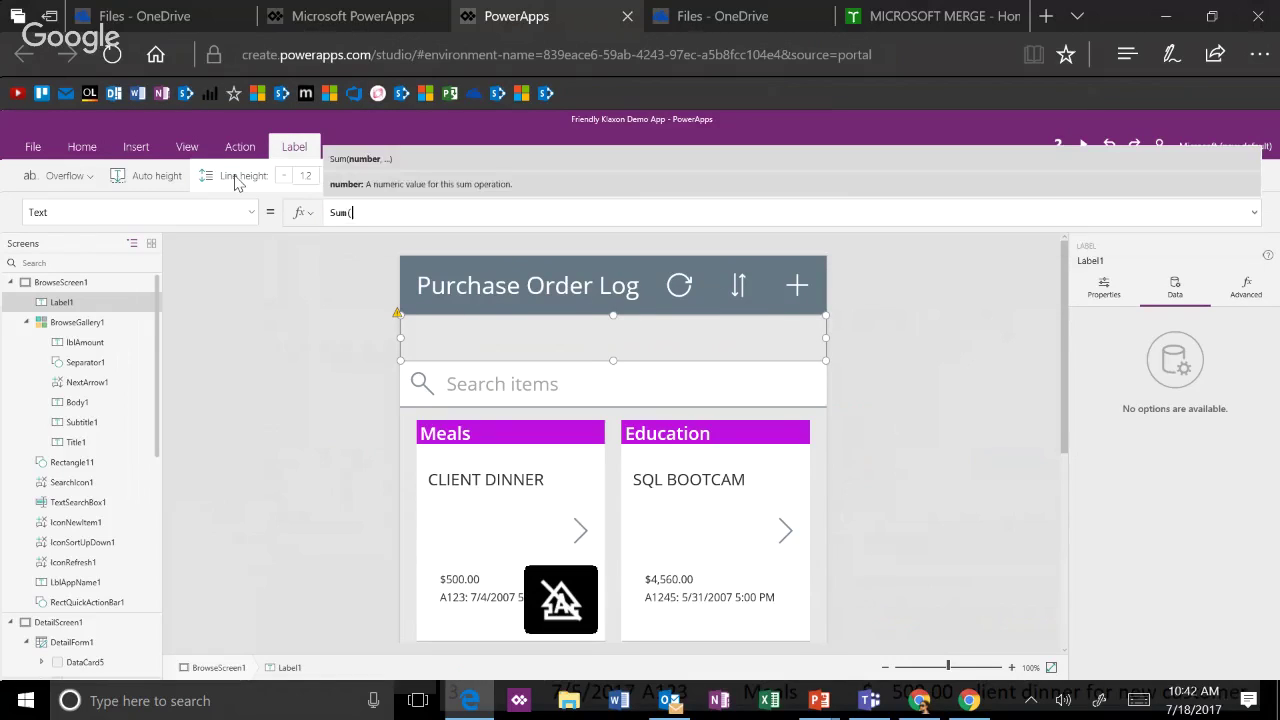
pyautogui.write('Po')
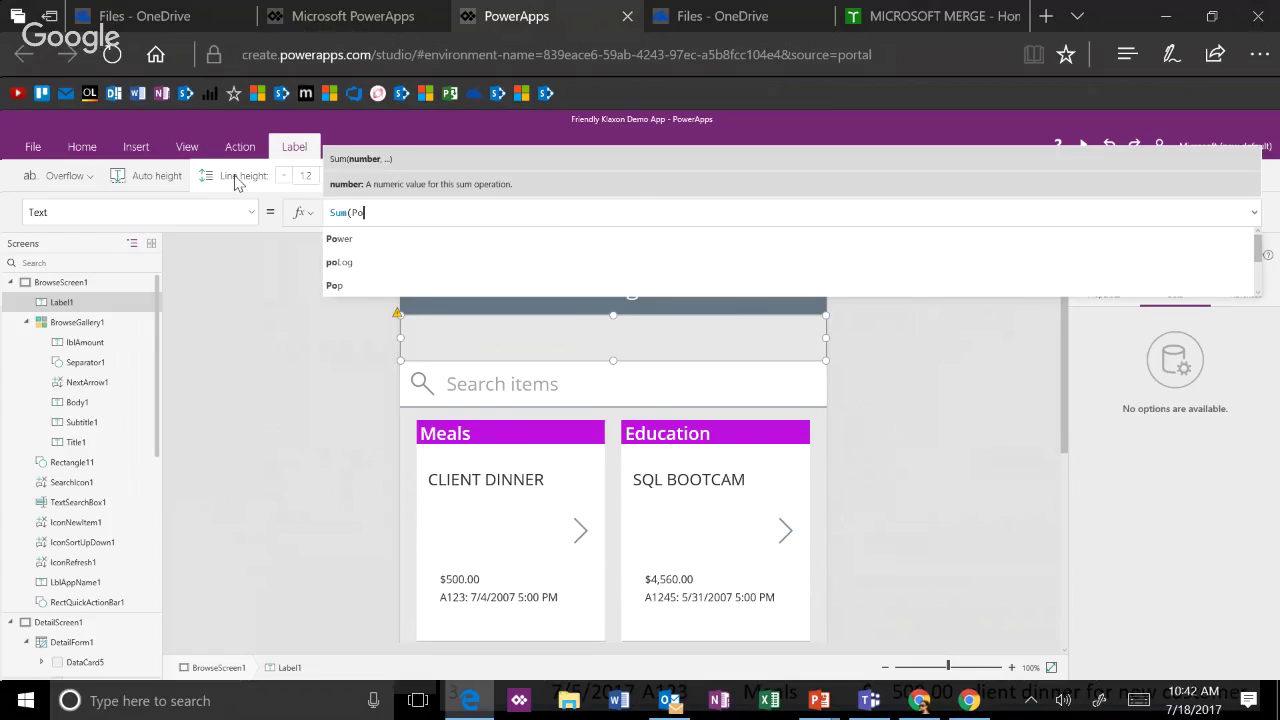
pyautogui.write('L')
pyautogui.press('Tab')
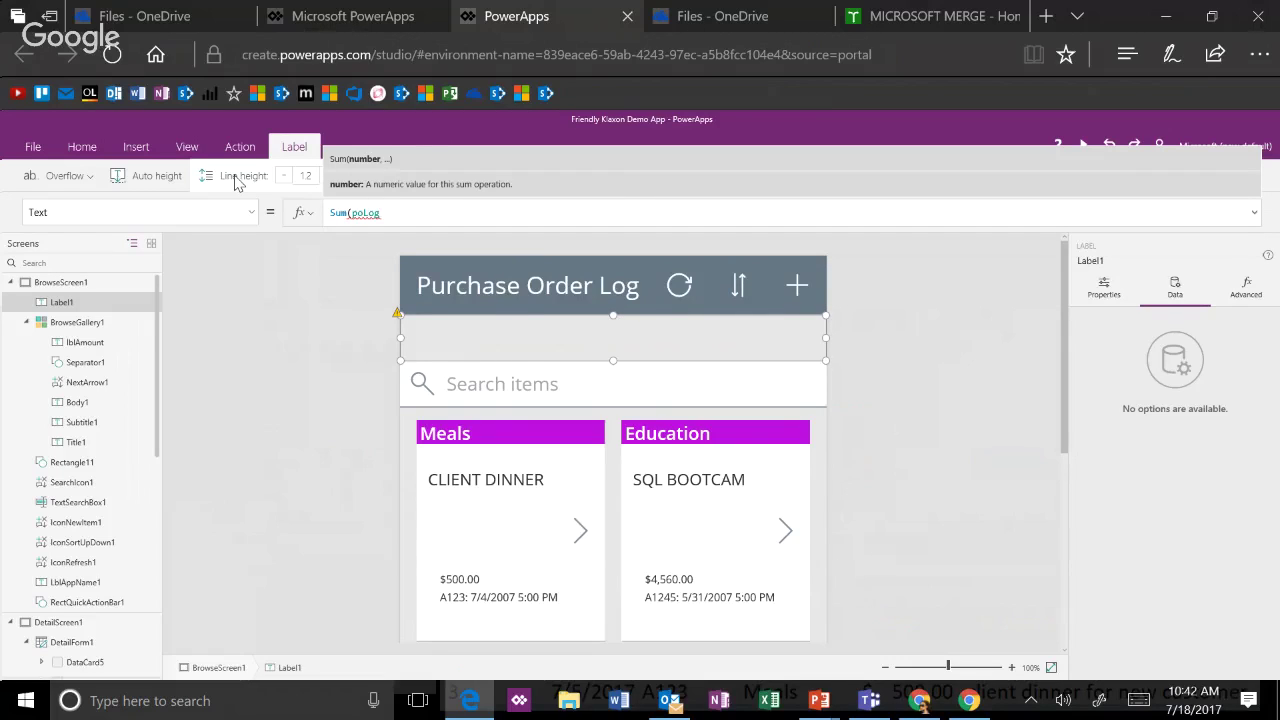
pyautogui.write(',Amount')
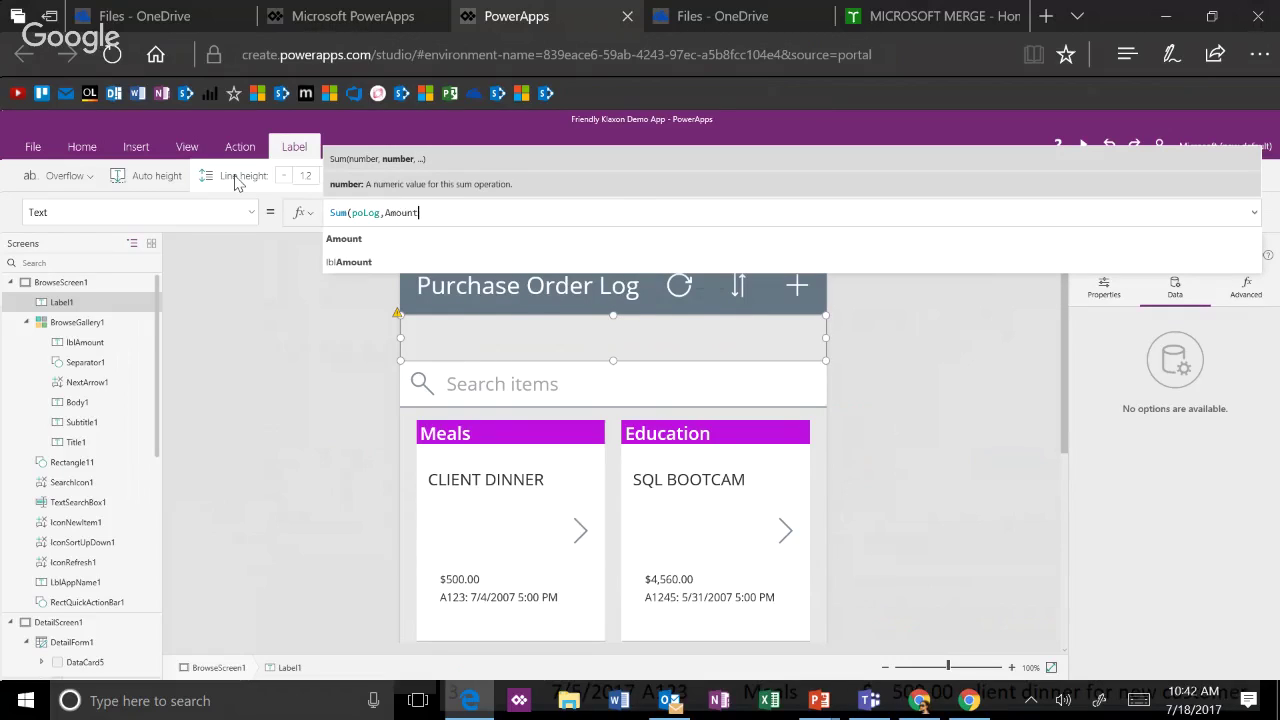
pyautogui.write(')')
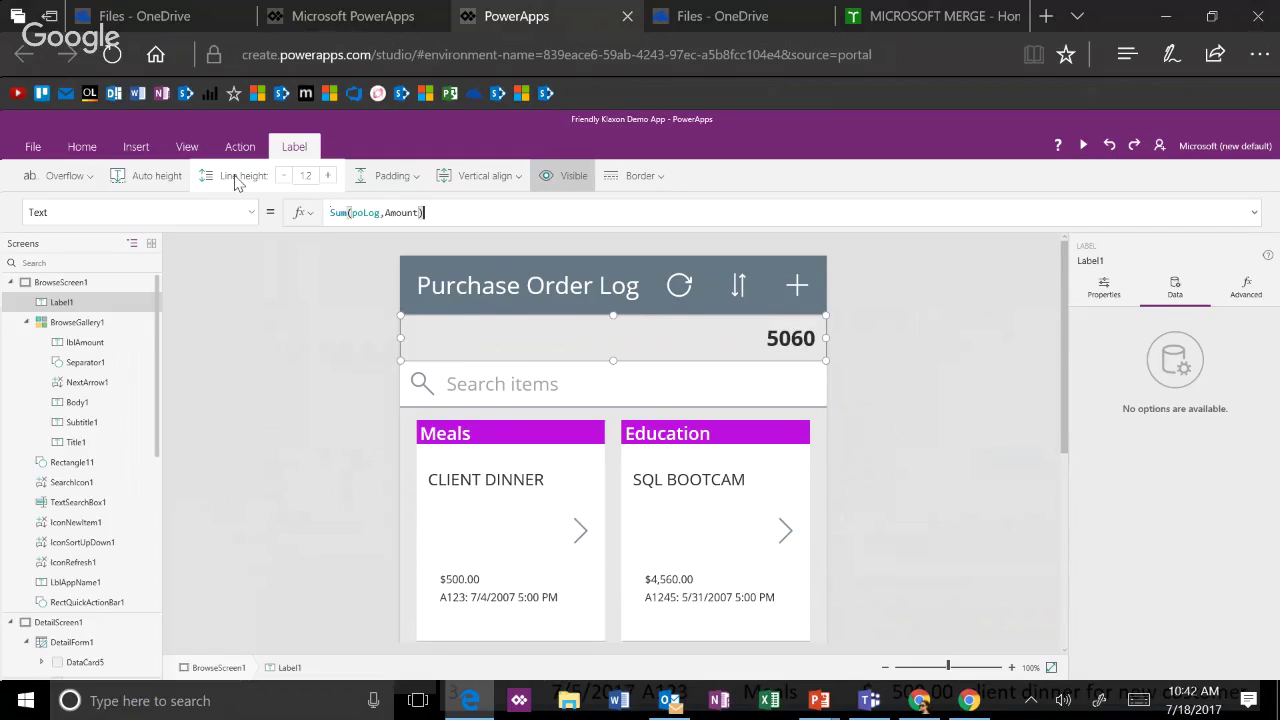
# - Wrap the label's sum in a Text function with the currency format "$#,#.00"
pyautogui.click(331, 212)
pyautogui.write('Text(')
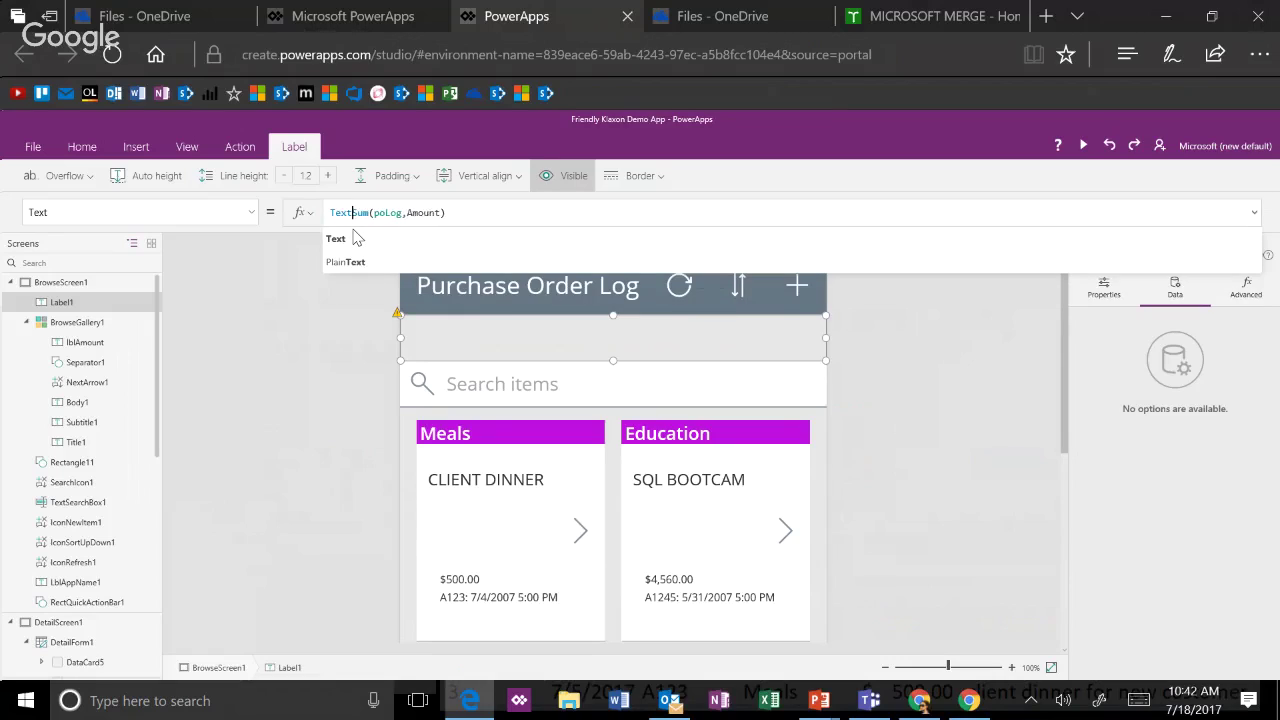
pyautogui.press('End')
pyautogui.write(',')
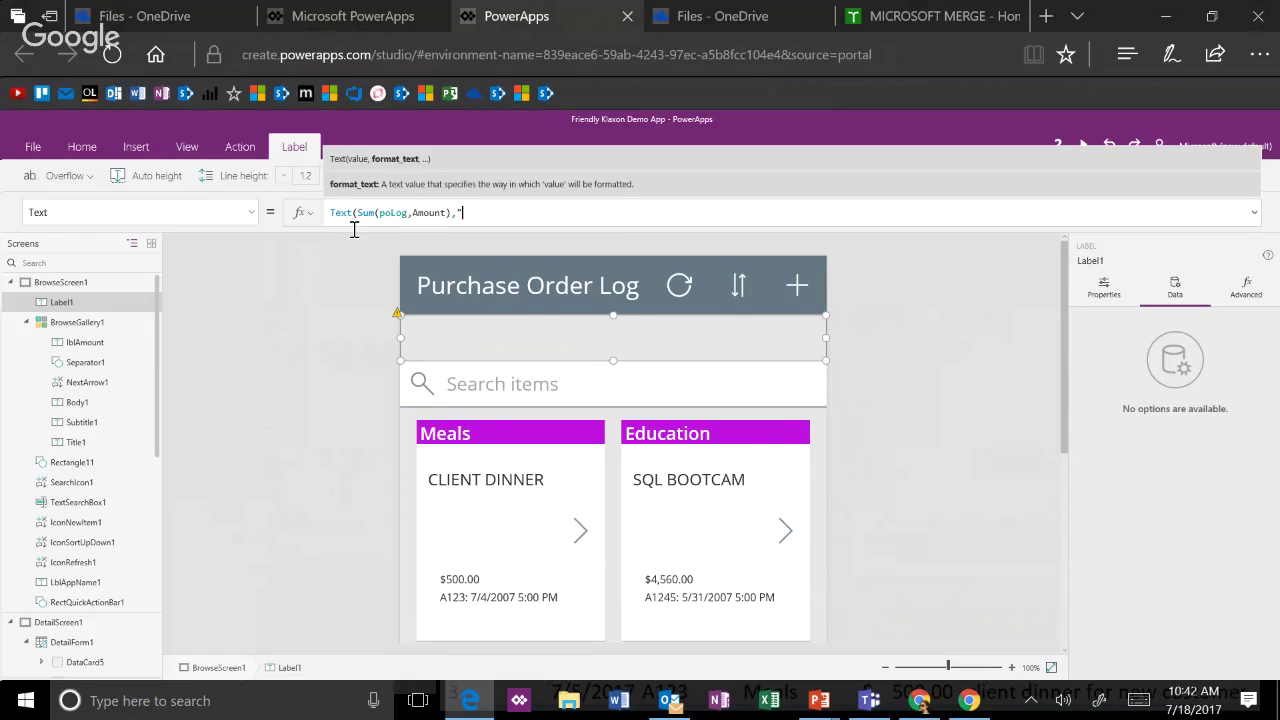
pyautogui.write('"$#,#.00")')
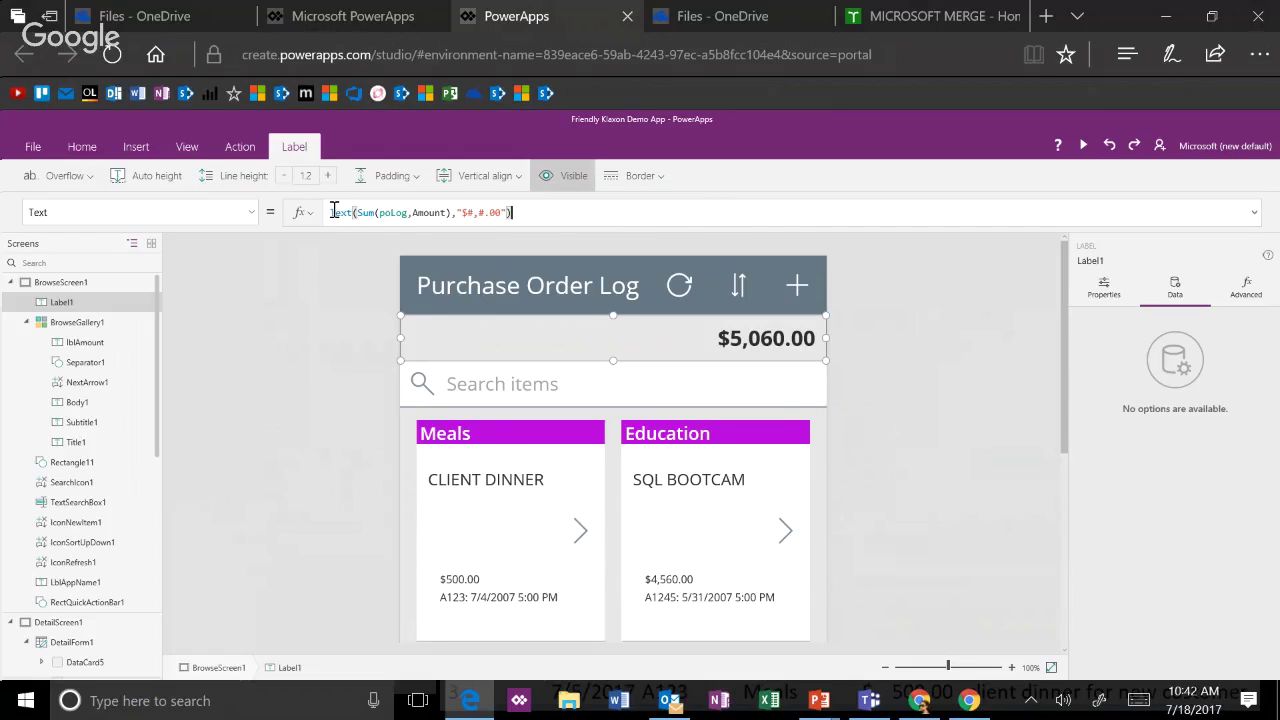
# - Prefix the label's formula with the text "Total PO Value: " joined to the formatted sum by &
pyautogui.click(332, 213)
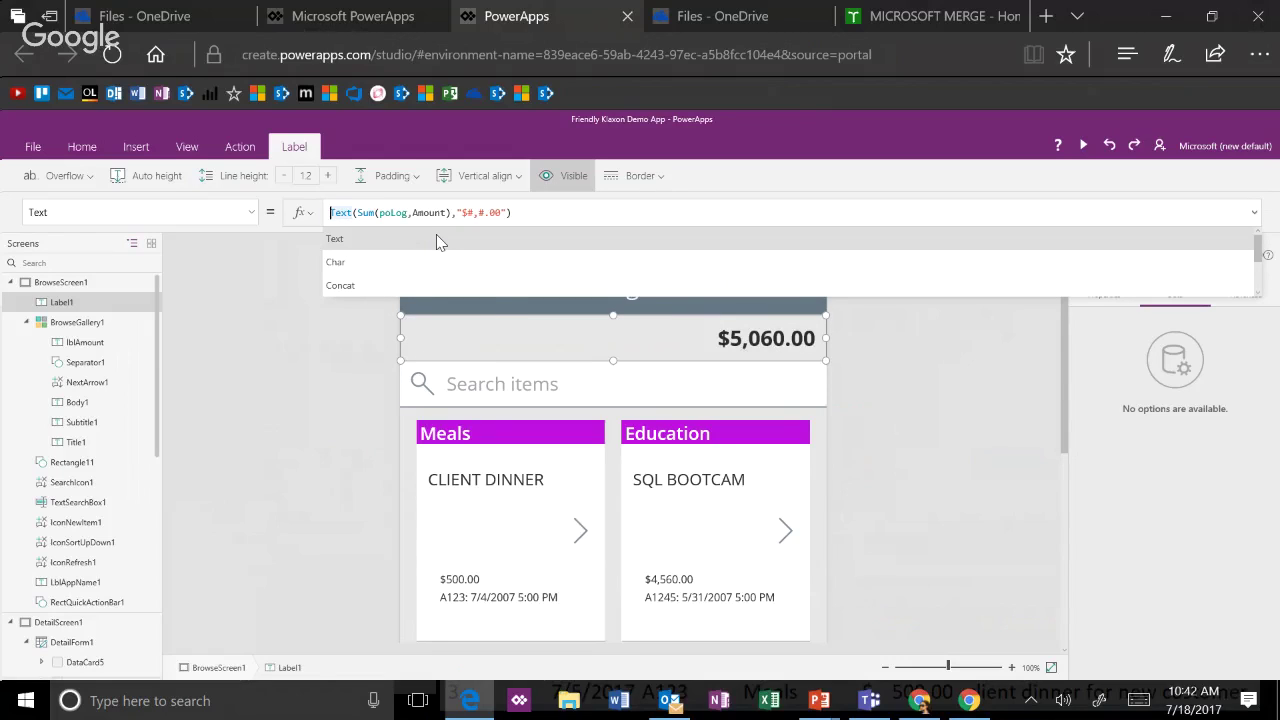
pyautogui.write('"Total PO Value')
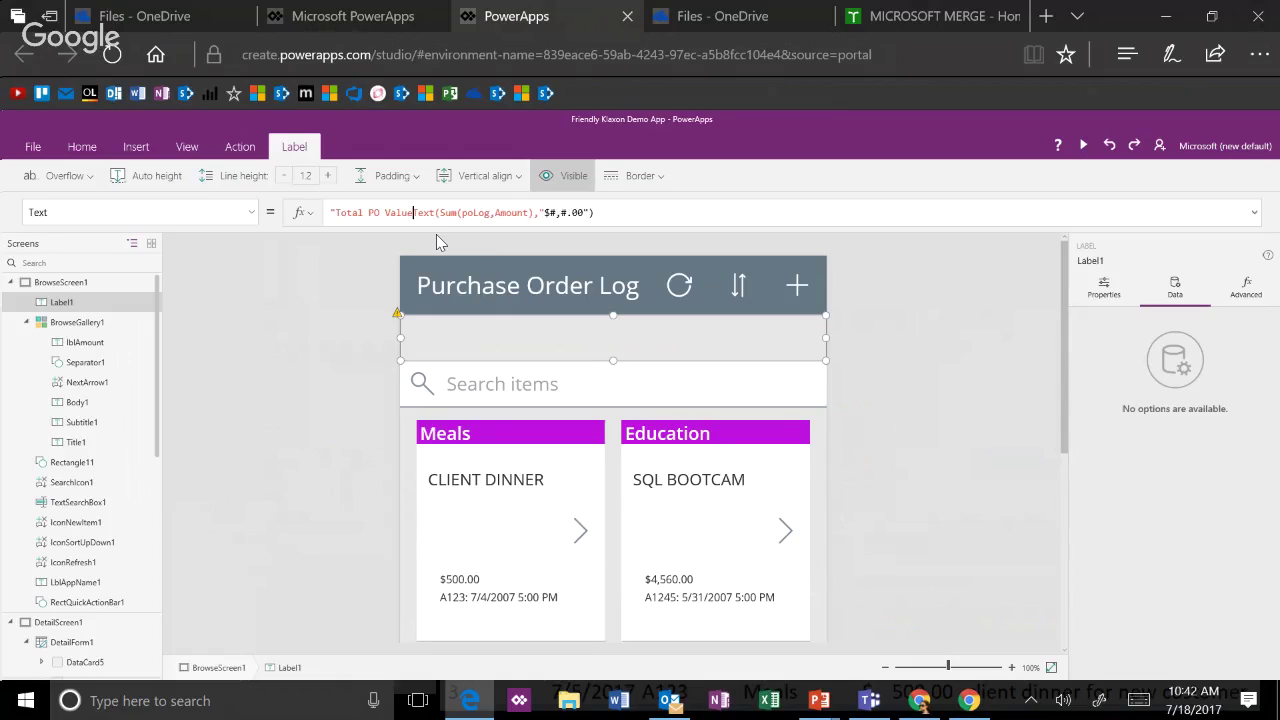
pyautogui.write(':" &')
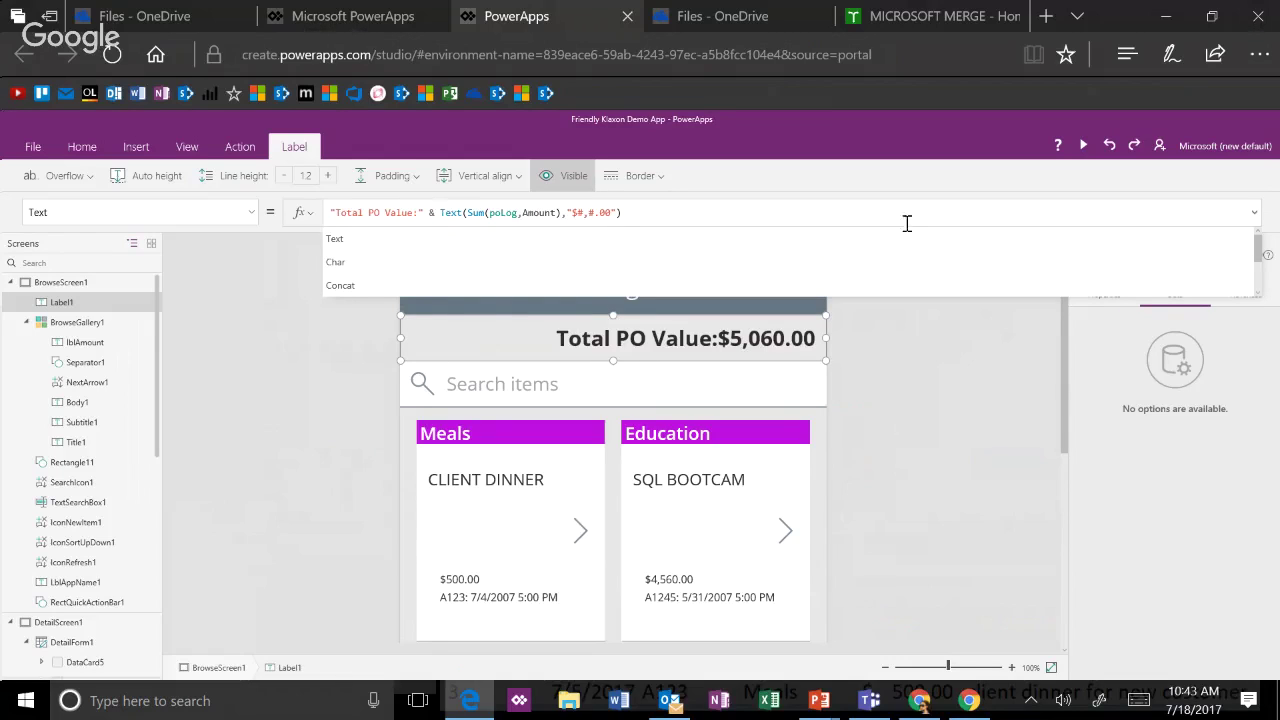
pyautogui.click(944, 354)
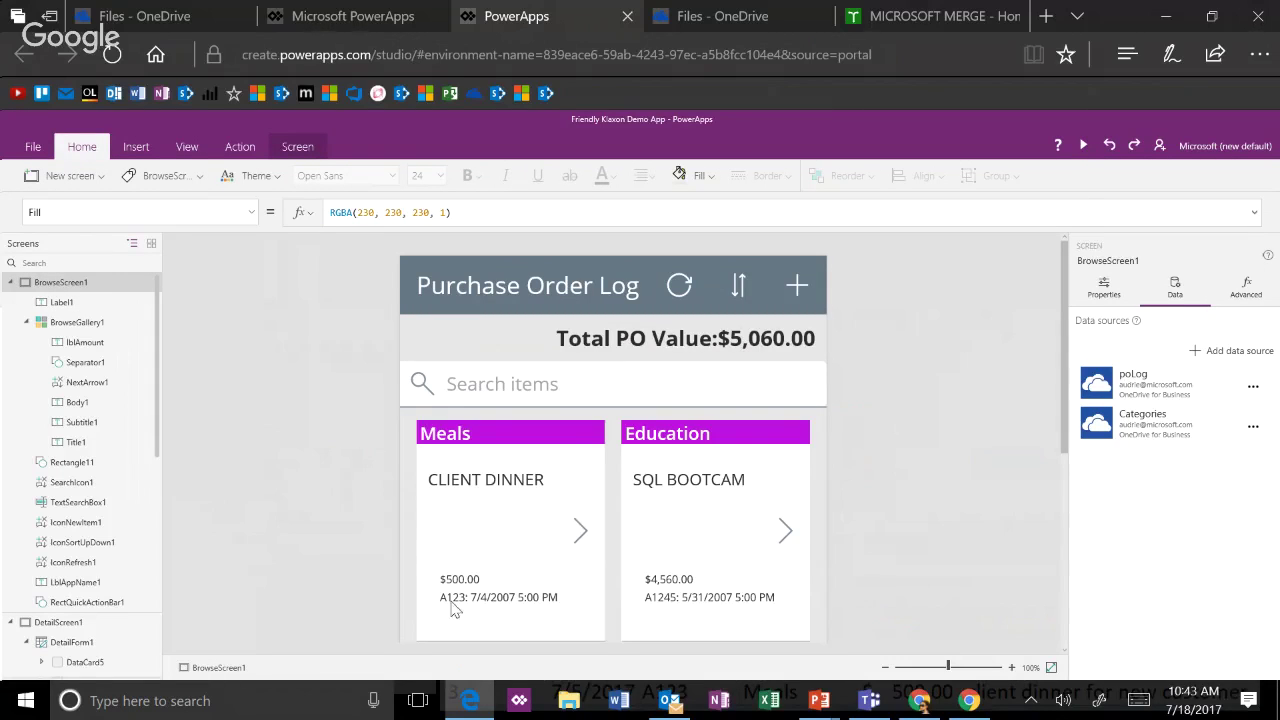
pyautogui.click(722, 348)
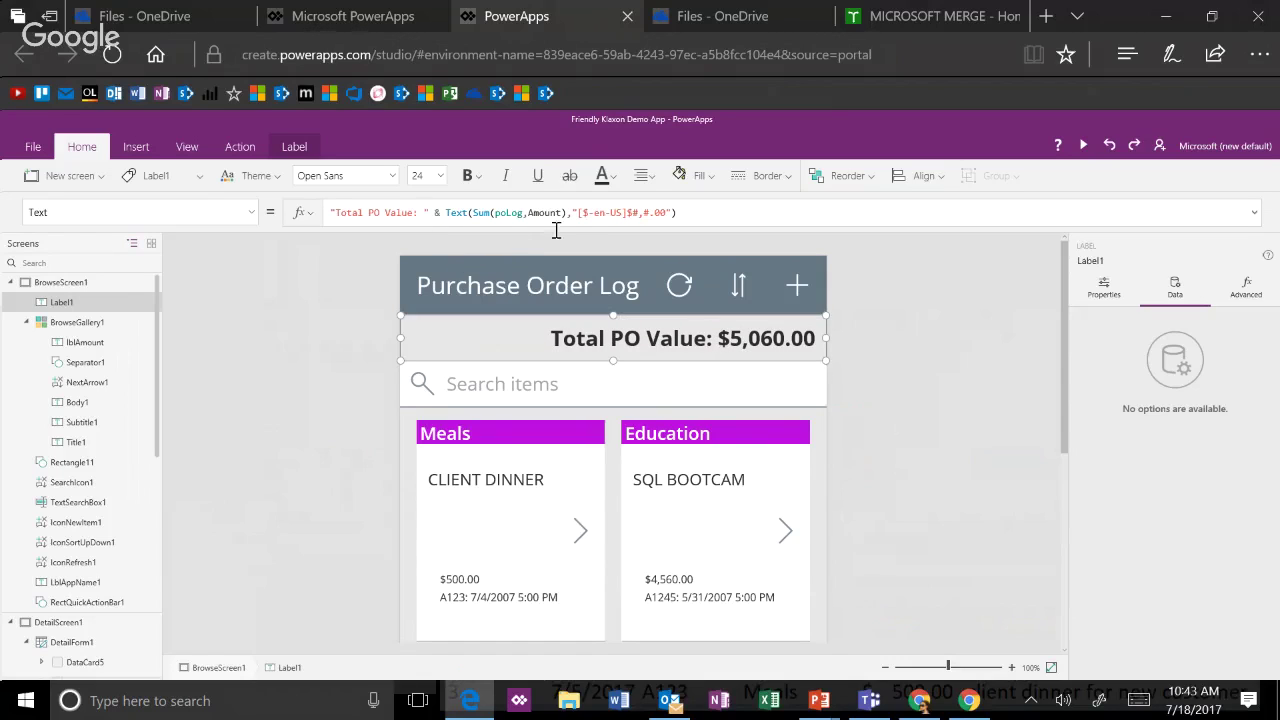
pyautogui.click(905, 379)
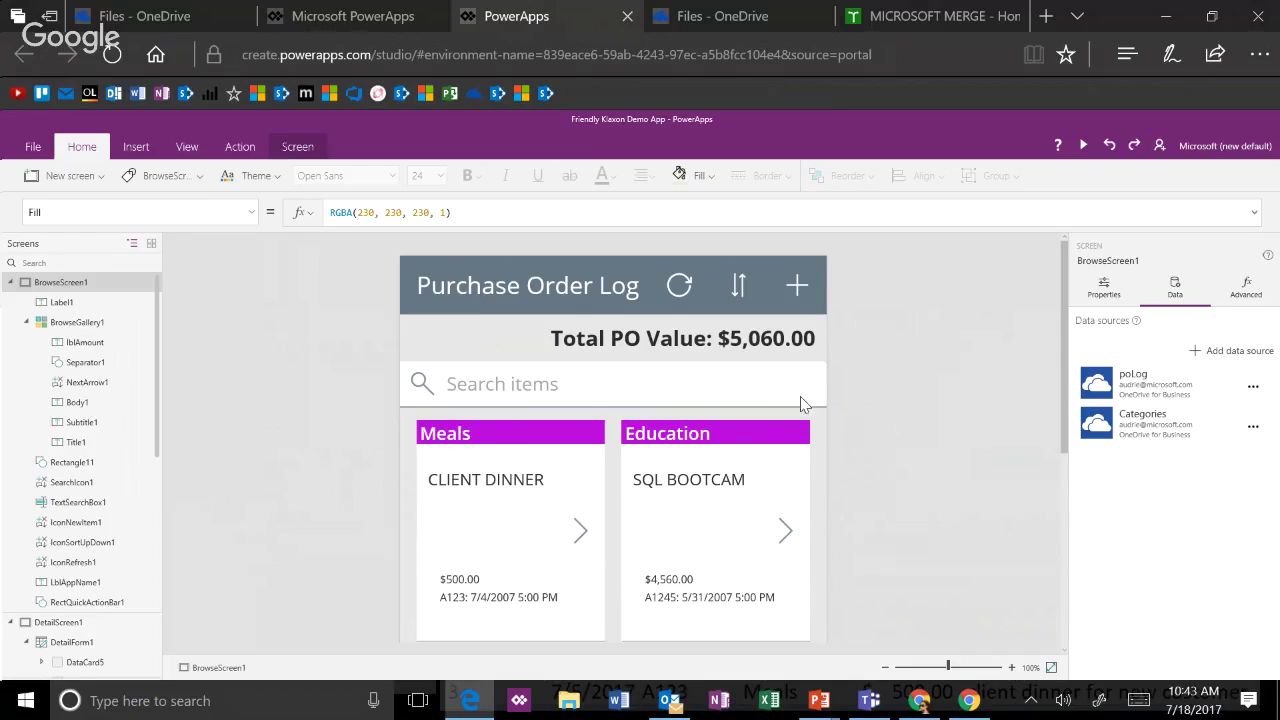
# - Open DetailScreen1 and compare it with the planned detail screen on the presentation slide
pyautogui.click(85, 622)
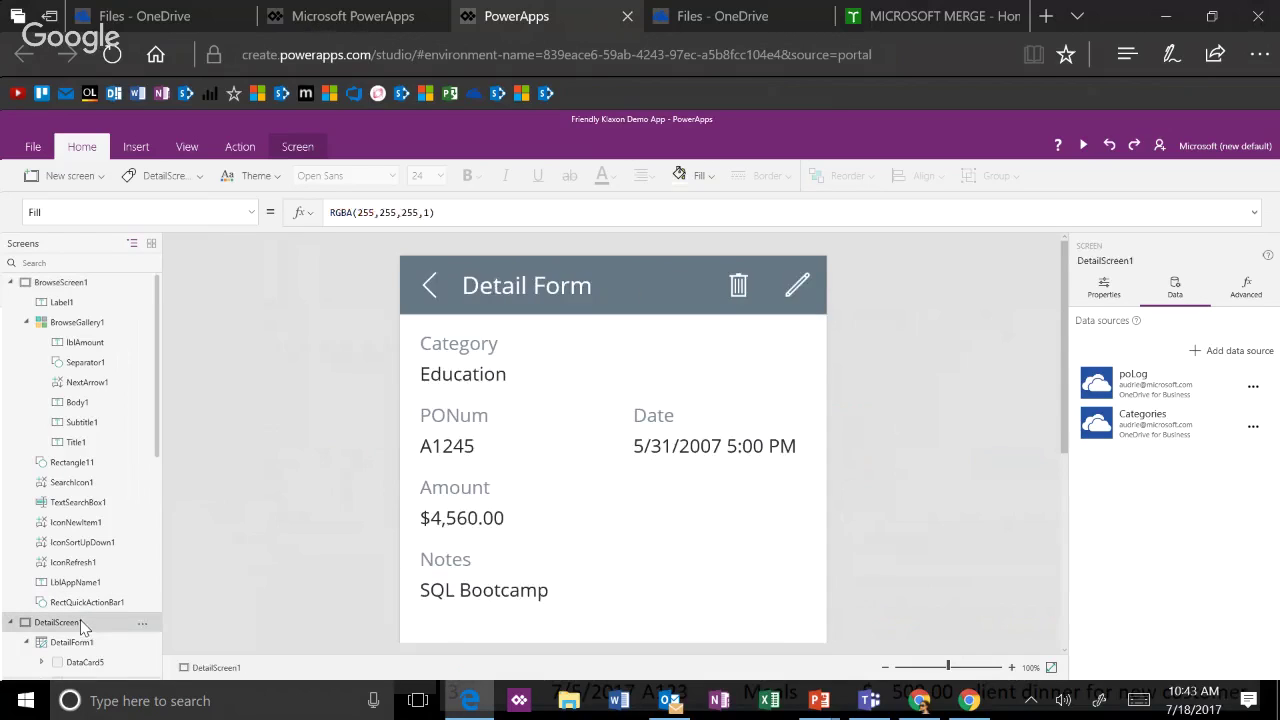
pyautogui.scroll(-1, 785, 508)
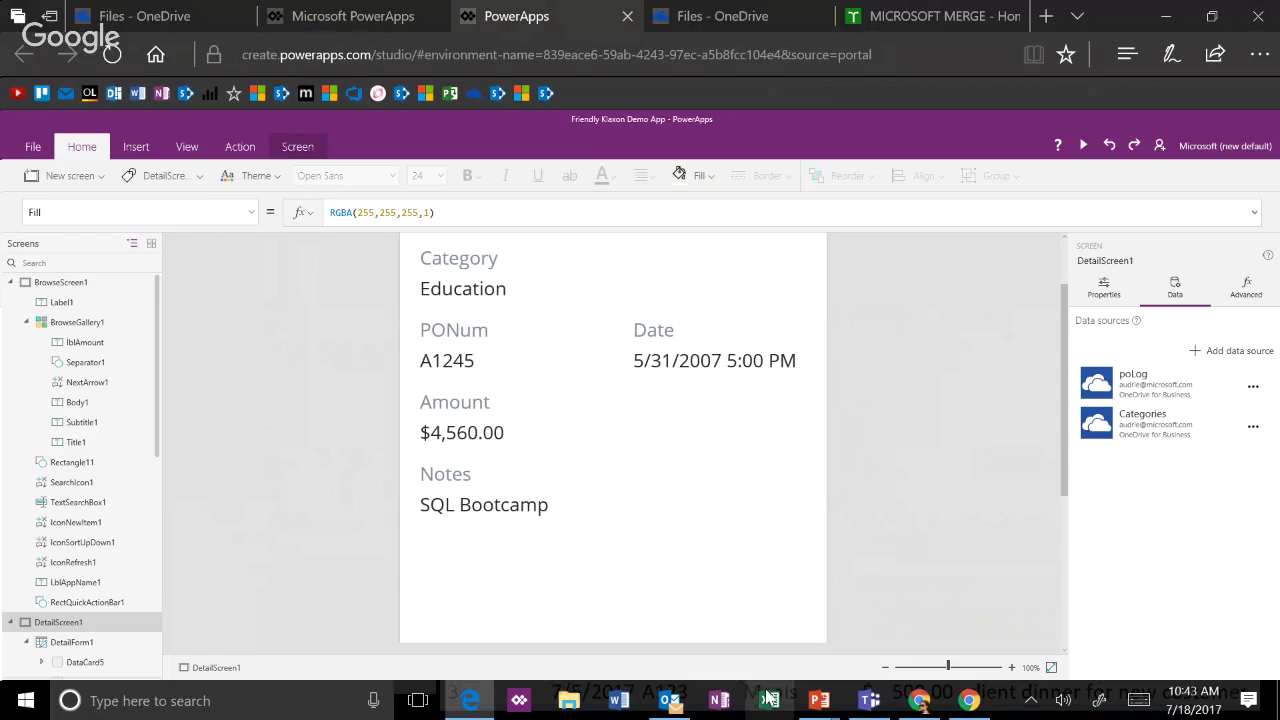
pyautogui.moveTo(818, 705)
pyautogui.click(883, 648)
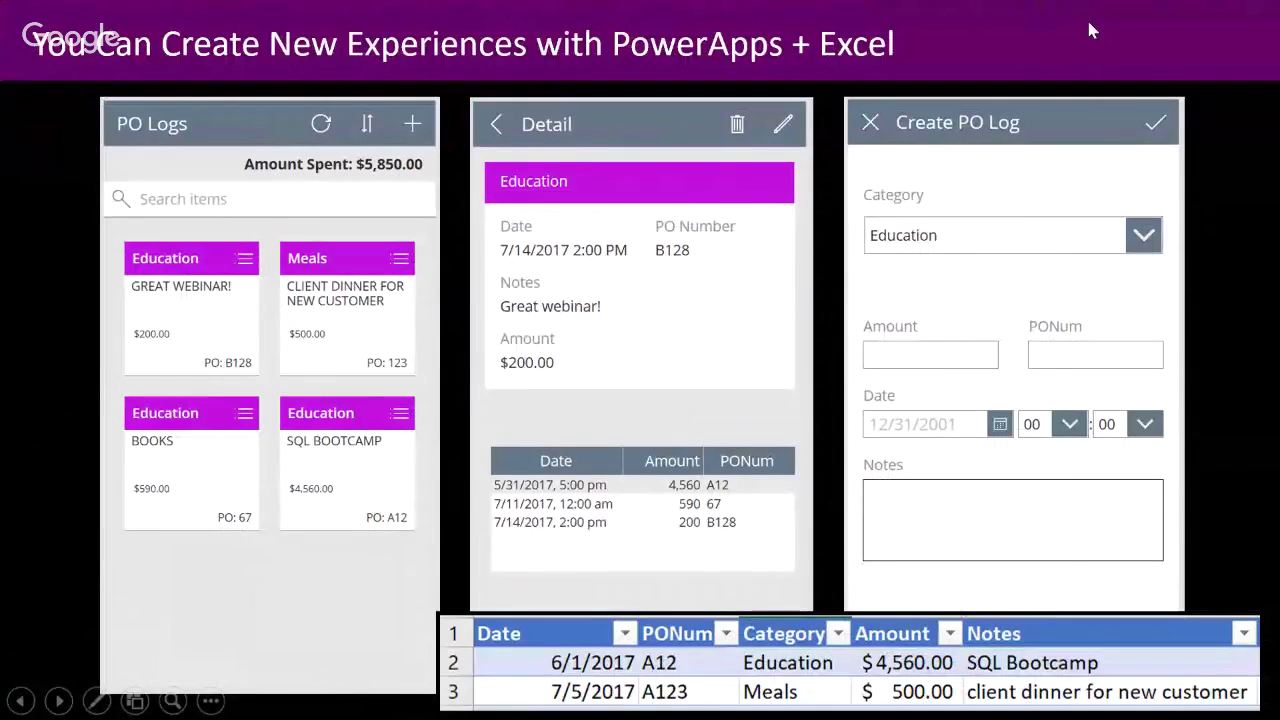
pyautogui.hotkey('alt', 'Tab')
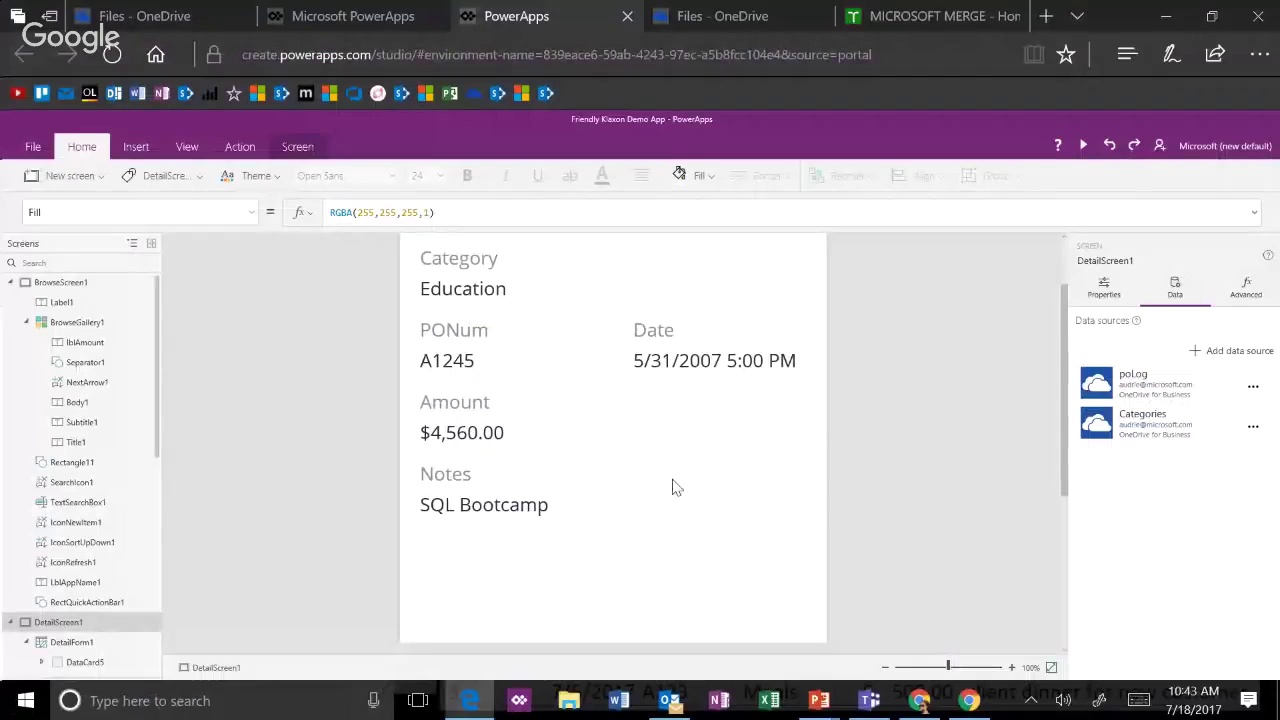
# - Shorten the detail form on DetailScreen1 so that it ends just below the Notes field
pyautogui.click(674, 486)
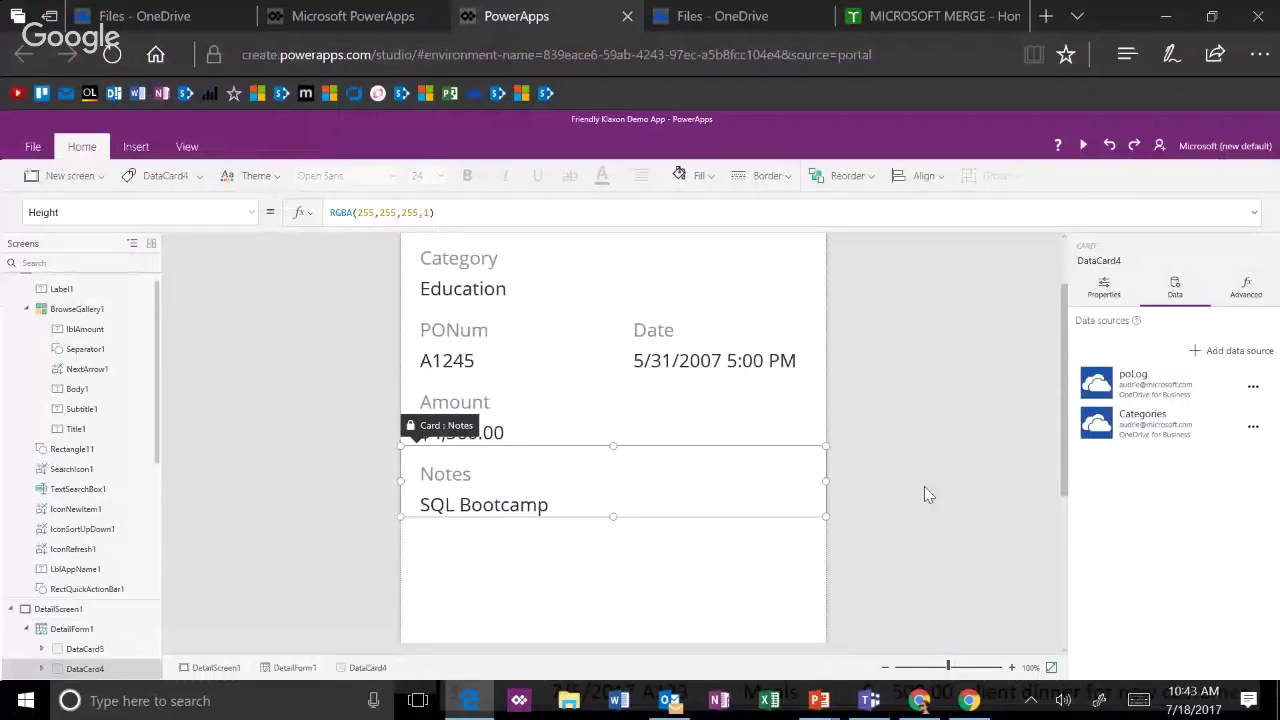
pyautogui.click(897, 443)
pyautogui.click(660, 358)
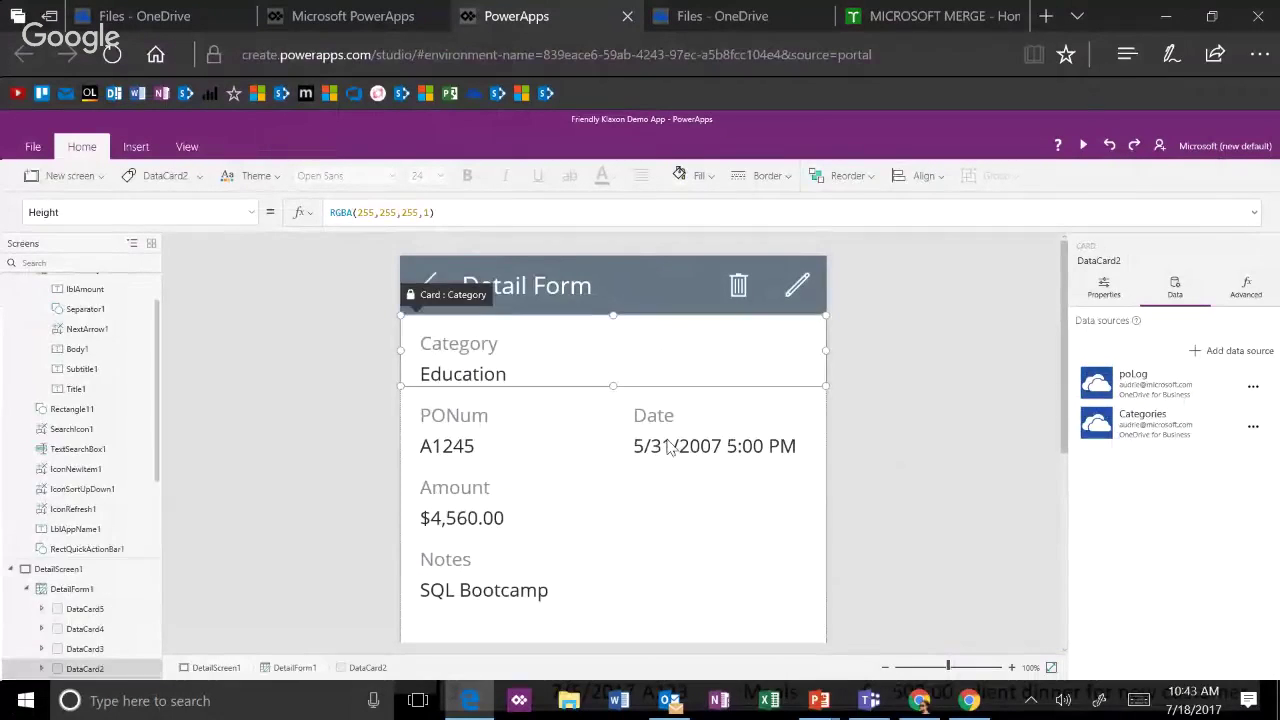
pyautogui.scroll(-1, 706, 534)
pyautogui.click(640, 603)
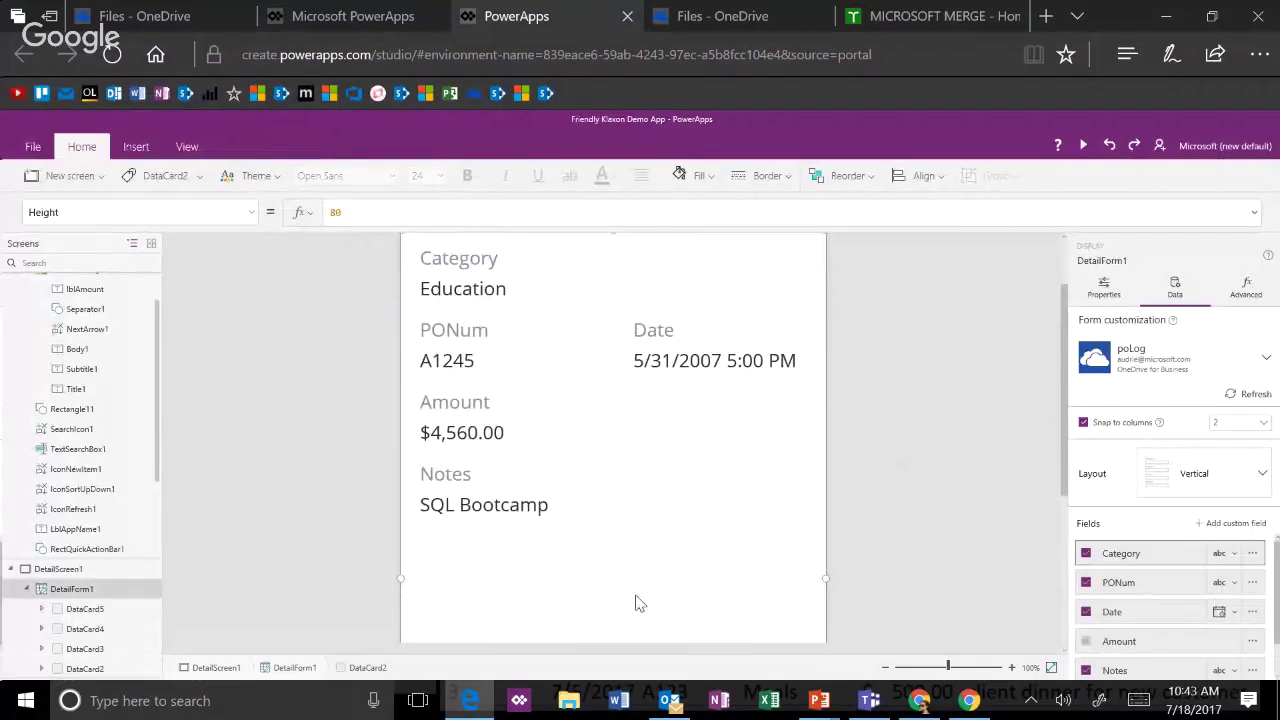
pyautogui.scroll(-1, 960, 507)
pyautogui.moveTo(1063, 518); pyautogui.dragTo(1077, 645)
pyautogui.click(614, 549)
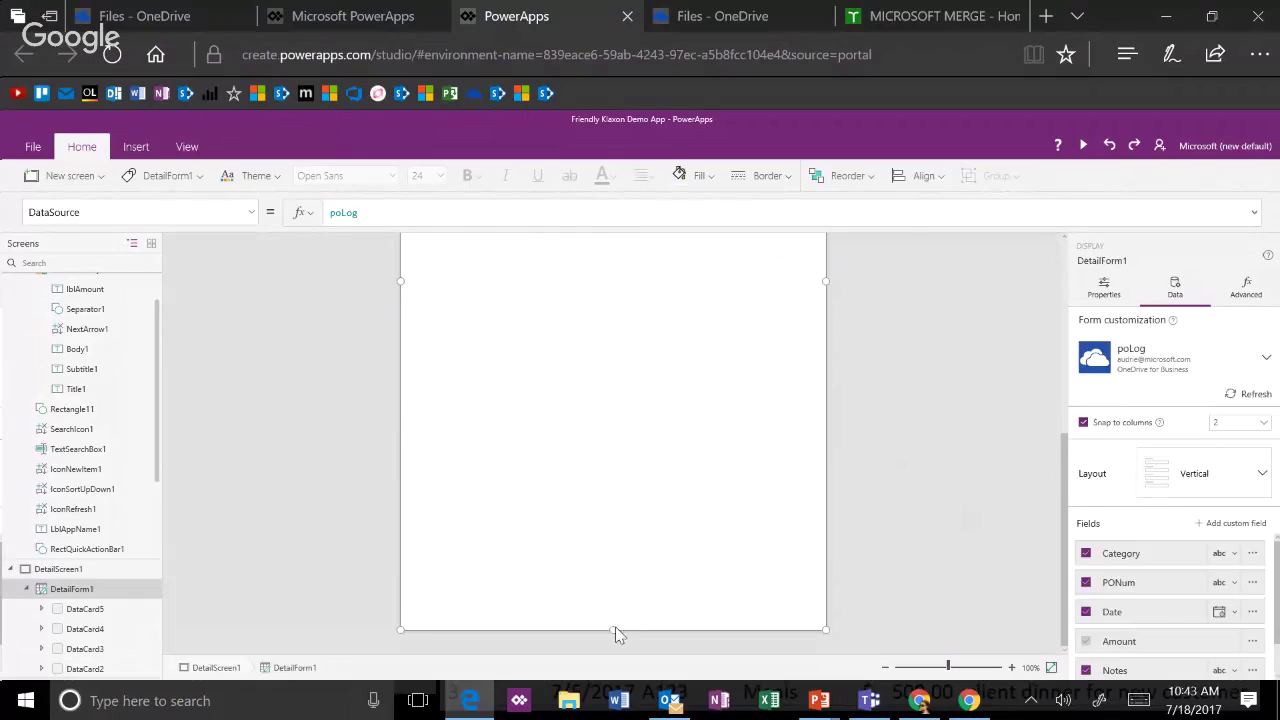
pyautogui.moveTo(609, 622); pyautogui.dragTo(610, 271)
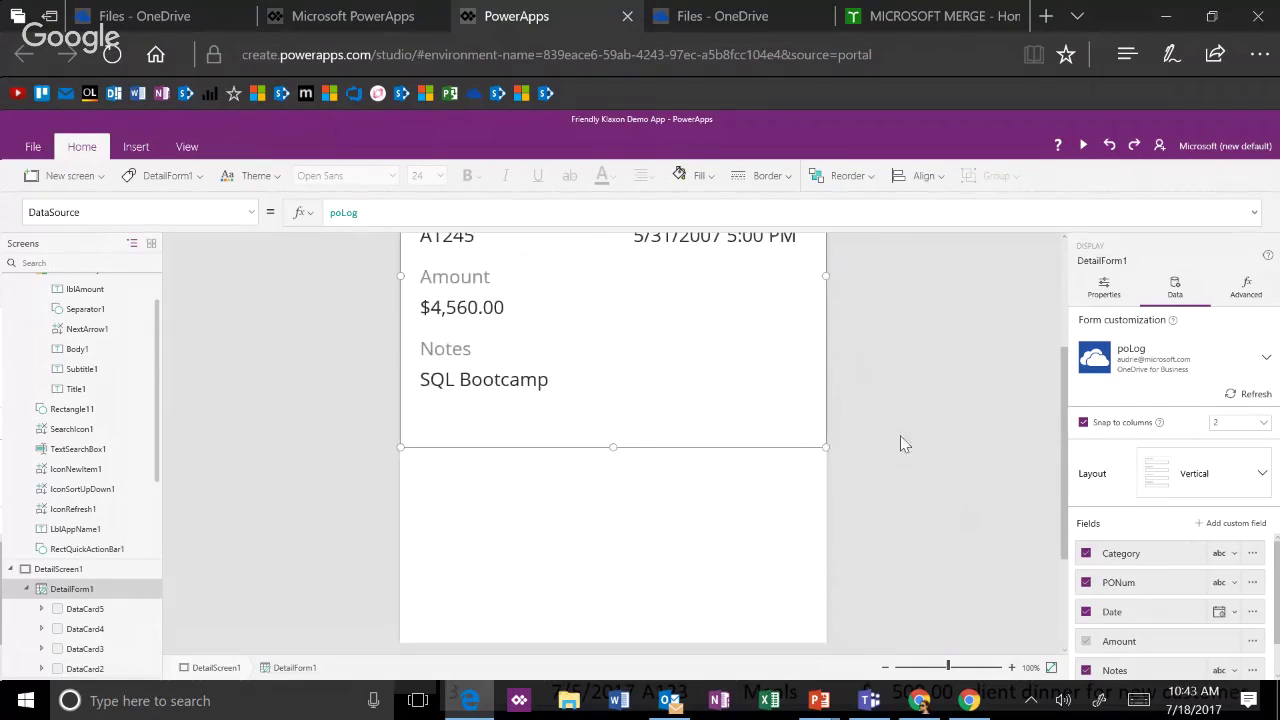
pyautogui.moveTo(613, 448); pyautogui.dragTo(612, 423)
pyautogui.click(975, 450)
pyautogui.scroll(3, 1065, 470)
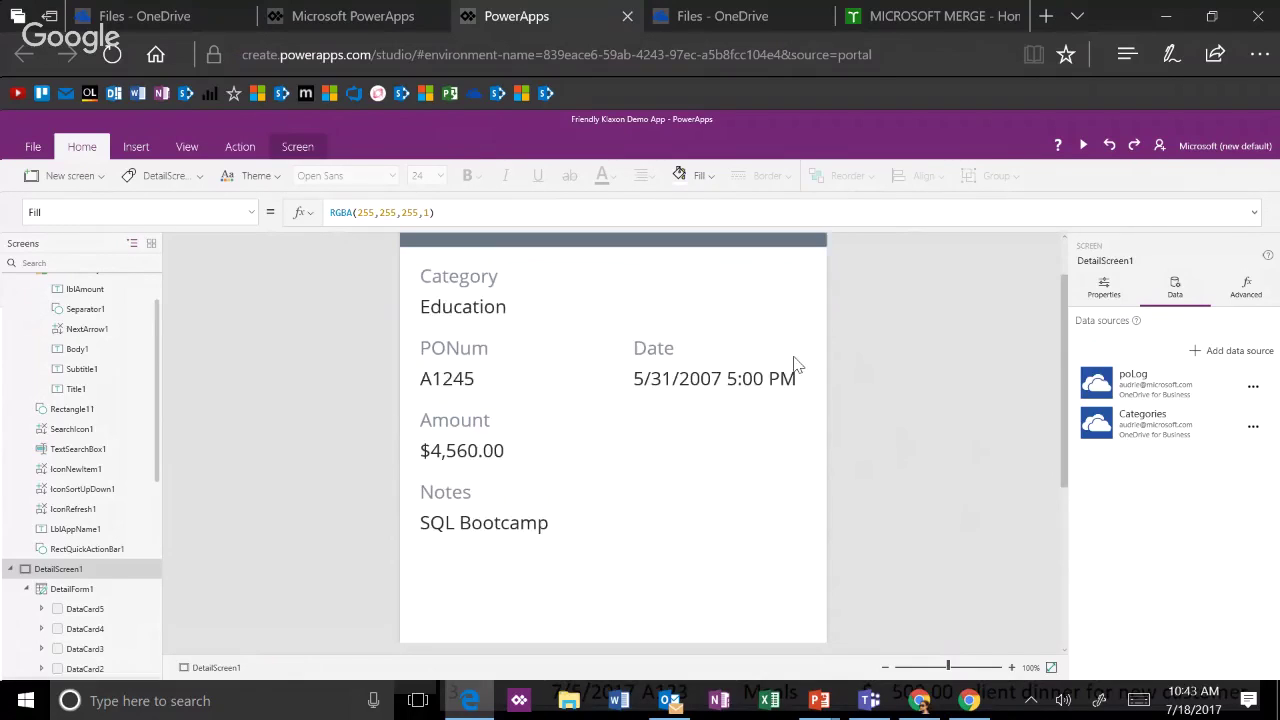
# - Insert a data table on DetailScreen1 and align it to the bottom of the screen, below the detail form
pyautogui.click(140, 147)
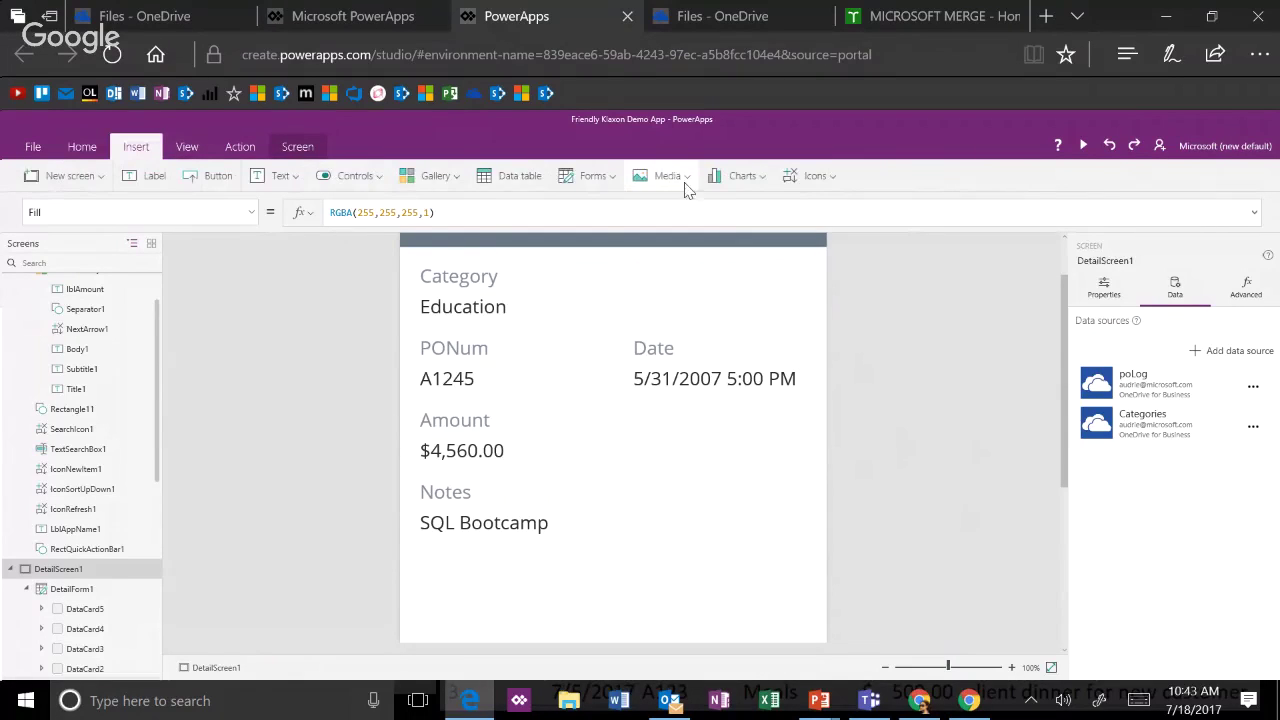
pyautogui.click(534, 186)
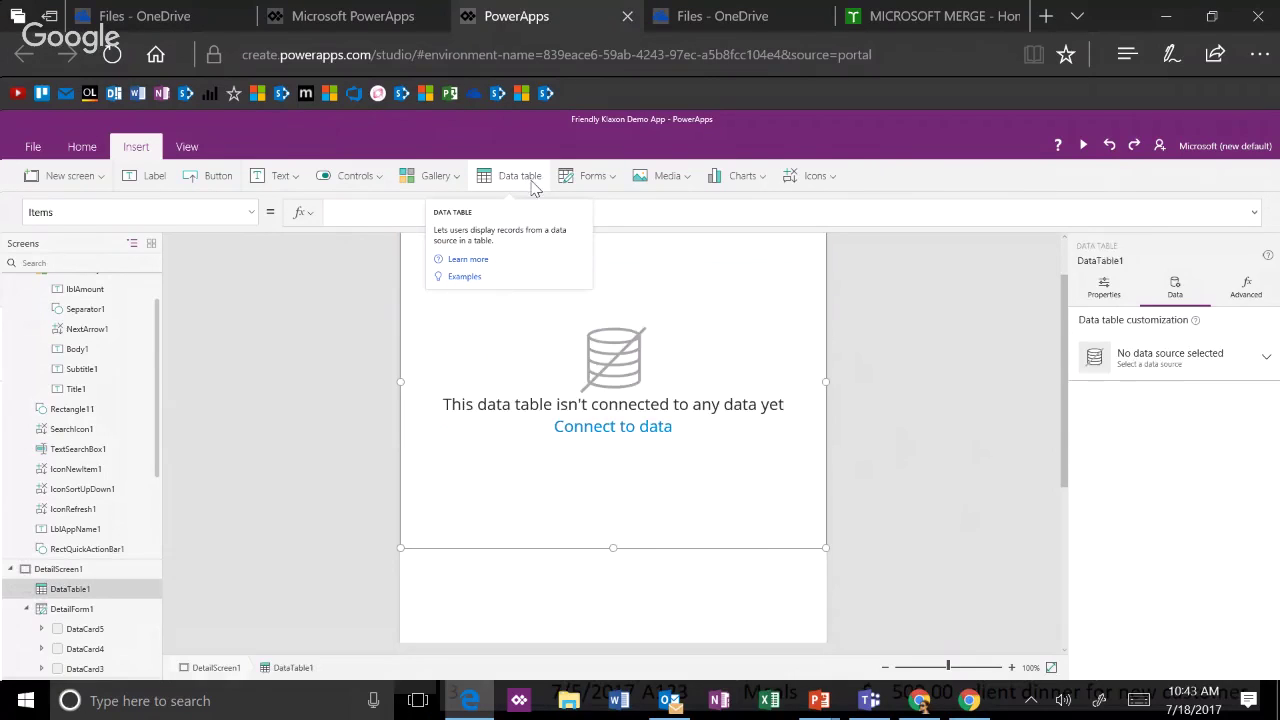
pyautogui.click(1063, 486)
pyautogui.click(757, 405)
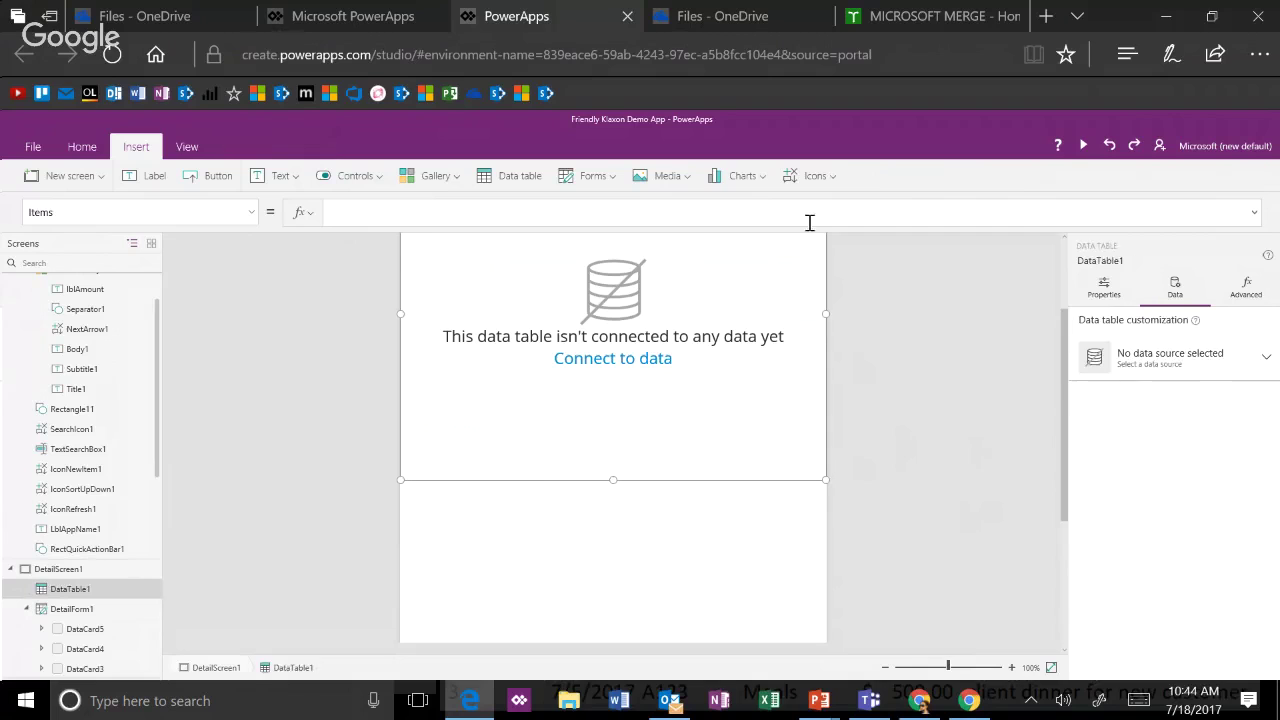
pyautogui.click(86, 148)
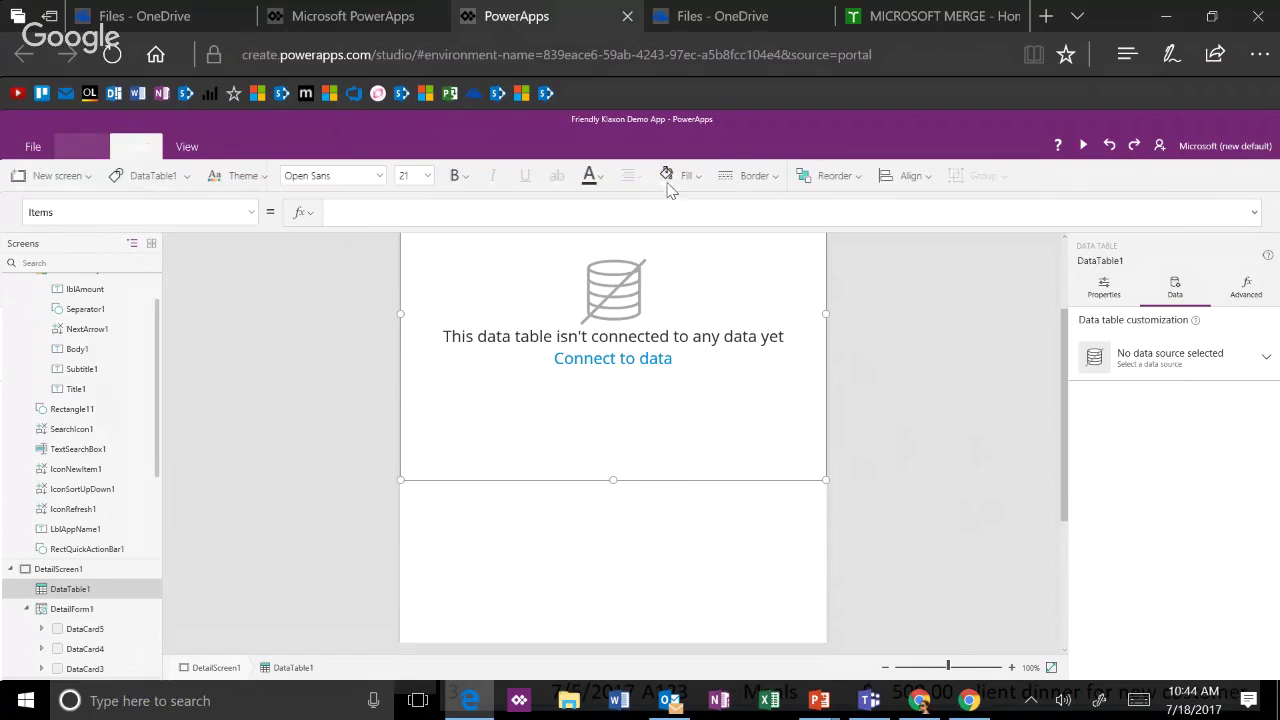
pyautogui.click(912, 176)
pyautogui.click(935, 326)
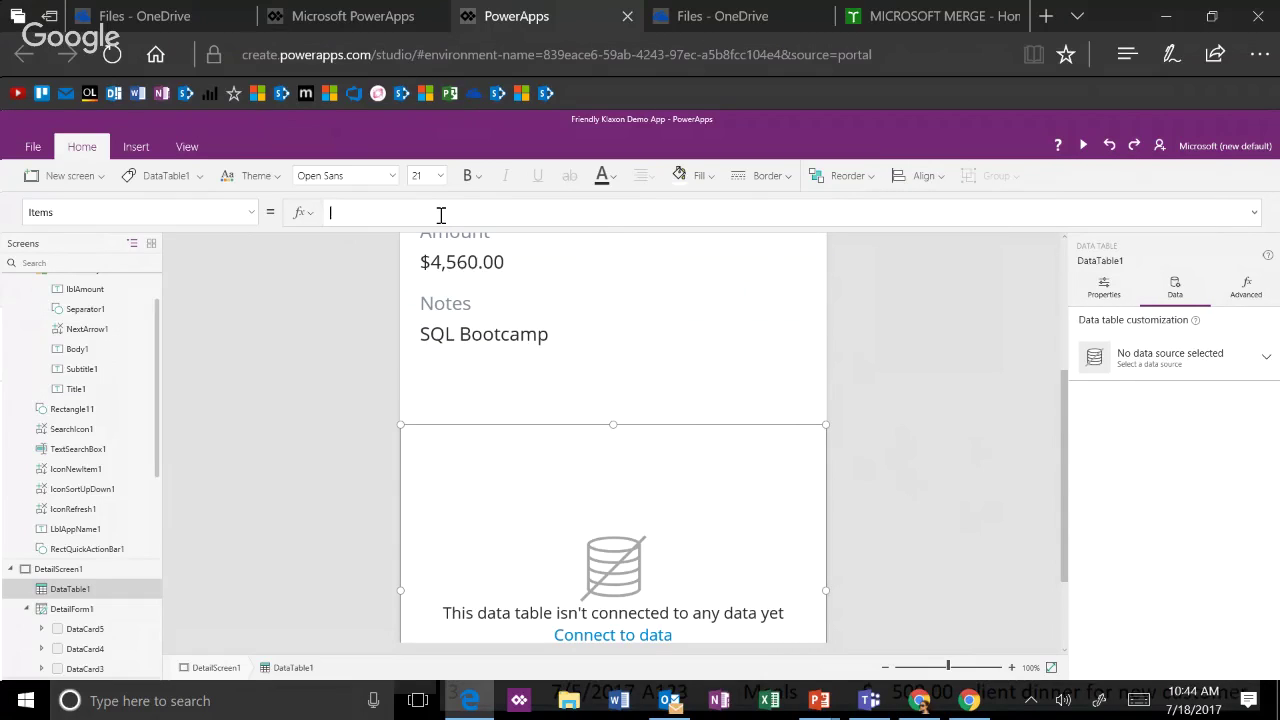
# - Set the data table's Items property to Filter(poLog,BrowseGallery1.Selected.Category=Category)
pyautogui.write('poLog')
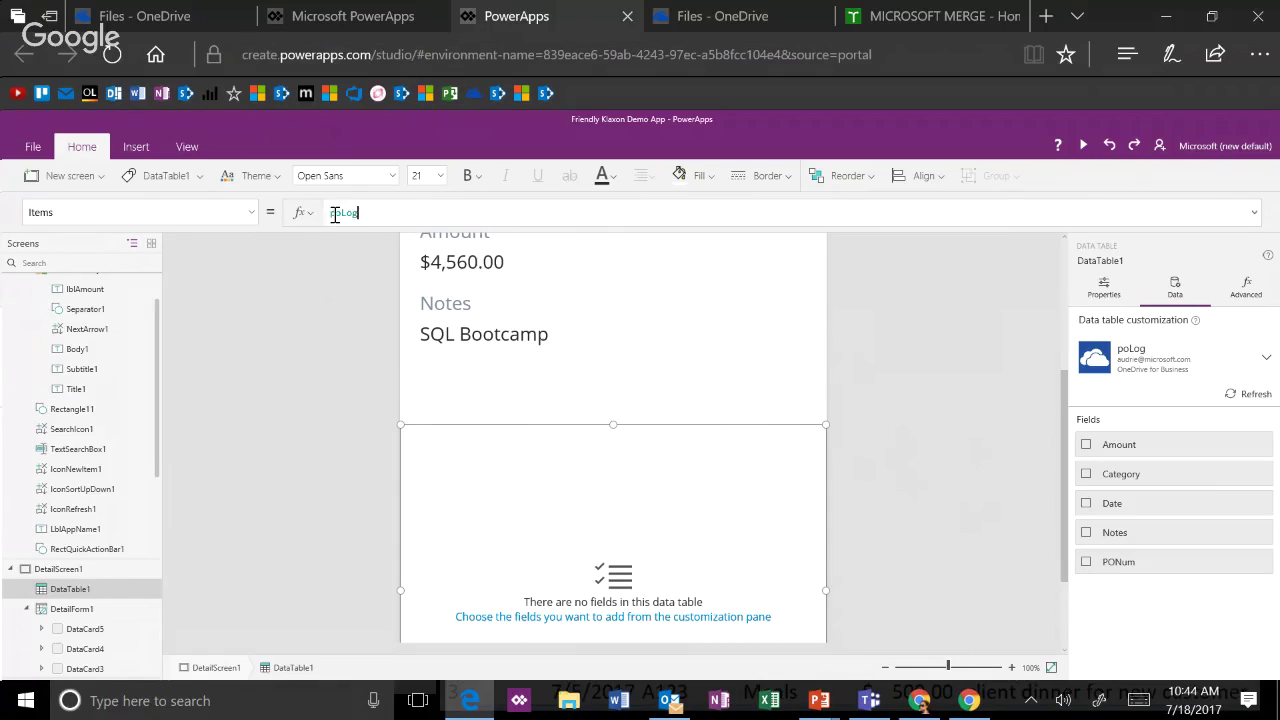
pyautogui.write('Filter(')
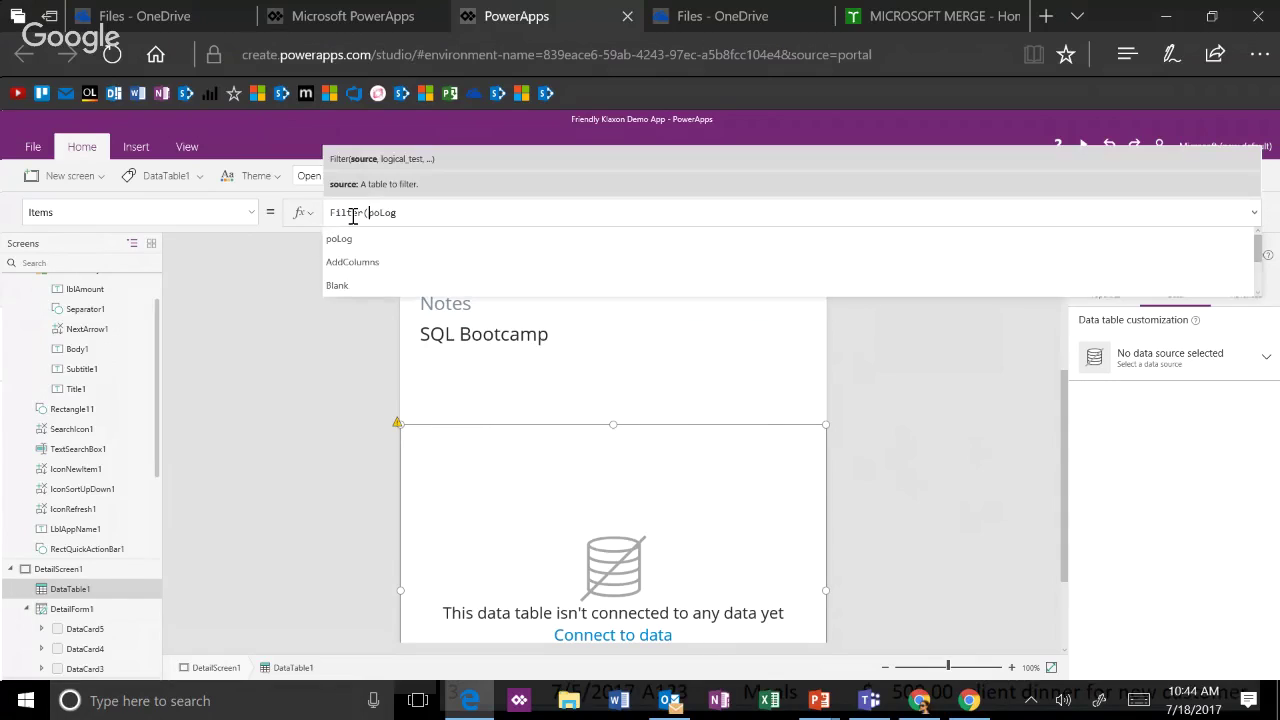
pyautogui.write(',')
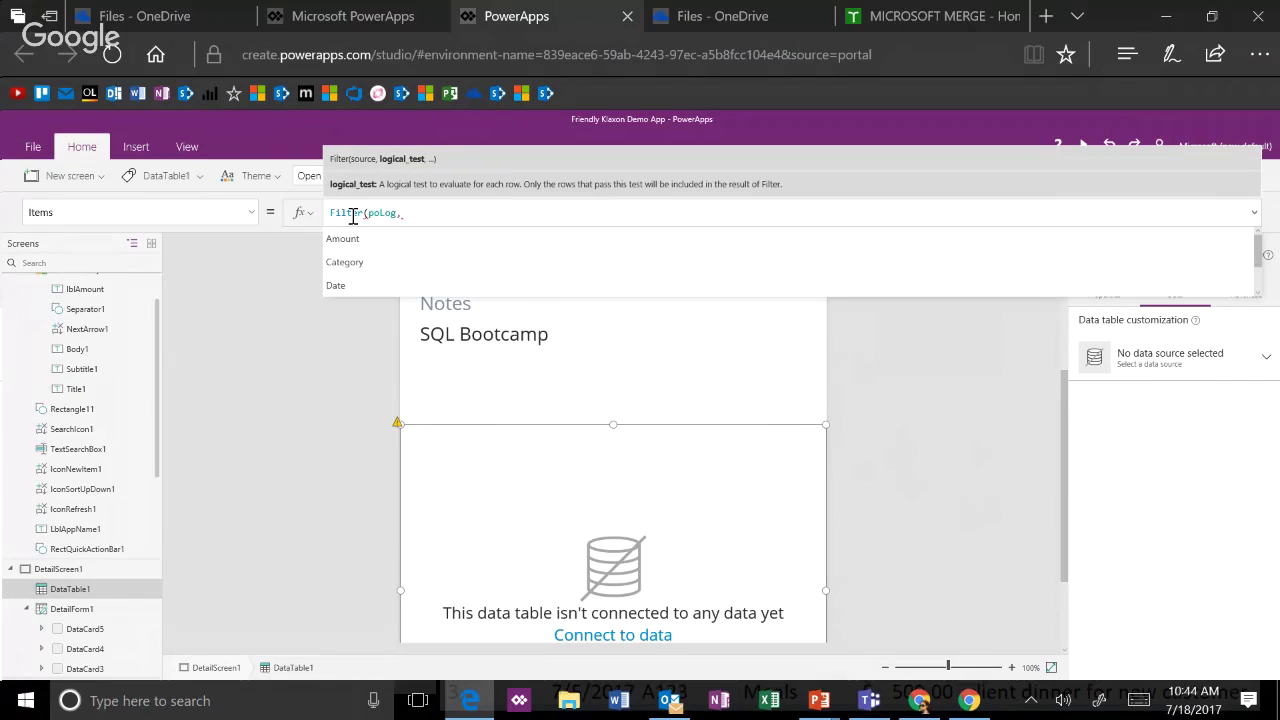
pyautogui.write('Brow')
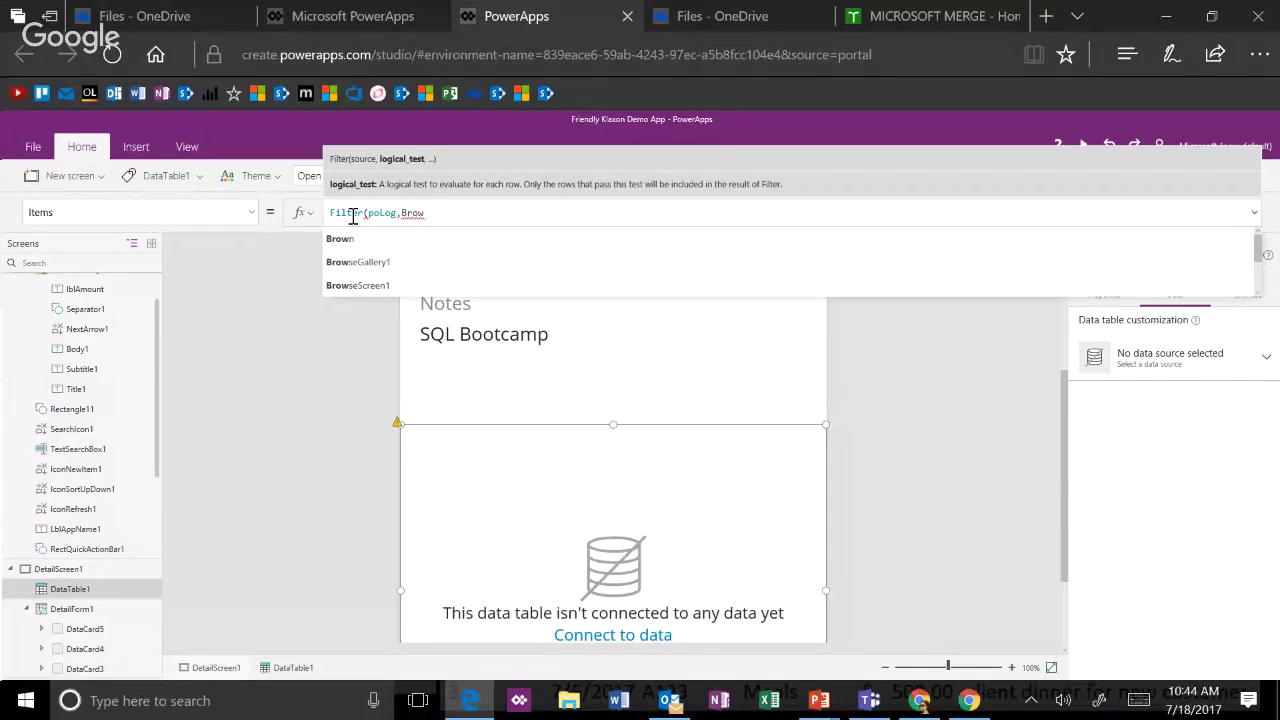
pyautogui.press('Down')
pyautogui.press('Down')
pyautogui.press('Tab')
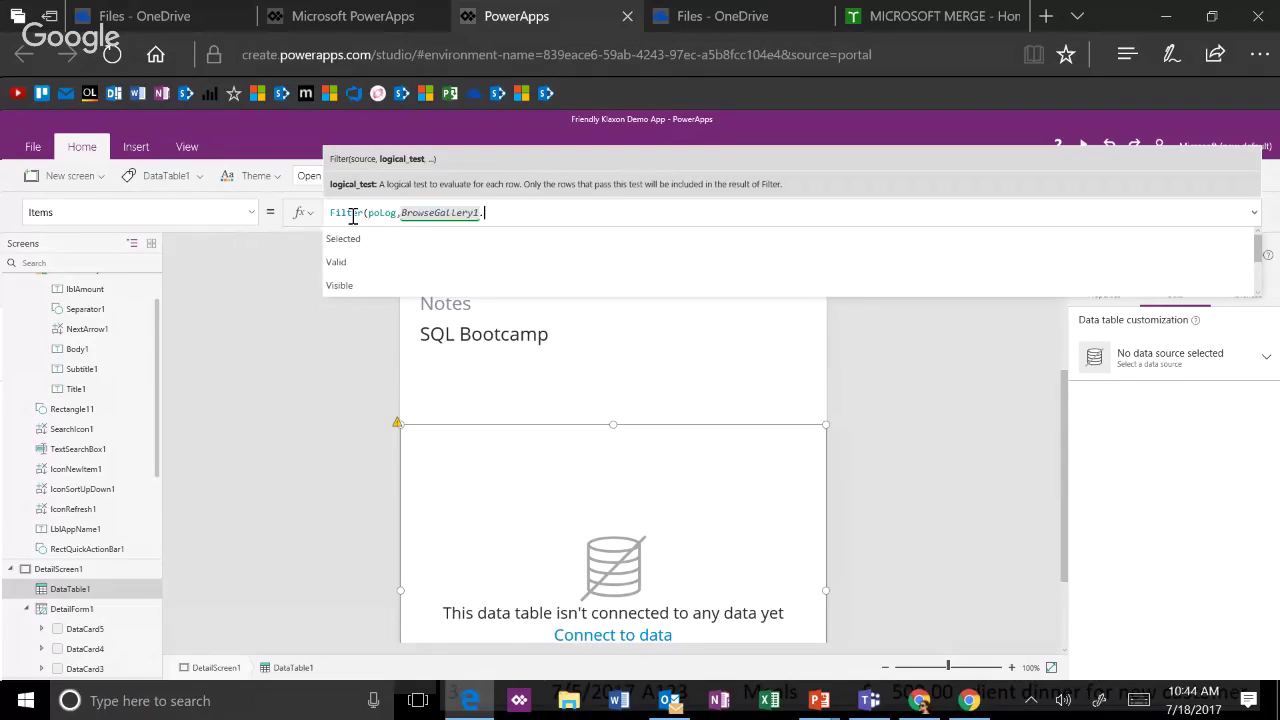
pyautogui.write('.Selected')
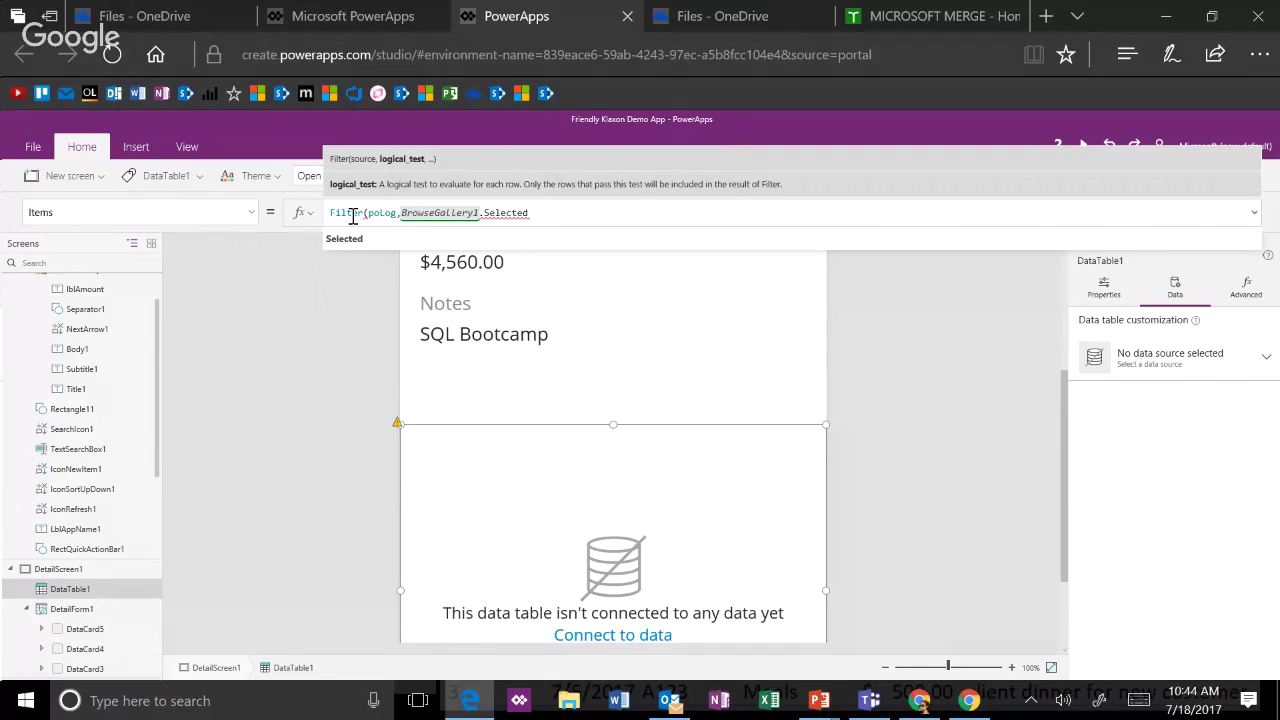
pyautogui.write('.Category=C')
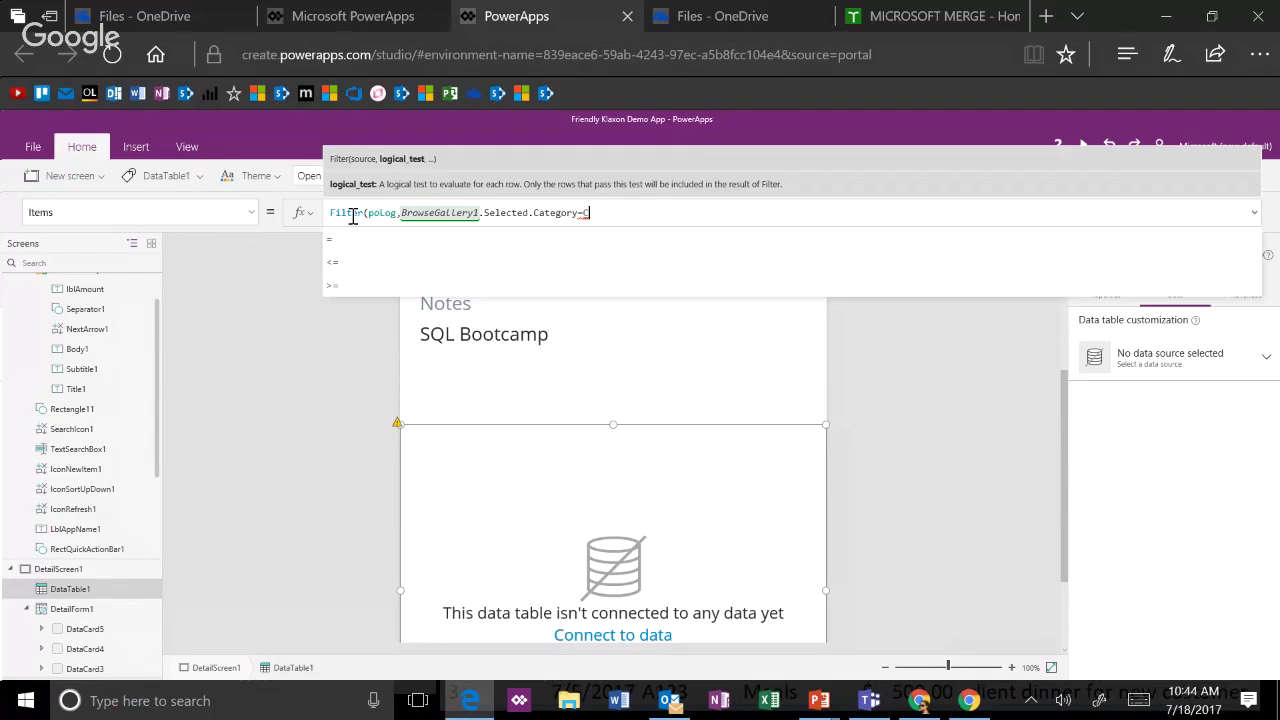
pyautogui.write('ategory)')
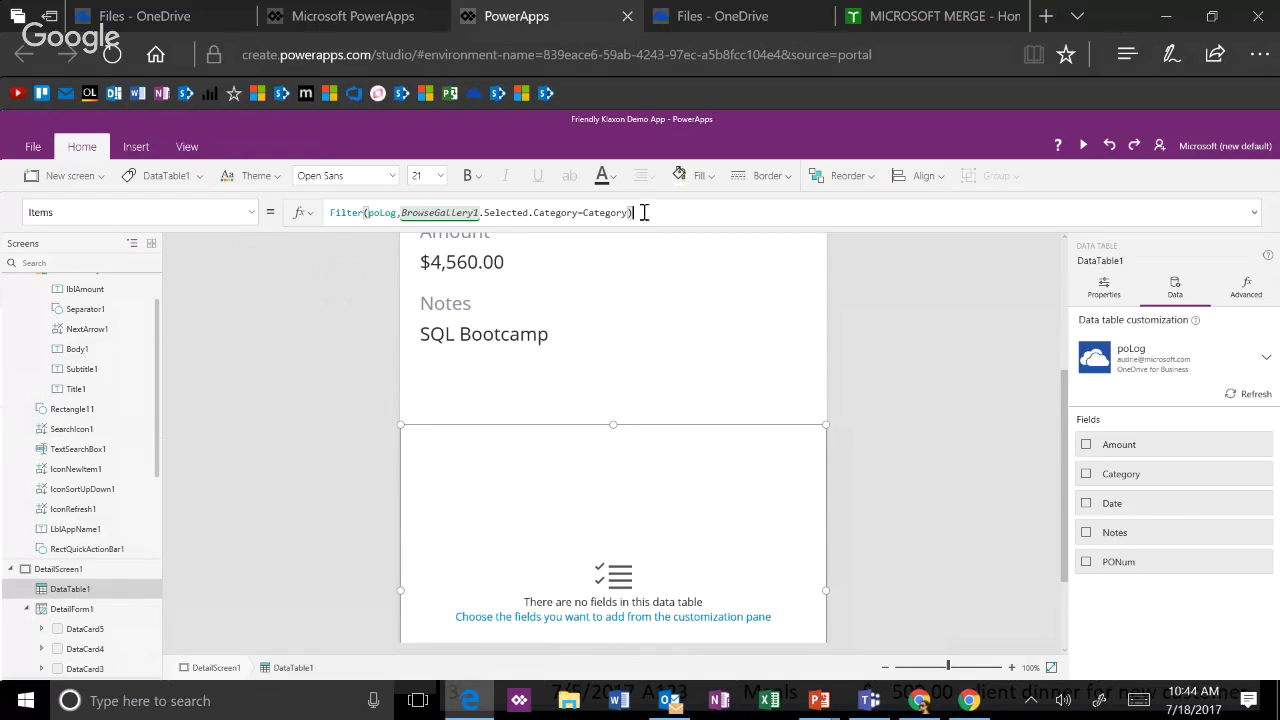
# - Add the Date, PONum and Amount fields to the data table, leaving Category out
pyautogui.click(1086, 504)
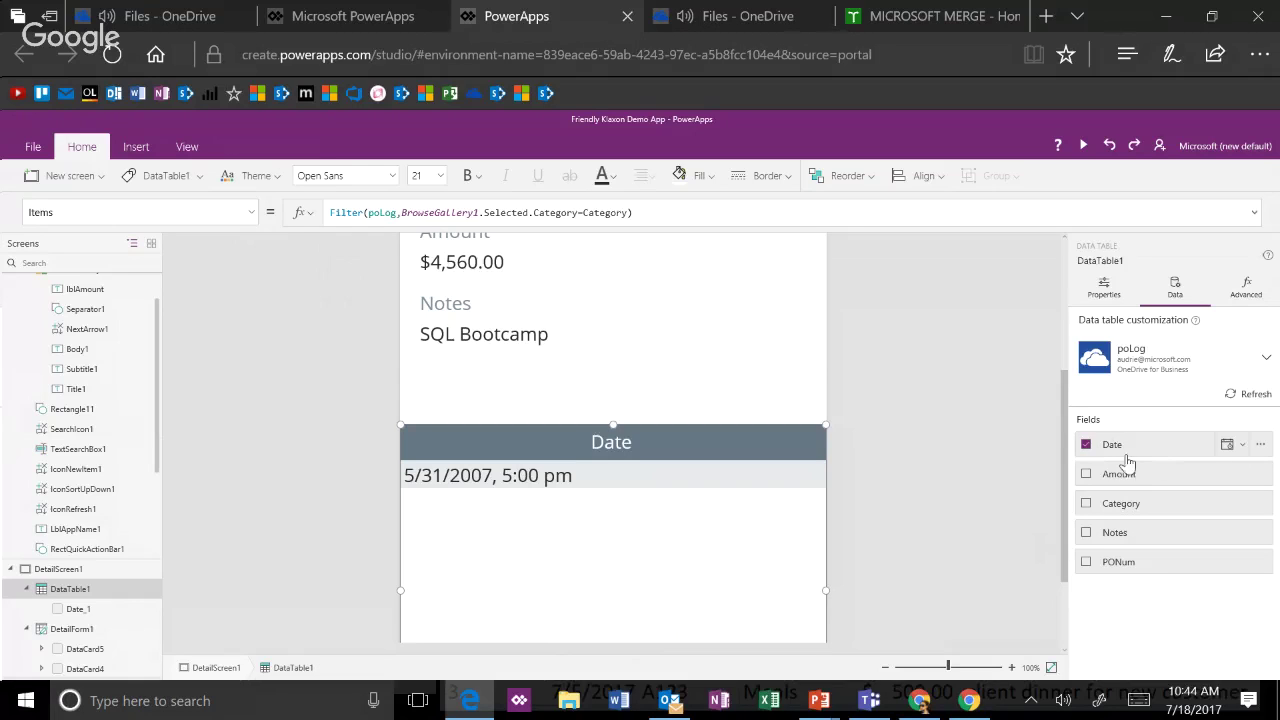
pyautogui.click(1087, 504)
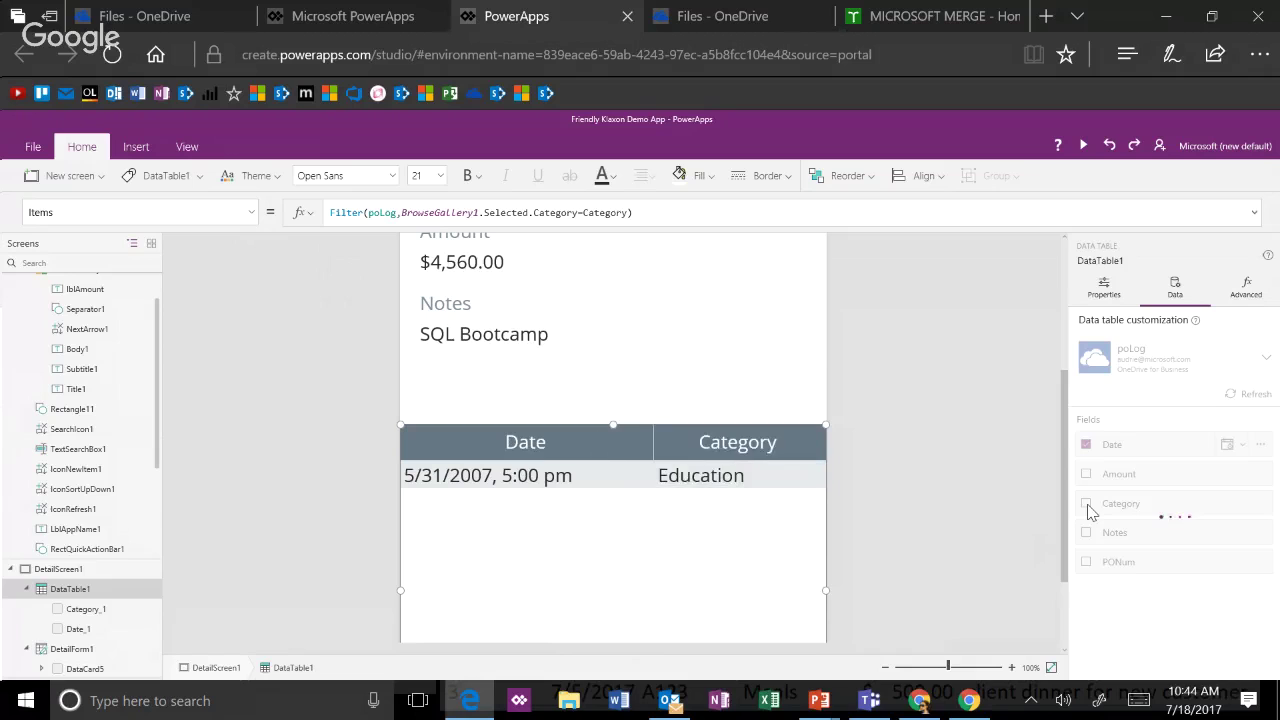
pyautogui.click(1086, 476)
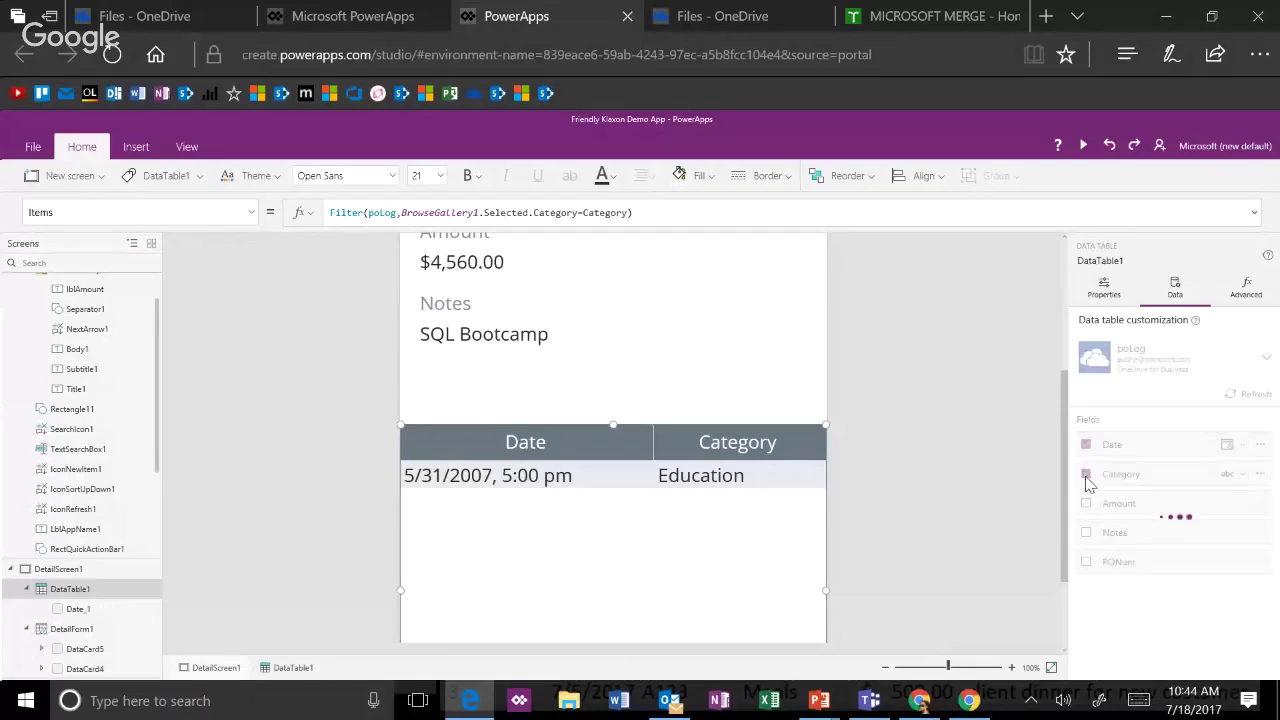
pyautogui.click(1086, 562)
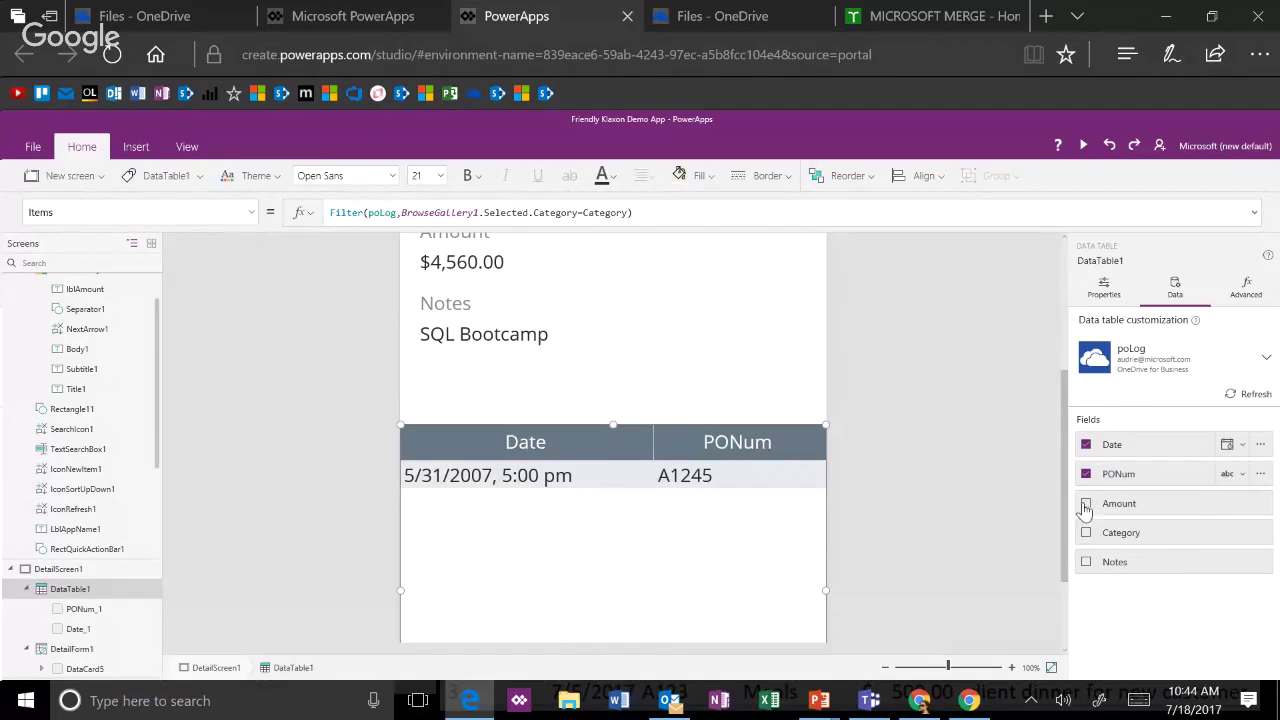
pyautogui.click(1087, 505)
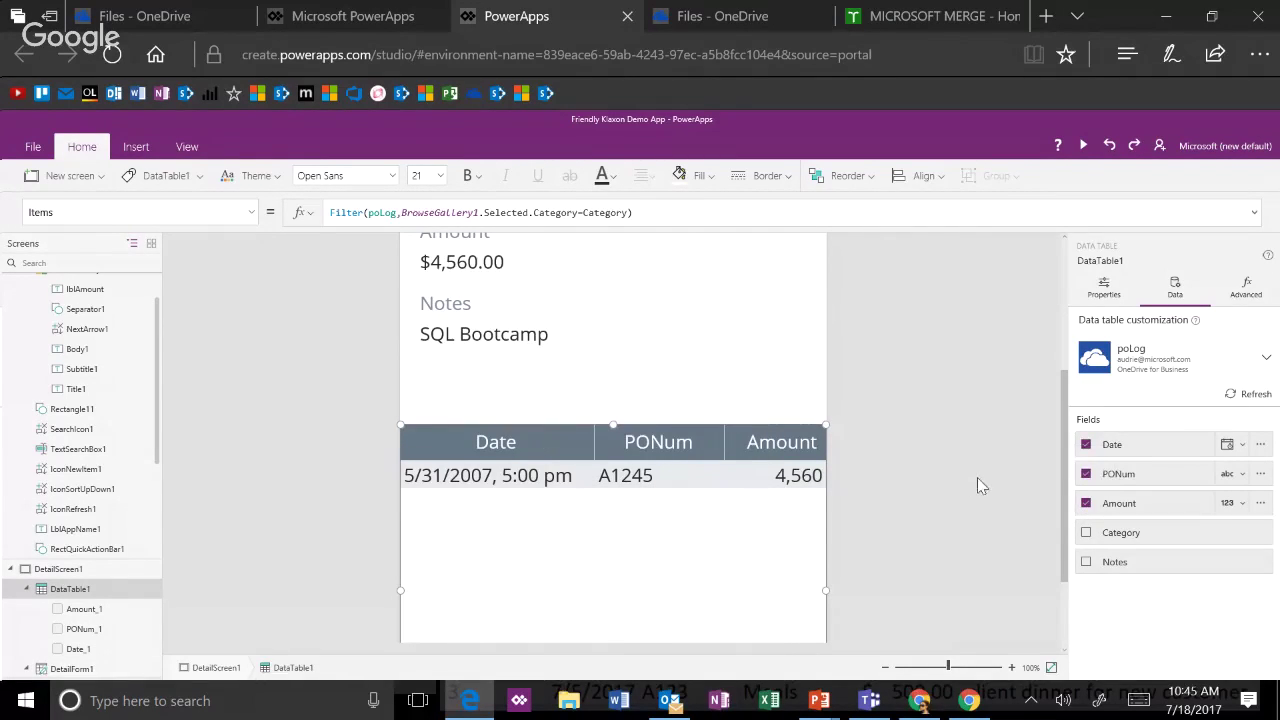
# - Narrow the data table slightly from both sides so it sits inside the screen edges, and set its text size to 18
pyautogui.moveTo(824, 590)
pyautogui.mouseDown()
pyautogui.moveTo(786, 583)
pyautogui.moveTo(806, 585)
pyautogui.mouseUp()
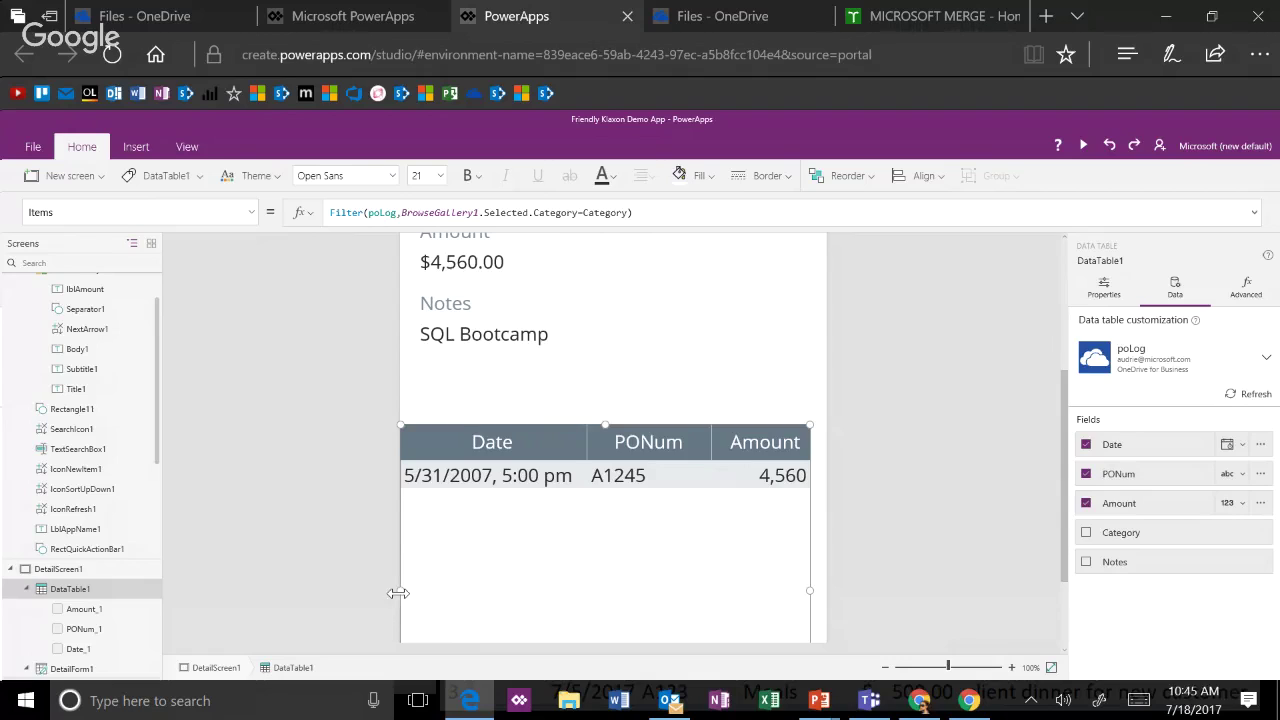
pyautogui.moveTo(398, 593)
pyautogui.mouseDown()
pyautogui.moveTo(417, 600)
pyautogui.moveTo(409, 592)
pyautogui.mouseUp()
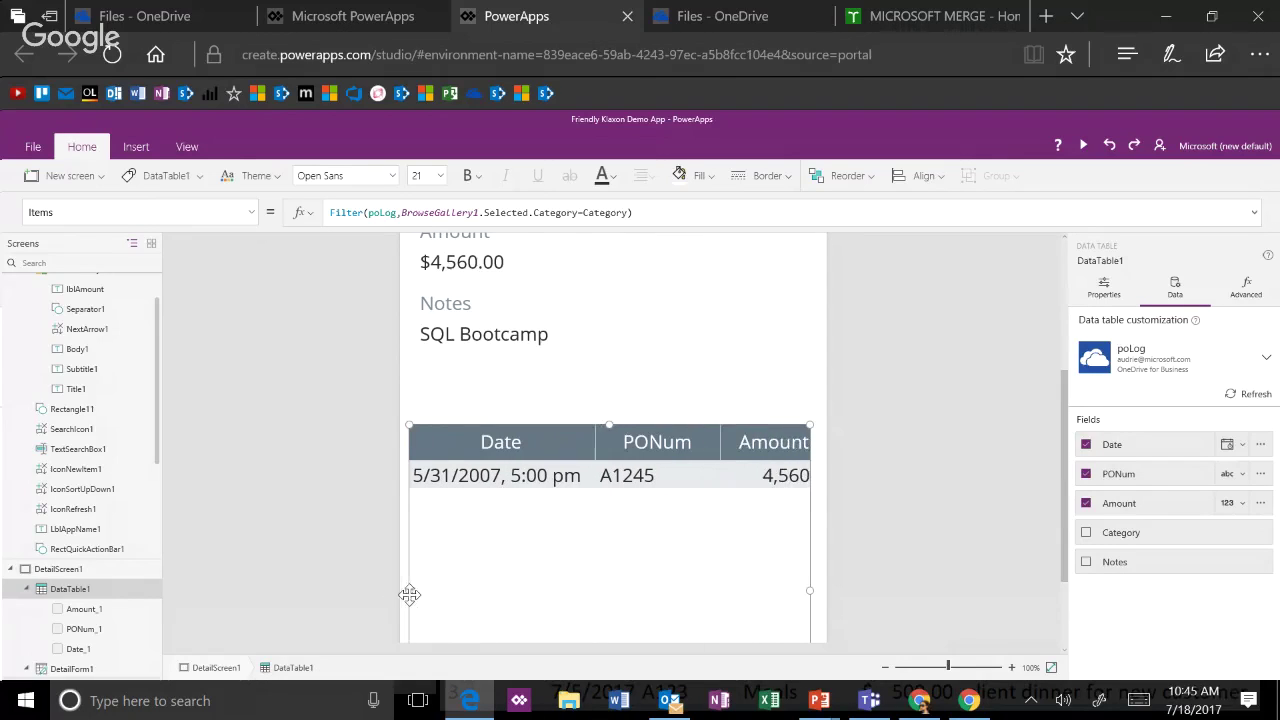
pyautogui.click(438, 175)
pyautogui.click(420, 306)
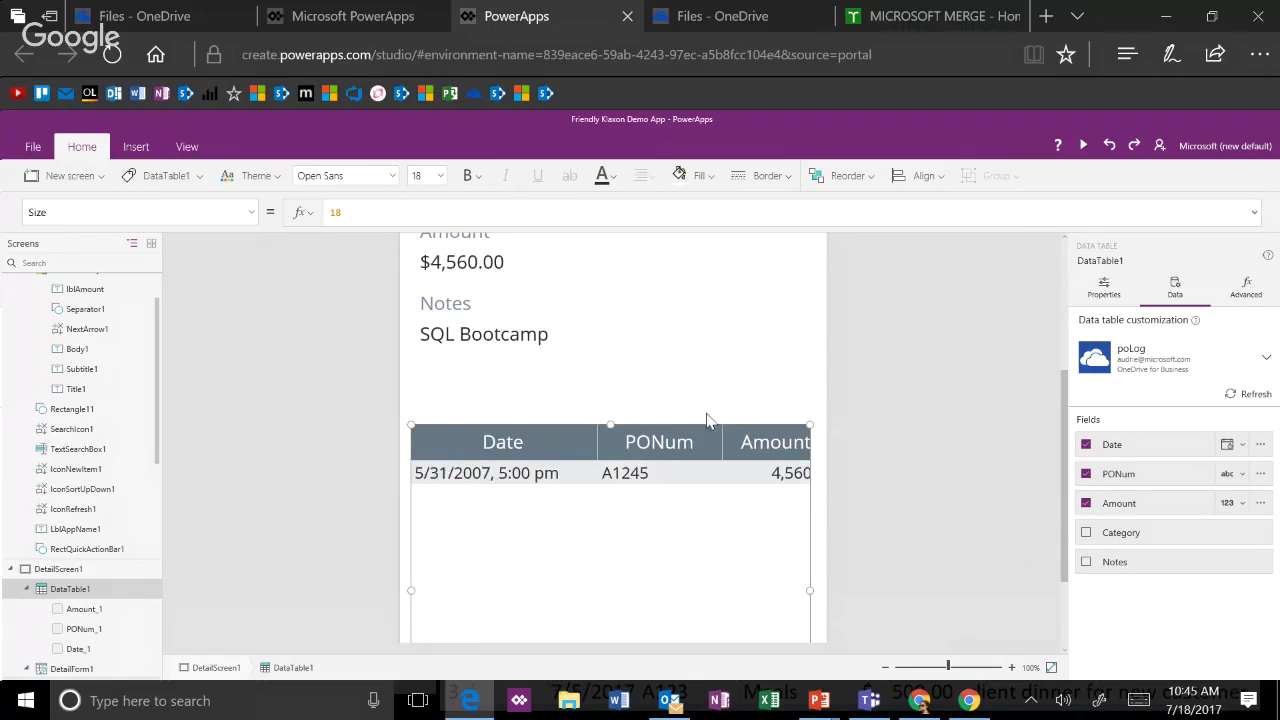
# - Set the data table's Height property to CountRows(Filter(poLog,Category=BrowseGallery1.Category))*60
pyautogui.click(245, 220)
pyautogui.scroll(3, 186, 395)
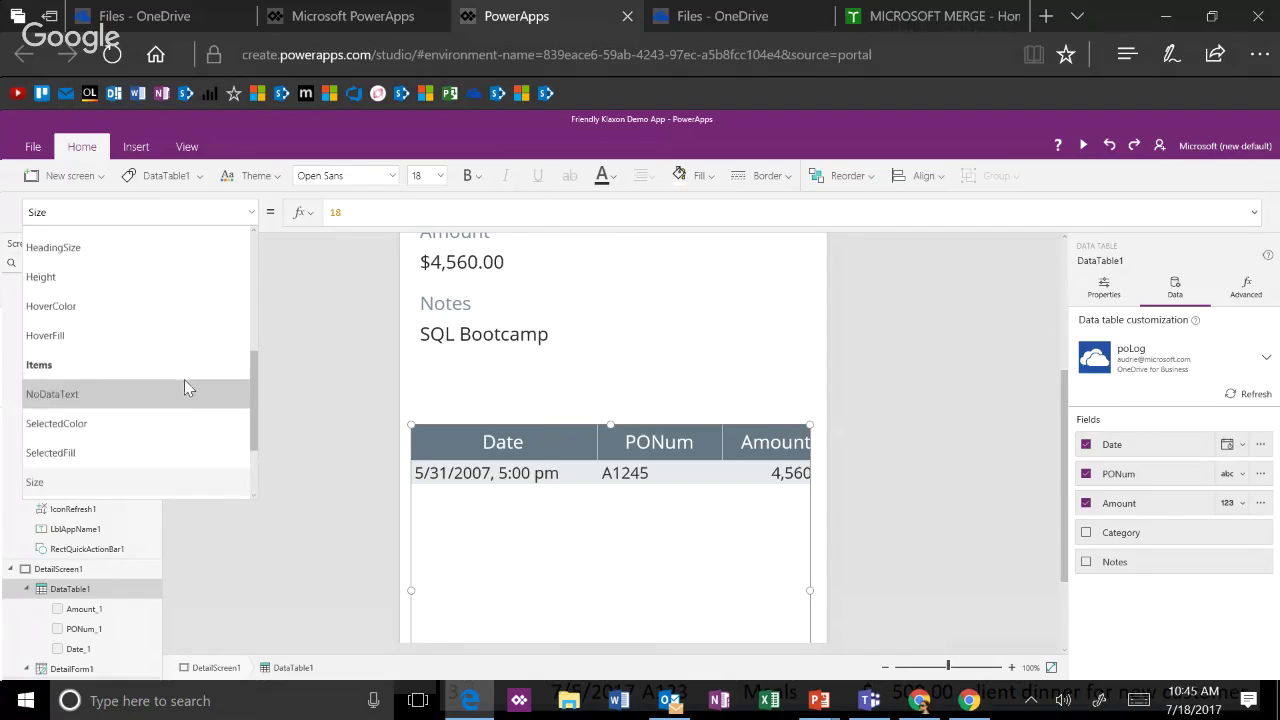
pyautogui.click(176, 368)
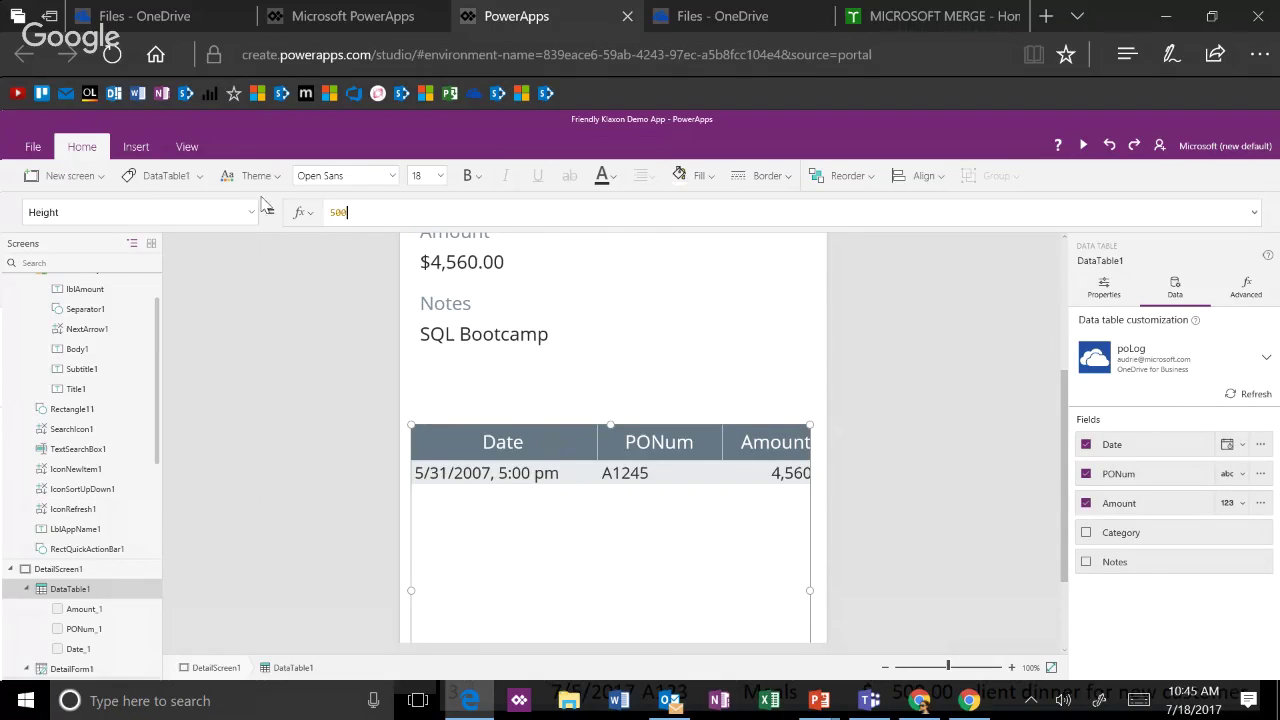
pyautogui.moveTo(352, 212); pyautogui.dragTo(268, 198)
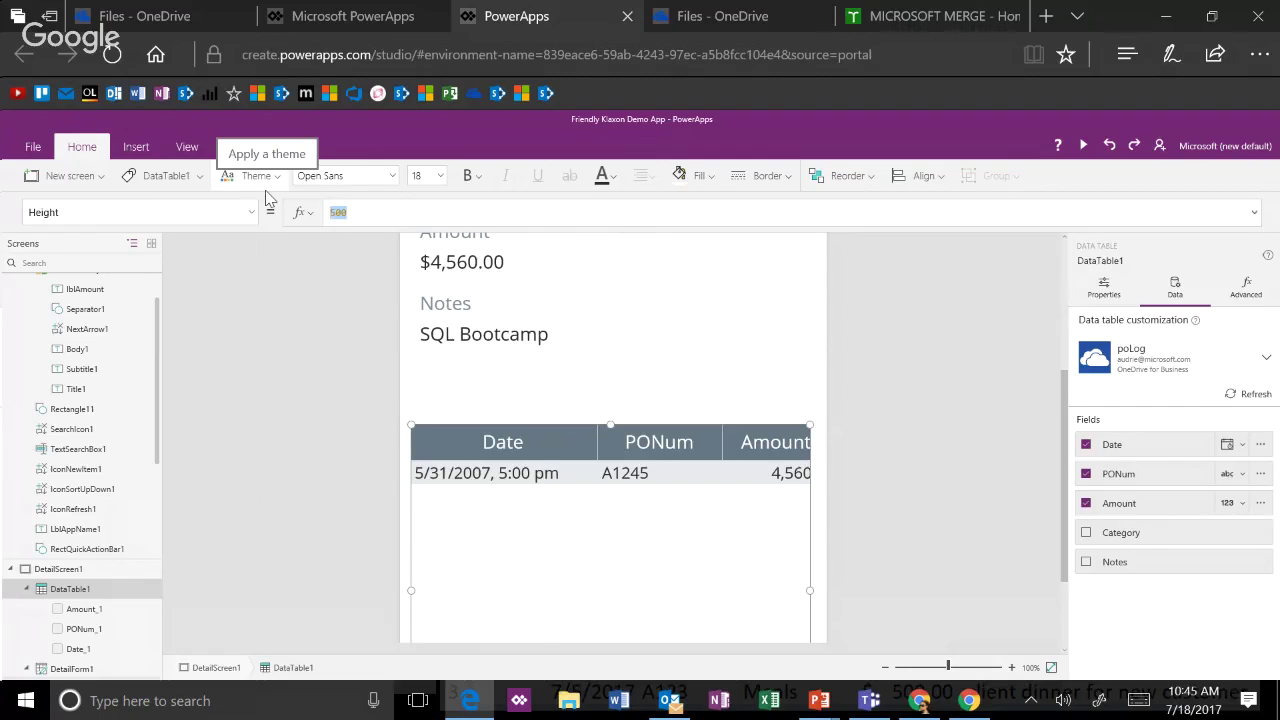
pyautogui.write('Cou')
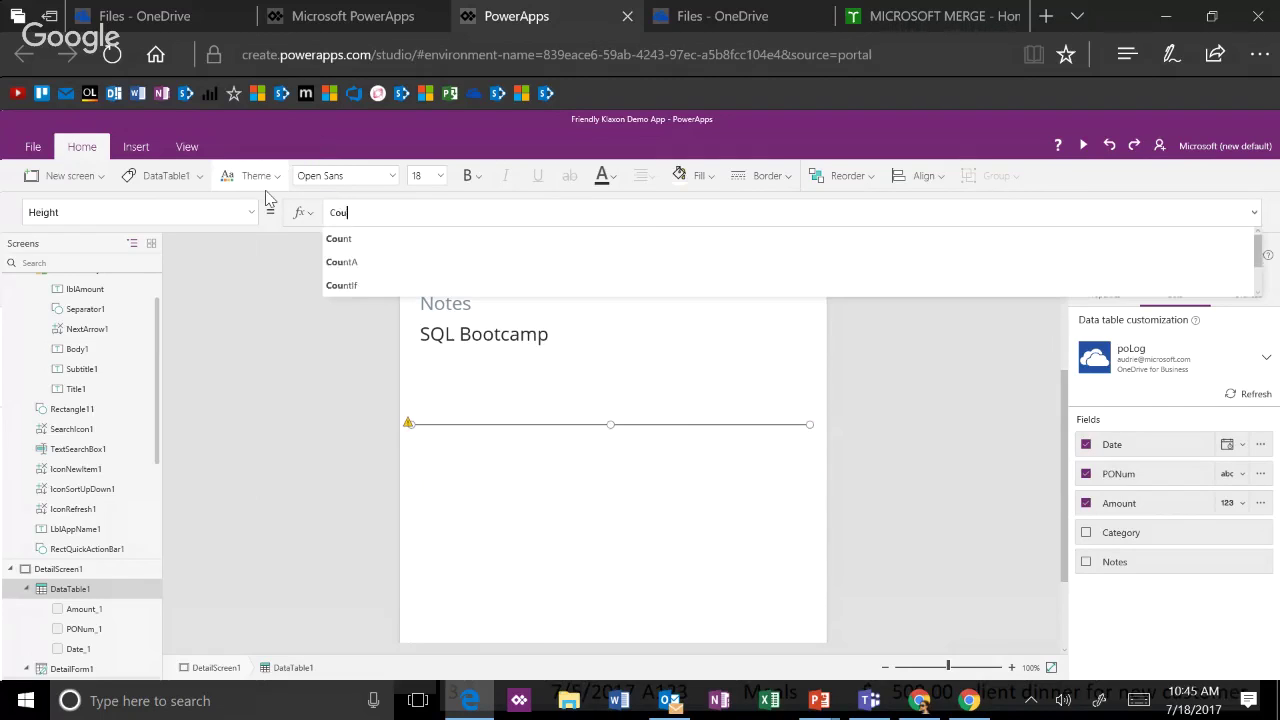
pyautogui.write('ntRows(')
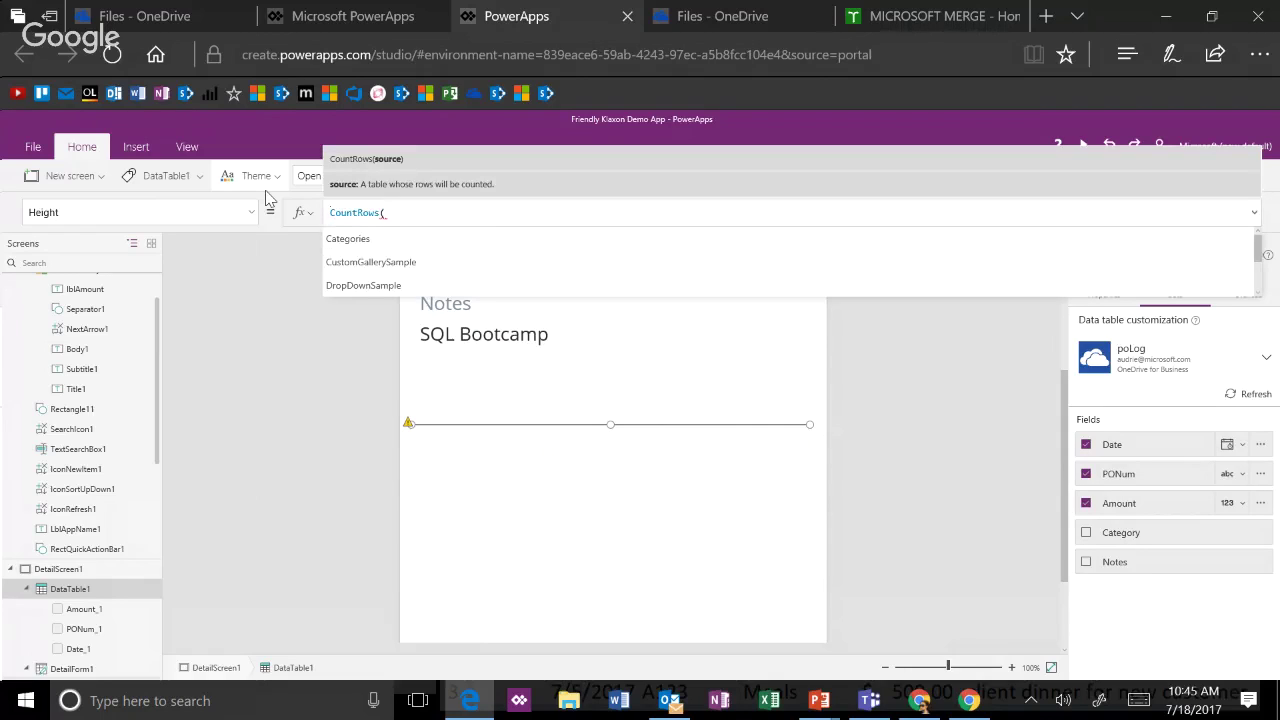
pyautogui.write('p')
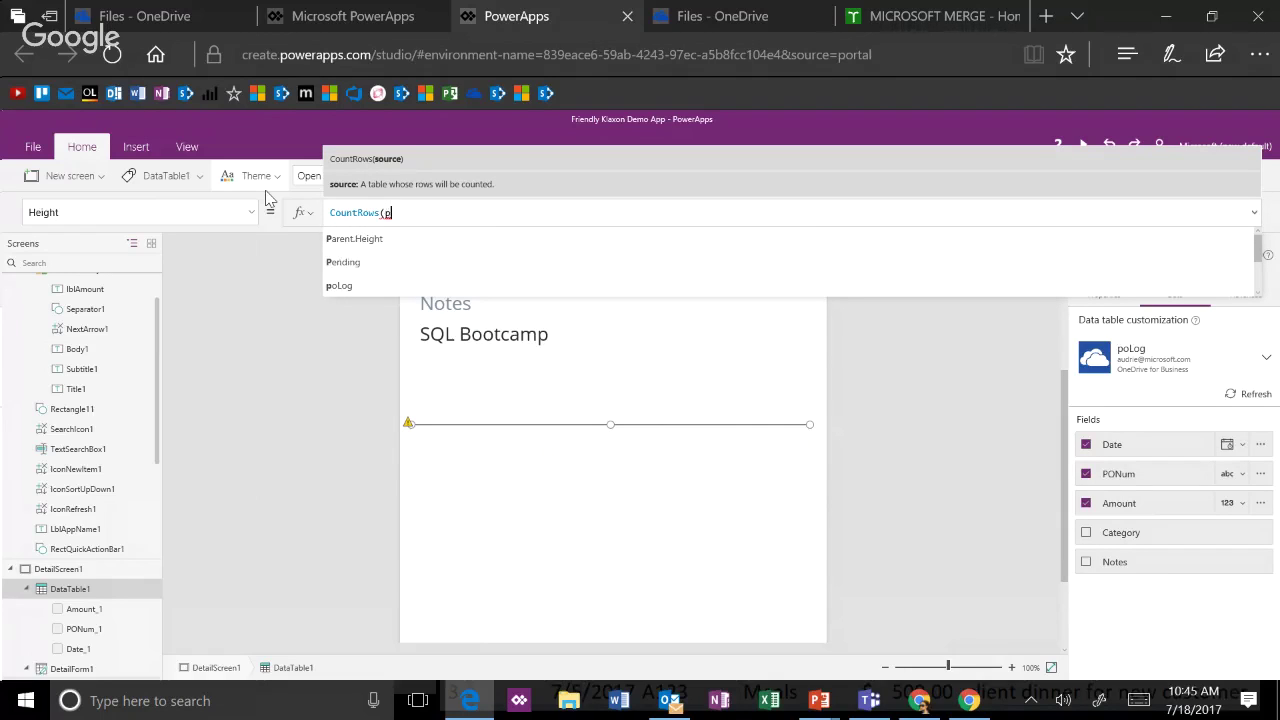
pyautogui.press('BackSpace')
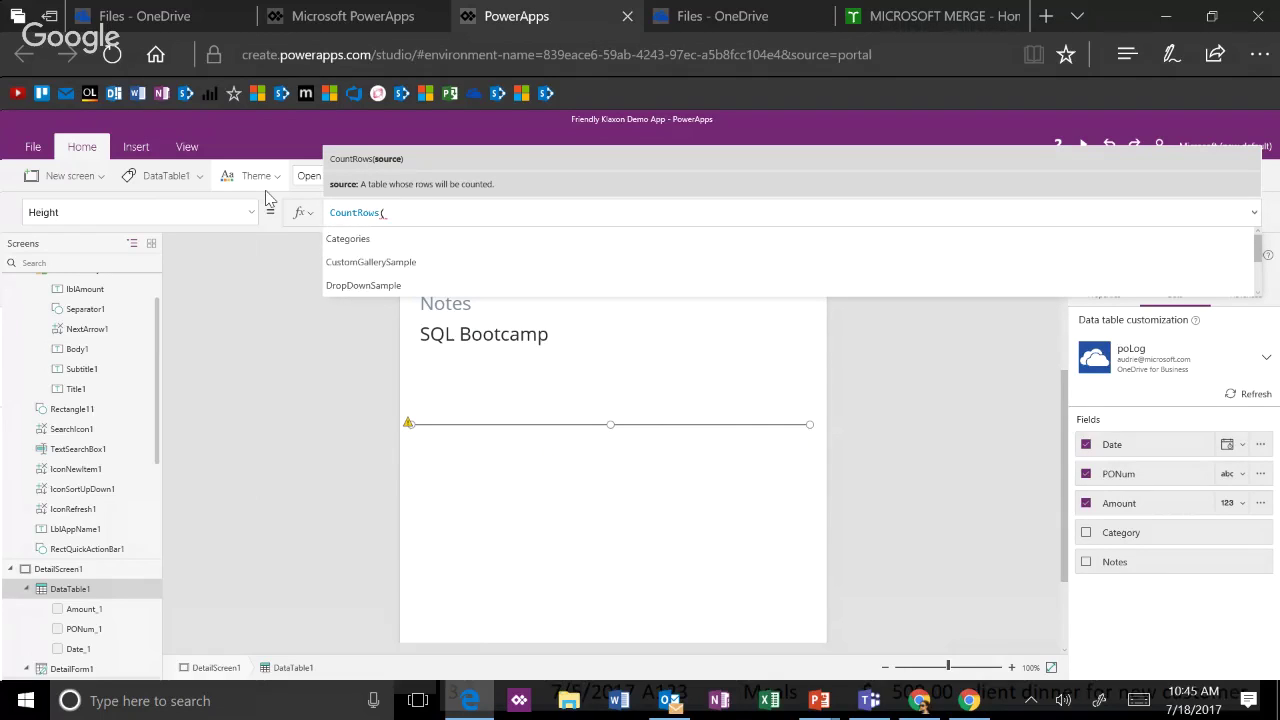
pyautogui.write('Filter(PO')
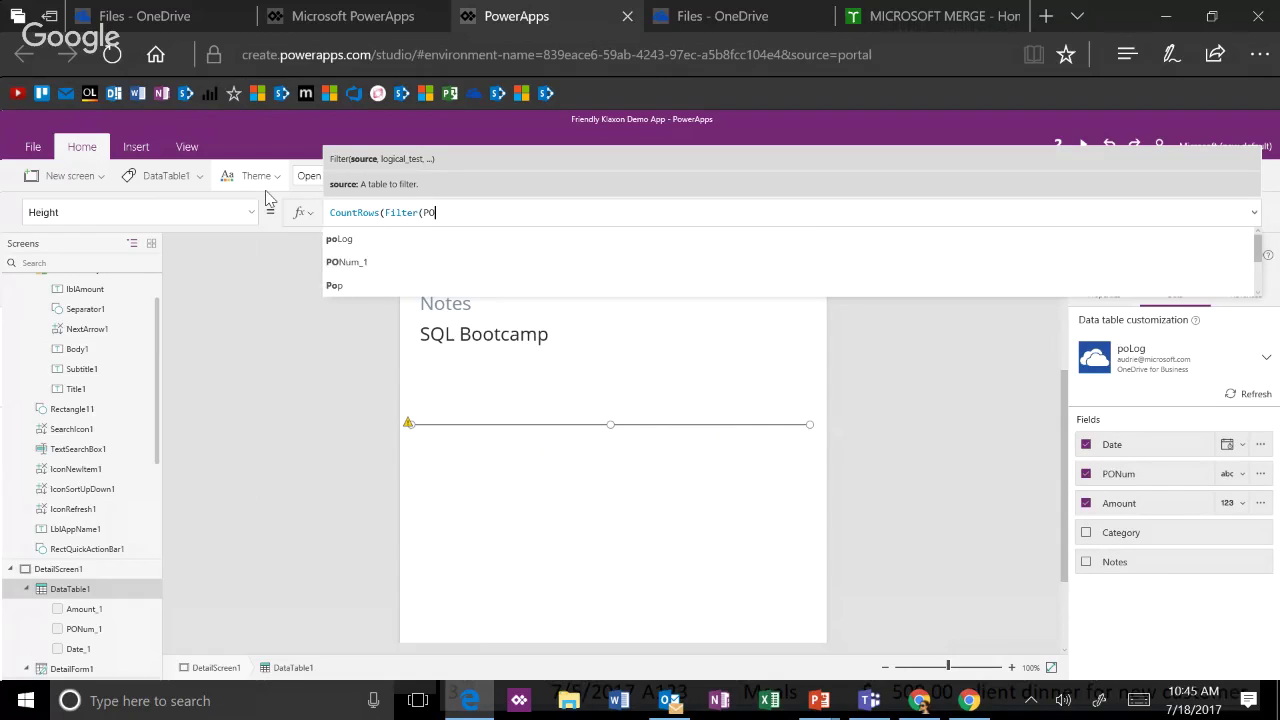
pyautogui.press('Tab')
pyautogui.write(',')
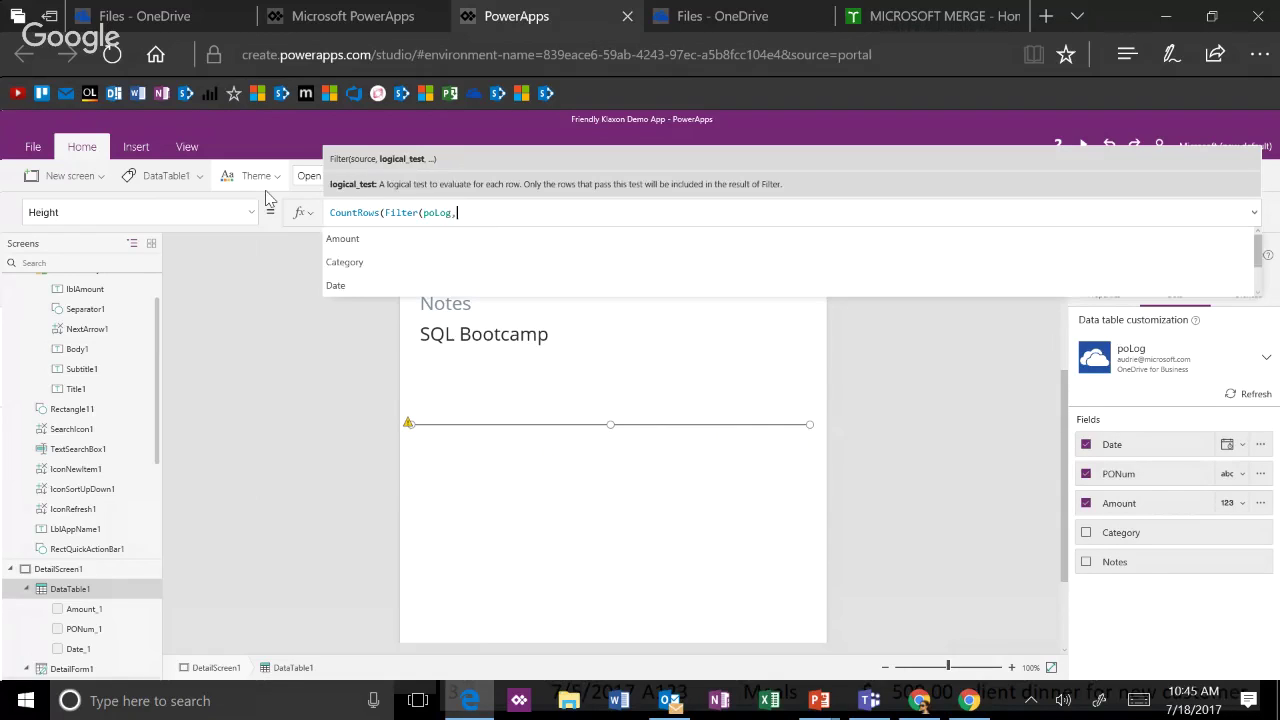
pyautogui.write('Cate')
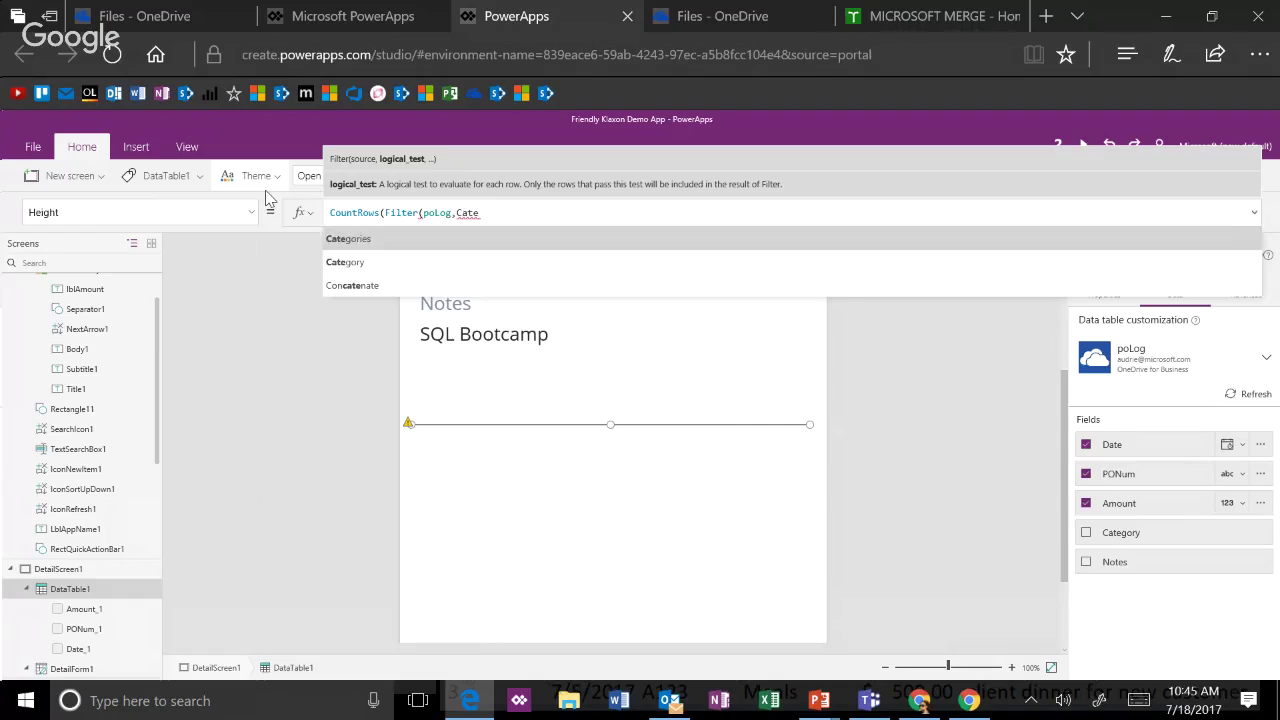
pyautogui.press('Tab')
pyautogui.write('=')
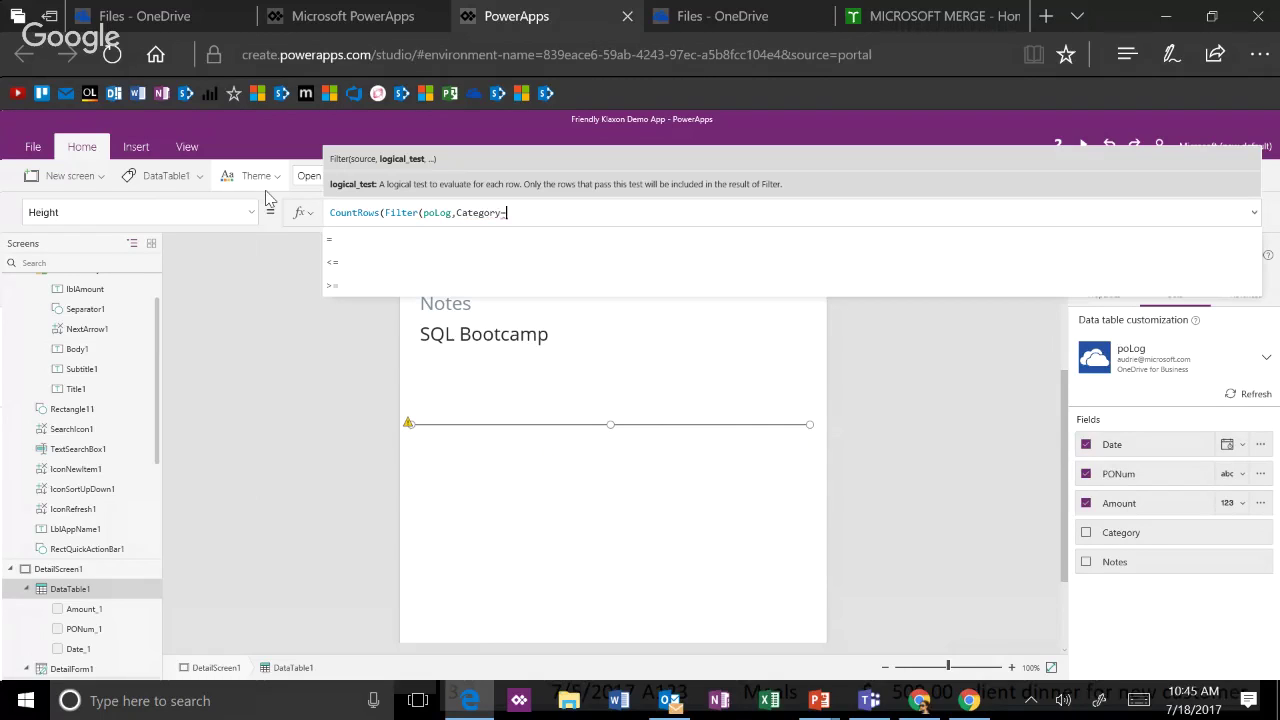
pyautogui.write('Brows')
pyautogui.press('Tab')
pyautogui.write('.Category')
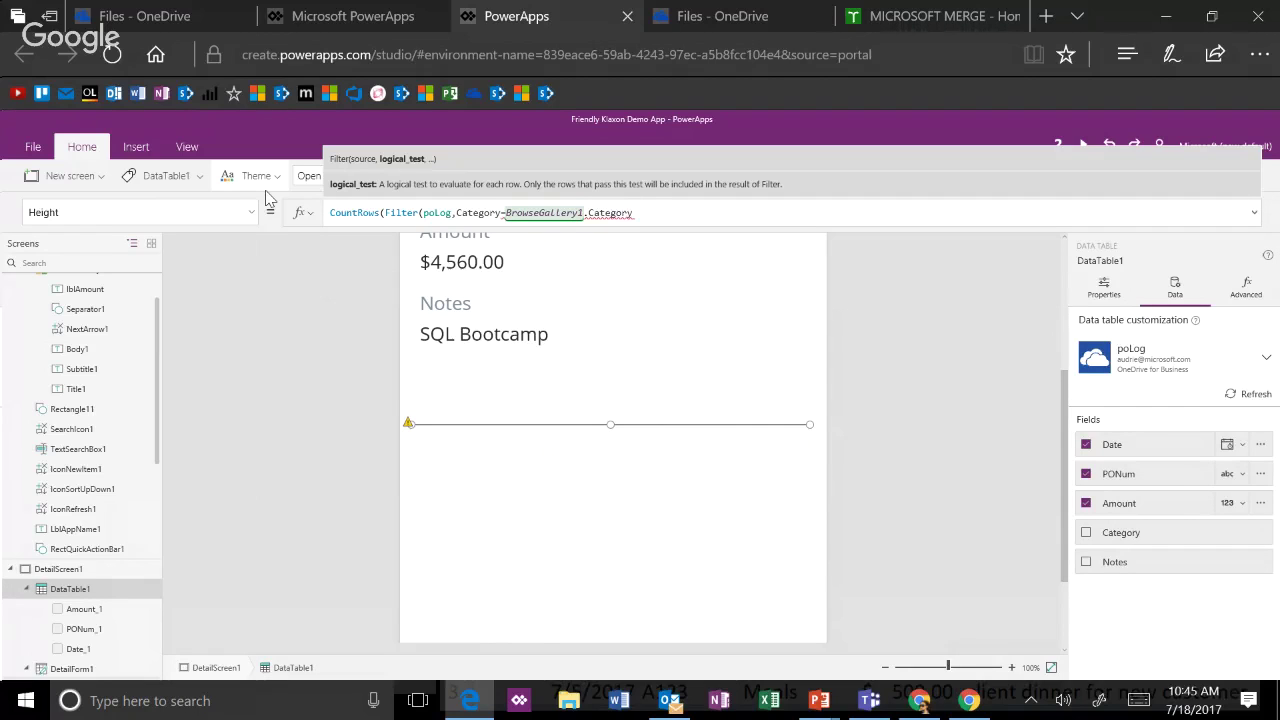
pyautogui.write('),')
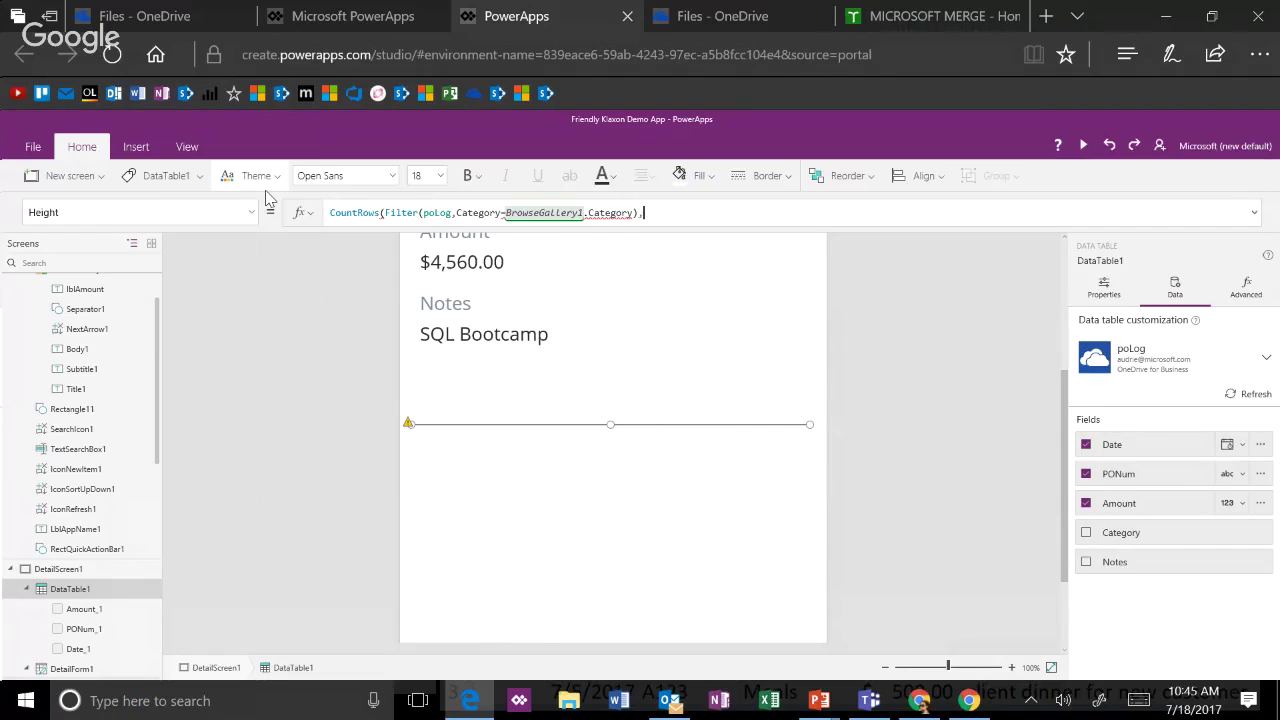
pyautogui.press('BackSpace')
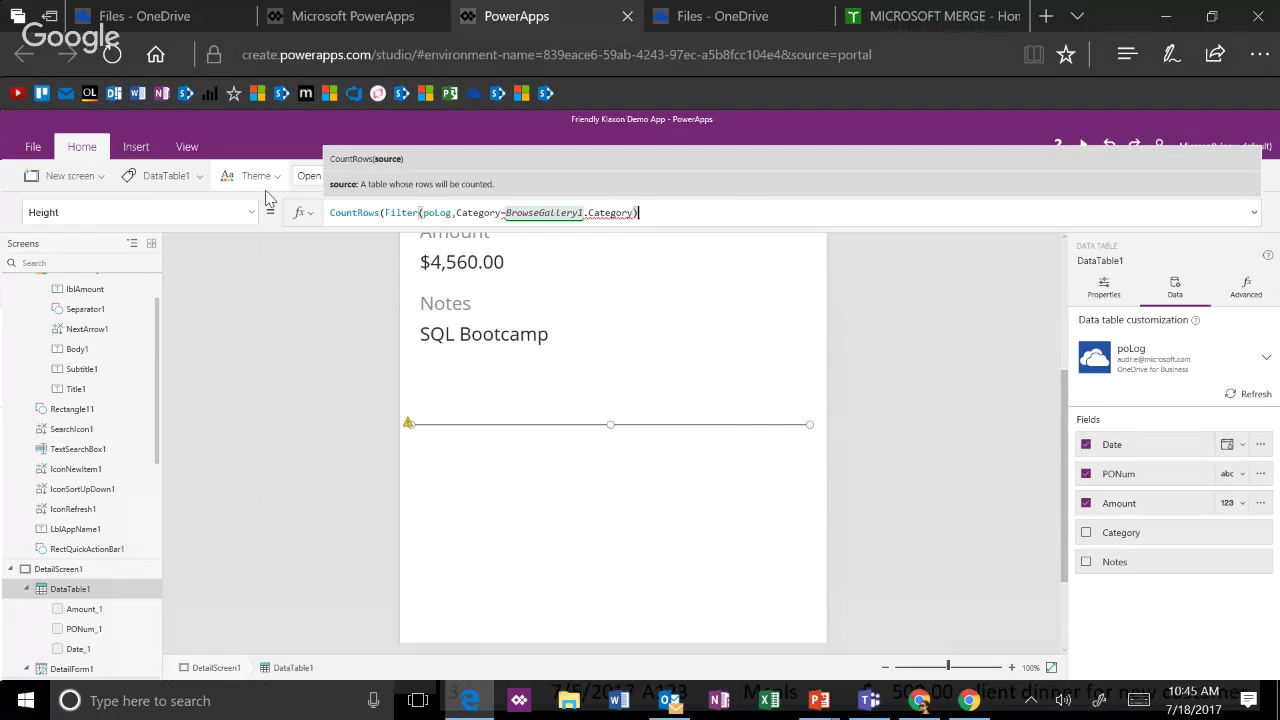
pyautogui.write(')*')
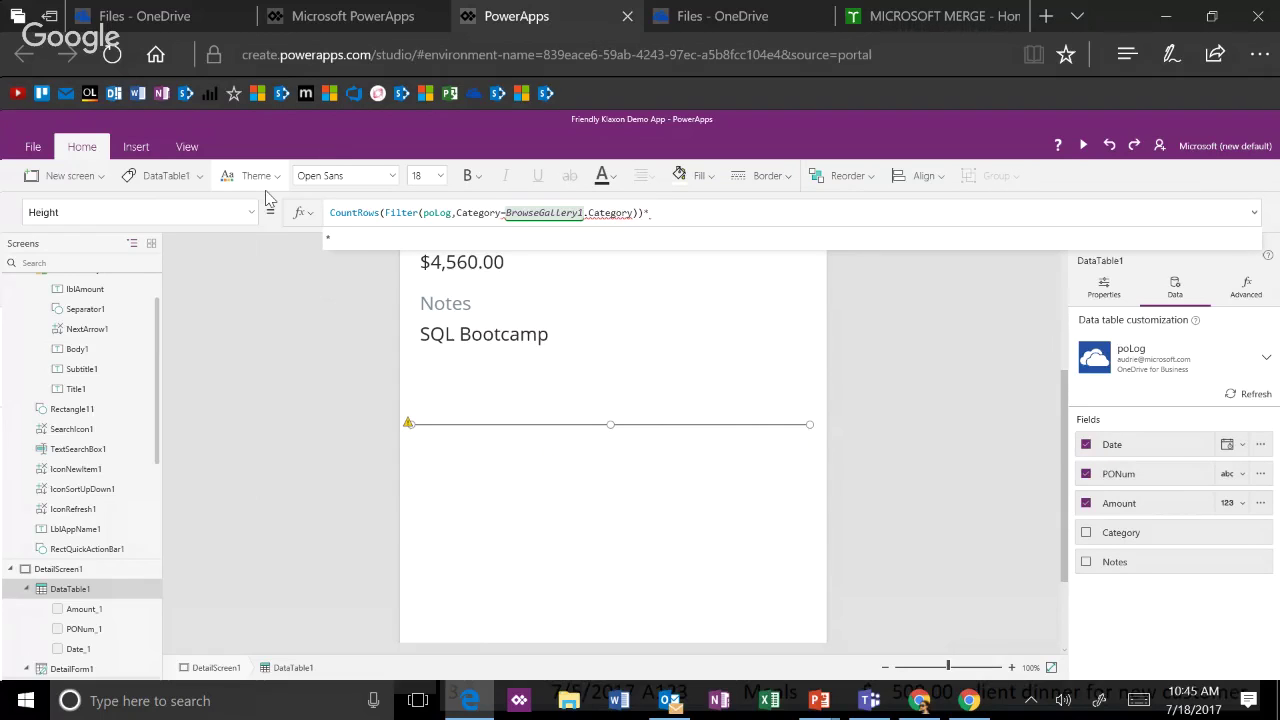
pyautogui.write('60')
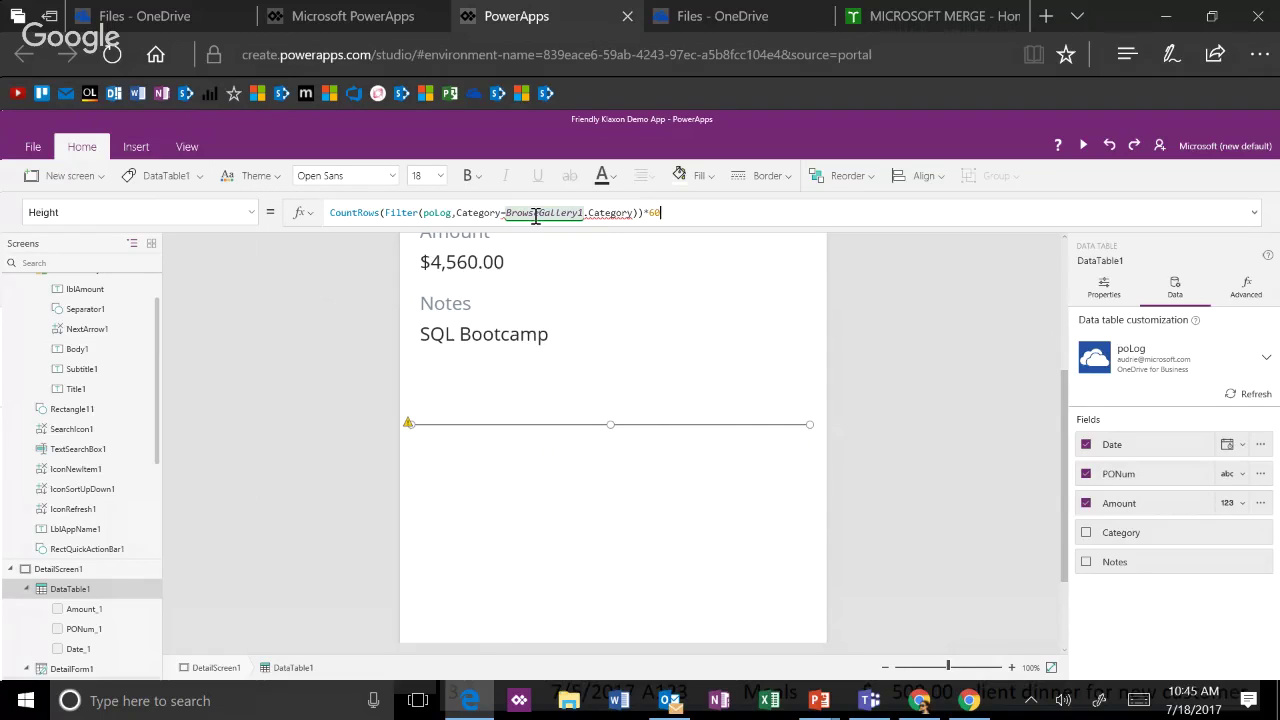
# - Correct the filter condition in the Height formula to compare Category with BrowseGallery1.Selected.Category
pyautogui.click(636, 213)
pyautogui.click(631, 213)
pyautogui.press('BackSpace')
pyautogui.press('BackSpace')
pyautogui.press('BackSpace')
pyautogui.press('BackSpace')
pyautogui.press('BackSpace')
pyautogui.press('BackSpace')
pyautogui.press('BackSpace')
pyautogui.press('BackSpace')
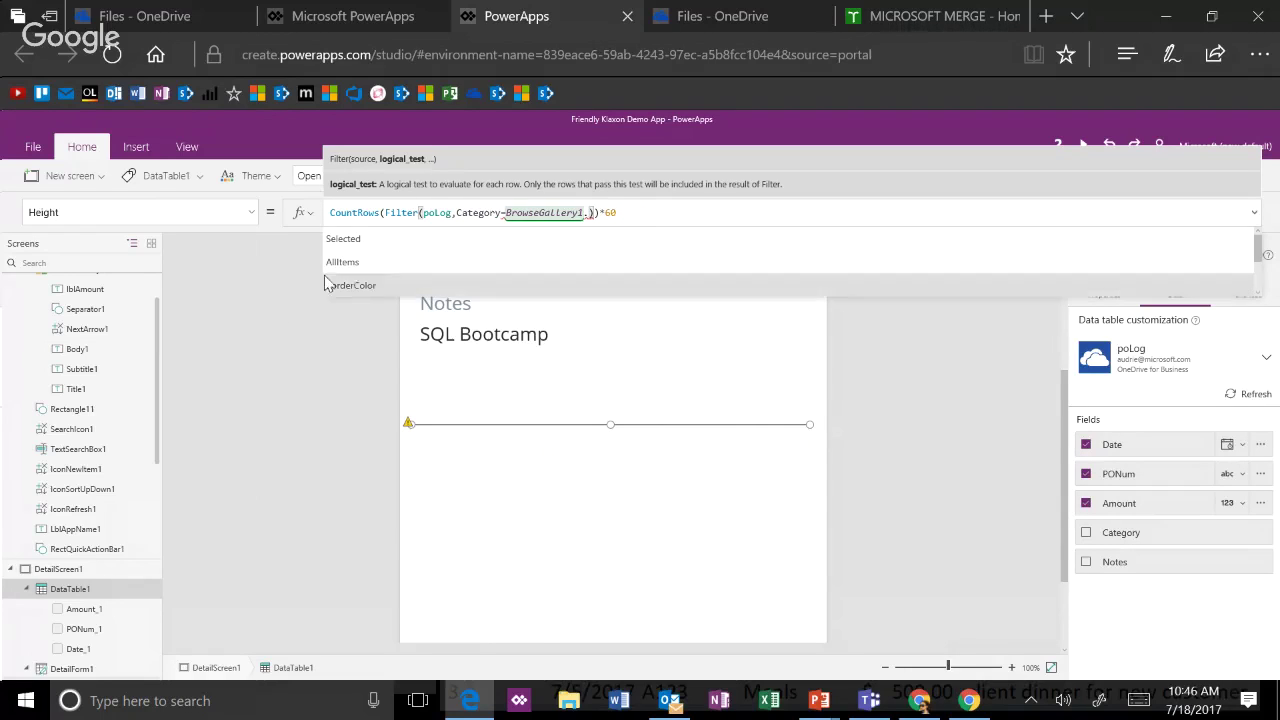
pyautogui.click(341, 240)
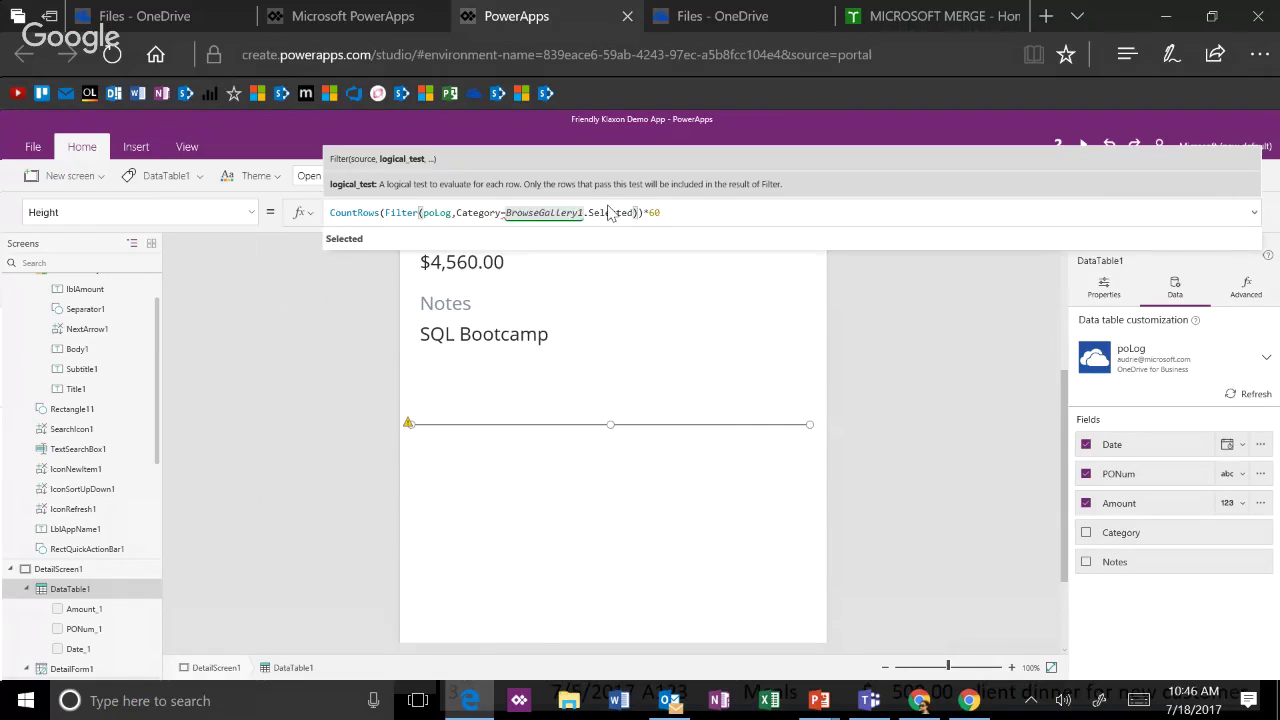
pyautogui.write('.')
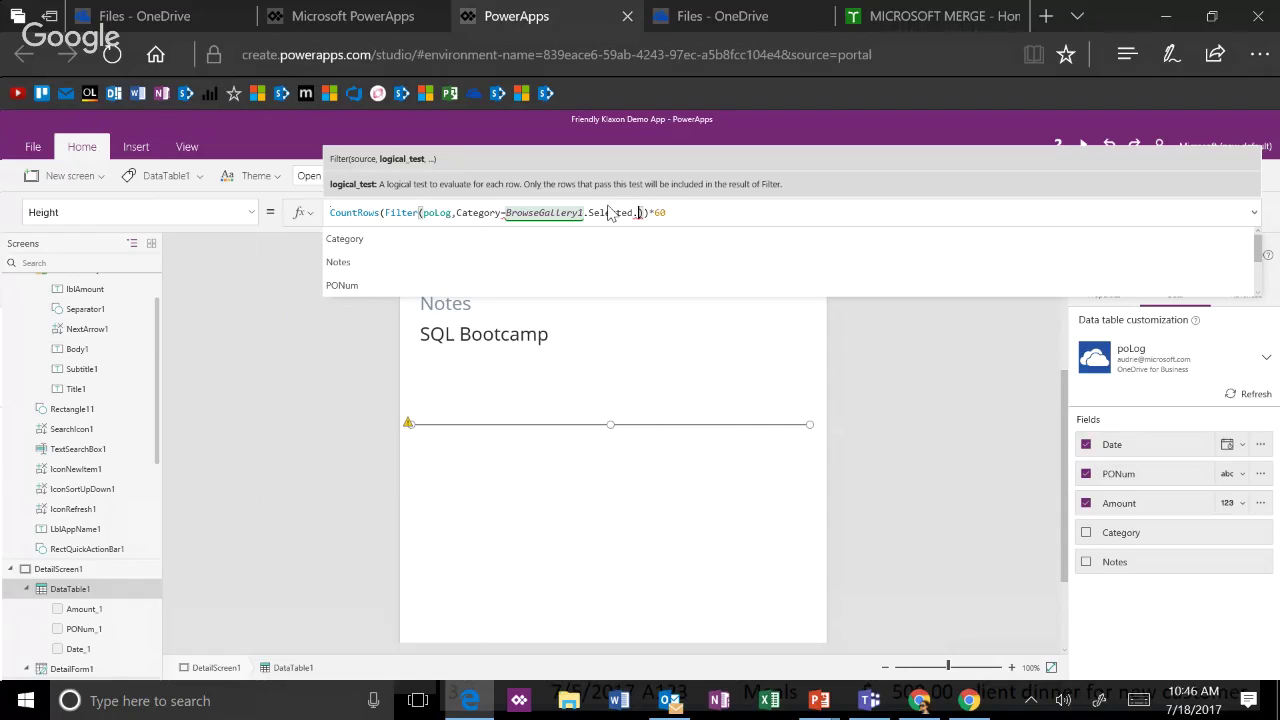
pyautogui.write('Category')
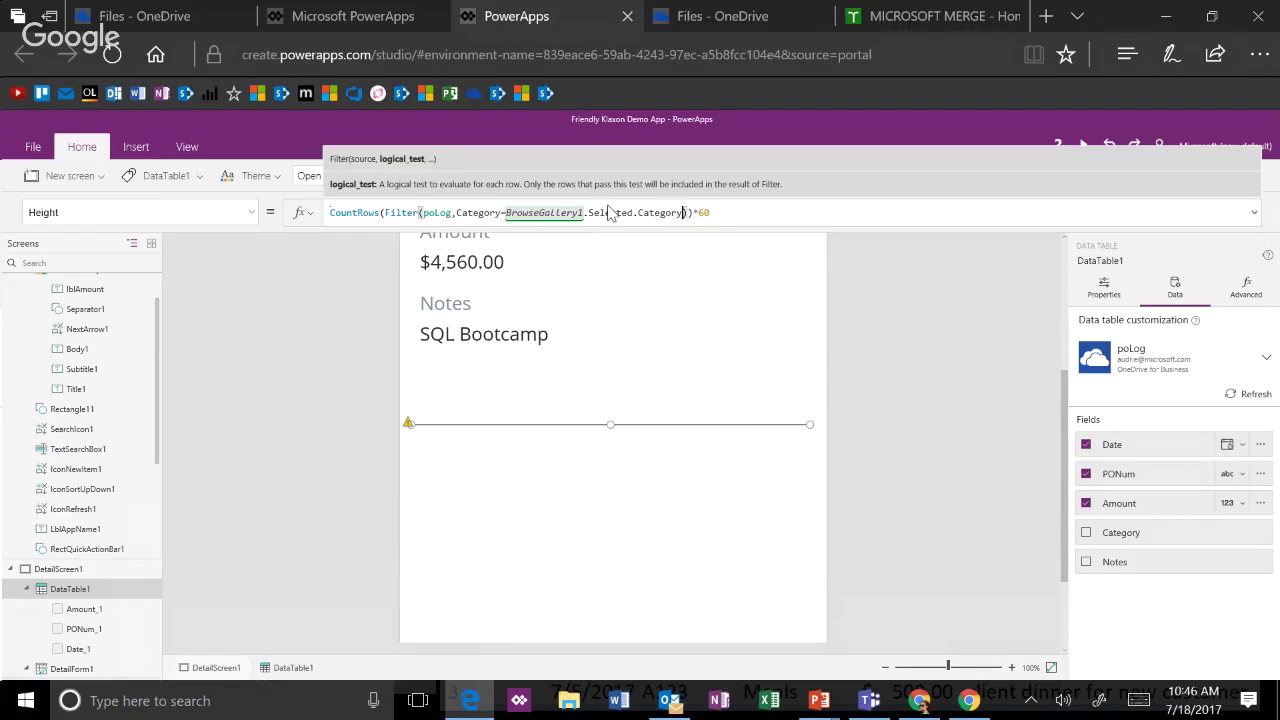
pyautogui.click(758, 213)
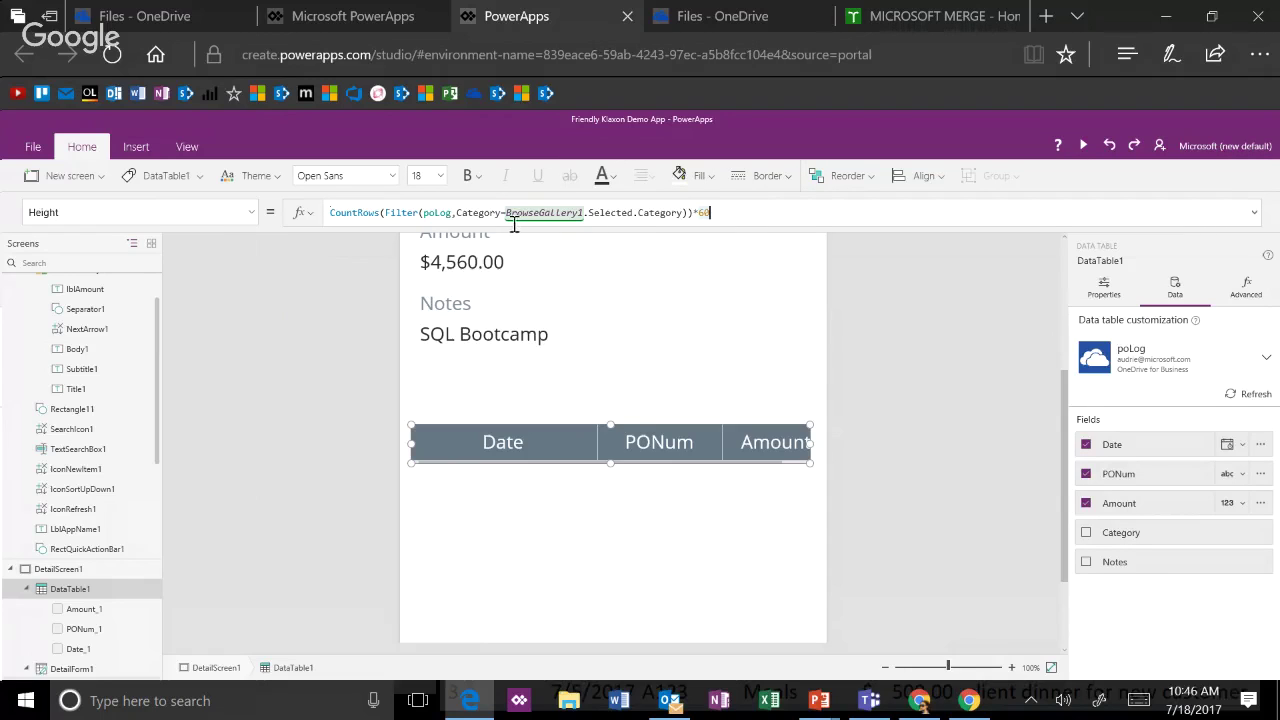
# - Change the row-height multiplier at the end of the data table's Height formula to 120
pyautogui.moveTo(386, 213); pyautogui.dragTo(679, 217)
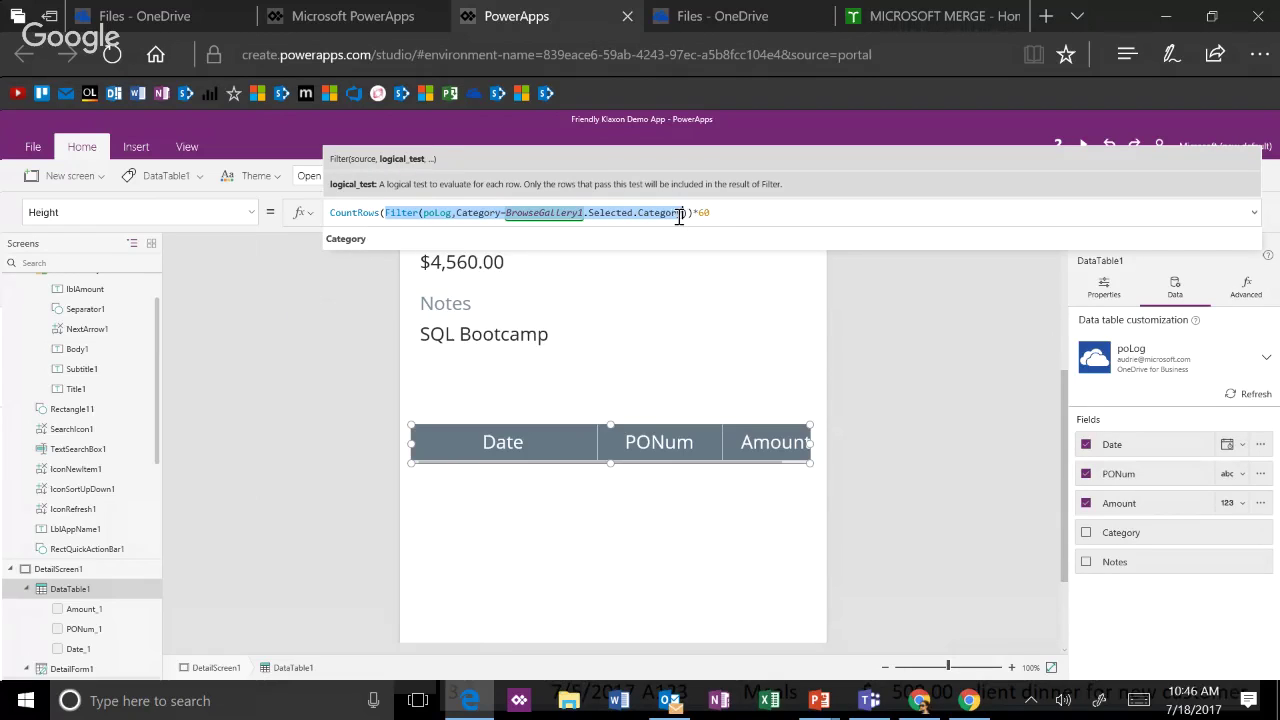
pyautogui.click(531, 215)
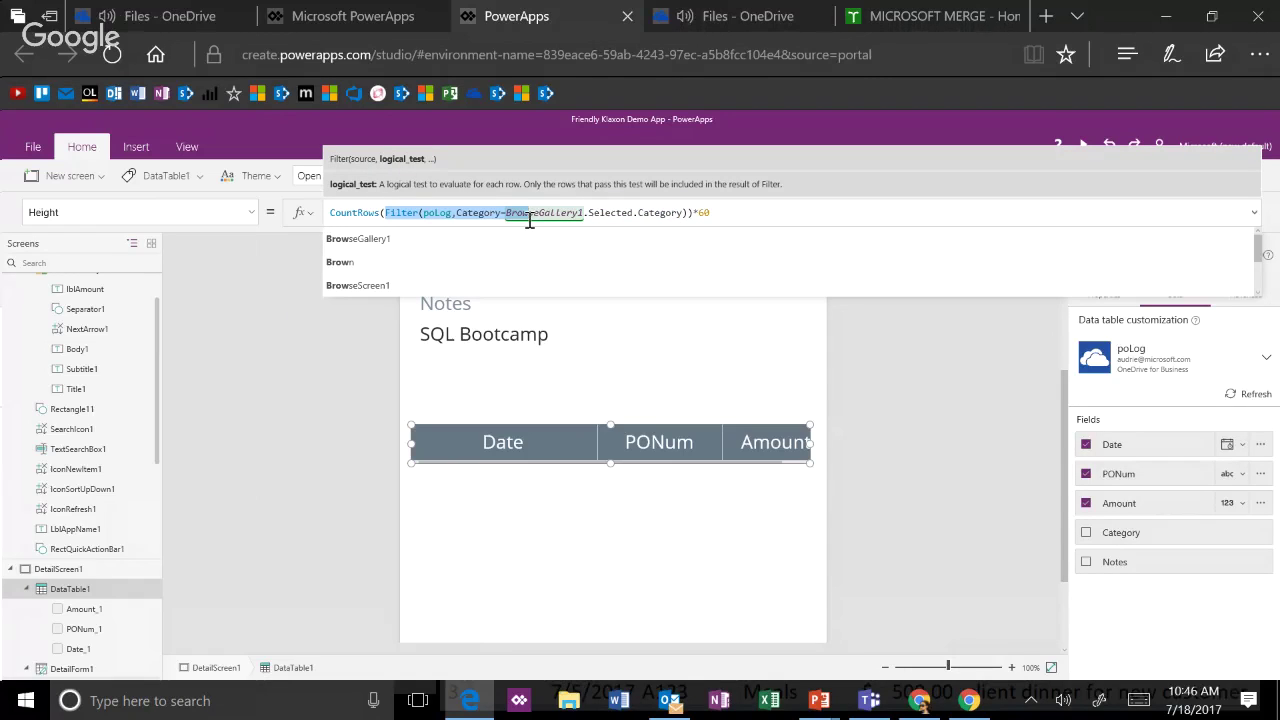
pyautogui.doubleClick(704, 213)
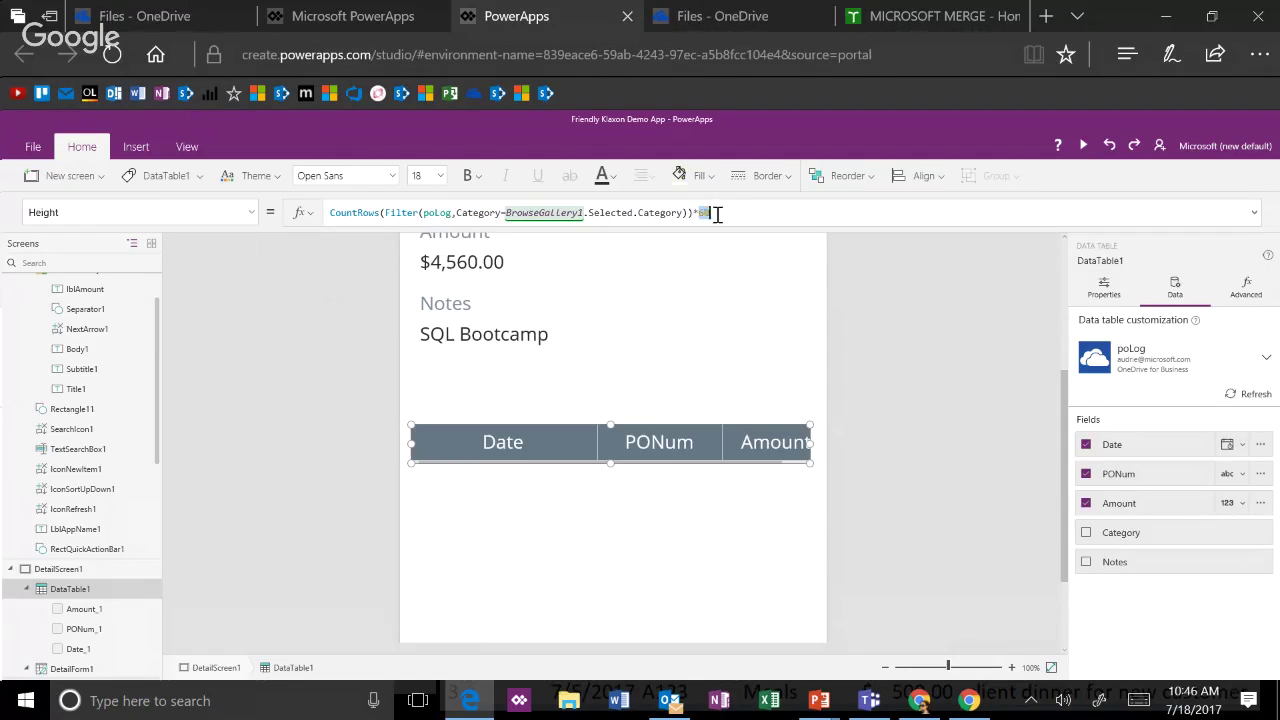
pyautogui.write('120')
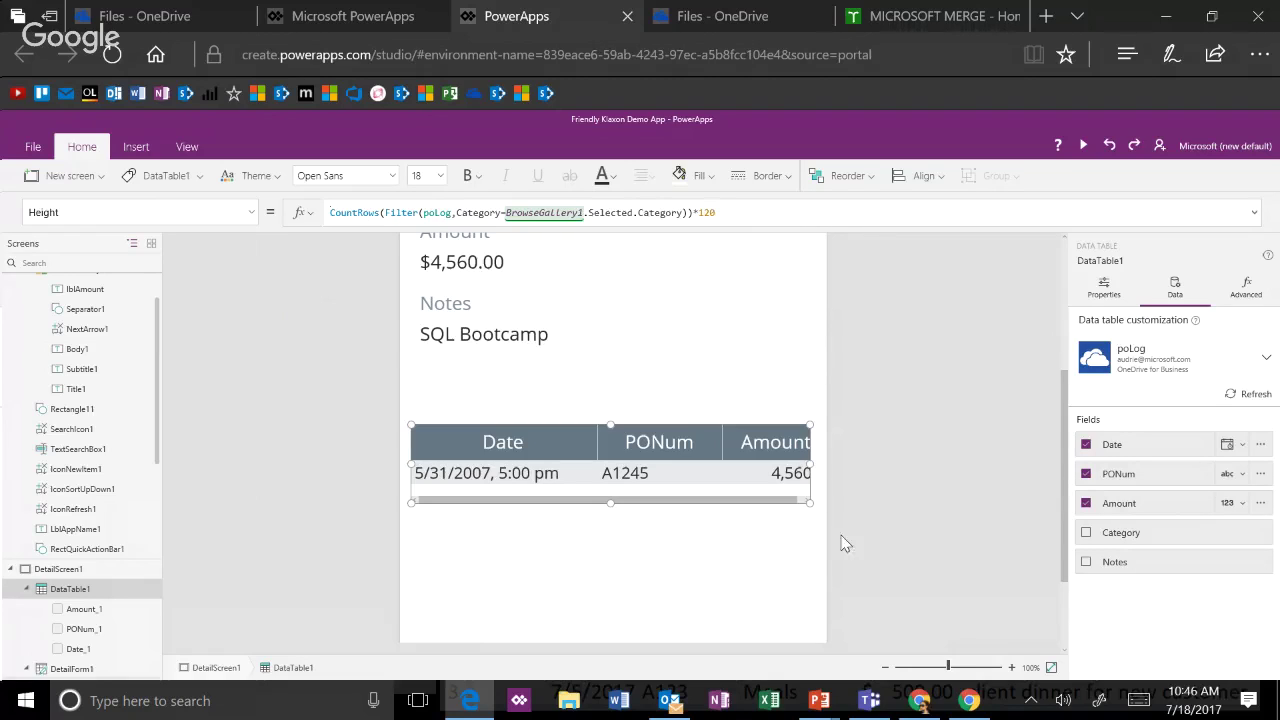
# - Widen the data table slightly, then preview the app and narrow the table's PONum and Date columns
pyautogui.moveTo(810, 466)
pyautogui.mouseDown()
pyautogui.moveTo(829, 466)
pyautogui.moveTo(812, 466)
pyautogui.mouseUp()
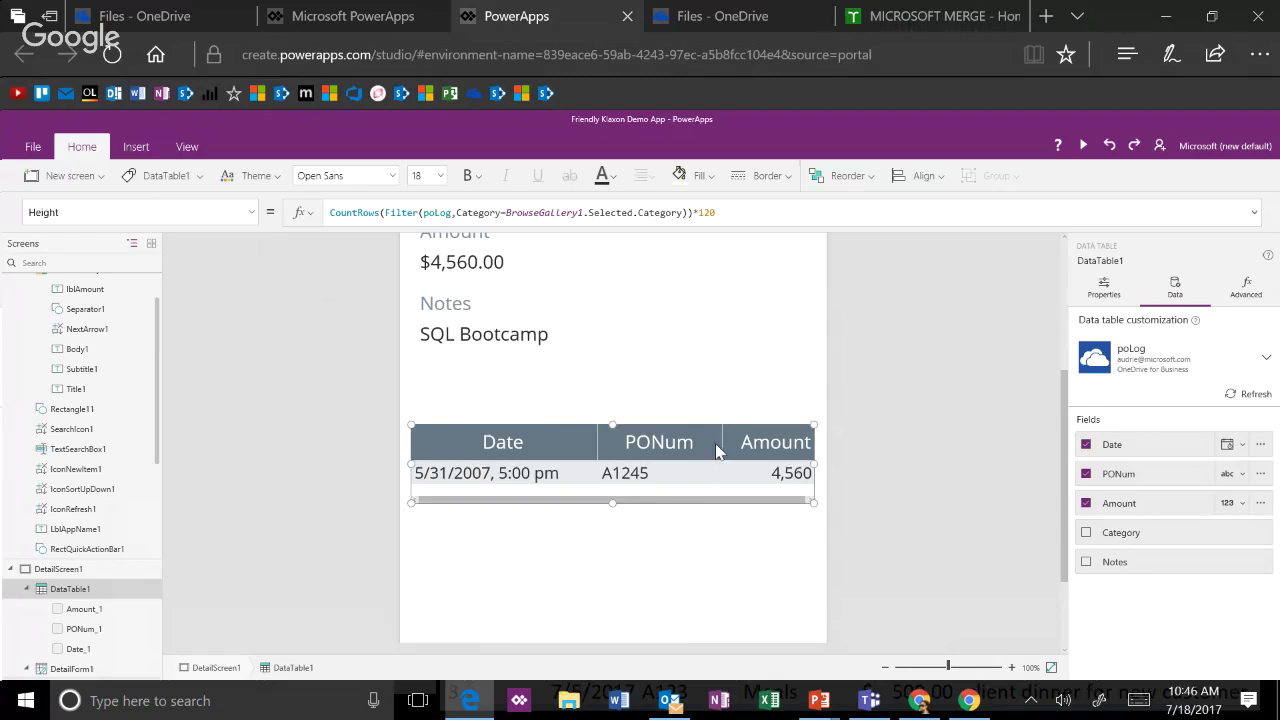
pyautogui.click(1082, 146)
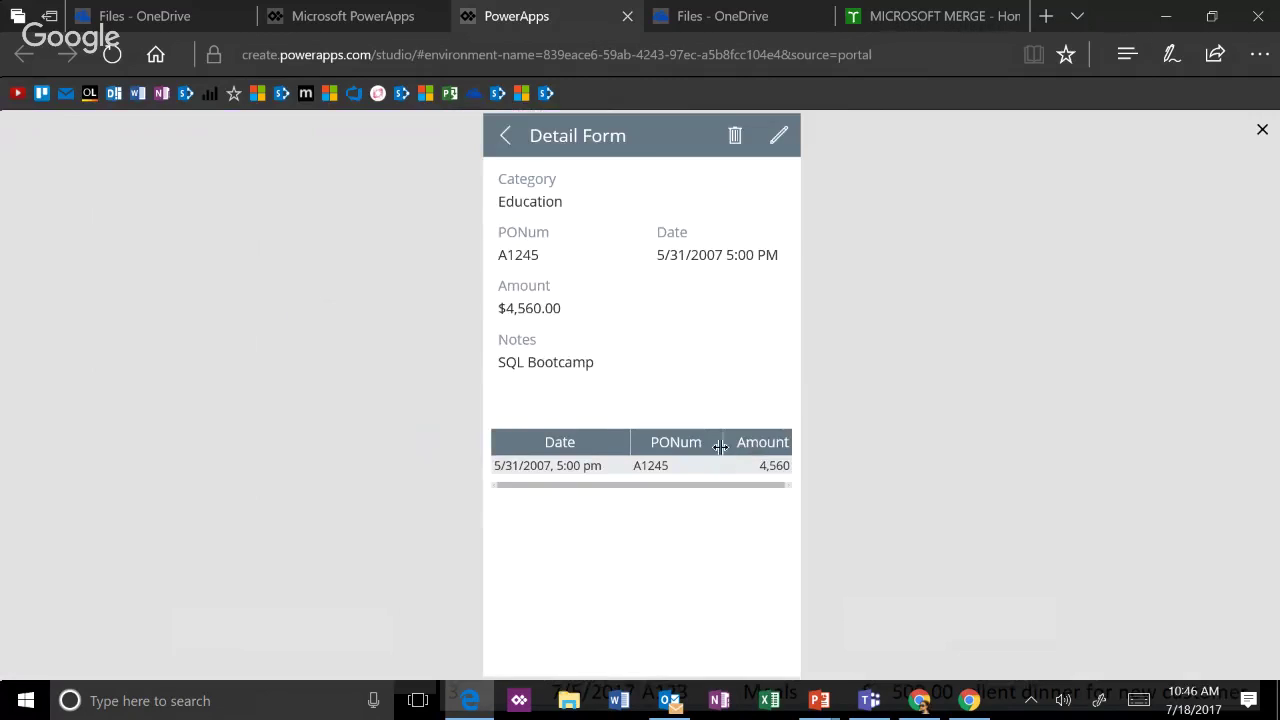
pyautogui.moveTo(720, 444); pyautogui.dragTo(708, 444)
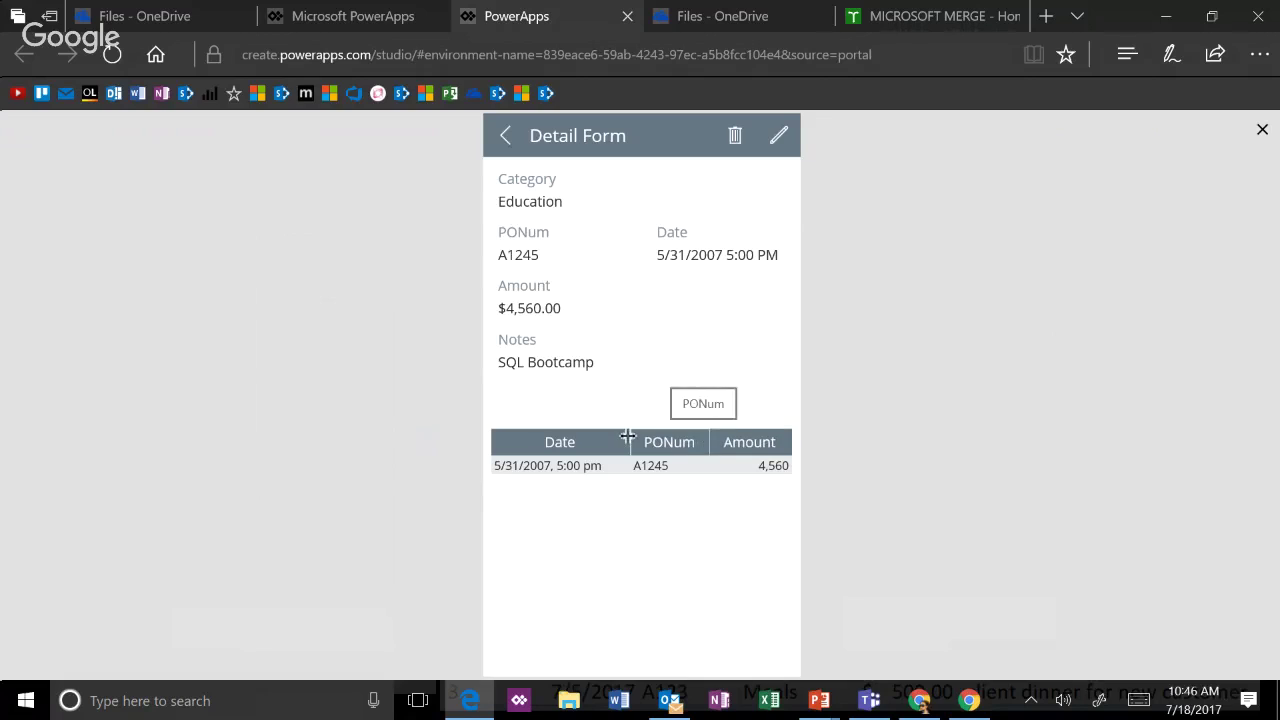
pyautogui.moveTo(627, 437); pyautogui.dragTo(608, 442)
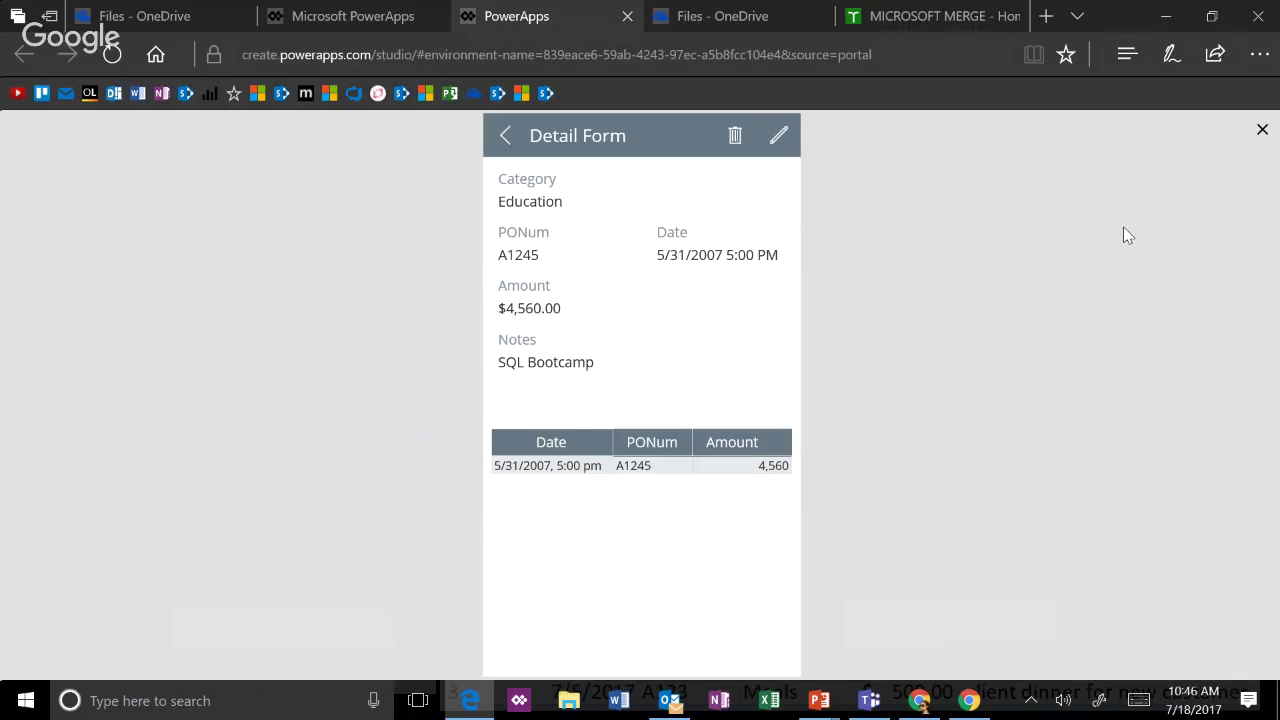
# - Switch to the PowerPoint slide show to review the target app design, and return to the PowerApps preview
pyautogui.moveTo(819, 700)
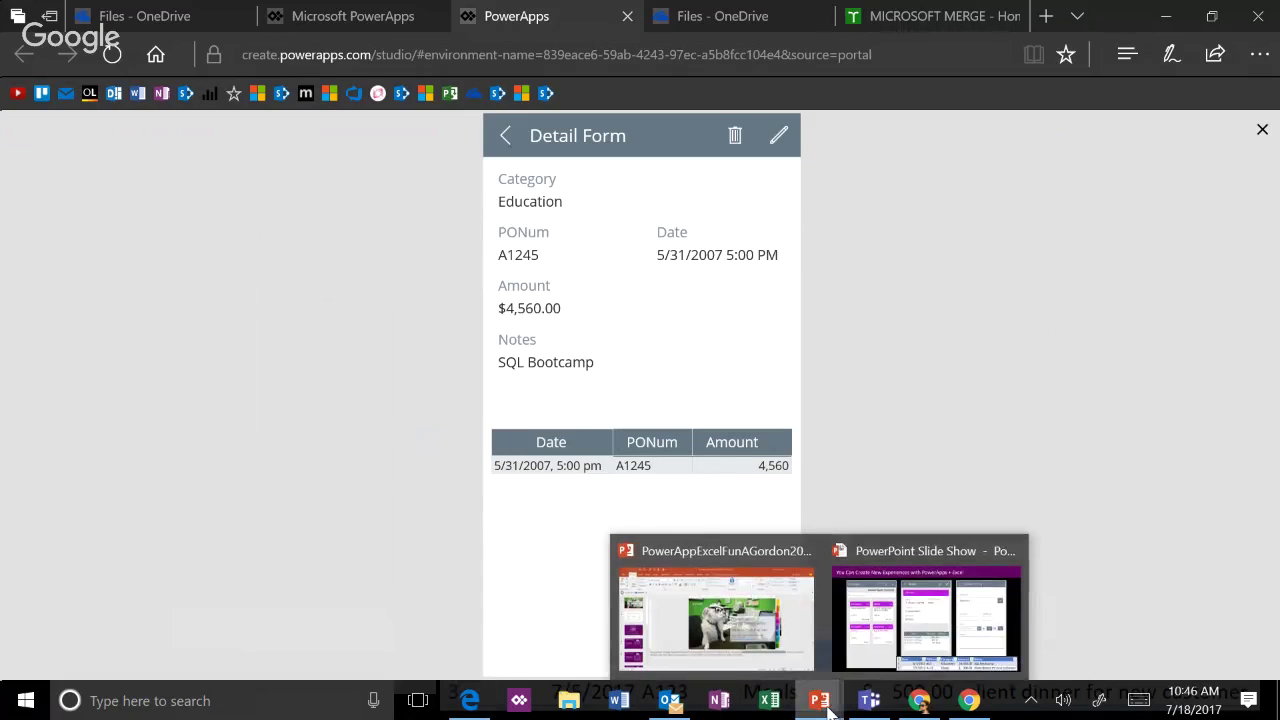
pyautogui.click(890, 643)
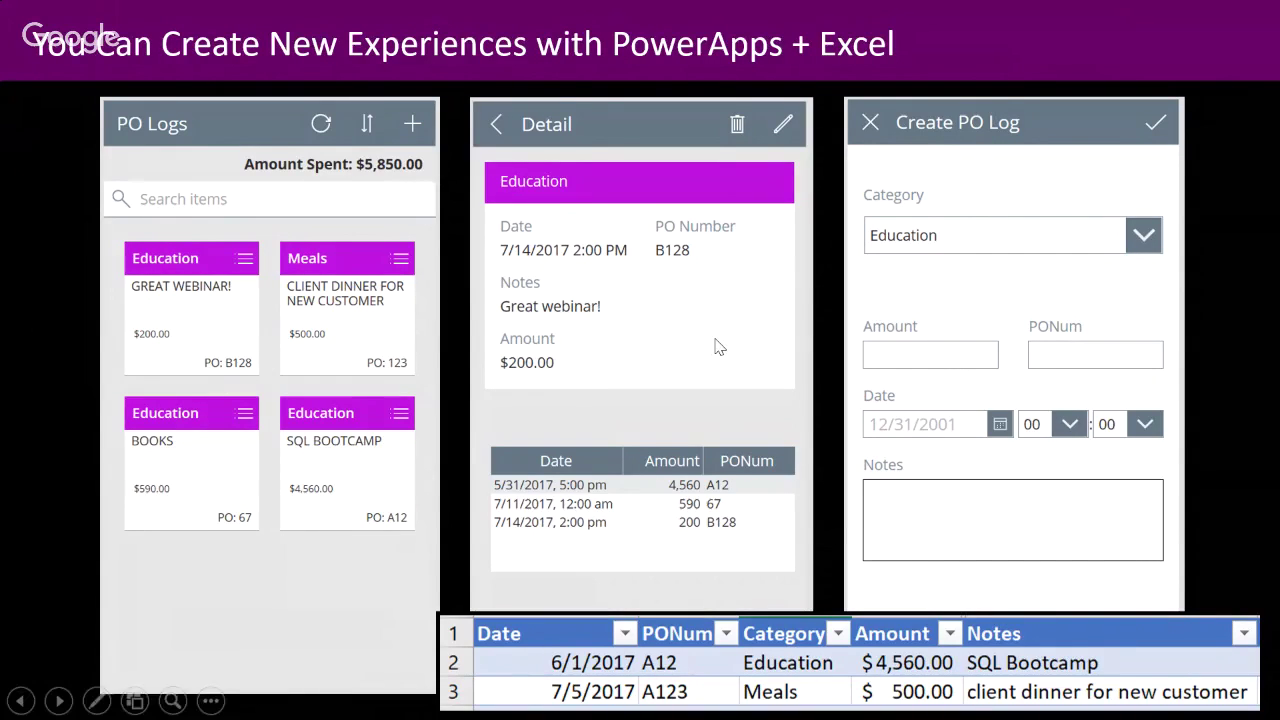
pyautogui.hotkey('alt', 'Tab')
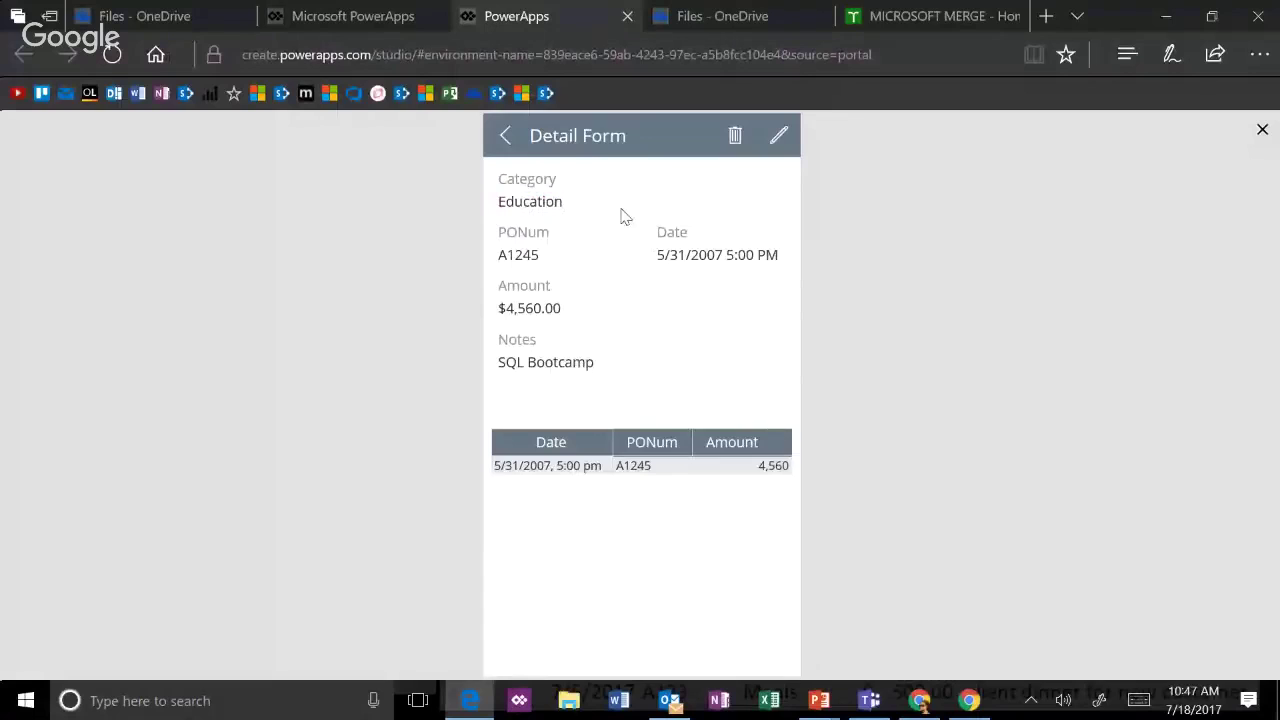
# - Start a new purchase order from the log screen with an amount of 800 and category Lodging
pyautogui.click(499, 137)
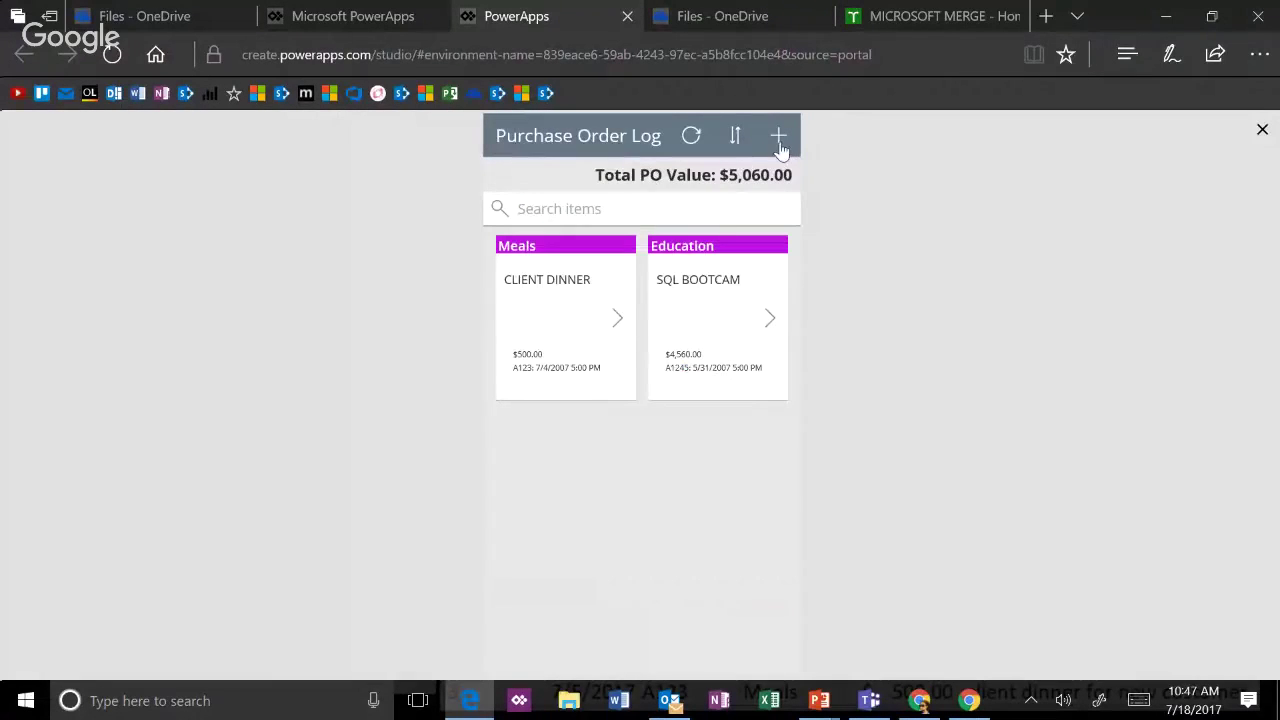
pyautogui.click(780, 145)
pyautogui.click(688, 204)
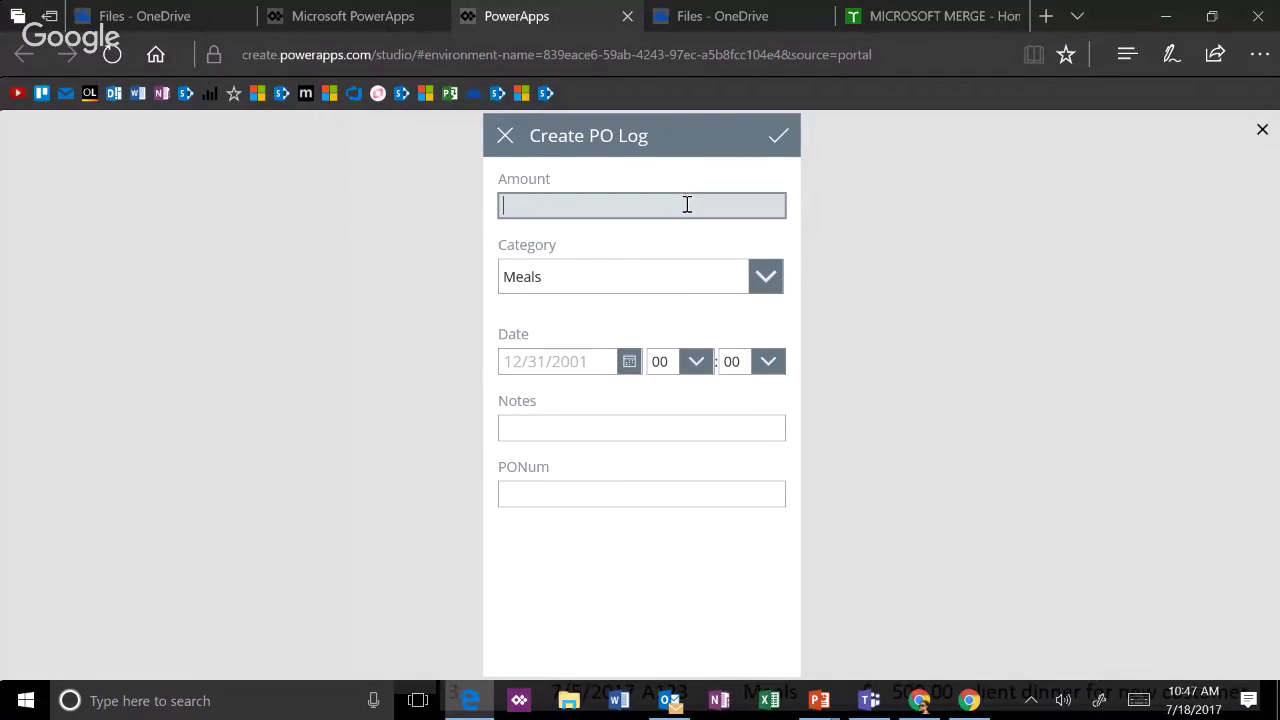
pyautogui.click(765, 276)
pyautogui.click(740, 368)
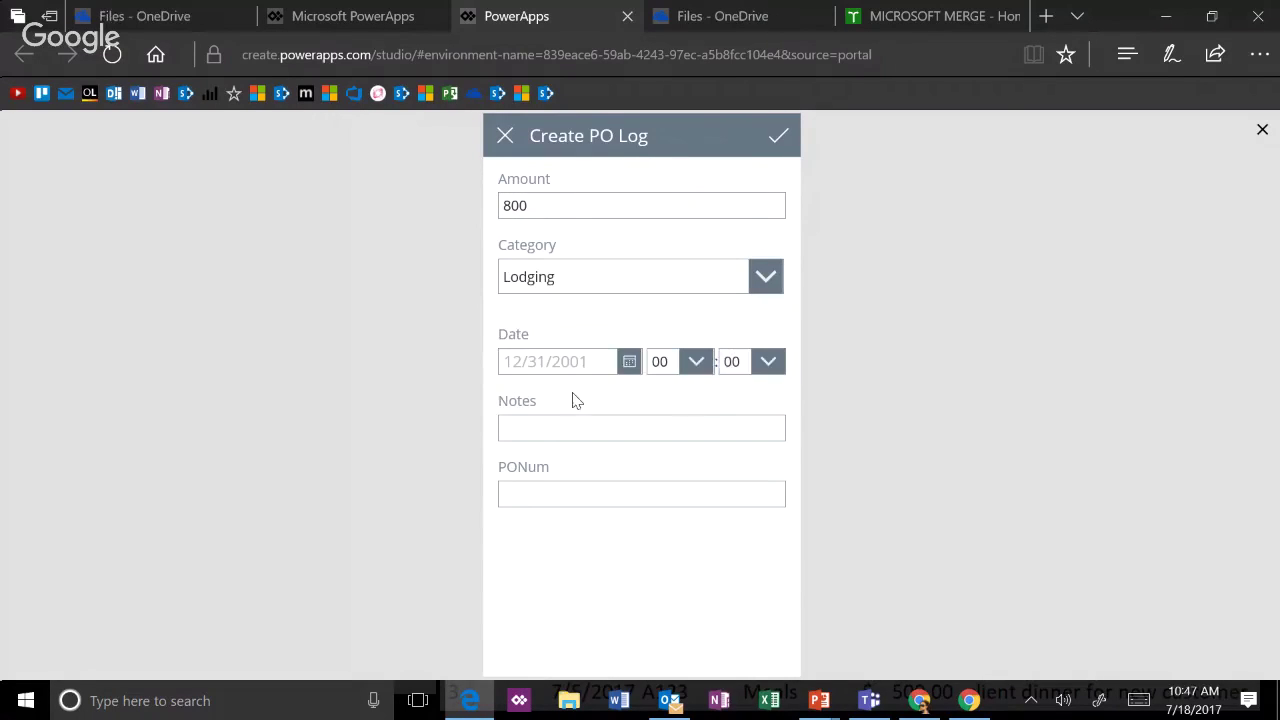
# - Set the new purchase order's date to 7/17/2017 in the calendar and confirm it
pyautogui.click(626, 366)
pyautogui.click(551, 575)
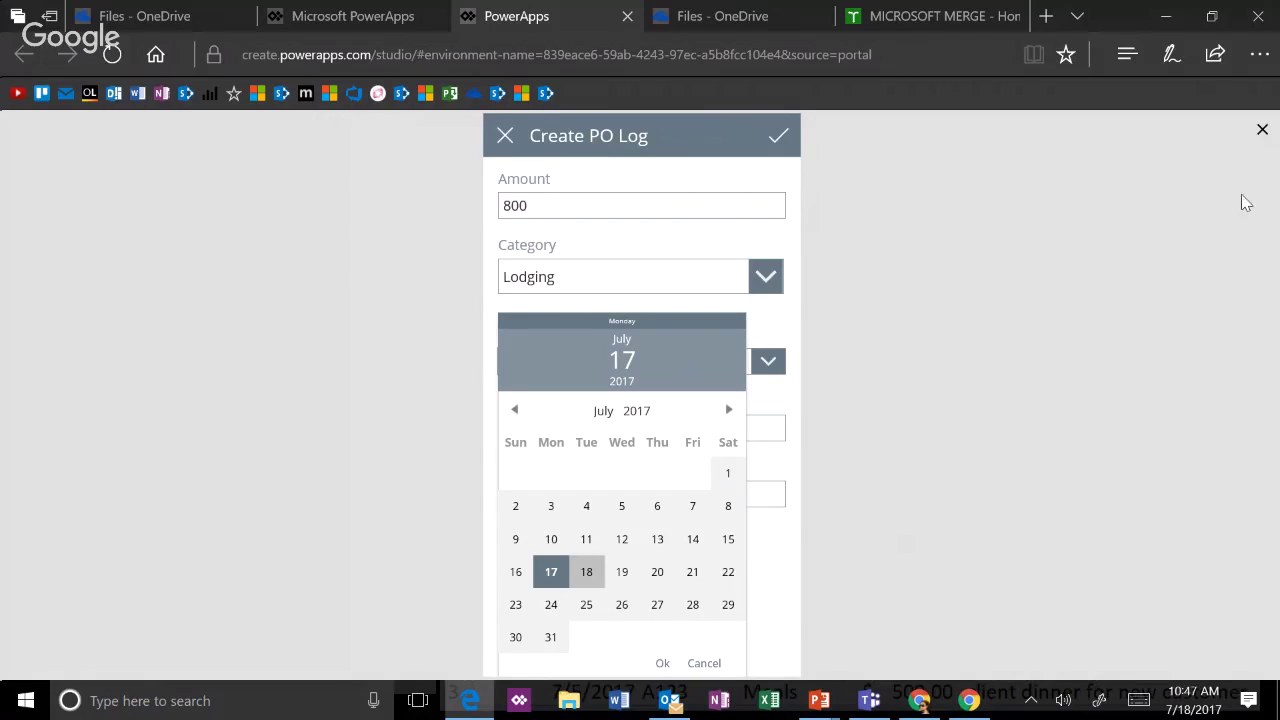
pyautogui.click(1252, 62)
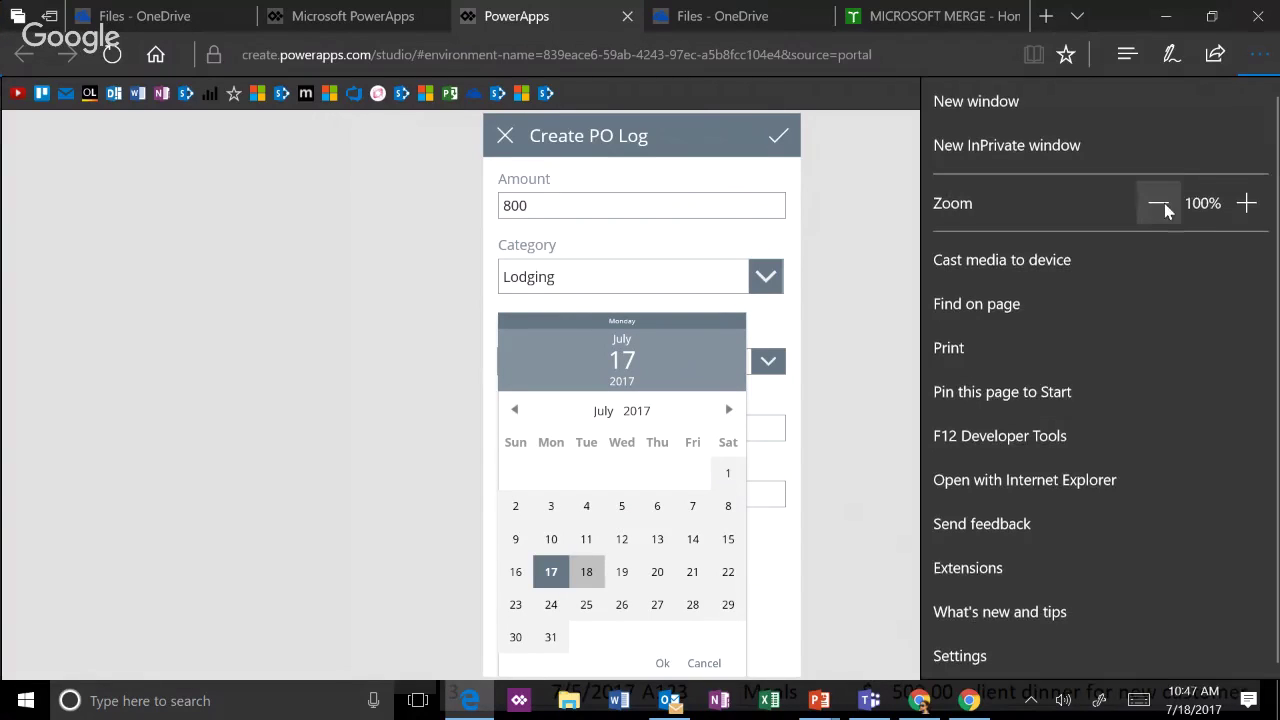
pyautogui.click(1159, 206)
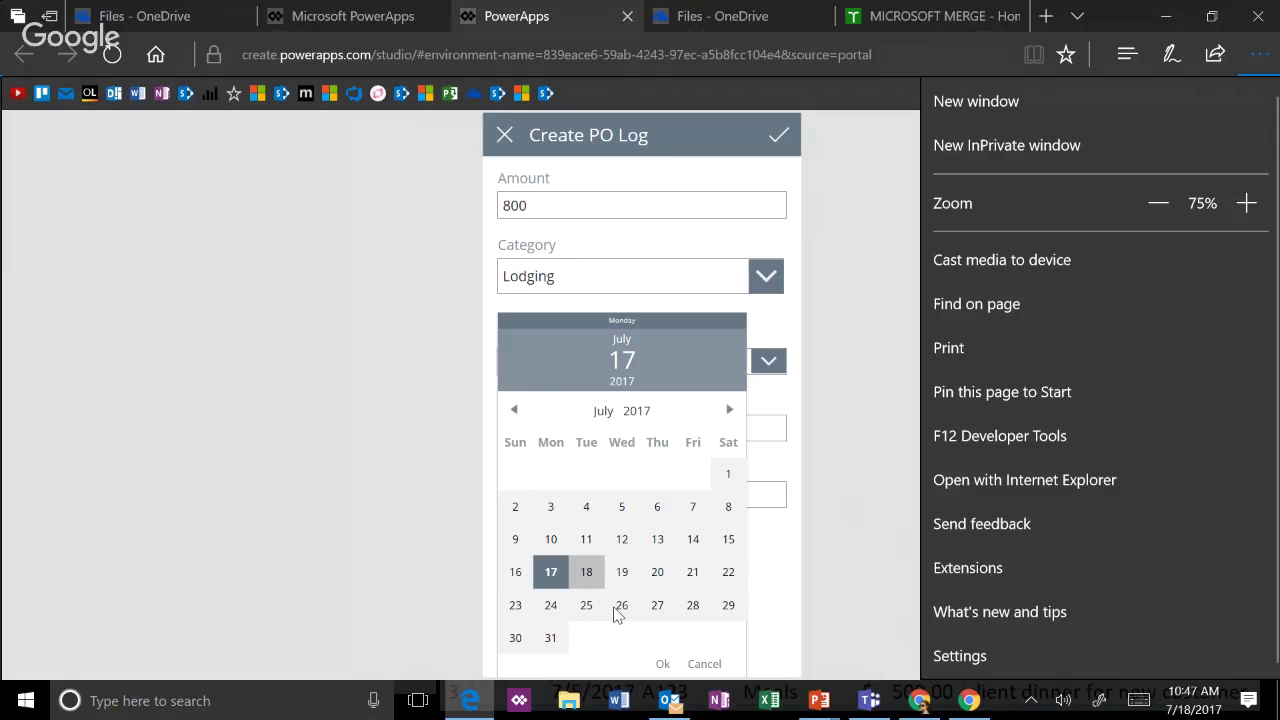
pyautogui.click(1159, 204)
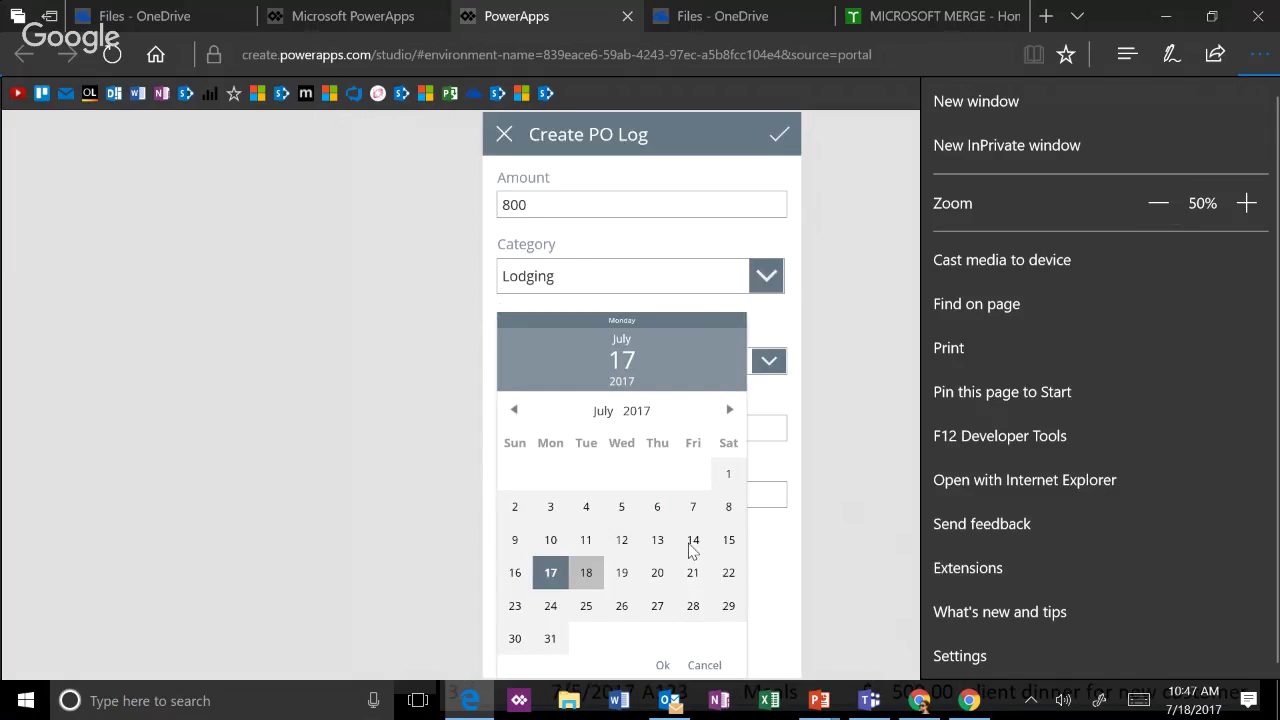
pyautogui.click(871, 644)
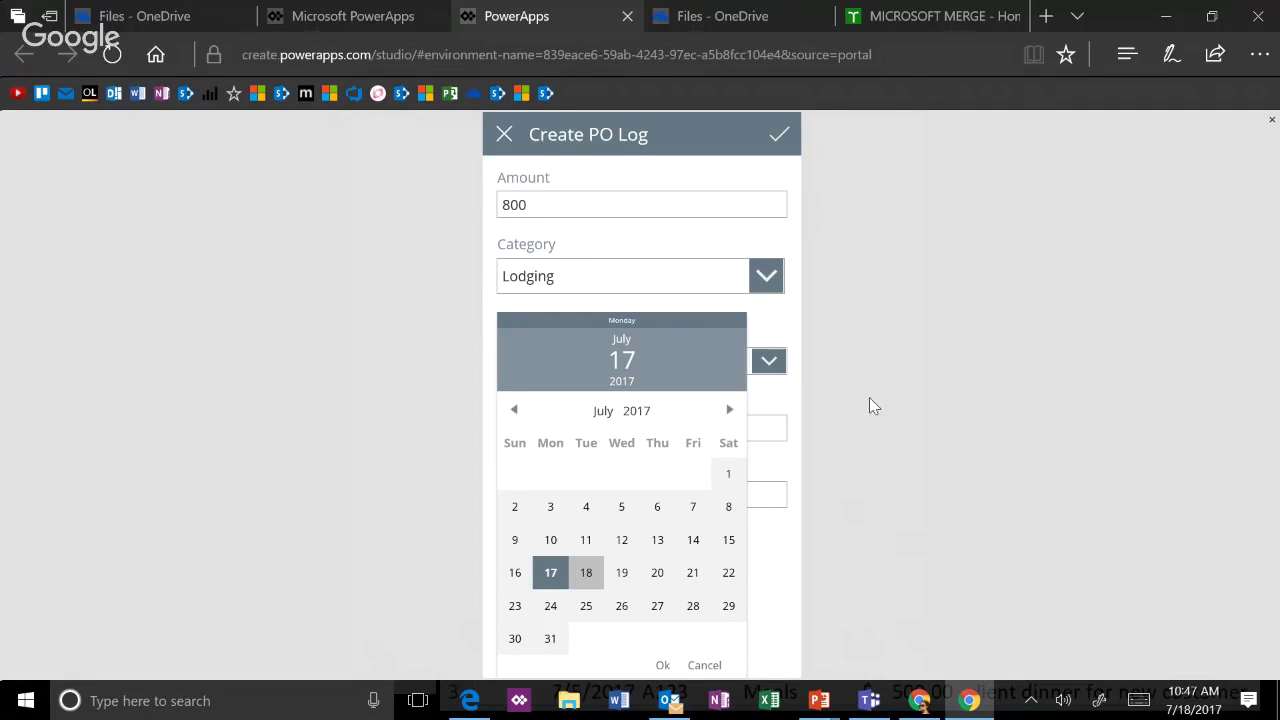
pyautogui.click(660, 665)
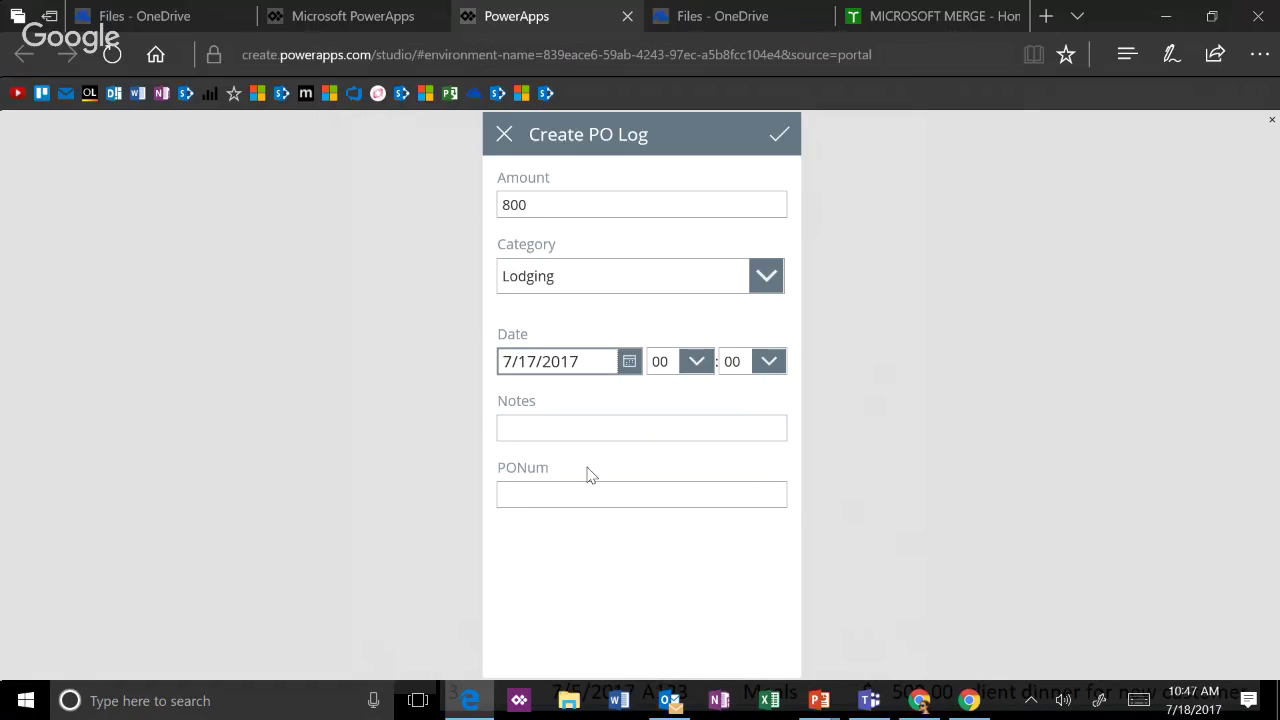
# - Enter "This story" as the notes, fill in the PO number, and save the record, returning to the Purchase Order Log list
pyautogui.click(598, 435)
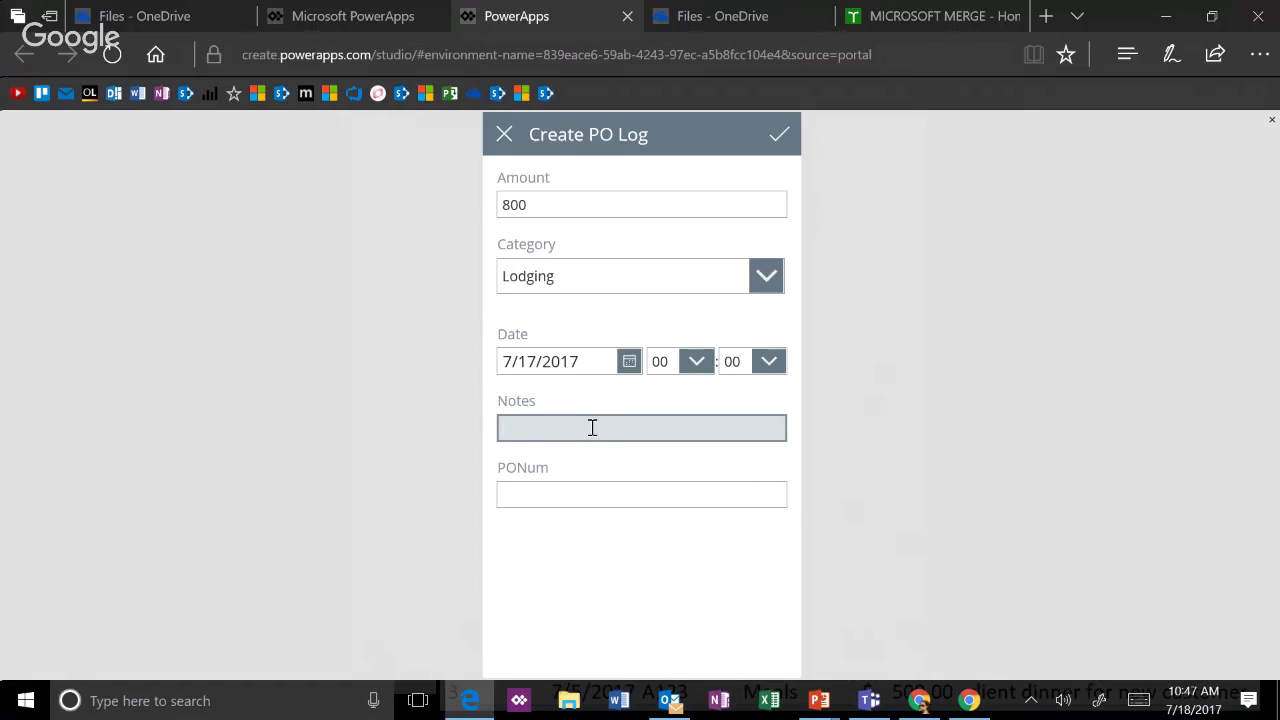
pyautogui.write('This story')
pyautogui.click(604, 491)
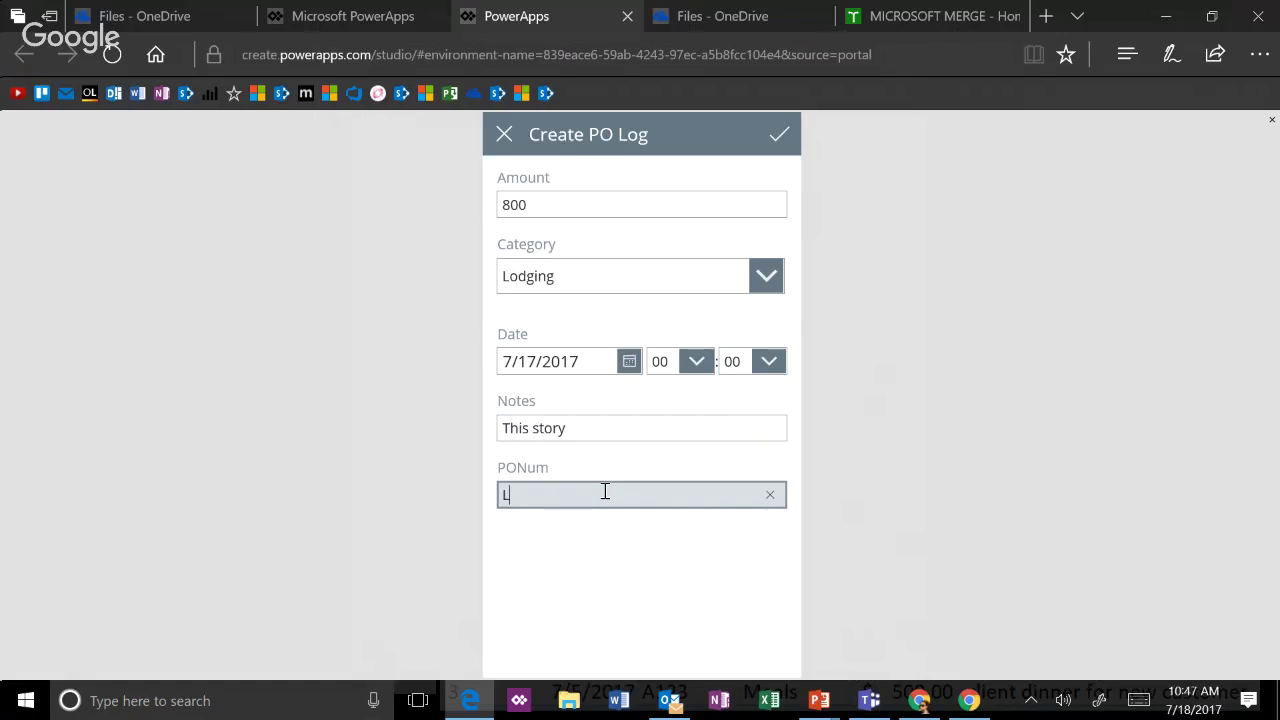
pyautogui.click(779, 135)
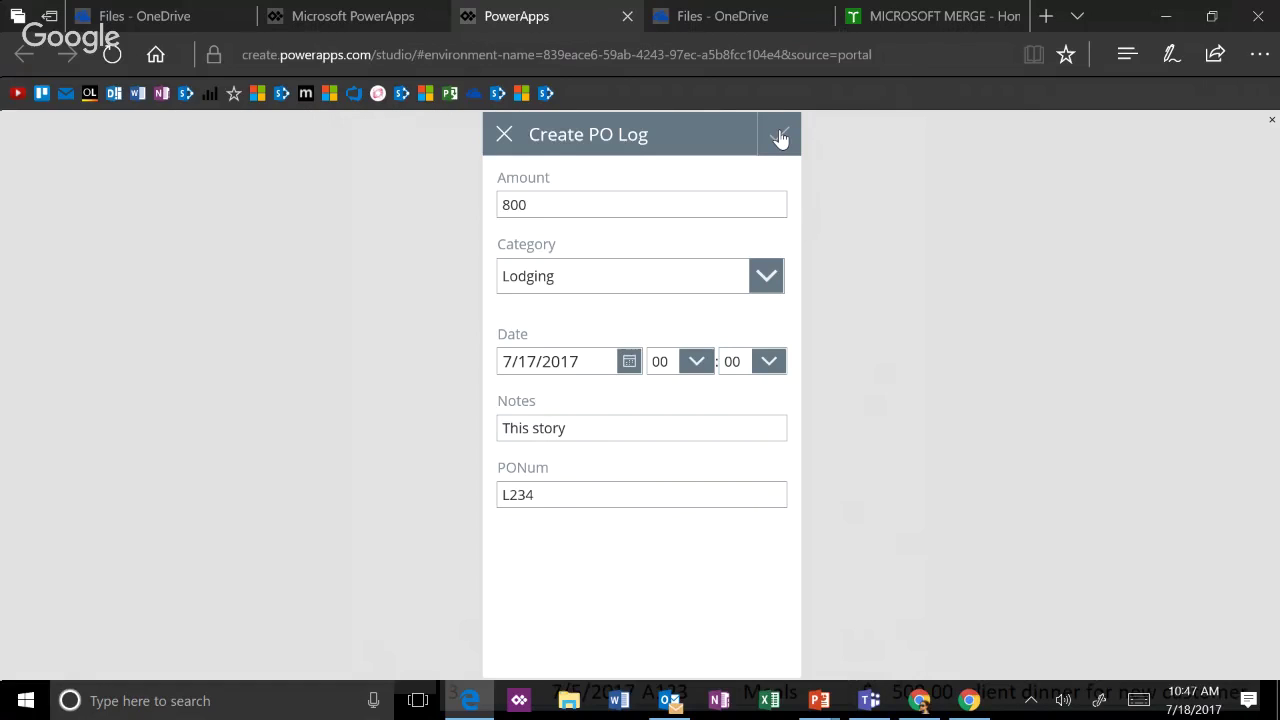
pyautogui.click(783, 138)
pyautogui.click(497, 135)
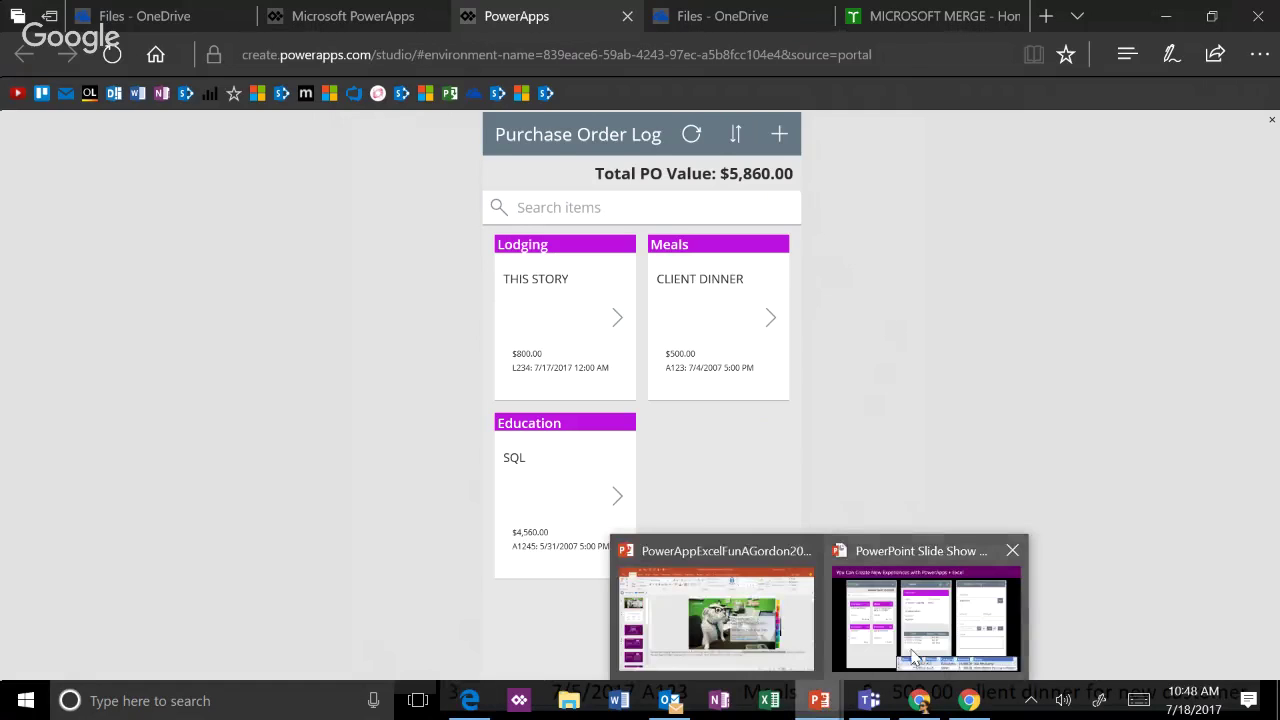
# - Review the target design in the PowerPoint slide show, and open Microsoft Flow from the PowerApps site's app launcher in the browser
pyautogui.click(840, 548)
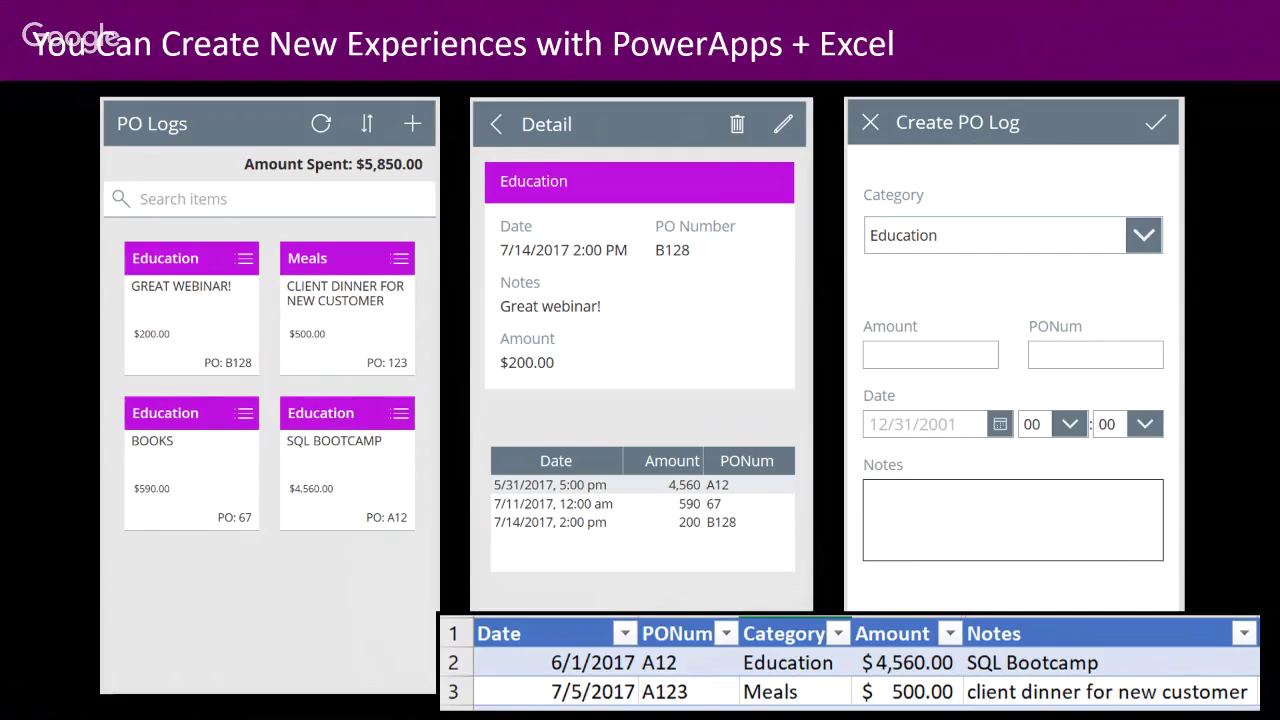
pyautogui.hotkey('alt', 'Tab')
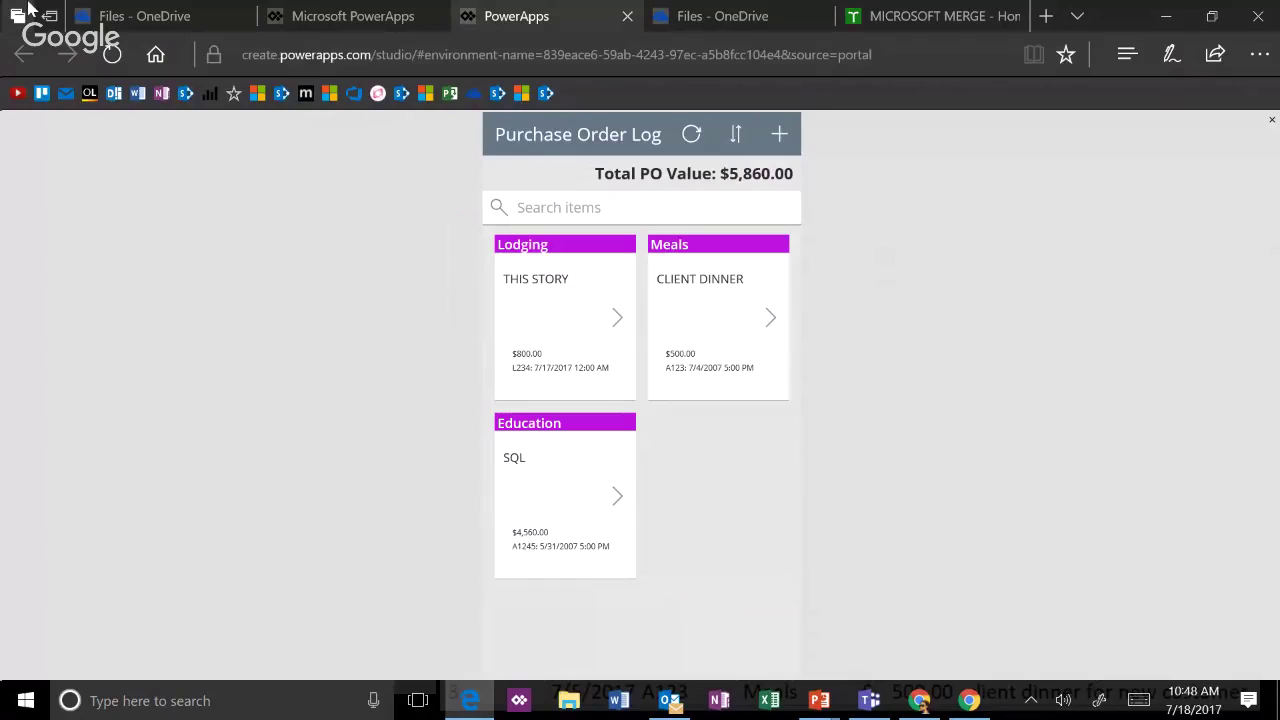
pyautogui.click(320, 18)
pyautogui.click(25, 136)
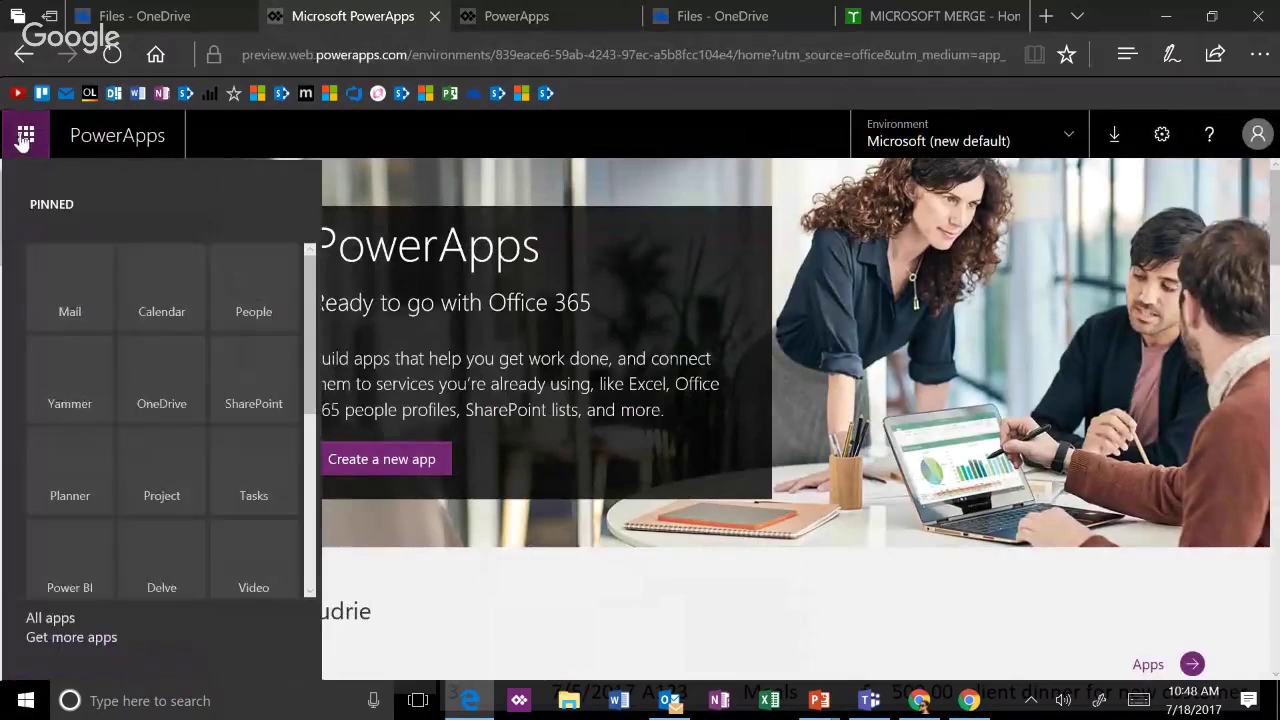
pyautogui.scroll(-4, 205, 465)
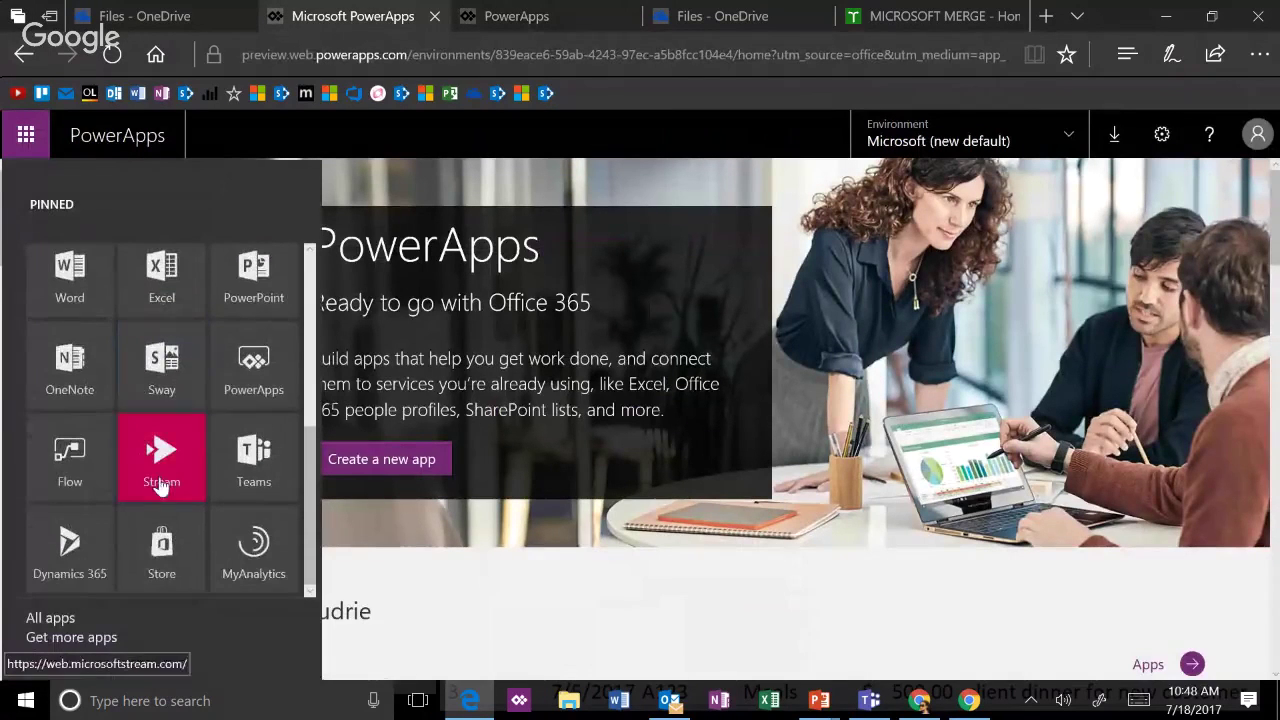
pyautogui.click(73, 482)
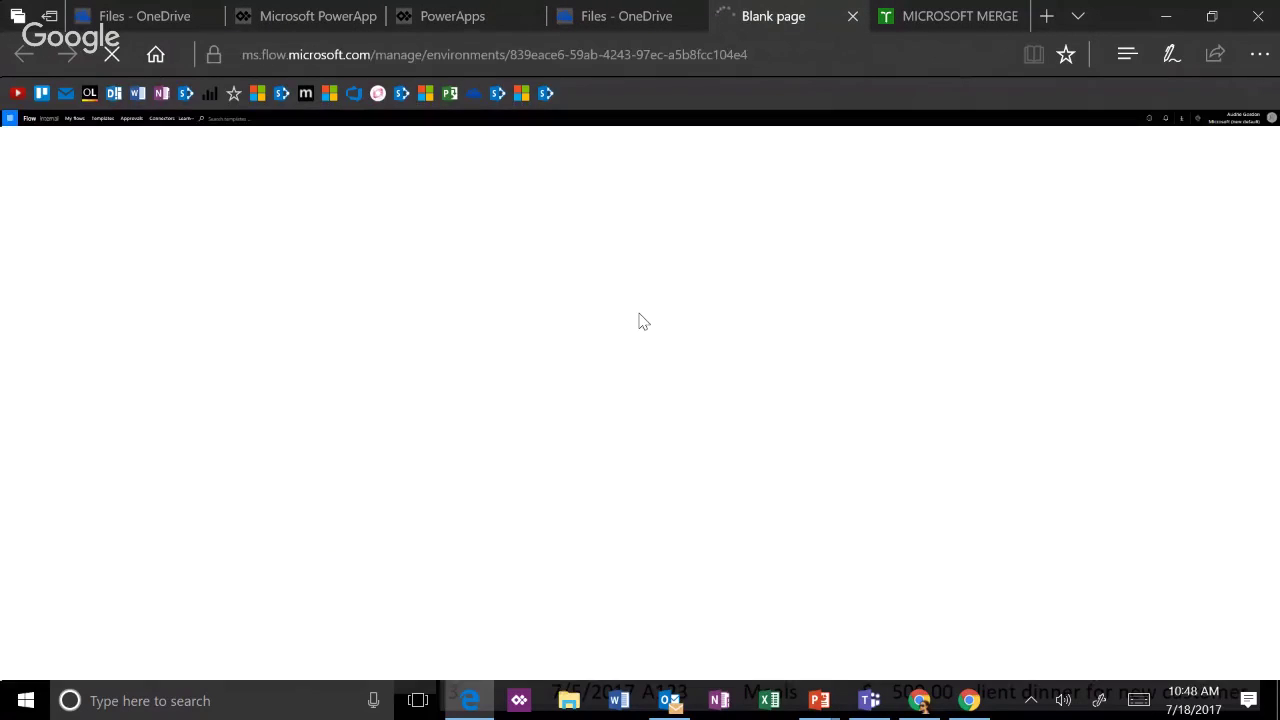
# - Search the Flow templates for "Excel"
pyautogui.click(1259, 54)
pyautogui.click(1246, 207)
pyautogui.click(1246, 207)
pyautogui.click(1246, 207)
pyautogui.click(1246, 207)
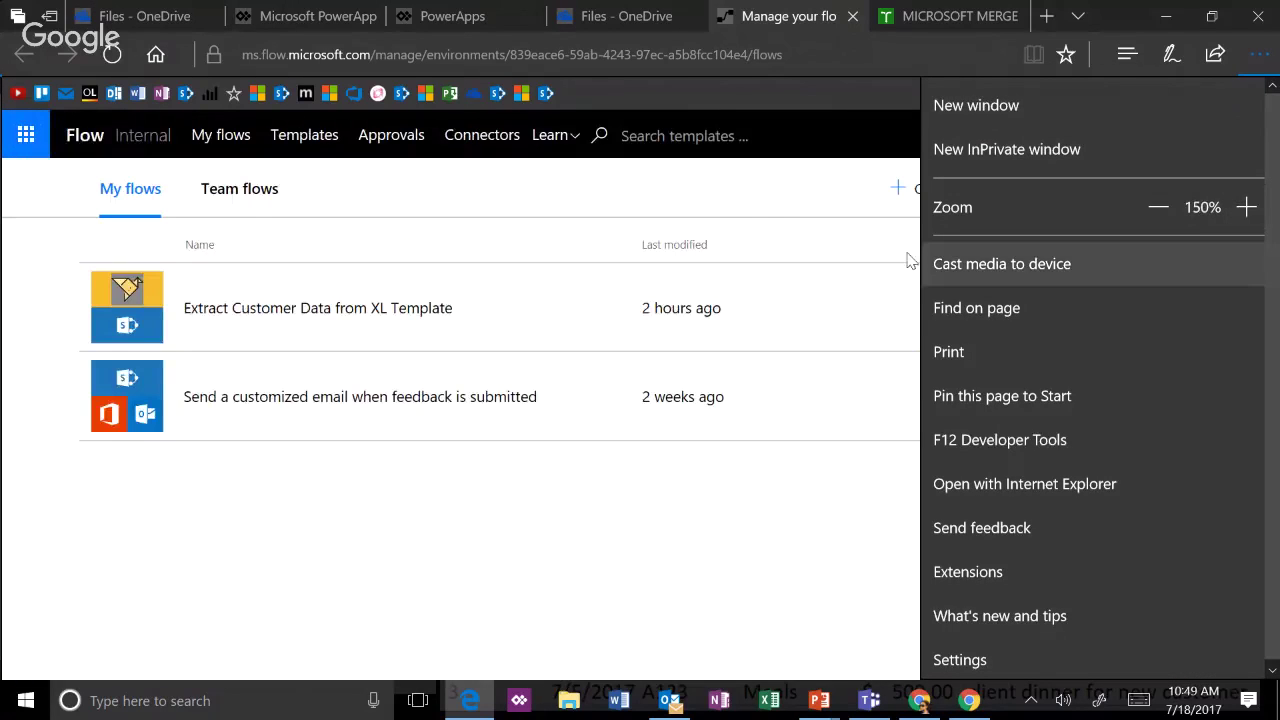
pyautogui.click(678, 136)
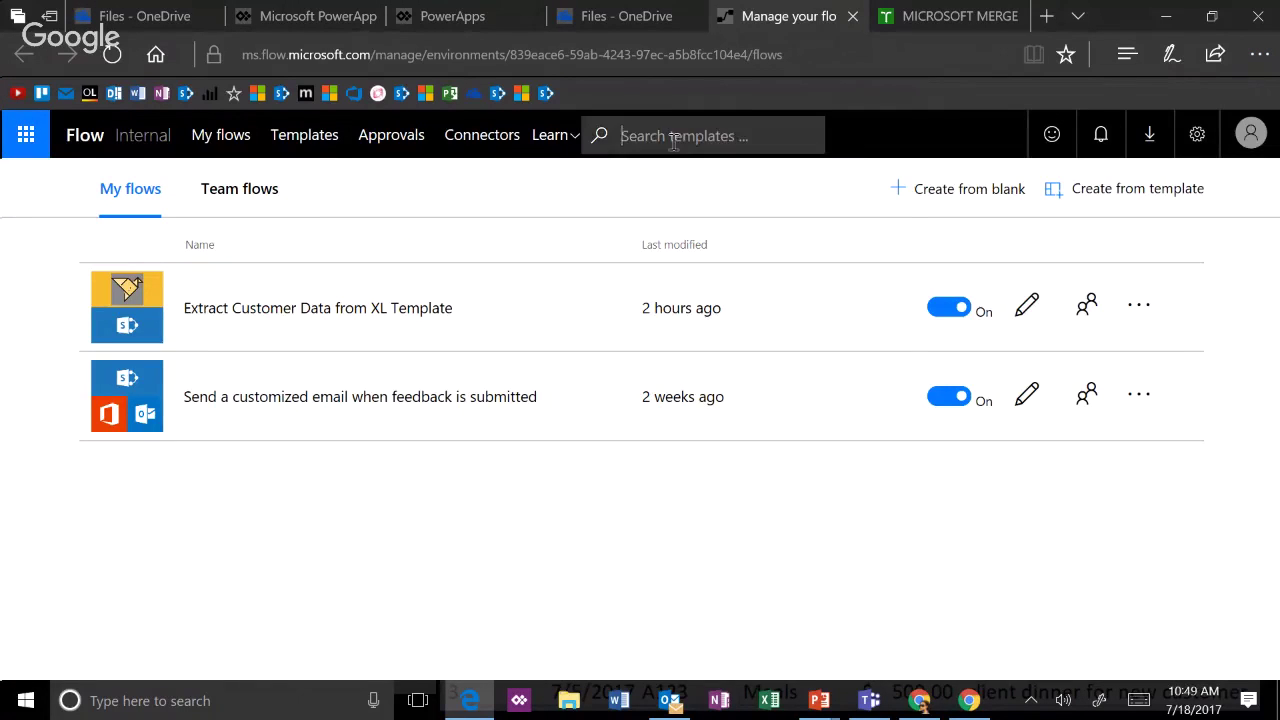
pyautogui.write('Excel')
pyautogui.press('Return')
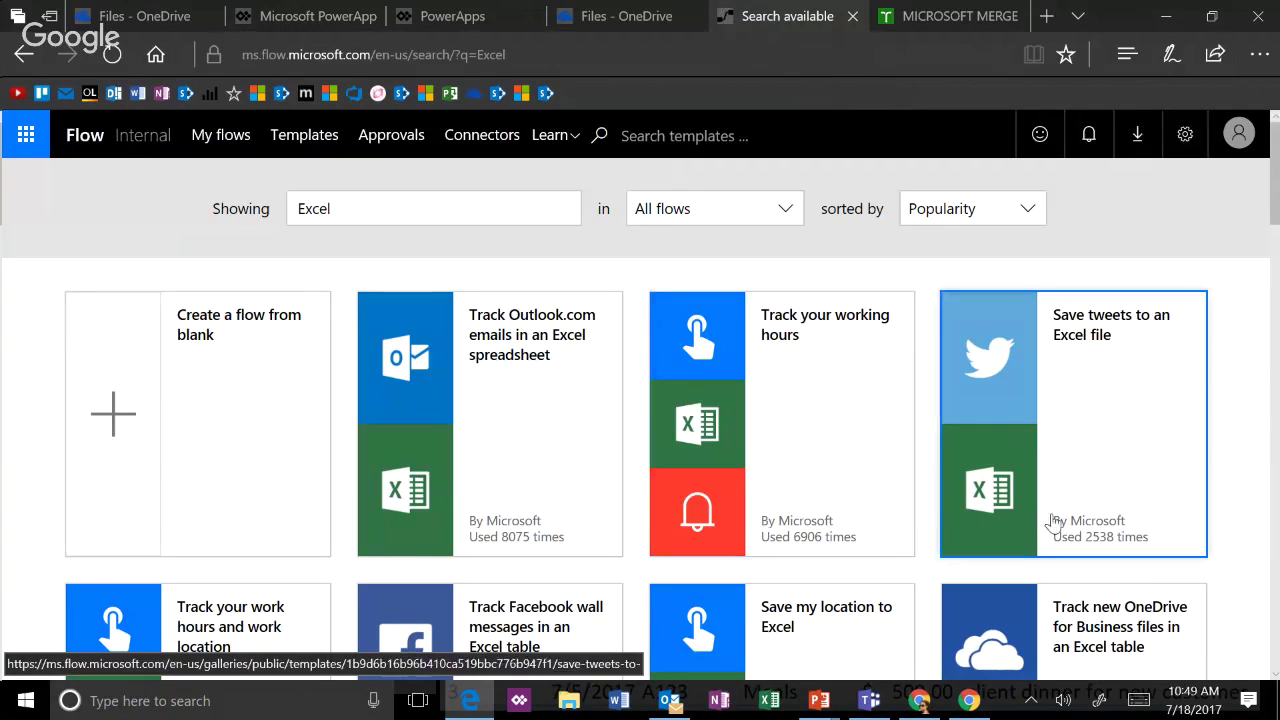
# - Browse the Excel flow templates to examine the available services and automations, and return to the start of the results
pyautogui.scroll(-1, 1110, 580)
pyautogui.scroll(-3, 1200, 557)
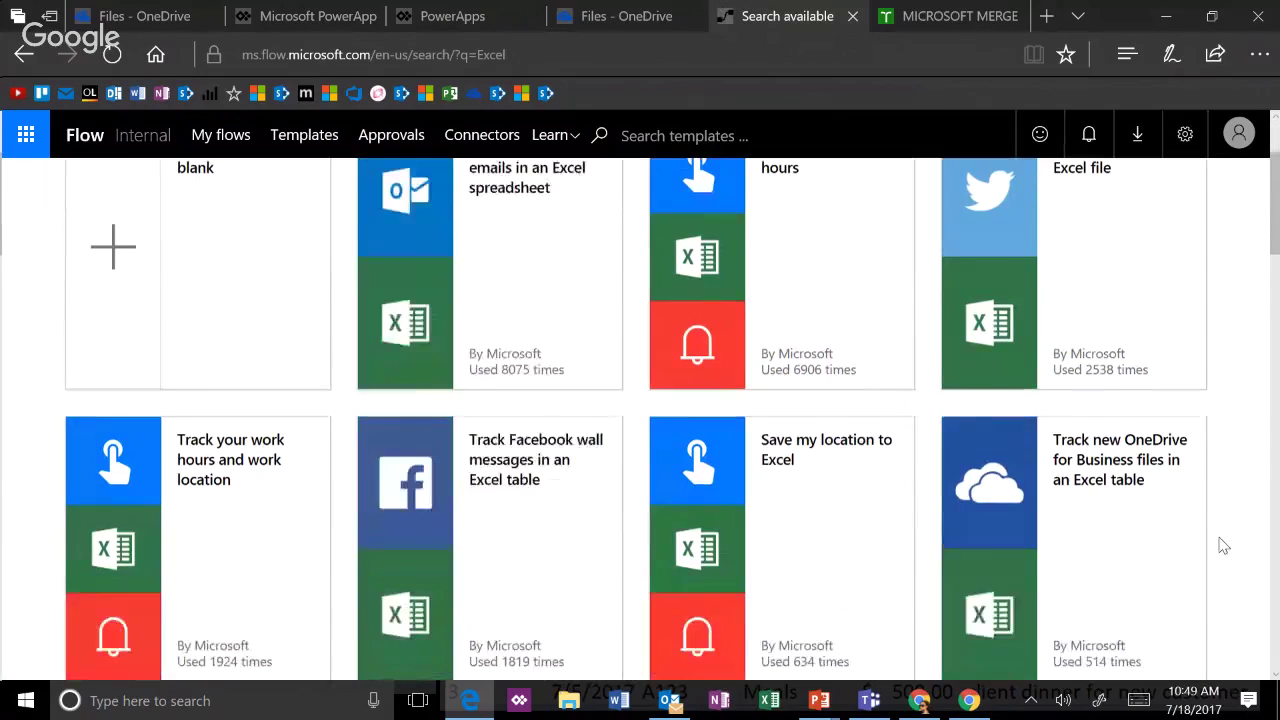
pyautogui.scroll(-4, 1222, 545)
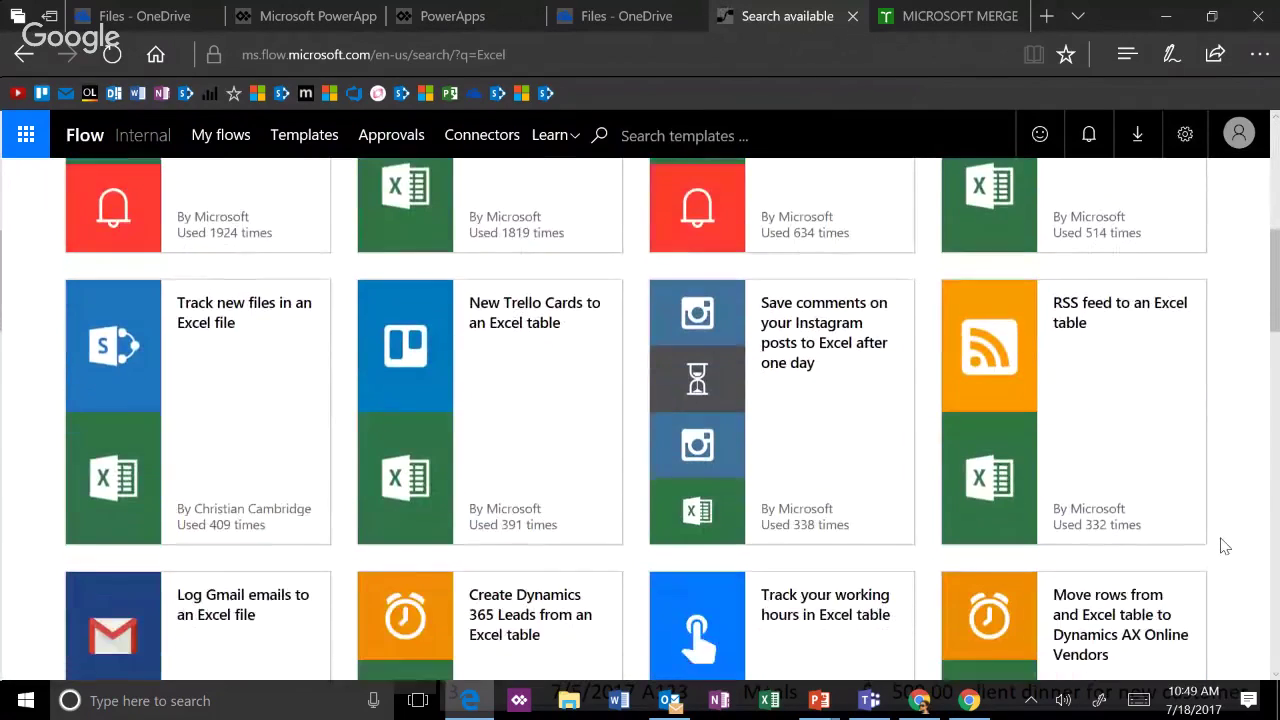
pyautogui.scroll(-1, 1226, 546)
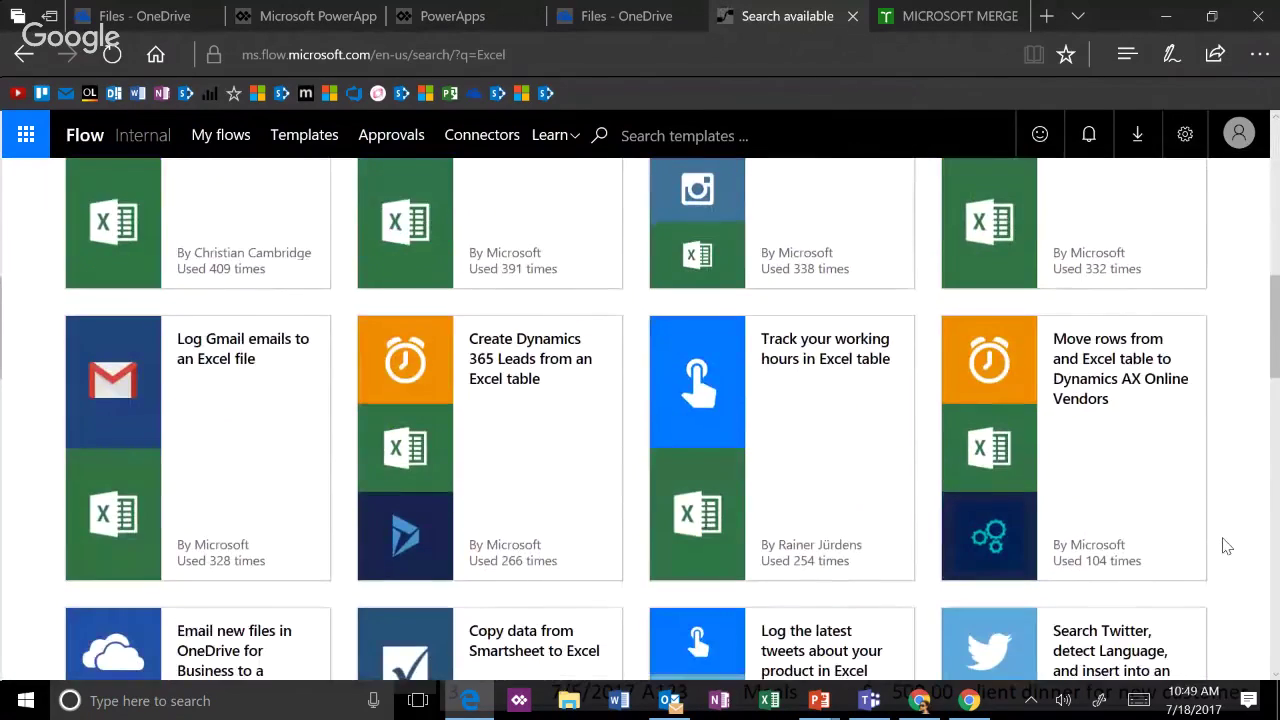
pyautogui.scroll(-2, 1226, 546)
pyautogui.scroll(1, 1228, 540)
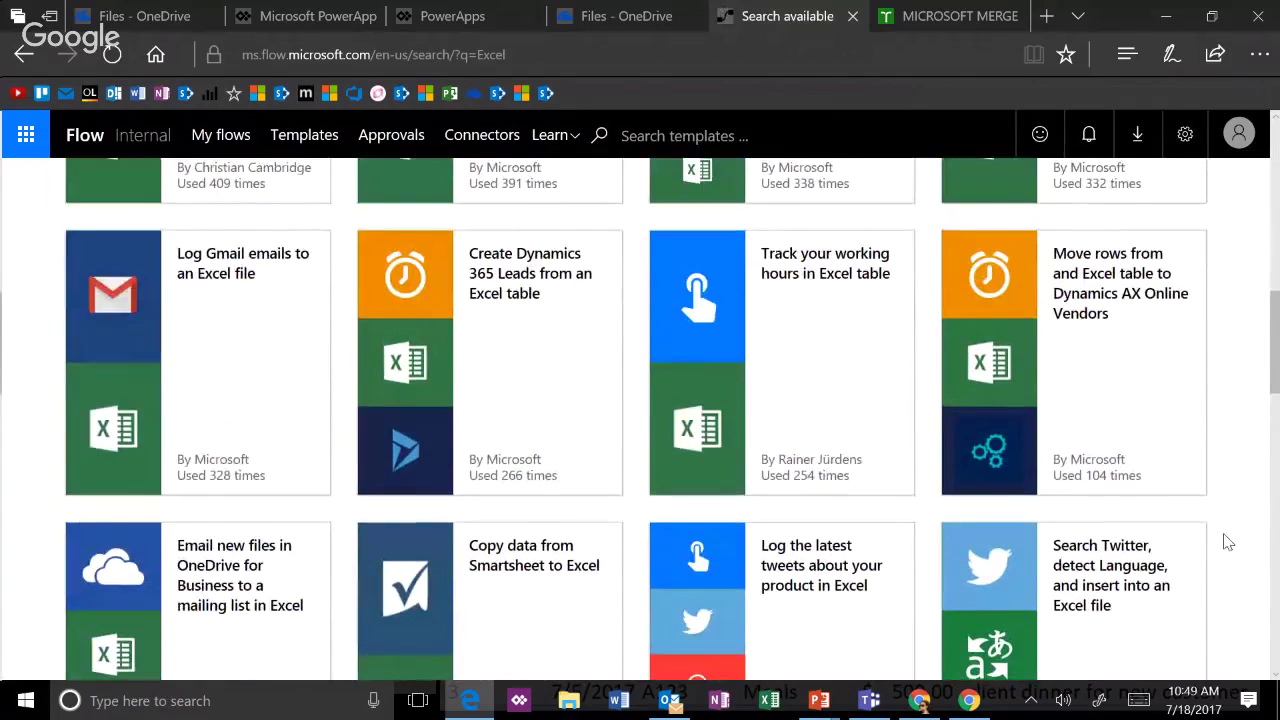
pyautogui.scroll(-5, 697, 520)
pyautogui.scroll(1, 697, 525)
pyautogui.scroll(1, 697, 525)
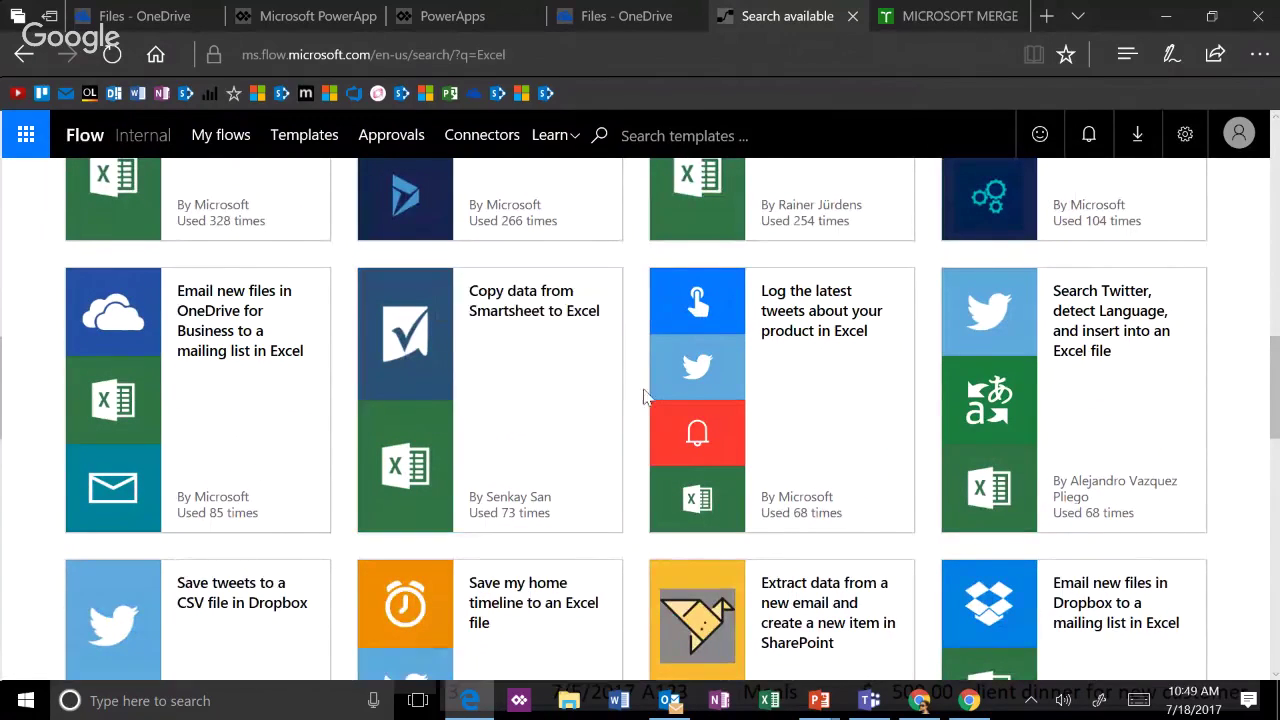
pyautogui.scroll(-3, 1094, 443)
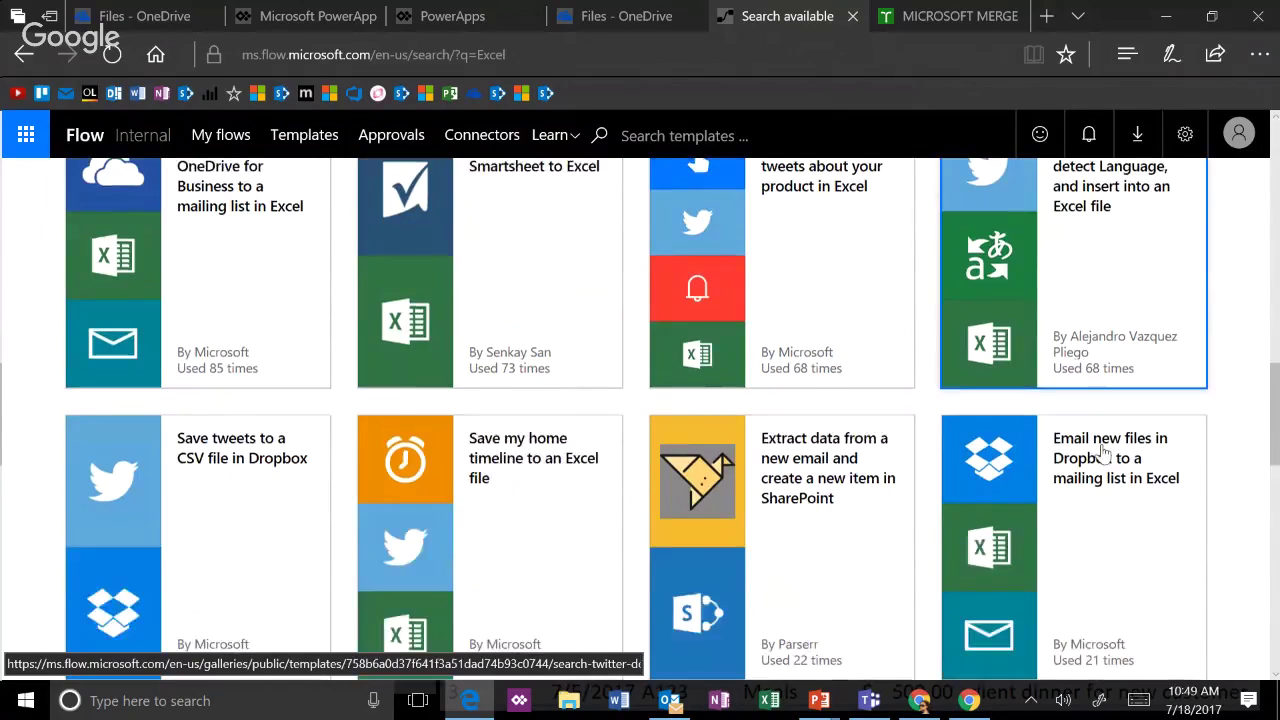
pyautogui.scroll(-1, 1090, 450)
pyautogui.scroll(-3, 1070, 453)
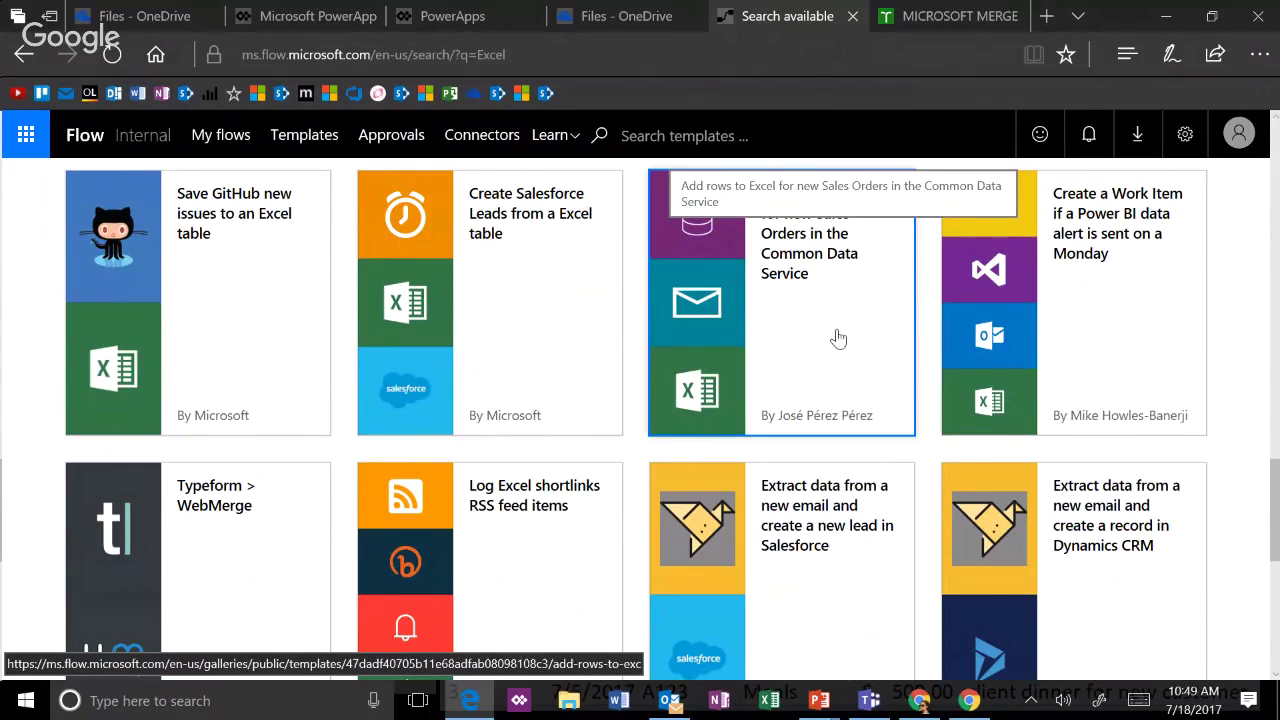
pyautogui.scroll(1, 839, 343)
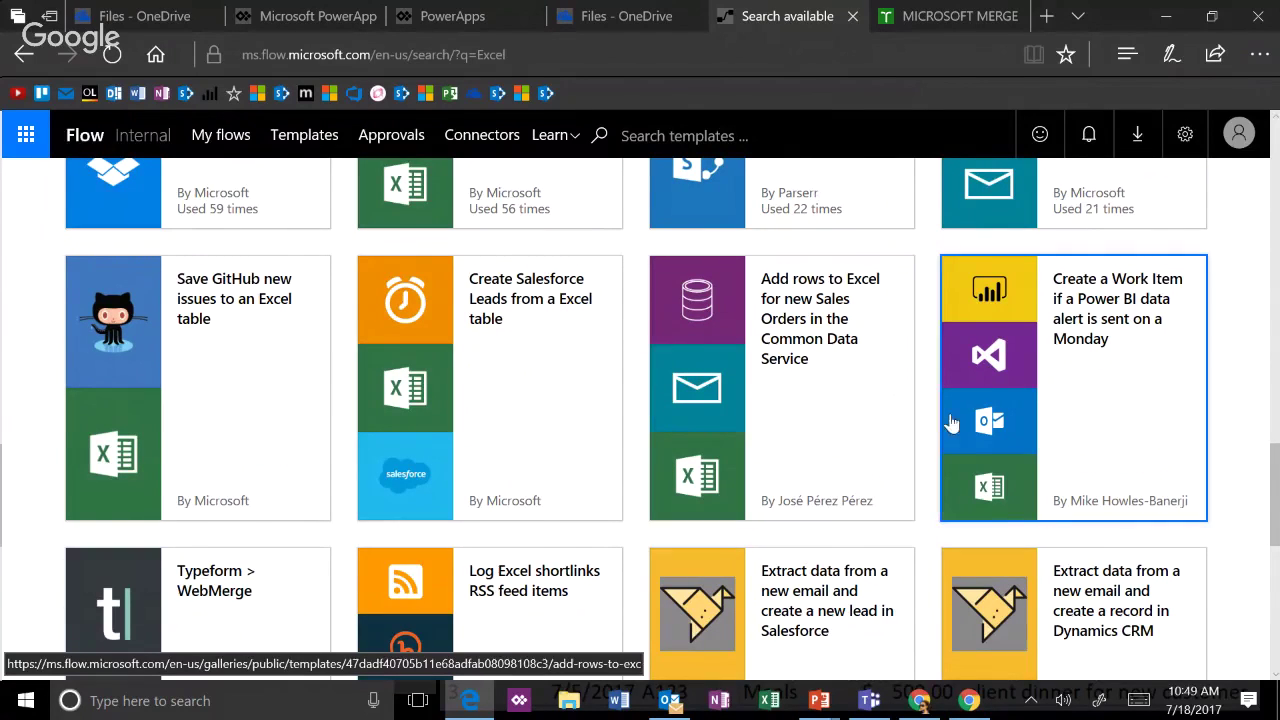
pyautogui.scroll(-3, 1134, 440)
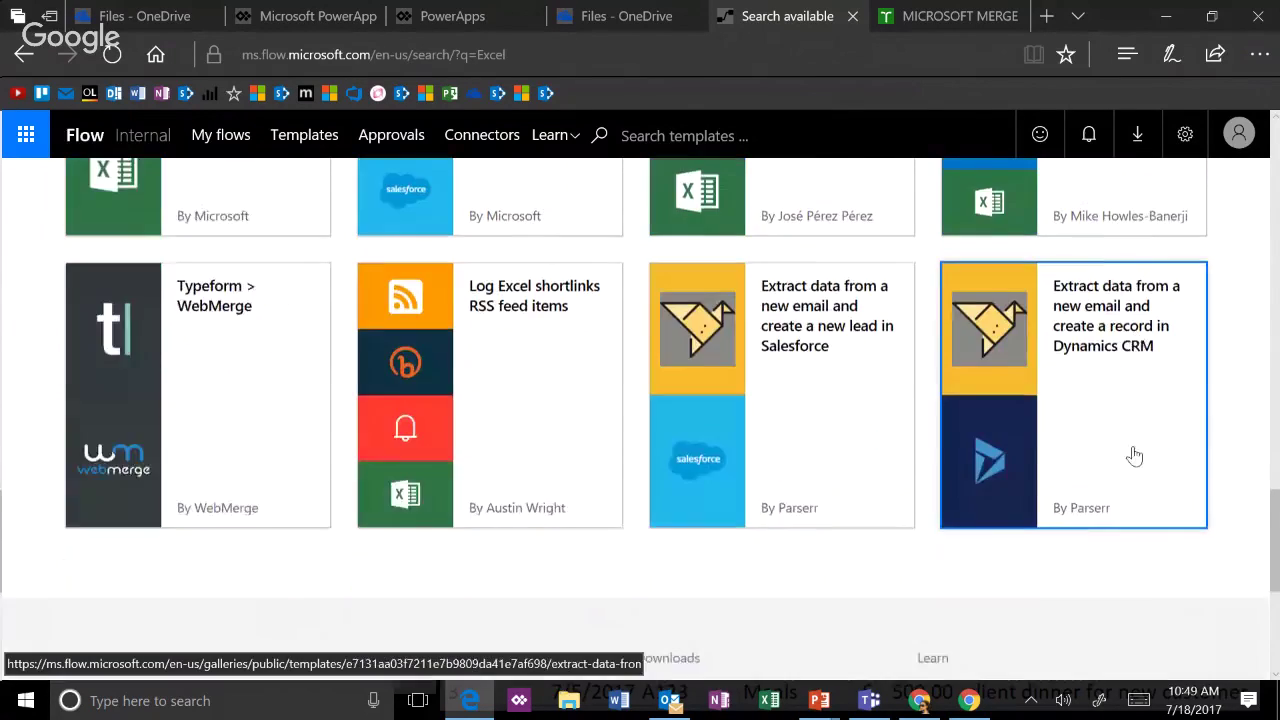
pyautogui.scroll(-1, 1134, 456)
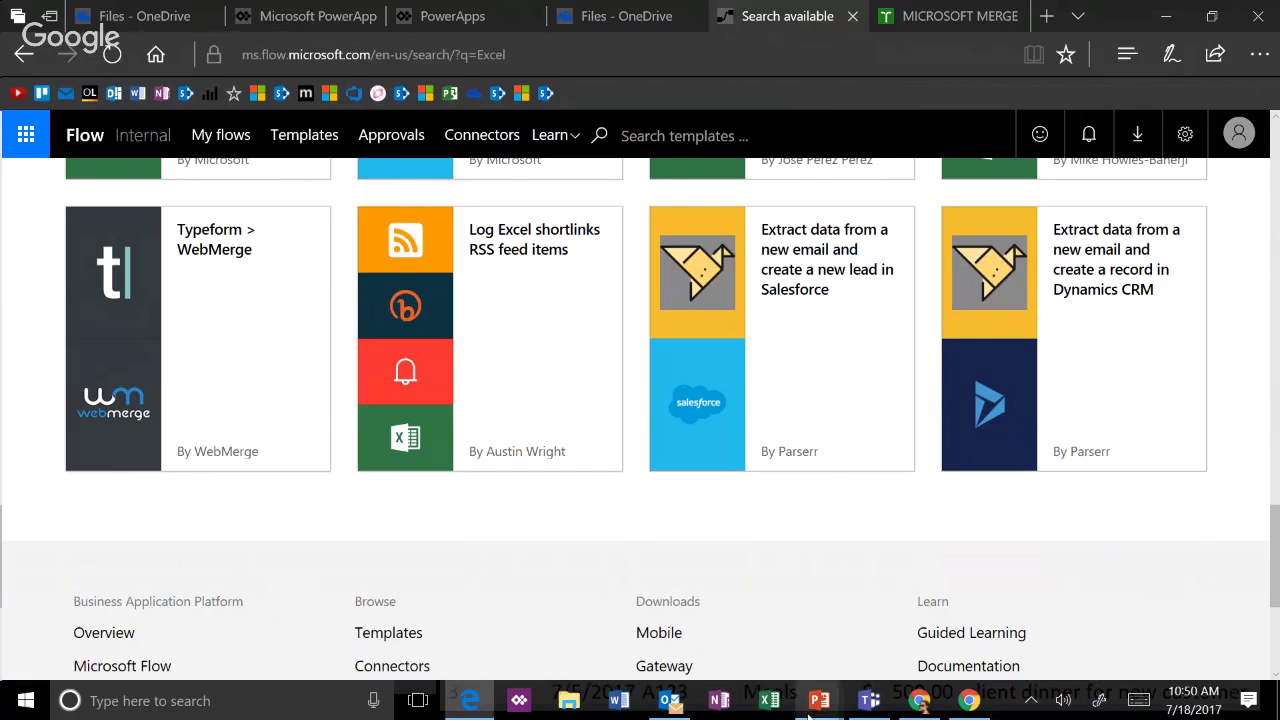
pyautogui.scroll(1, 448, 622)
pyautogui.scroll(3, 870, 672)
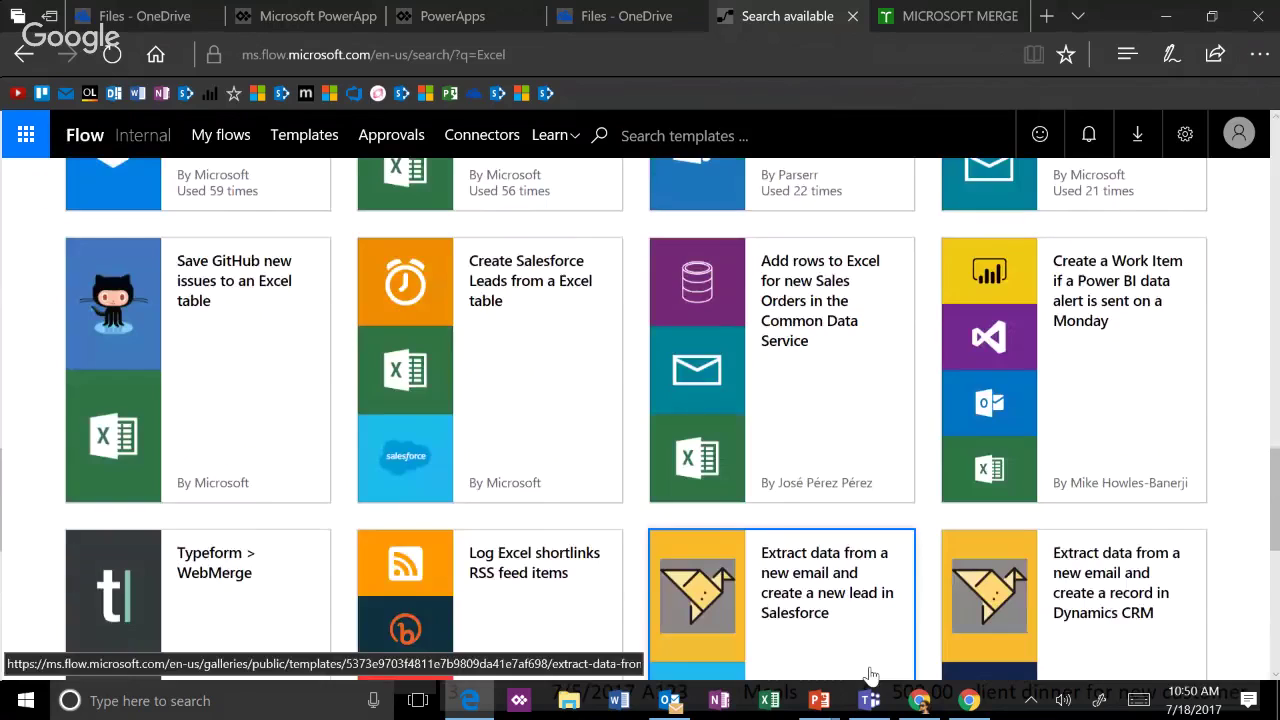
pyautogui.scroll(1, 643, 570)
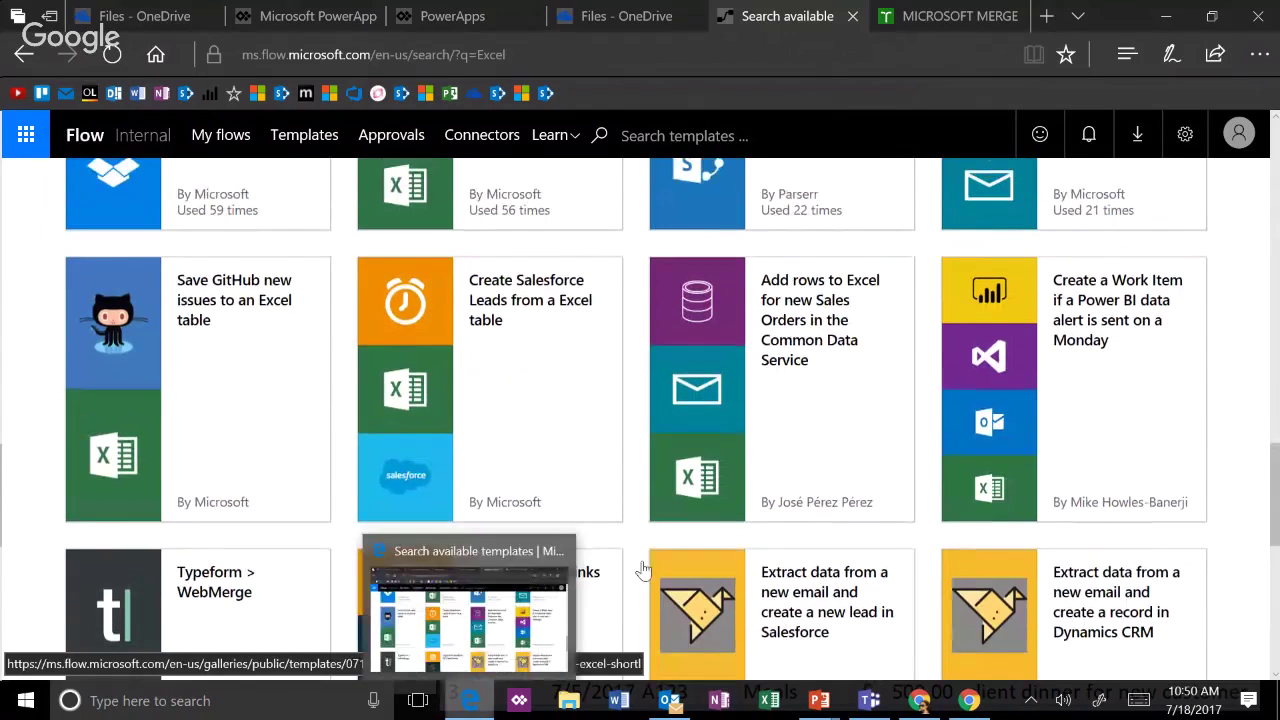
pyautogui.scroll(8, 797, 520)
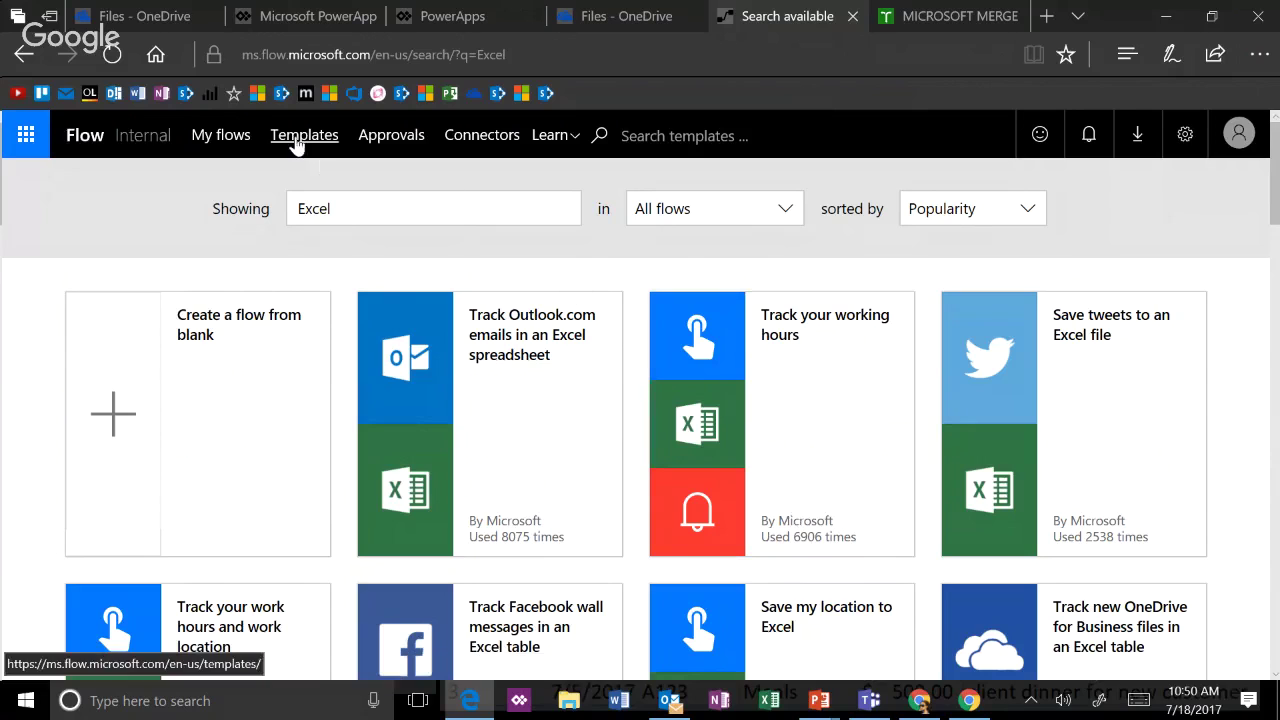
# - Switch to the PowerPoint slide show and go to the "Connecting to Excel Files" slide
pyautogui.moveTo(819, 700)
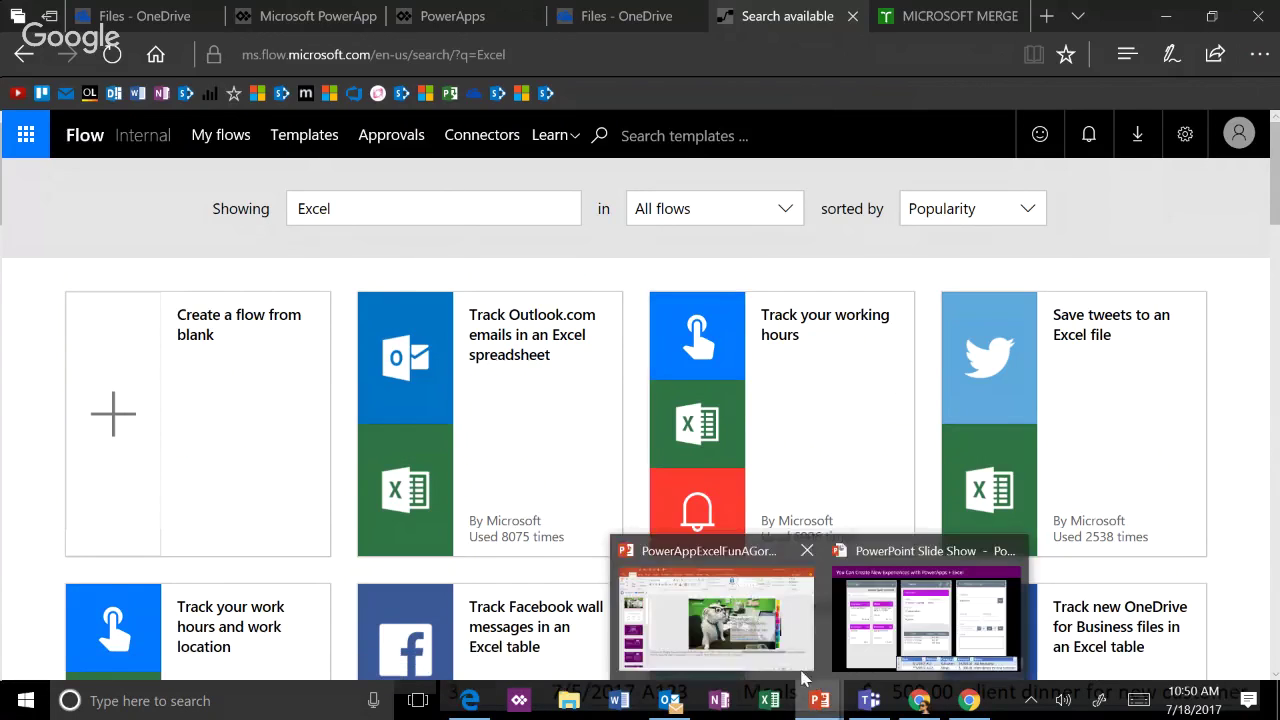
pyautogui.click(783, 646)
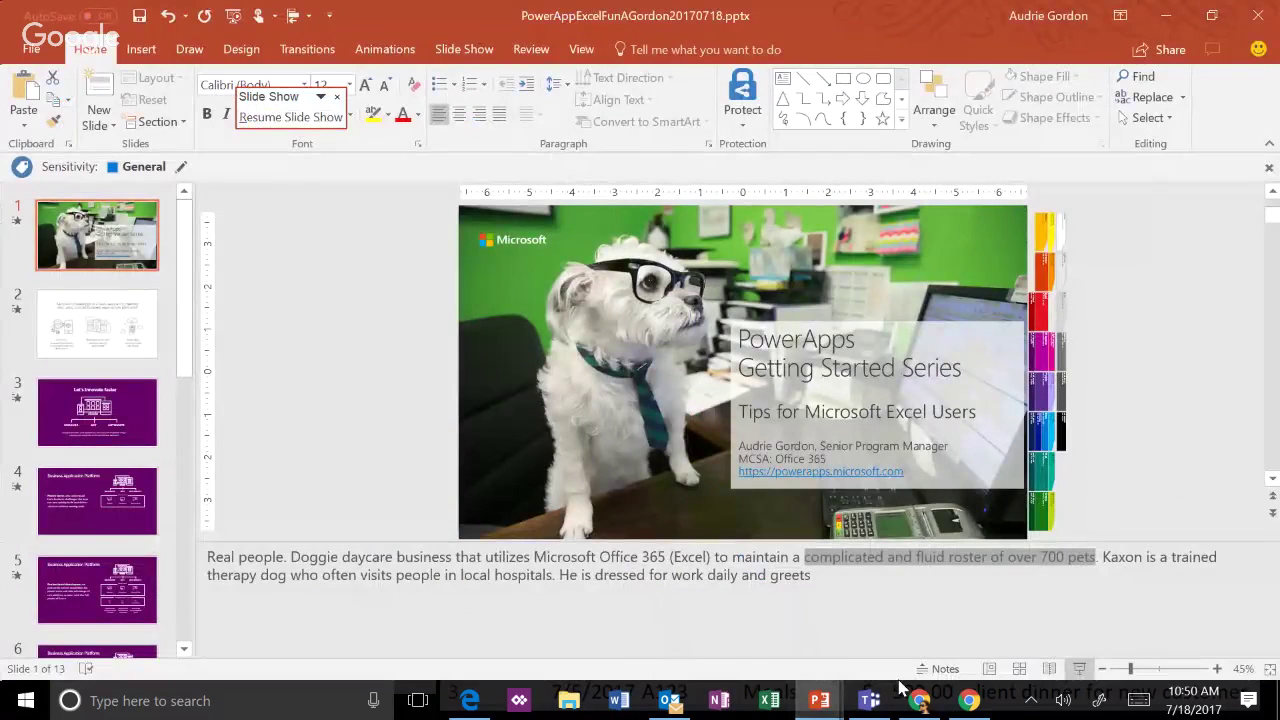
pyautogui.hotkey('alt', 'Tab')
pyautogui.click(1203, 657)
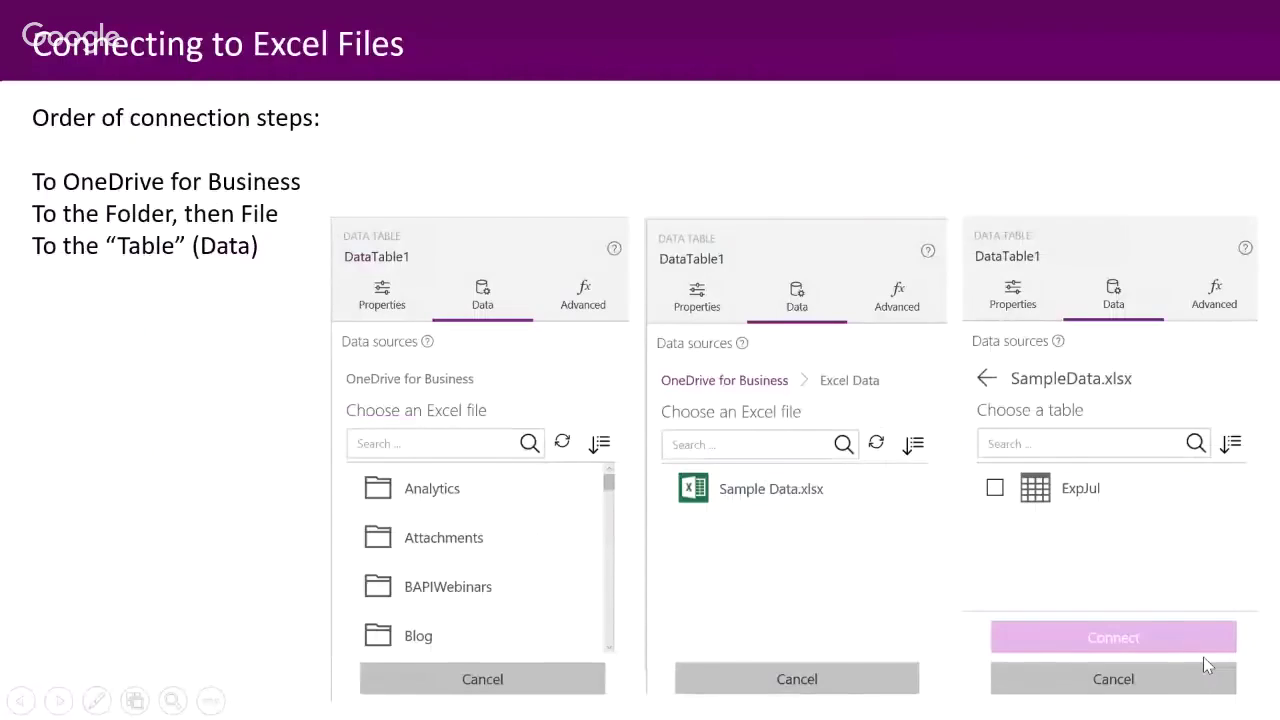
pyautogui.click(1203, 657)
pyautogui.press('Left')
pyautogui.press('Left')
pyautogui.click(1203, 657)
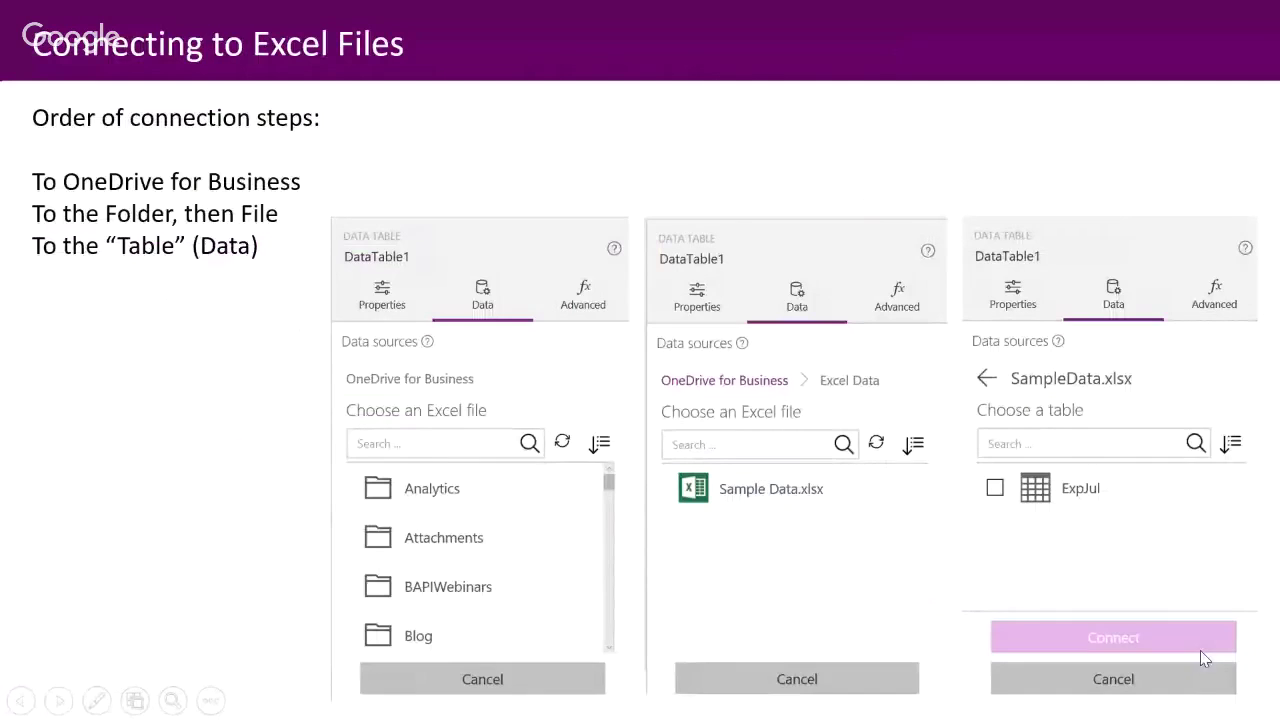